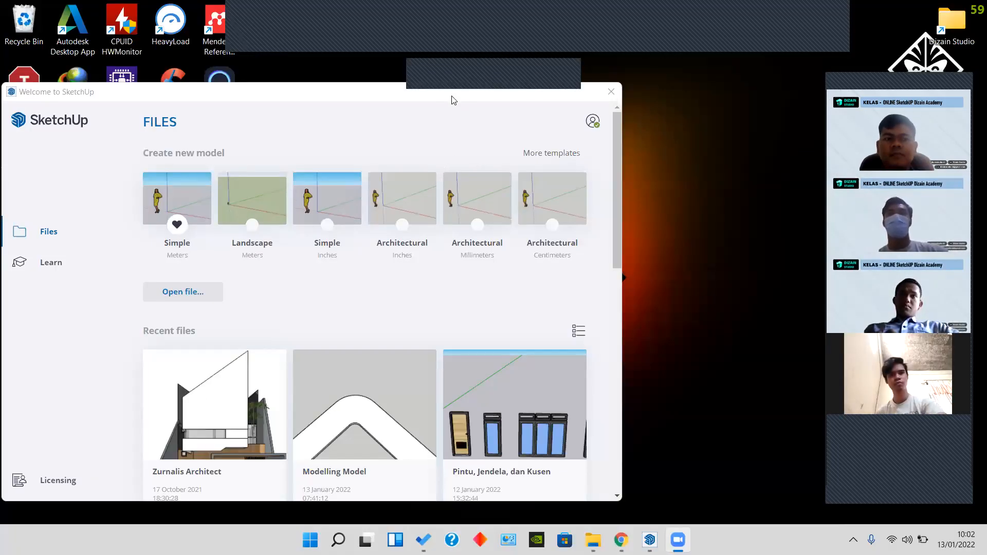
Step: Look through the recent files and start a new model from the Simple template in meters
{"action": "left_click_drag", "start_coordinate": [415, 97], "coordinate": [410, 92]}
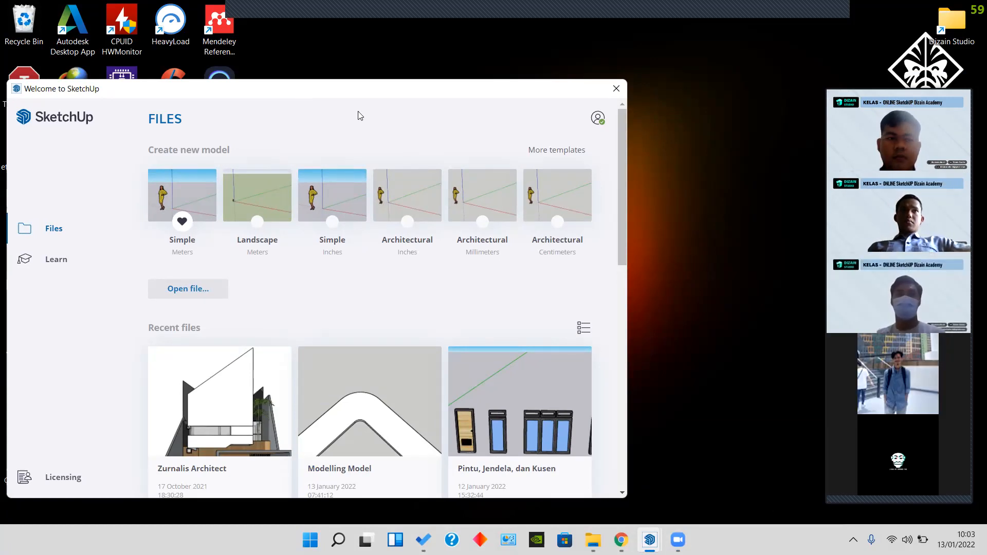
{"action": "left_click_drag", "start_coordinate": [330, 95], "coordinate": [329, 95]}
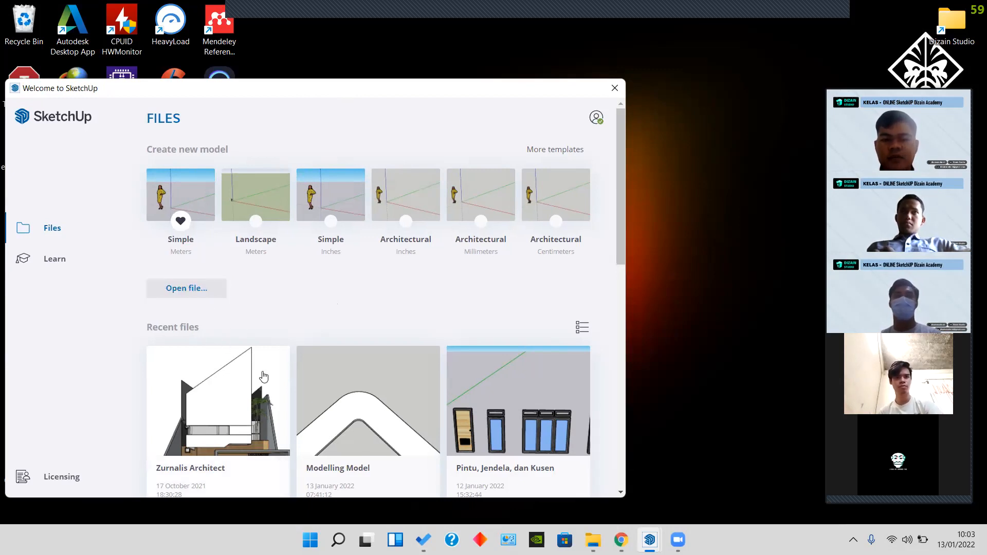
{"action": "left_click_drag", "start_coordinate": [621, 196], "coordinate": [611, 293]}
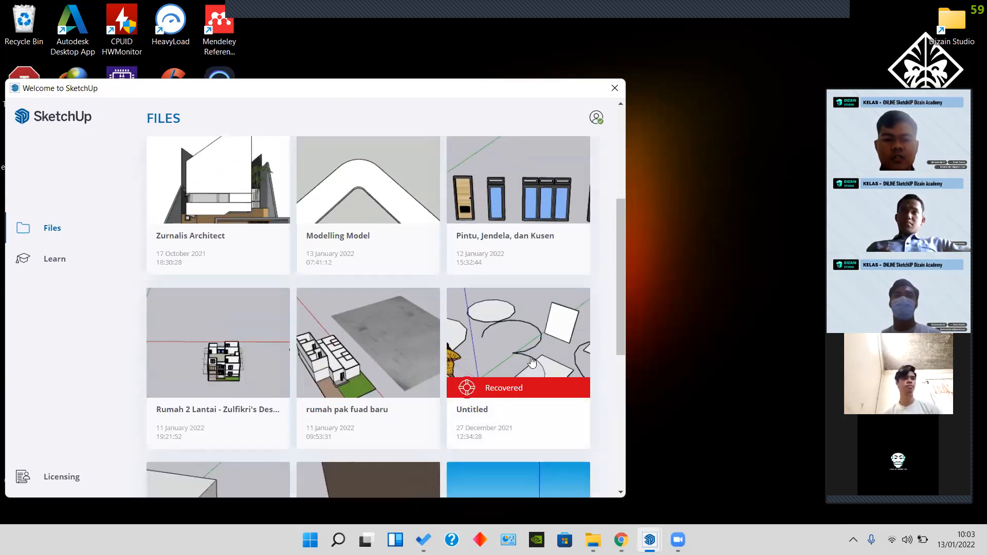
{"action": "left_click_drag", "start_coordinate": [622, 268], "coordinate": [617, 314]}
{"action": "scroll", "coordinate": [544, 348], "scroll_direction": "down", "scroll_amount": 1}
{"action": "scroll", "coordinate": [589, 363], "scroll_direction": "down", "scroll_amount": 3}
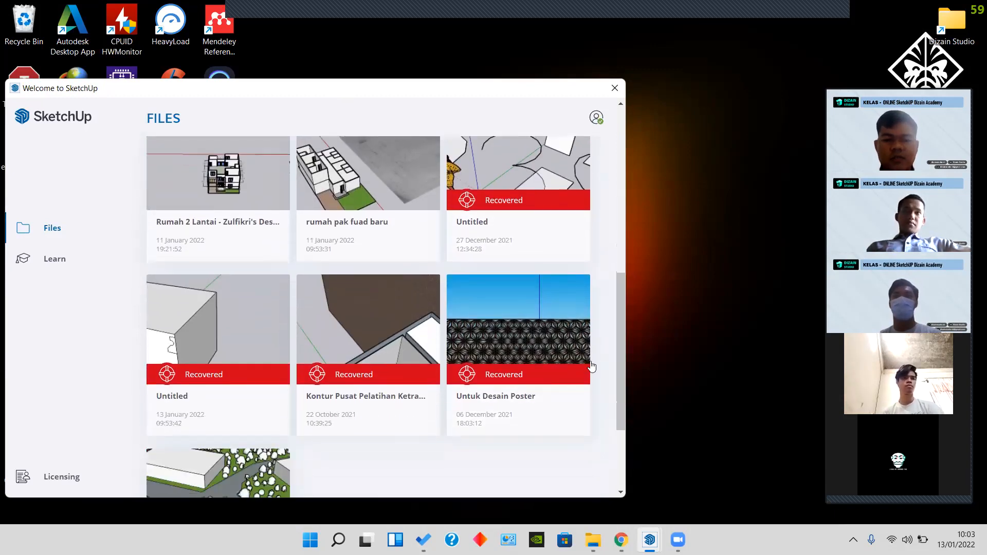
{"action": "left_click_drag", "start_coordinate": [620, 352], "coordinate": [630, 137]}
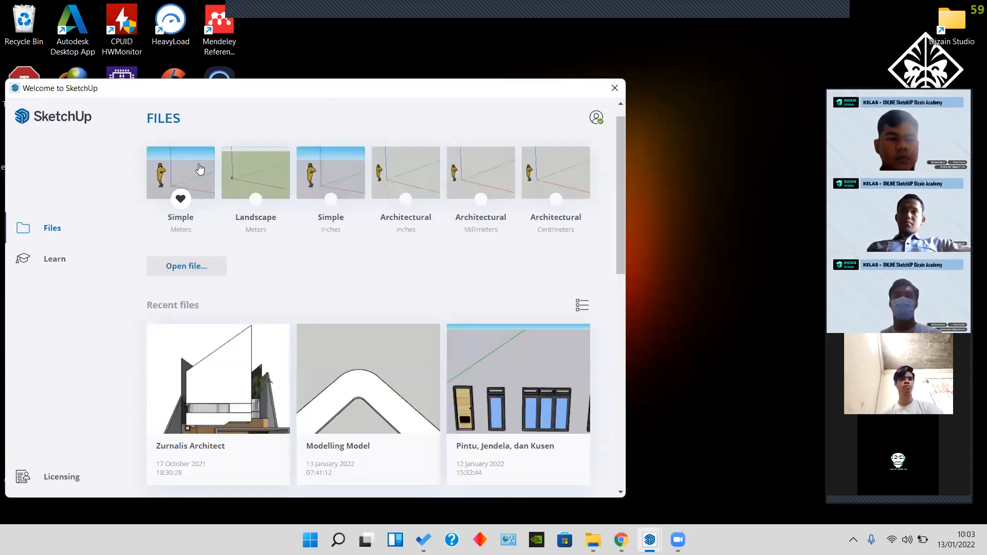
{"action": "scroll", "coordinate": [234, 258], "scroll_direction": "up", "scroll_amount": 1}
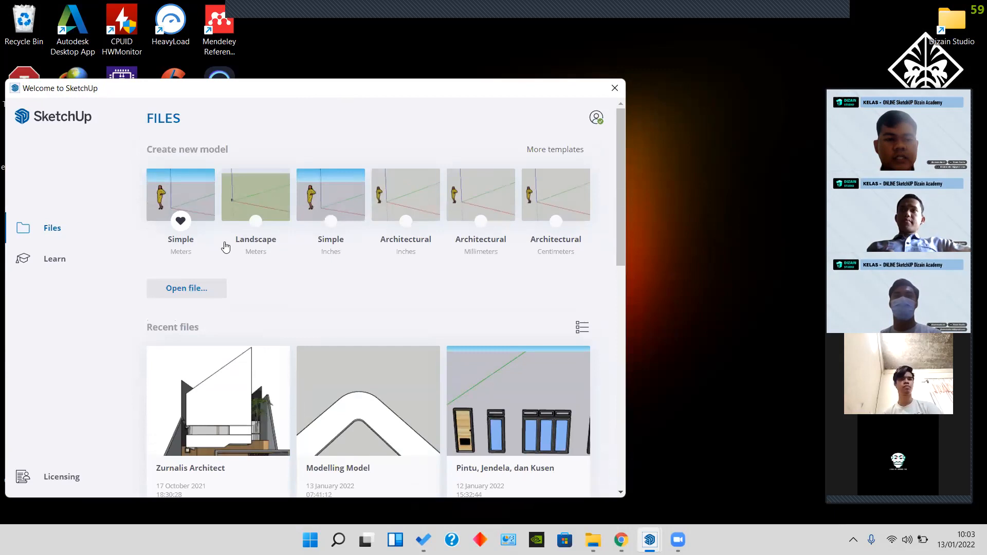
{"action": "left_click", "coordinate": [190, 197]}
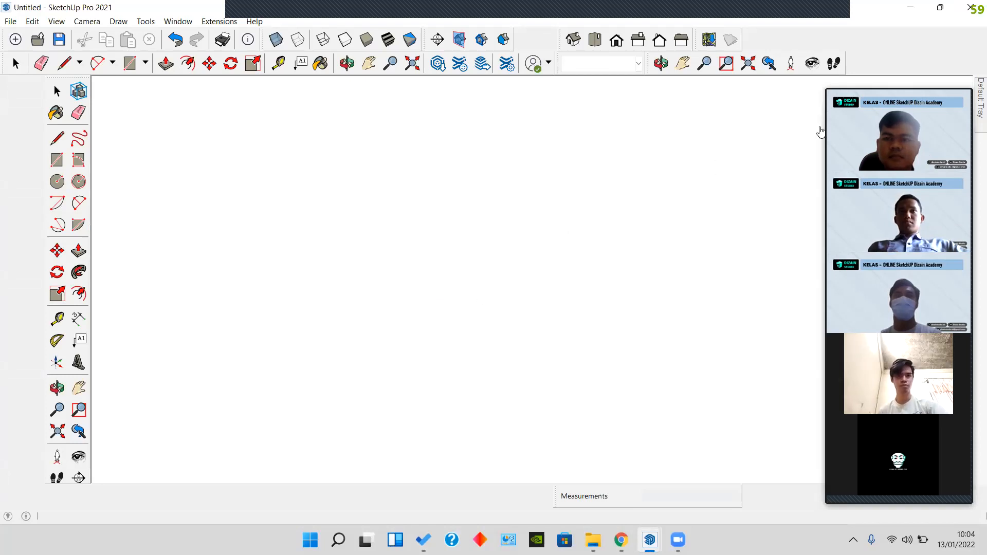
Step: Close the SOMA extension's start-up window over the new model
{"action": "left_click_drag", "start_coordinate": [920, 80], "coordinate": [919, 54]}
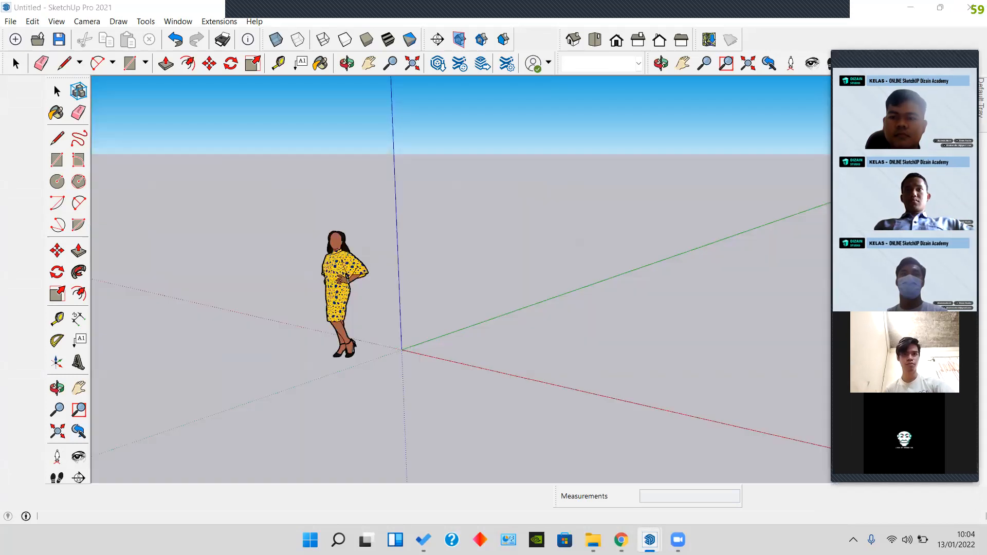
{"action": "mouse_move", "coordinate": [920, 58]}
{"action": "left_mouse_down"}
{"action": "mouse_move", "coordinate": [896, 67]}
{"action": "mouse_move", "coordinate": [905, 66]}
{"action": "left_mouse_up"}
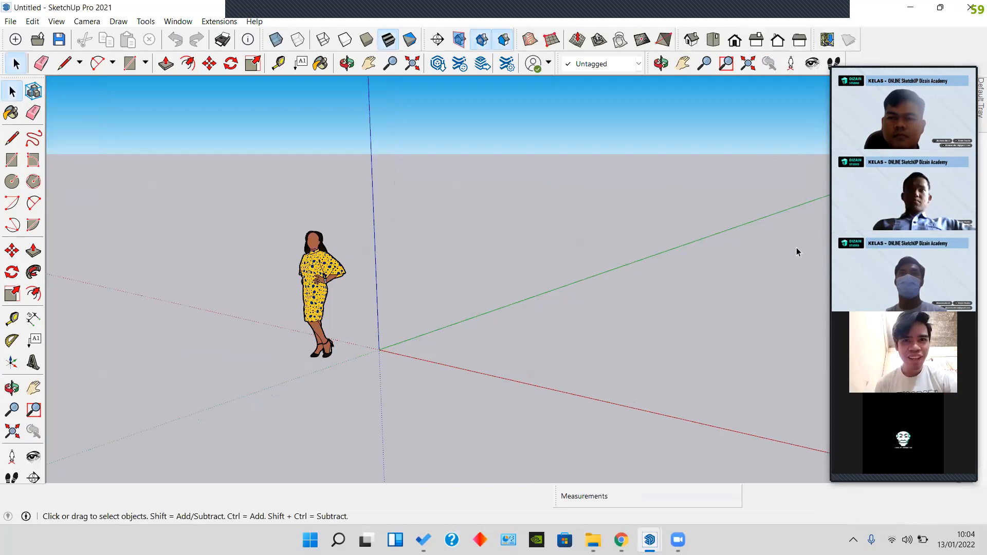
{"action": "mouse_move", "coordinate": [924, 61]}
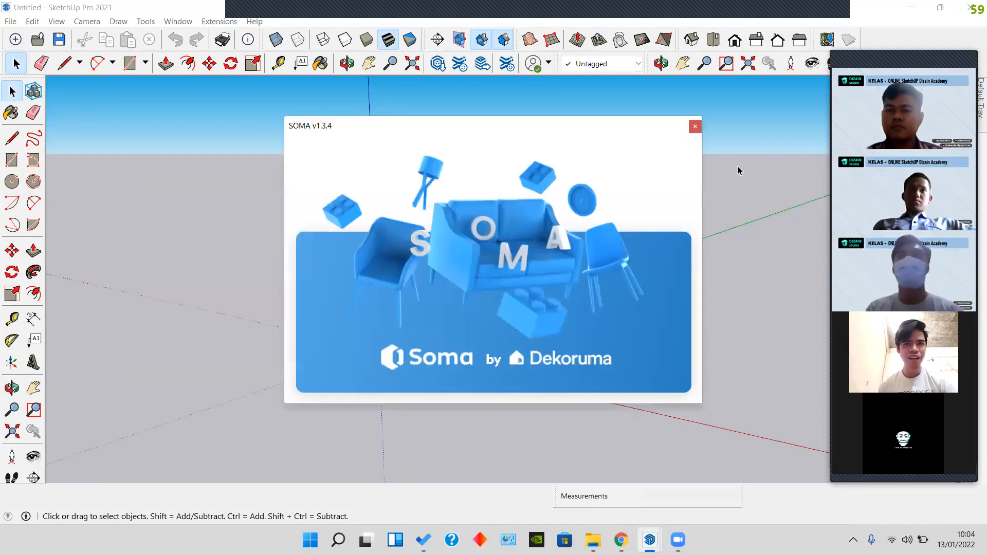
{"action": "left_click", "coordinate": [696, 127]}
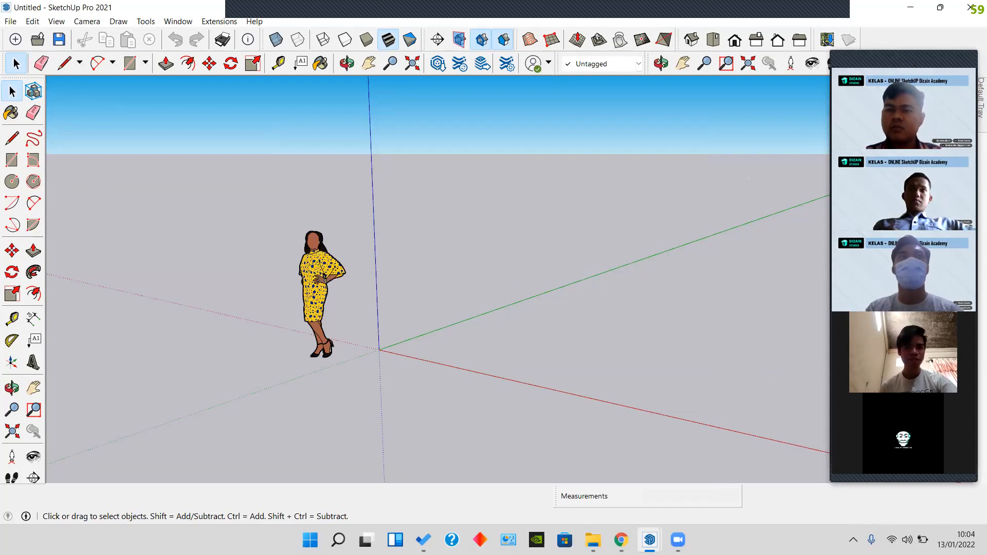
Step: Reduce the meeting's participant videos to a single speaker and move them clear of the modeling area
{"action": "left_click_drag", "start_coordinate": [858, 62], "coordinate": [801, 92]}
{"action": "left_click", "coordinate": [858, 88]}
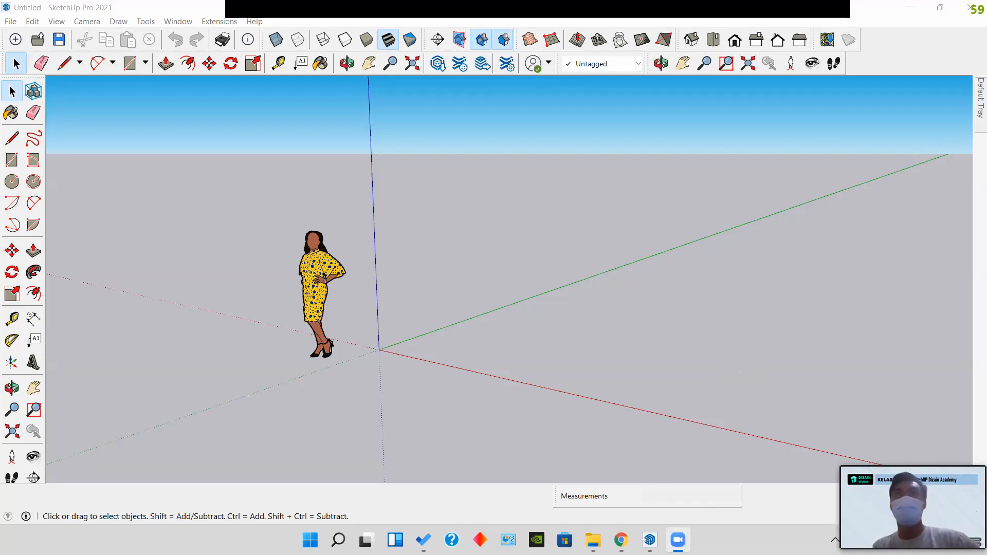
{"action": "left_click_drag", "start_coordinate": [903, 466], "coordinate": [886, 447]}
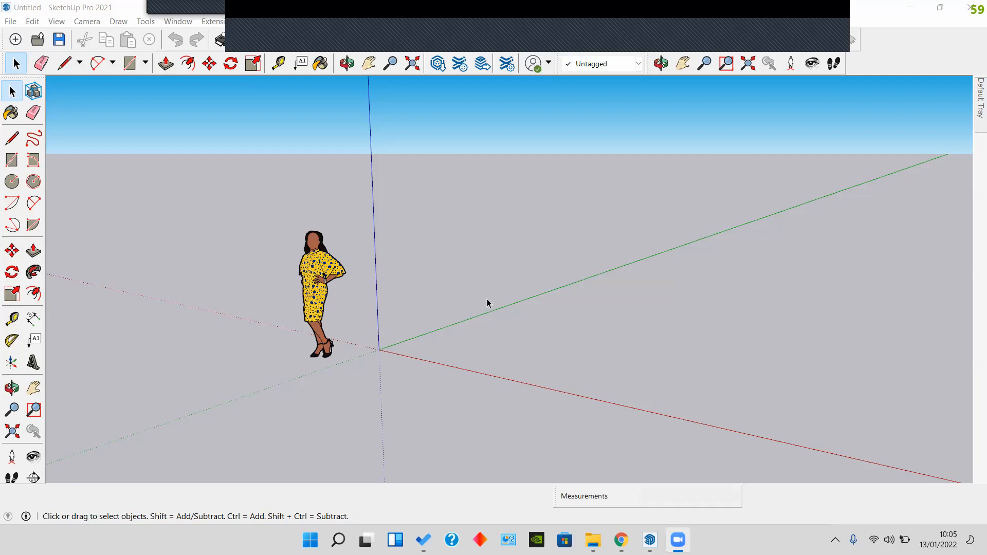
{"action": "middle_click_drag", "start_coordinate": [396, 307], "coordinate": [466, 329]}
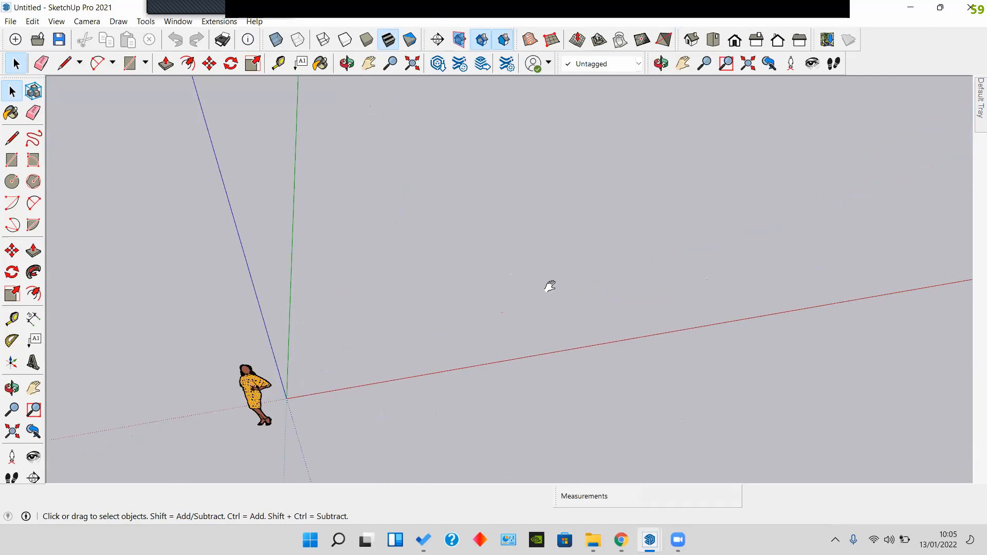
{"action": "middle_click_drag", "start_coordinate": [550, 286], "coordinate": [396, 293]}
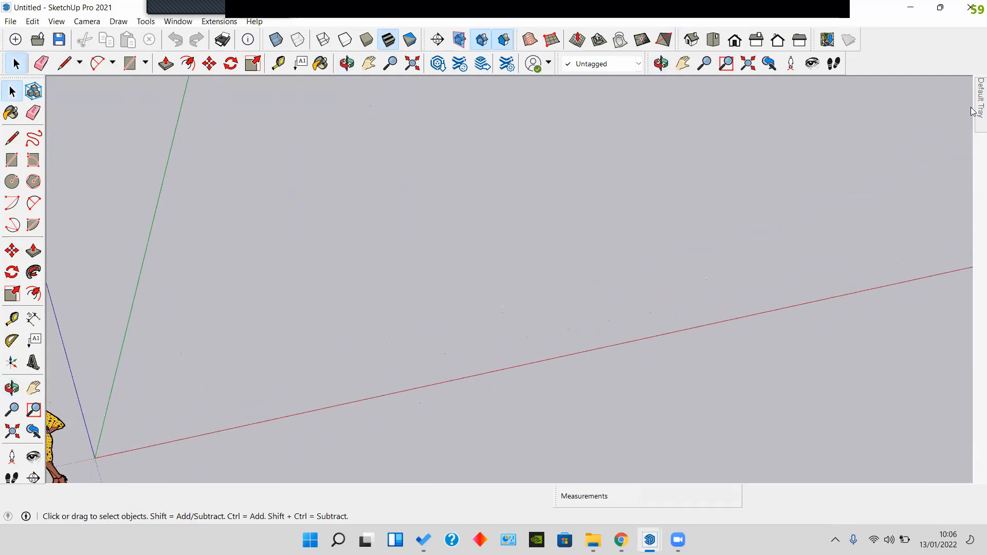
{"action": "mouse_move", "coordinate": [972, 111]}
{"action": "middle_click_drag", "start_coordinate": [505, 256], "coordinate": [459, 277]}
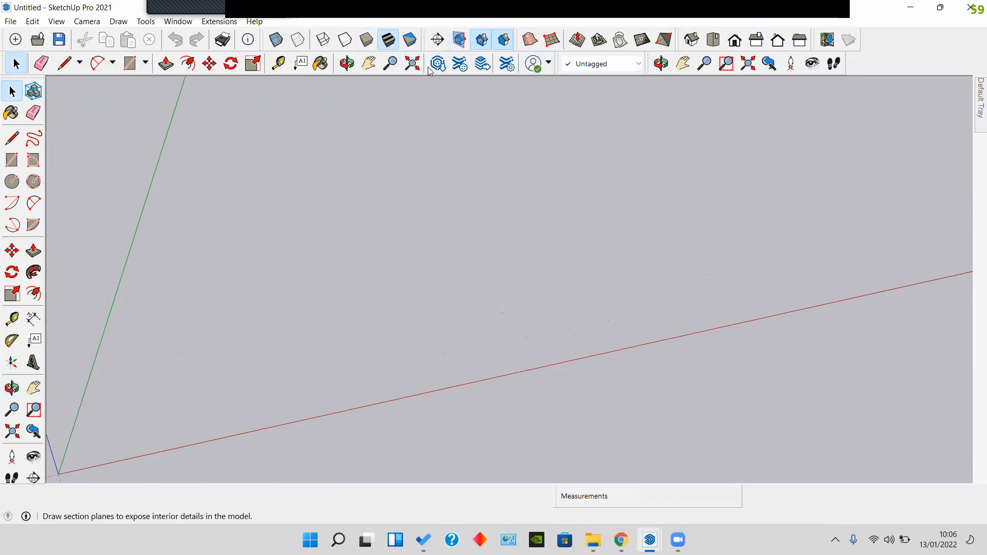
{"action": "right_click", "coordinate": [855, 62]}
{"action": "key", "text": "Escape"}
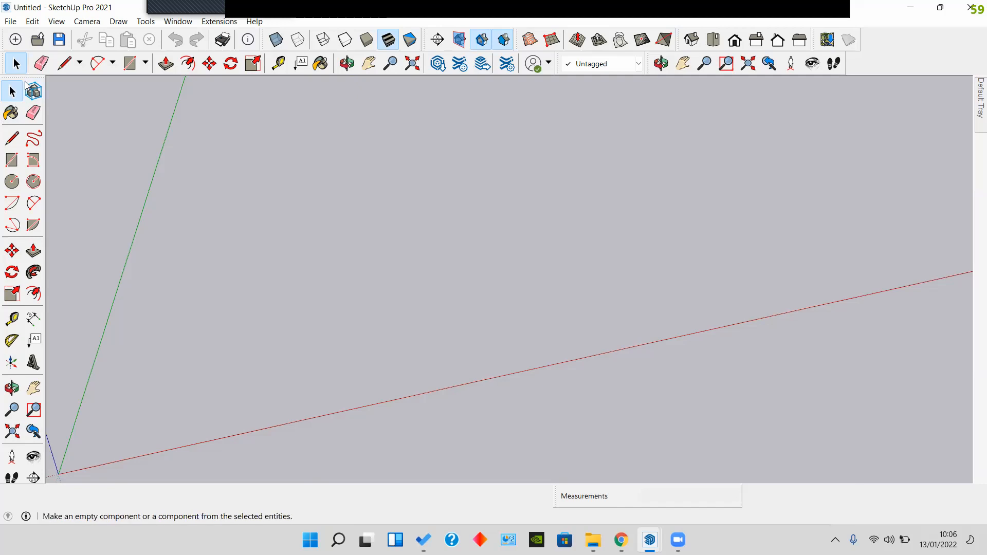
Step: Undock and close the Large Tool Set and Getting Started toolbars, and shift the Measurements toolbar to the far end of its row
{"action": "left_click_drag", "start_coordinate": [29, 78], "coordinate": [376, 163]}
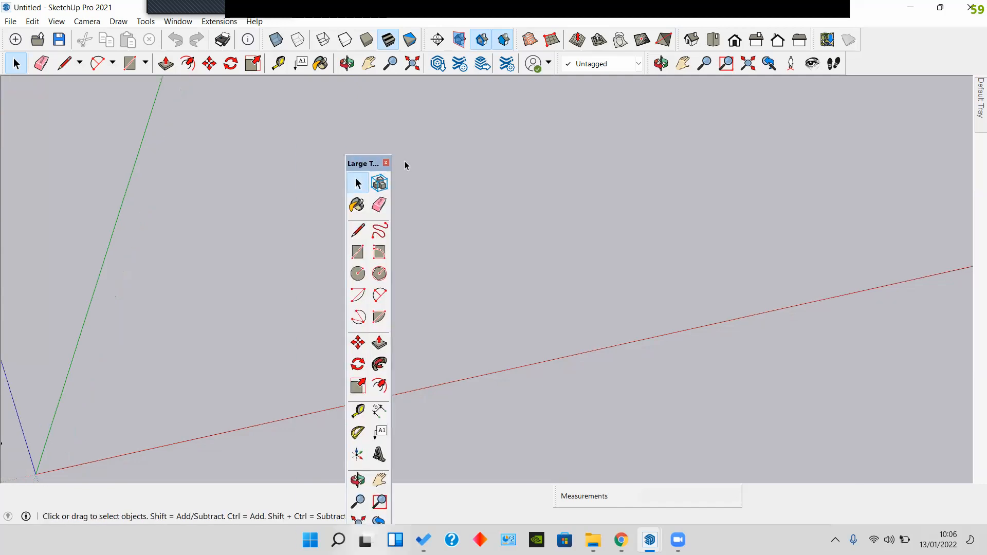
{"action": "left_click", "coordinate": [386, 164]}
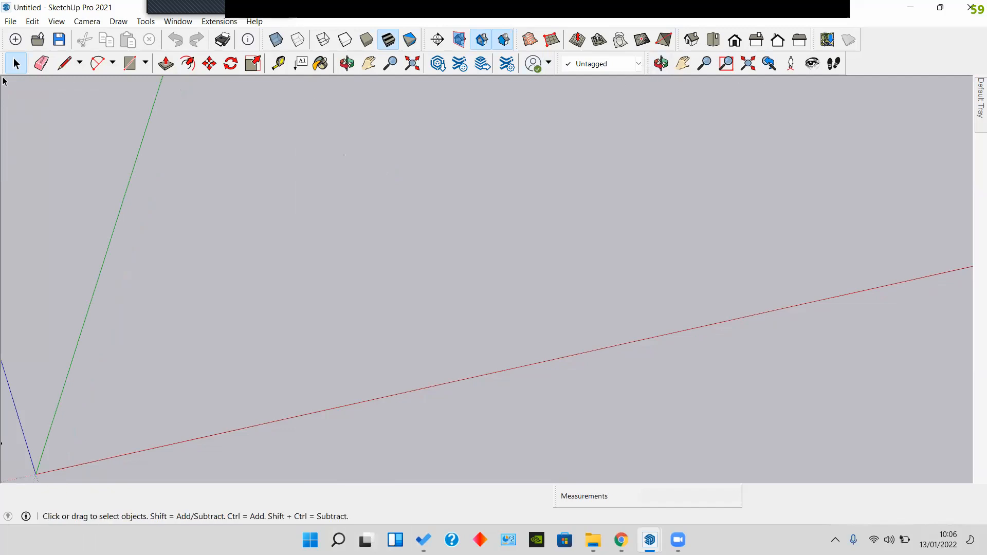
{"action": "left_click_drag", "start_coordinate": [6, 63], "coordinate": [380, 175]}
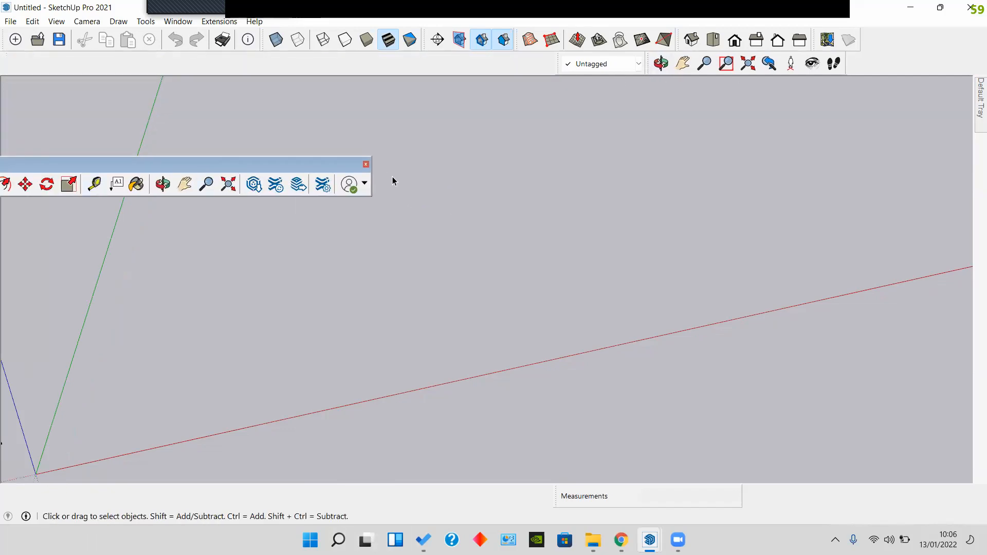
{"action": "left_click", "coordinate": [368, 166]}
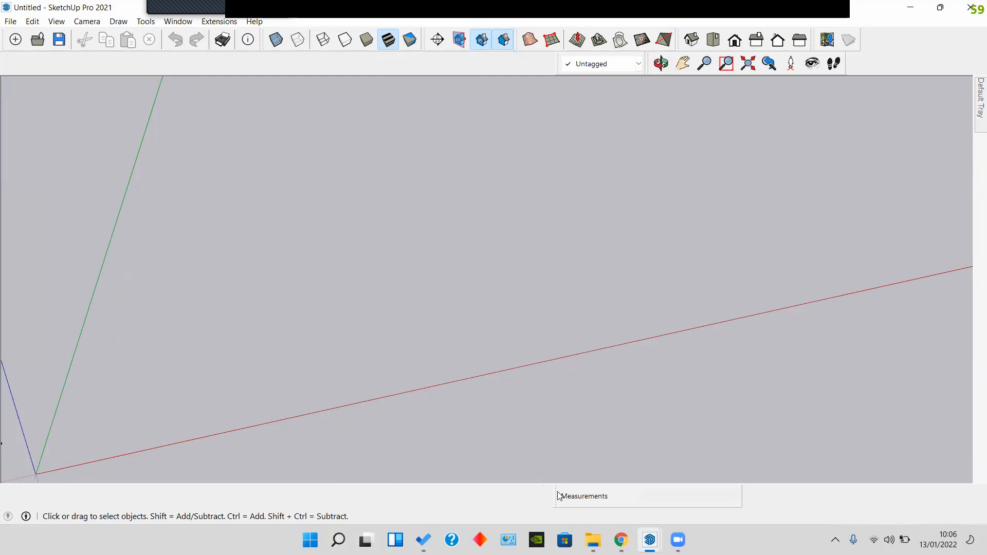
{"action": "left_click_drag", "start_coordinate": [553, 491], "coordinate": [803, 495]}
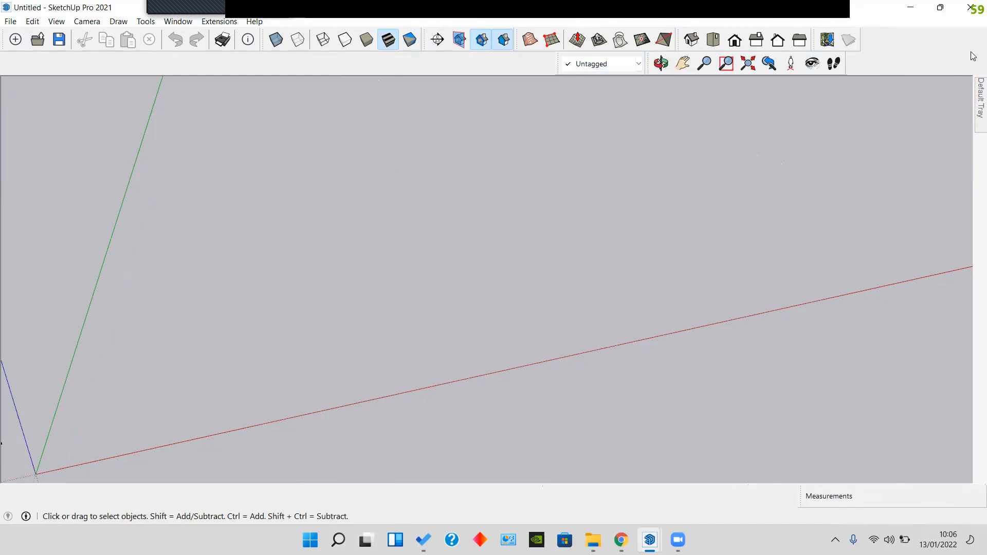
Step: Show the Getting Started toolbar and dock it in the row beside the Tags toolbar
{"action": "right_click", "coordinate": [519, 65]}
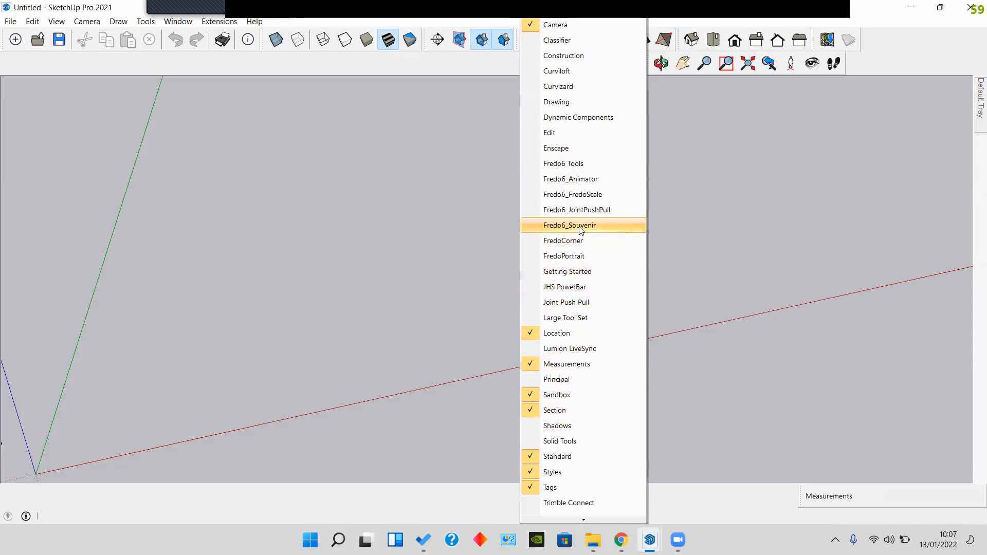
{"action": "left_click", "coordinate": [570, 273]}
{"action": "left_click_drag", "start_coordinate": [288, 165], "coordinate": [560, 193]}
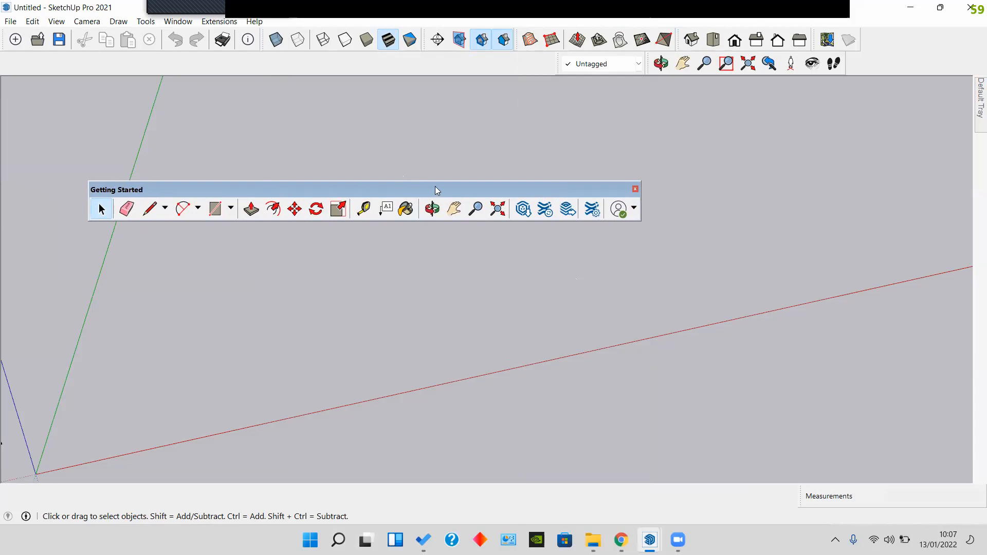
{"action": "left_click_drag", "start_coordinate": [415, 191], "coordinate": [309, 61]}
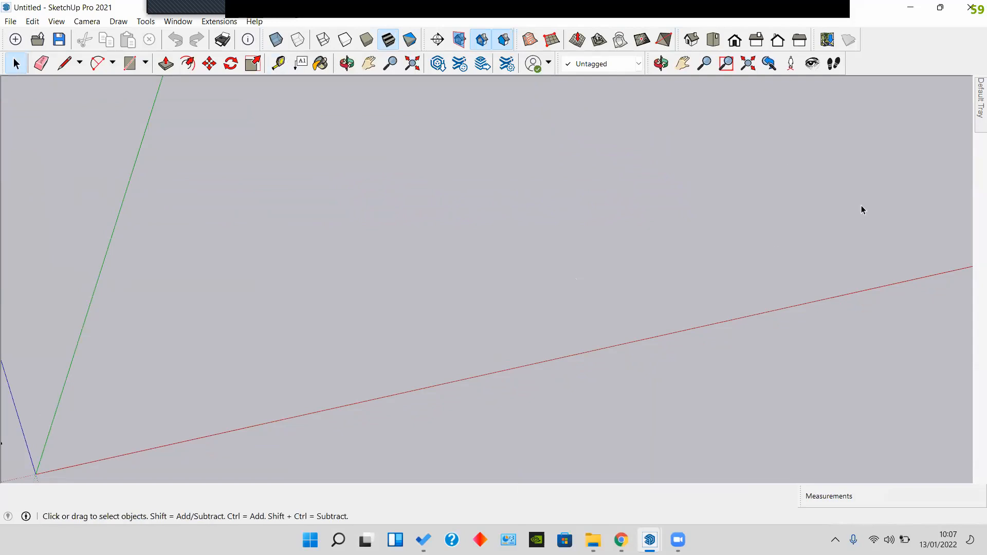
Step: Show the Large Tool Set toolbar and dock it vertically along the side of the drawing area
{"action": "right_click", "coordinate": [861, 67]}
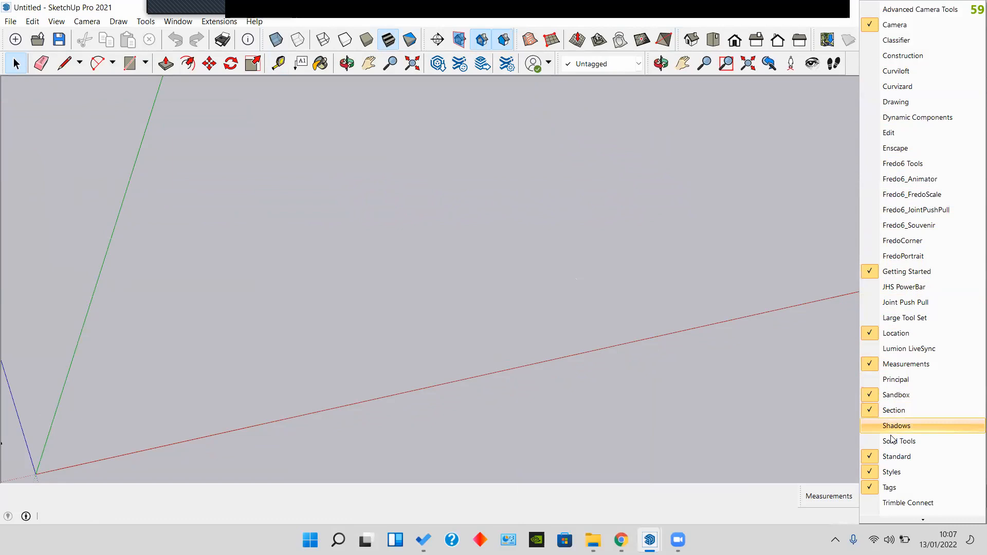
{"action": "left_click", "coordinate": [901, 317]}
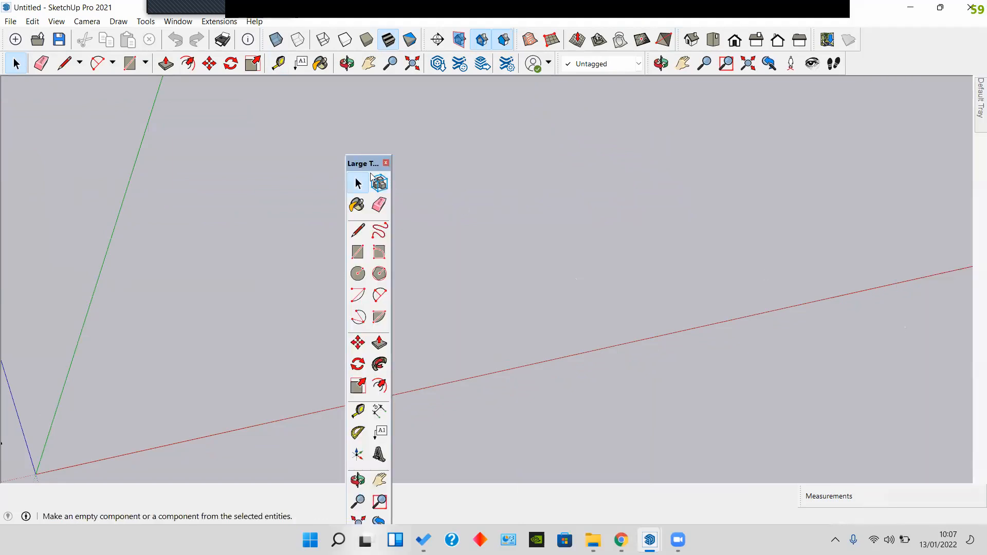
{"action": "left_click_drag", "start_coordinate": [350, 159], "coordinate": [6, 91]}
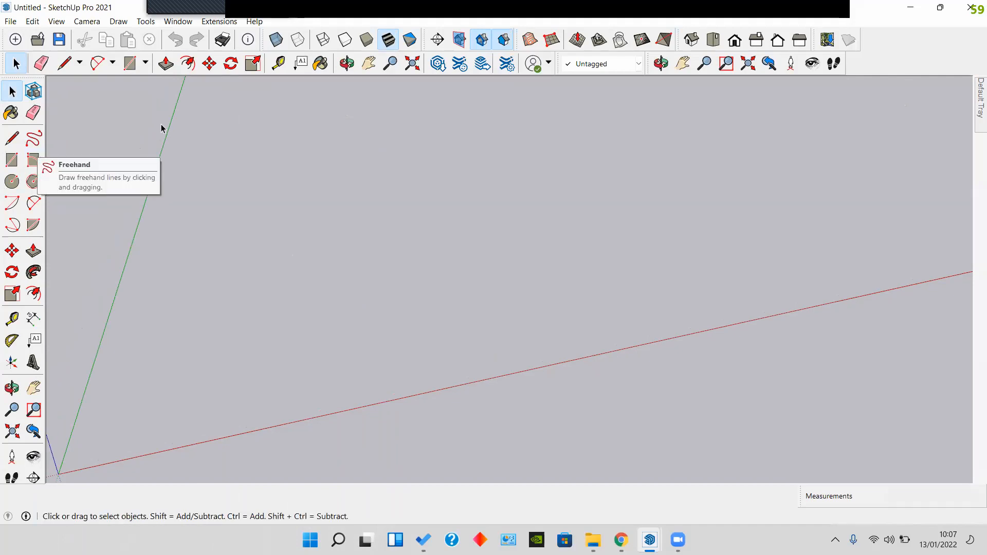
Step: Expand the collapsed Default Tray and close it
{"action": "middle_click_drag", "start_coordinate": [561, 270], "coordinate": [537, 194]}
{"action": "mouse_move", "coordinate": [973, 106]}
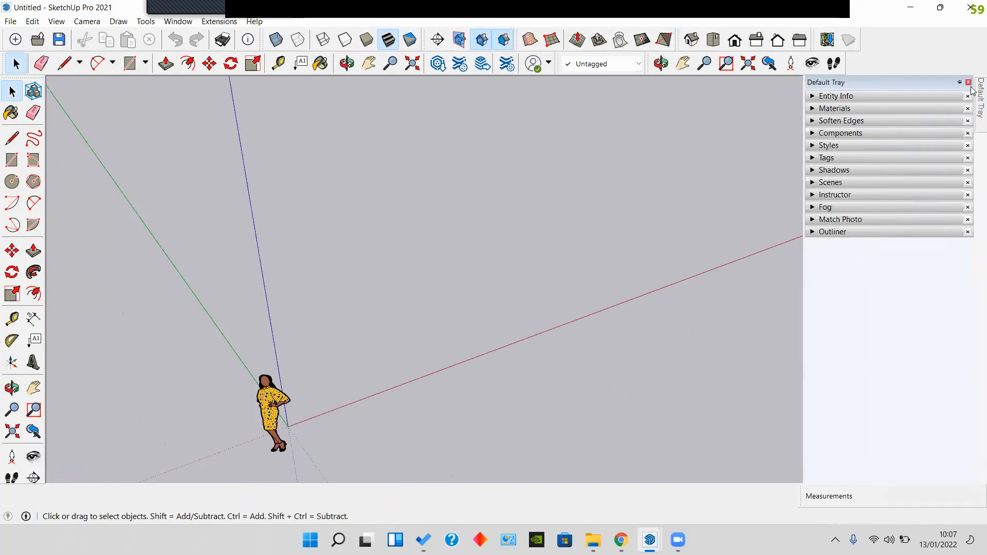
{"action": "left_click", "coordinate": [969, 84]}
{"action": "scroll", "coordinate": [663, 230], "scroll_direction": "down", "scroll_amount": 2}
{"action": "middle_click_drag", "start_coordinate": [661, 231], "coordinate": [555, 275], "text": "shift"}
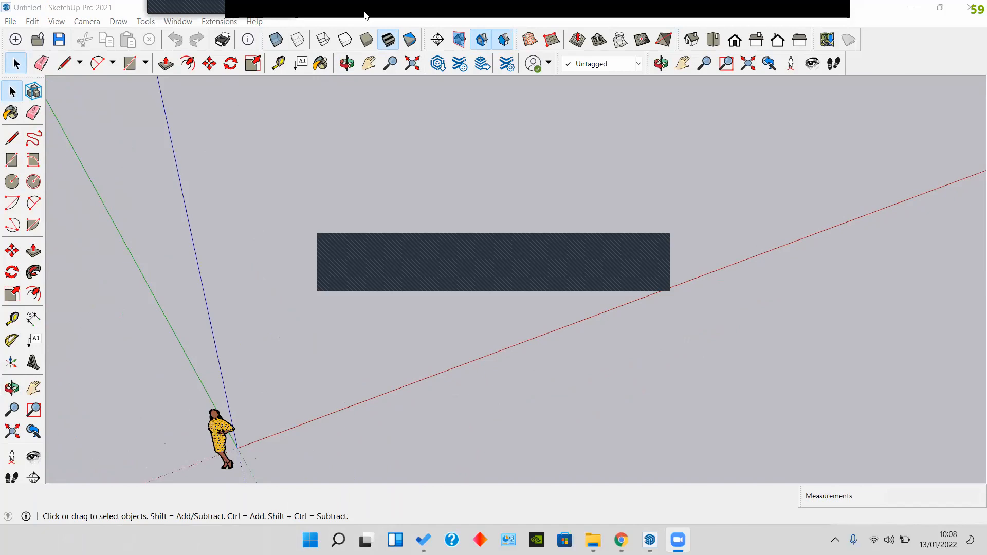
{"action": "mouse_move", "coordinate": [549, 218]}
{"action": "middle_mouse_down"}
{"action": "mouse_move", "coordinate": [706, 323]}
{"action": "mouse_move", "coordinate": [387, 381]}
{"action": "mouse_move", "coordinate": [335, 346]}
{"action": "mouse_move", "coordinate": [317, 353]}
{"action": "mouse_move", "coordinate": [330, 351]}
{"action": "middle_mouse_up"}
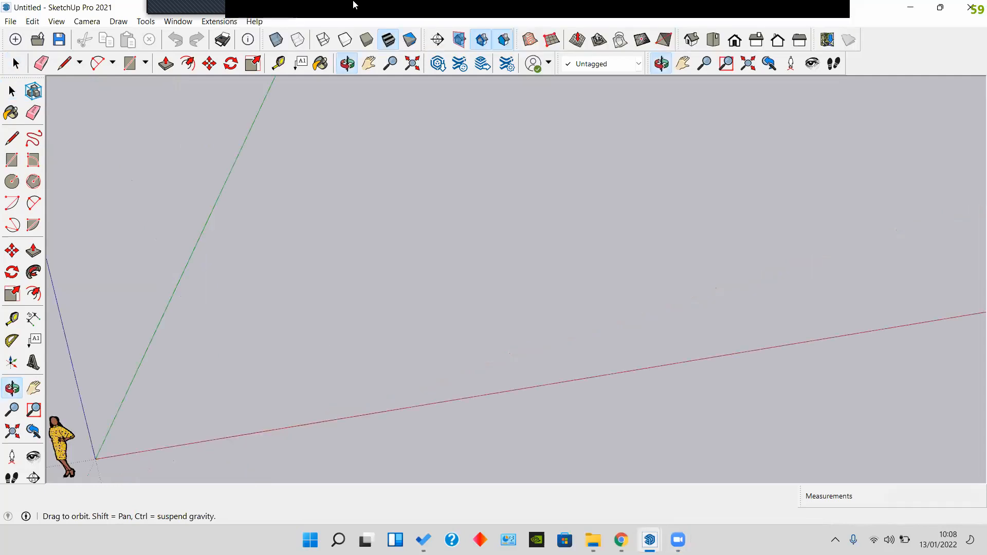
{"action": "middle_click_drag", "start_coordinate": [354, 5], "coordinate": [284, 23]}
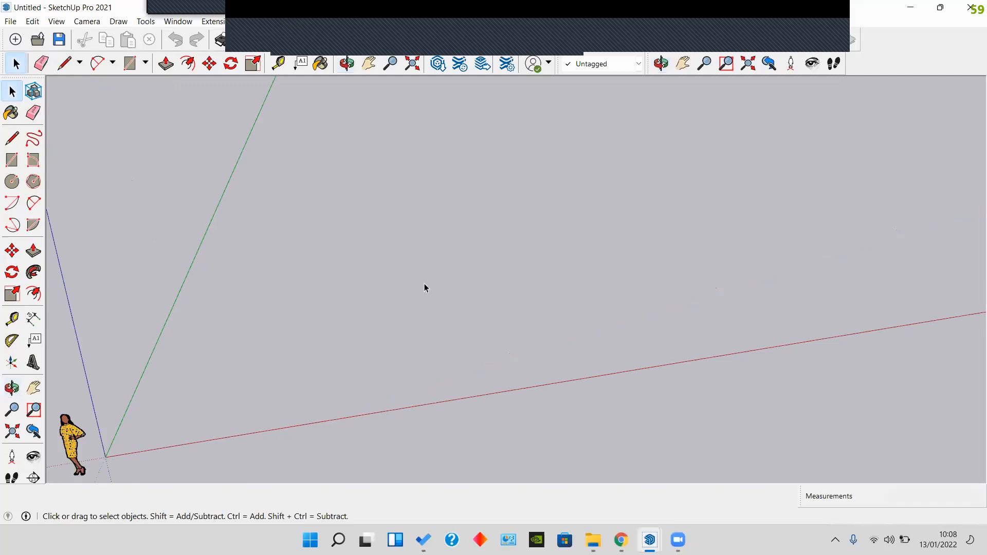
{"action": "scroll", "coordinate": [424, 288], "scroll_direction": "down", "scroll_amount": 2}
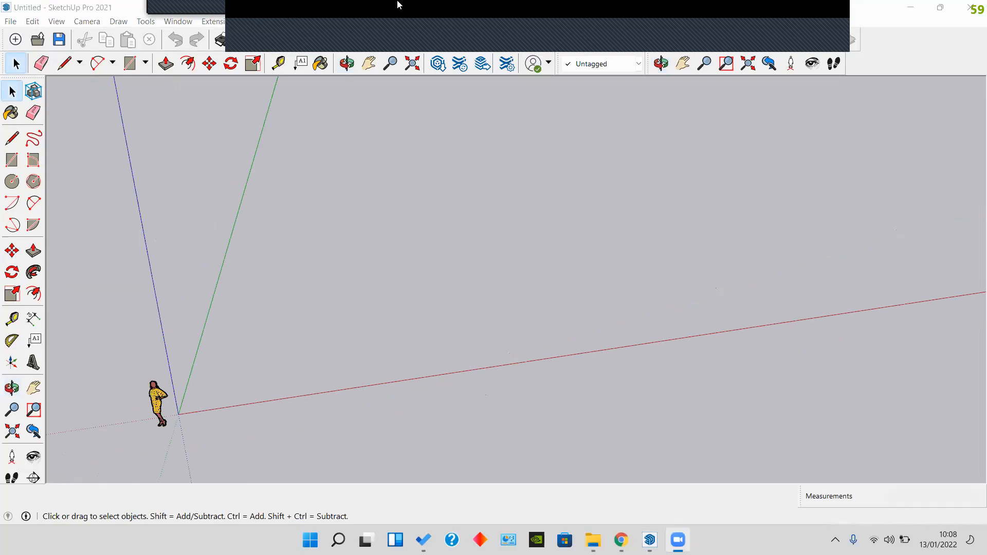
{"action": "scroll", "coordinate": [422, 284], "scroll_direction": "up", "scroll_amount": 1}
{"action": "middle_click_drag", "start_coordinate": [422, 284], "coordinate": [416, 297], "text": "shift"}
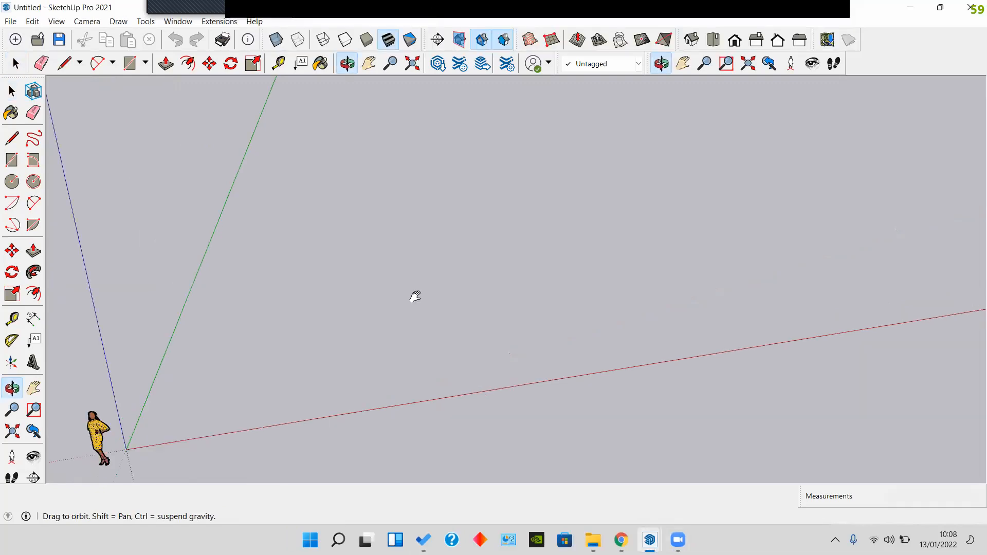
{"action": "middle_click_drag", "start_coordinate": [421, 282], "coordinate": [414, 289]}
{"action": "middle_click_drag", "start_coordinate": [505, 236], "coordinate": [503, 264], "text": "shift"}
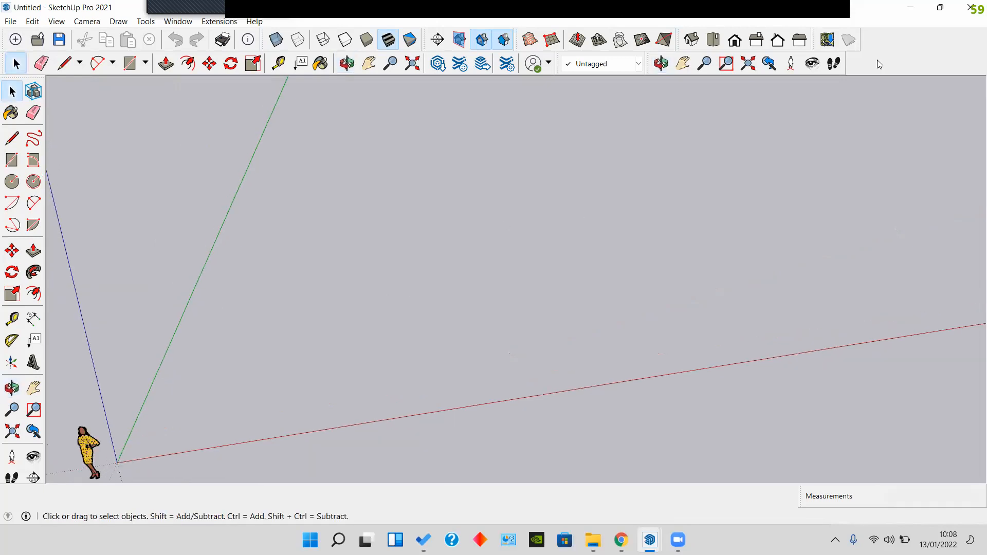
{"action": "right_click", "coordinate": [878, 62]}
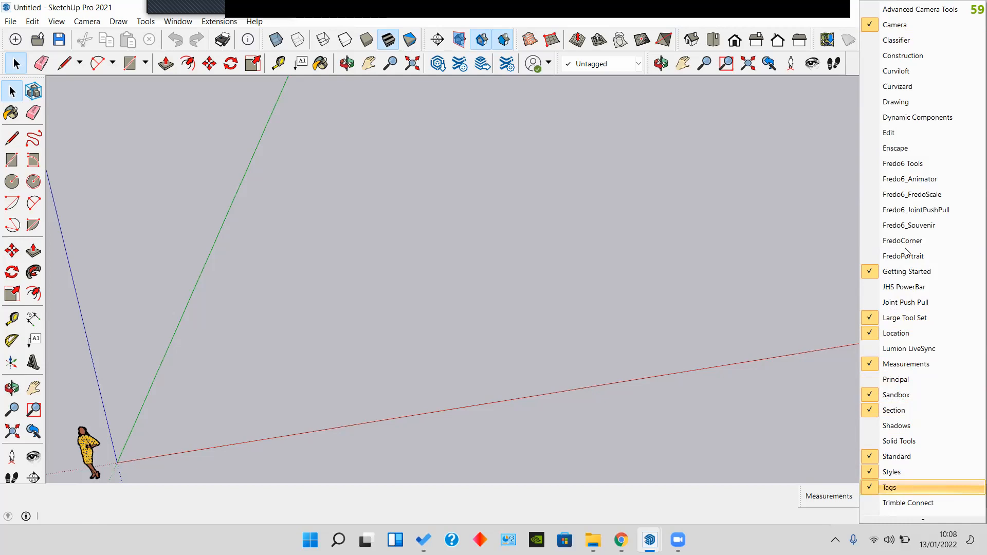
{"action": "left_click", "coordinate": [791, 117]}
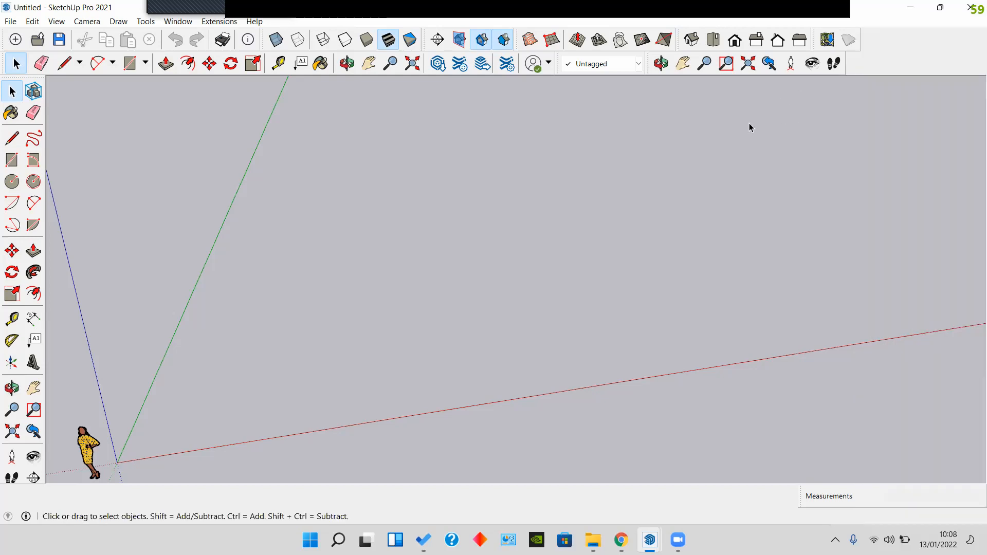
{"action": "middle_click_drag", "start_coordinate": [311, 288], "coordinate": [346, 314]}
{"action": "middle_click_drag", "start_coordinate": [346, 313], "coordinate": [258, 335], "text": "shift"}
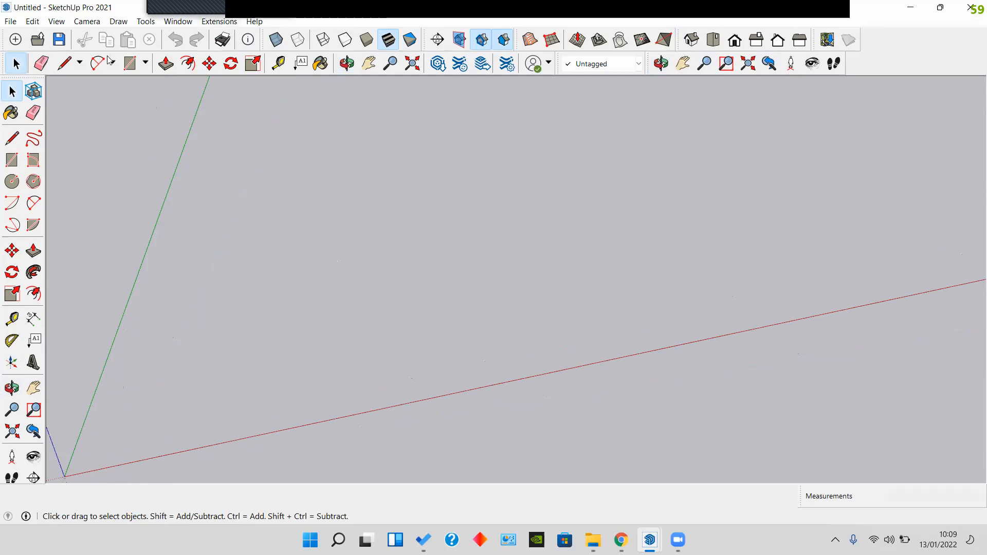
Step: Show the Default Tray again beside the drawing area
{"action": "left_click", "coordinate": [227, 23]}
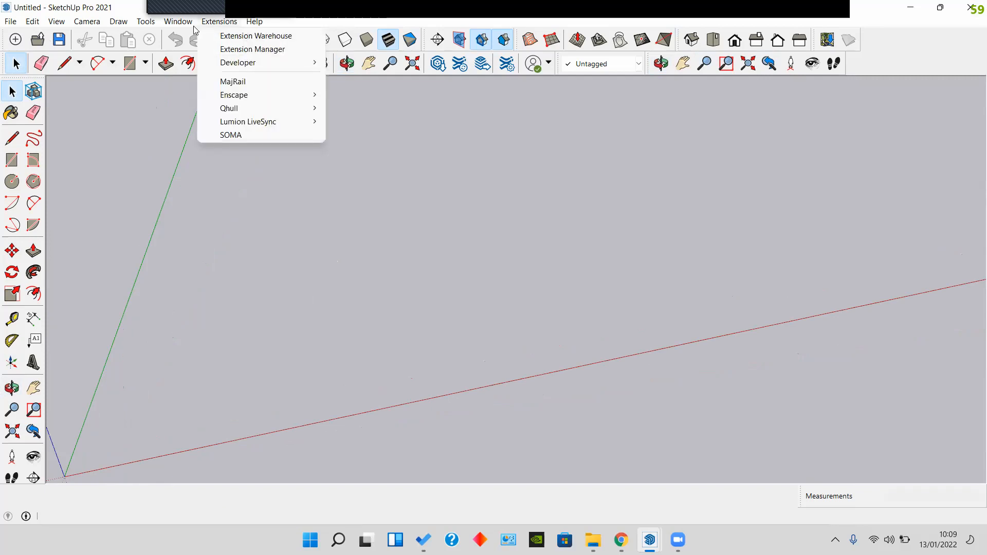
{"action": "mouse_move", "coordinate": [194, 28]}
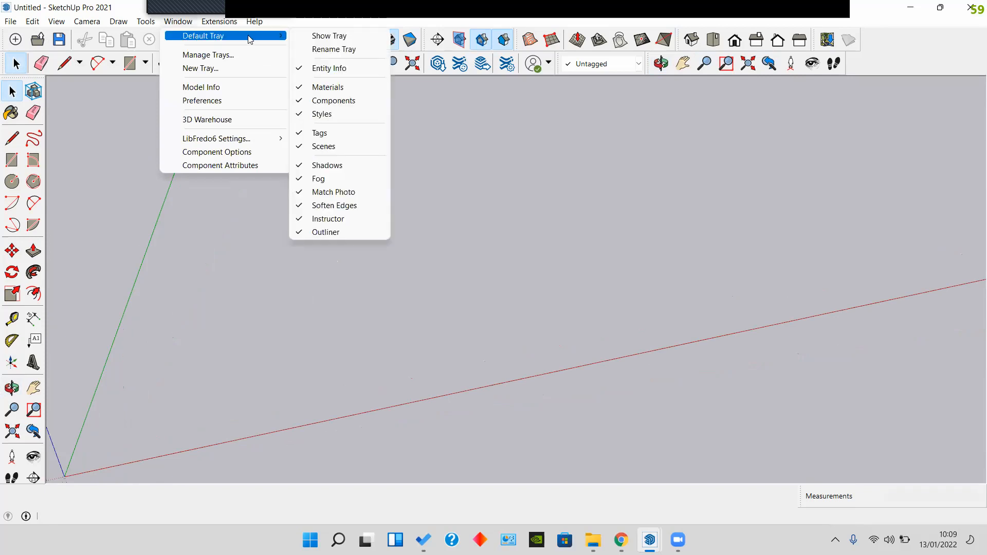
{"action": "left_click", "coordinate": [311, 36]}
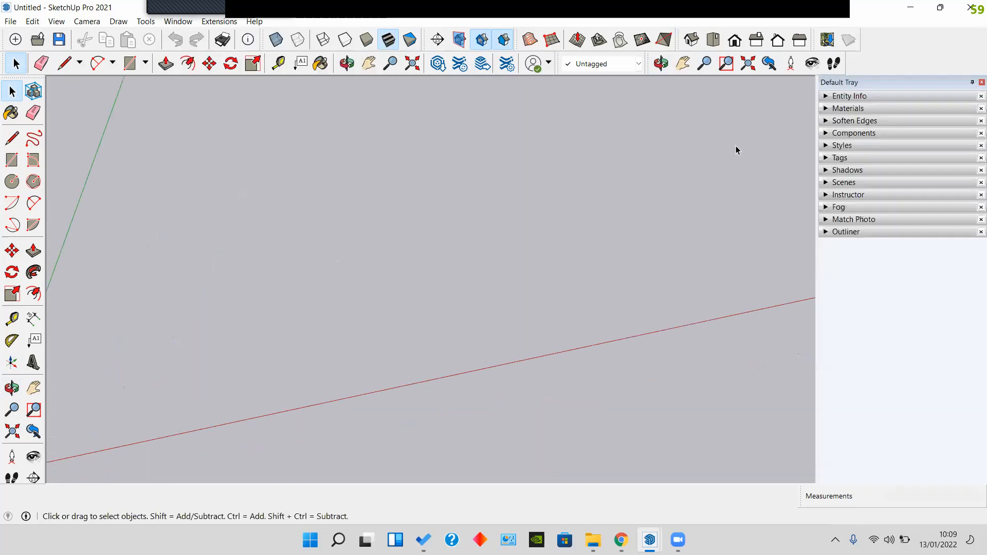
Step: Expand the tray's Entity Info section to look at it with nothing selected, and collapse it again
{"action": "left_click", "coordinate": [868, 97]}
{"action": "left_click", "coordinate": [869, 96]}
{"action": "left_click", "coordinate": [869, 96]}
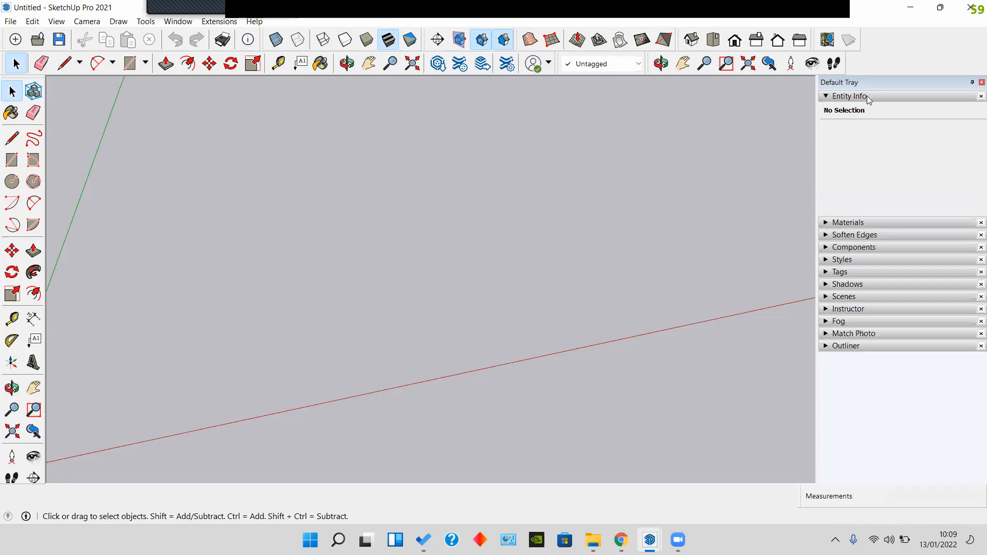
{"action": "left_click", "coordinate": [873, 96]}
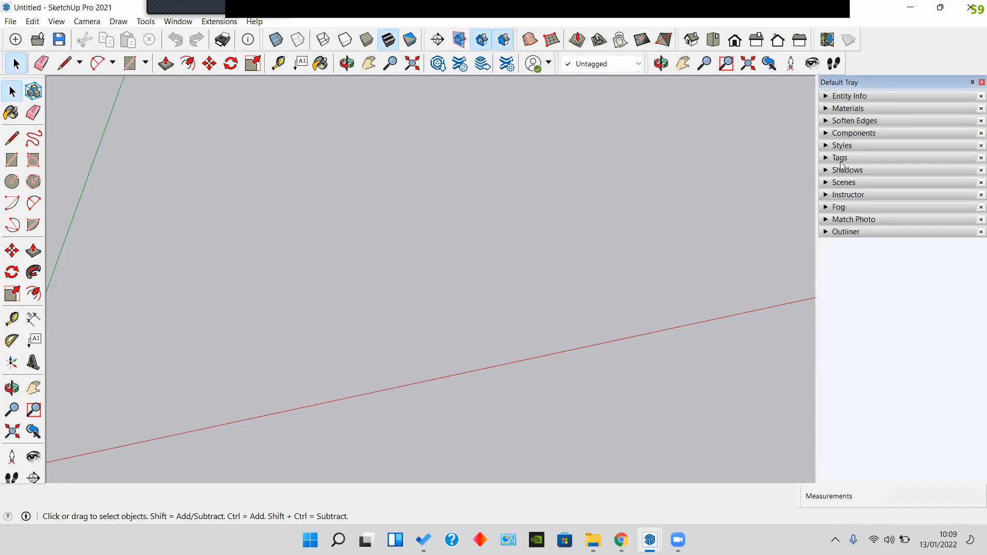
Step: Open the tray manager, review which dialogs are enabled for the Default Tray, and close it
{"action": "right_click", "coordinate": [868, 83]}
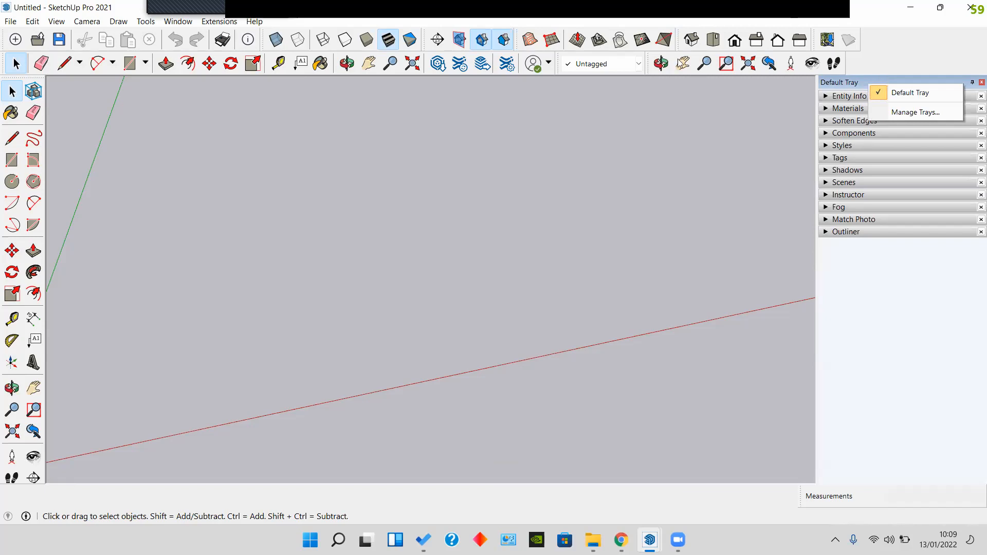
{"action": "left_click", "coordinate": [908, 65]}
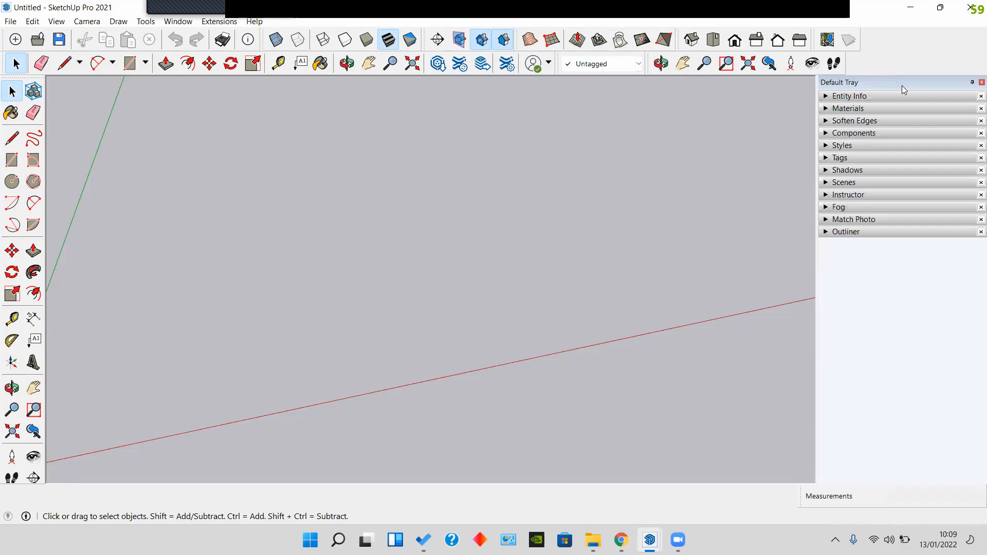
{"action": "right_click", "coordinate": [902, 86]}
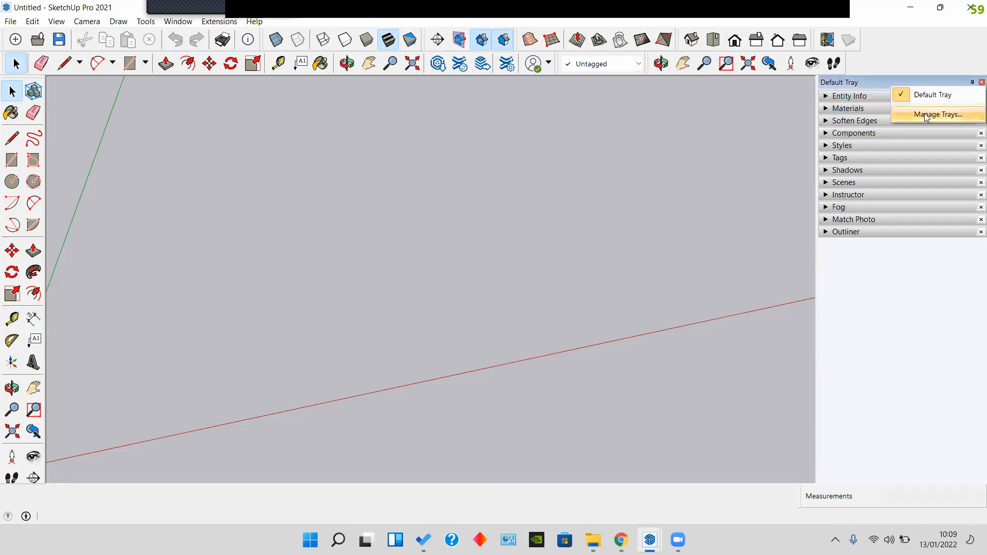
{"action": "left_click", "coordinate": [924, 113]}
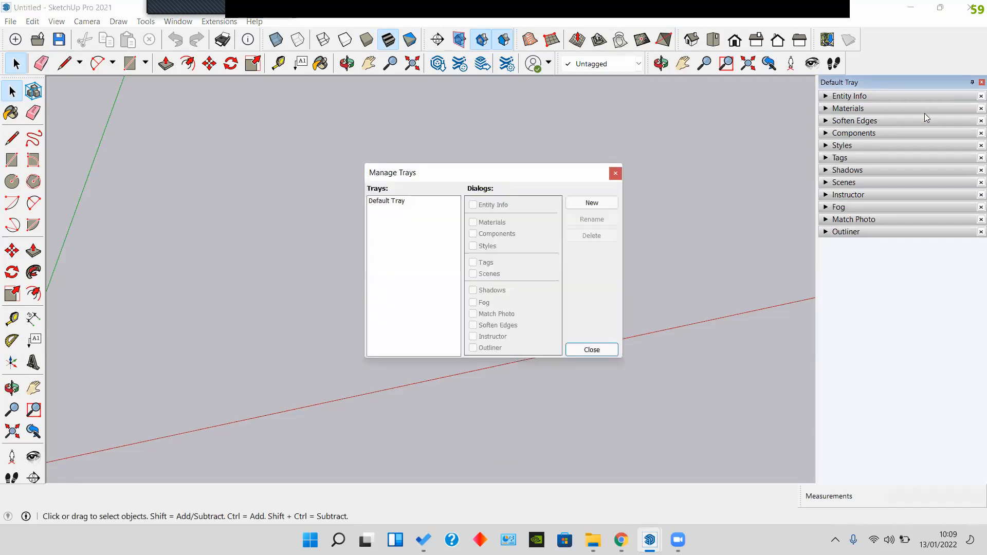
{"action": "left_click", "coordinate": [415, 206]}
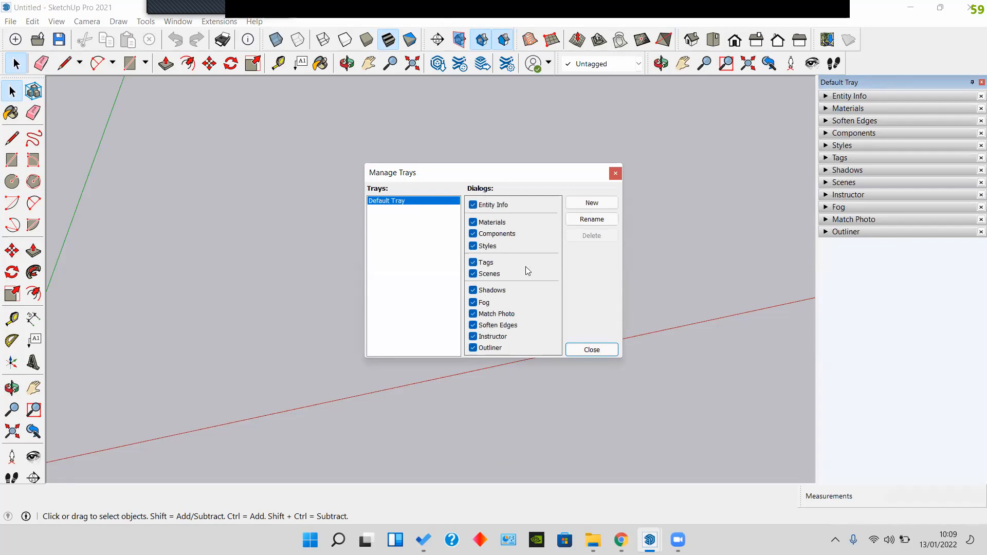
{"action": "left_click", "coordinate": [594, 354]}
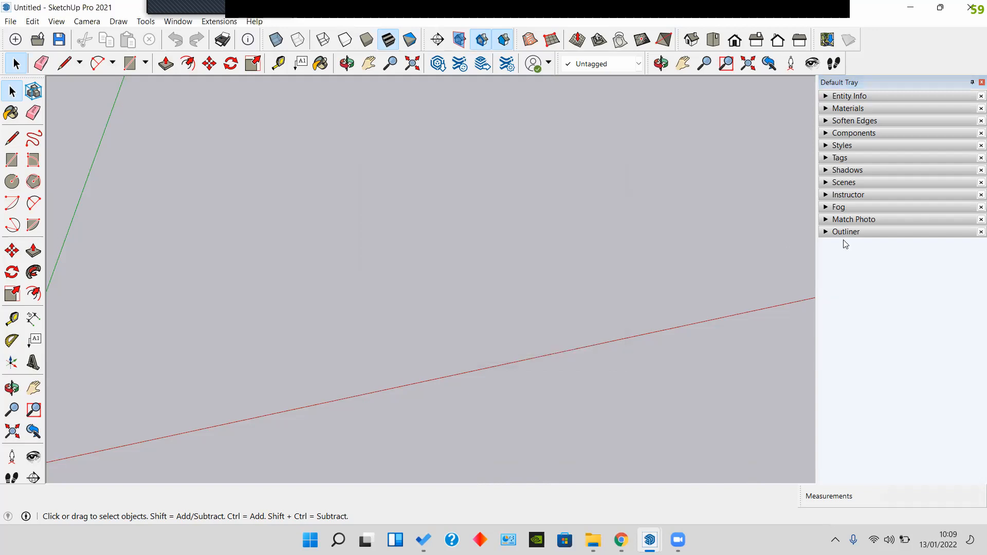
Step: Look through the Entity Info and Materials sections of the tray and collapse them
{"action": "left_click", "coordinate": [849, 97]}
{"action": "left_click", "coordinate": [849, 97]}
{"action": "left_click", "coordinate": [852, 108]}
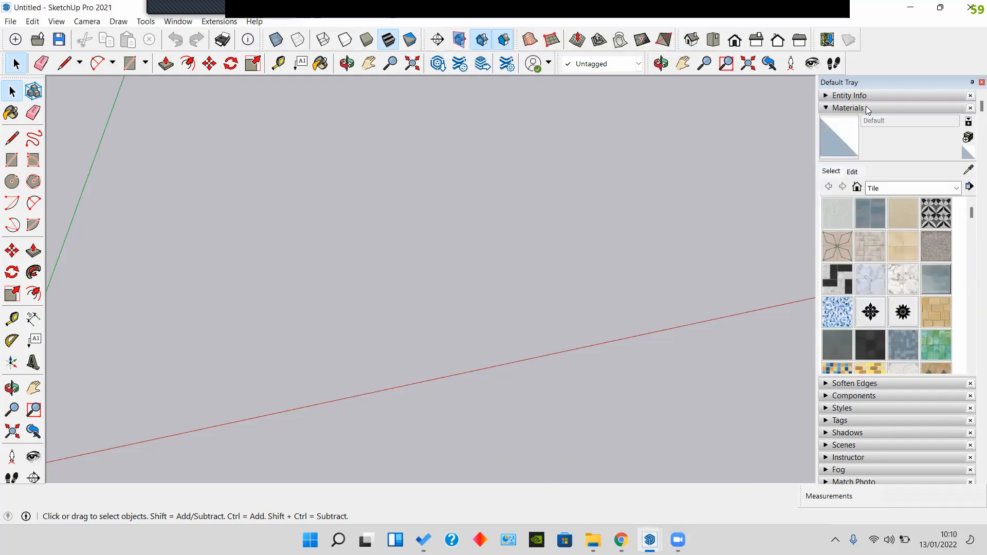
{"action": "left_click", "coordinate": [867, 96]}
{"action": "left_click", "coordinate": [867, 96]}
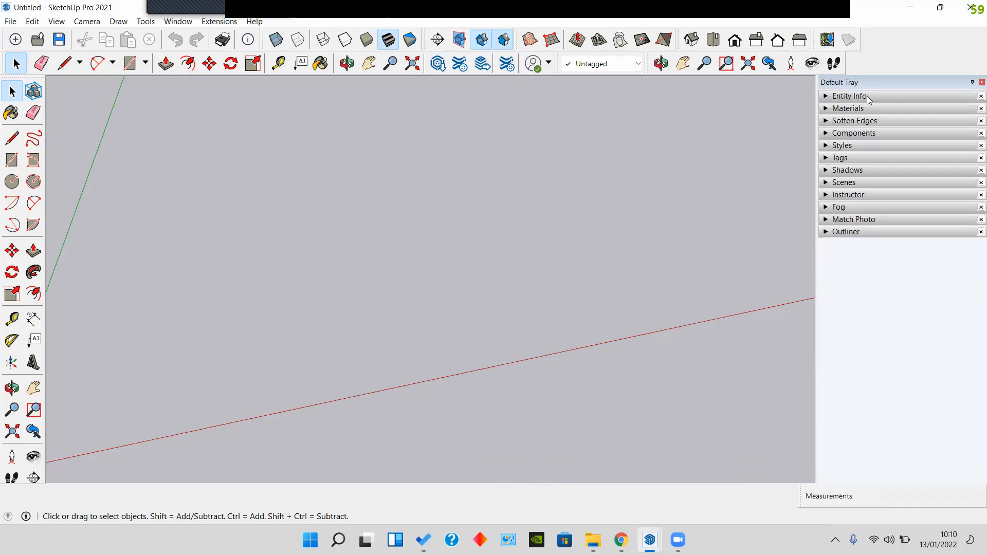
Step: Expand Entity Info and draw a rectangle about 4.07 m by 4.87 m on the ground between the red and green axes
{"action": "left_click", "coordinate": [867, 96]}
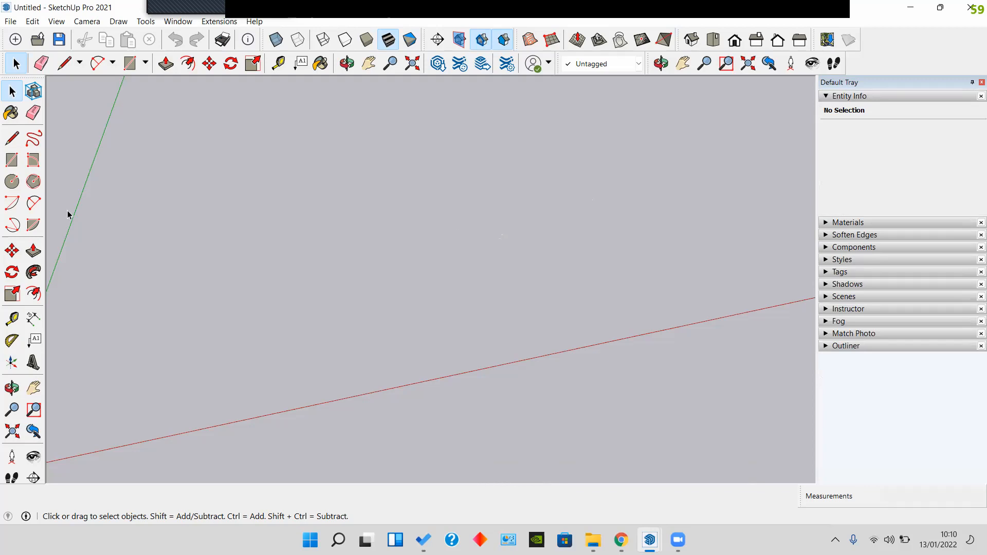
{"action": "left_click", "coordinate": [12, 159]}
{"action": "left_click", "coordinate": [240, 370]}
{"action": "left_click", "coordinate": [313, 307]}
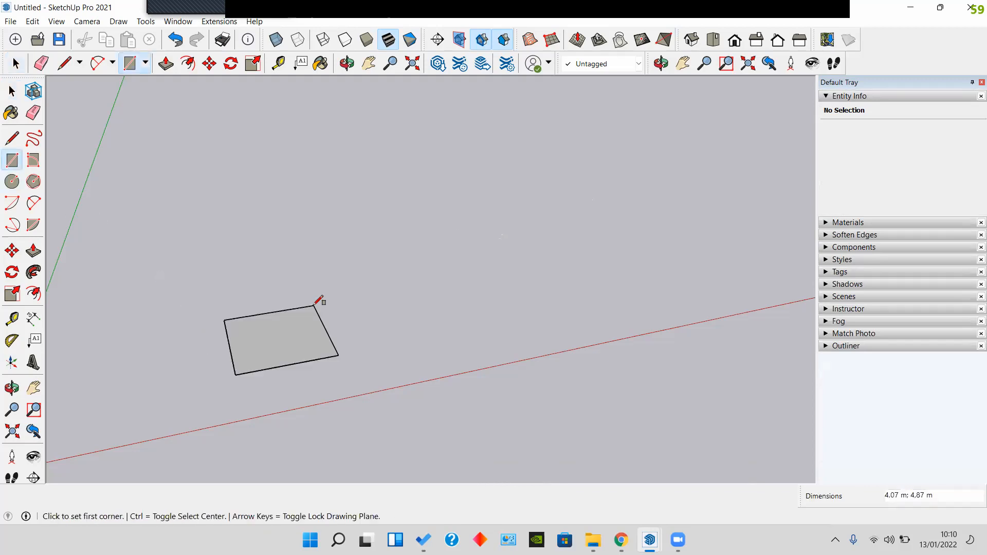
Step: Select the rectangle's face to read its area in Entity Info, and extend the selection to the face with all its edges
{"action": "key", "text": "space"}
{"action": "left_click", "coordinate": [304, 346]}
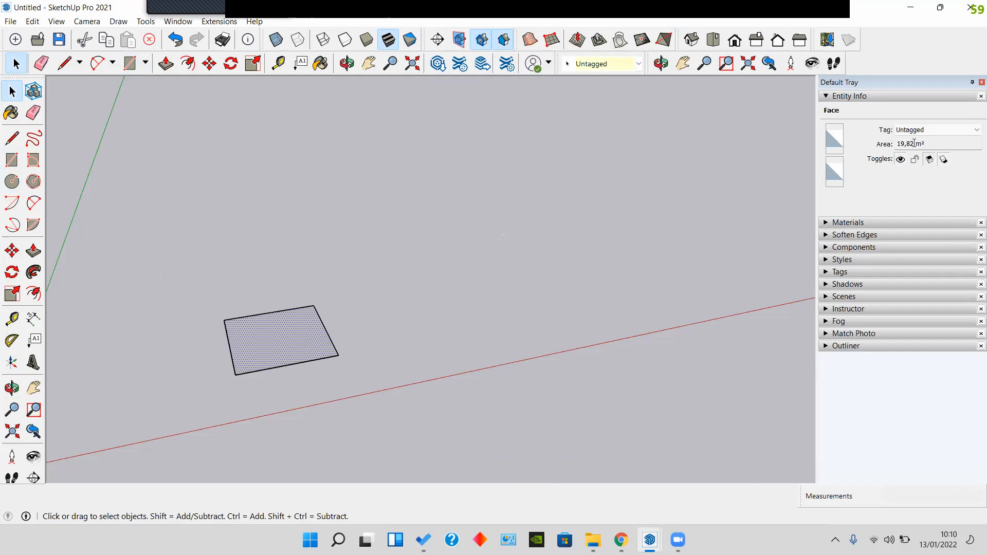
{"action": "left_click_drag", "start_coordinate": [390, 400], "coordinate": [186, 280]}
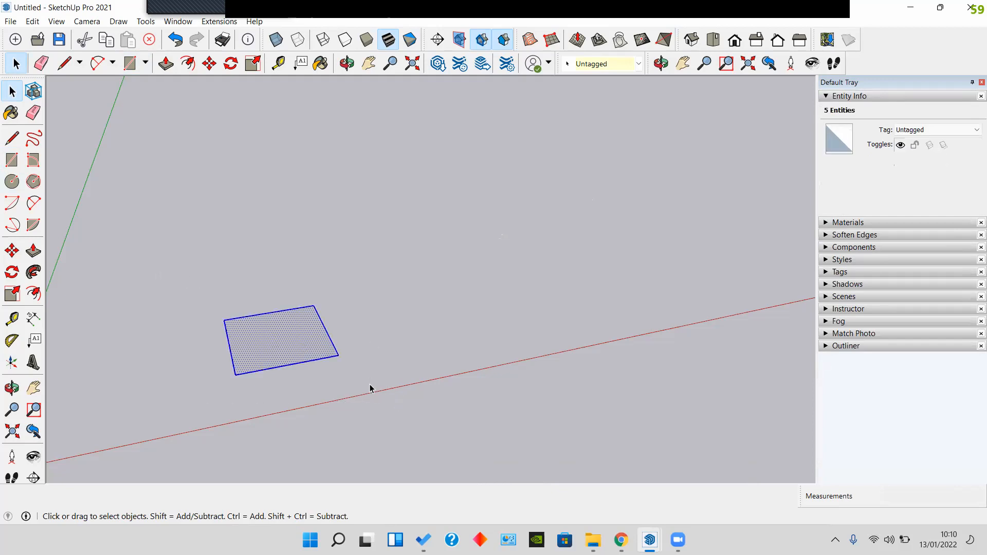
Step: Paint the rectangle's face with the Marble Carrara Gold Floor Tile material from the Tile collection and return to the Select tool
{"action": "left_click", "coordinate": [854, 97]}
{"action": "left_click", "coordinate": [868, 107]}
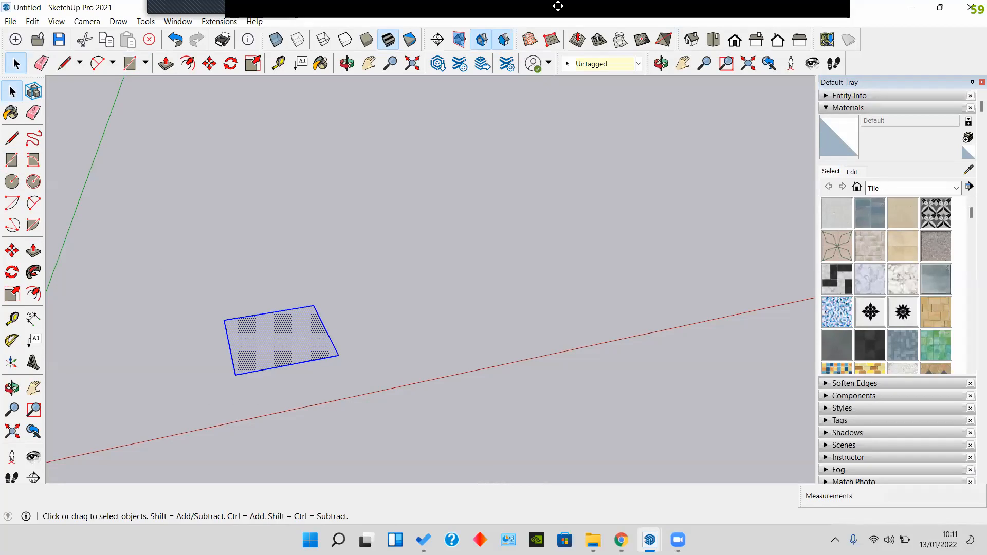
{"action": "left_click", "coordinate": [887, 191]}
{"action": "left_click", "coordinate": [881, 322]}
{"action": "left_click", "coordinate": [904, 279]}
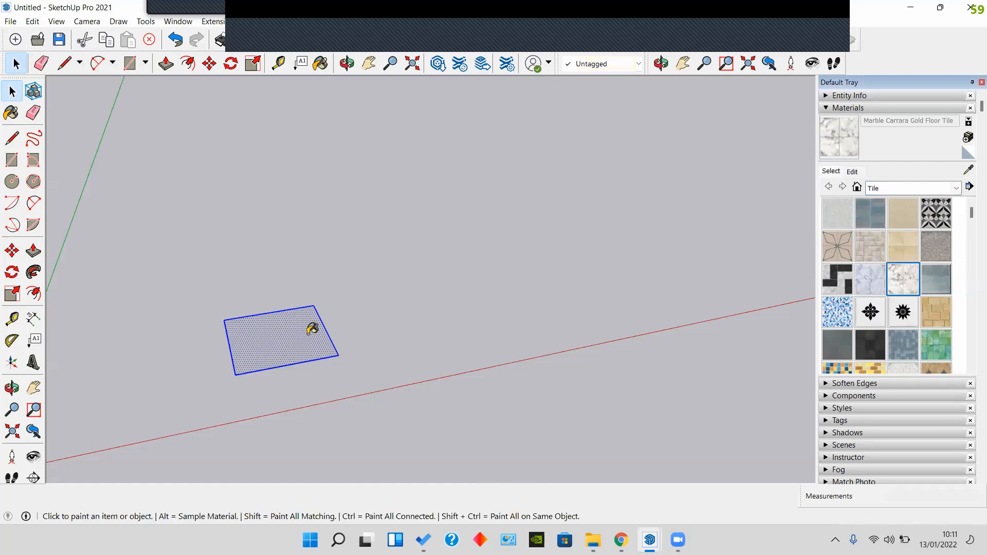
{"action": "scroll", "coordinate": [298, 336], "scroll_direction": "up", "scroll_amount": 2}
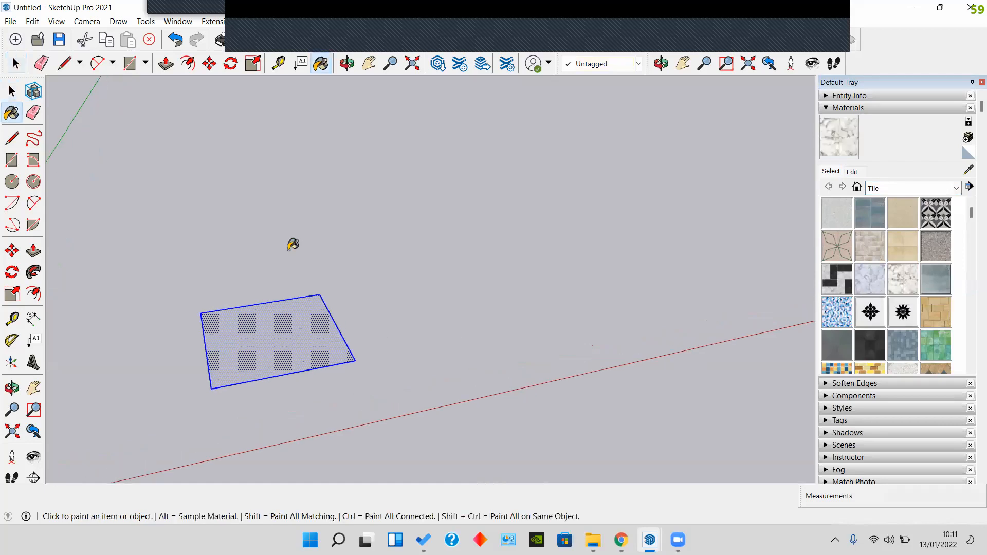
{"action": "middle_click_drag", "start_coordinate": [289, 248], "coordinate": [268, 336]}
{"action": "left_click", "coordinate": [268, 336]}
{"action": "scroll", "coordinate": [268, 336], "scroll_direction": "up", "scroll_amount": 3}
{"action": "scroll", "coordinate": [268, 336], "scroll_direction": "down", "scroll_amount": 2}
{"action": "left_click", "coordinate": [11, 92]}
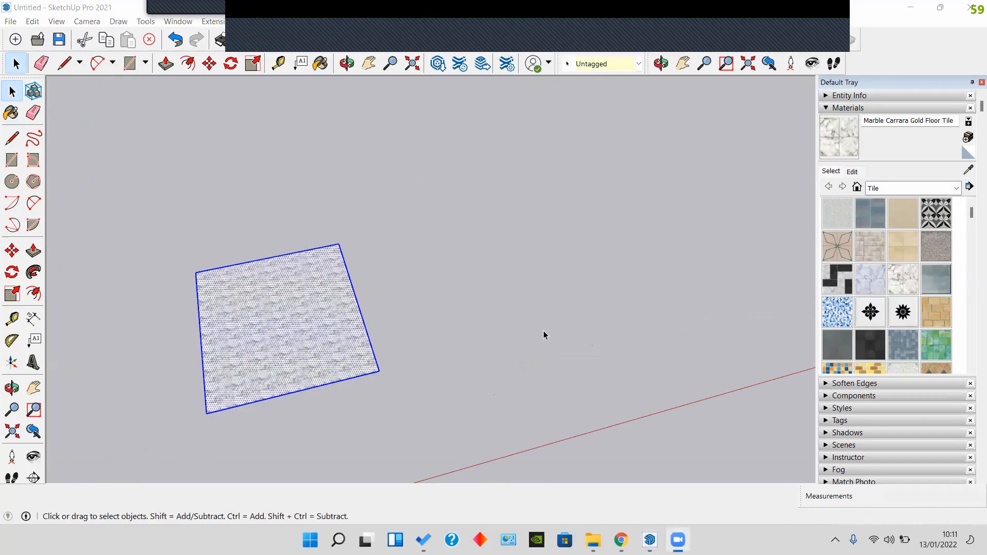
{"action": "middle_click_drag", "start_coordinate": [576, 333], "coordinate": [457, 272]}
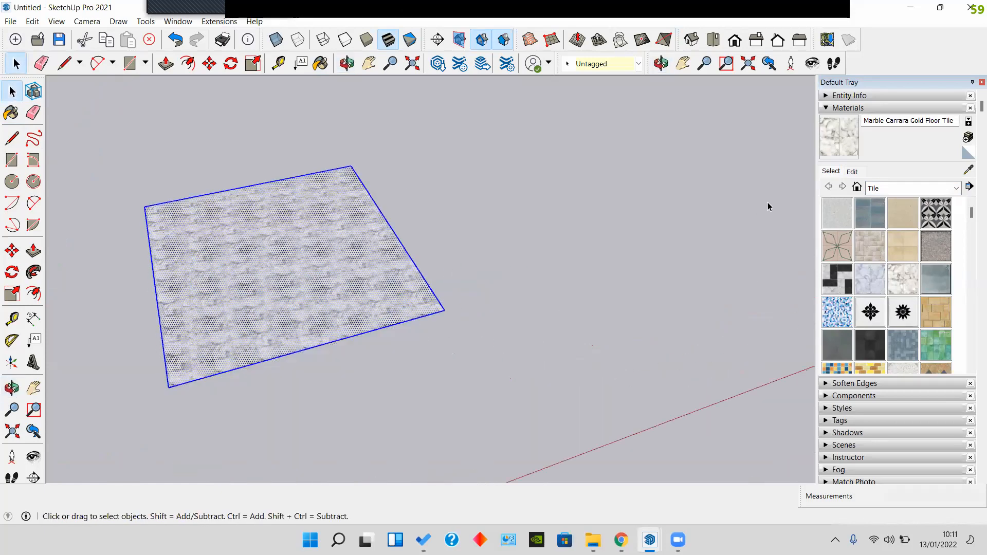
Step: Collapse the Materials section, and examine the Soften Edges settings before collapsing them as well
{"action": "left_click", "coordinate": [881, 109]}
{"action": "left_click", "coordinate": [882, 109]}
{"action": "left_click", "coordinate": [881, 109]}
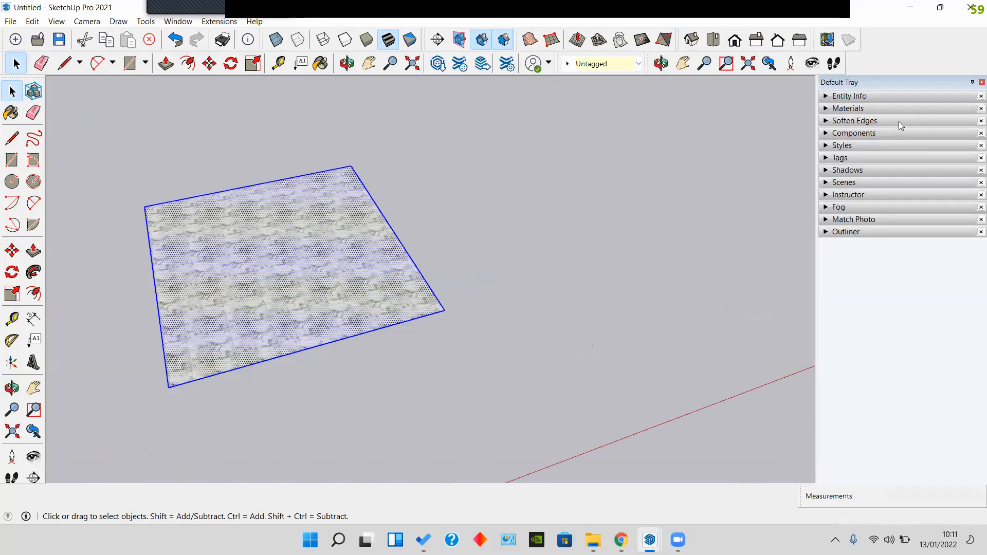
{"action": "left_click", "coordinate": [898, 121]}
{"action": "left_click", "coordinate": [899, 121]}
{"action": "left_click", "coordinate": [870, 124]}
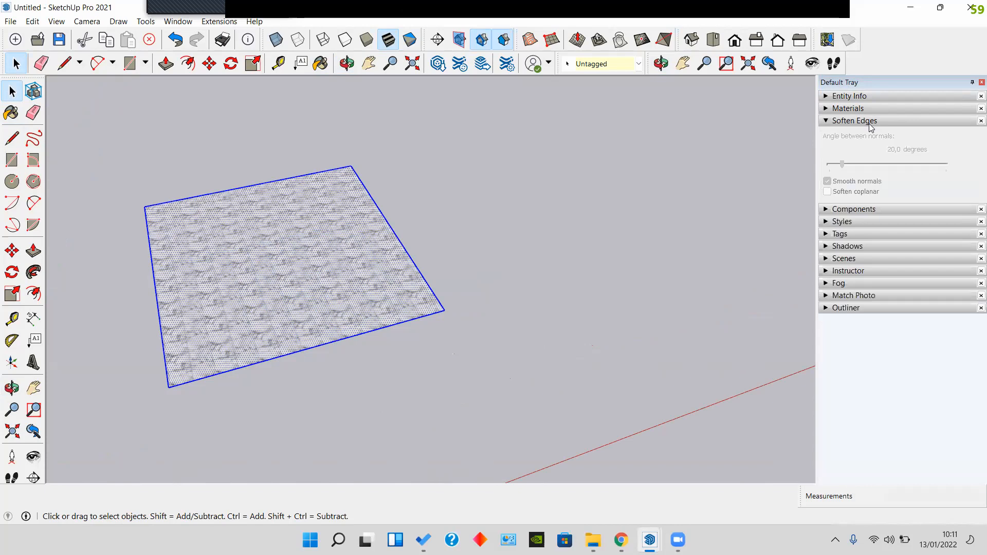
{"action": "left_click", "coordinate": [869, 122]}
{"action": "left_click", "coordinate": [869, 123]}
{"action": "scroll", "coordinate": [358, 337], "scroll_direction": "down", "scroll_amount": 2}
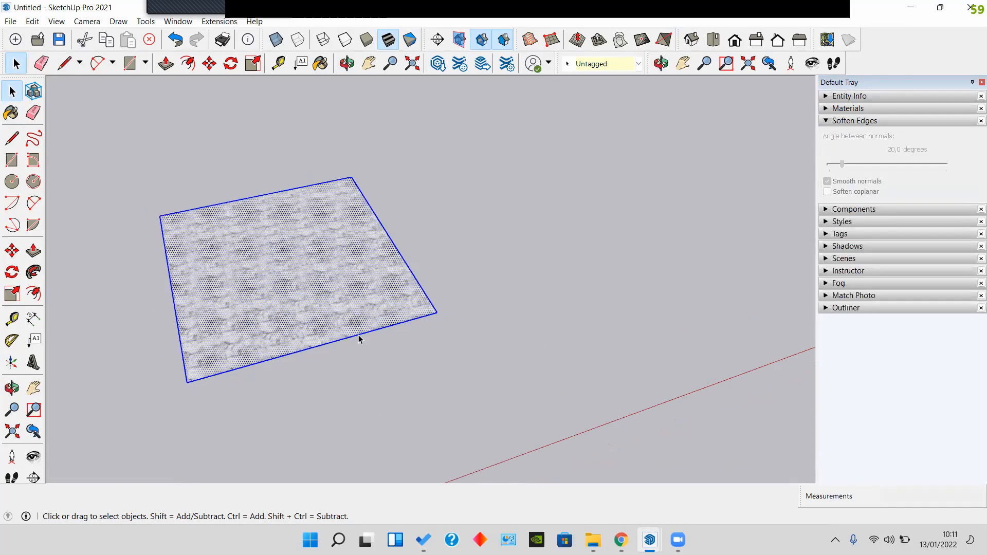
{"action": "left_click", "coordinate": [861, 122]}
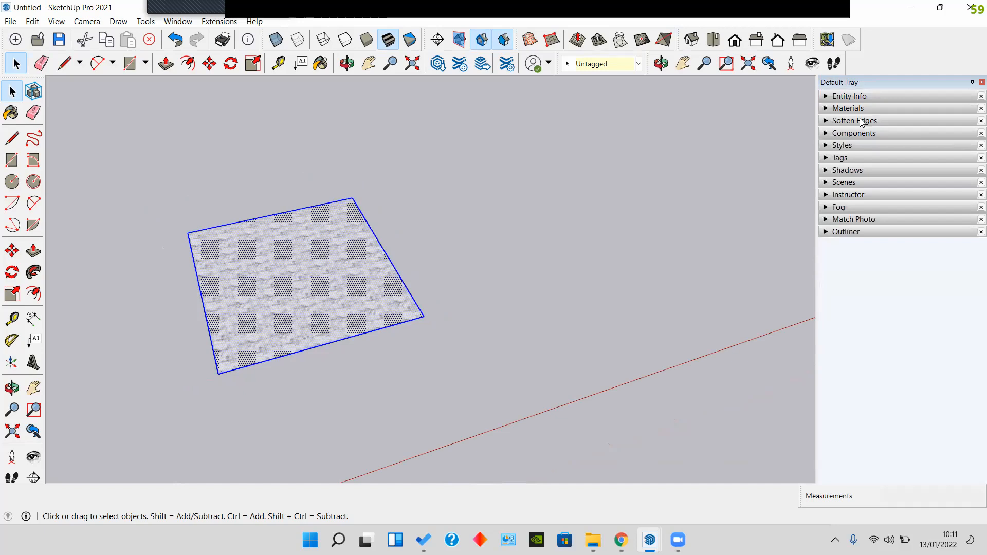
Step: Examine the Components section with its sample folders and revisit Soften Edges, leaving both sections collapsed
{"action": "left_click", "coordinate": [876, 136]}
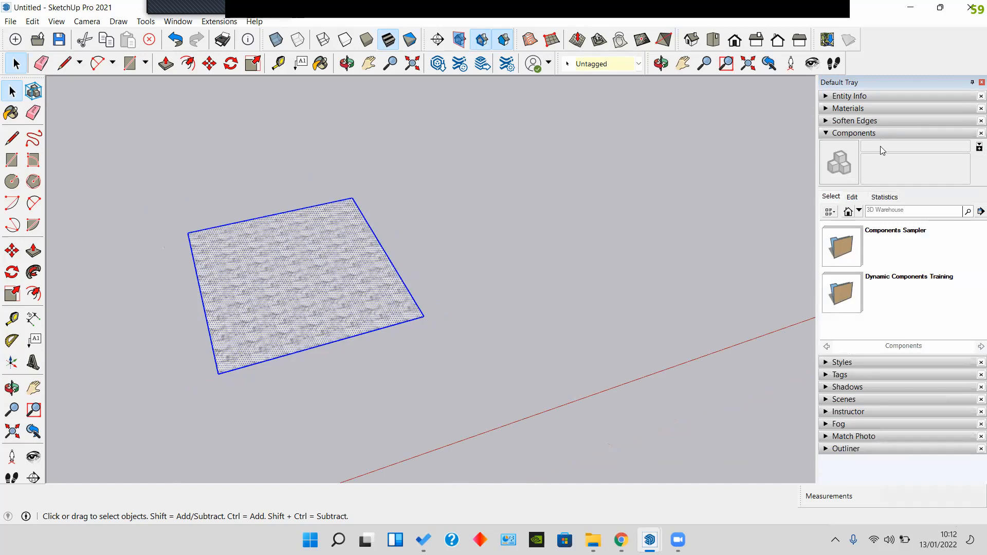
{"action": "left_click", "coordinate": [875, 134]}
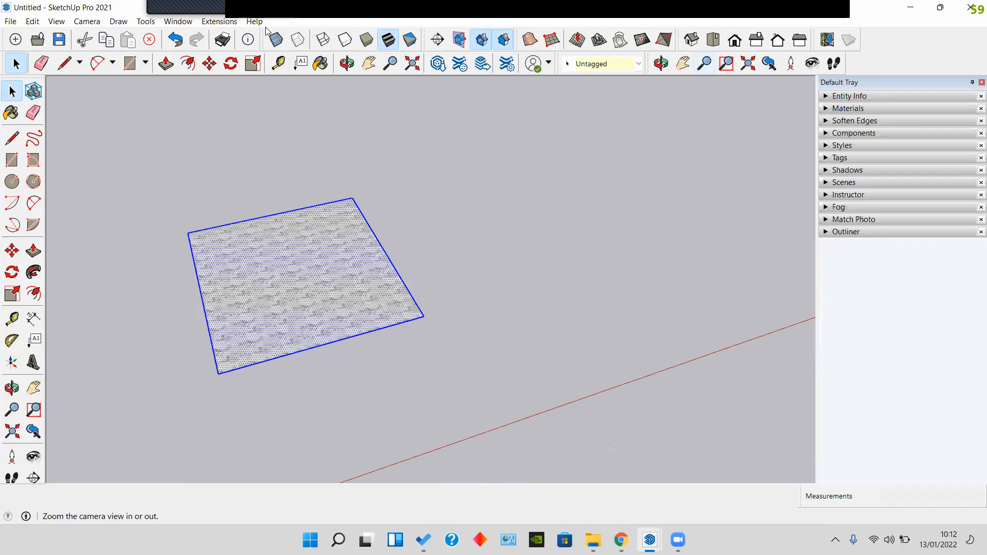
{"action": "left_click", "coordinate": [847, 121]}
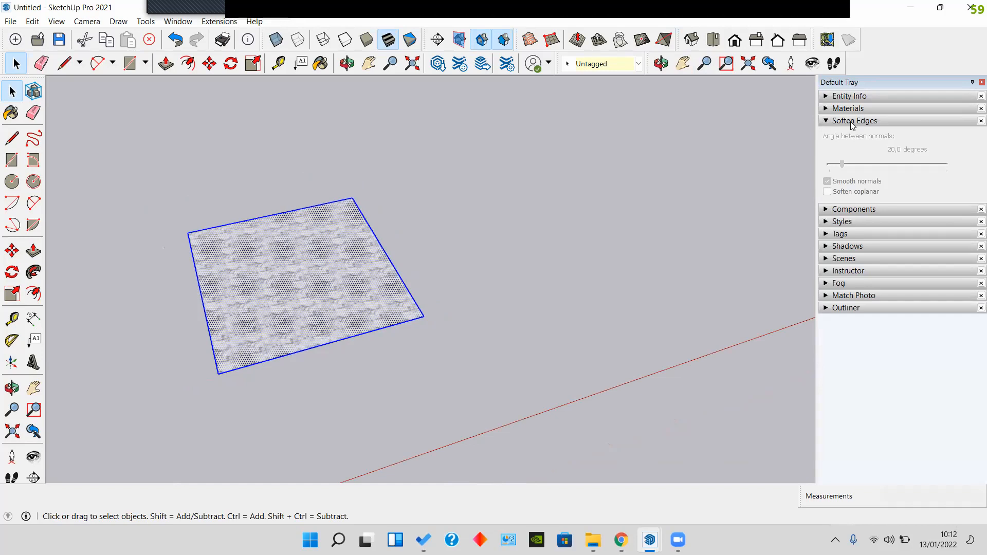
{"action": "left_click", "coordinate": [850, 121]}
{"action": "left_click", "coordinate": [850, 121]}
{"action": "left_click", "coordinate": [863, 132]}
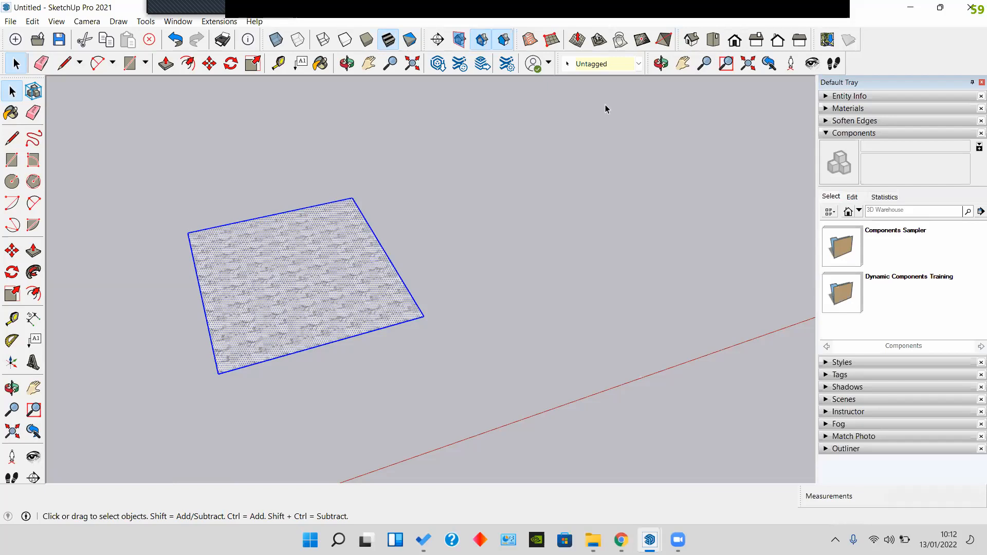
{"action": "left_click", "coordinate": [905, 132]}
Step: Expand the Styles section to show the Default Styles collection, with the painted rectangle and the axes origin in view
{"action": "left_click", "coordinate": [890, 145]}
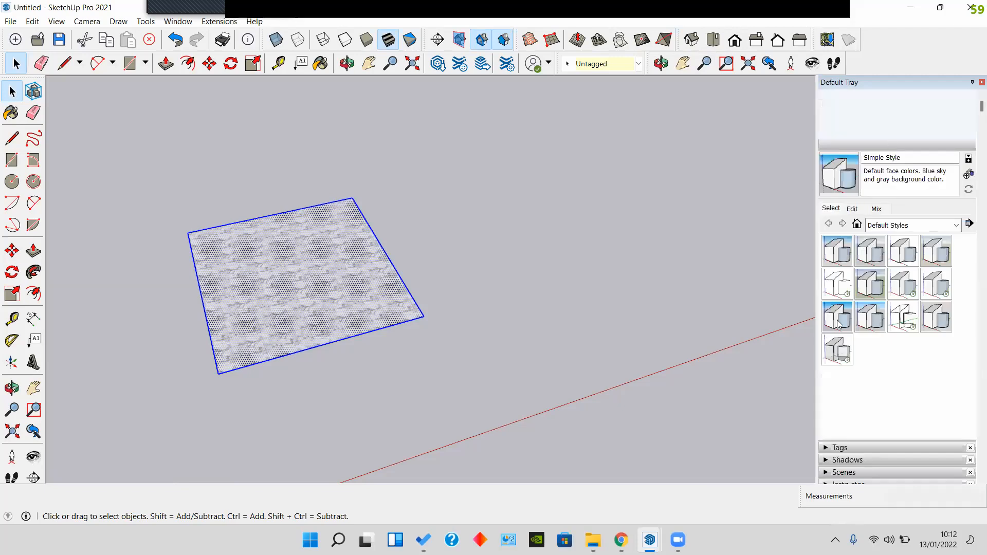
{"action": "middle_click_drag", "start_coordinate": [528, 192], "coordinate": [405, 185]}
{"action": "middle_click_drag", "start_coordinate": [455, 354], "coordinate": [441, 325]}
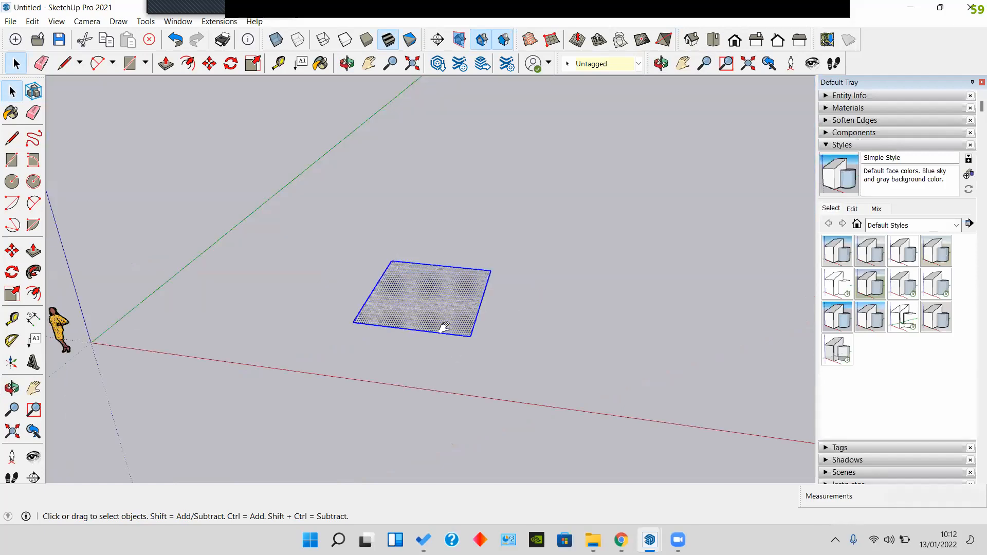
Step: Try the Landscape Architecture, Wireframe and Architectural Design styles on the model, with the horizon in view
{"action": "middle_click_drag", "start_coordinate": [447, 360], "coordinate": [453, 406]}
{"action": "mouse_move", "coordinate": [459, 282]}
{"action": "middle_mouse_down"}
{"action": "mouse_move", "coordinate": [465, 252]}
{"action": "mouse_move", "coordinate": [470, 298]}
{"action": "middle_mouse_up"}
{"action": "middle_click_drag", "start_coordinate": [747, 318], "coordinate": [870, 283]}
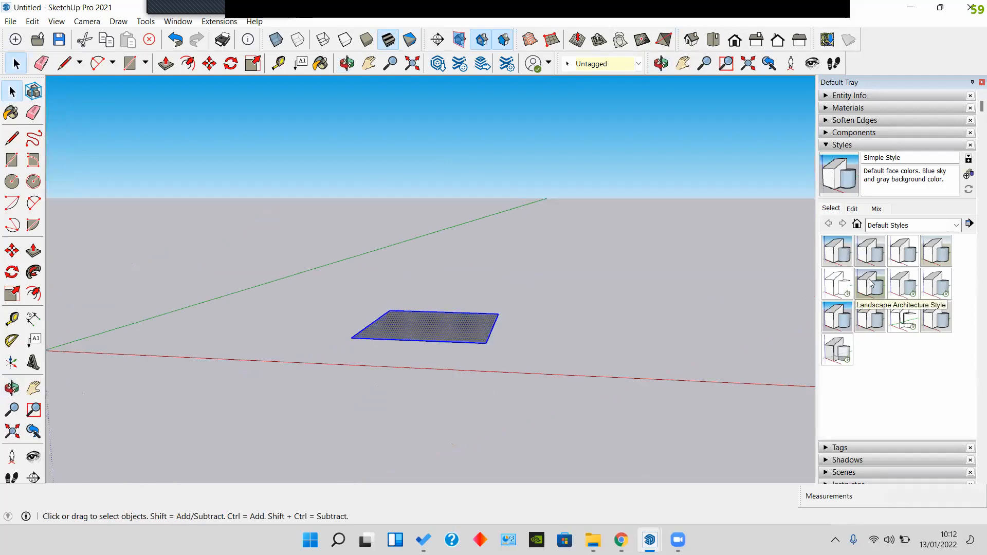
{"action": "left_click", "coordinate": [871, 284]}
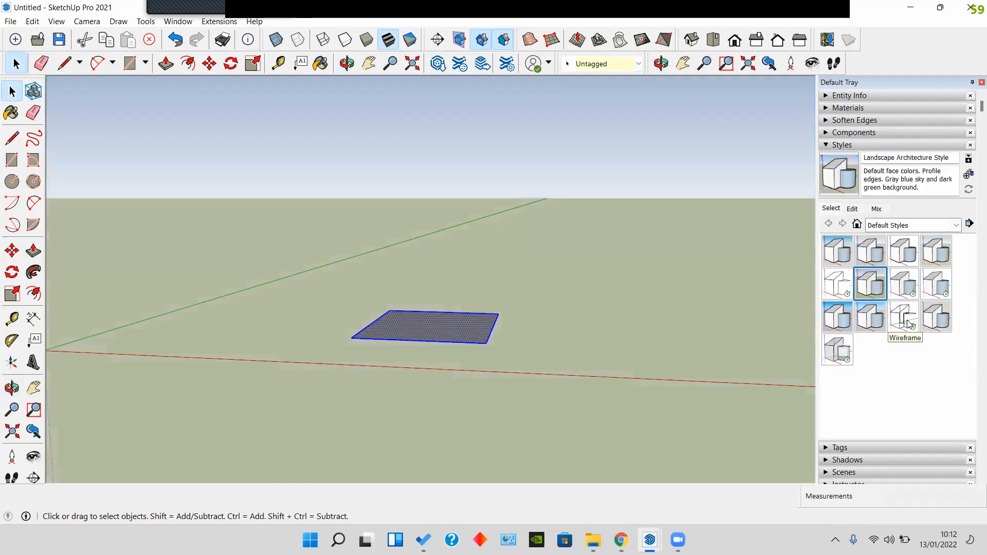
{"action": "left_click", "coordinate": [908, 323]}
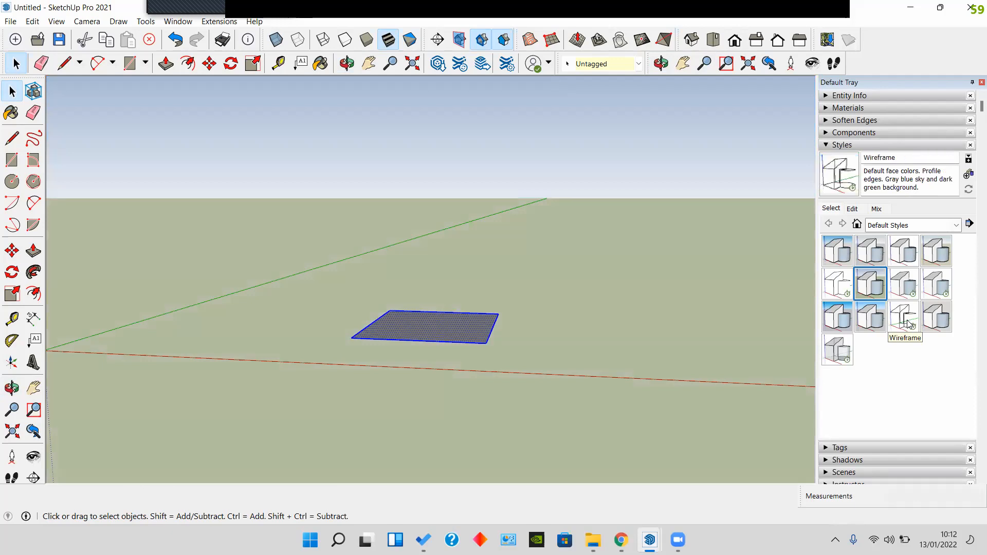
{"action": "middle_click_drag", "start_coordinate": [689, 293], "coordinate": [761, 293]}
{"action": "left_click", "coordinate": [878, 257]}
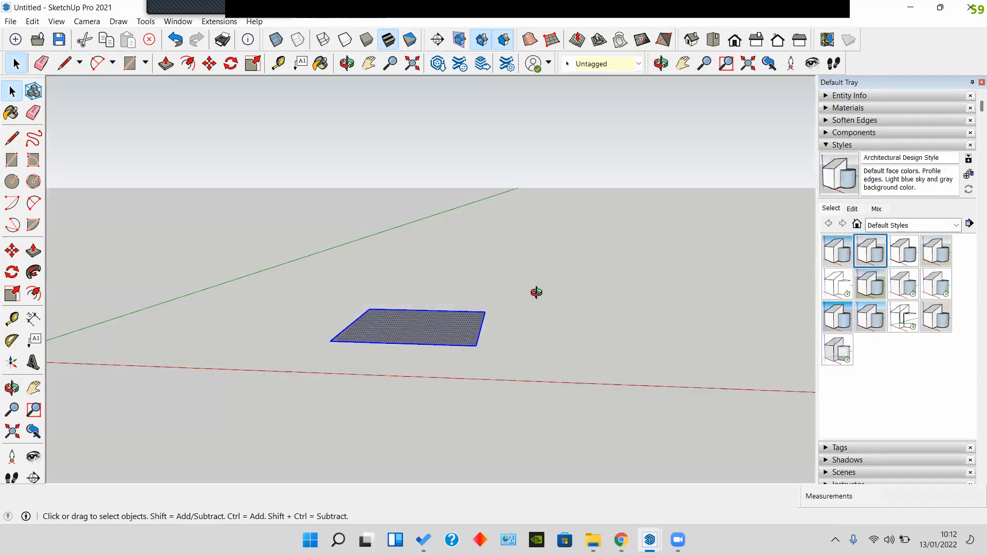
Step: Try the 3D Printing Style from another angle, and switch the model back to the Simple Style
{"action": "middle_click_drag", "start_coordinate": [536, 292], "coordinate": [720, 265]}
{"action": "left_click", "coordinate": [838, 253]}
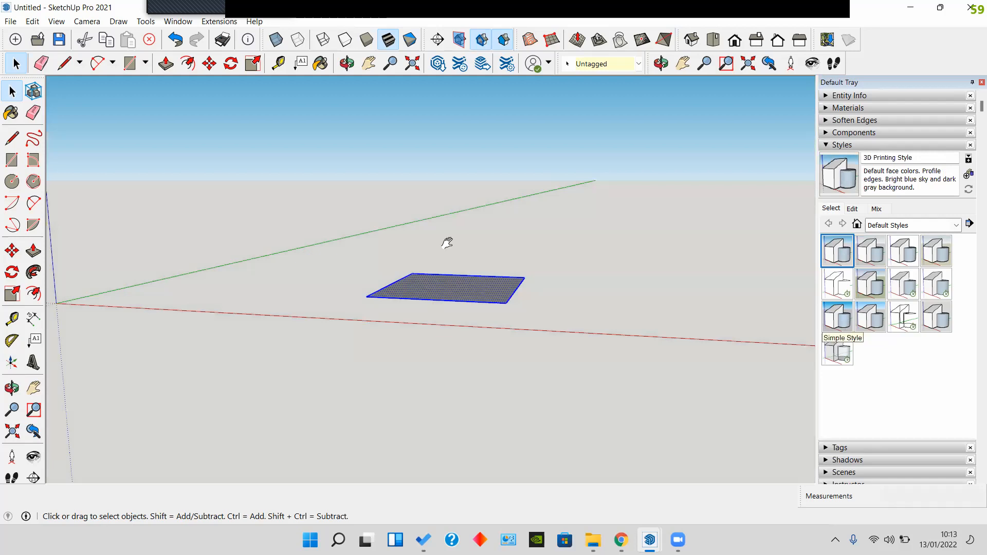
{"action": "middle_click_drag", "start_coordinate": [447, 243], "coordinate": [446, 273], "text": "shift"}
{"action": "middle_click_drag", "start_coordinate": [475, 339], "coordinate": [479, 381]}
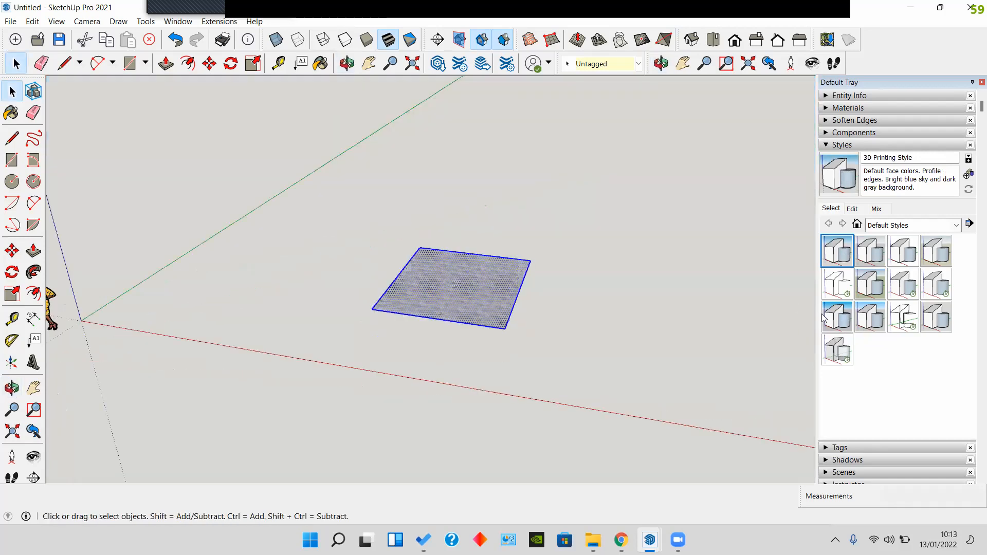
{"action": "left_click", "coordinate": [828, 320]}
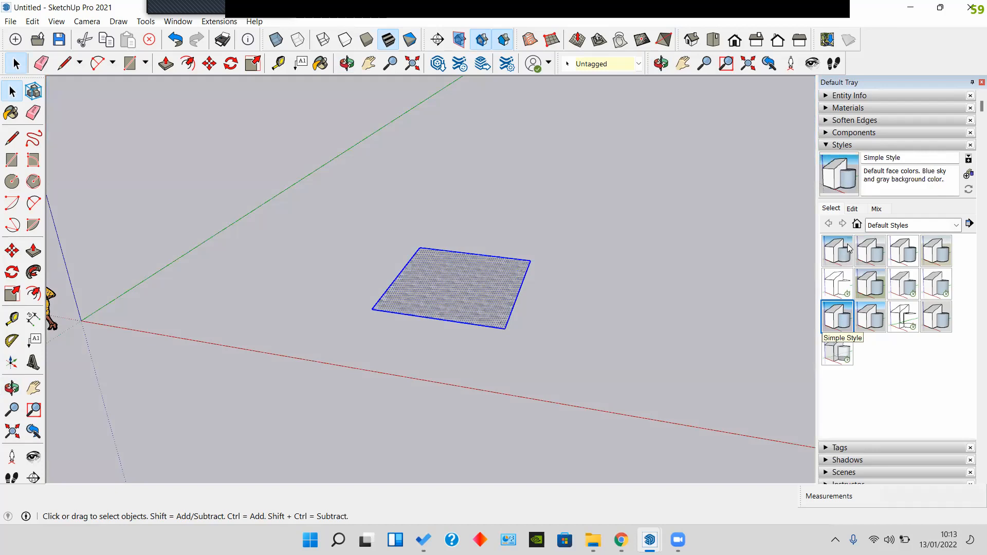
{"action": "middle_click_drag", "start_coordinate": [562, 329], "coordinate": [591, 252]}
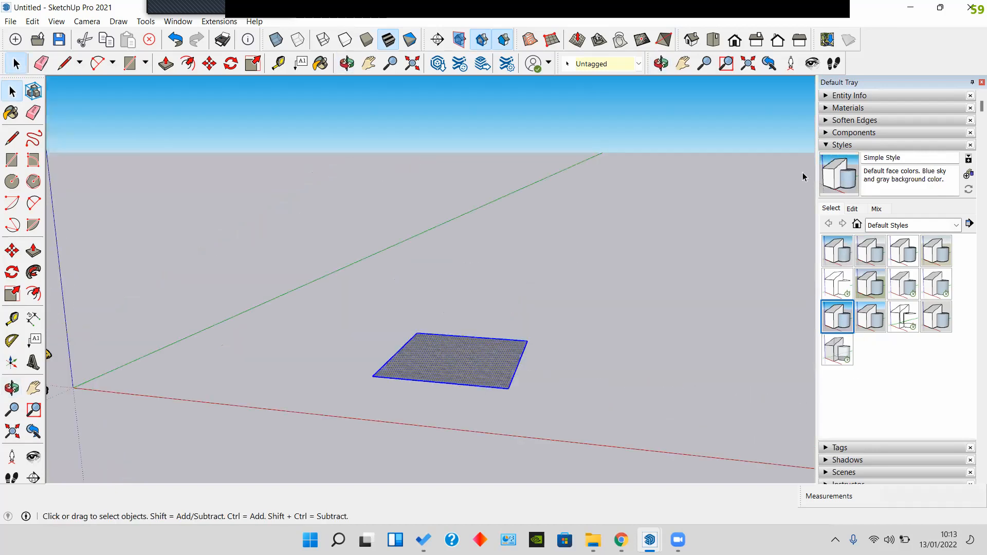
Step: Collapse the Styles section and add a tag named Dinding in the Tags section
{"action": "left_click", "coordinate": [846, 146]}
{"action": "left_click", "coordinate": [852, 160]}
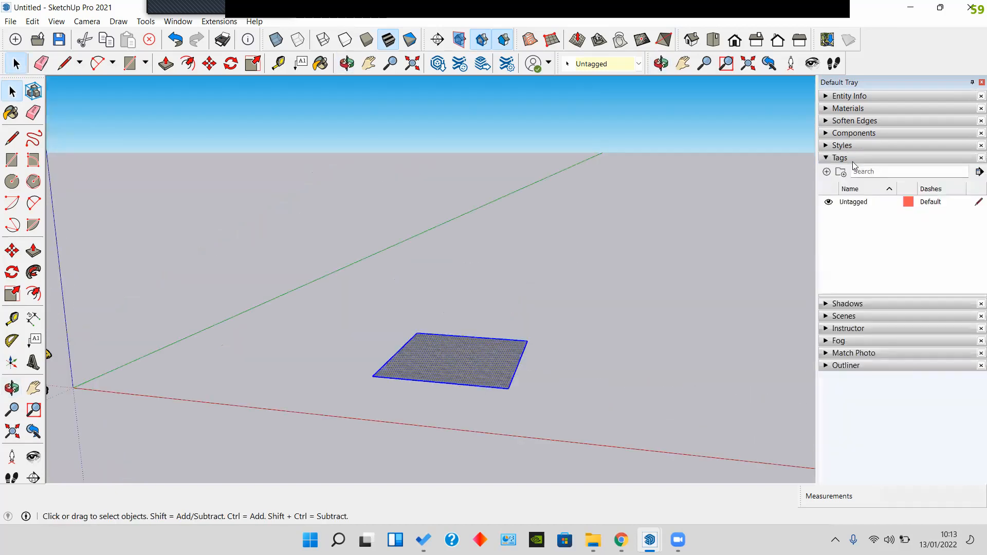
{"action": "middle_click_drag", "start_coordinate": [515, 366], "coordinate": [486, 345]}
{"action": "scroll", "coordinate": [529, 333], "scroll_direction": "up", "scroll_amount": 3}
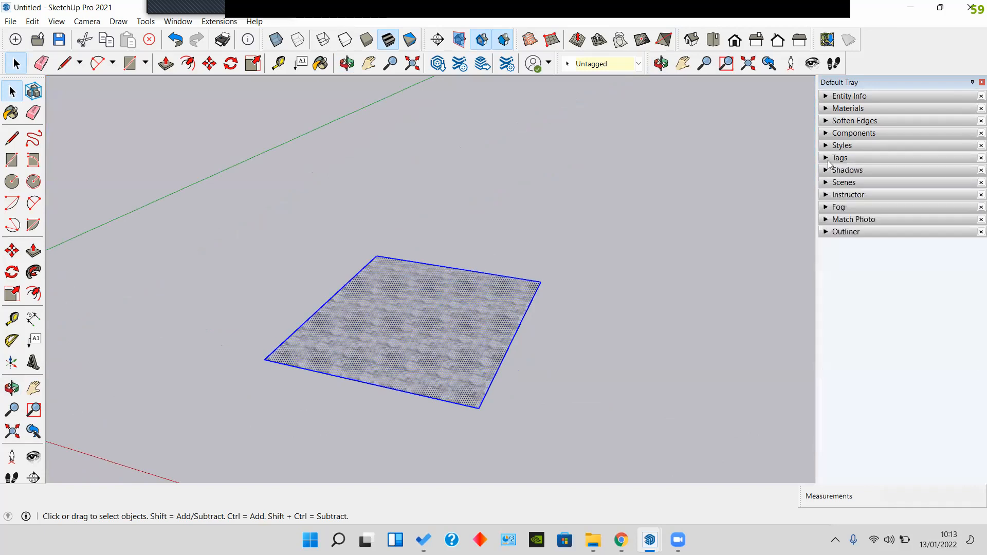
{"action": "left_click", "coordinate": [826, 172]}
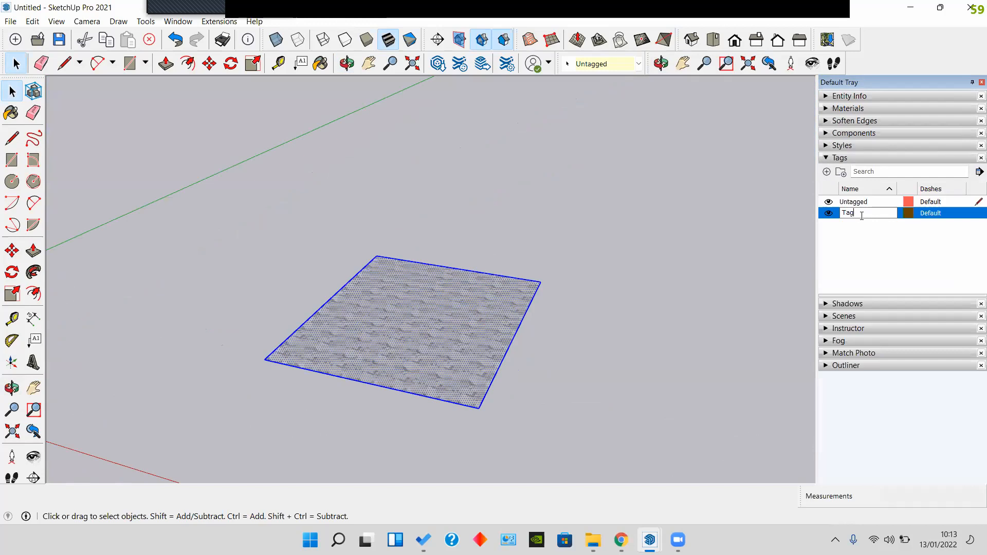
{"action": "key", "text": "BackSpace"}
{"action": "key", "text": "BackSpace"}
{"action": "key", "text": "BackSpace"}
{"action": "type", "text": "Dinding"}
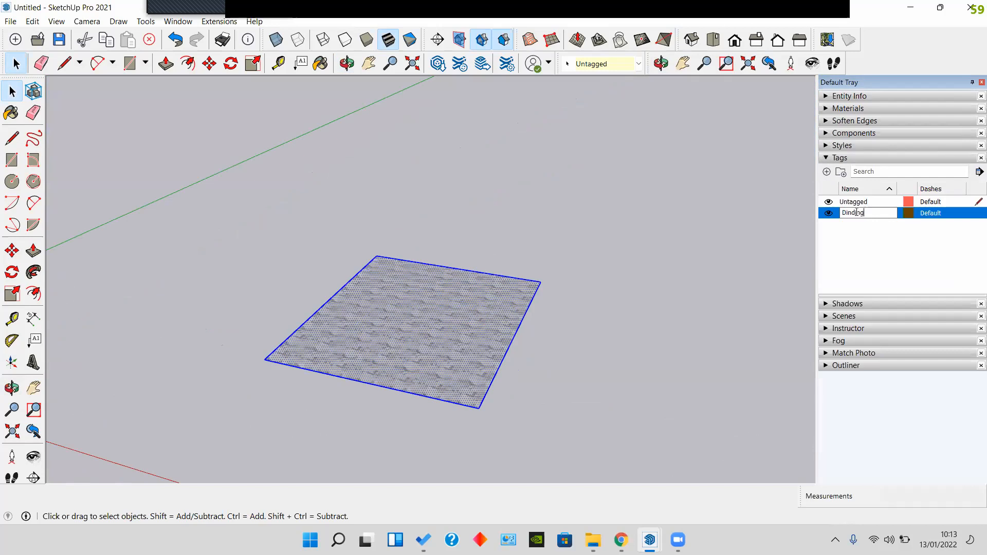
{"action": "key", "text": "Return"}
Step: Add another tag named KUsen below the Dinding tag
{"action": "left_click", "coordinate": [826, 171]}
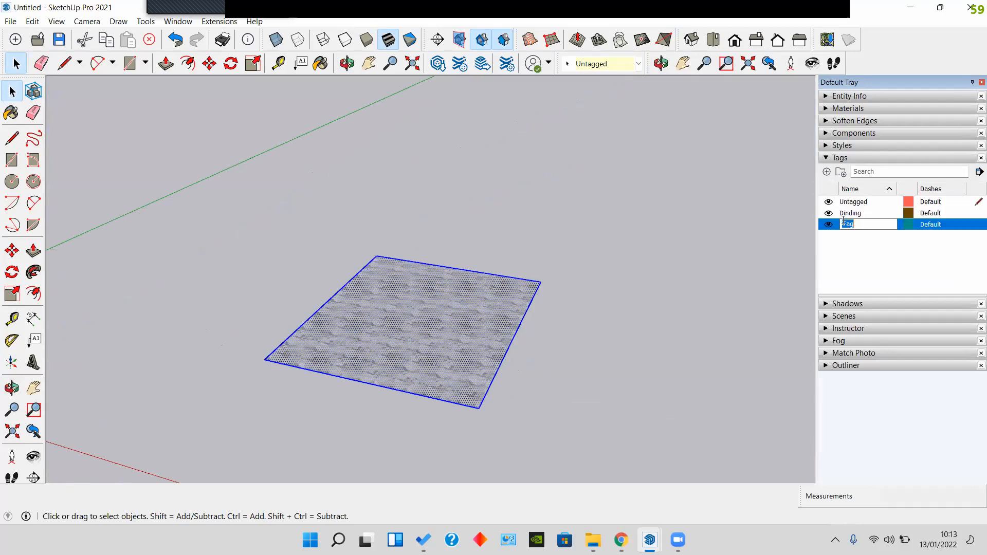
{"action": "type", "text": "KUsen"}
{"action": "key", "text": "Return"}
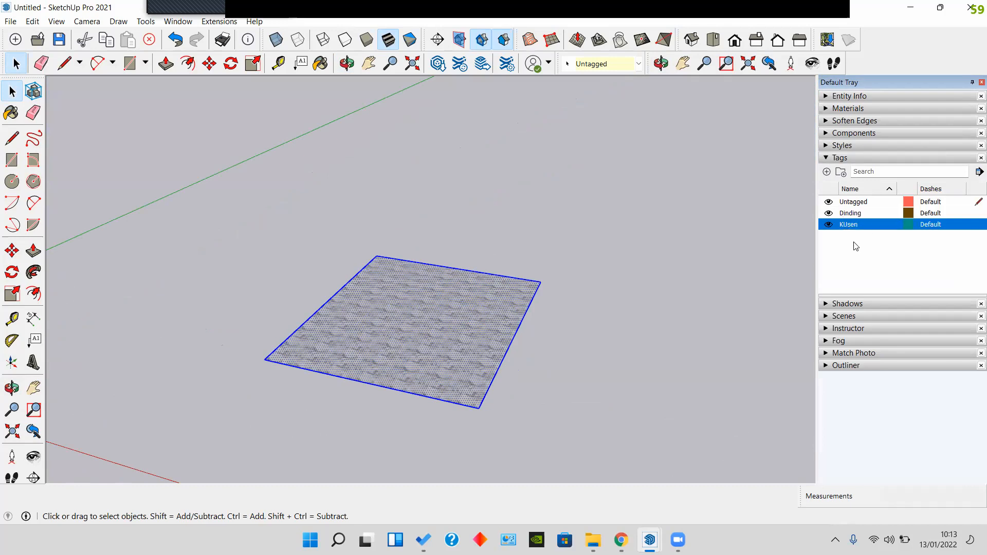
{"action": "scroll", "coordinate": [580, 309], "scroll_direction": "down", "scroll_amount": 2}
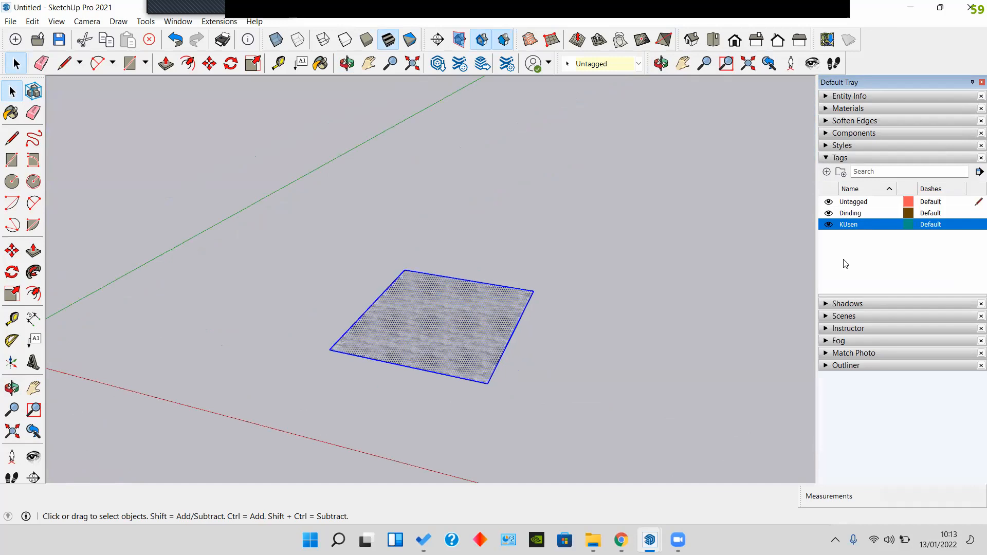
Step: Collapse the Tags section, examine the Shadows settings, and toggle Use sun for shading on and off
{"action": "left_click", "coordinate": [857, 157]}
{"action": "left_click", "coordinate": [855, 171]}
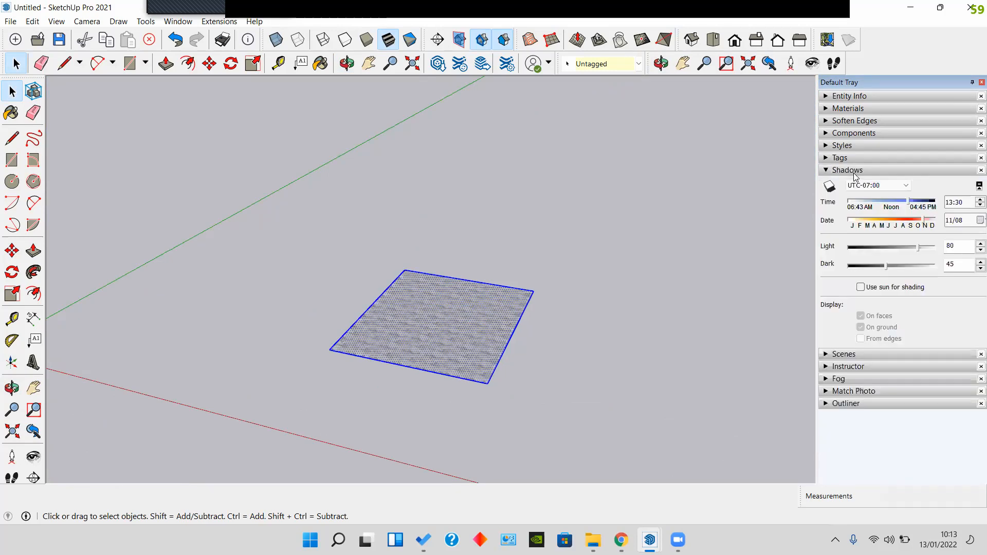
{"action": "scroll", "coordinate": [509, 335], "scroll_direction": "up", "scroll_amount": 1}
{"action": "scroll", "coordinate": [509, 335], "scroll_direction": "down", "scroll_amount": 1}
{"action": "scroll", "coordinate": [486, 353], "scroll_direction": "up", "scroll_amount": 1}
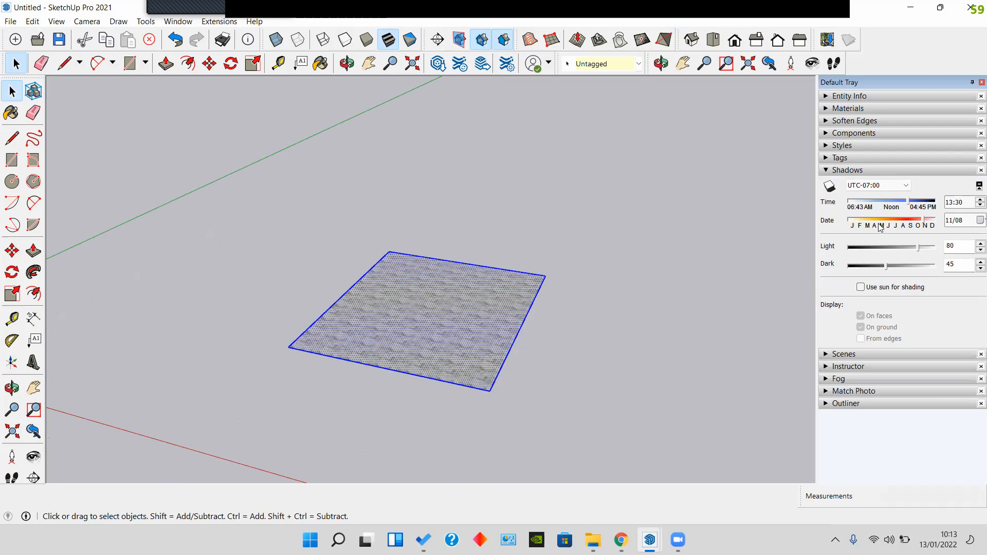
{"action": "left_click", "coordinate": [861, 288]}
{"action": "left_click", "coordinate": [861, 288]}
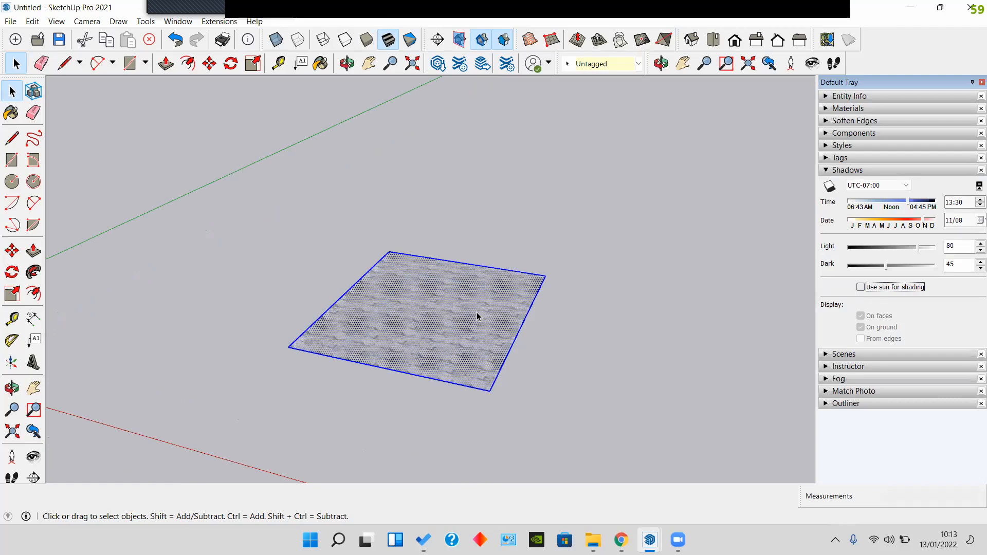
Step: Push/Pull the marble-painted rectangle upward into a low box
{"action": "key", "text": "p"}
{"action": "left_click", "coordinate": [469, 325]}
{"action": "left_click", "coordinate": [468, 286]}
{"action": "mouse_move", "coordinate": [468, 287]}
{"action": "middle_mouse_down"}
{"action": "mouse_move", "coordinate": [547, 325]}
{"action": "mouse_move", "coordinate": [575, 324]}
{"action": "middle_mouse_up"}
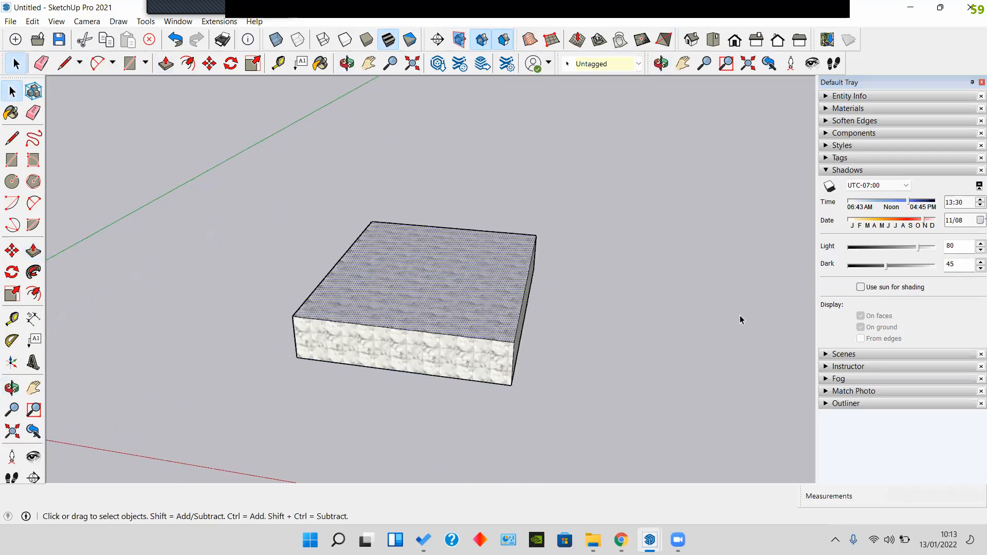
Step: Toggle Use sun for shading repeatedly to compare the box's faces from several angles, leaving the option off
{"action": "left_click", "coordinate": [861, 287]}
{"action": "left_click", "coordinate": [861, 287]}
{"action": "left_click", "coordinate": [861, 287]}
{"action": "left_click", "coordinate": [861, 287]}
{"action": "mouse_move", "coordinate": [491, 269]}
{"action": "middle_mouse_down"}
{"action": "mouse_move", "coordinate": [390, 364]}
{"action": "mouse_move", "coordinate": [445, 288]}
{"action": "middle_mouse_up"}
{"action": "middle_click_drag", "start_coordinate": [444, 291], "coordinate": [371, 329]}
{"action": "mouse_move", "coordinate": [328, 366]}
{"action": "middle_mouse_down"}
{"action": "mouse_move", "coordinate": [511, 239]}
{"action": "mouse_move", "coordinate": [511, 352]}
{"action": "mouse_move", "coordinate": [519, 355]}
{"action": "middle_mouse_up"}
{"action": "left_click", "coordinate": [862, 287]}
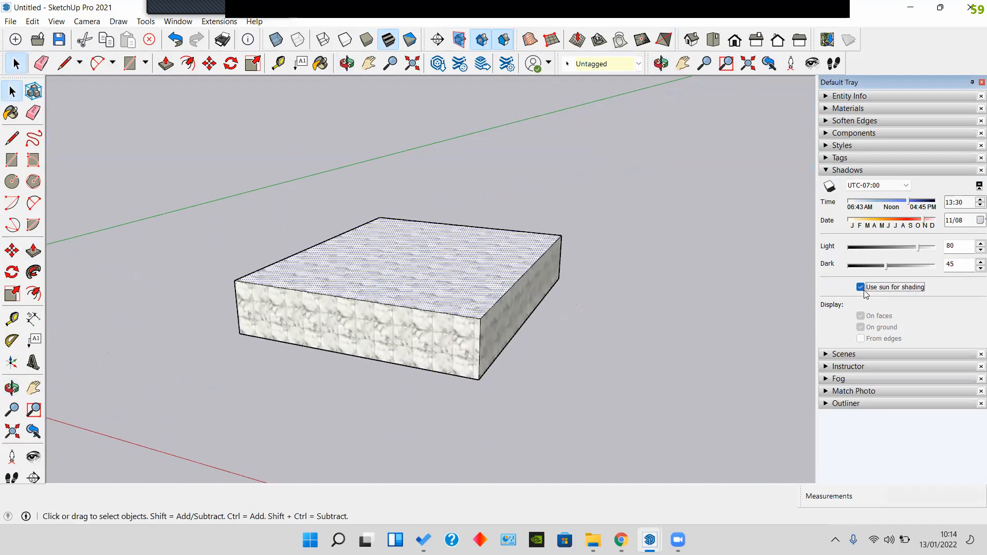
{"action": "left_click", "coordinate": [861, 287]}
{"action": "mouse_move", "coordinate": [566, 414]}
{"action": "middle_mouse_down"}
{"action": "mouse_move", "coordinate": [562, 430]}
{"action": "mouse_move", "coordinate": [513, 434]}
{"action": "middle_mouse_up"}
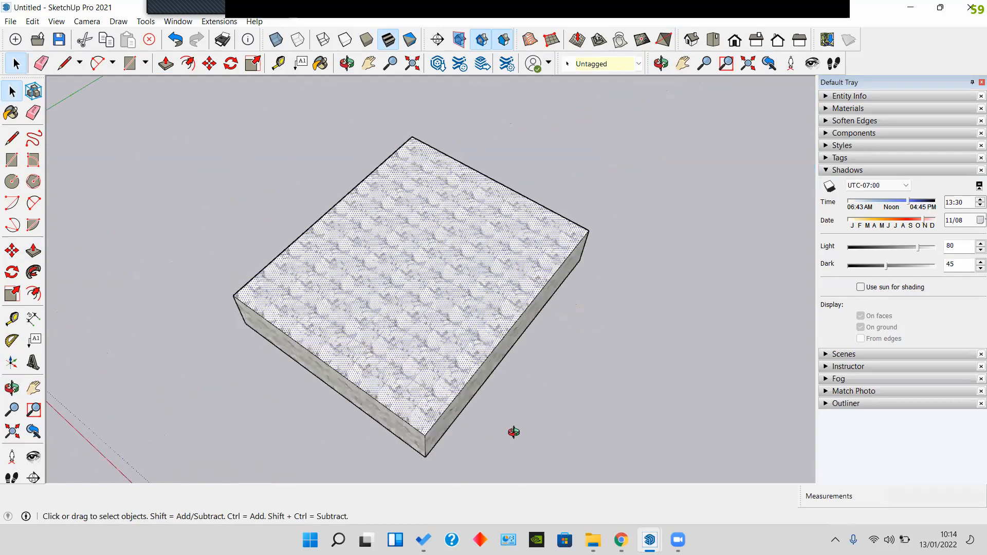
Step: Collapse the Shadows section, examine the empty Scenes section, and collapse it as well
{"action": "left_click", "coordinate": [852, 170]}
{"action": "left_click", "coordinate": [854, 182]}
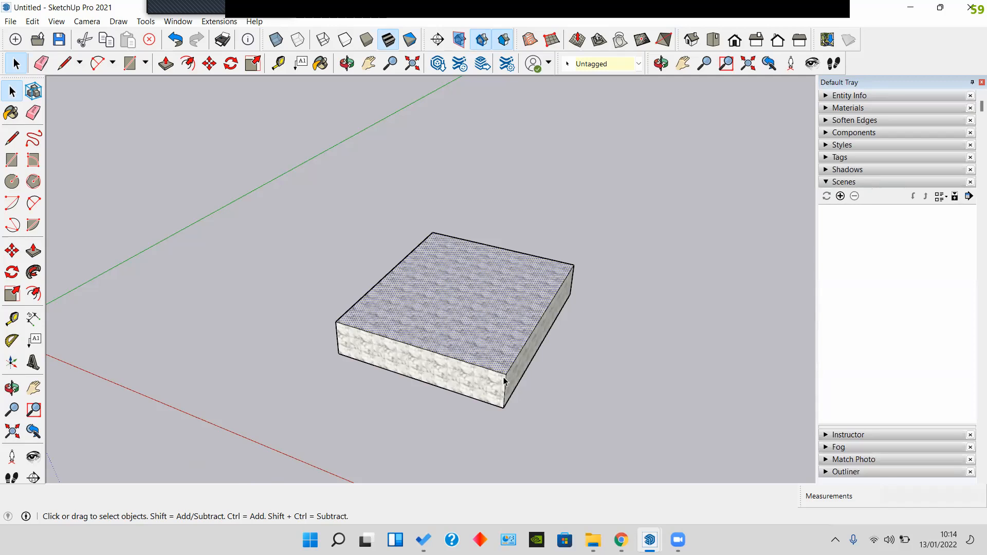
{"action": "left_click", "coordinate": [844, 183]}
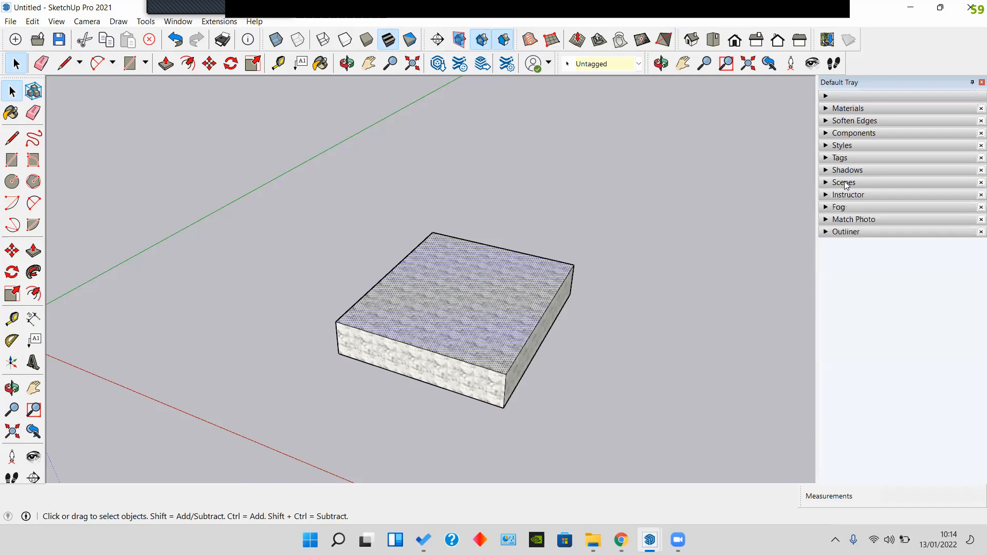
Step: Examine the Instructor section's guidance for the Select Tool and collapse the section
{"action": "left_click", "coordinate": [856, 195]}
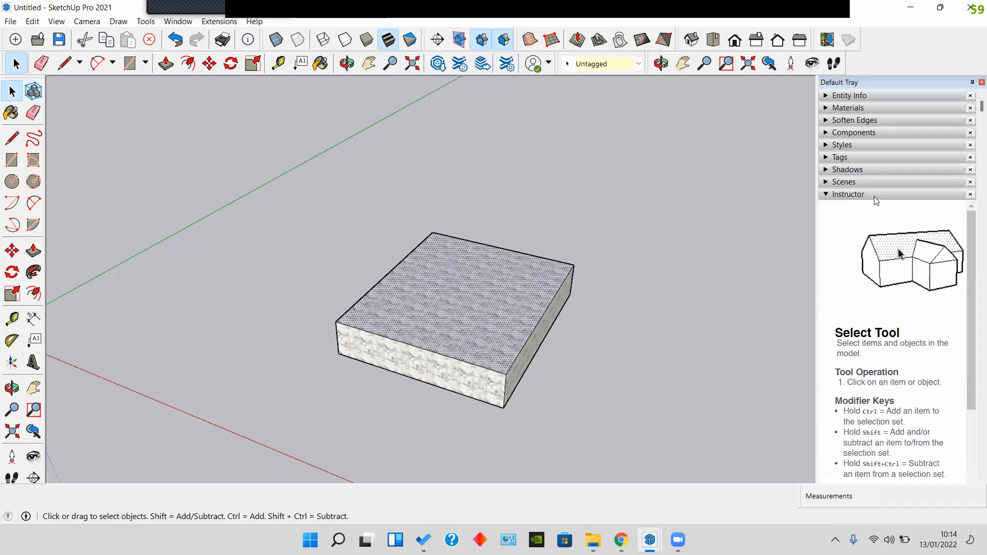
{"action": "scroll", "coordinate": [877, 201], "scroll_direction": "down", "scroll_amount": 3}
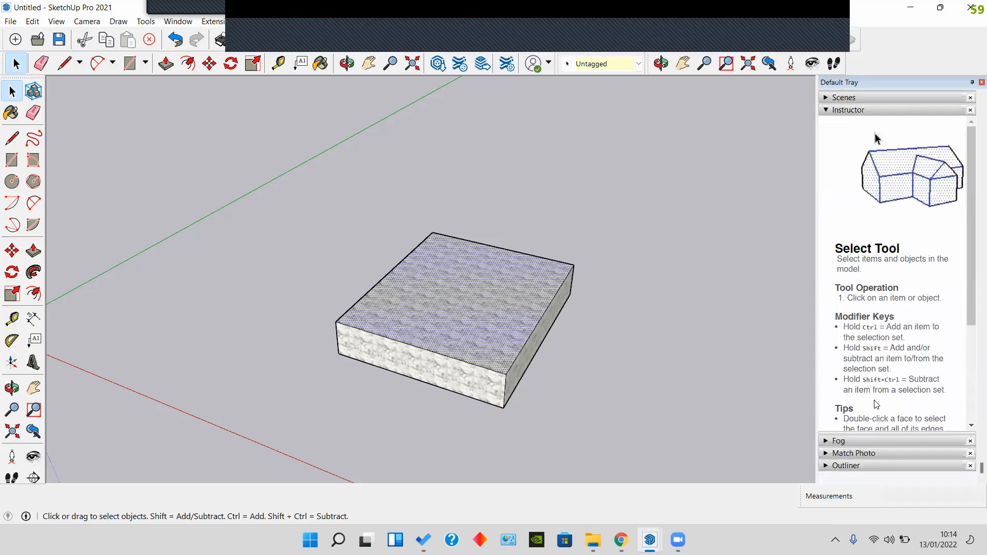
{"action": "scroll", "coordinate": [889, 162], "scroll_direction": "up", "scroll_amount": 3}
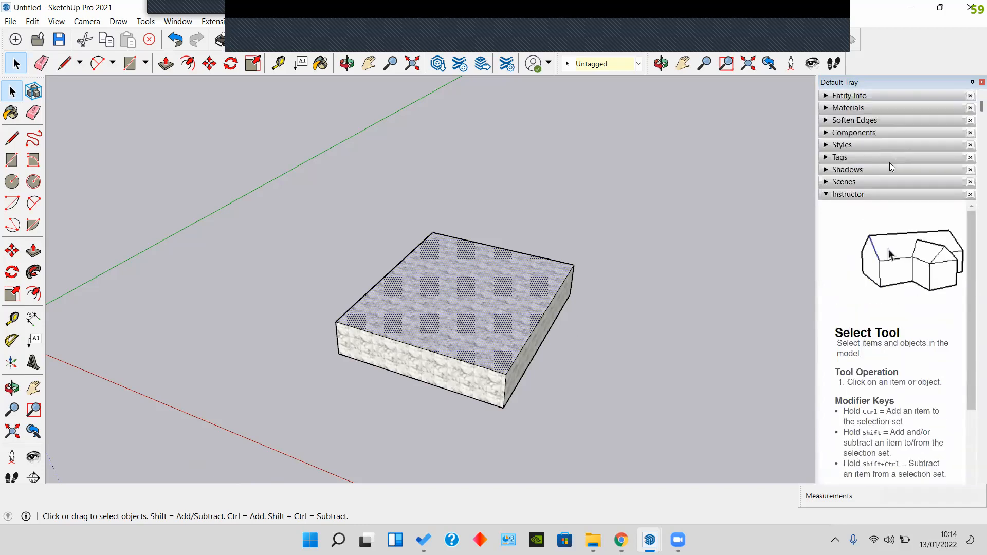
{"action": "left_click", "coordinate": [865, 198]}
Step: Turn on Display Fog, inspect the fogged box from different angles and distances, and turn the fog off again
{"action": "left_click", "coordinate": [856, 208]}
{"action": "left_click", "coordinate": [834, 223]}
{"action": "middle_click_drag", "start_coordinate": [725, 267], "coordinate": [570, 285]}
{"action": "scroll", "coordinate": [566, 281], "scroll_direction": "down", "scroll_amount": 3}
{"action": "scroll", "coordinate": [563, 277], "scroll_direction": "up", "scroll_amount": 6}
{"action": "scroll", "coordinate": [563, 282], "scroll_direction": "down", "scroll_amount": 3}
{"action": "middle_click_drag", "start_coordinate": [562, 282], "coordinate": [525, 320]}
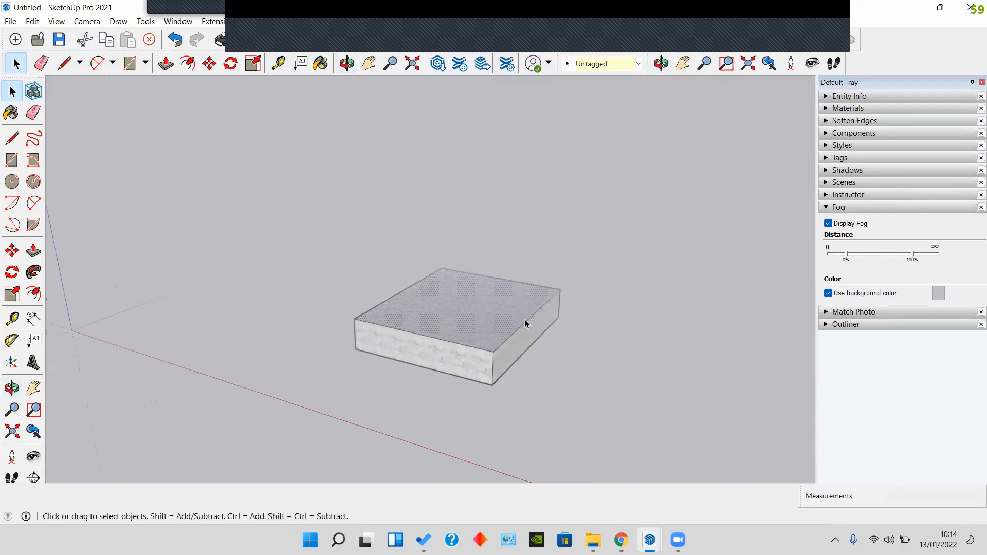
{"action": "middle_click_drag", "start_coordinate": [480, 350], "coordinate": [597, 308]}
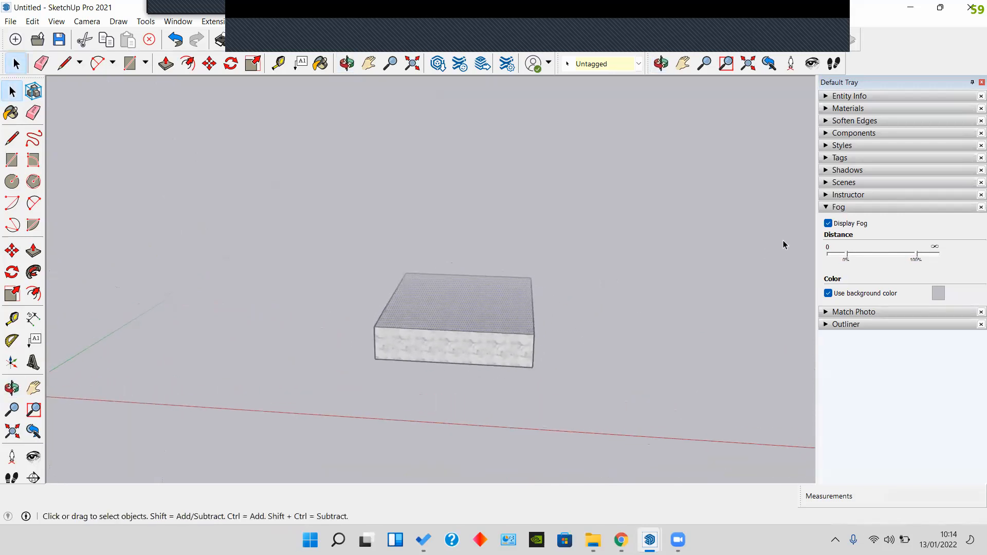
{"action": "left_click", "coordinate": [828, 224]}
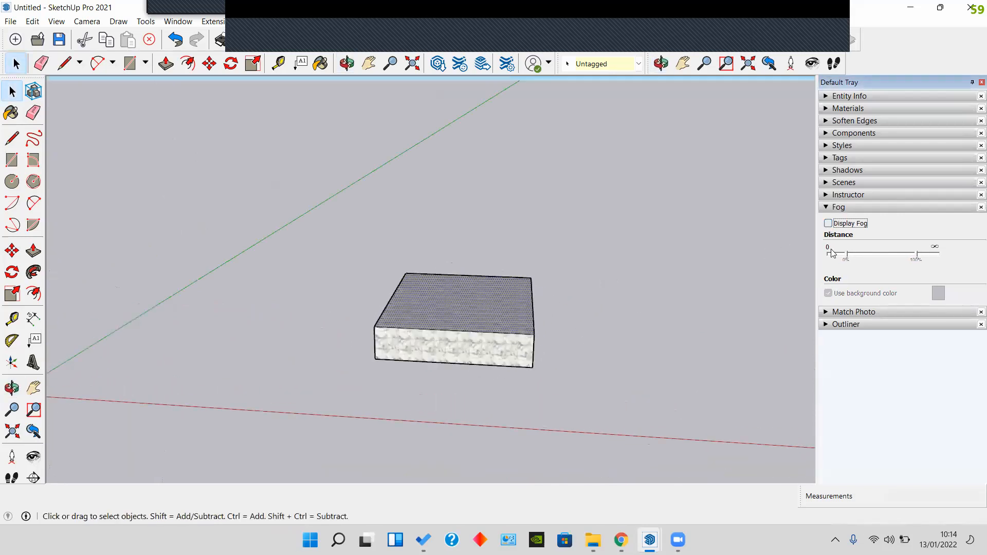
Step: Collapse the Fog section, examine the Match Photo options alongside the box, and collapse Match Photo
{"action": "left_click", "coordinate": [864, 207]}
{"action": "left_click", "coordinate": [861, 221]}
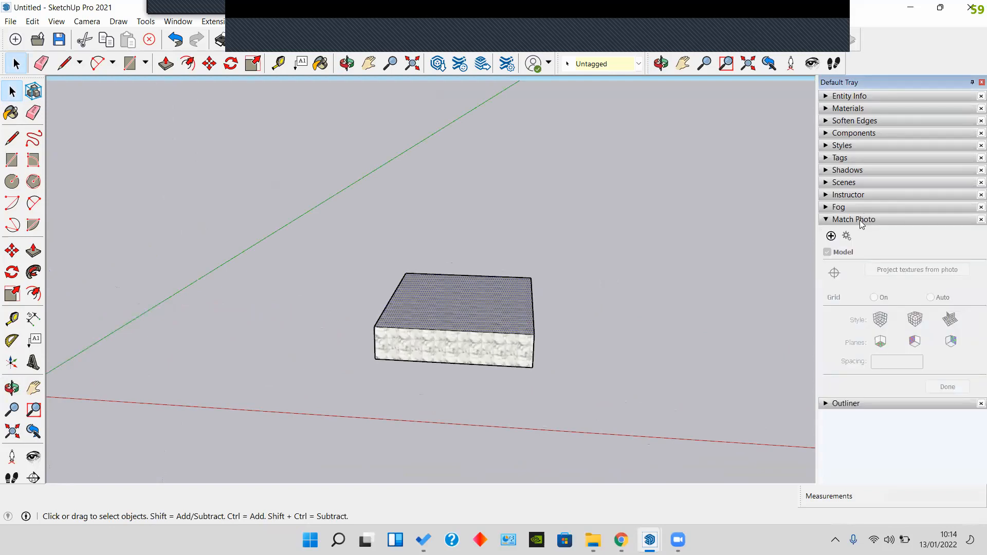
{"action": "middle_click_drag", "start_coordinate": [625, 322], "coordinate": [503, 292]}
{"action": "scroll", "coordinate": [476, 279], "scroll_direction": "up", "scroll_amount": 3}
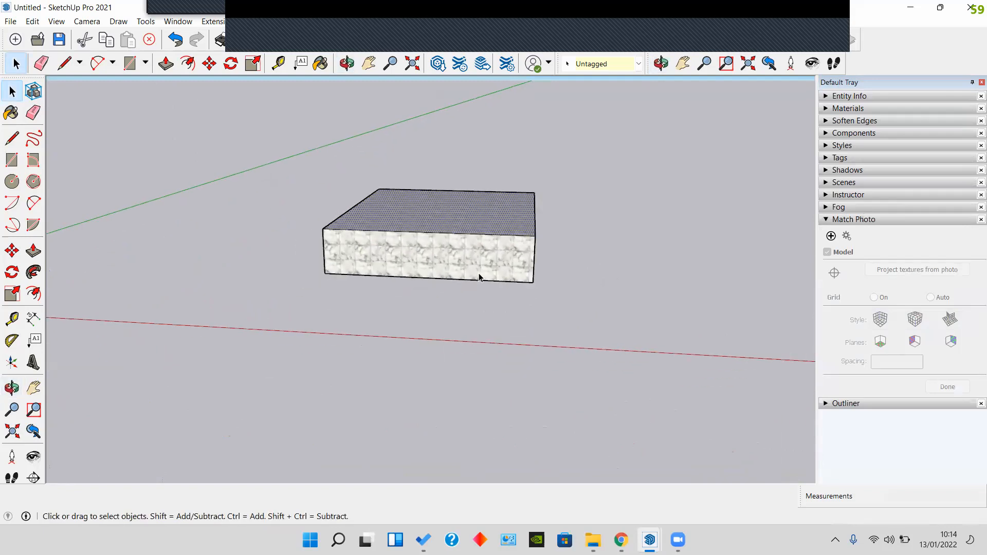
{"action": "middle_click_drag", "start_coordinate": [437, 237], "coordinate": [445, 279]}
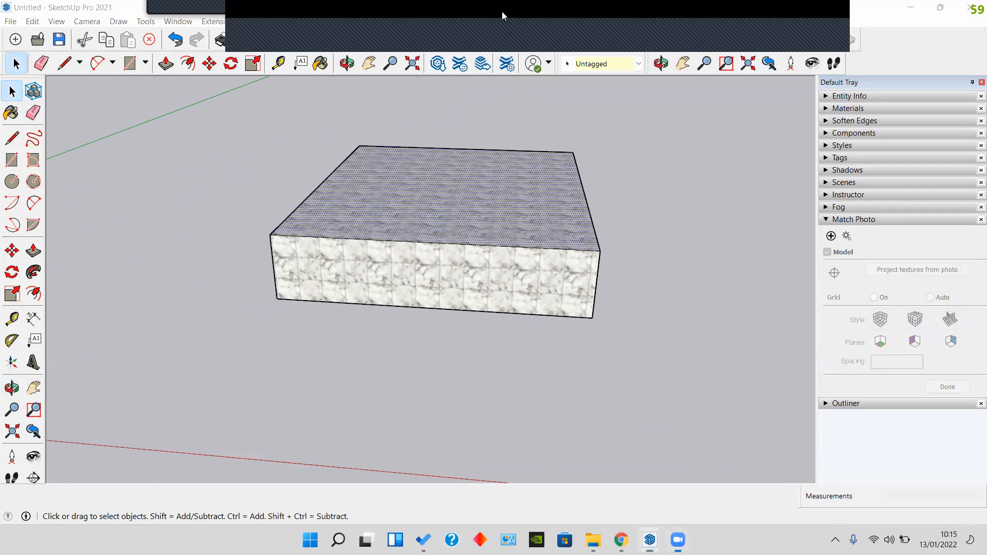
{"action": "left_click", "coordinate": [842, 220]}
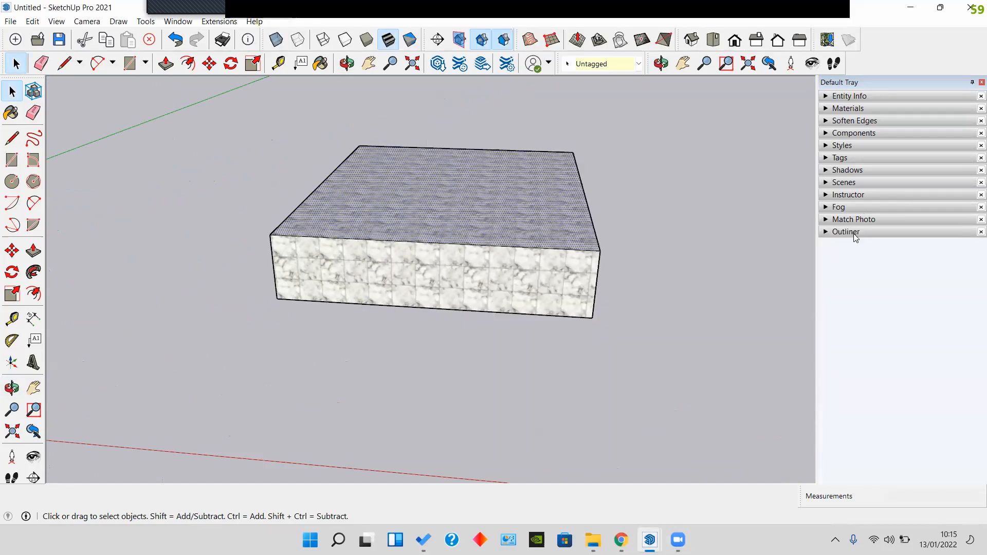
Step: Examine the Outliner's list of model objects and collapse the section
{"action": "left_click", "coordinate": [854, 231]}
{"action": "middle_click_drag", "start_coordinate": [714, 236], "coordinate": [442, 266]}
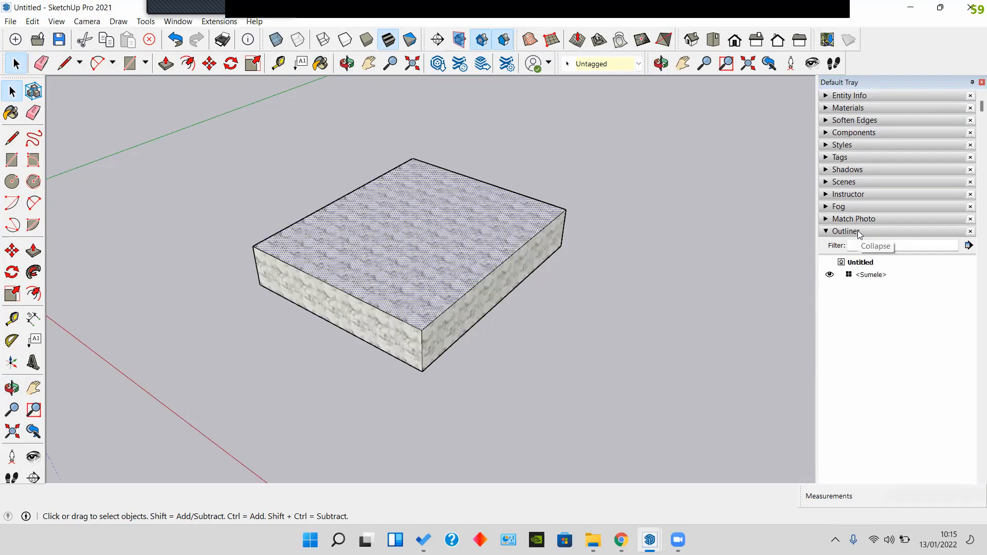
{"action": "left_click", "coordinate": [860, 232]}
{"action": "middle_click_drag", "start_coordinate": [537, 229], "coordinate": [606, 258]}
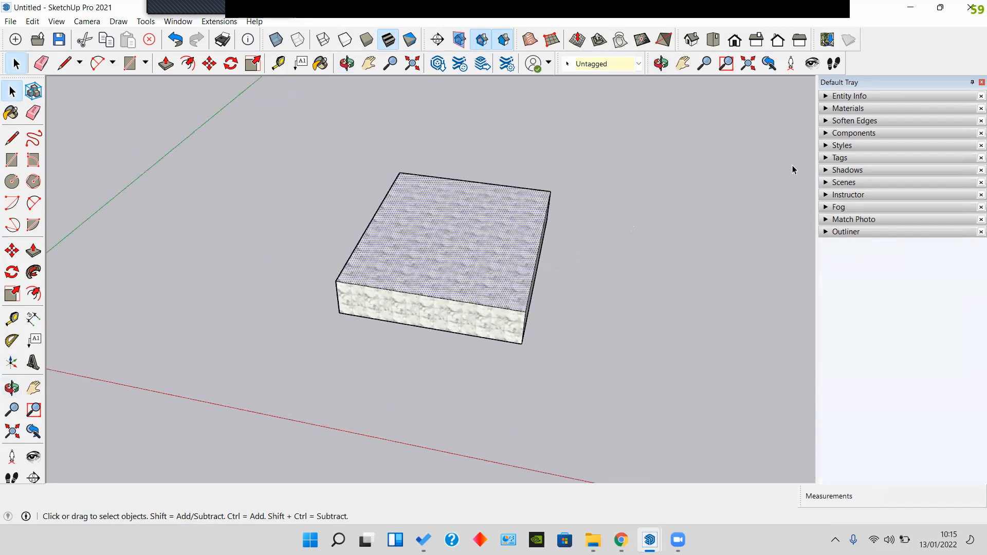
Step: Close the Default Tray and inspect the box in the widened drawing area
{"action": "left_click", "coordinate": [972, 82]}
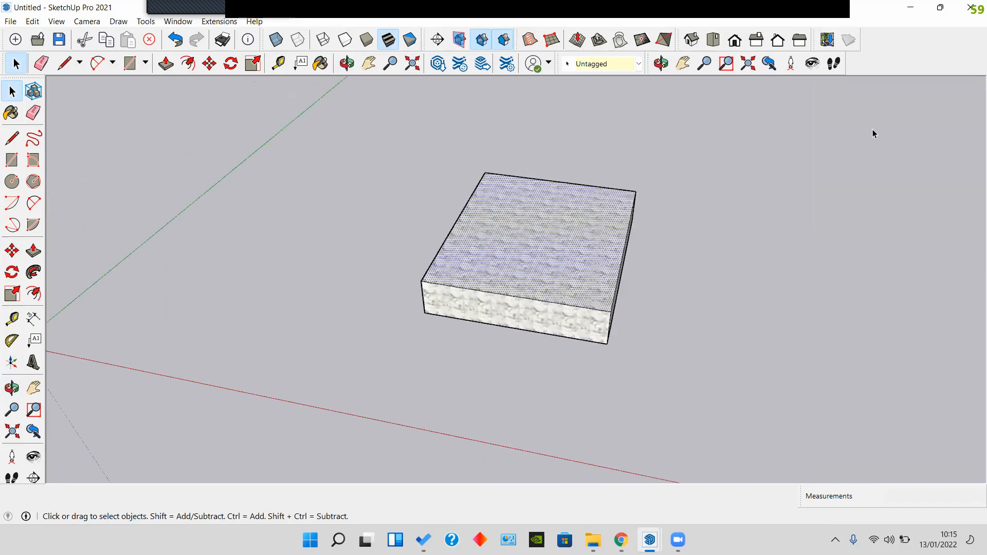
{"action": "middle_click_drag", "start_coordinate": [774, 175], "coordinate": [637, 218], "text": "shift"}
{"action": "scroll", "coordinate": [475, 276], "scroll_direction": "up", "scroll_amount": 2}
{"action": "middle_click_drag", "start_coordinate": [475, 277], "coordinate": [510, 248], "text": "shift"}
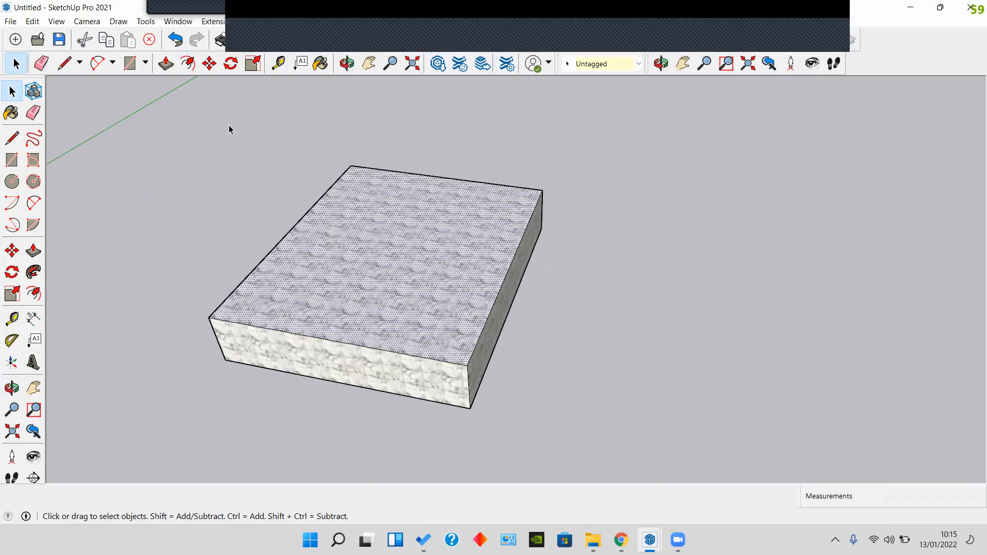
Step: Bring the Default Tray back by activating the Paint Bucket tool and collapse its Materials section
{"action": "left_click", "coordinate": [320, 64]}
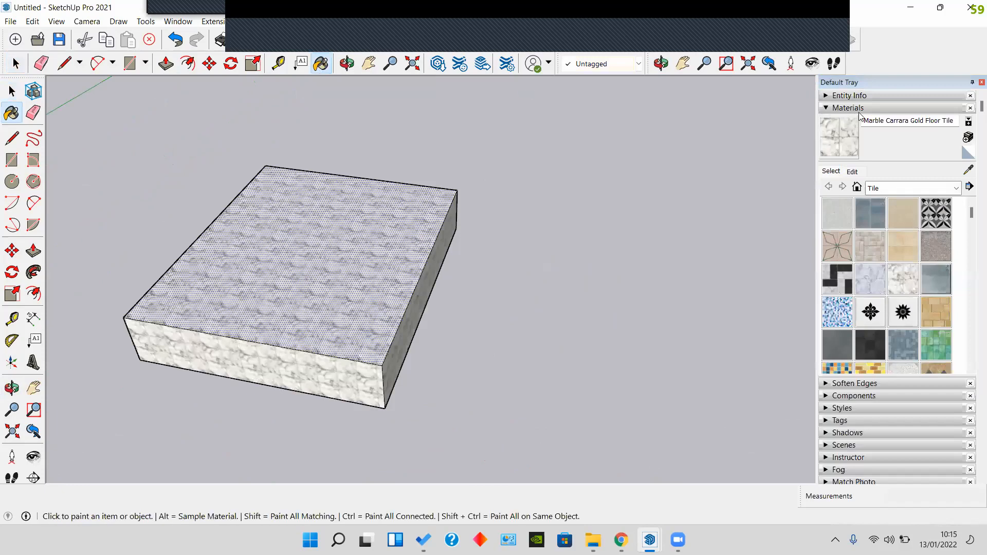
{"action": "left_click", "coordinate": [871, 106]}
{"action": "left_click", "coordinate": [871, 106]}
{"action": "left_click", "coordinate": [871, 106]}
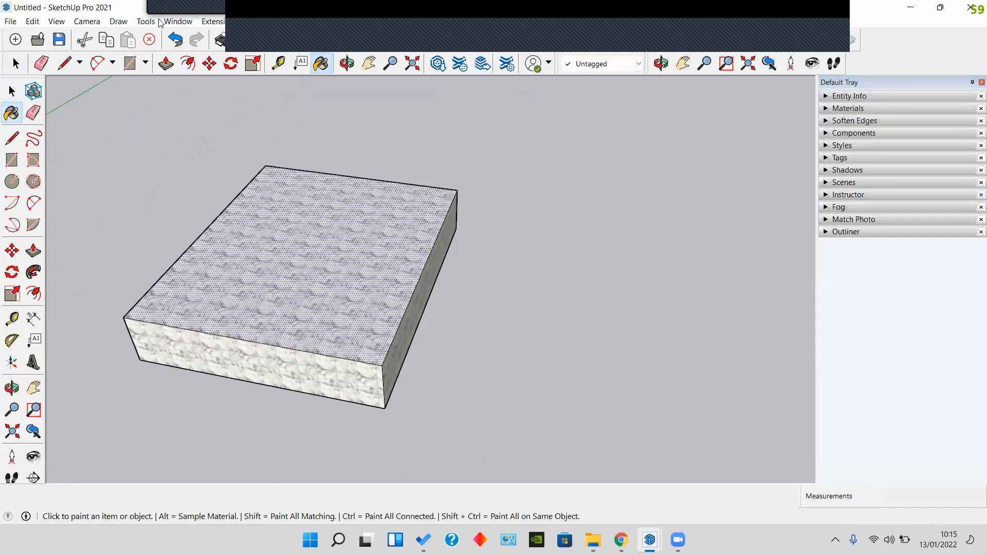
Step: Hide the Default Tray, restore it through the Paint Bucket tool, and collapse Materials again
{"action": "left_click", "coordinate": [195, 25]}
{"action": "mouse_move", "coordinate": [247, 36]}
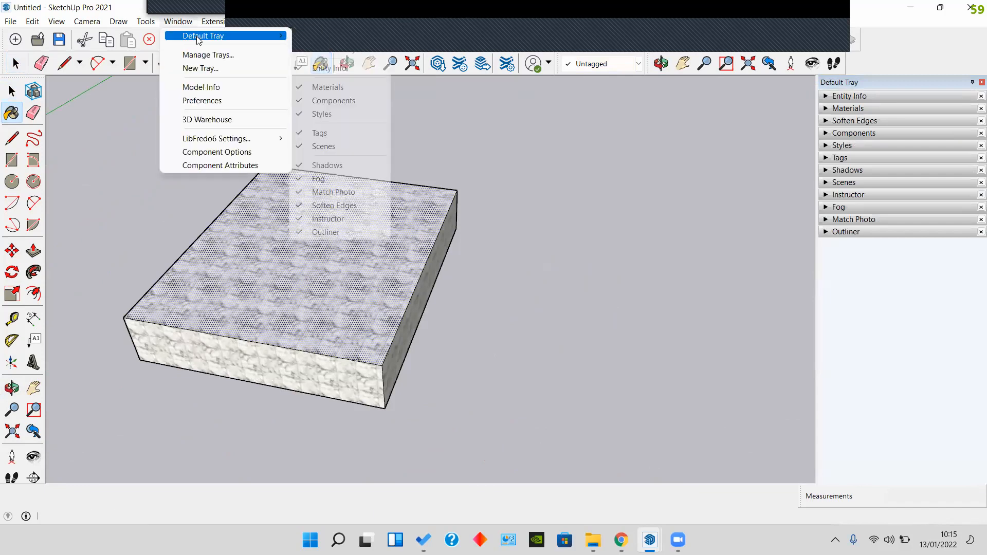
{"action": "left_click", "coordinate": [310, 37]}
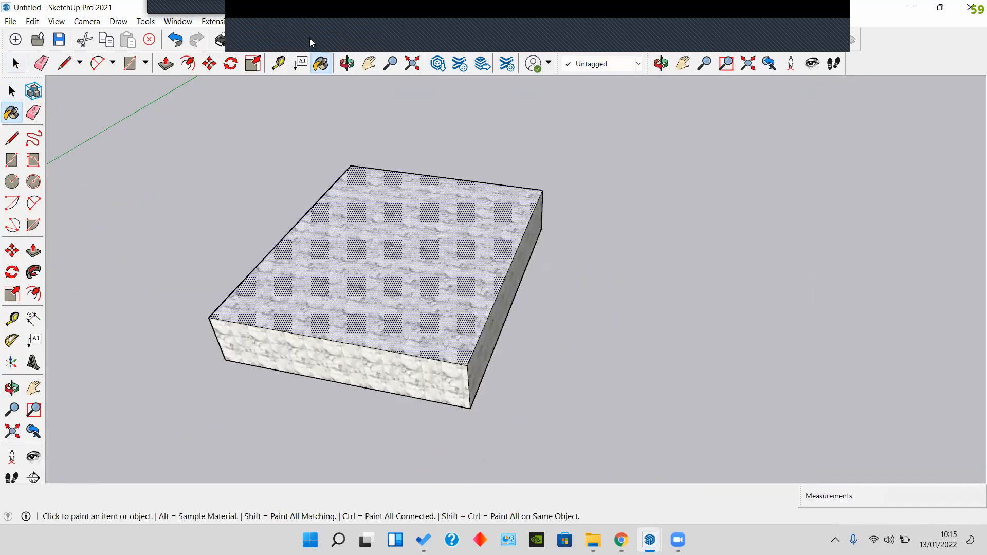
{"action": "left_click", "coordinate": [320, 64]}
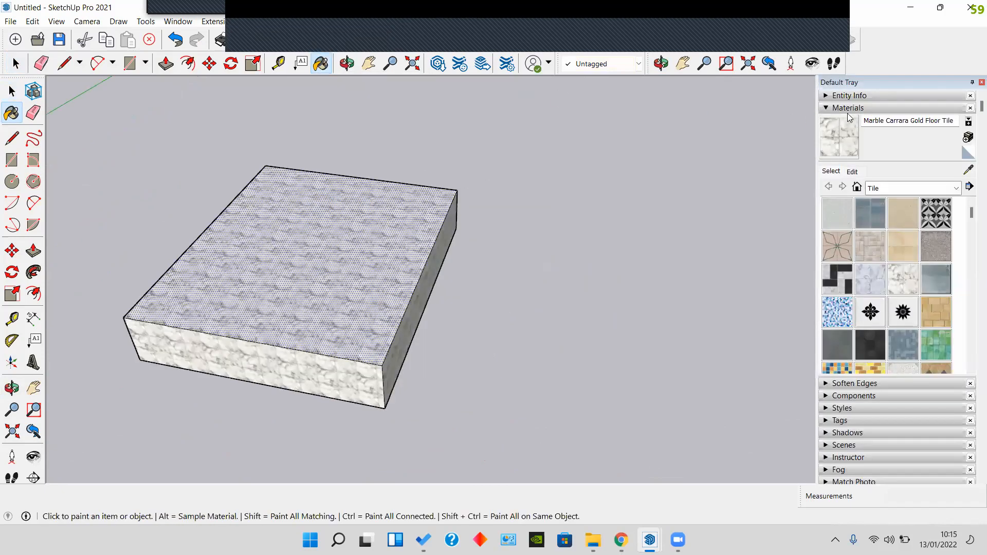
{"action": "left_click", "coordinate": [856, 110]}
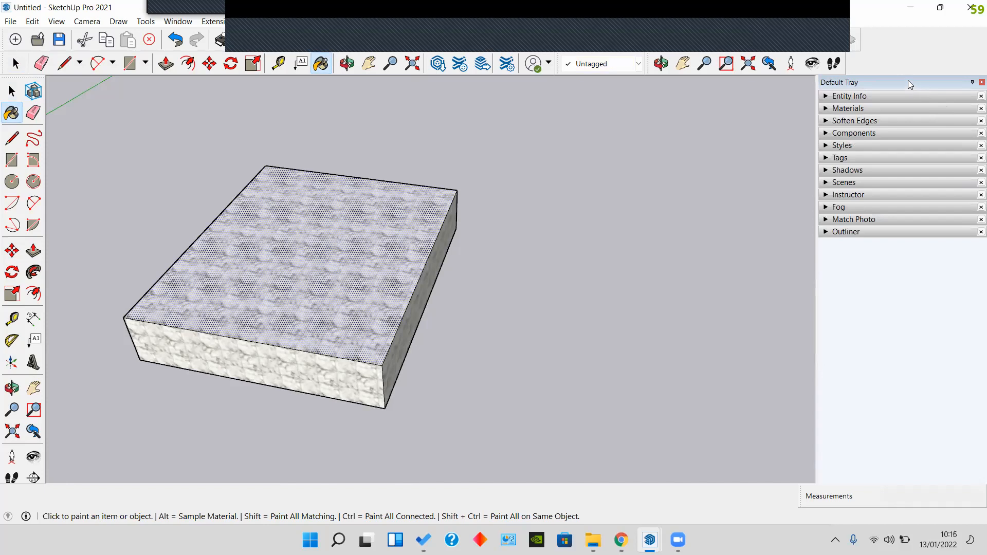
Step: Set the Default Tray to auto-hide and reveal it temporarily while the Select tool is active
{"action": "left_click", "coordinate": [973, 83]}
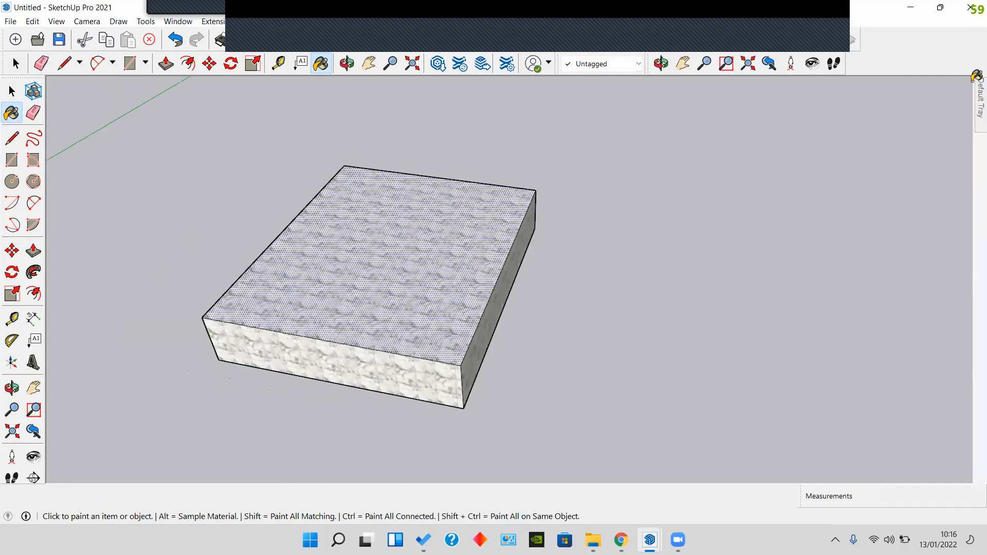
{"action": "key", "text": "space"}
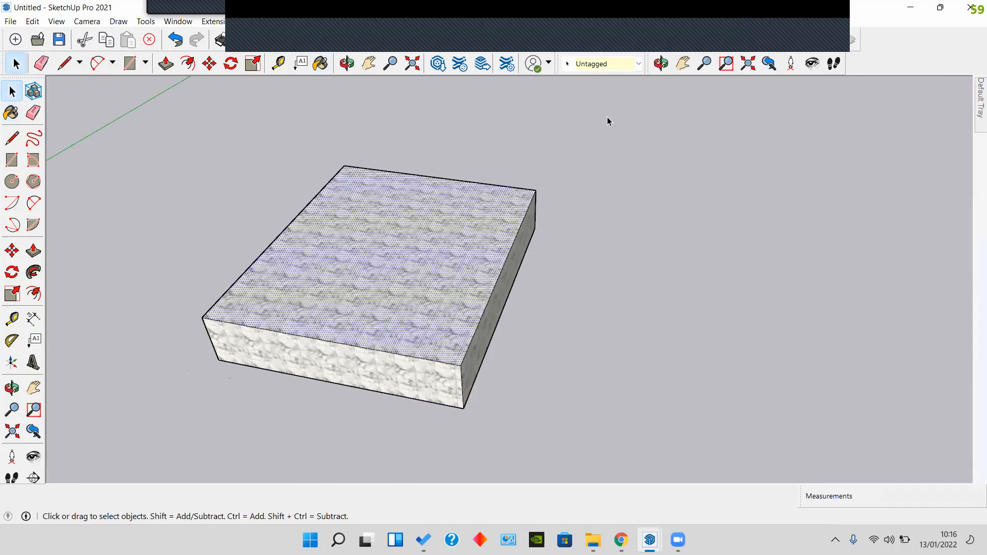
{"action": "middle_click_drag", "start_coordinate": [426, 284], "coordinate": [545, 267]}
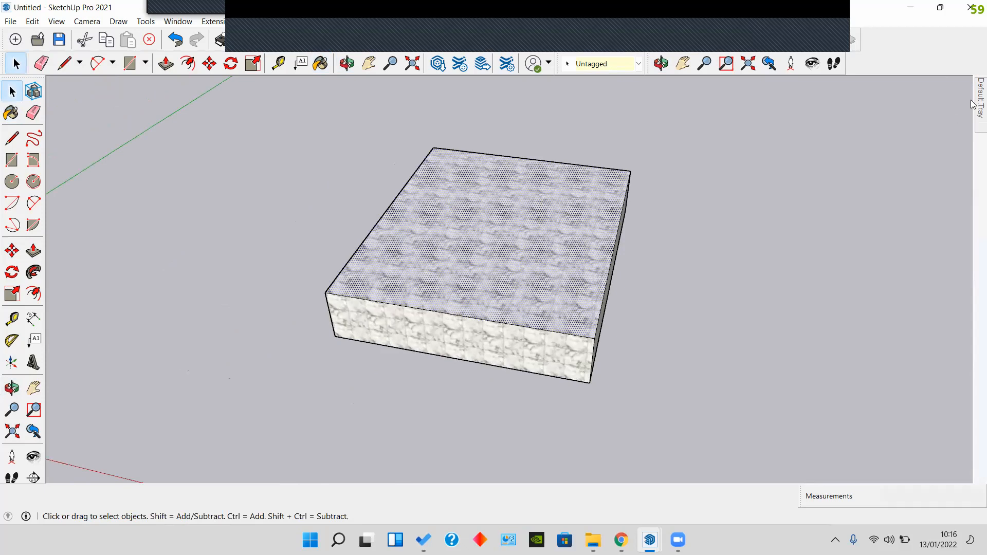
{"action": "mouse_move", "coordinate": [973, 104]}
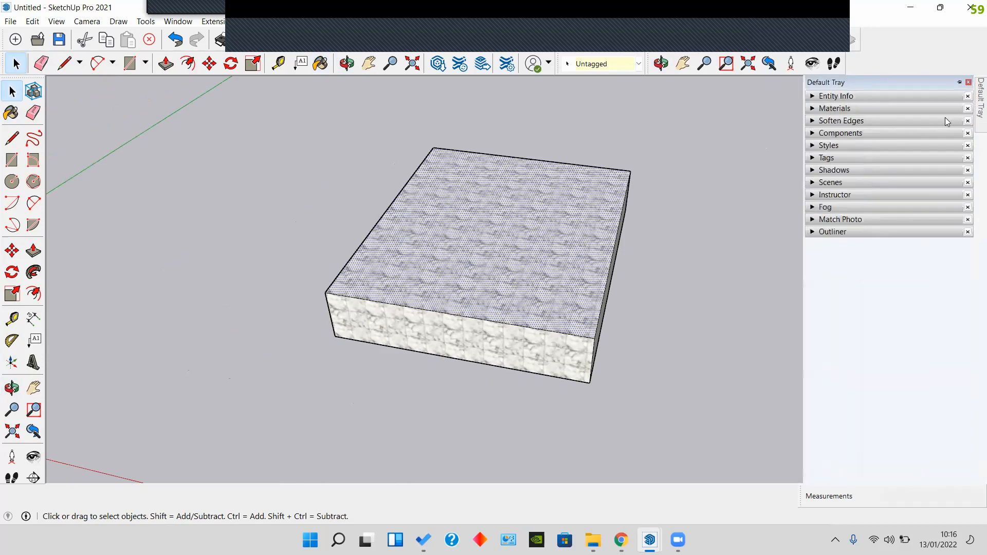
Step: Clear the selection of the box's top face
{"action": "scroll", "coordinate": [551, 283], "scroll_direction": "up", "scroll_amount": 1}
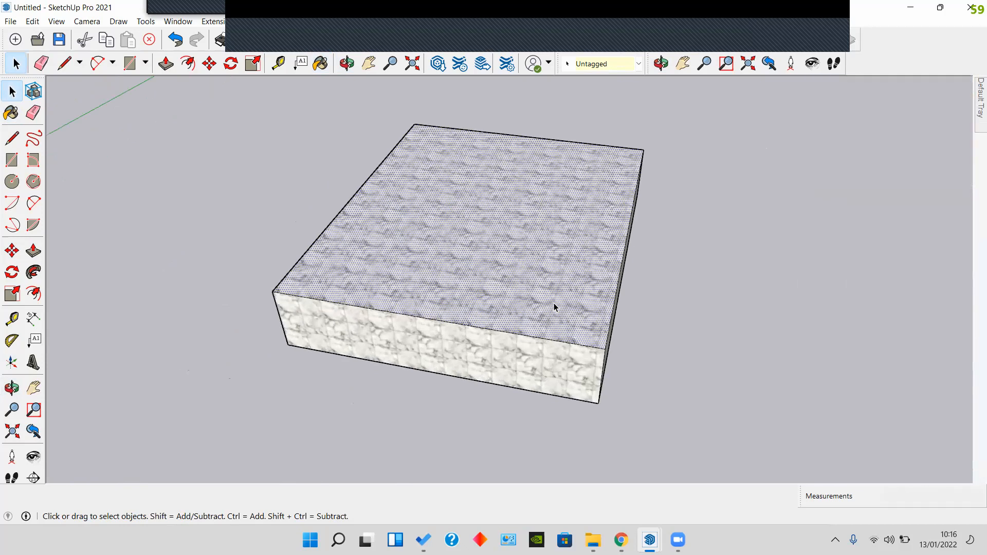
{"action": "middle_click_drag", "start_coordinate": [558, 330], "coordinate": [616, 282]}
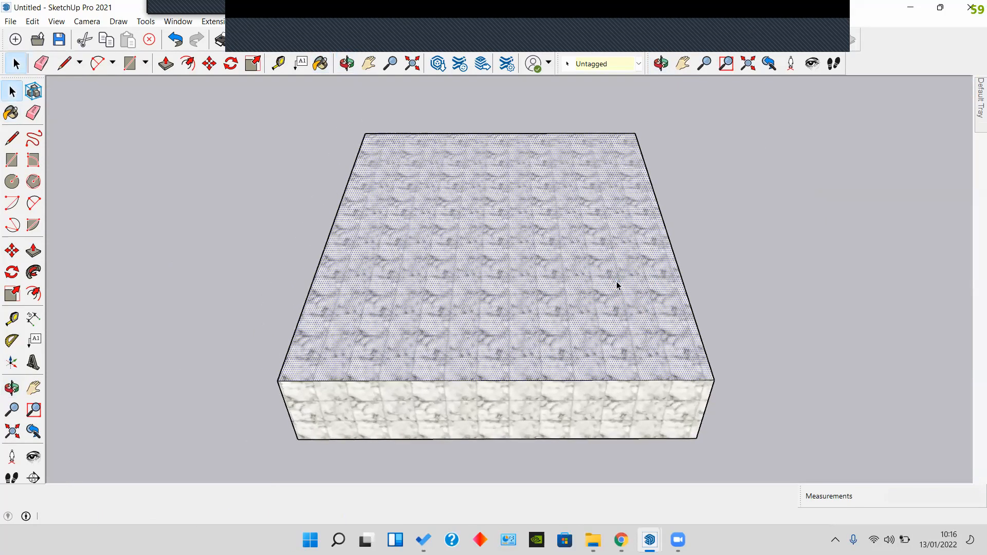
{"action": "scroll", "coordinate": [544, 322], "scroll_direction": "up", "scroll_amount": 2}
{"action": "mouse_move", "coordinate": [545, 322]}
{"action": "middle_mouse_down"}
{"action": "mouse_move", "coordinate": [547, 305]}
{"action": "mouse_move", "coordinate": [555, 322]}
{"action": "middle_mouse_up"}
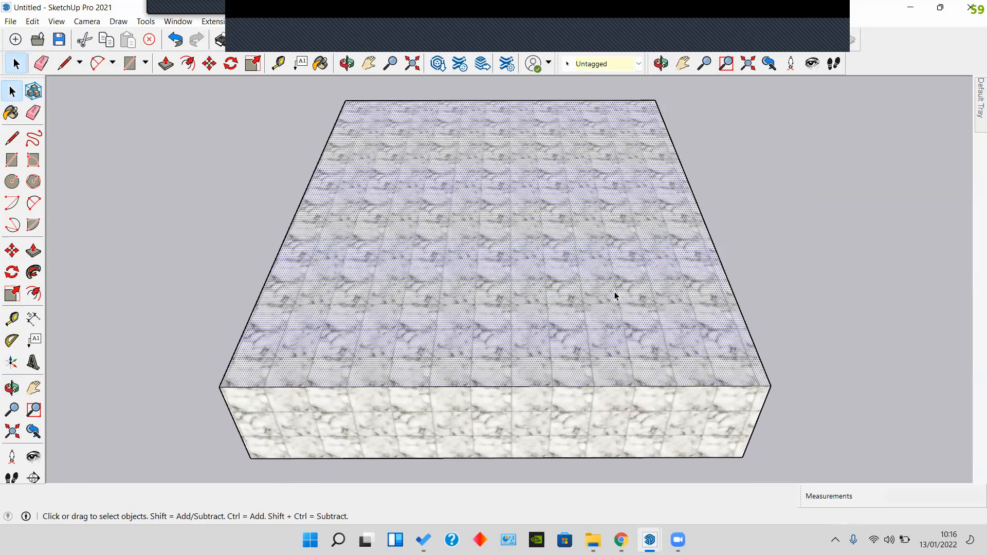
{"action": "left_click", "coordinate": [777, 212]}
{"action": "scroll", "coordinate": [748, 232], "scroll_direction": "down", "scroll_amount": 4}
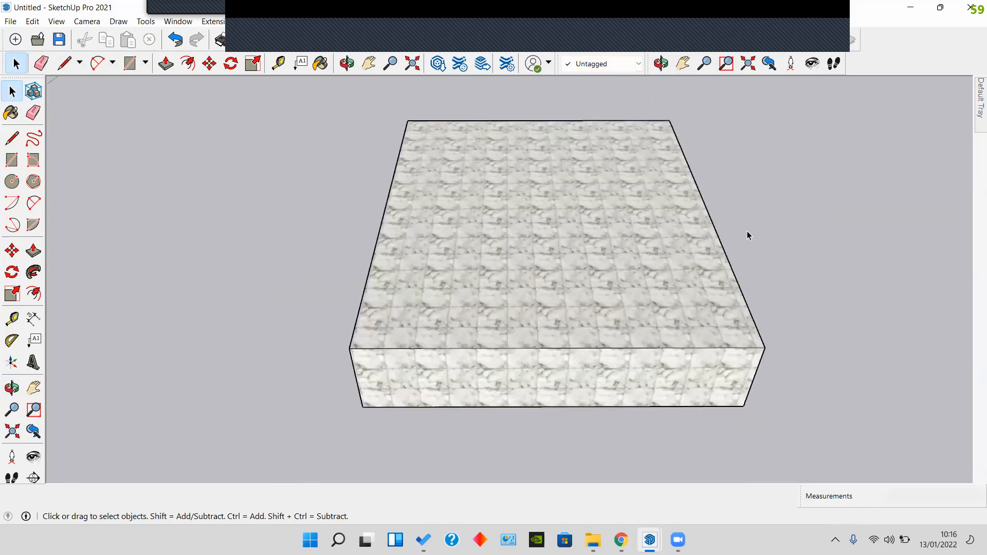
Step: Examine the box from several angles and distances by orbiting, panning and zooming around it
{"action": "middle_click_drag", "start_coordinate": [746, 276], "coordinate": [655, 322], "text": "shift"}
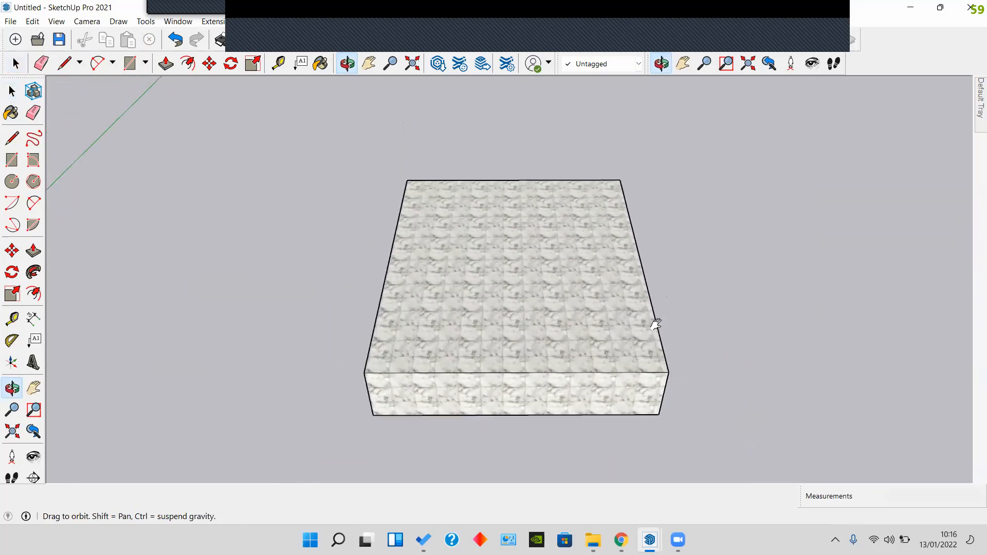
{"action": "scroll", "coordinate": [652, 304], "scroll_direction": "down", "scroll_amount": 3}
{"action": "middle_click_drag", "start_coordinate": [594, 384], "coordinate": [497, 333]}
{"action": "scroll", "coordinate": [504, 364], "scroll_direction": "up", "scroll_amount": 3}
{"action": "middle_click_drag", "start_coordinate": [504, 299], "coordinate": [580, 363]}
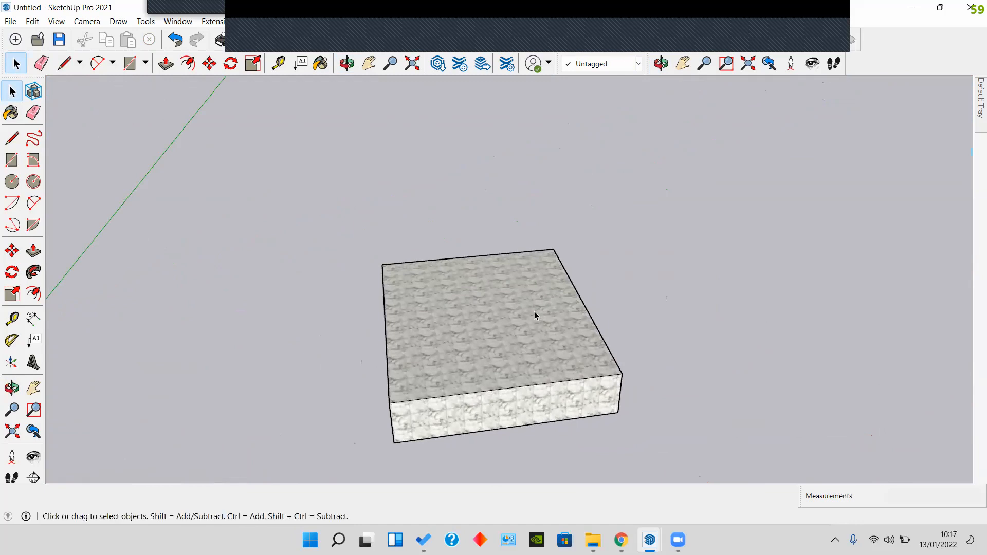
{"action": "middle_click_drag", "start_coordinate": [538, 329], "coordinate": [835, 323]}
{"action": "middle_click_drag", "start_coordinate": [463, 242], "coordinate": [589, 253]}
{"action": "scroll", "coordinate": [549, 204], "scroll_direction": "up", "scroll_amount": 3}
{"action": "scroll", "coordinate": [549, 207], "scroll_direction": "up", "scroll_amount": 2}
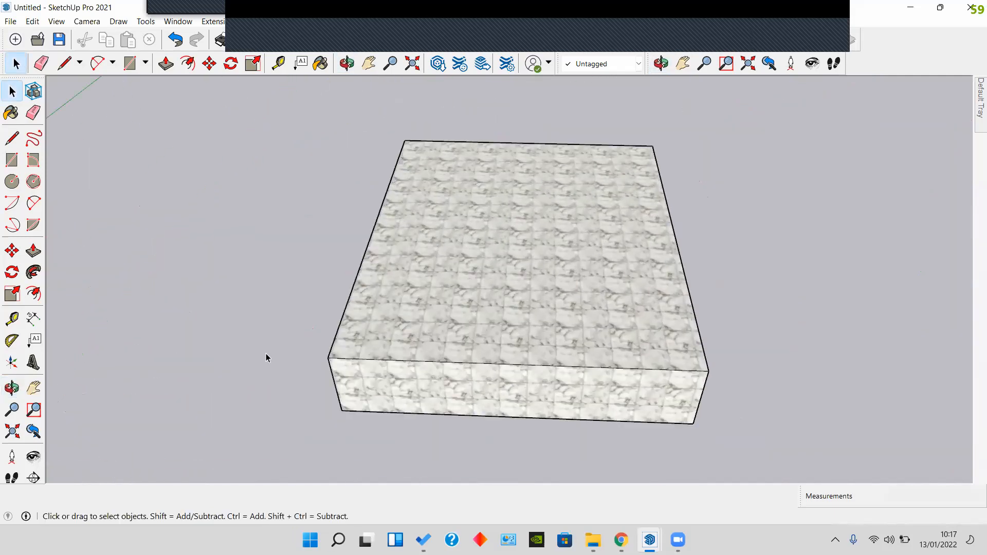
Step: Orbit around the box with the Orbit tool, return to the Select tool, and orbit without leaving it
{"action": "left_click", "coordinate": [12, 388]}
{"action": "scroll", "coordinate": [456, 265], "scroll_direction": "down", "scroll_amount": 3}
{"action": "left_click", "coordinate": [11, 91]}
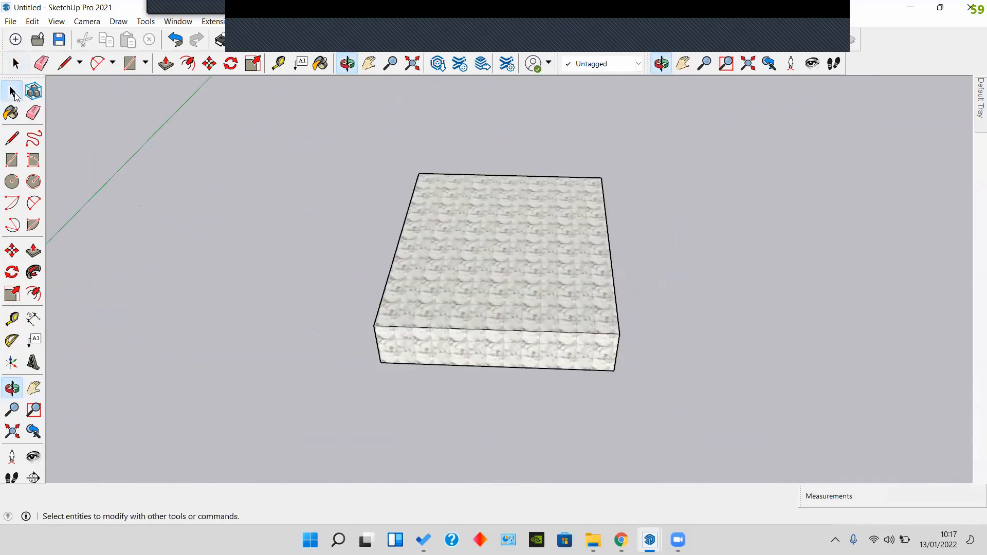
{"action": "left_click", "coordinate": [12, 388]}
{"action": "mouse_move", "coordinate": [496, 288]}
{"action": "left_mouse_down"}
{"action": "mouse_move", "coordinate": [542, 224]}
{"action": "mouse_move", "coordinate": [422, 314]}
{"action": "mouse_move", "coordinate": [619, 185]}
{"action": "mouse_move", "coordinate": [777, 265]}
{"action": "mouse_move", "coordinate": [489, 279]}
{"action": "left_mouse_up"}
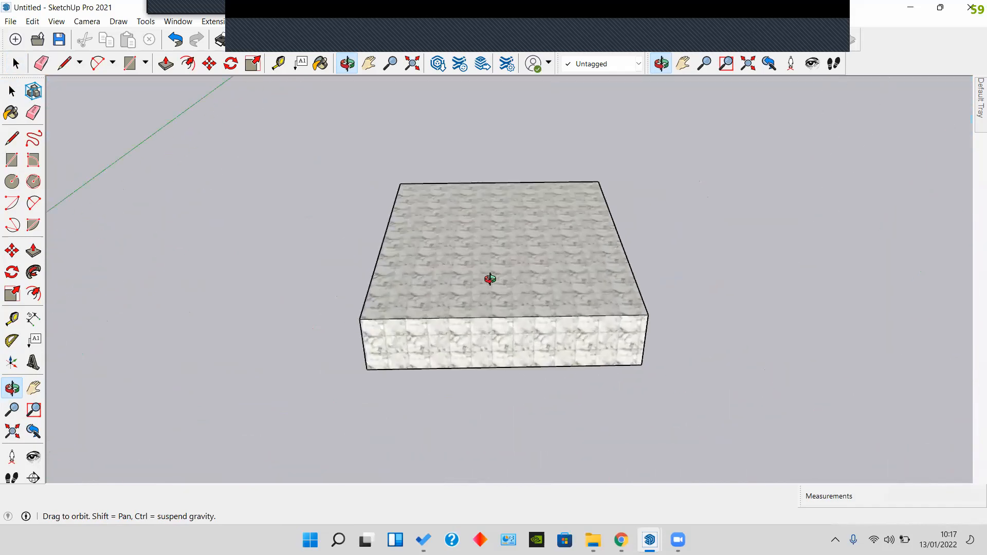
{"action": "key", "text": "space"}
{"action": "middle_click_drag", "start_coordinate": [595, 280], "coordinate": [532, 278]}
Step: Shift the view of the box with the Pan tool and return to the Select tool
{"action": "key", "text": "h"}
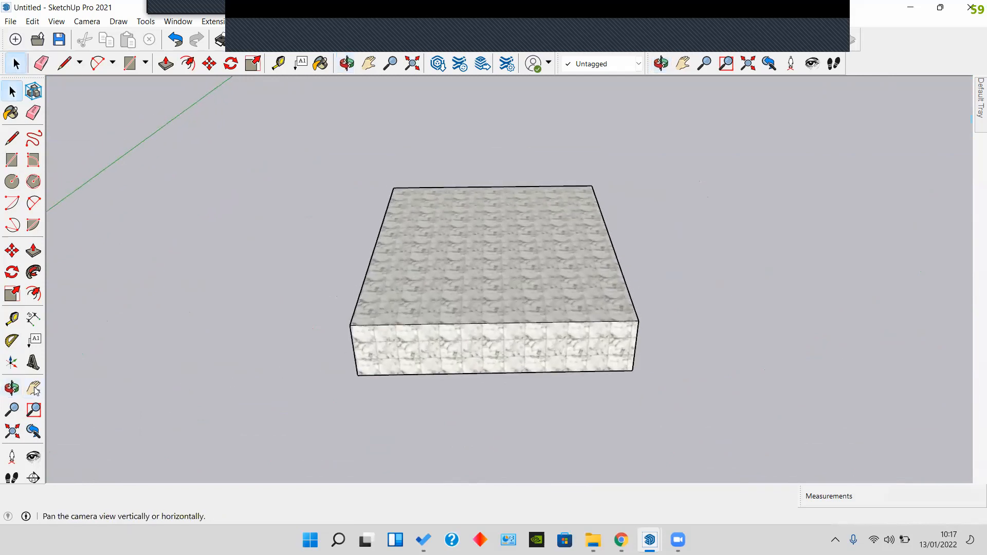
{"action": "left_click_drag", "start_coordinate": [447, 327], "coordinate": [484, 308]}
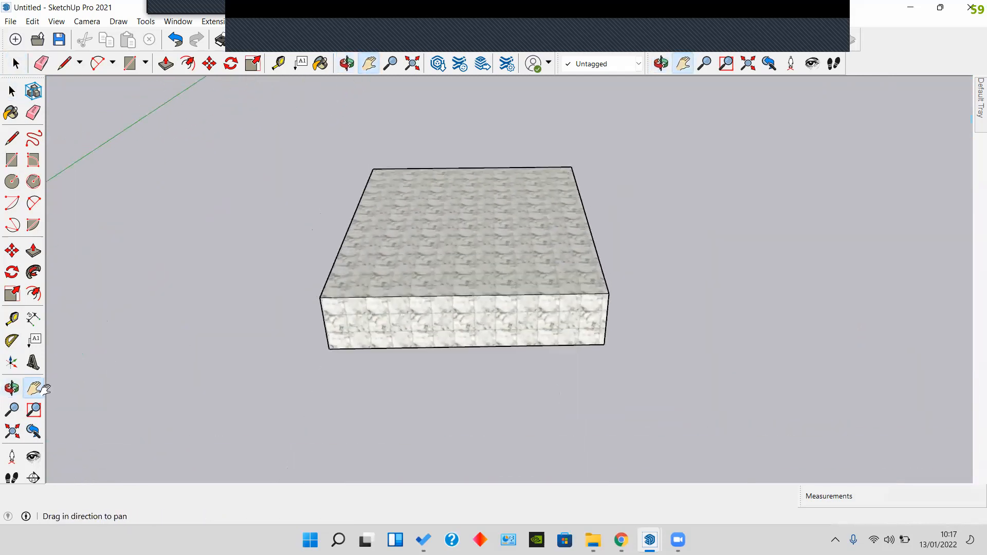
{"action": "left_click_drag", "start_coordinate": [420, 284], "coordinate": [465, 245]}
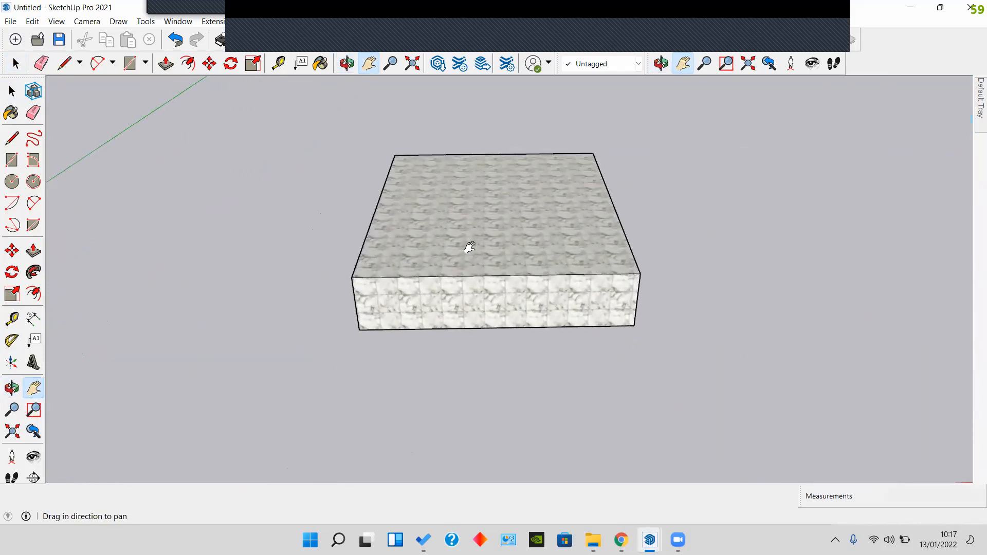
{"action": "scroll", "coordinate": [518, 215], "scroll_direction": "down", "scroll_amount": 2}
{"action": "key", "text": "space"}
{"action": "mouse_move", "coordinate": [517, 216]}
{"action": "middle_mouse_down"}
{"action": "mouse_move", "coordinate": [498, 235]}
{"action": "mouse_move", "coordinate": [549, 211]}
{"action": "mouse_move", "coordinate": [478, 230]}
{"action": "mouse_move", "coordinate": [530, 211]}
{"action": "middle_mouse_up"}
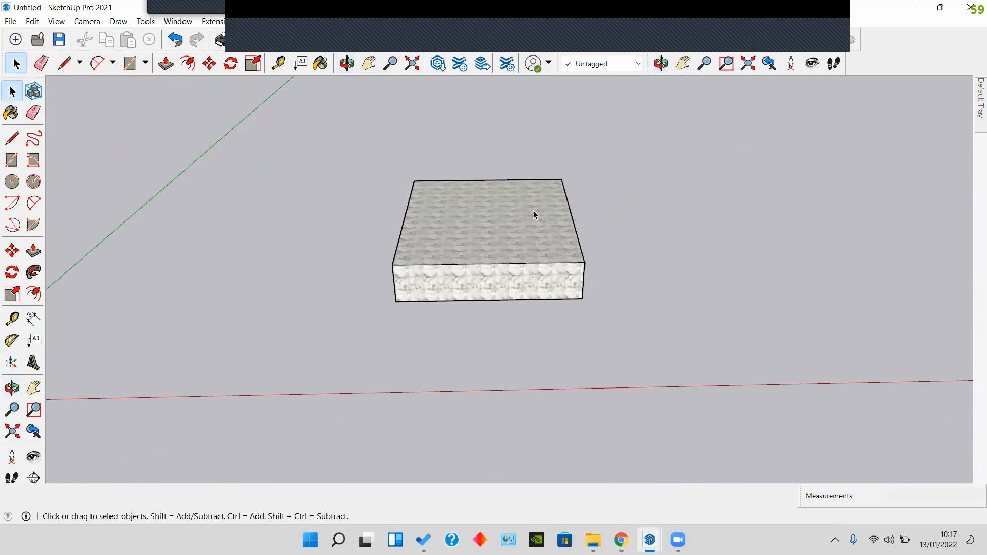
{"action": "middle_click_drag", "start_coordinate": [532, 211], "coordinate": [502, 294]}
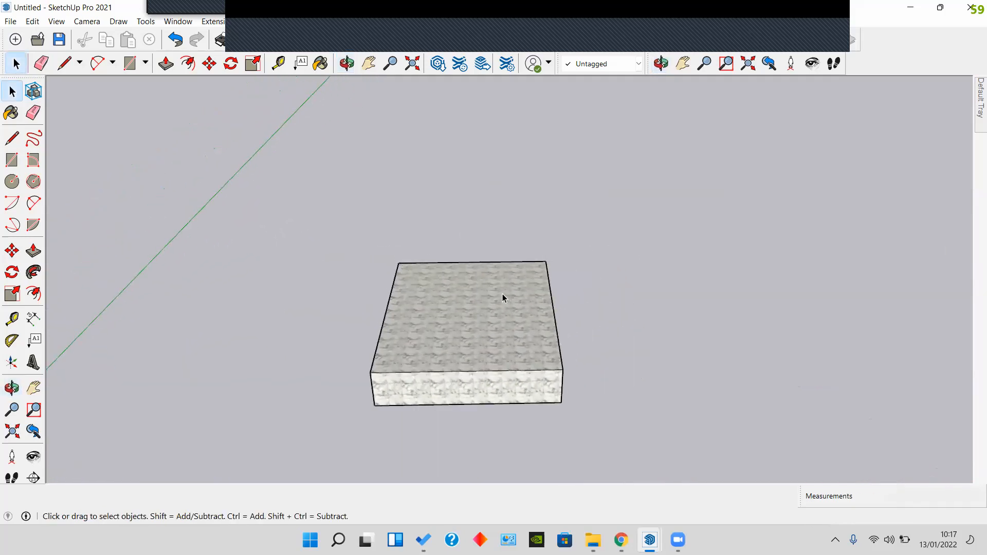
{"action": "scroll", "coordinate": [501, 294], "scroll_direction": "up", "scroll_amount": 4}
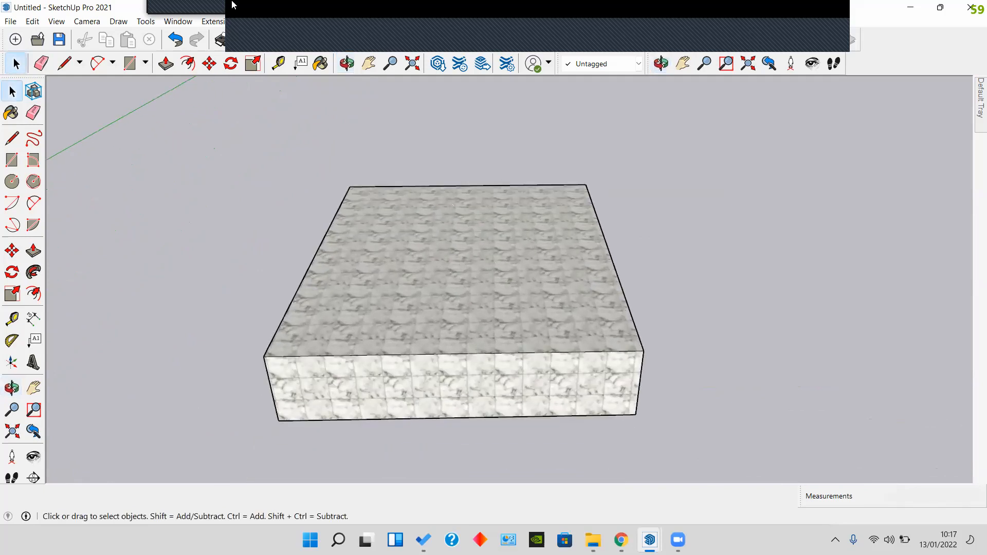
{"action": "left_click", "coordinate": [255, 19]}
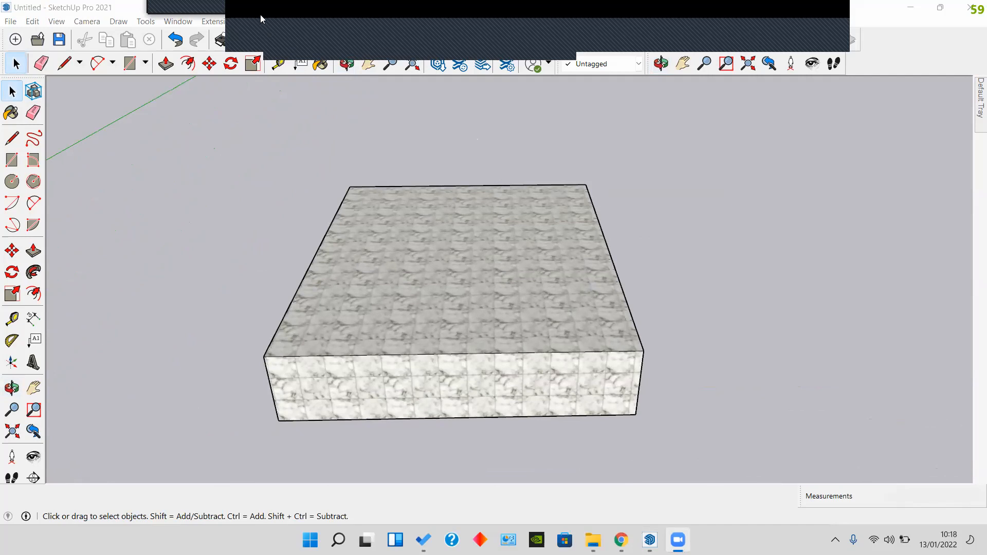
{"action": "middle_click_drag", "start_coordinate": [514, 326], "coordinate": [540, 288]}
{"action": "middle_click_drag", "start_coordinate": [523, 192], "coordinate": [481, 336]}
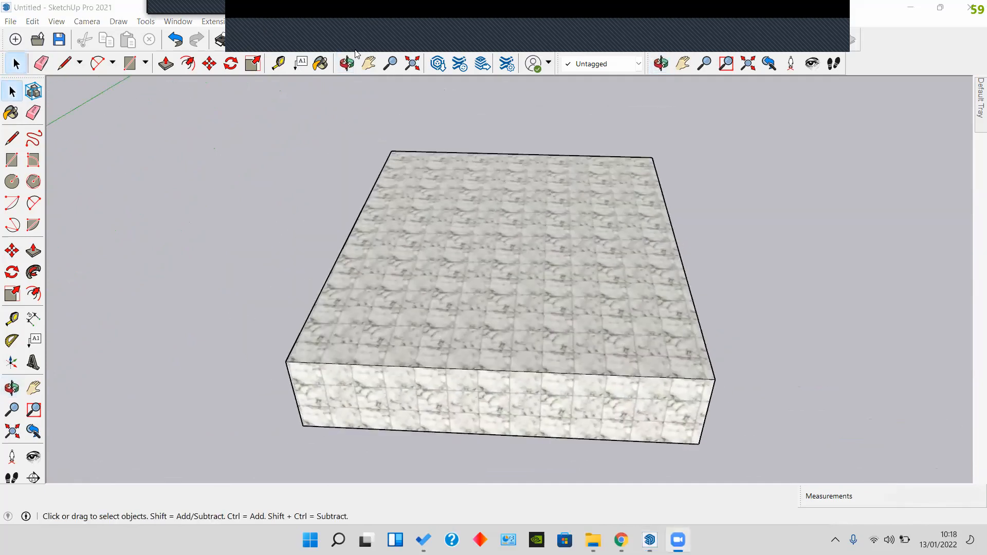
Step: Look through the Entity Info and Materials sections in the auto-hiding Default Tray and let the tray retract
{"action": "mouse_move", "coordinate": [972, 105]}
{"action": "left_click", "coordinate": [852, 97]}
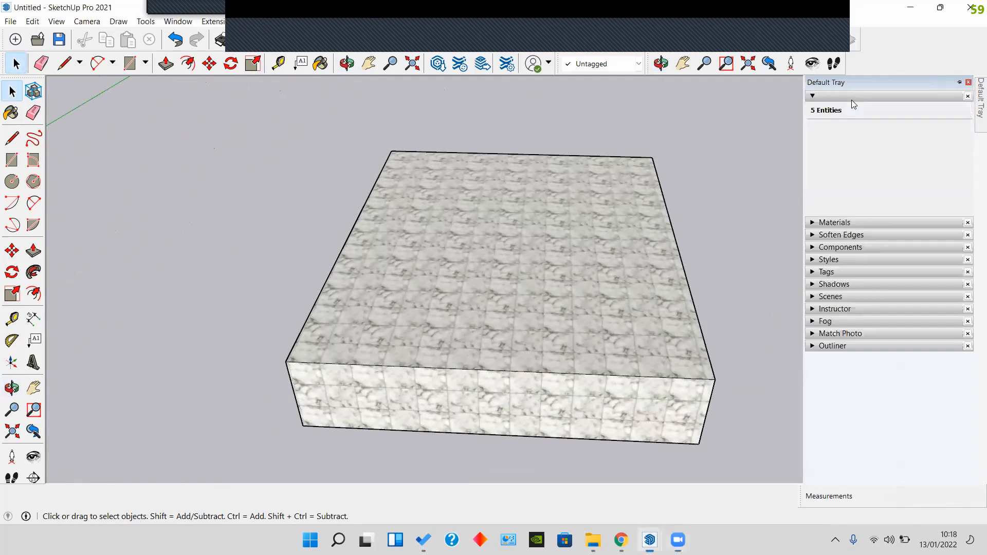
{"action": "left_click", "coordinate": [858, 95]}
{"action": "left_click", "coordinate": [875, 108]}
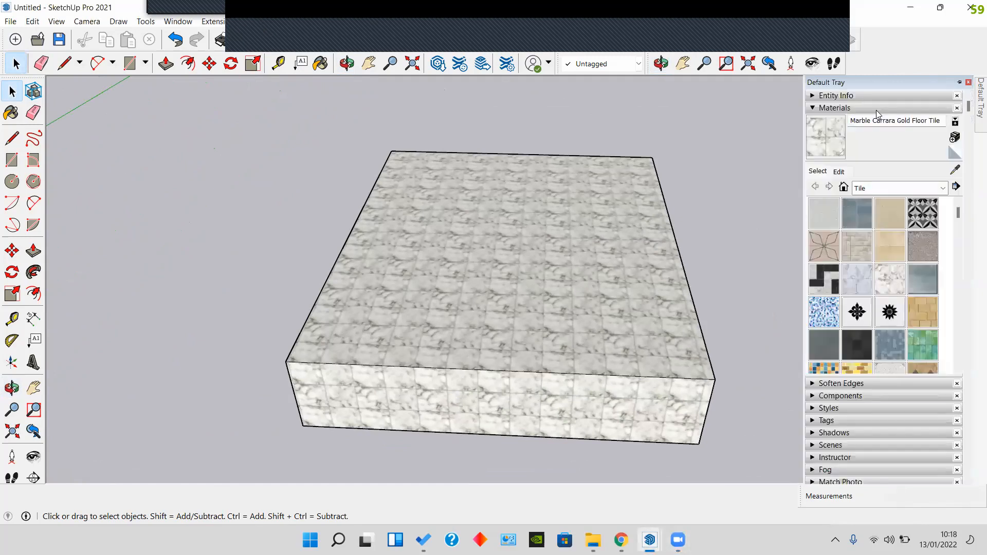
{"action": "left_click", "coordinate": [972, 105]}
Step: Draw a 5 m line parallel to the red axis, starting just inside the origin
{"action": "middle_click_drag", "start_coordinate": [617, 226], "coordinate": [558, 257]}
{"action": "scroll", "coordinate": [480, 238], "scroll_direction": "down", "scroll_amount": 6}
{"action": "scroll", "coordinate": [482, 224], "scroll_direction": "up", "scroll_amount": 4}
{"action": "middle_click_drag", "start_coordinate": [483, 225], "coordinate": [400, 303]}
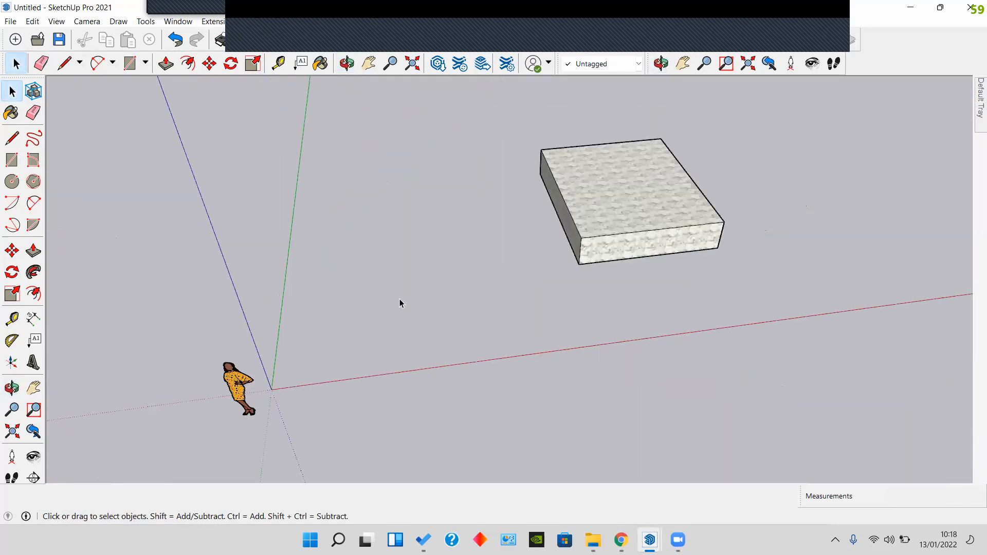
{"action": "scroll", "coordinate": [426, 166], "scroll_direction": "up", "scroll_amount": 2}
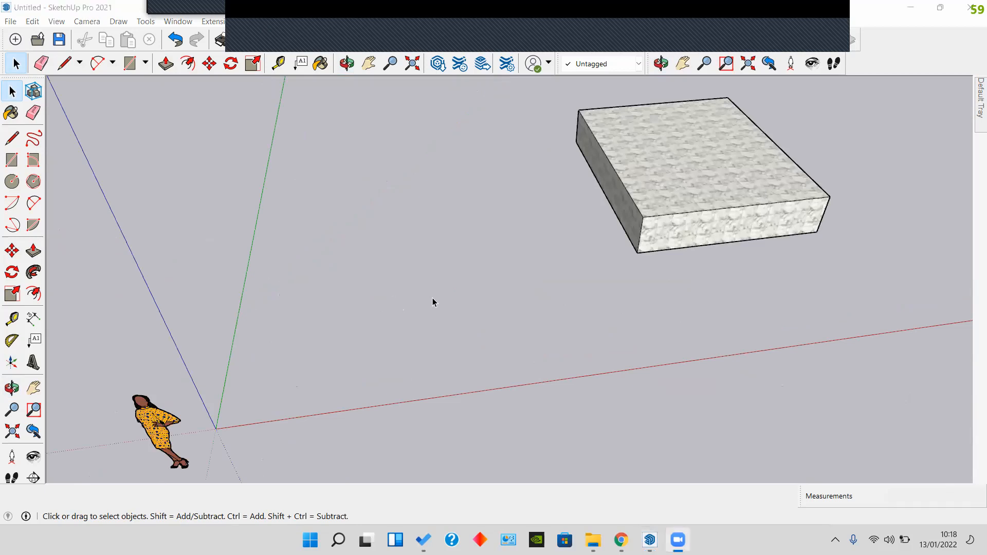
{"action": "middle_click_drag", "start_coordinate": [462, 261], "coordinate": [459, 249], "text": "shift"}
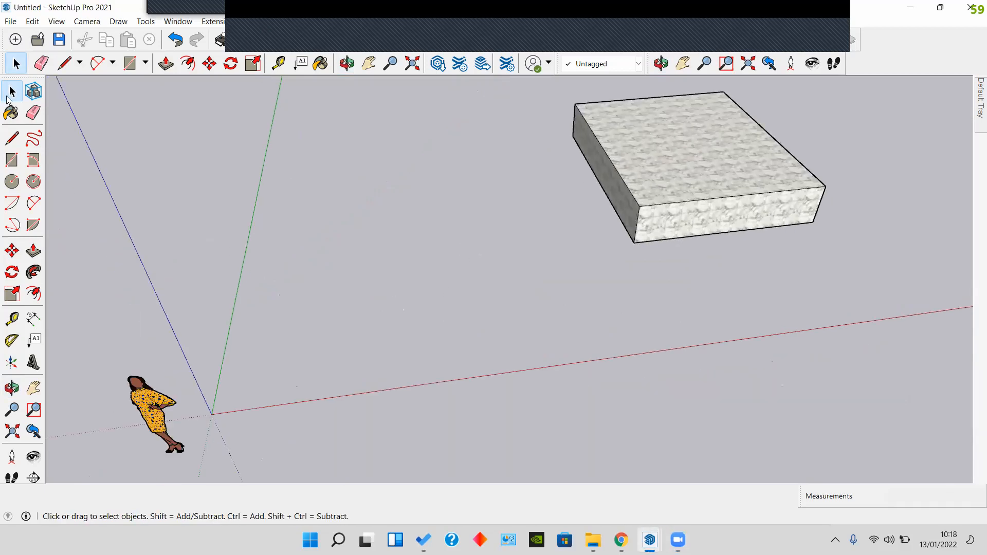
{"action": "left_click", "coordinate": [16, 144]}
{"action": "middle_click_drag", "start_coordinate": [308, 280], "coordinate": [73, 172]}
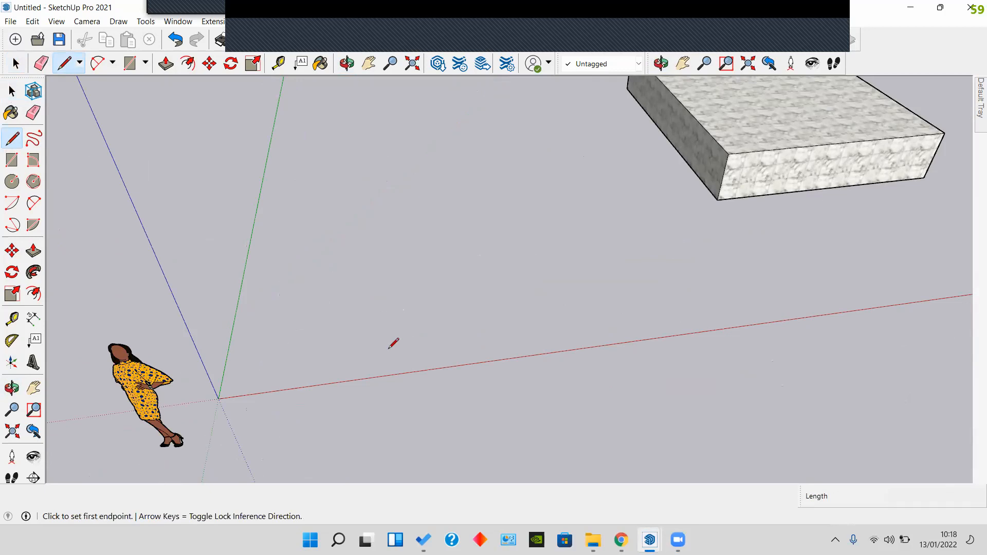
{"action": "scroll", "coordinate": [254, 347], "scroll_direction": "up", "scroll_amount": 2}
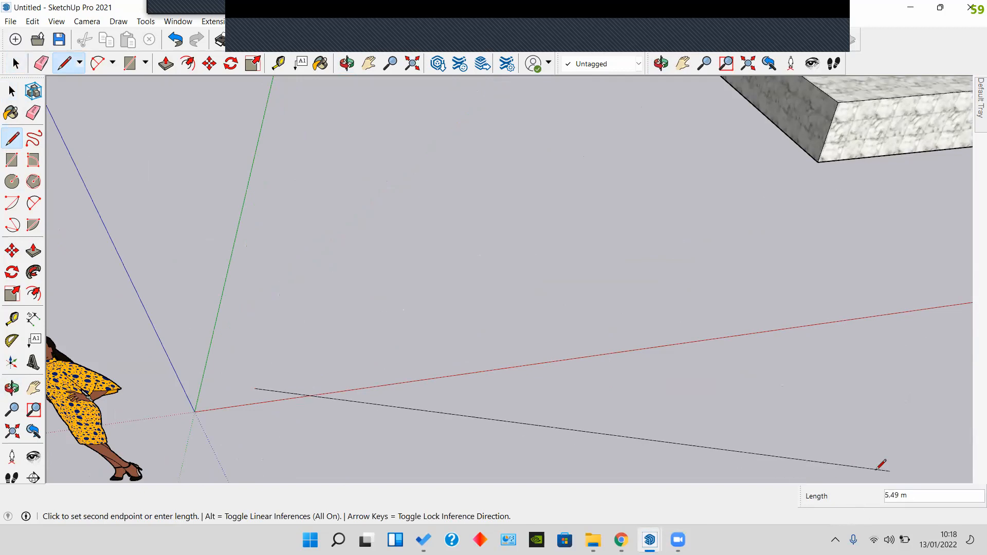
{"action": "middle_click_drag", "start_coordinate": [514, 353], "coordinate": [471, 359], "text": "shift"}
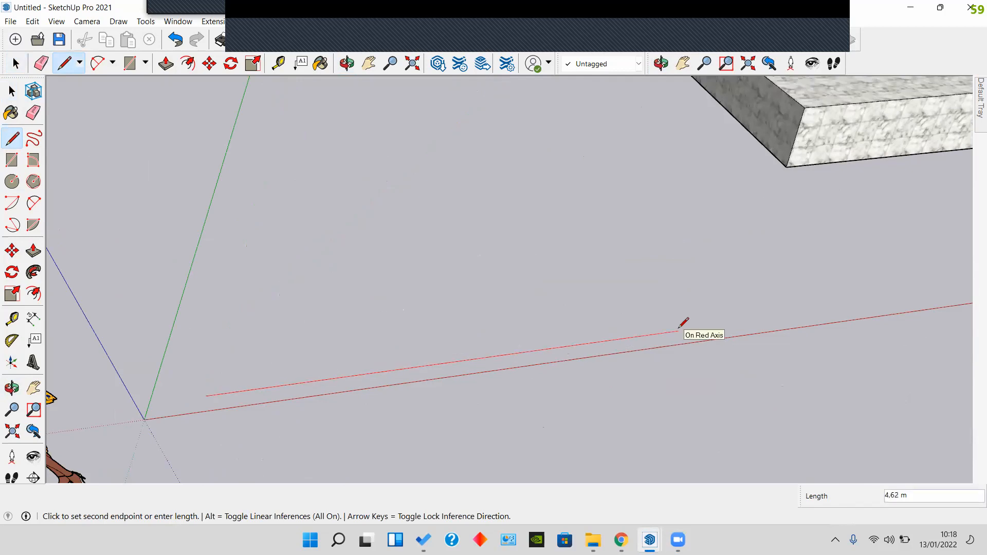
{"action": "type", "text": "2"}
{"action": "key", "text": "Return"}
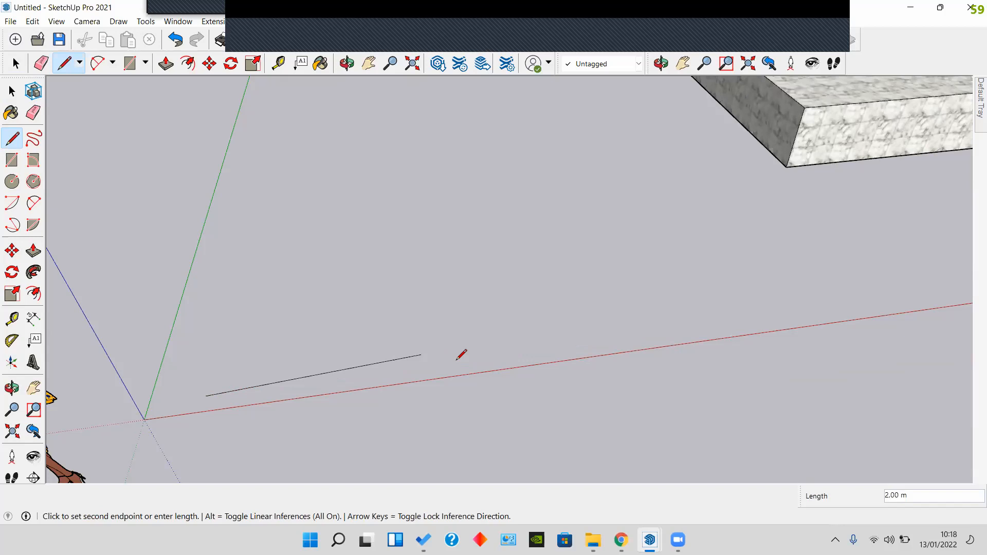
{"action": "type", "text": "5"}
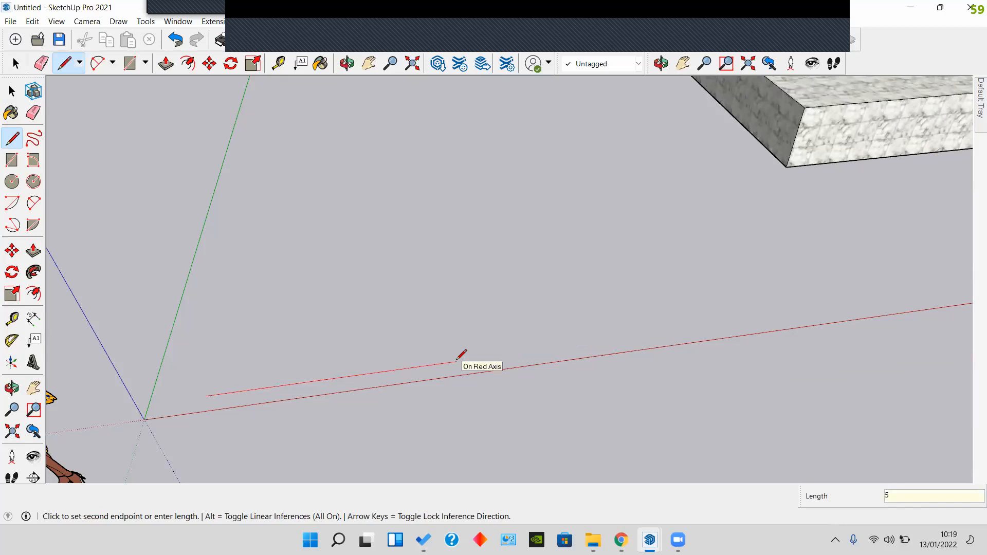
{"action": "key", "text": "Return"}
Step: Draw a second line about 20 m long parallel to the green axis, starting beside the first line's end near the origin
{"action": "middle_click_drag", "start_coordinate": [638, 268], "coordinate": [576, 312], "text": "shift"}
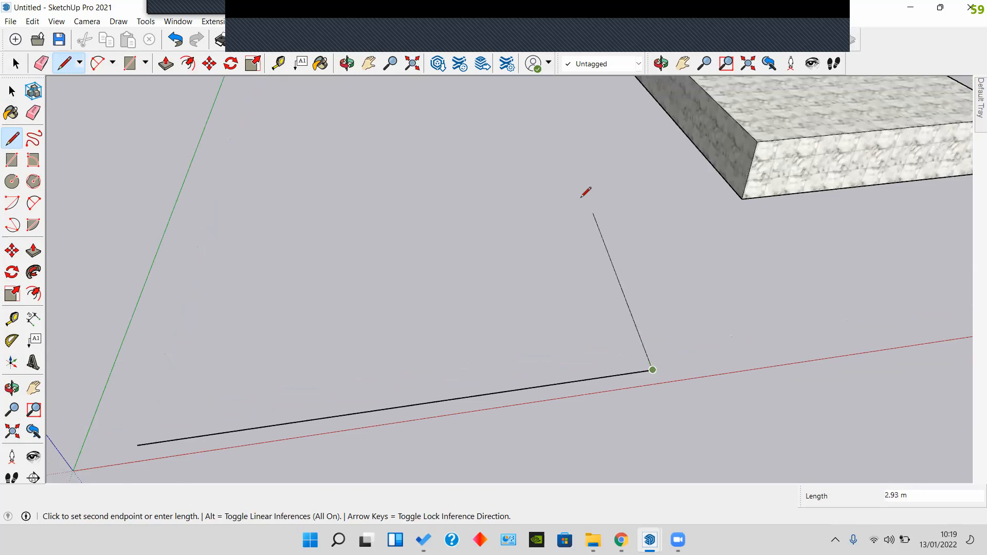
{"action": "scroll", "coordinate": [575, 206], "scroll_direction": "down", "scroll_amount": 1}
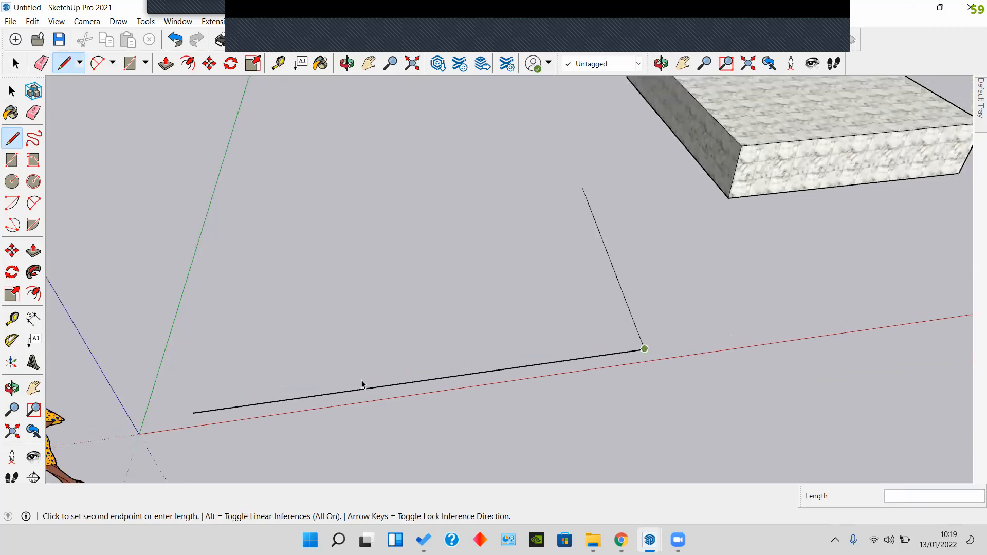
{"action": "middle_click_drag", "start_coordinate": [362, 384], "coordinate": [345, 312]}
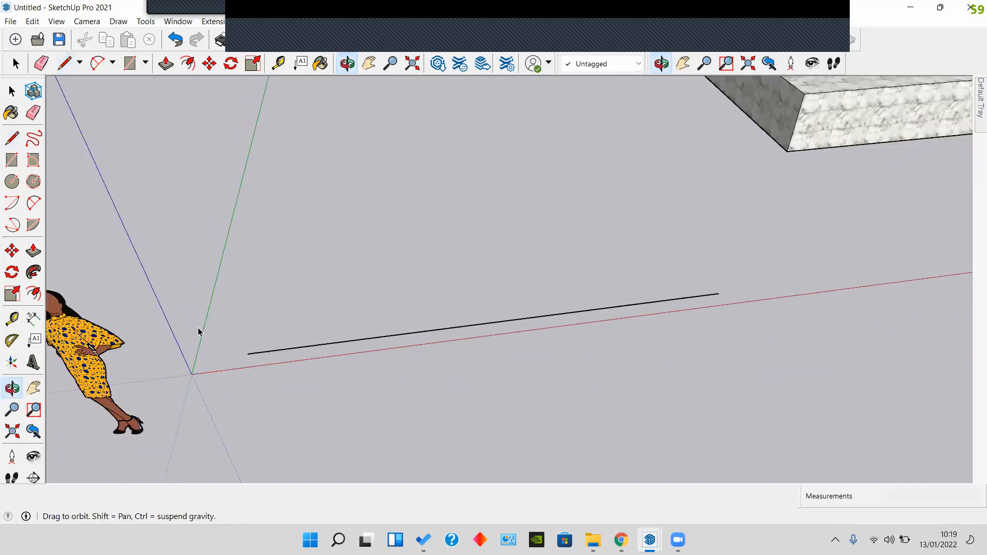
{"action": "middle_click_drag", "start_coordinate": [234, 362], "coordinate": [162, 293]}
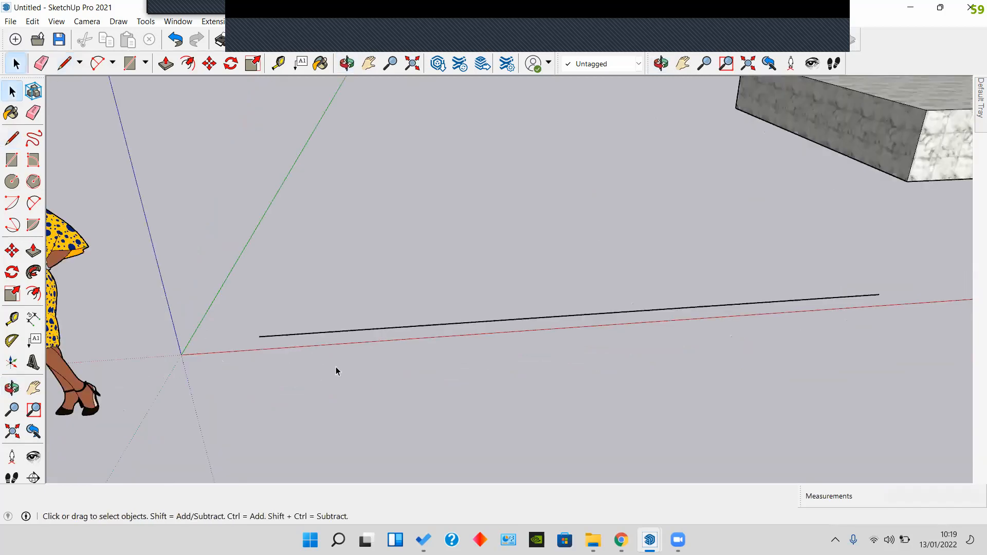
{"action": "middle_click_drag", "start_coordinate": [240, 354], "coordinate": [319, 371]}
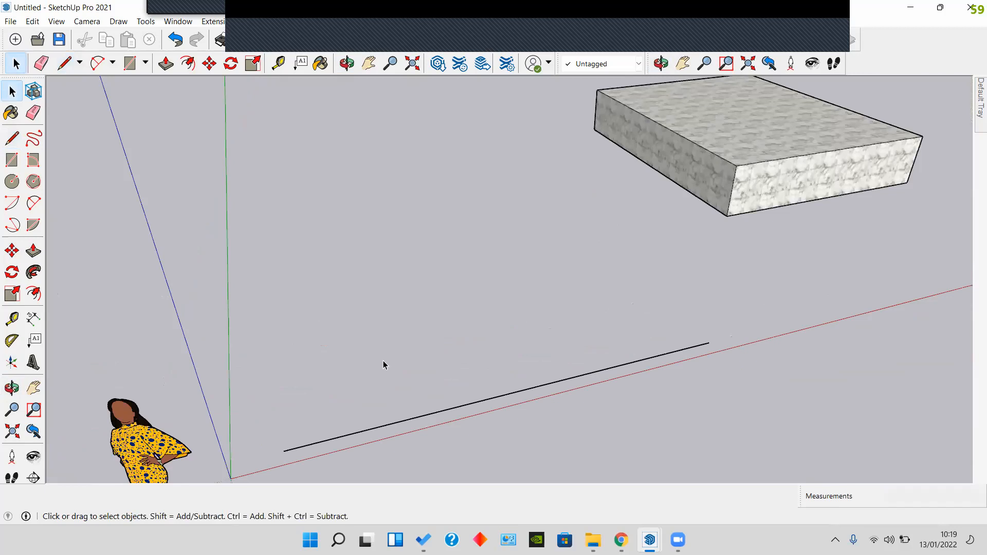
{"action": "scroll", "coordinate": [316, 309], "scroll_direction": "up", "scroll_amount": 2}
{"action": "left_click", "coordinate": [221, 384]}
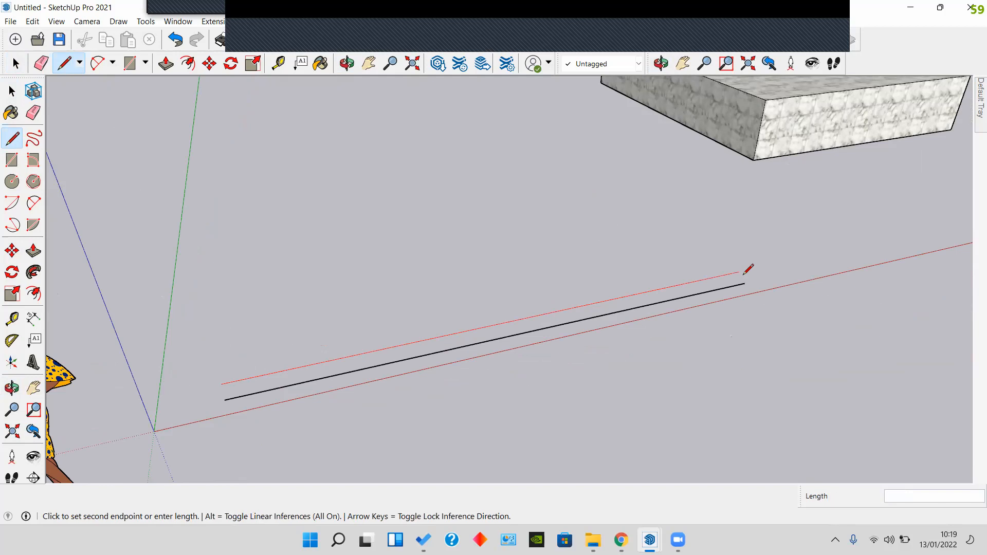
{"action": "middle_click_drag", "start_coordinate": [865, 212], "coordinate": [902, 280]}
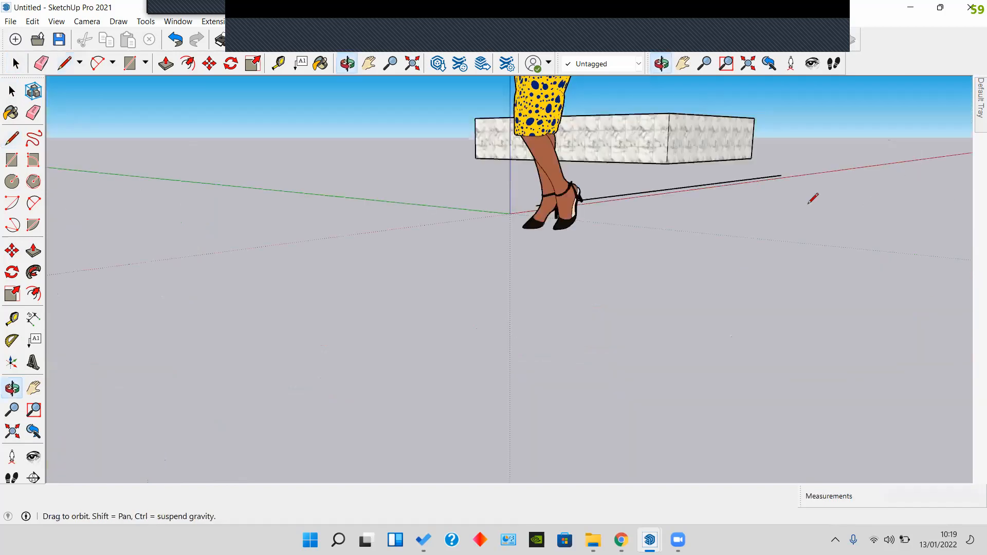
{"action": "mouse_move", "coordinate": [760, 211]}
{"action": "middle_mouse_down"}
{"action": "mouse_move", "coordinate": [471, 241]}
{"action": "mouse_move", "coordinate": [217, 242]}
{"action": "middle_mouse_up"}
{"action": "middle_click_drag", "start_coordinate": [217, 242], "coordinate": [309, 219], "text": "shift"}
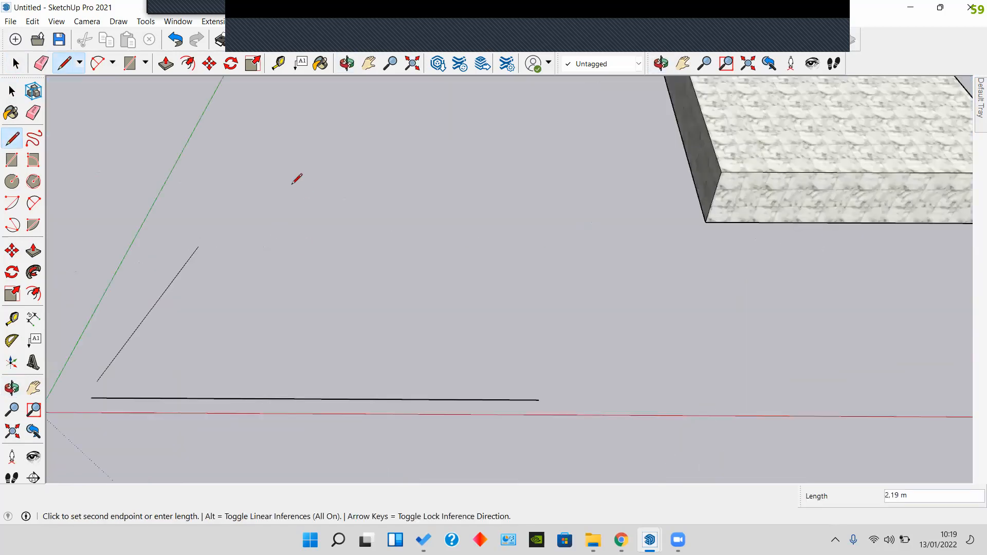
{"action": "mouse_move", "coordinate": [291, 109]}
{"action": "middle_mouse_down"}
{"action": "mouse_move", "coordinate": [306, 196]}
{"action": "mouse_move", "coordinate": [313, 161]}
{"action": "mouse_move", "coordinate": [378, 136]}
{"action": "middle_mouse_up"}
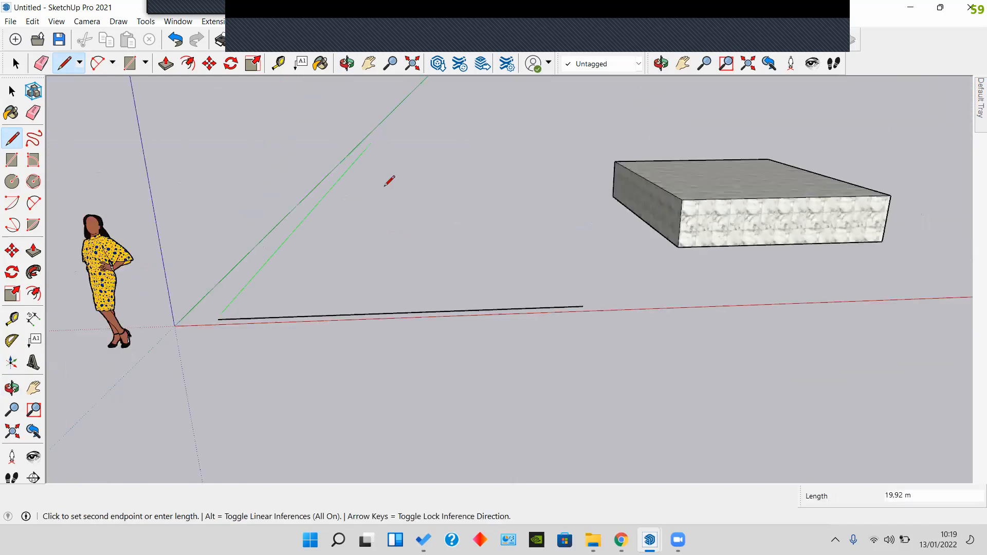
{"action": "left_click", "coordinate": [387, 215]}
{"action": "key", "text": "space"}
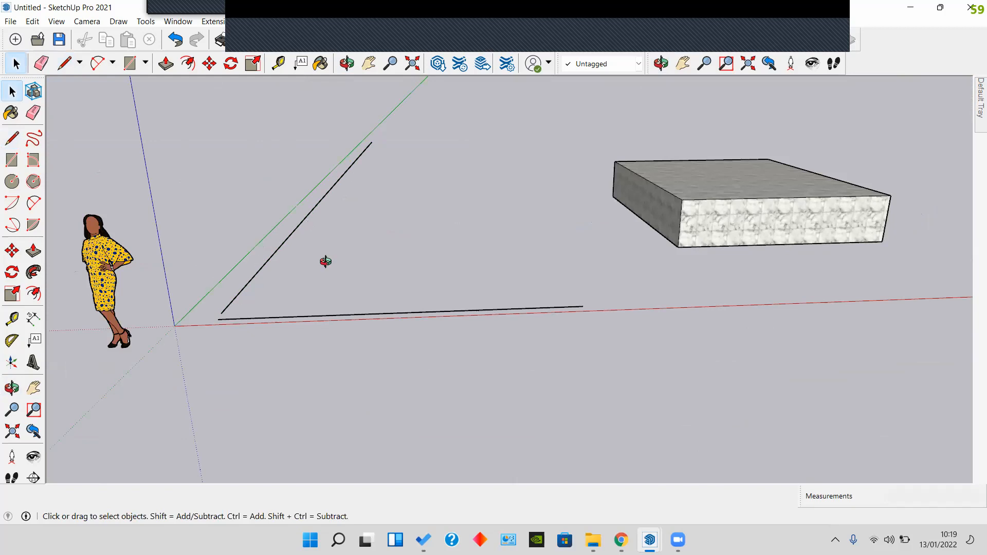
Step: Examine how the two lines run along the red and green axes from several angles, including from above
{"action": "key", "text": "o"}
{"action": "left_click_drag", "start_coordinate": [326, 260], "coordinate": [546, 346]}
{"action": "middle_click_drag", "start_coordinate": [703, 357], "coordinate": [608, 425]}
{"action": "middle_click_drag", "start_coordinate": [652, 218], "coordinate": [590, 328]}
{"action": "middle_click_drag", "start_coordinate": [473, 342], "coordinate": [584, 342]}
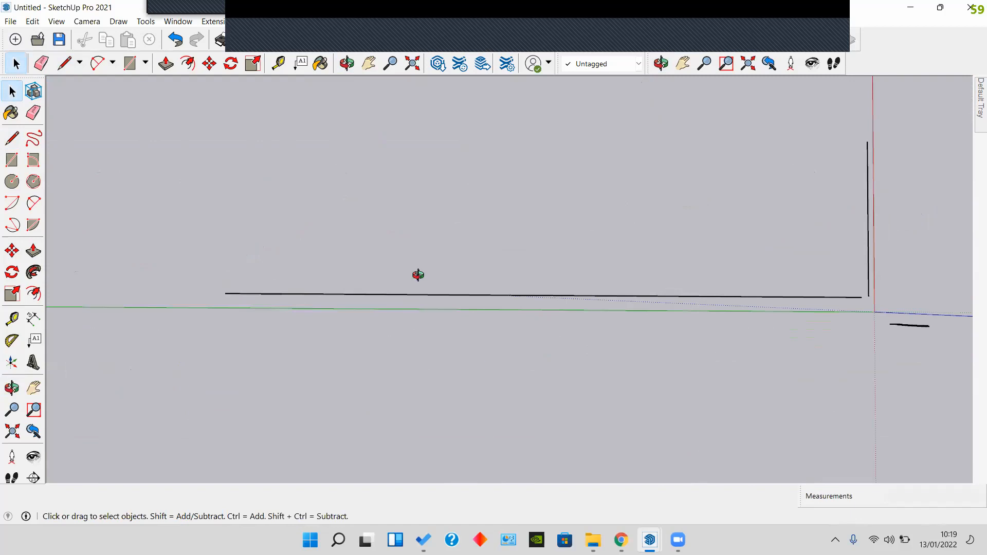
{"action": "middle_click_drag", "start_coordinate": [520, 317], "coordinate": [330, 316]}
{"action": "middle_click_drag", "start_coordinate": [373, 292], "coordinate": [405, 408], "text": "shift"}
{"action": "mouse_move", "coordinate": [405, 408]}
{"action": "middle_mouse_down"}
{"action": "mouse_move", "coordinate": [320, 322]}
{"action": "mouse_move", "coordinate": [365, 330]}
{"action": "middle_mouse_up"}
Step: Draw a short freely angled line, not aligned to any axis, between the two lines near their shared corner
{"action": "key", "text": "l"}
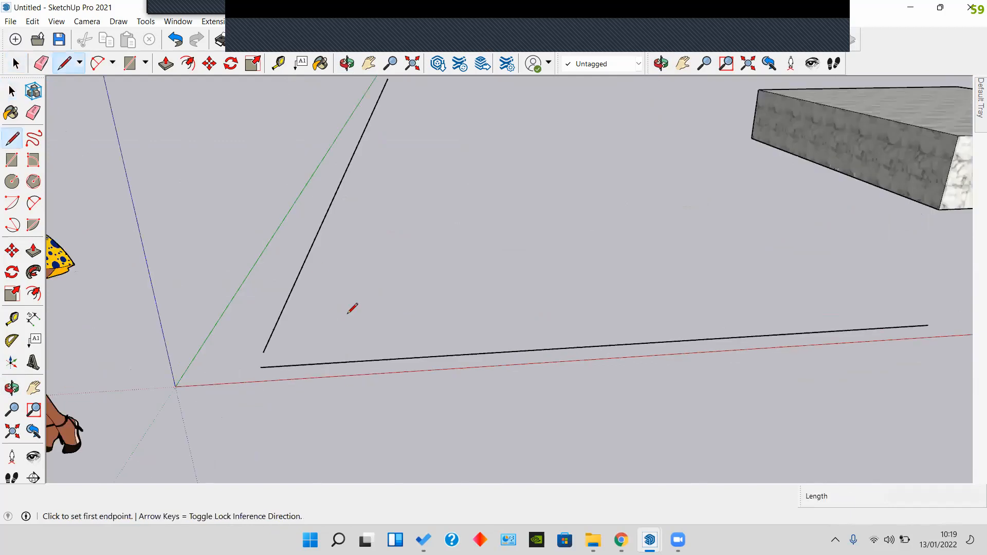
{"action": "left_click", "coordinate": [370, 349]}
{"action": "scroll", "coordinate": [366, 242], "scroll_direction": "up", "scroll_amount": 1}
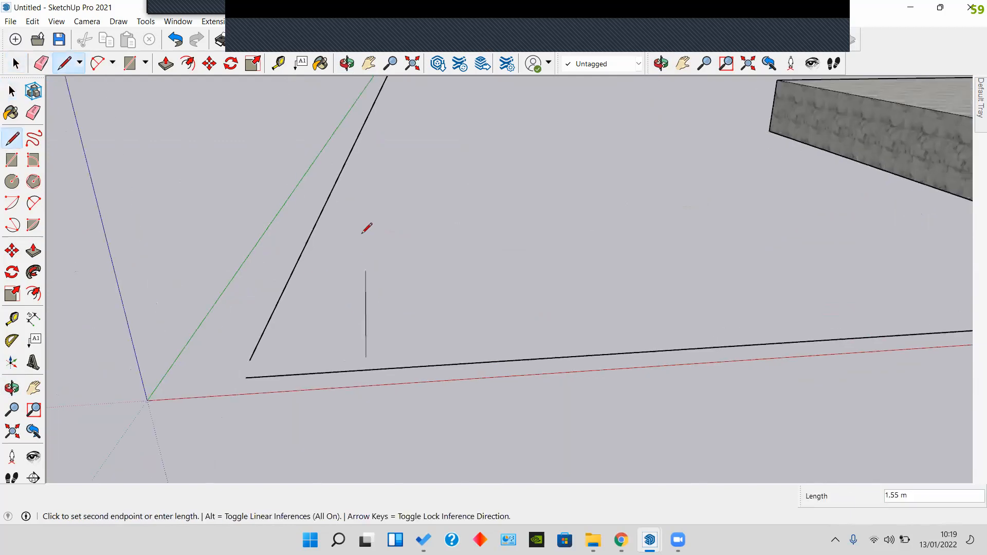
{"action": "left_click", "coordinate": [352, 203]}
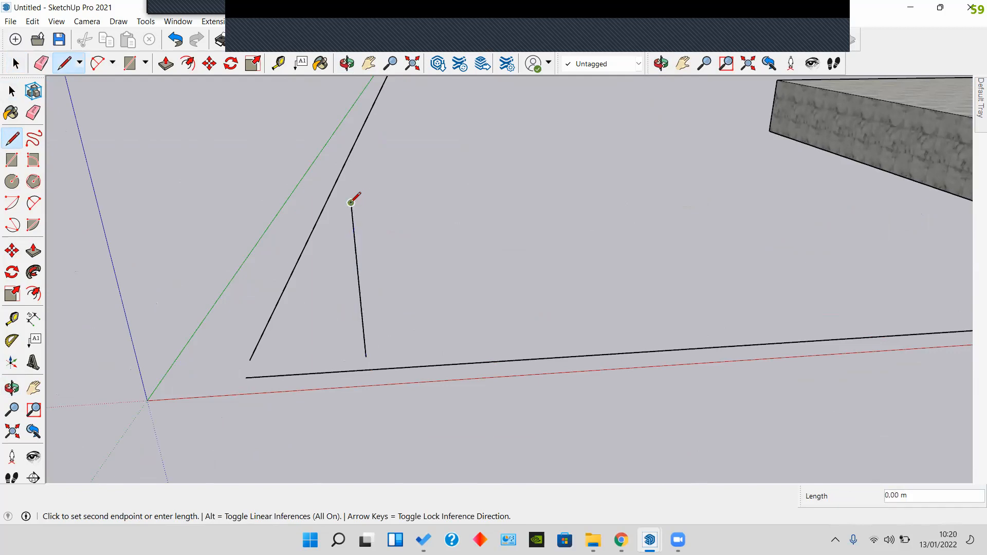
{"action": "key", "text": "space"}
{"action": "key", "text": "l"}
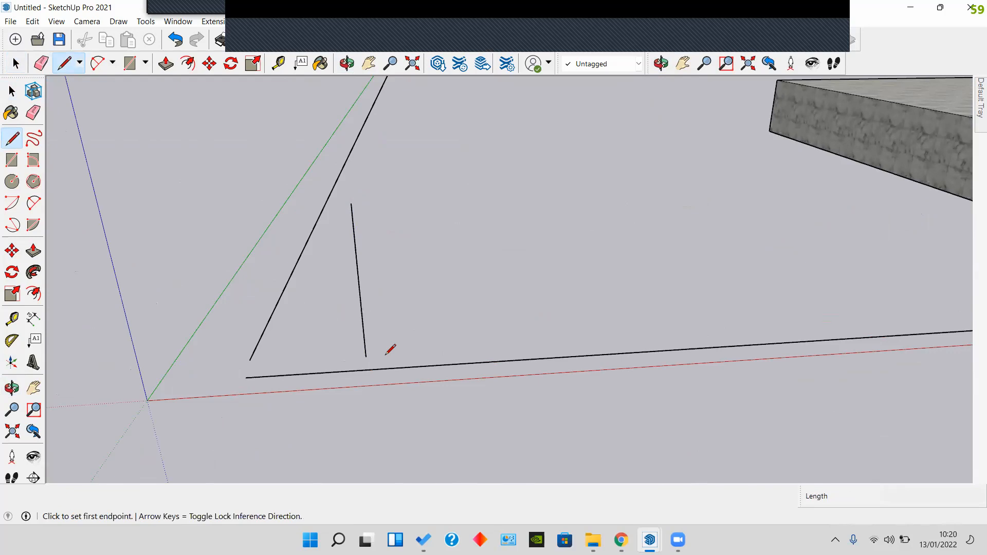
{"action": "left_click", "coordinate": [383, 356]}
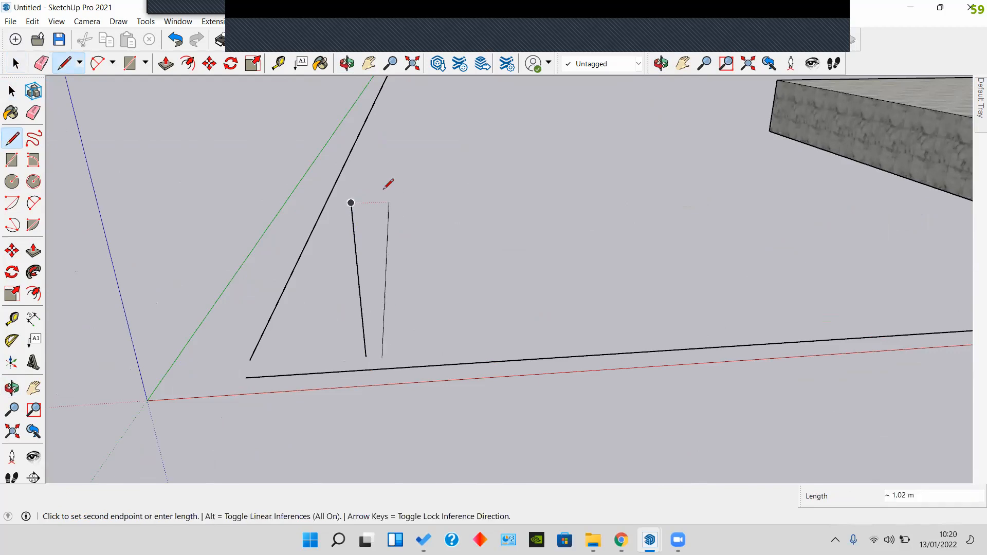
{"action": "scroll", "coordinate": [397, 217], "scroll_direction": "up", "scroll_amount": 3}
{"action": "key", "text": "Escape"}
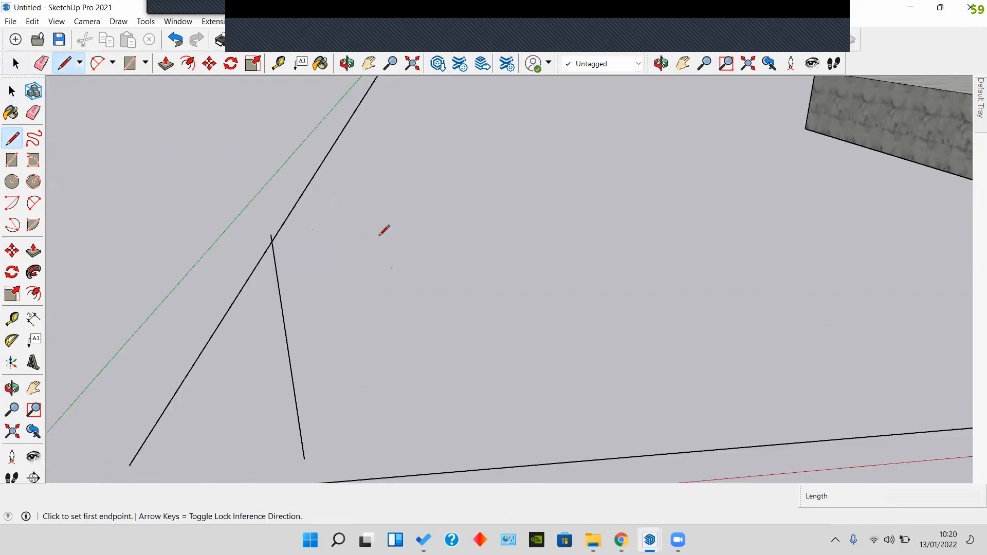
Step: Draw another free line about 6.2 m long beyond the short angled line and finish the Line command
{"action": "left_click", "coordinate": [374, 270]}
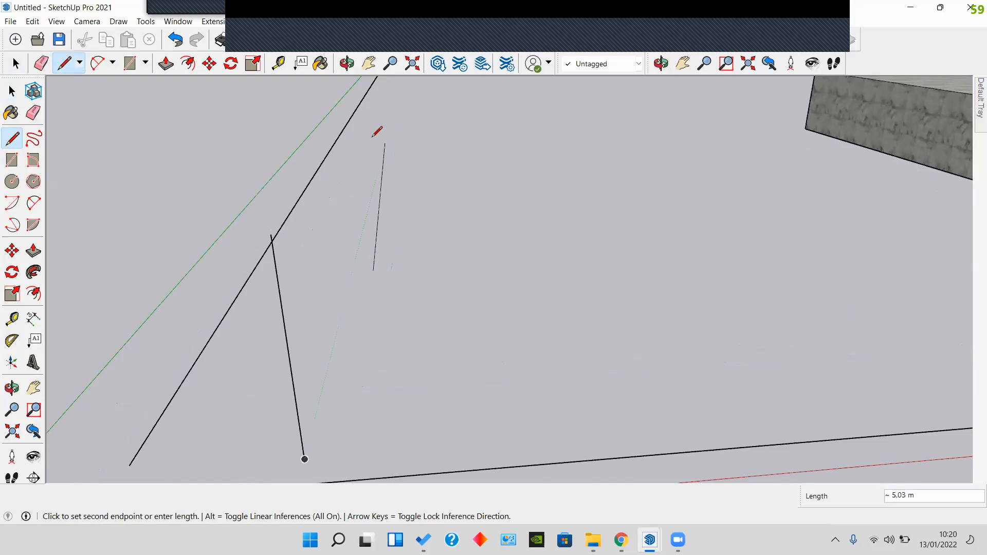
{"action": "left_click", "coordinate": [371, 129]}
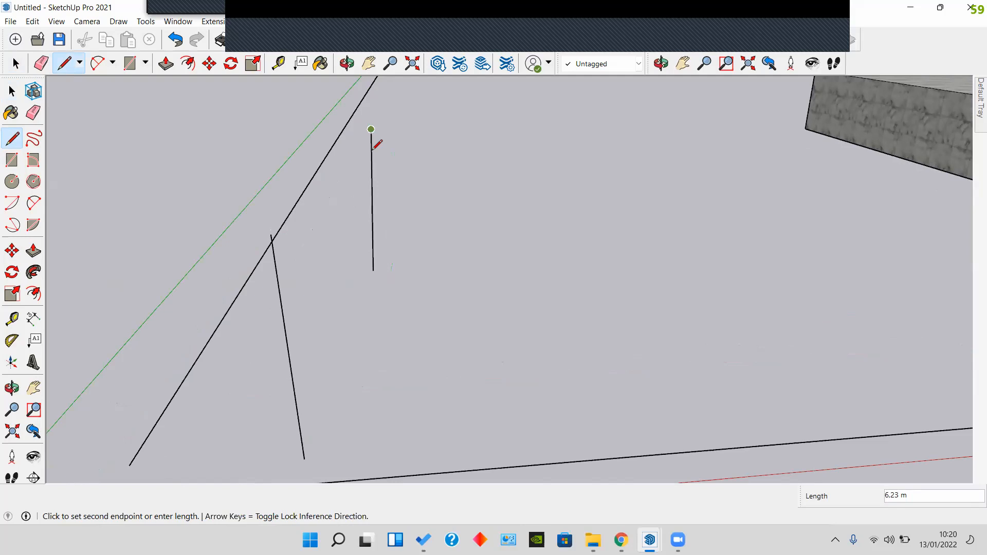
{"action": "scroll", "coordinate": [371, 148], "scroll_direction": "down", "scroll_amount": 2}
{"action": "key", "text": "space"}
Step: Select all the practice lines near the origin and delete them
{"action": "middle_click_drag", "start_coordinate": [369, 165], "coordinate": [244, 280]}
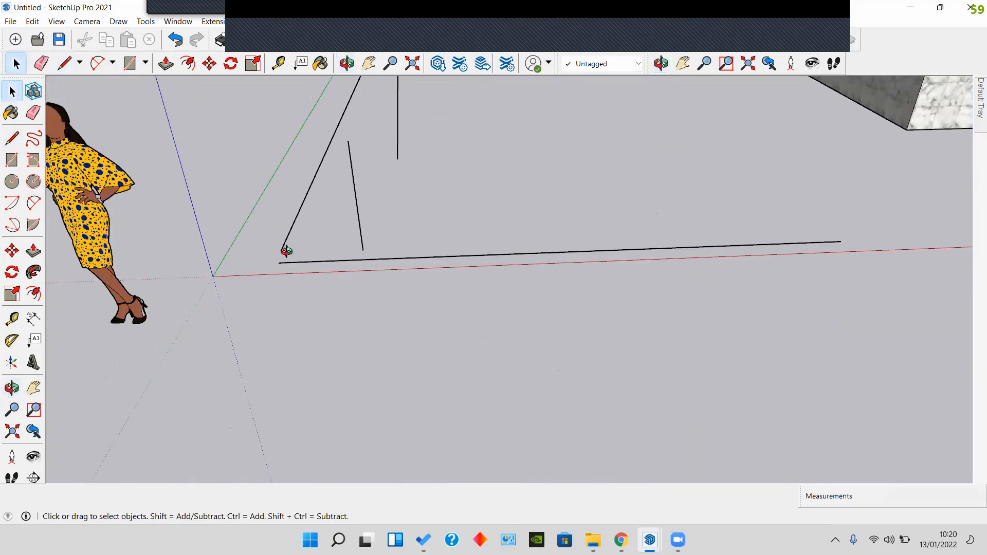
{"action": "middle_click_drag", "start_coordinate": [285, 249], "coordinate": [227, 267]}
{"action": "left_click_drag", "start_coordinate": [399, 399], "coordinate": [223, 163]}
{"action": "key", "text": "Delete"}
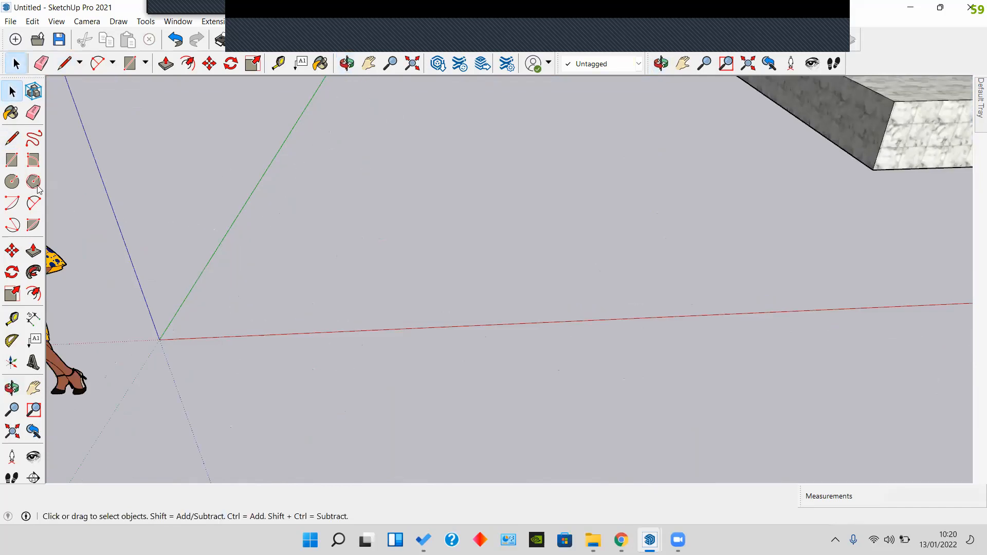
Step: Draw the first edge of a four-sided outline parallel to the red axis near the origin
{"action": "left_click", "coordinate": [11, 138]}
{"action": "left_click", "coordinate": [202, 319]}
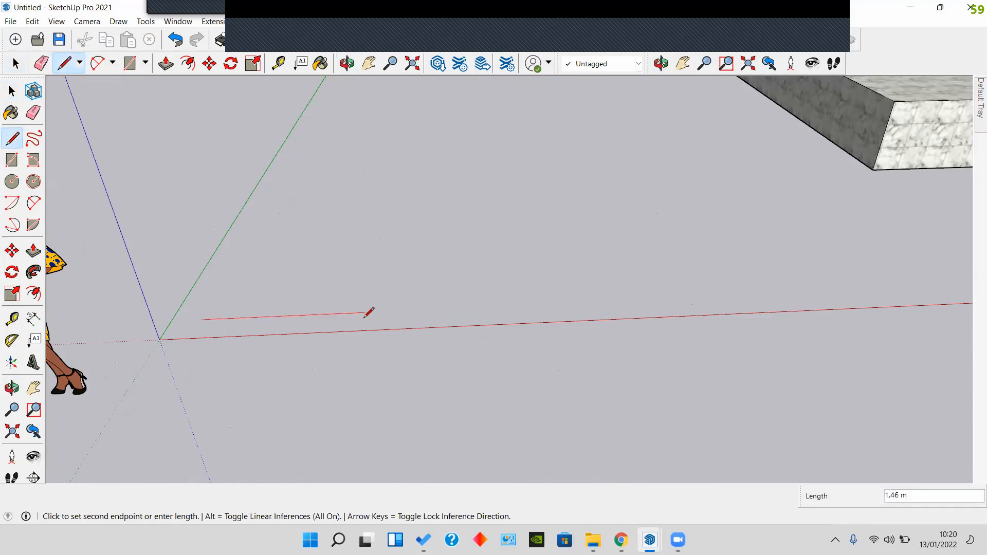
{"action": "scroll", "coordinate": [425, 333], "scroll_direction": "down", "scroll_amount": 2}
{"action": "scroll", "coordinate": [424, 331], "scroll_direction": "up", "scroll_amount": 4}
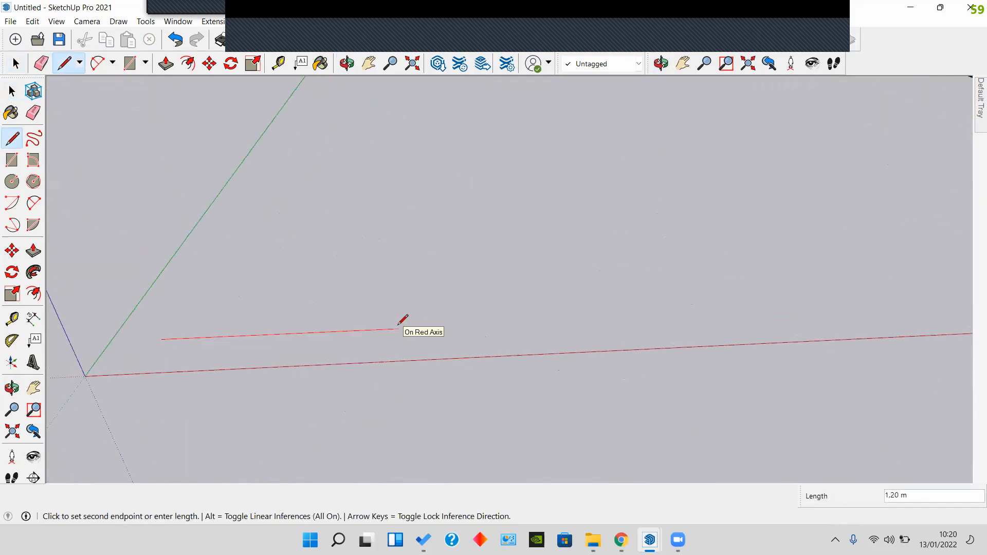
{"action": "key", "text": "Return"}
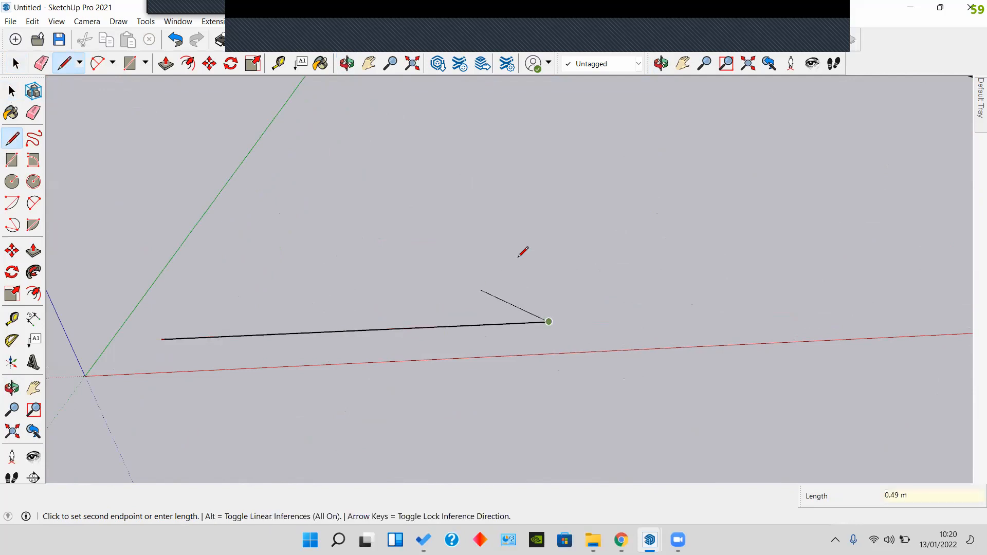
Step: Add two connected 2 m edges to the outline and close it back at its starting point to form a face
{"action": "type", "text": "2"}
{"action": "key", "text": "Return"}
{"action": "type", "text": "2"}
{"action": "key", "text": "Return"}
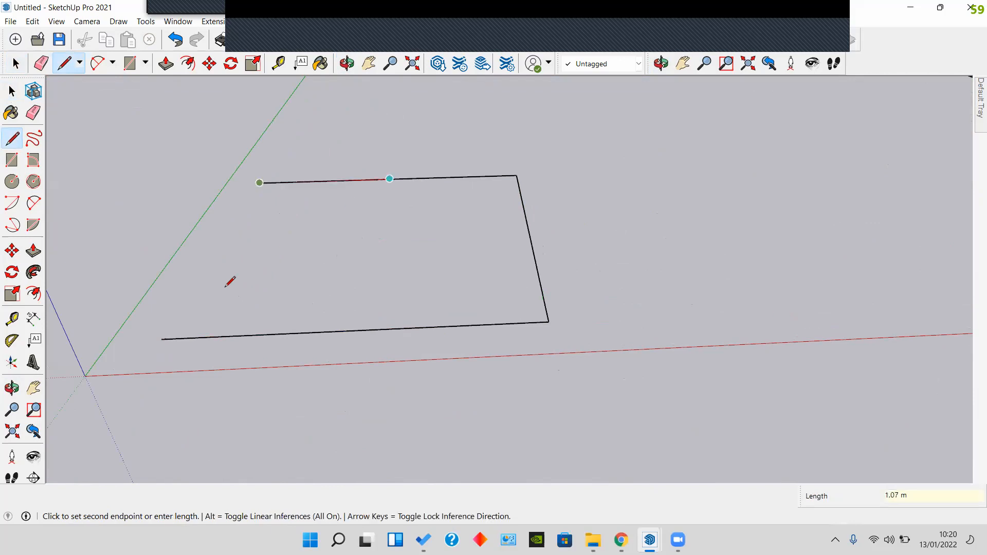
{"action": "left_click", "coordinate": [162, 339]}
{"action": "key", "text": "space"}
Step: Draw a 2 m by 2 m rectangle with the Rectangle tool beside the four-sided face, along the red axis
{"action": "mouse_move", "coordinate": [462, 220]}
{"action": "middle_mouse_down"}
{"action": "mouse_move", "coordinate": [397, 418]}
{"action": "mouse_move", "coordinate": [511, 278]}
{"action": "mouse_move", "coordinate": [511, 379]}
{"action": "mouse_move", "coordinate": [487, 275]}
{"action": "mouse_move", "coordinate": [483, 311]}
{"action": "mouse_move", "coordinate": [353, 320]}
{"action": "middle_mouse_up"}
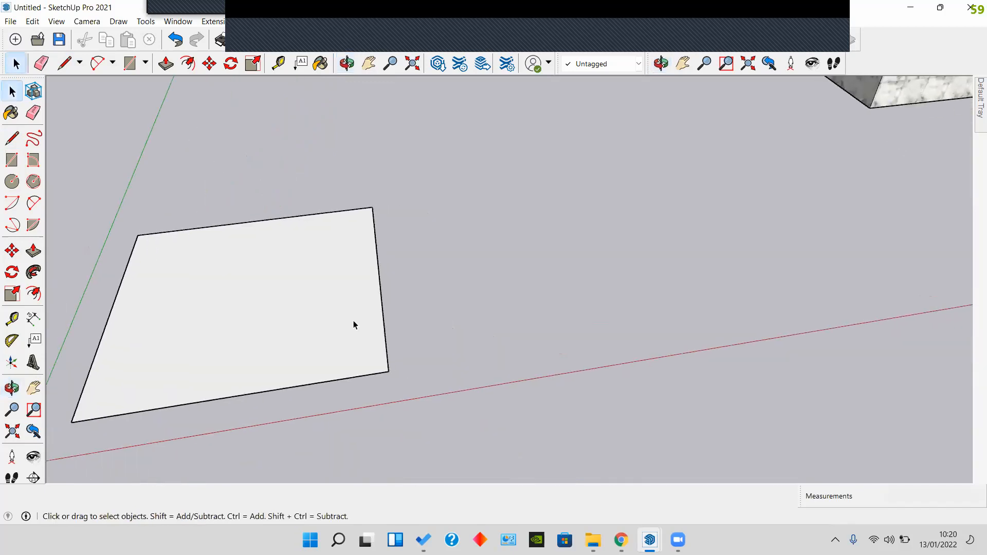
{"action": "left_click", "coordinate": [13, 160]}
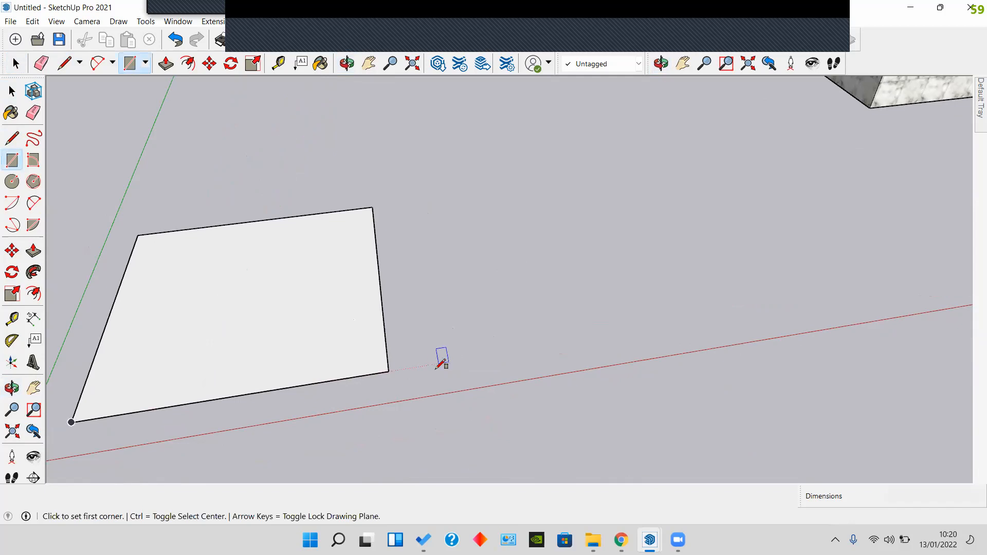
{"action": "middle_click_drag", "start_coordinate": [400, 365], "coordinate": [442, 394]}
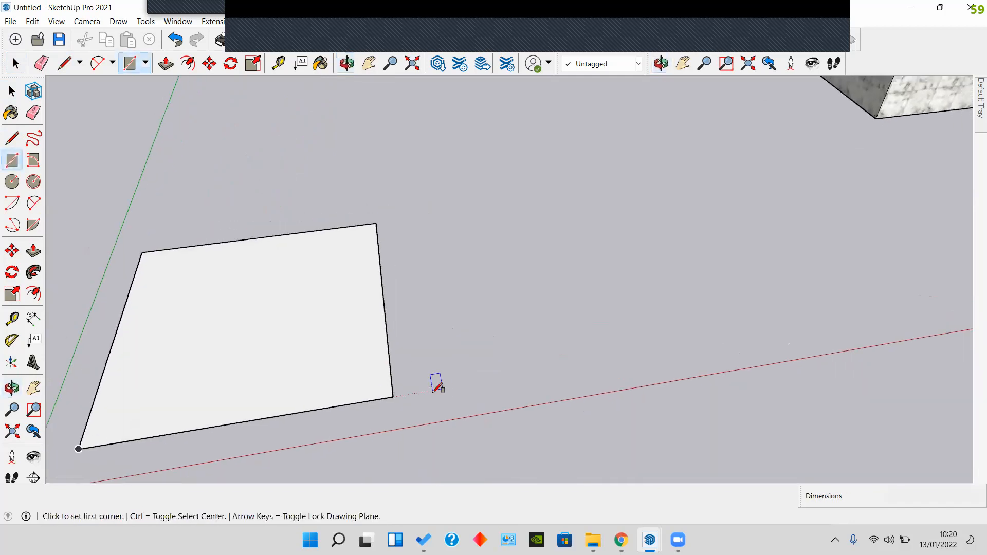
{"action": "left_click", "coordinate": [433, 390]}
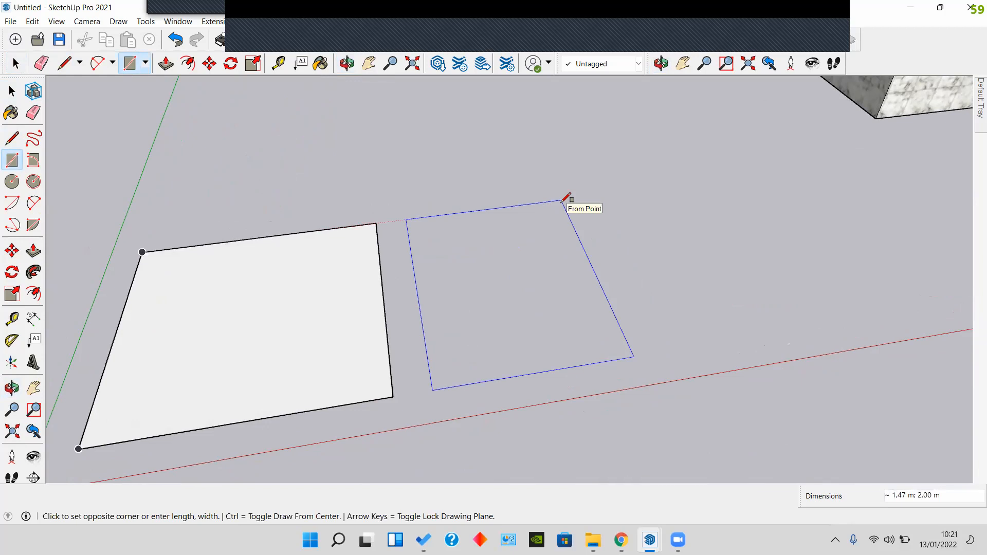
{"action": "type", "text": "2;2"}
{"action": "key", "text": "Return"}
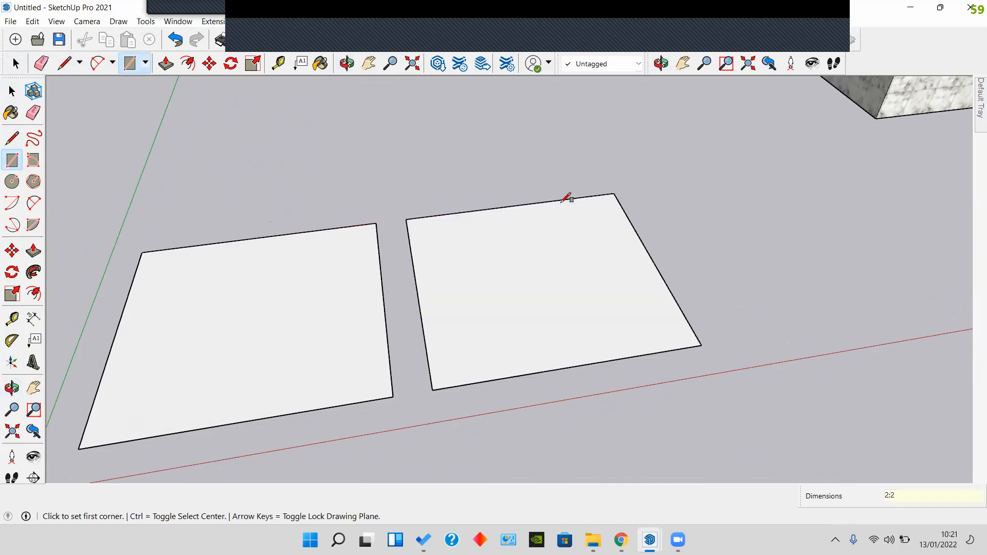
{"action": "key", "text": "space"}
{"action": "middle_click_drag", "start_coordinate": [584, 269], "coordinate": [161, 263]}
{"action": "key", "text": "r"}
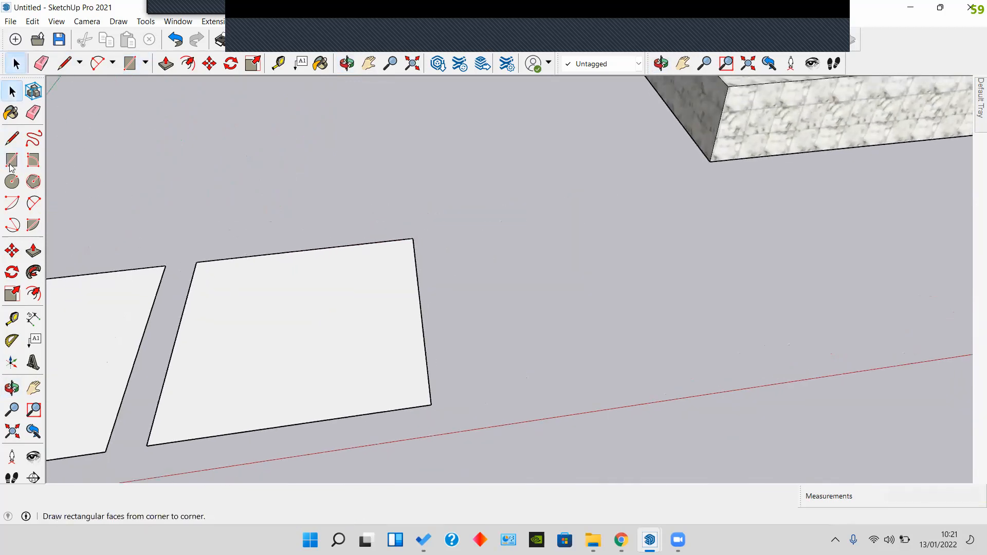
{"action": "left_click", "coordinate": [462, 400]}
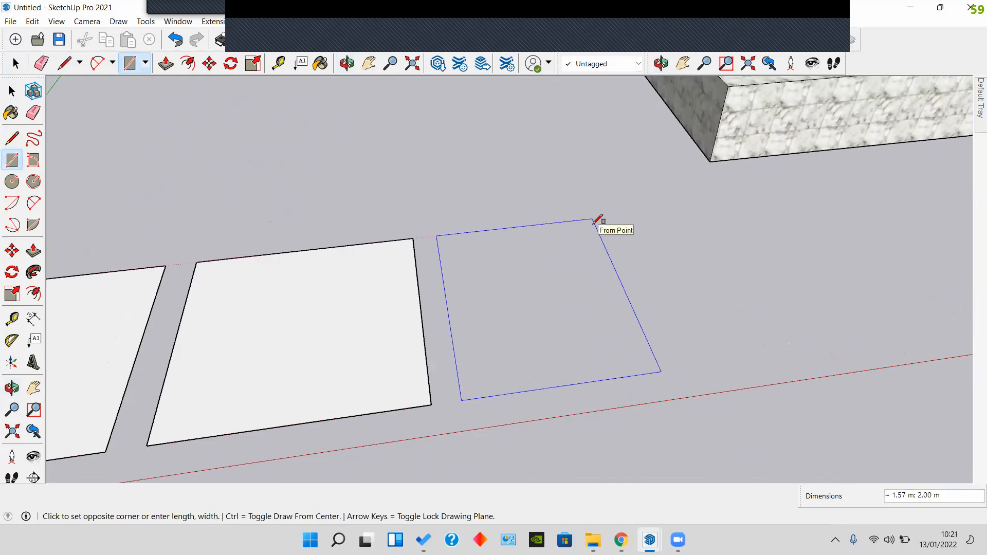
{"action": "key", "text": "space"}
{"action": "middle_click_drag", "start_coordinate": [451, 401], "coordinate": [578, 332]}
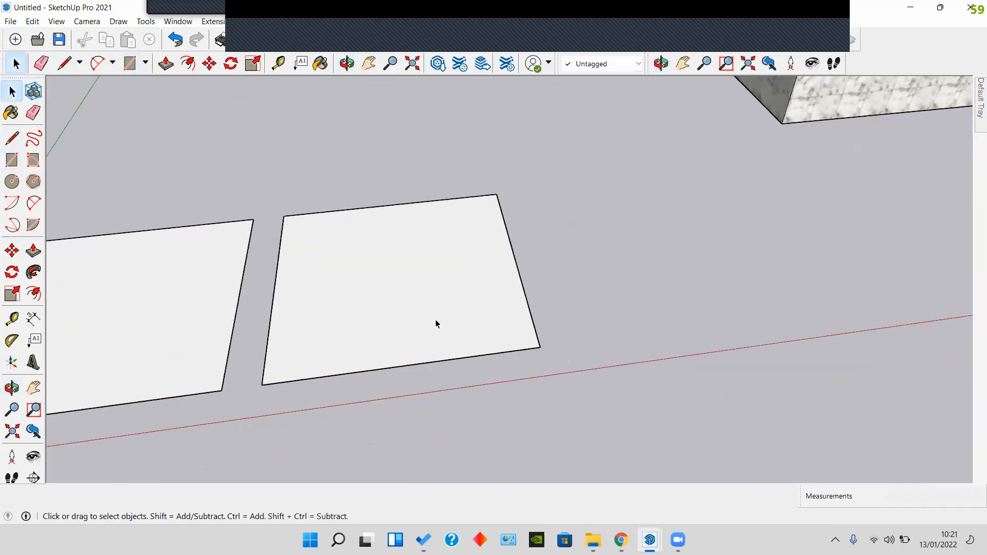
{"action": "middle_click_drag", "start_coordinate": [436, 321], "coordinate": [490, 320]}
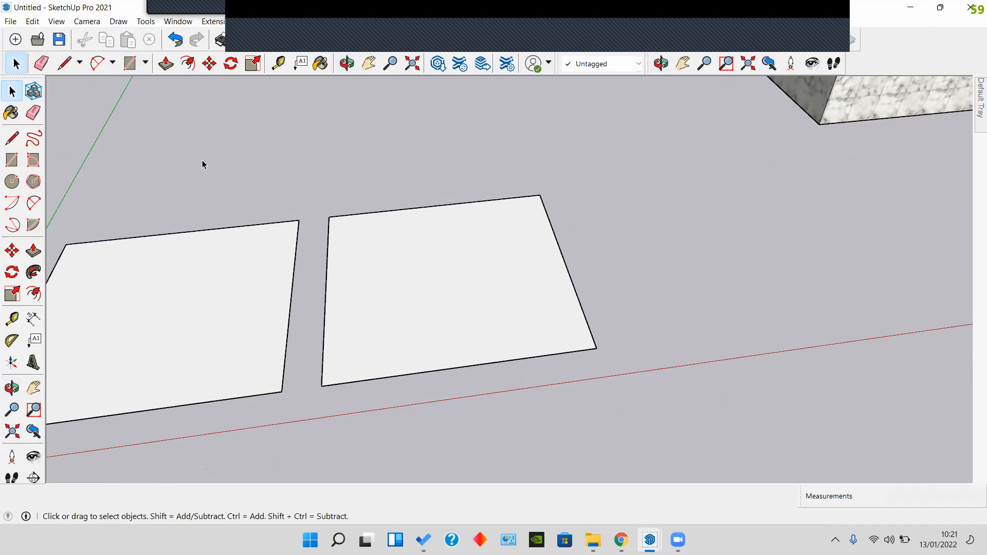
{"action": "left_click", "coordinate": [36, 23]}
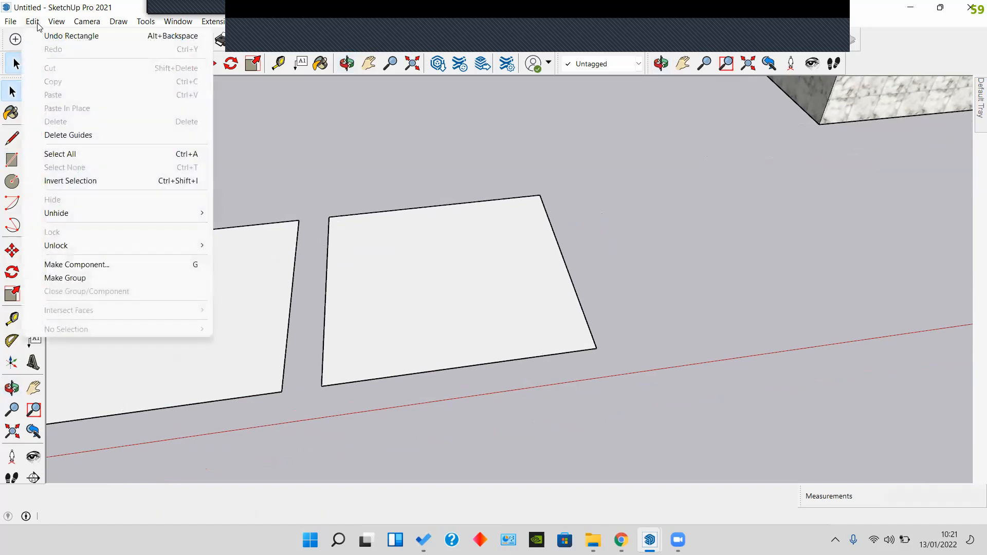
{"action": "left_click", "coordinate": [214, 22]}
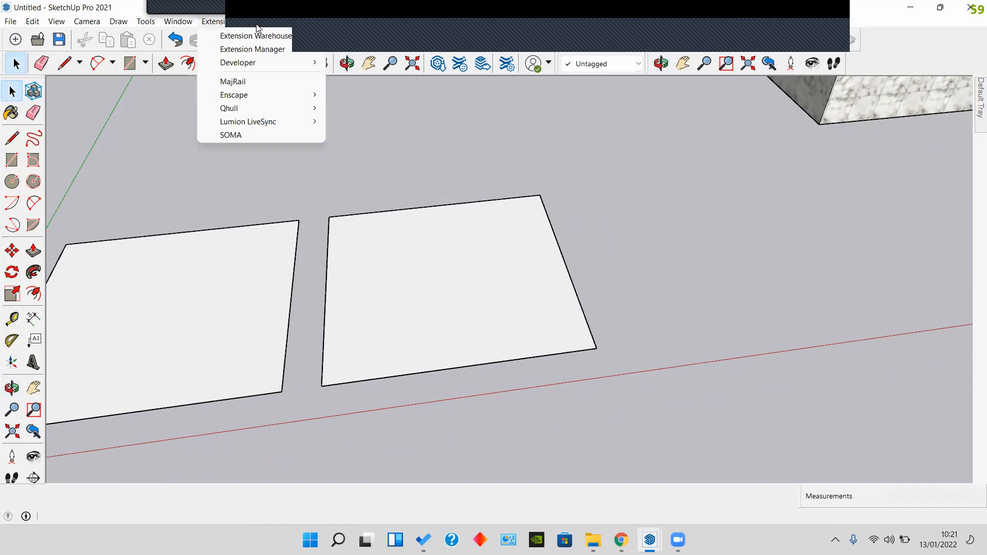
{"action": "left_click", "coordinate": [867, 12]}
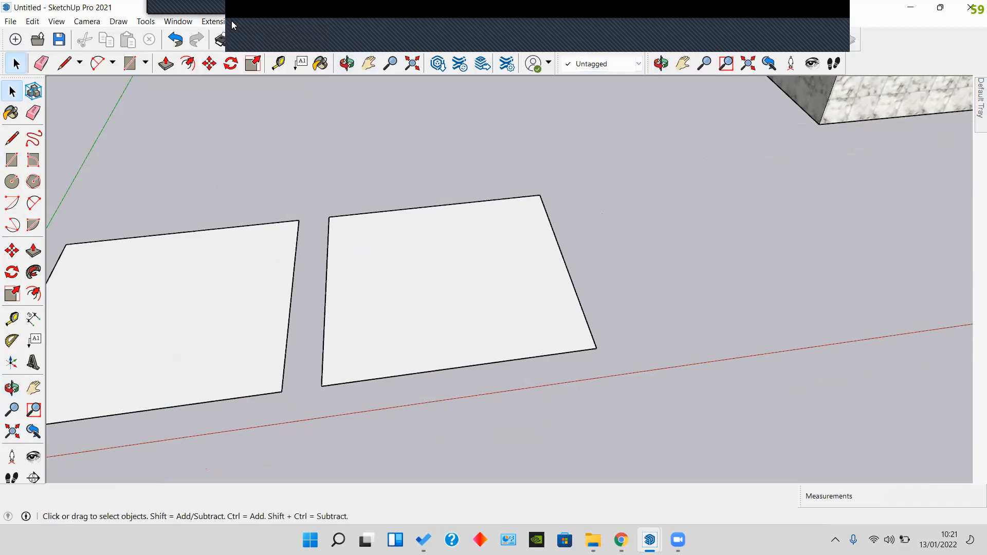
{"action": "left_click", "coordinate": [278, 5]}
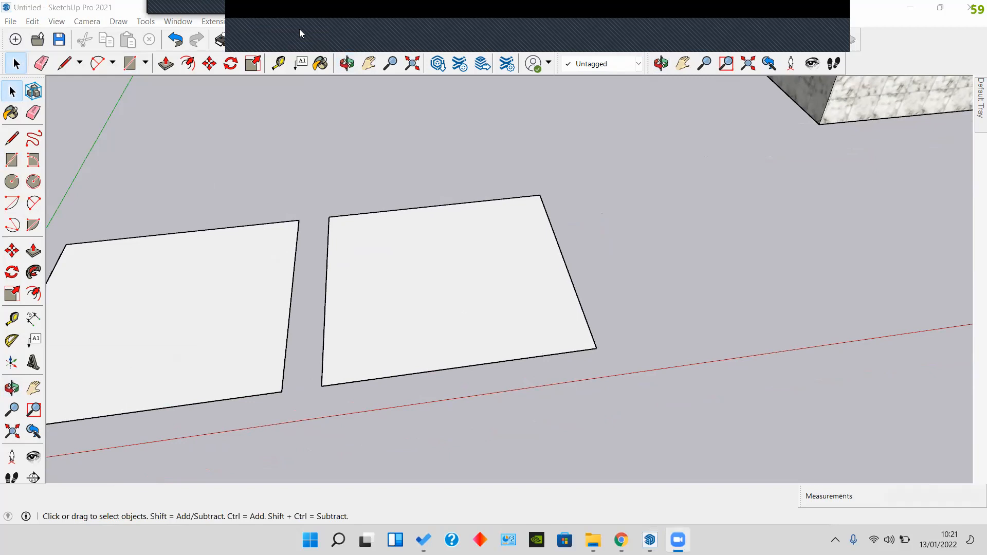
{"action": "left_click", "coordinate": [831, 28]}
{"action": "left_click", "coordinate": [843, 14]}
Step: Bring up the Units page of the Model Info settings and close it again
{"action": "left_click", "coordinate": [177, 22]}
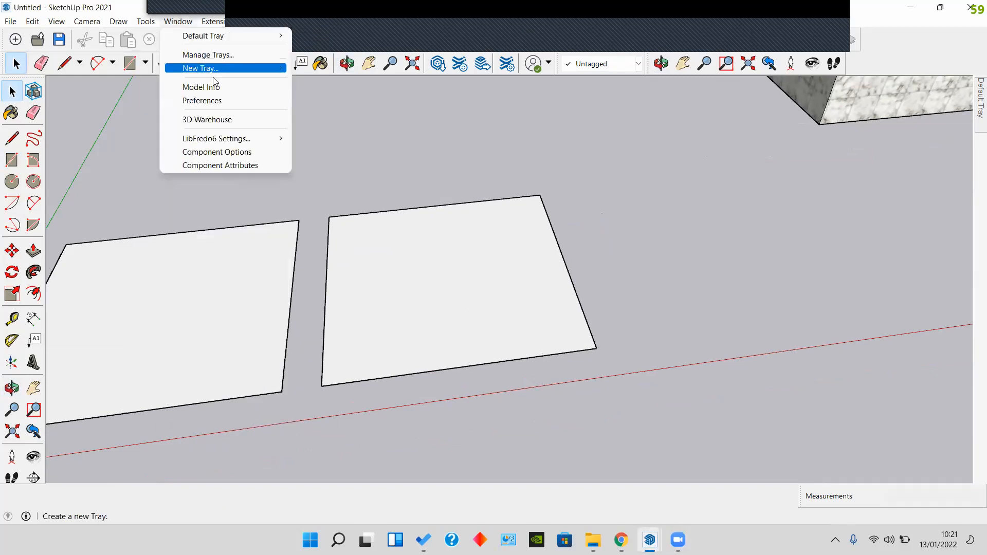
{"action": "left_click", "coordinate": [222, 89]}
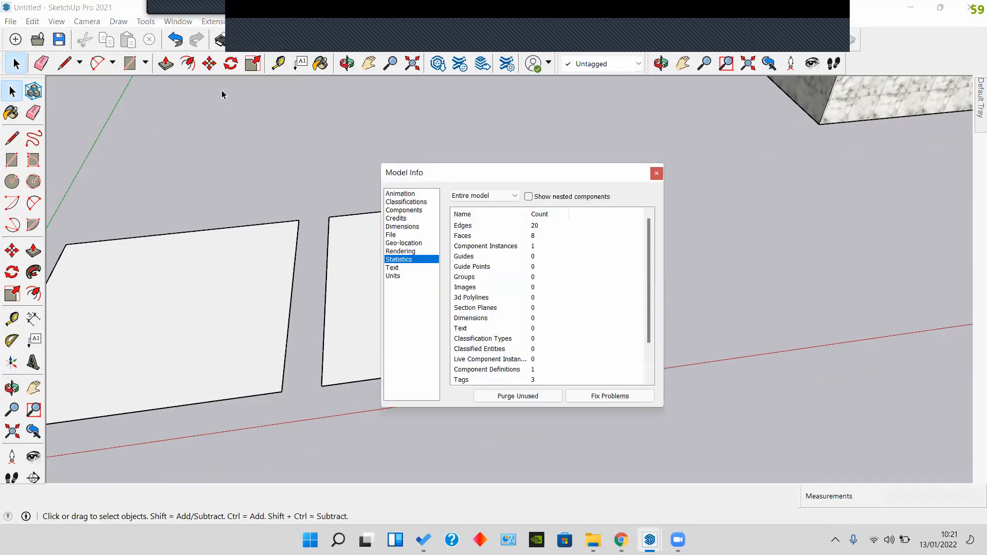
{"action": "left_click", "coordinate": [393, 276]}
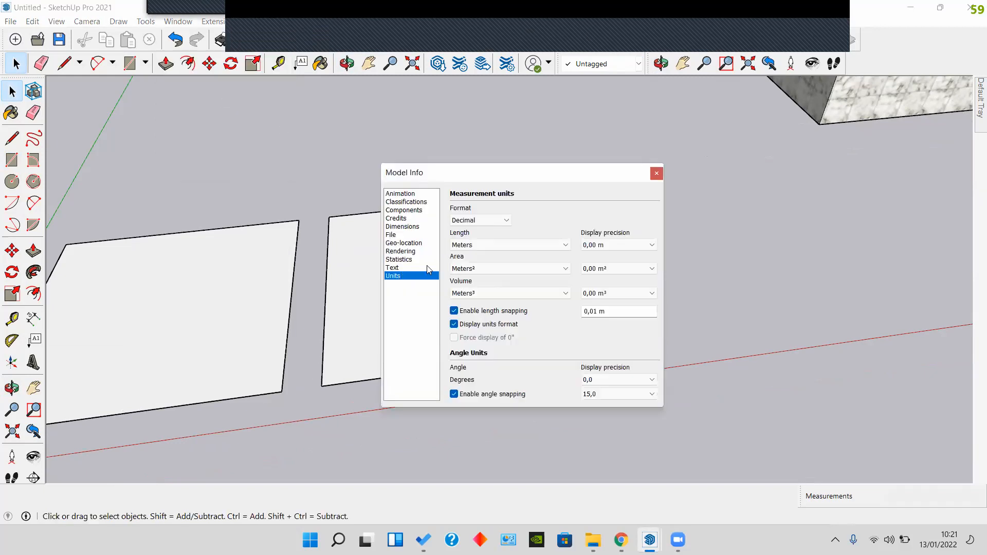
{"action": "left_click", "coordinate": [656, 173]}
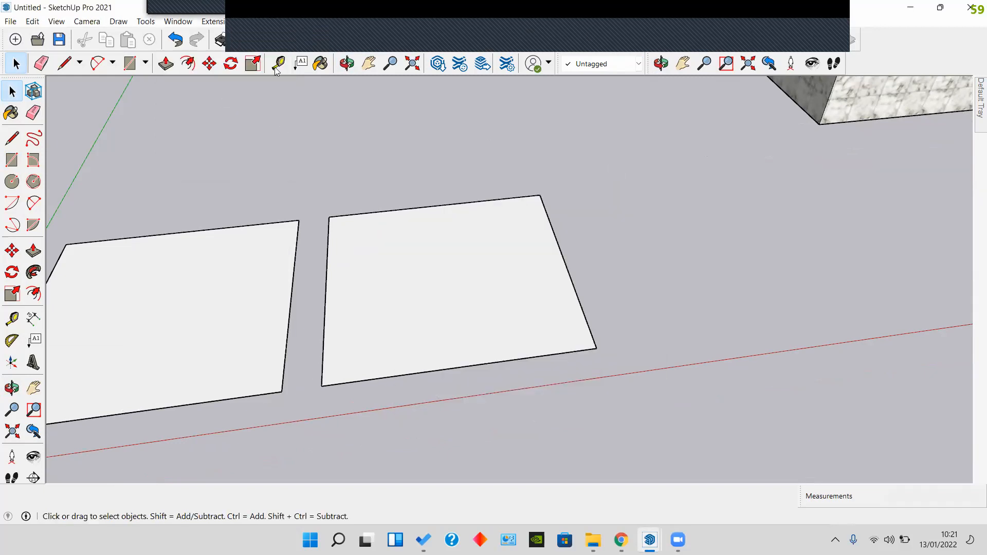
Step: Examine the length, area and format choices on the Model Info Units page, plus the Text page, and close the settings
{"action": "left_click", "coordinate": [178, 22]}
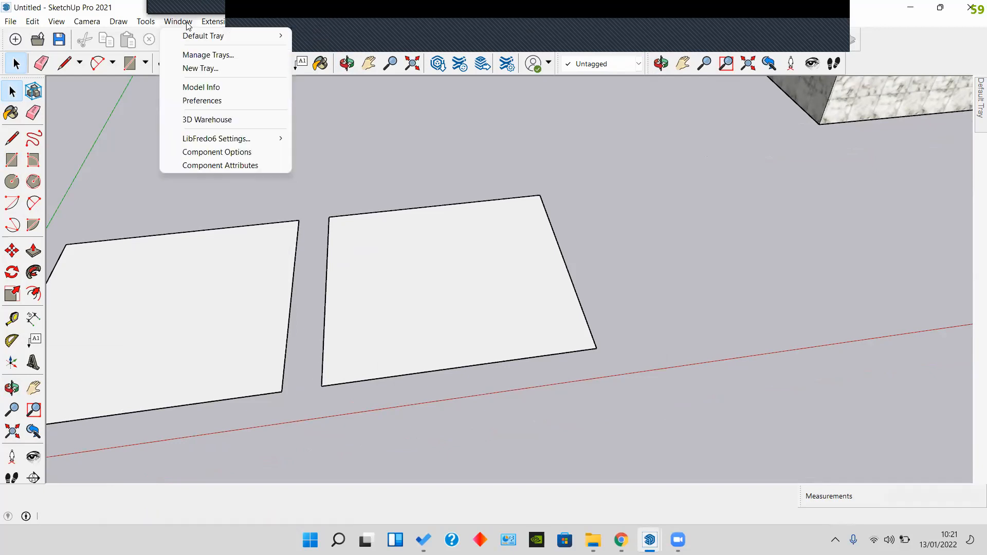
{"action": "left_click", "coordinate": [232, 88]}
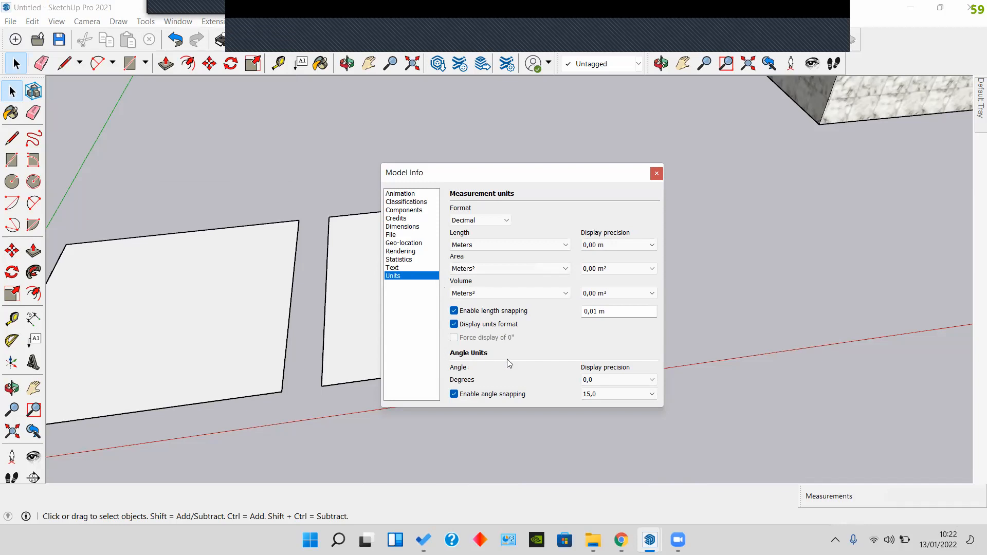
{"action": "left_click", "coordinate": [511, 245]}
{"action": "left_click", "coordinate": [504, 247]}
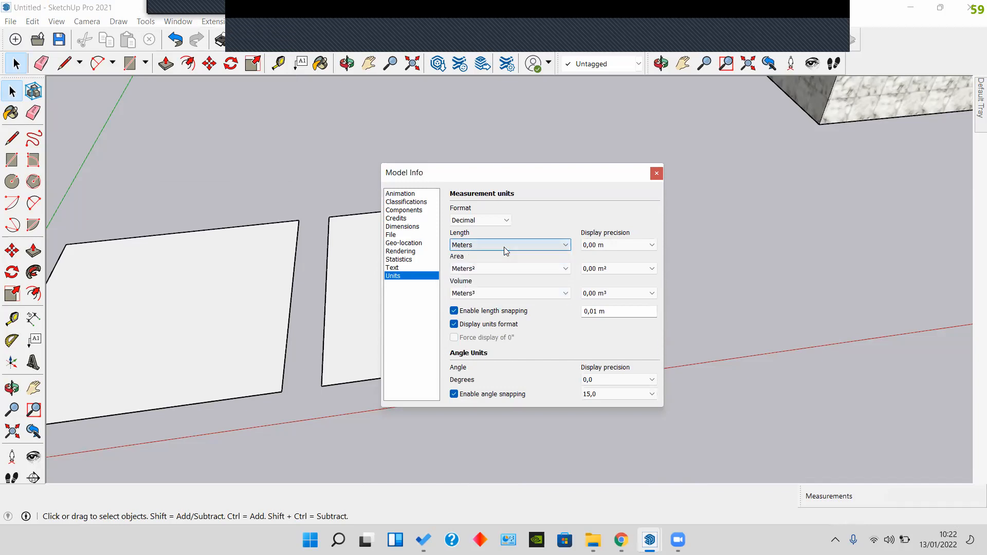
{"action": "left_click", "coordinate": [497, 271]}
{"action": "left_click", "coordinate": [496, 271]}
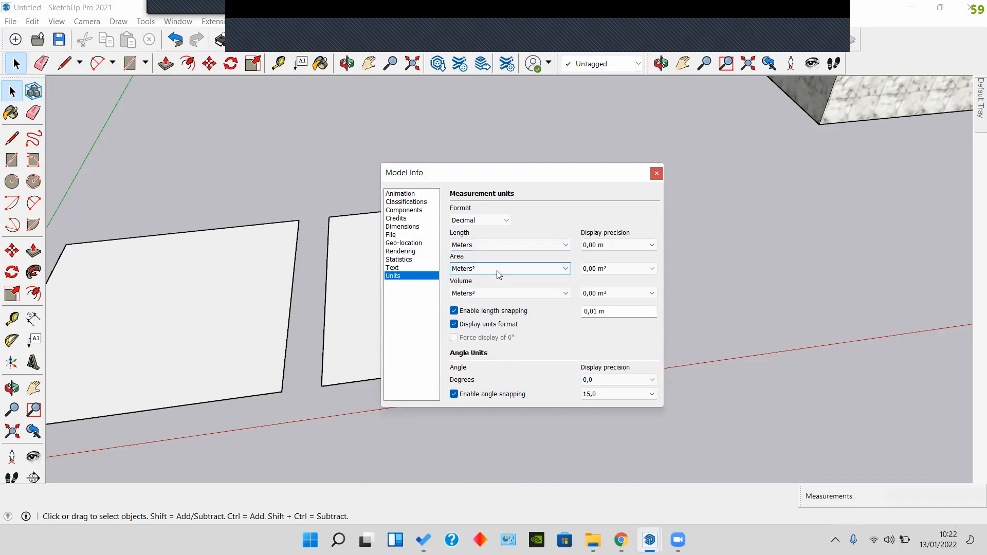
{"action": "left_click", "coordinate": [491, 221]}
{"action": "left_click", "coordinate": [495, 220]}
{"action": "left_click", "coordinate": [400, 268]}
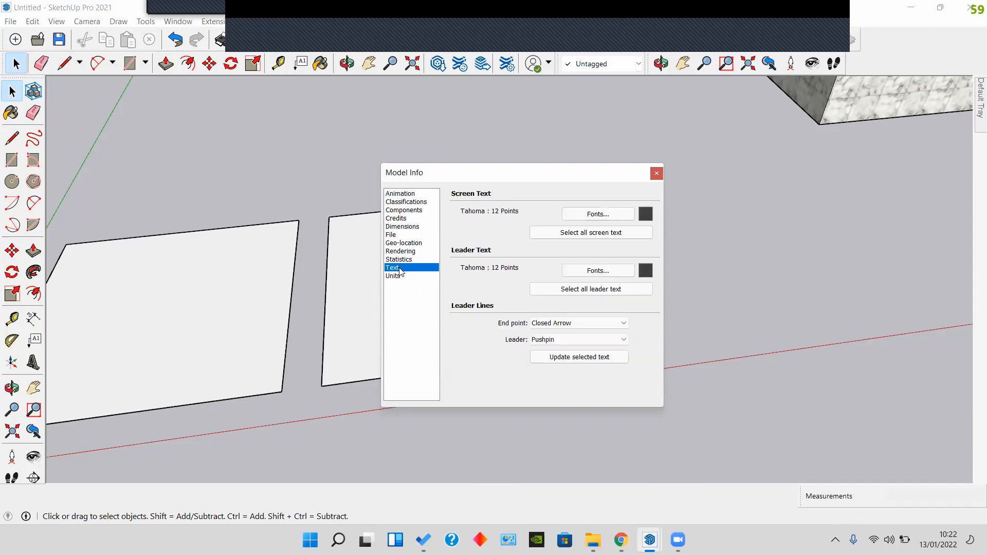
{"action": "left_click", "coordinate": [411, 277]}
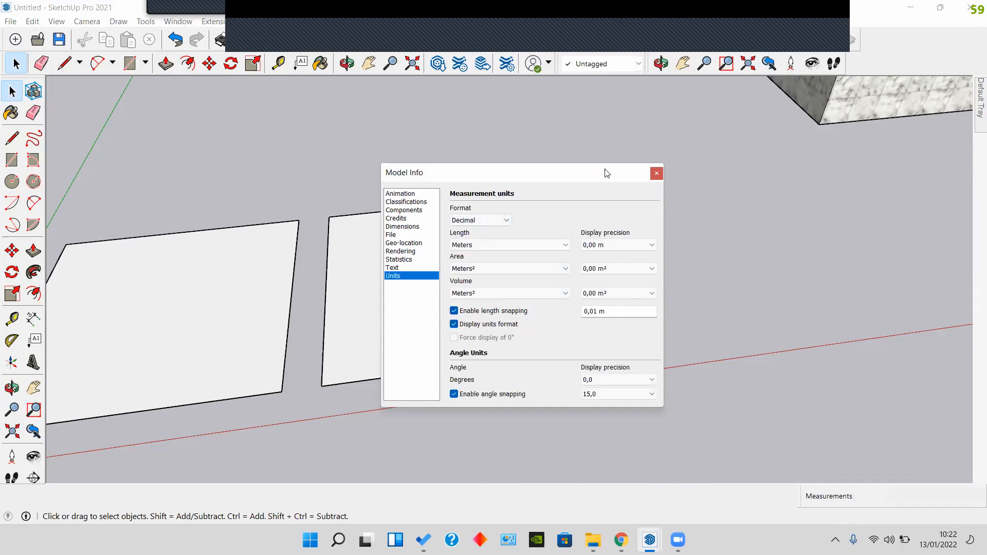
{"action": "left_click", "coordinate": [657, 174]}
{"action": "left_click", "coordinate": [178, 21]}
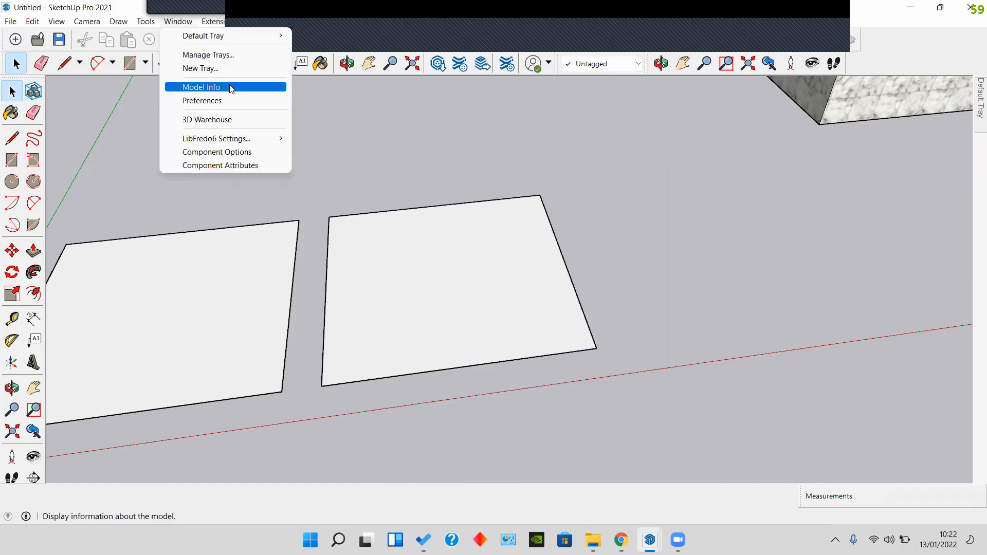
{"action": "left_click", "coordinate": [657, 173]}
Step: Draw a wavy Freehand line diagonally across the 2 m by 2 m rectangle, joining two opposite corners to split its face
{"action": "middle_click_drag", "start_coordinate": [477, 225], "coordinate": [373, 203], "text": "shift"}
{"action": "middle_click_drag", "start_coordinate": [351, 262], "coordinate": [92, 180]}
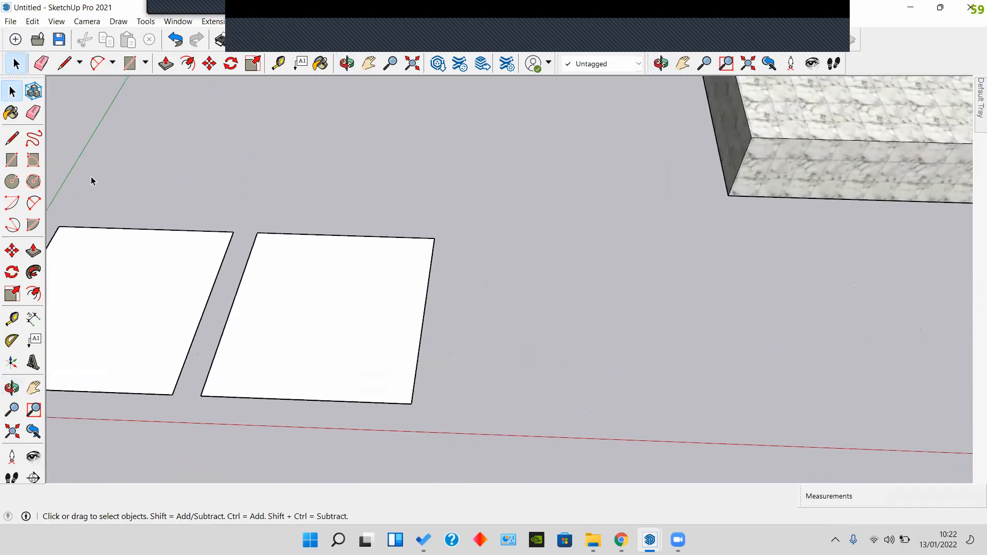
{"action": "left_click", "coordinate": [34, 139]}
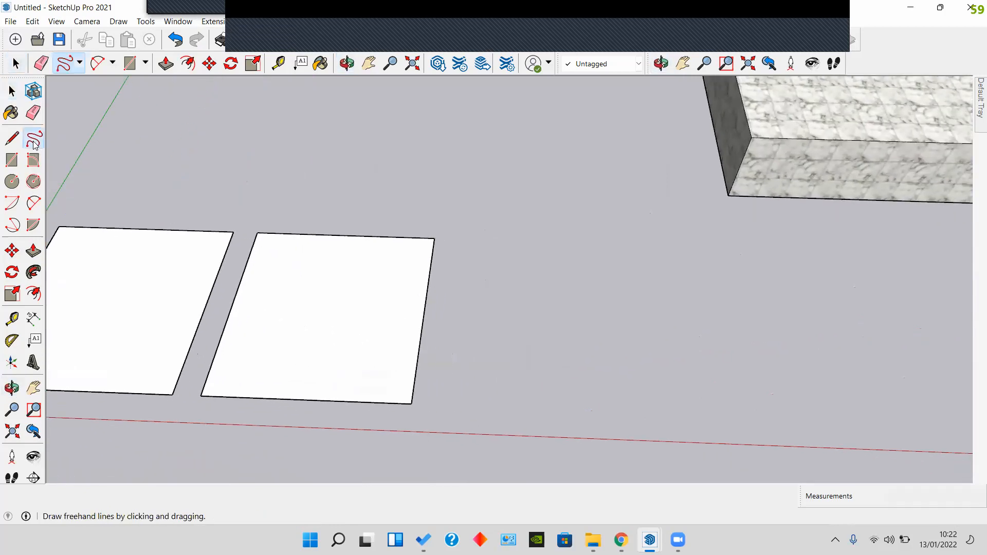
{"action": "scroll", "coordinate": [286, 323], "scroll_direction": "up", "scroll_amount": 3}
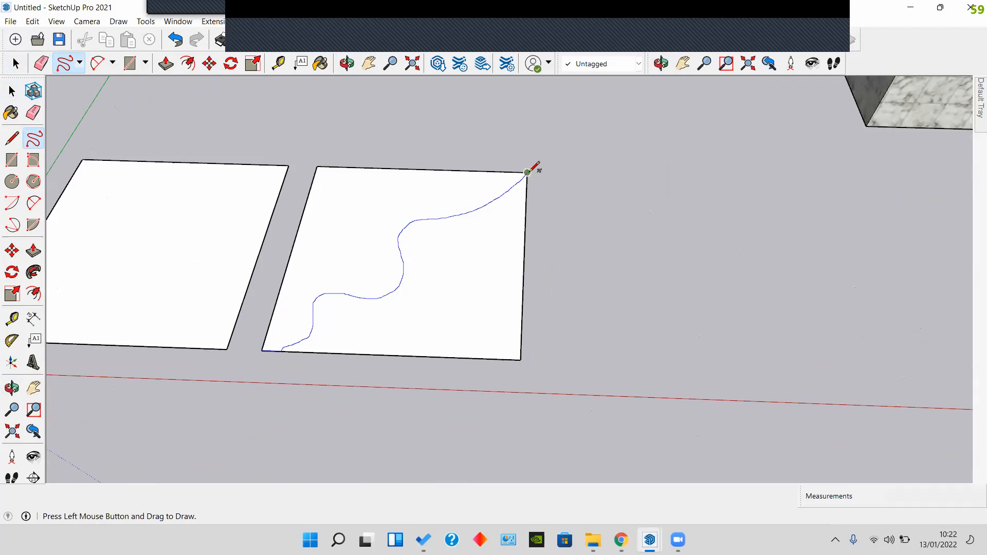
{"action": "key", "text": "space"}
Step: Try Push/Pull on the part of the rectangle on one side of the freehand line, and undo the extrusion
{"action": "mouse_move", "coordinate": [343, 322]}
{"action": "middle_mouse_down"}
{"action": "mouse_move", "coordinate": [416, 265]}
{"action": "mouse_move", "coordinate": [366, 304]}
{"action": "mouse_move", "coordinate": [411, 250]}
{"action": "mouse_move", "coordinate": [350, 325]}
{"action": "mouse_move", "coordinate": [449, 279]}
{"action": "mouse_move", "coordinate": [581, 290]}
{"action": "middle_mouse_up"}
{"action": "scroll", "coordinate": [365, 304], "scroll_direction": "up", "scroll_amount": 4}
{"action": "scroll", "coordinate": [350, 324], "scroll_direction": "down", "scroll_amount": 2}
{"action": "left_click", "coordinate": [349, 304]}
{"action": "middle_click_drag", "start_coordinate": [482, 291], "coordinate": [417, 306]}
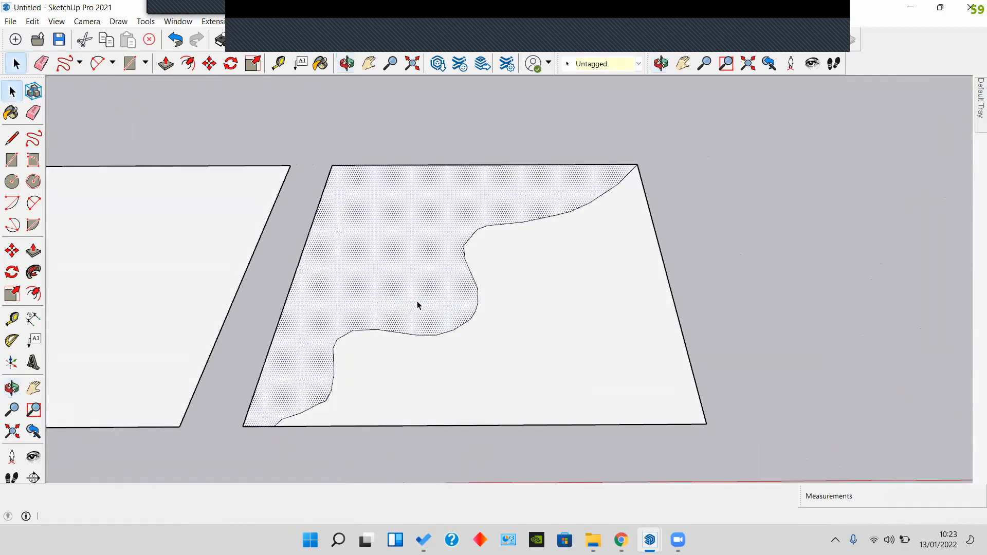
{"action": "key", "text": "p"}
{"action": "left_click", "coordinate": [413, 308]}
{"action": "left_click", "coordinate": [428, 271]}
{"action": "middle_click_drag", "start_coordinate": [535, 348], "coordinate": [495, 347]}
{"action": "key", "text": "ctrl+z"}
{"action": "scroll", "coordinate": [494, 347], "scroll_direction": "down", "scroll_amount": 3}
{"action": "scroll", "coordinate": [344, 320], "scroll_direction": "down", "scroll_amount": 2}
{"action": "middle_click_drag", "start_coordinate": [371, 308], "coordinate": [493, 335], "text": "shift"}
{"action": "scroll", "coordinate": [200, 281], "scroll_direction": "up", "scroll_amount": 2}
{"action": "middle_click_drag", "start_coordinate": [388, 278], "coordinate": [342, 288]}
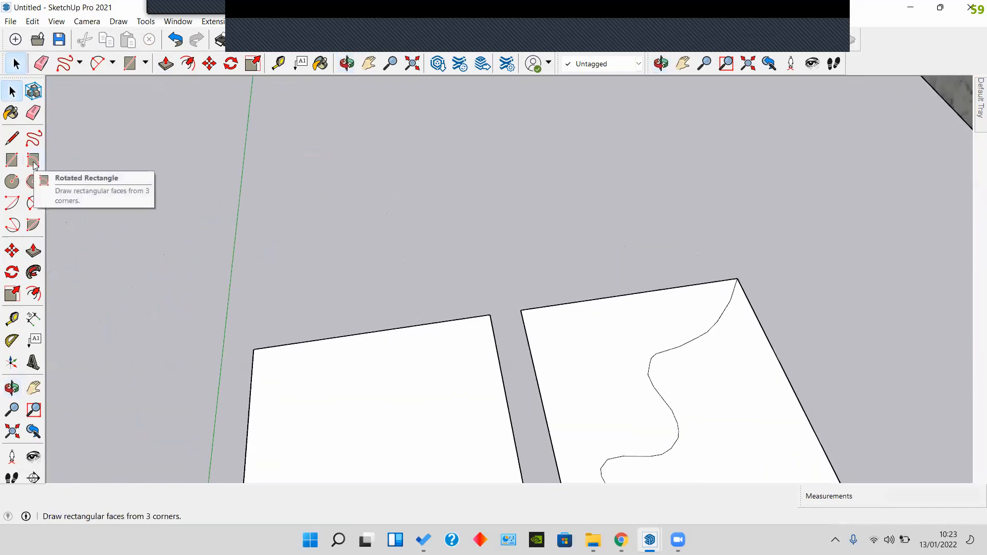
{"action": "left_click", "coordinate": [34, 163]}
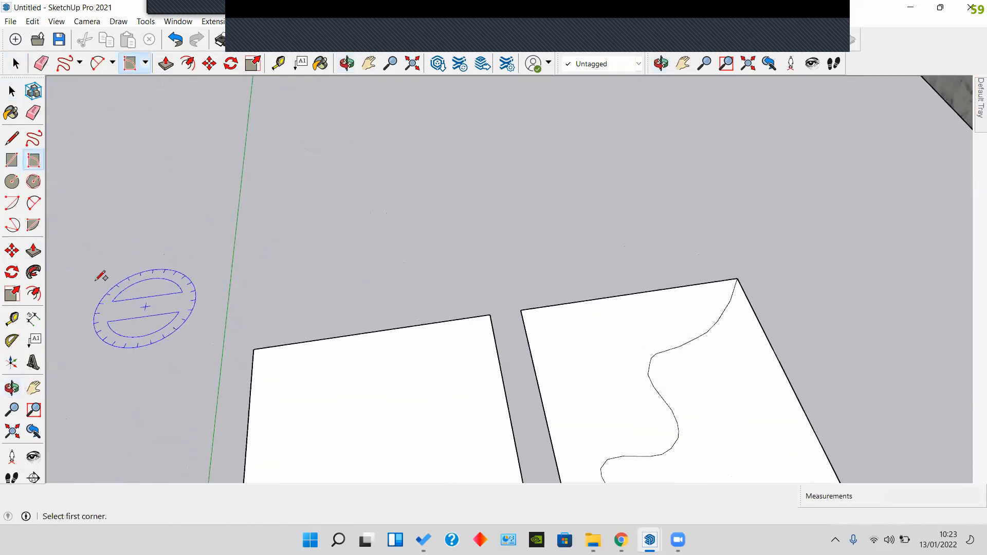
{"action": "middle_click_drag", "start_coordinate": [308, 341], "coordinate": [486, 357]}
{"action": "scroll", "coordinate": [538, 342], "scroll_direction": "up", "scroll_amount": 3}
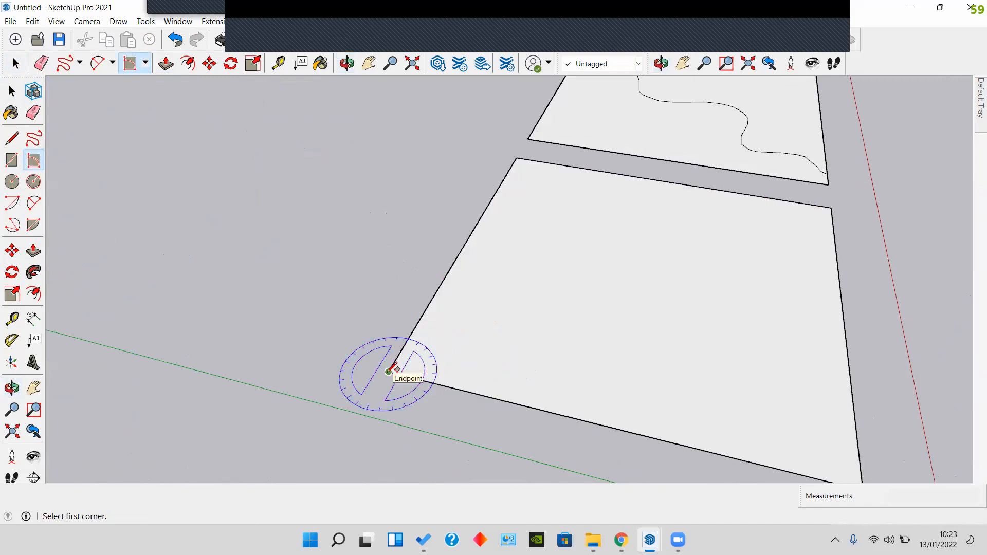
{"action": "left_click", "coordinate": [389, 370]}
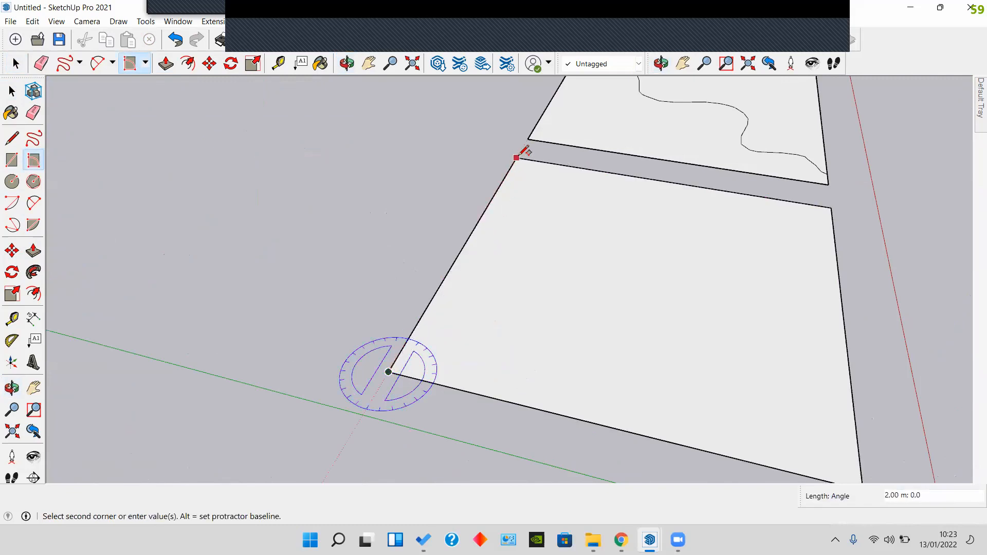
{"action": "left_click", "coordinate": [517, 157]}
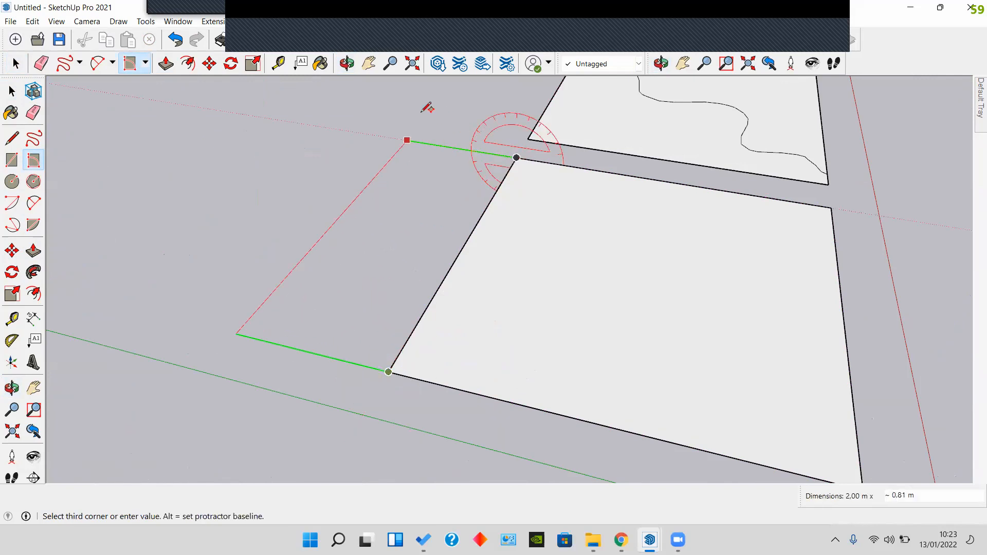
{"action": "middle_click_drag", "start_coordinate": [430, 180], "coordinate": [482, 103]}
{"action": "middle_click_drag", "start_coordinate": [385, 125], "coordinate": [397, 148]}
{"action": "scroll", "coordinate": [465, 189], "scroll_direction": "down", "scroll_amount": 3}
{"action": "middle_click_drag", "start_coordinate": [466, 190], "coordinate": [489, 235]}
{"action": "middle_click_drag", "start_coordinate": [414, 193], "coordinate": [421, 232]}
{"action": "key", "text": "space"}
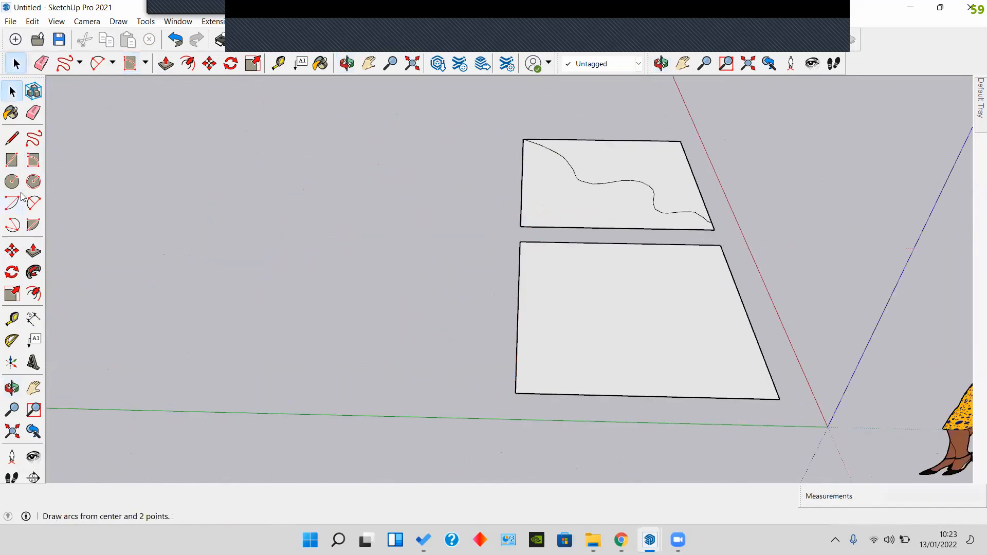
Step: Draw a Rotated Rectangle 2 m wide and tilted 30° up from the side edge of the larger flat rectangle
{"action": "left_click", "coordinate": [33, 160]}
{"action": "left_click", "coordinate": [515, 393]}
{"action": "left_click", "coordinate": [520, 242]}
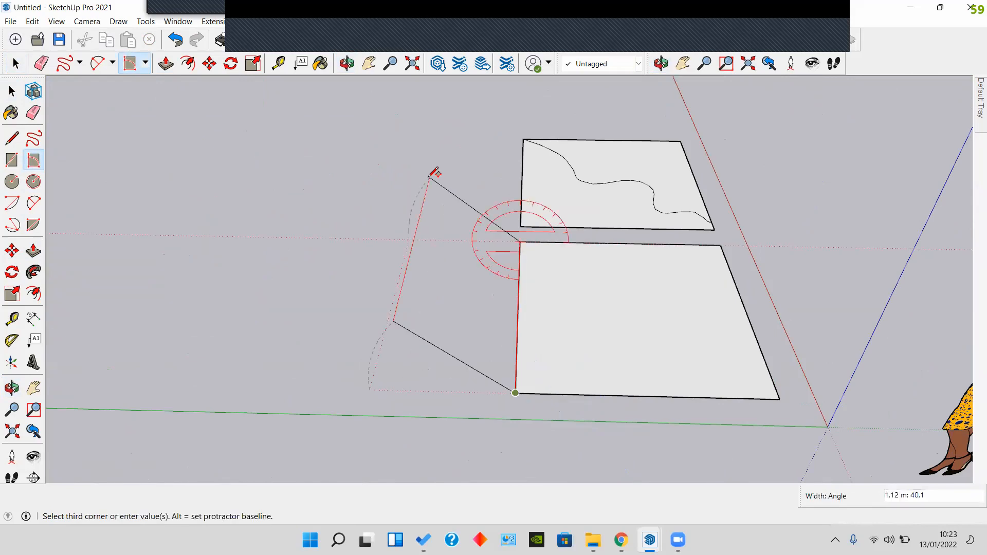
{"action": "middle_click_drag", "start_coordinate": [412, 205], "coordinate": [428, 187]}
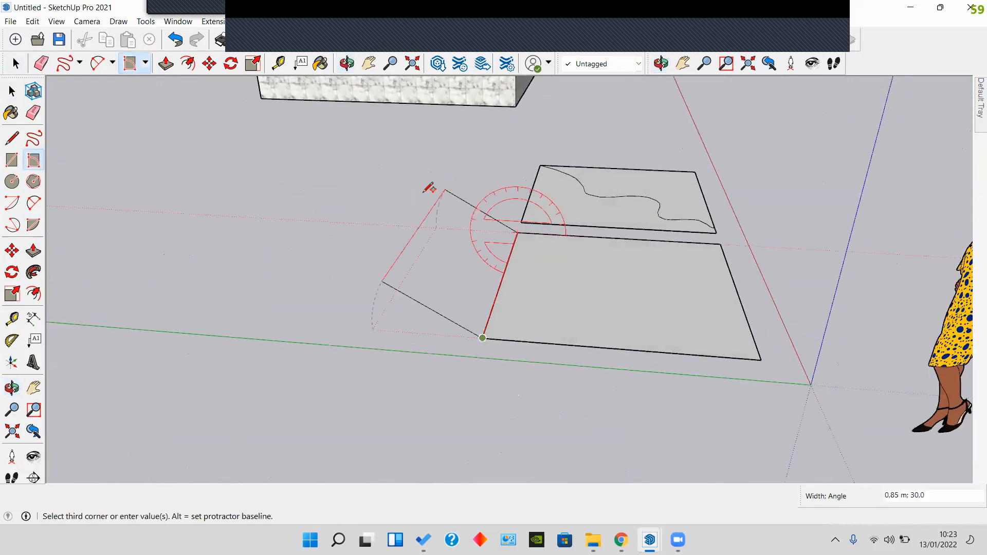
{"action": "scroll", "coordinate": [434, 185], "scroll_direction": "up", "scroll_amount": 2}
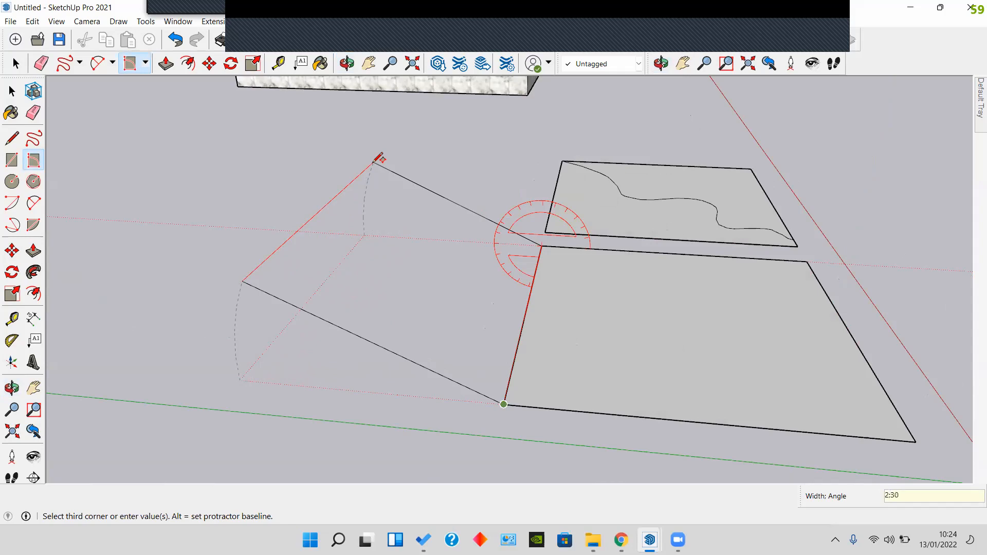
{"action": "key", "text": "Return"}
{"action": "middle_click_drag", "start_coordinate": [478, 216], "coordinate": [460, 327]}
{"action": "scroll", "coordinate": [514, 264], "scroll_direction": "down", "scroll_amount": 5}
{"action": "key", "text": "space"}
{"action": "mouse_move", "coordinate": [527, 277]}
{"action": "middle_mouse_down"}
{"action": "mouse_move", "coordinate": [548, 386]}
{"action": "mouse_move", "coordinate": [588, 295]}
{"action": "mouse_move", "coordinate": [700, 194]}
{"action": "mouse_move", "coordinate": [535, 288]}
{"action": "middle_mouse_up"}
{"action": "scroll", "coordinate": [588, 295], "scroll_direction": "up", "scroll_amount": 3}
{"action": "scroll", "coordinate": [536, 291], "scroll_direction": "down", "scroll_amount": 2}
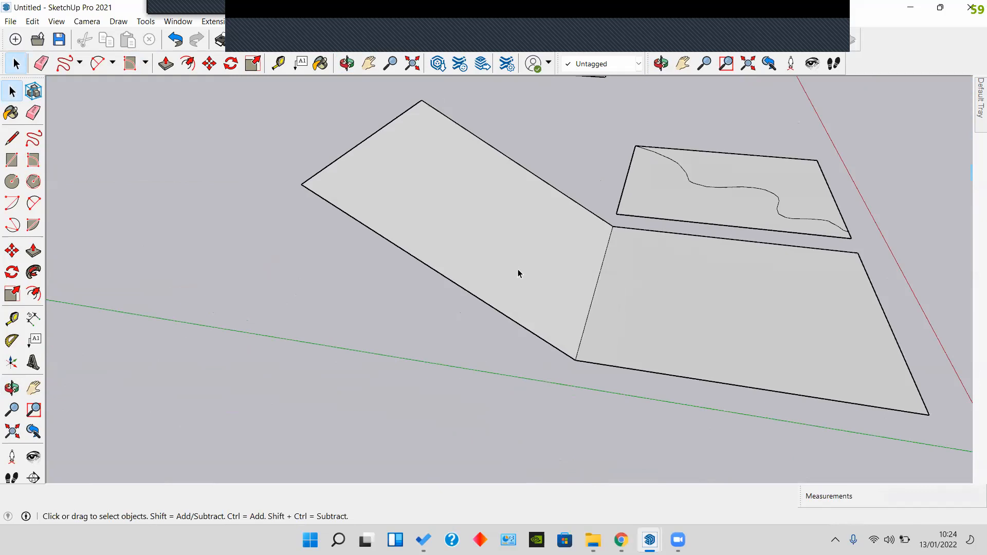
{"action": "middle_click_drag", "start_coordinate": [513, 266], "coordinate": [44, 163]}
{"action": "scroll", "coordinate": [421, 306], "scroll_direction": "up", "scroll_amount": 2}
{"action": "left_click", "coordinate": [33, 160]}
{"action": "middle_click_drag", "start_coordinate": [591, 316], "coordinate": [443, 269]}
{"action": "key", "text": "space"}
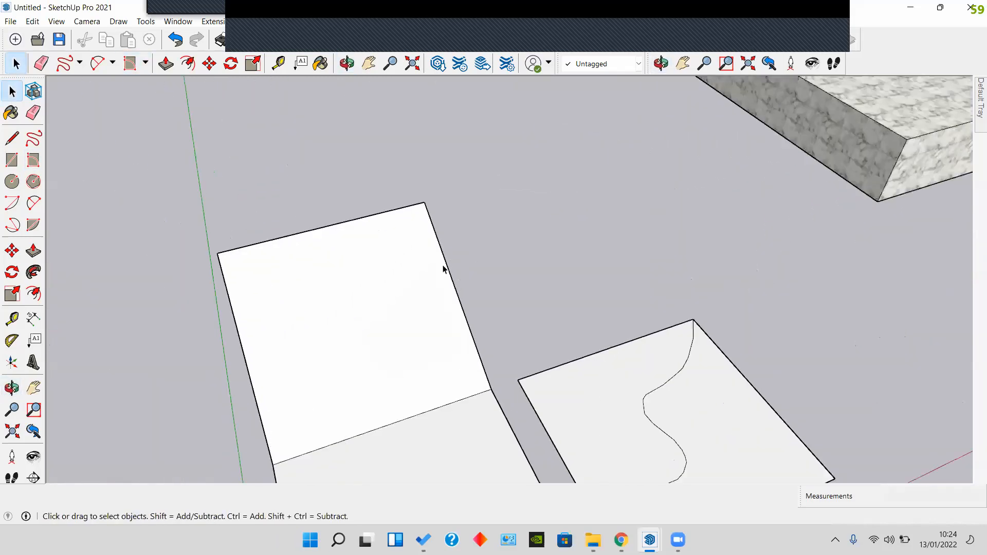
Step: Draw a 24-sided circle of about 0.96 m radius on the ground beside the tilted rectangle, and undo it
{"action": "left_click", "coordinate": [13, 184]}
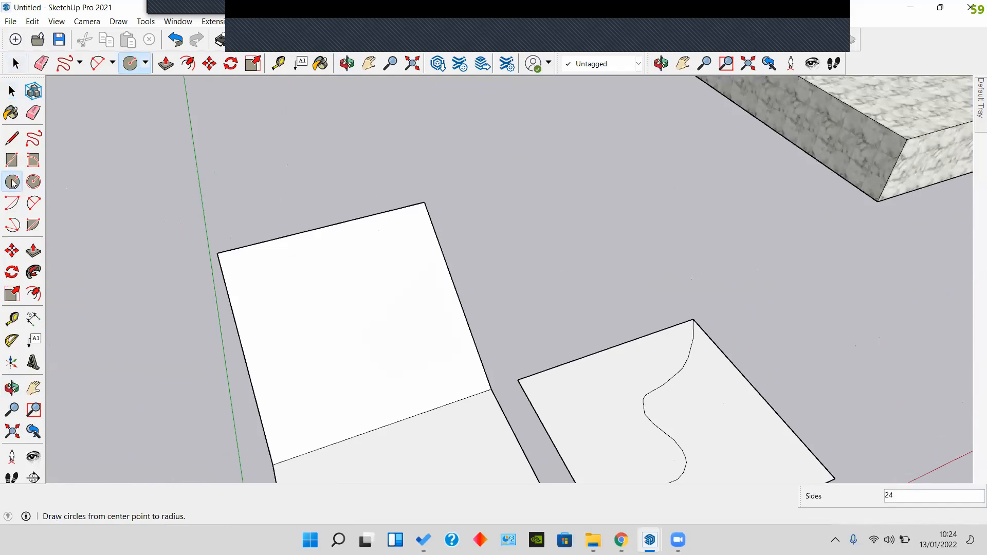
{"action": "scroll", "coordinate": [488, 295], "scroll_direction": "up", "scroll_amount": 8}
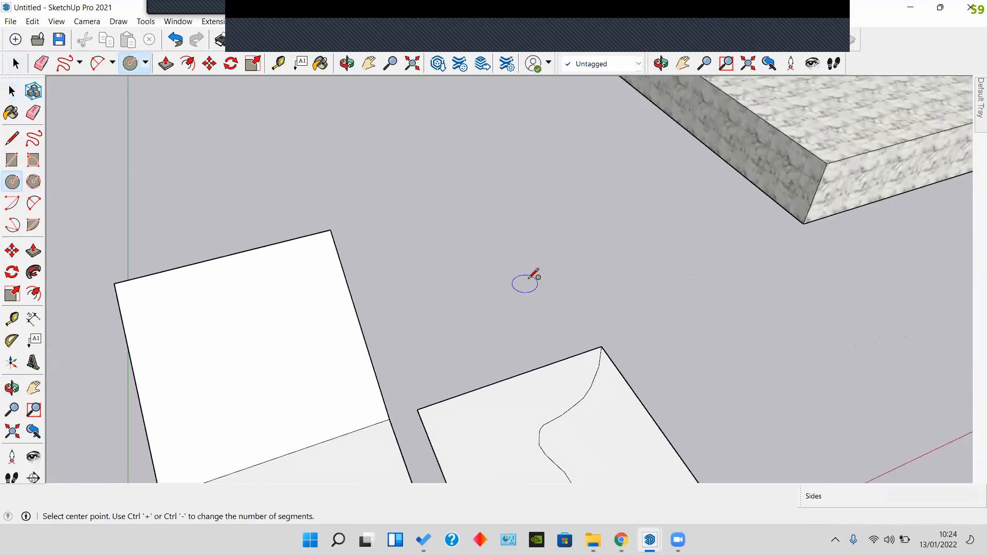
{"action": "scroll", "coordinate": [455, 311], "scroll_direction": "down", "scroll_amount": 1}
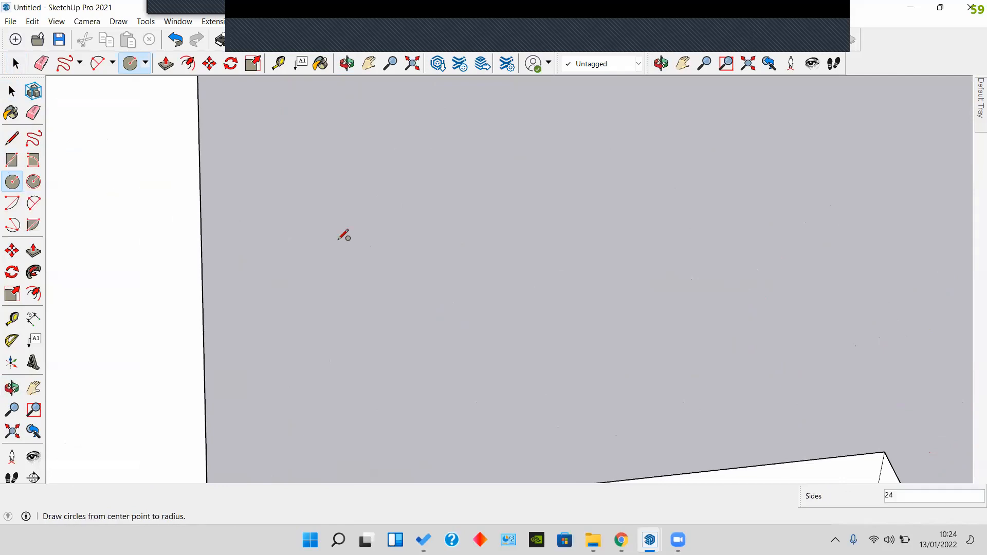
{"action": "scroll", "coordinate": [520, 266], "scroll_direction": "down", "scroll_amount": 1}
{"action": "left_click", "coordinate": [13, 181]}
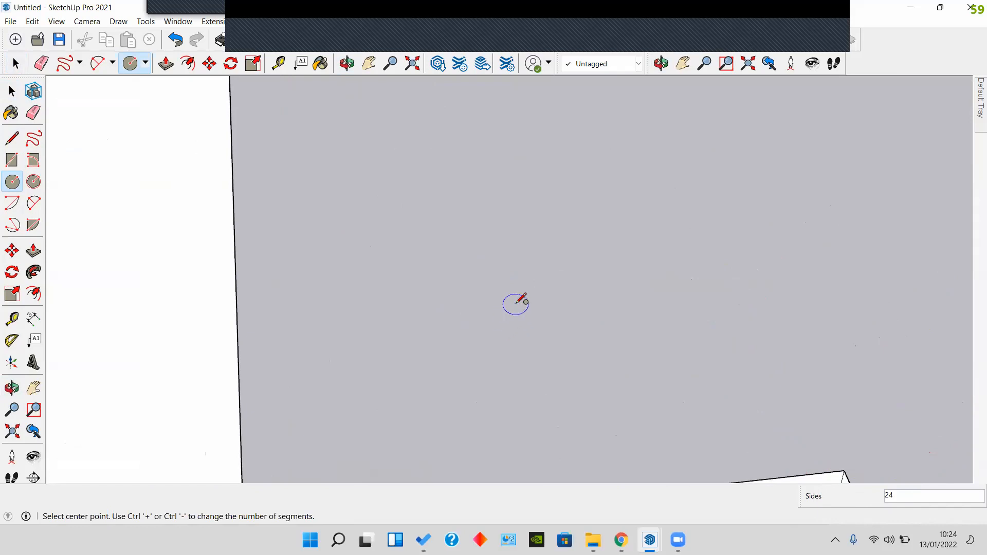
{"action": "left_click", "coordinate": [516, 303]}
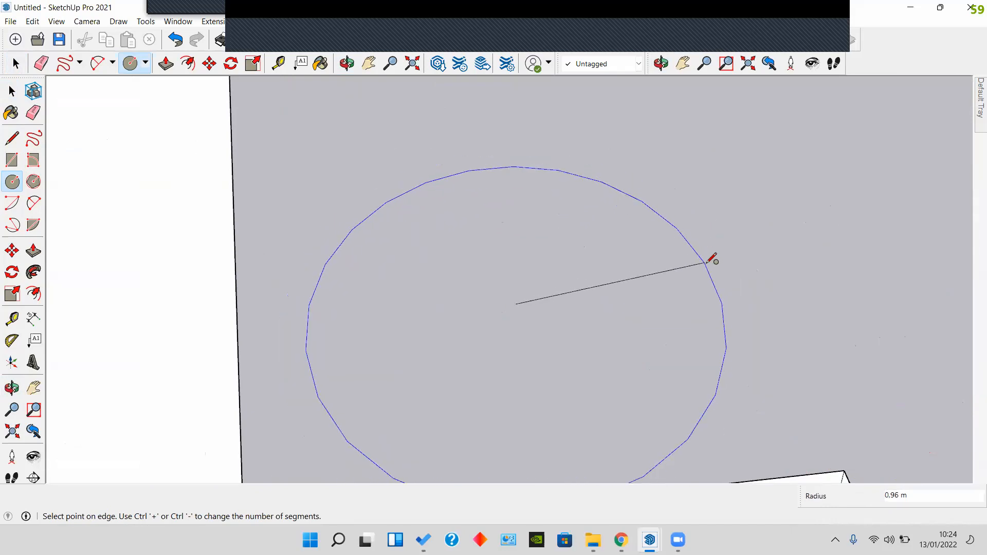
{"action": "left_click", "coordinate": [712, 258]}
{"action": "mouse_move", "coordinate": [712, 259]}
{"action": "middle_mouse_down"}
{"action": "mouse_move", "coordinate": [681, 265]}
{"action": "mouse_move", "coordinate": [705, 256]}
{"action": "middle_mouse_up"}
{"action": "key", "text": "space"}
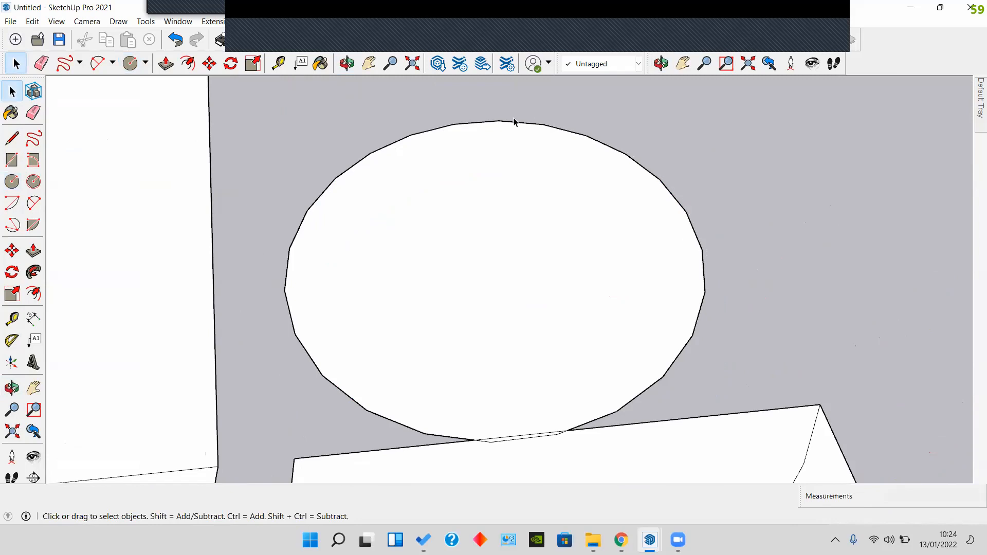
{"action": "middle_click_drag", "start_coordinate": [491, 209], "coordinate": [495, 267]}
{"action": "key", "text": "ctrl+z"}
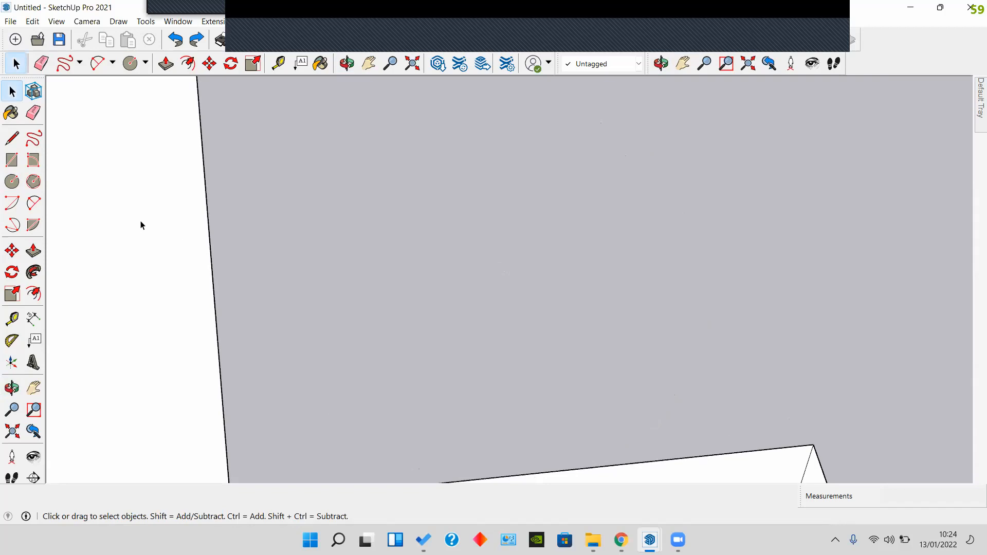
Step: Draw a 100-sided circle of about 0.88 m radius on the ground beside the tilted rectangle
{"action": "left_click", "coordinate": [12, 181]}
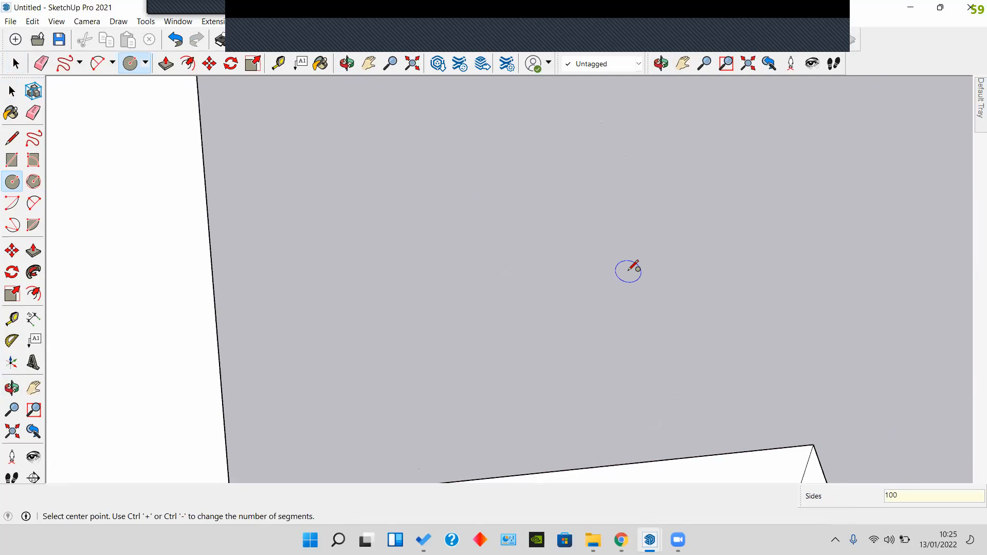
{"action": "left_click", "coordinate": [505, 244]}
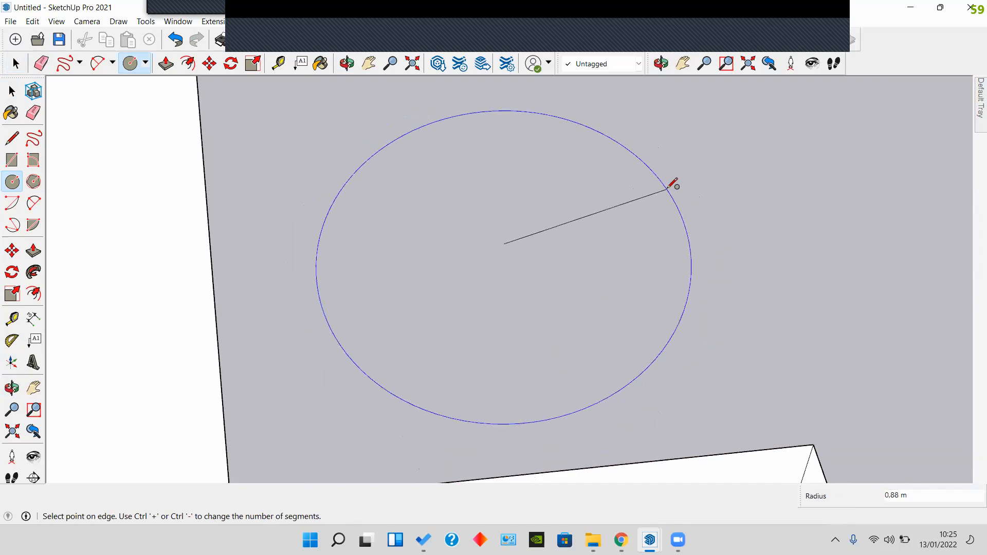
{"action": "left_click", "coordinate": [672, 184]}
{"action": "middle_click_drag", "start_coordinate": [520, 247], "coordinate": [127, 229]}
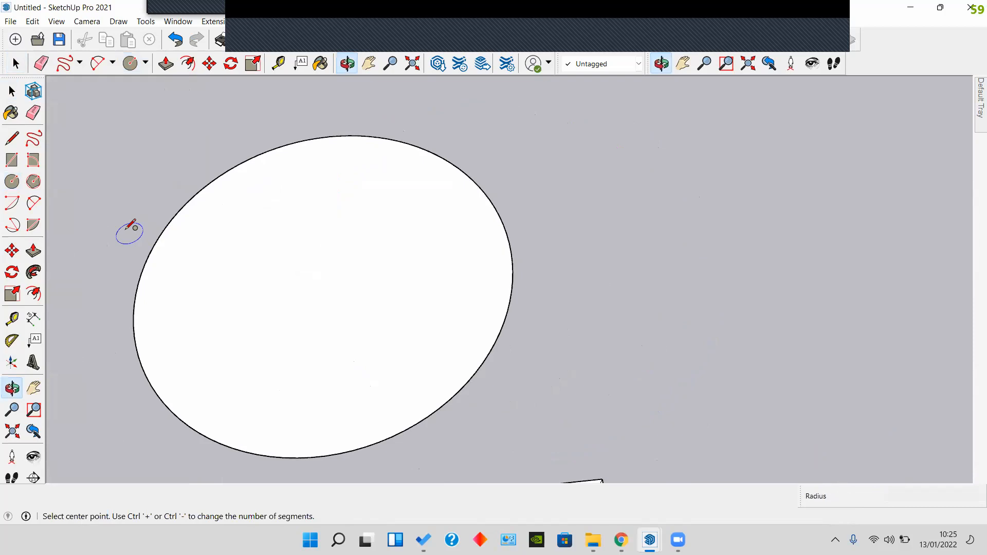
Step: Draw a slightly smaller 24-sided circle on the ground next to the 100-sided one
{"action": "left_click", "coordinate": [8, 185]}
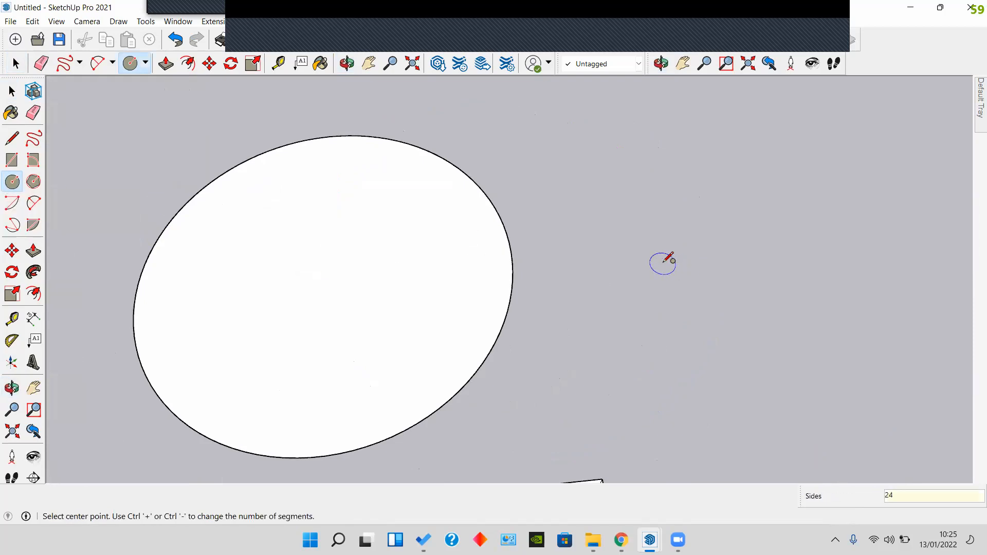
{"action": "middle_click_drag", "start_coordinate": [667, 260], "coordinate": [516, 282]}
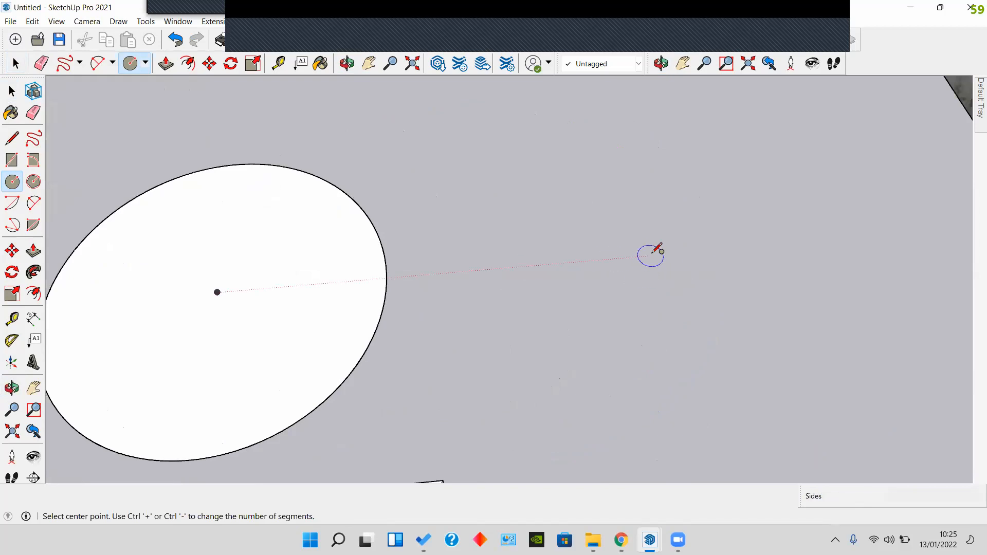
{"action": "left_click", "coordinate": [671, 252]}
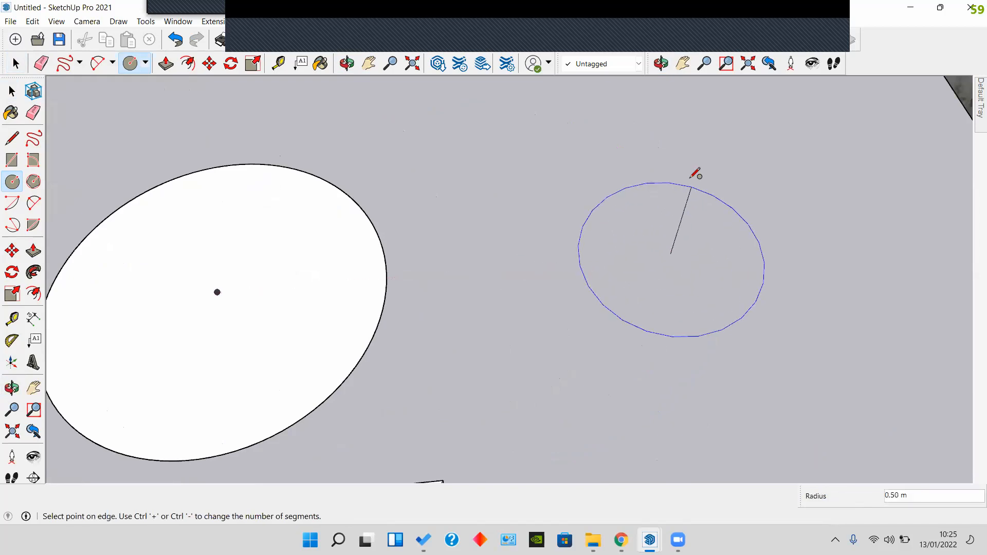
{"action": "left_click", "coordinate": [694, 141]}
{"action": "middle_click_drag", "start_coordinate": [633, 229], "coordinate": [732, 214]}
{"action": "key", "text": "space"}
Step: Compare the edge smoothness of the 100-sided and 24-sided circles from near and far
{"action": "scroll", "coordinate": [685, 281], "scroll_direction": "down", "scroll_amount": 3}
{"action": "scroll", "coordinate": [686, 282], "scroll_direction": "up", "scroll_amount": 3}
{"action": "scroll", "coordinate": [686, 281], "scroll_direction": "down", "scroll_amount": 5}
{"action": "scroll", "coordinate": [660, 260], "scroll_direction": "up", "scroll_amount": 5}
{"action": "scroll", "coordinate": [590, 270], "scroll_direction": "down", "scroll_amount": 3}
{"action": "middle_click_drag", "start_coordinate": [590, 270], "coordinate": [262, 349]}
{"action": "scroll", "coordinate": [680, 270], "scroll_direction": "up", "scroll_amount": 3}
{"action": "scroll", "coordinate": [480, 267], "scroll_direction": "down", "scroll_amount": 2}
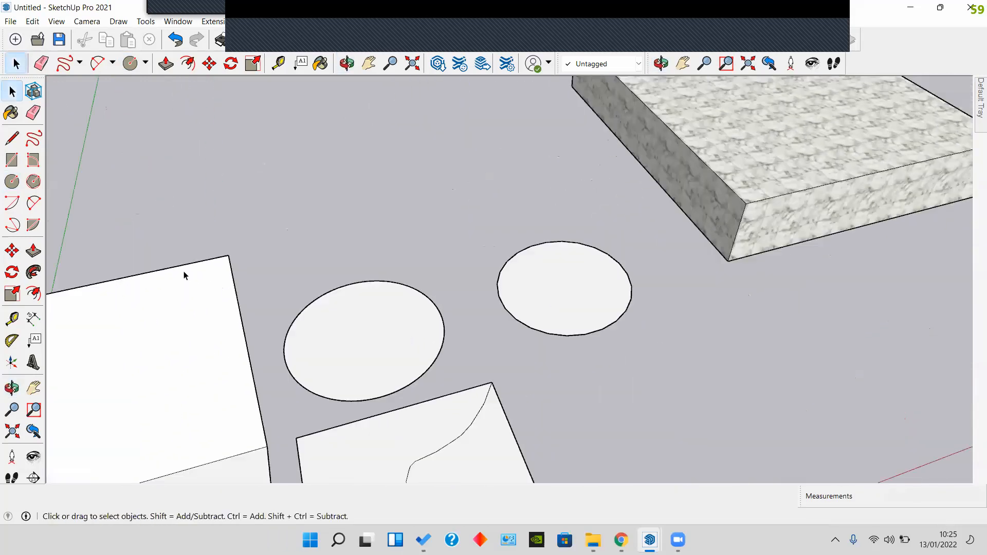
{"action": "left_click", "coordinate": [32, 180]}
{"action": "middle_click_drag", "start_coordinate": [355, 295], "coordinate": [577, 285]}
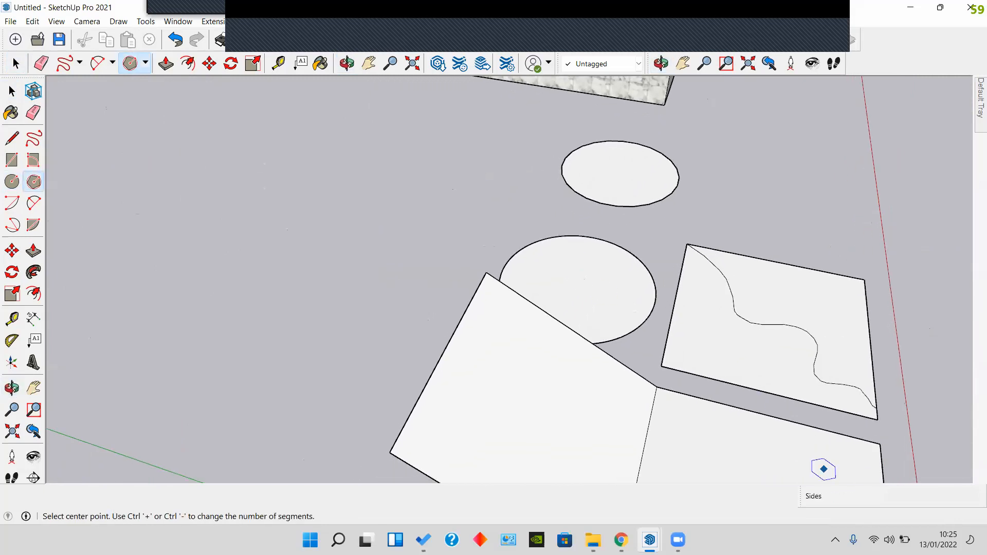
{"action": "key", "text": "space"}
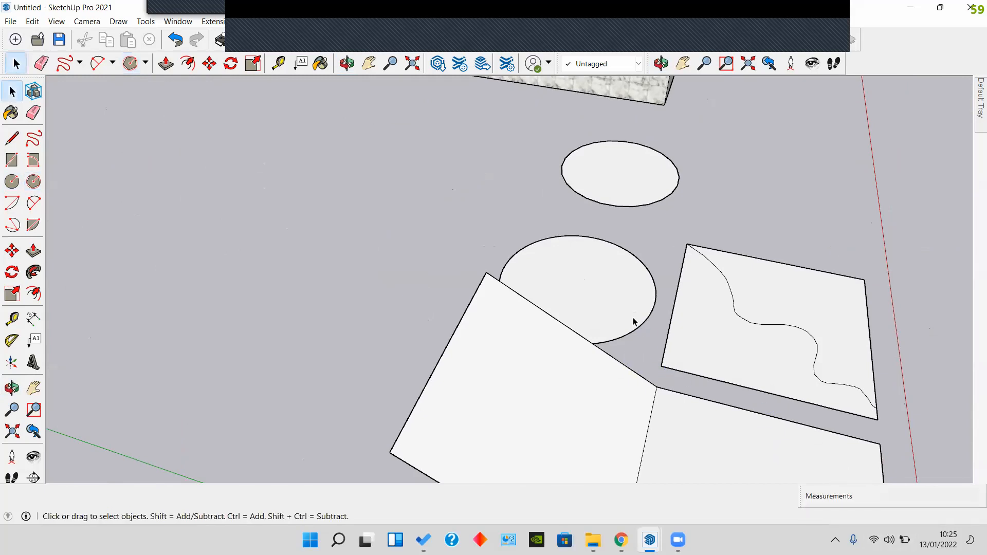
{"action": "middle_click_drag", "start_coordinate": [643, 301], "coordinate": [420, 291]}
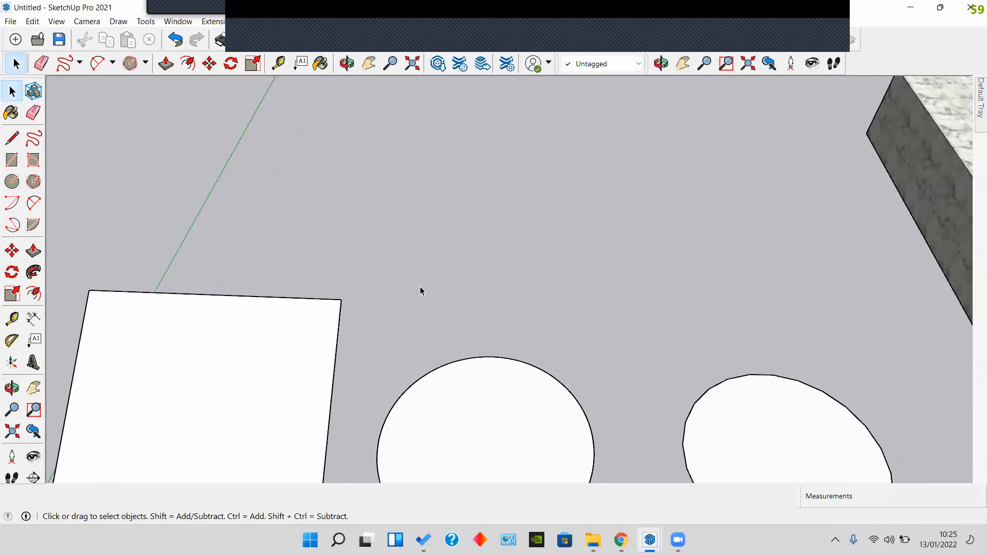
Step: Draw a circle with a 1 m radius on the open ground beyond the 100-sided circle
{"action": "left_click", "coordinate": [11, 181]}
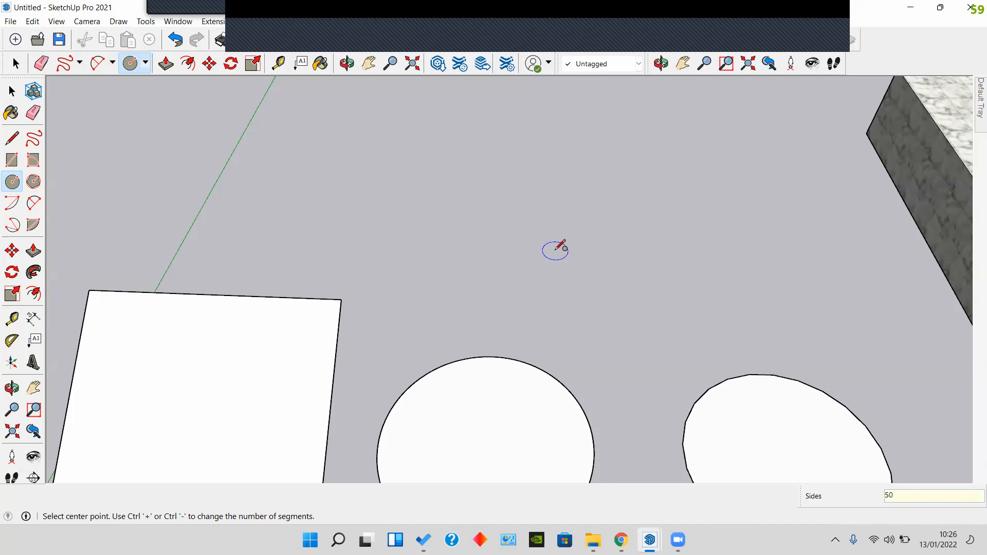
{"action": "left_click", "coordinate": [525, 229]}
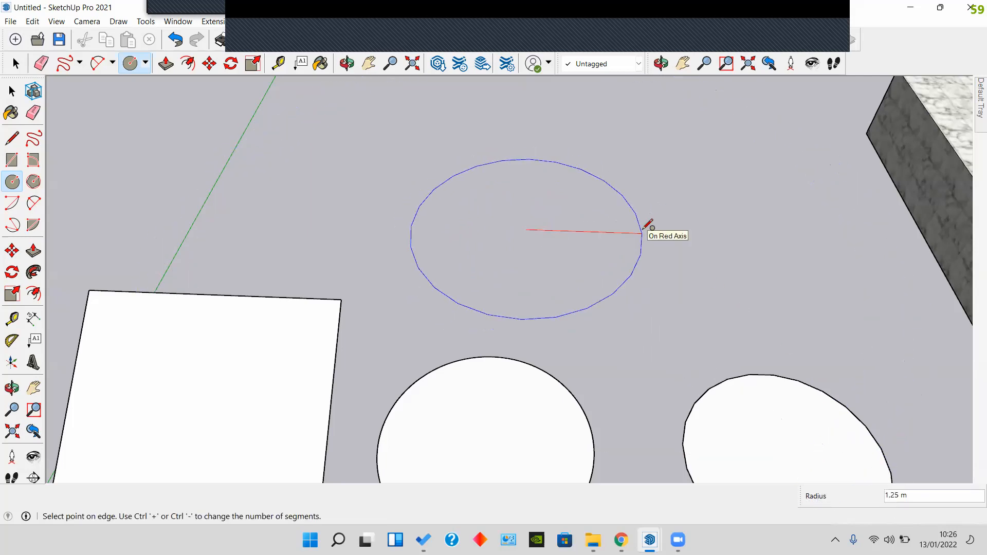
{"action": "key", "text": "Return"}
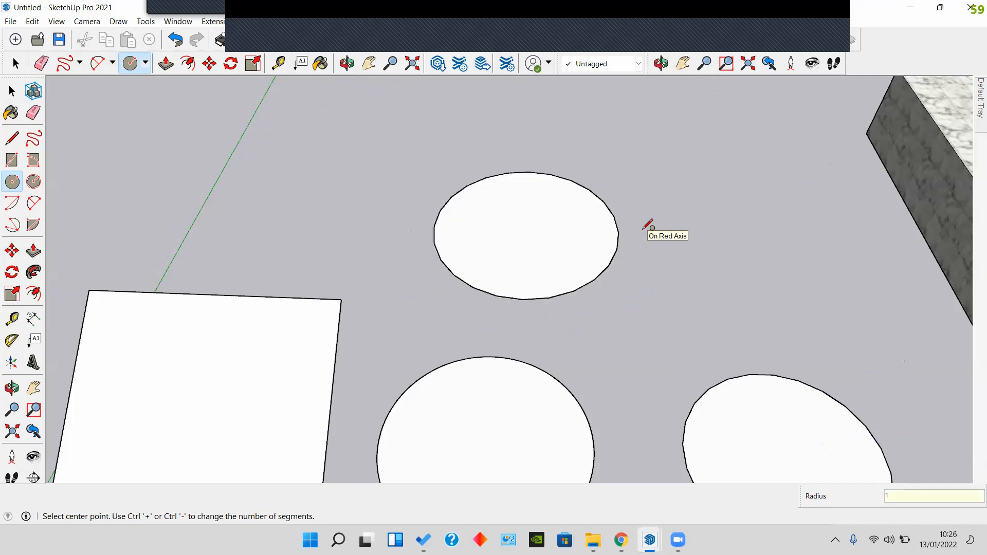
{"action": "middle_click_drag", "start_coordinate": [568, 215], "coordinate": [448, 285]}
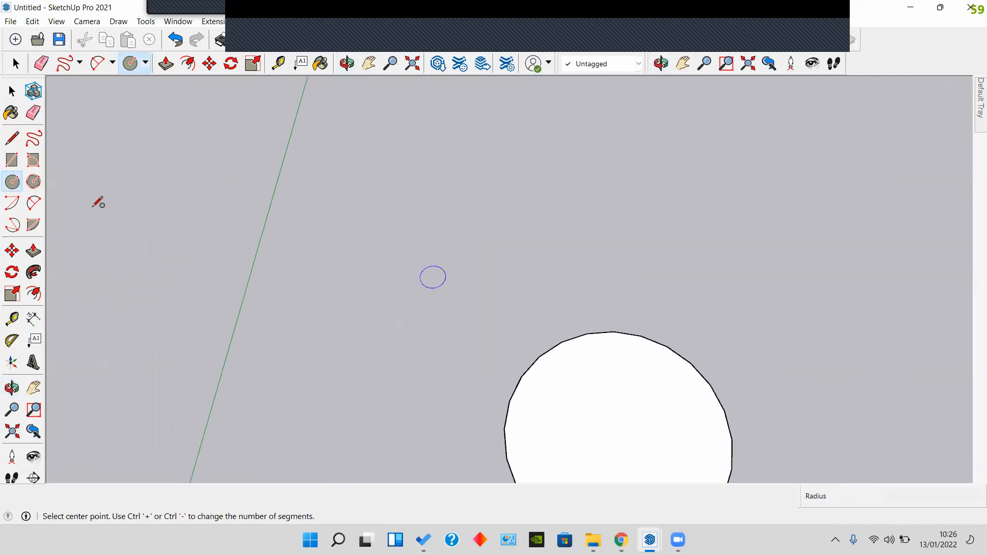
{"action": "left_click", "coordinate": [17, 184]}
{"action": "left_click", "coordinate": [396, 225]}
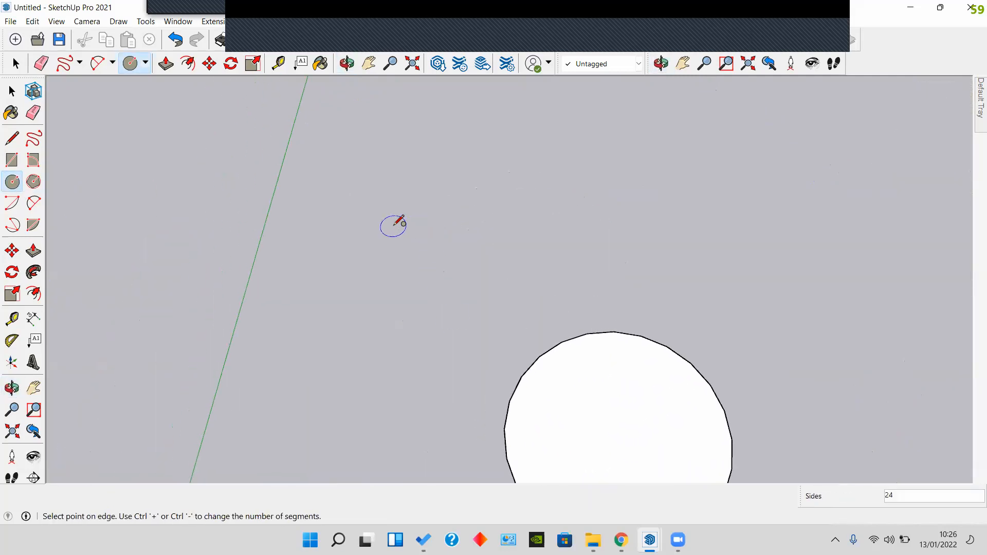
{"action": "key", "text": "space"}
Step: Try to set the number of sides for a new circle to 1000
{"action": "left_click", "coordinate": [15, 179]}
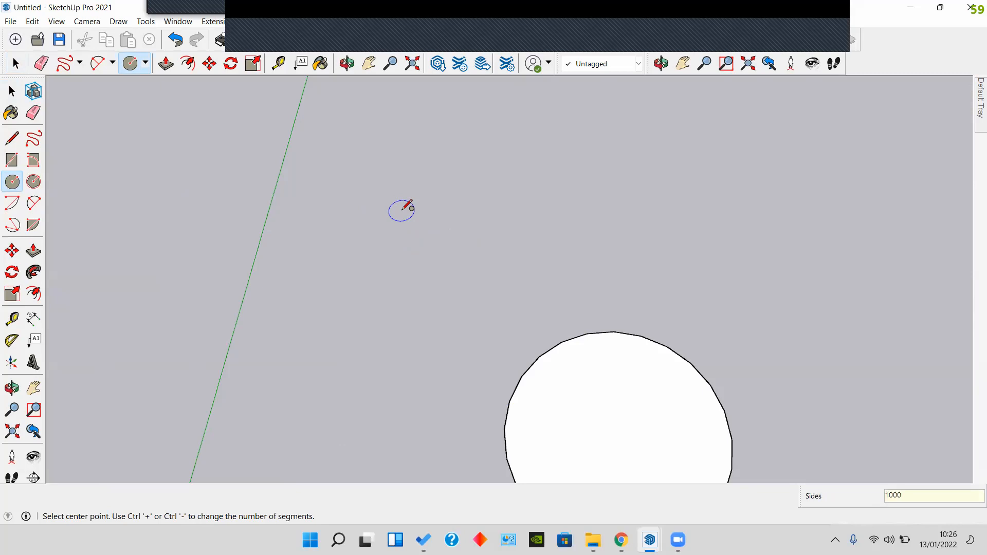
{"action": "type", "text": "1000"}
{"action": "key", "text": "Return"}
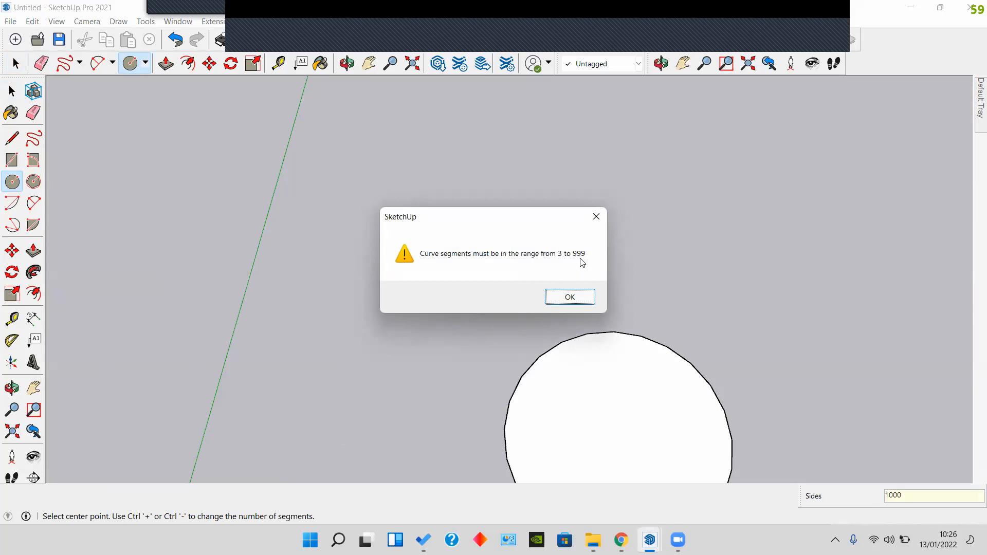
{"action": "left_click", "coordinate": [598, 221]}
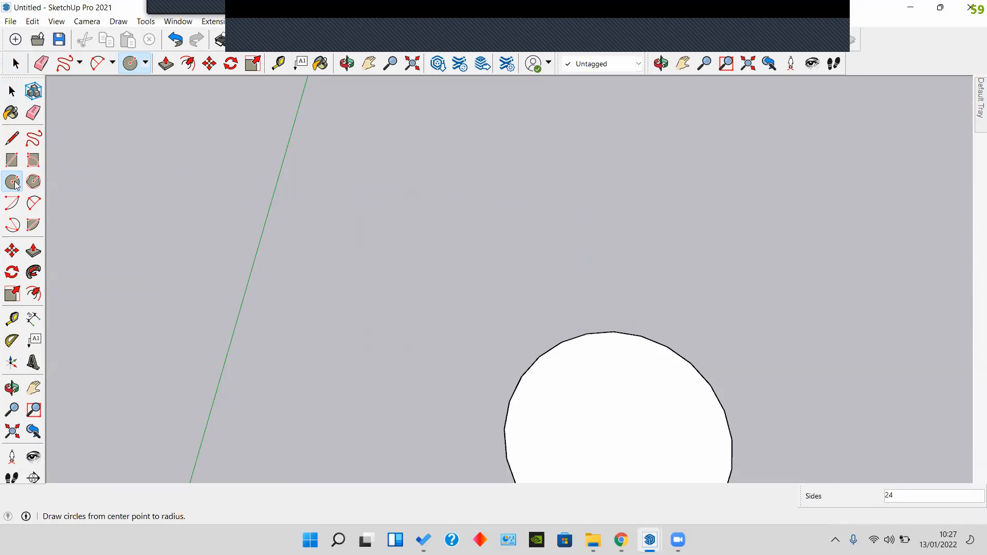
{"action": "scroll", "coordinate": [388, 248], "scroll_direction": "up", "scroll_amount": 1}
{"action": "left_click", "coordinate": [390, 249]}
{"action": "key", "text": "space"}
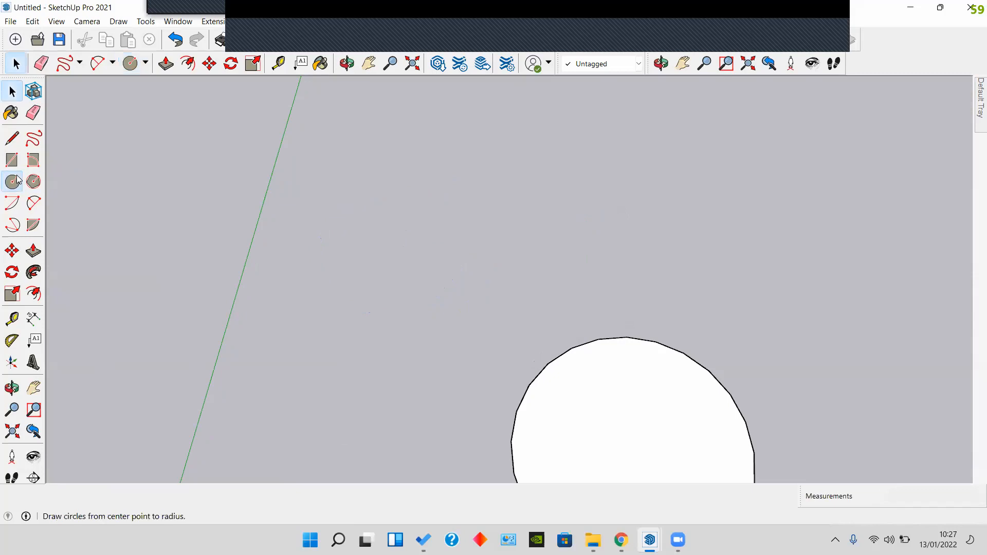
Step: Draw a large, smooth many-sided circle on the ground that reaches the edge of the 1 m radius circle
{"action": "left_click", "coordinate": [13, 182]}
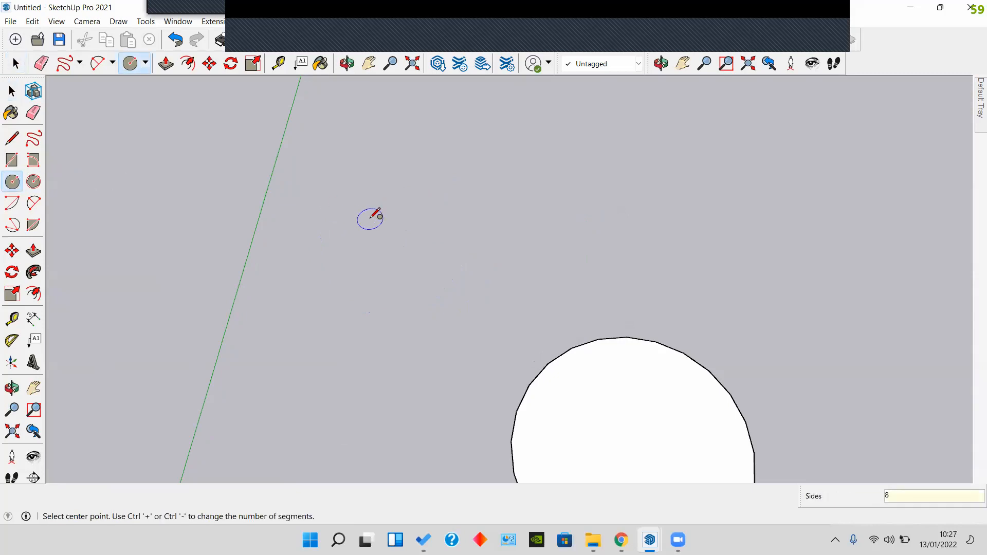
{"action": "left_click", "coordinate": [397, 238]}
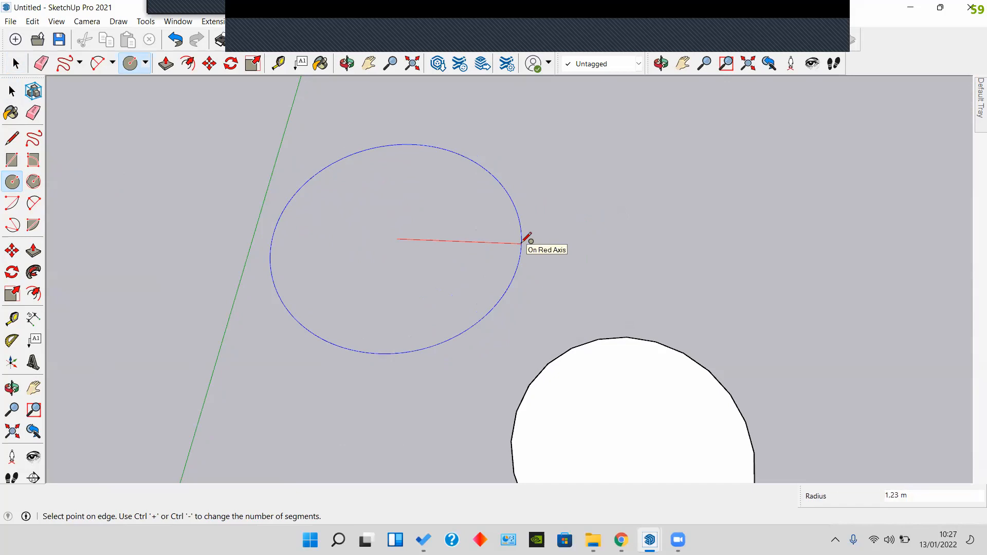
{"action": "left_click", "coordinate": [525, 238]}
Step: Examine the large circle's edge against the coarser circles from several views, and select its face
{"action": "scroll", "coordinate": [525, 238], "scroll_direction": "up", "scroll_amount": 3}
{"action": "scroll", "coordinate": [496, 352], "scroll_direction": "down", "scroll_amount": 1}
{"action": "middle_click_drag", "start_coordinate": [496, 353], "coordinate": [516, 391]}
{"action": "scroll", "coordinate": [561, 286], "scroll_direction": "up", "scroll_amount": 2}
{"action": "scroll", "coordinate": [564, 284], "scroll_direction": "down", "scroll_amount": 4}
{"action": "middle_click_drag", "start_coordinate": [516, 390], "coordinate": [512, 128]}
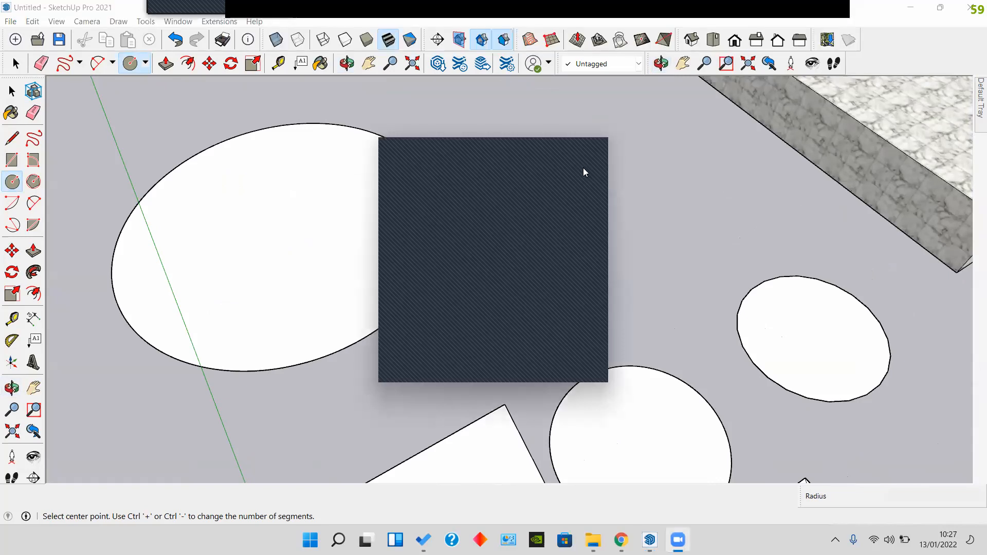
{"action": "middle_click_drag", "start_coordinate": [489, 249], "coordinate": [424, 285]}
{"action": "key", "text": "space"}
{"action": "left_click", "coordinate": [424, 285]}
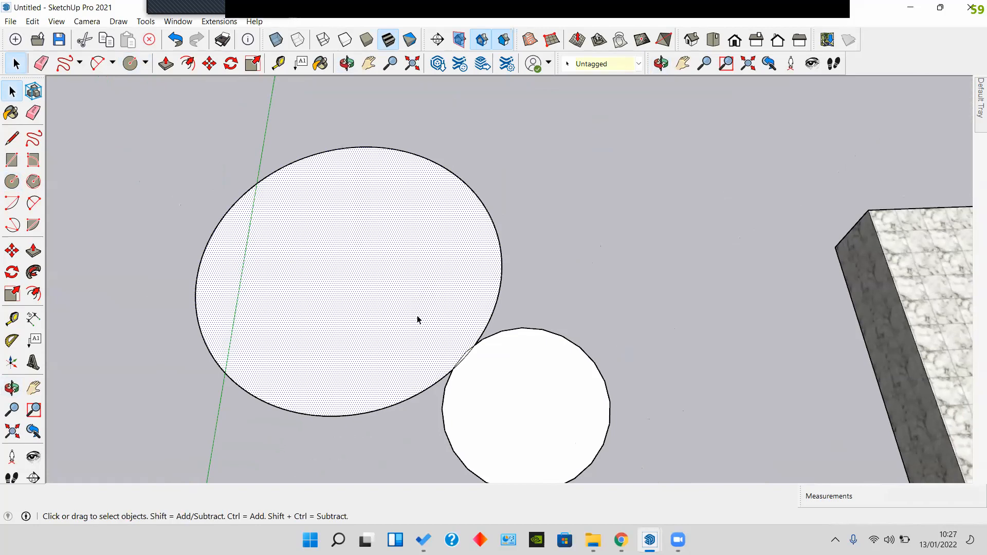
Step: Draw a 400-sided circle on the open ground beyond the large 800-sided circle
{"action": "scroll", "coordinate": [425, 315], "scroll_direction": "up", "scroll_amount": 2}
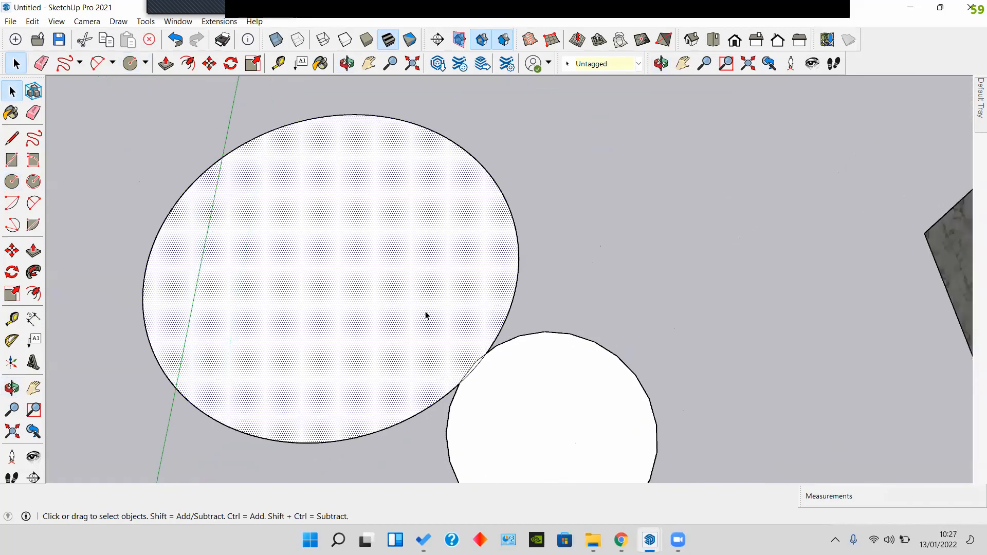
{"action": "left_click", "coordinate": [13, 182]}
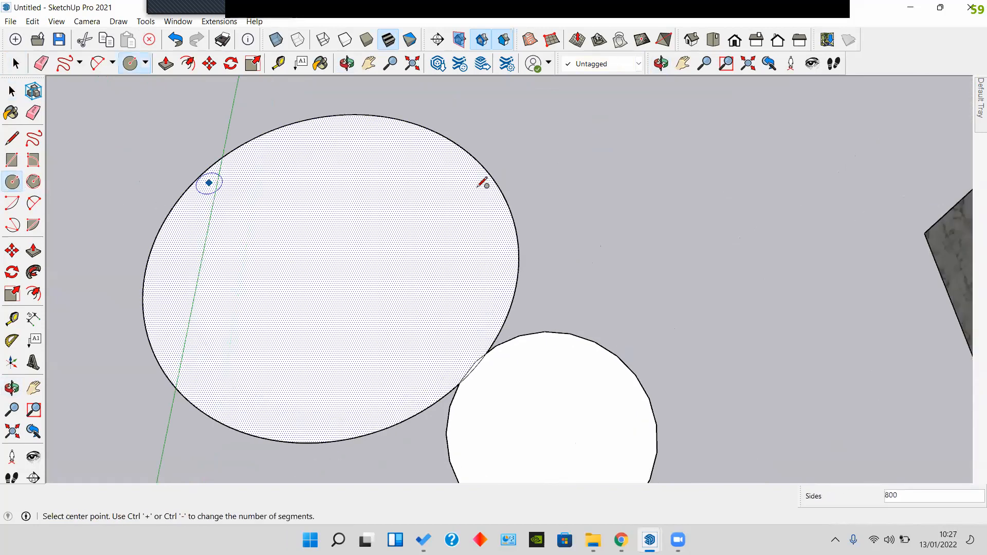
{"action": "key", "text": "space"}
{"action": "middle_click_drag", "start_coordinate": [542, 232], "coordinate": [329, 396], "text": "shift"}
{"action": "middle_click_drag", "start_coordinate": [366, 198], "coordinate": [348, 273], "text": "shift"}
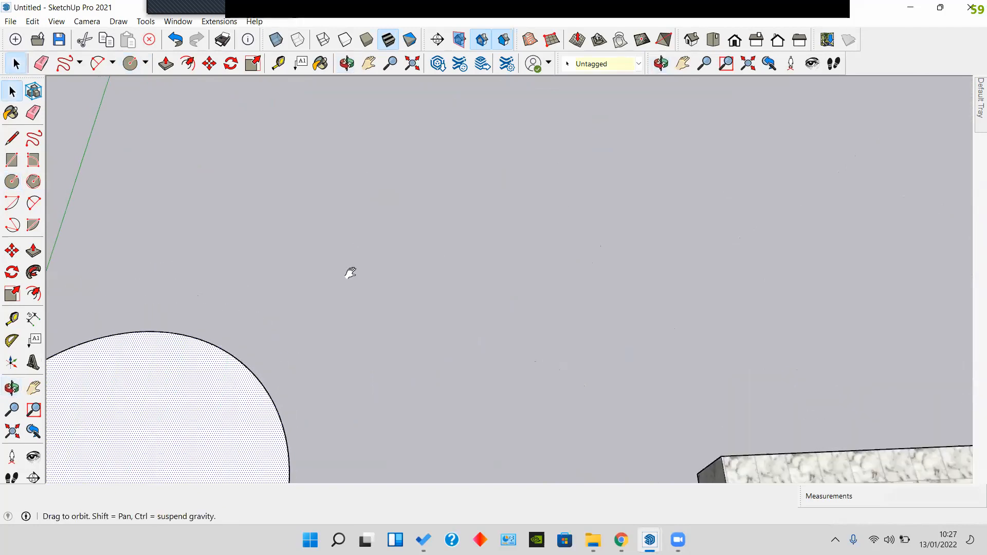
{"action": "left_click", "coordinate": [12, 184]}
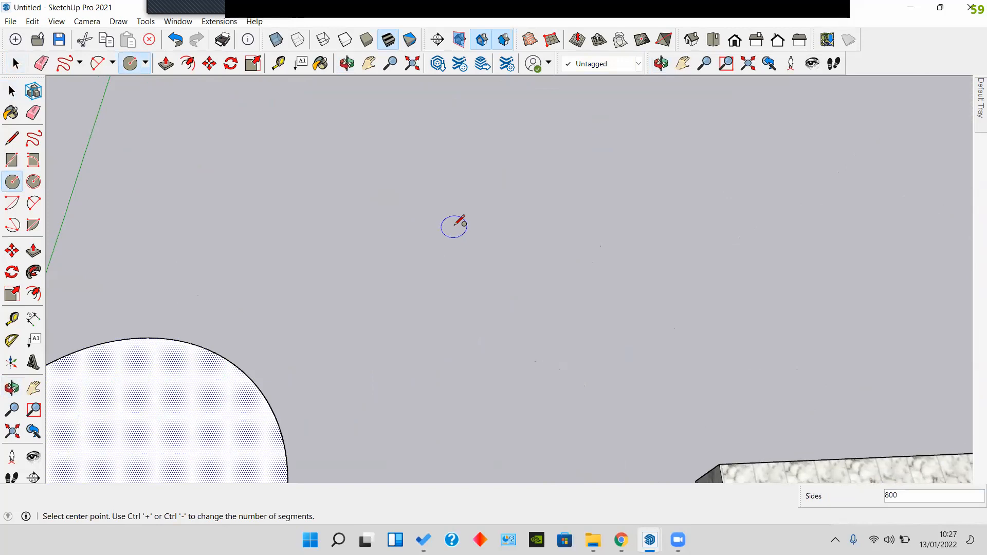
{"action": "type", "text": "4"}
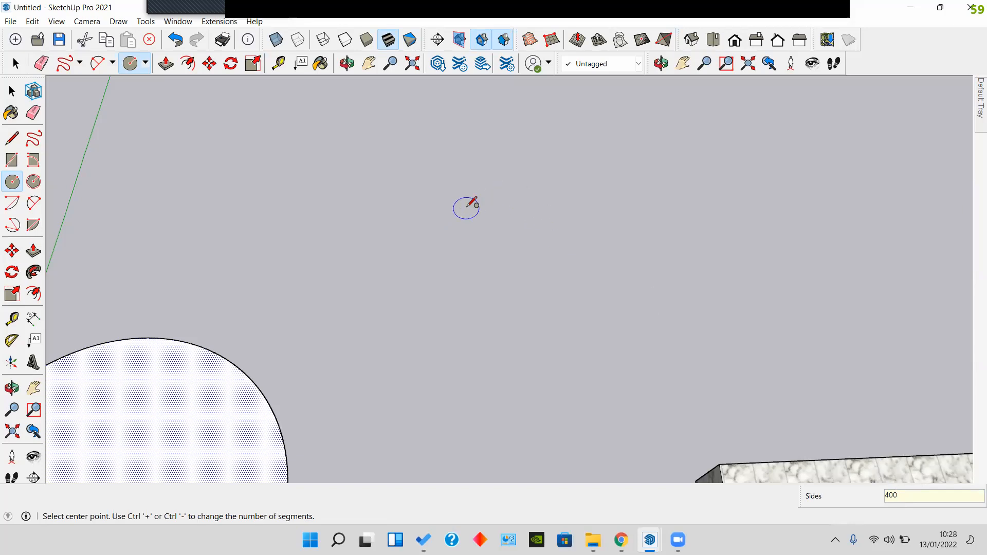
{"action": "left_click", "coordinate": [459, 232]}
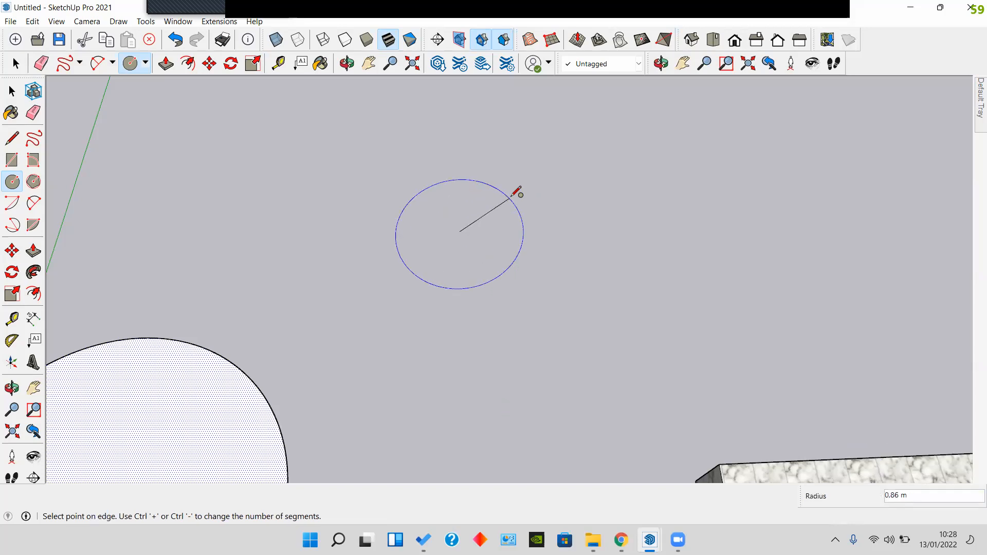
{"action": "left_click", "coordinate": [533, 182]}
{"action": "key", "text": "space"}
Step: Examine the smoothness of the 400-sided circle from several views, comparing it with the larger and coarser circles
{"action": "scroll", "coordinate": [514, 200], "scroll_direction": "up", "scroll_amount": 2}
{"action": "scroll", "coordinate": [514, 200], "scroll_direction": "down", "scroll_amount": 3}
{"action": "middle_click_drag", "start_coordinate": [489, 236], "coordinate": [563, 146], "text": "shift"}
{"action": "scroll", "coordinate": [516, 264], "scroll_direction": "up", "scroll_amount": 2}
{"action": "left_click", "coordinate": [528, 256]}
{"action": "middle_click_drag", "start_coordinate": [454, 339], "coordinate": [485, 336]}
{"action": "scroll", "coordinate": [534, 240], "scroll_direction": "down", "scroll_amount": 2}
{"action": "scroll", "coordinate": [504, 218], "scroll_direction": "up", "scroll_amount": 4}
{"action": "scroll", "coordinate": [476, 291], "scroll_direction": "down", "scroll_amount": 2}
{"action": "middle_click_drag", "start_coordinate": [387, 232], "coordinate": [435, 216], "text": "shift"}
{"action": "middle_click_drag", "start_coordinate": [497, 199], "coordinate": [485, 285], "text": "shift"}
{"action": "scroll", "coordinate": [441, 269], "scroll_direction": "down", "scroll_amount": 2}
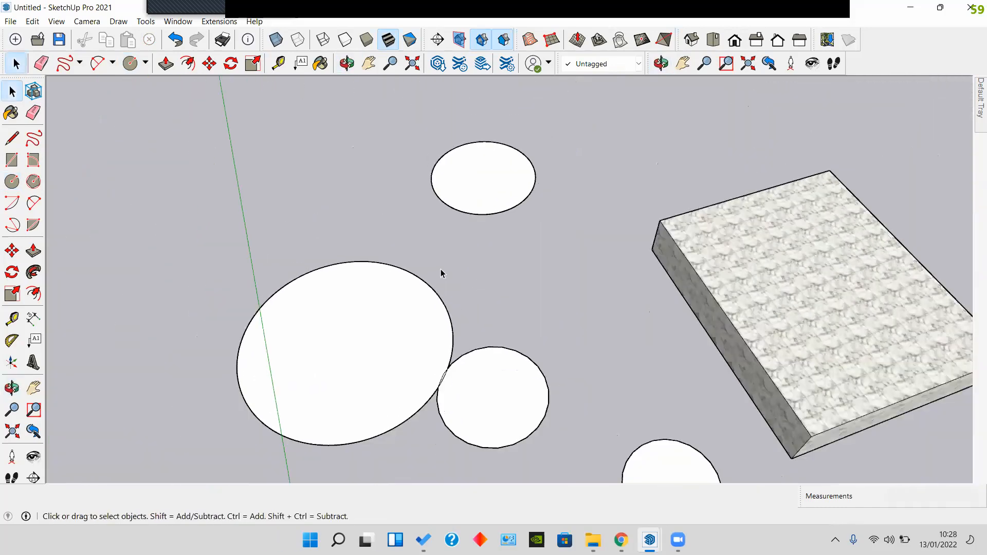
{"action": "middle_click_drag", "start_coordinate": [463, 215], "coordinate": [485, 285], "text": "shift"}
{"action": "middle_click_drag", "start_coordinate": [363, 291], "coordinate": [416, 250], "text": "shift"}
{"action": "scroll", "coordinate": [415, 254], "scroll_direction": "up", "scroll_amount": 1}
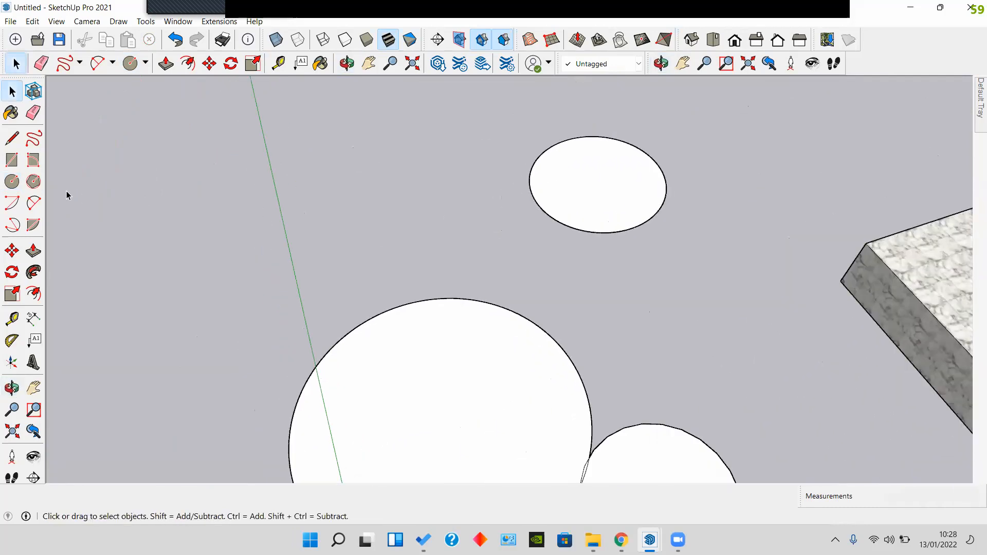
{"action": "left_click", "coordinate": [37, 183]}
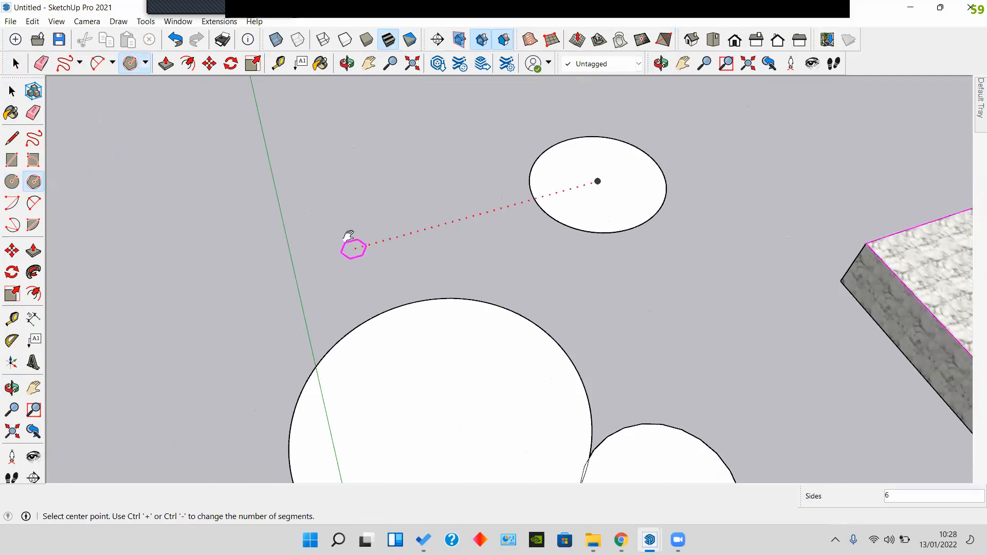
{"action": "middle_click_drag", "start_coordinate": [348, 242], "coordinate": [366, 267], "text": "shift"}
{"action": "key", "text": "space"}
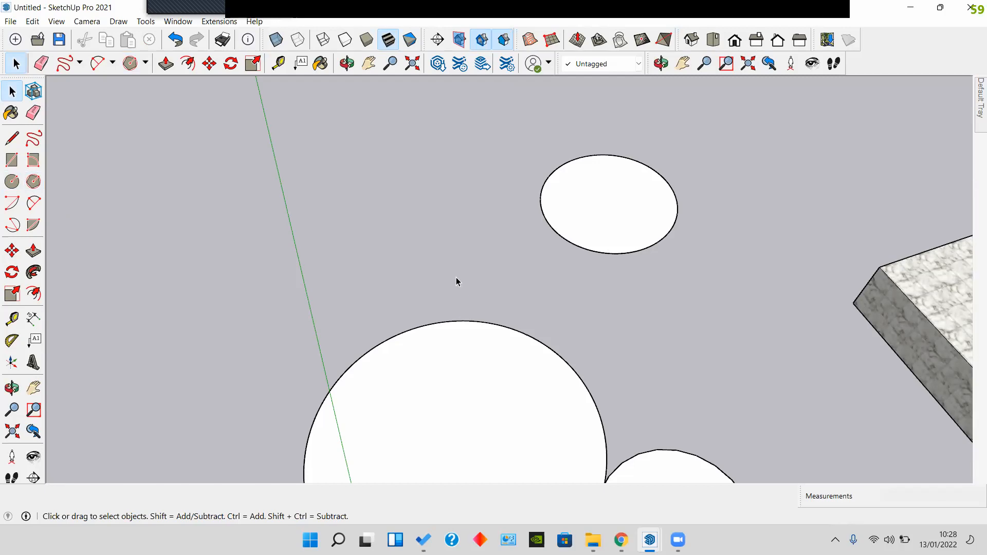
Step: Preview a new circle on the open ground beside the green axis, locking its orientation to the red, green and blue axes in turn
{"action": "left_click", "coordinate": [12, 181]}
{"action": "middle_click_drag", "start_coordinate": [450, 241], "coordinate": [381, 167]}
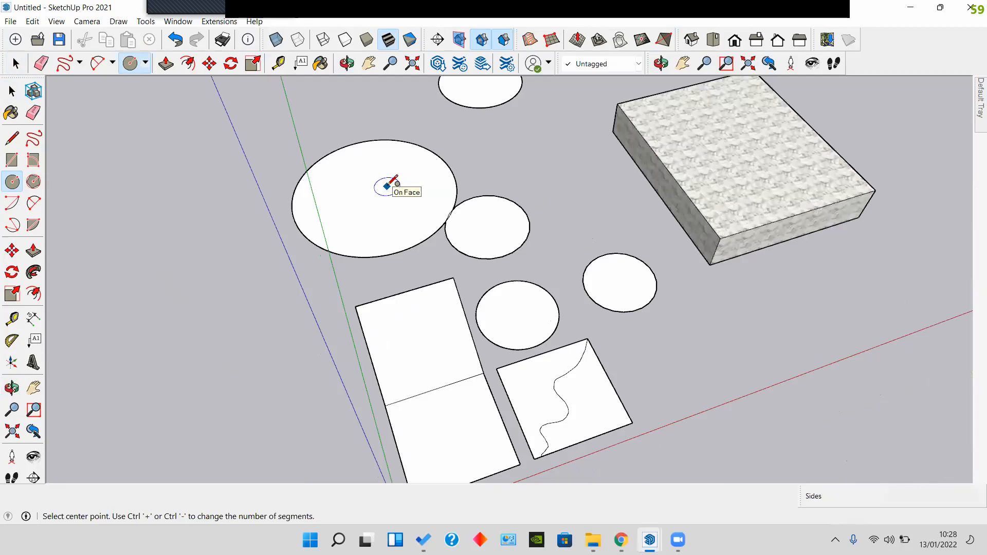
{"action": "scroll", "coordinate": [388, 185], "scroll_direction": "down", "scroll_amount": 1}
{"action": "middle_click_drag", "start_coordinate": [373, 296], "coordinate": [486, 259], "text": "shift"}
{"action": "scroll", "coordinate": [428, 315], "scroll_direction": "up", "scroll_amount": 1}
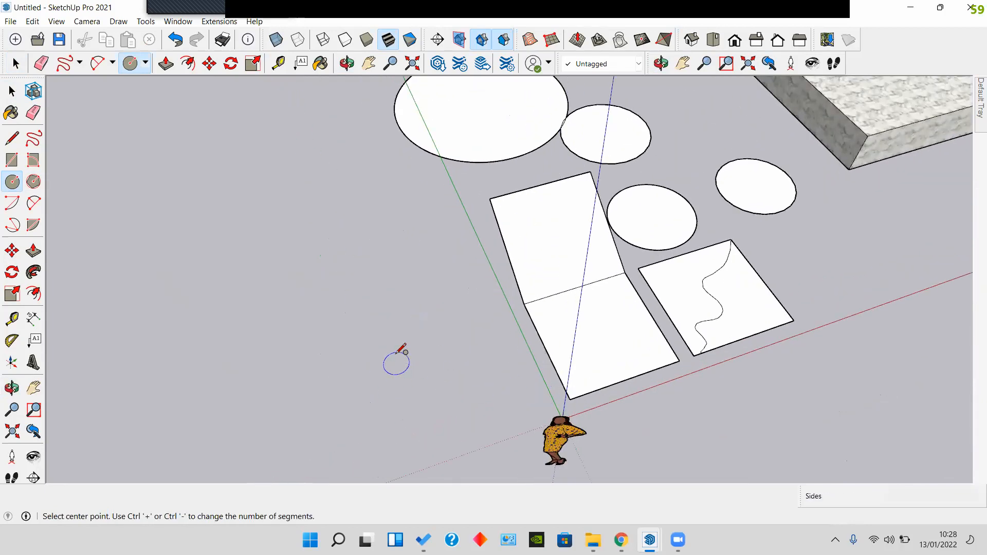
{"action": "scroll", "coordinate": [412, 329], "scroll_direction": "up", "scroll_amount": 2}
{"action": "middle_click_drag", "start_coordinate": [432, 293], "coordinate": [467, 323]}
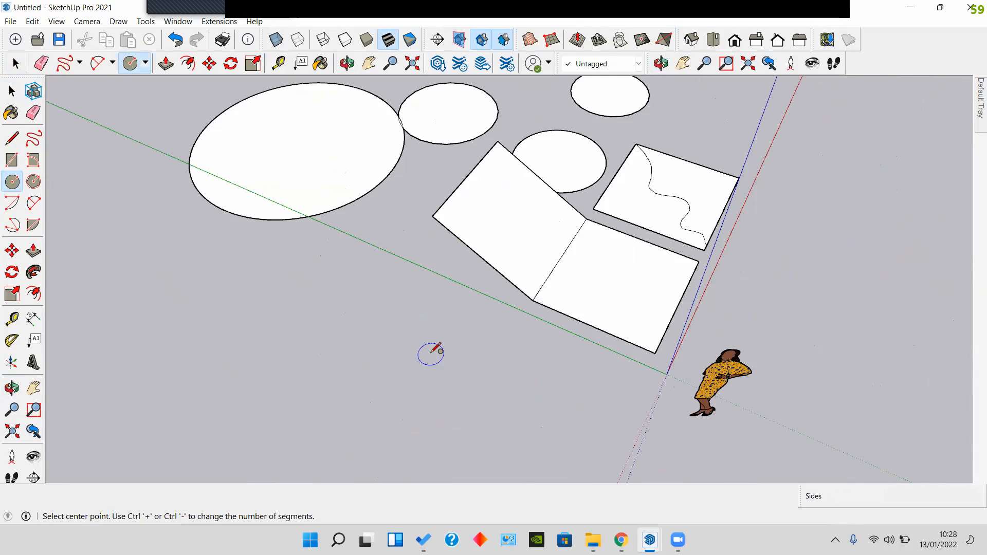
{"action": "scroll", "coordinate": [494, 357], "scroll_direction": "up", "scroll_amount": 2}
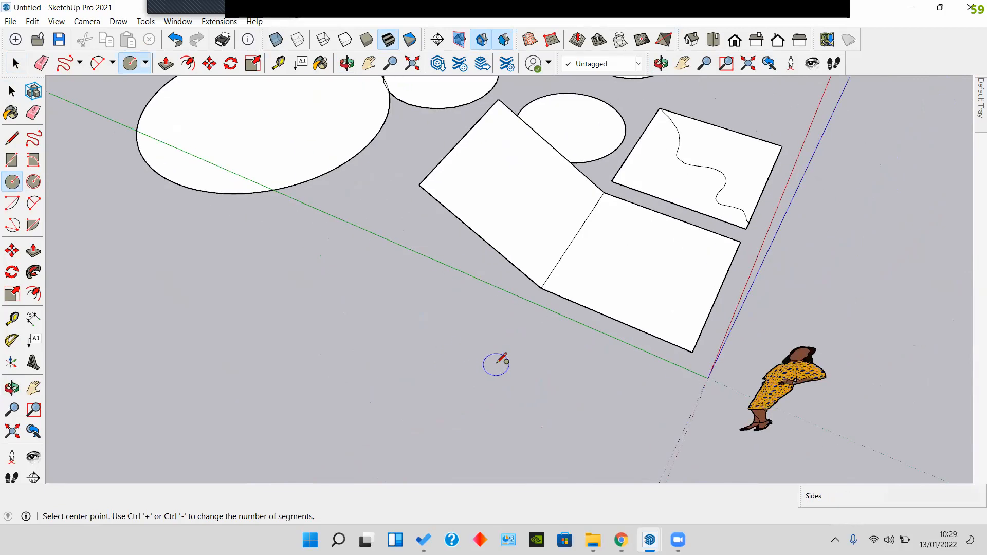
{"action": "middle_click_drag", "start_coordinate": [497, 363], "coordinate": [498, 332], "text": "shift"}
{"action": "key", "text": "Right"}
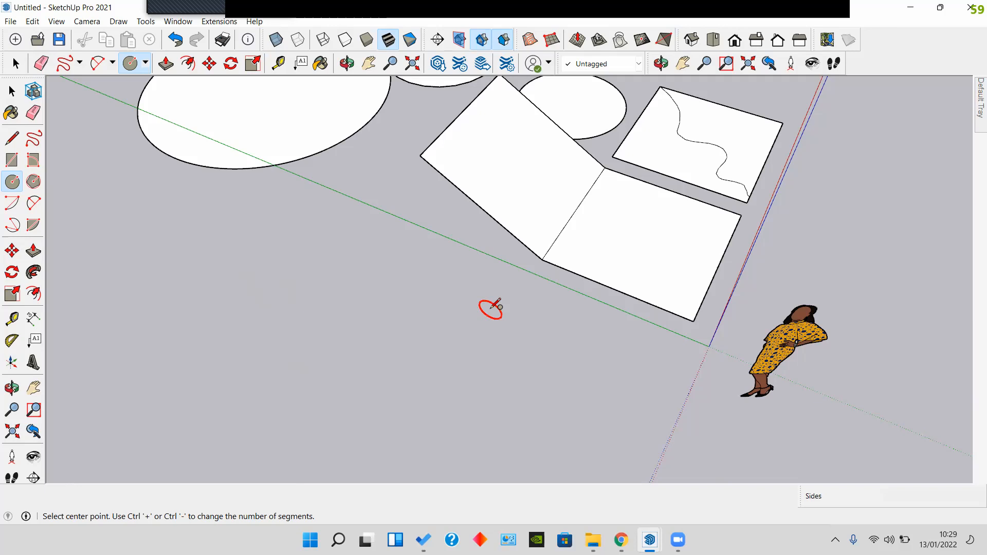
{"action": "key", "text": "Left"}
{"action": "key", "text": "Up"}
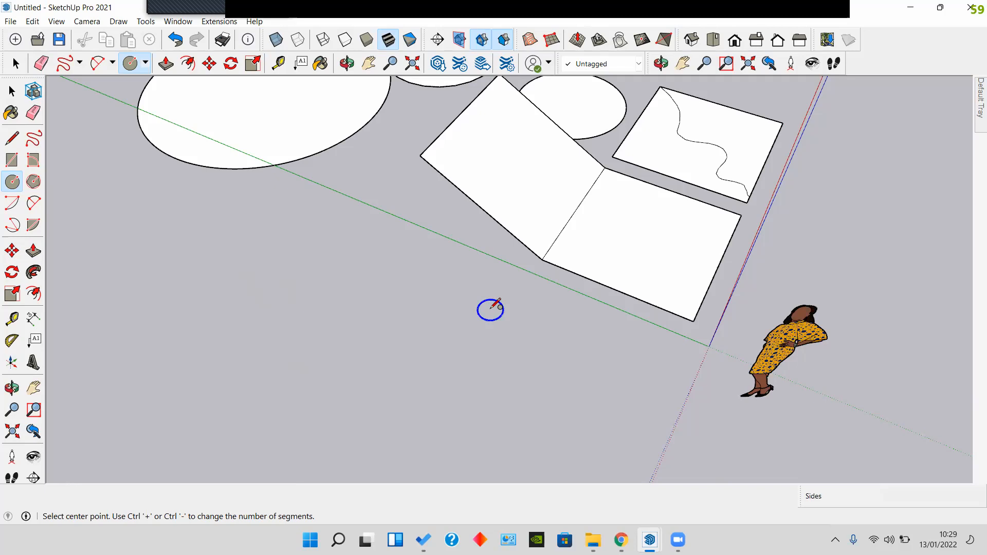
Step: Try a vertical circle of about 0.64 m radius, locked to the red axis, beside the green axis, and undo it
{"action": "middle_click_drag", "start_coordinate": [524, 326], "coordinate": [484, 278]}
{"action": "key", "text": "Right"}
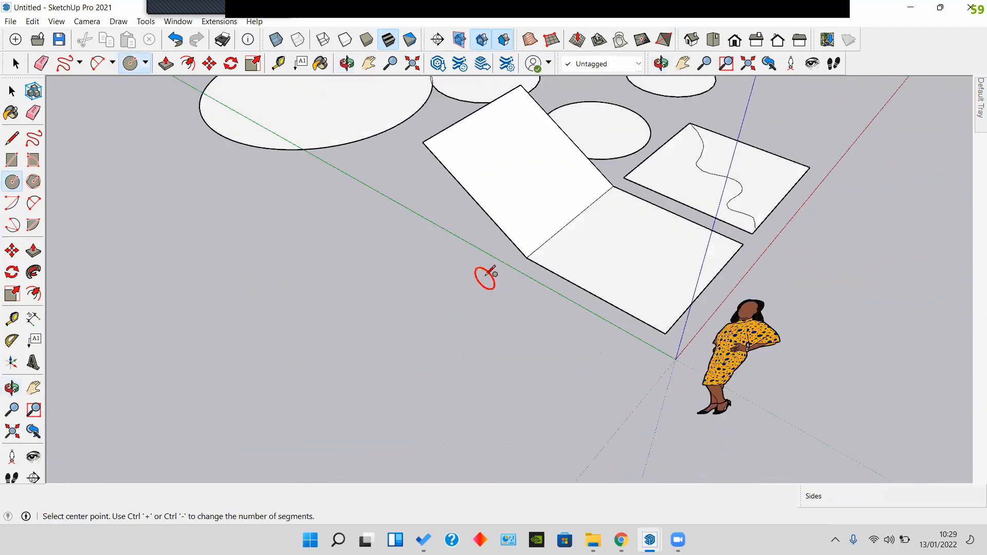
{"action": "scroll", "coordinate": [461, 293], "scroll_direction": "up", "scroll_amount": 2}
{"action": "key", "text": "Left"}
{"action": "key", "text": "Right"}
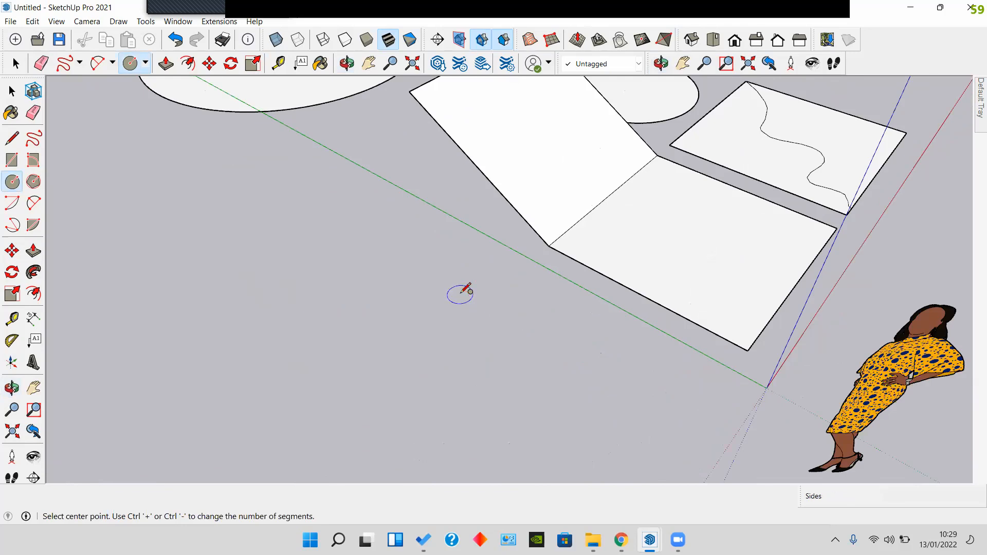
{"action": "left_click", "coordinate": [462, 294]}
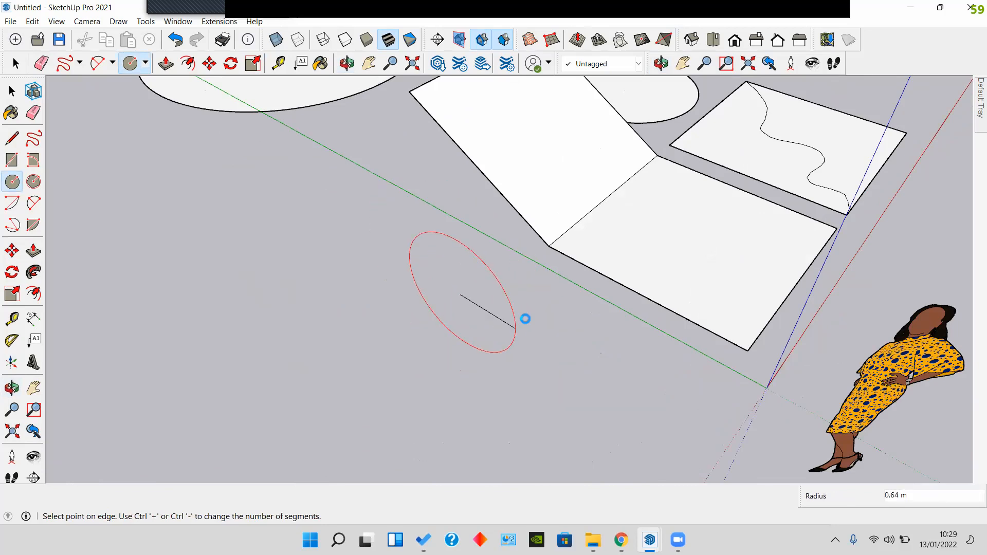
{"action": "left_click", "coordinate": [525, 319]}
{"action": "left_click", "coordinate": [601, 216]}
{"action": "middle_click_drag", "start_coordinate": [490, 297], "coordinate": [519, 310]}
{"action": "key", "text": "ctrl+z"}
{"action": "key", "text": "space"}
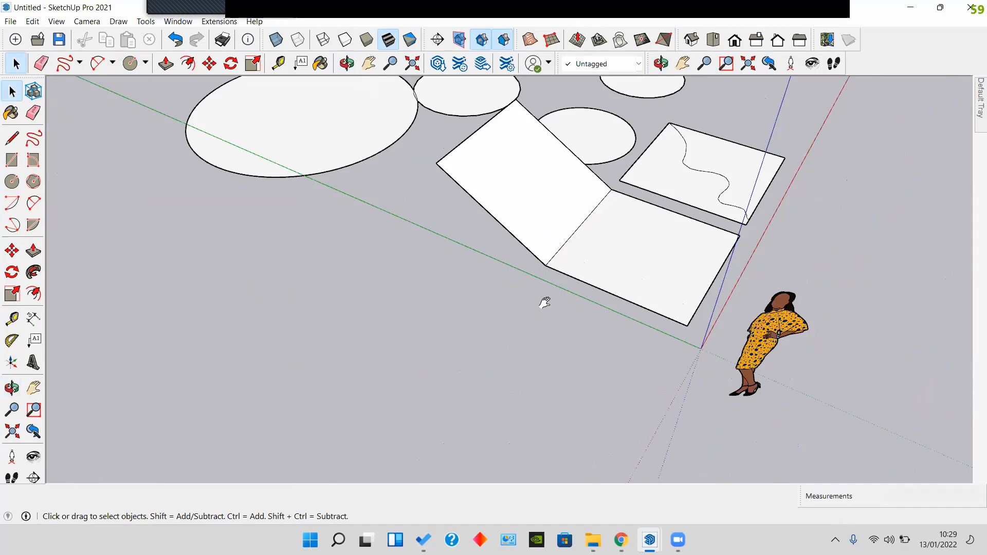
Step: Examine the large circle's overlap with the neighbouring coarser circle, and survey the open ground around the red axis
{"action": "middle_click_drag", "start_coordinate": [323, 350], "coordinate": [496, 337]}
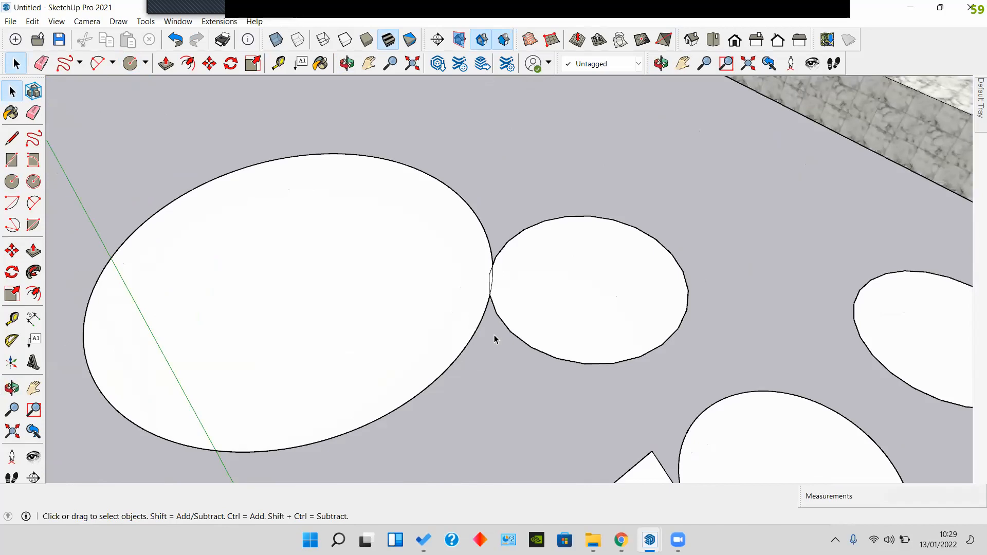
{"action": "middle_click_drag", "start_coordinate": [495, 338], "coordinate": [549, 323], "text": "shift"}
{"action": "scroll", "coordinate": [549, 323], "scroll_direction": "up", "scroll_amount": 2}
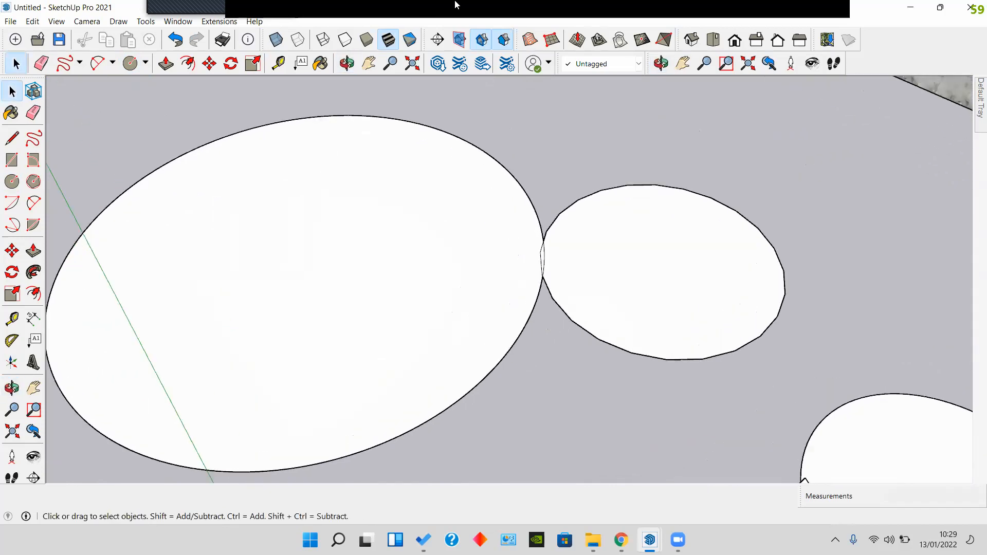
{"action": "scroll", "coordinate": [507, 119], "scroll_direction": "down", "scroll_amount": 3}
{"action": "middle_click_drag", "start_coordinate": [518, 300], "coordinate": [484, 172], "text": "shift"}
{"action": "scroll", "coordinate": [674, 290], "scroll_direction": "down", "scroll_amount": 2}
{"action": "middle_click_drag", "start_coordinate": [650, 292], "coordinate": [303, 324], "text": "shift"}
{"action": "middle_click_drag", "start_coordinate": [385, 326], "coordinate": [478, 304]}
{"action": "scroll", "coordinate": [443, 310], "scroll_direction": "up", "scroll_amount": 1}
{"action": "scroll", "coordinate": [443, 310], "scroll_direction": "up", "scroll_amount": 1}
{"action": "middle_click_drag", "start_coordinate": [425, 327], "coordinate": [427, 314]}
{"action": "scroll", "coordinate": [427, 316], "scroll_direction": "up", "scroll_amount": 1}
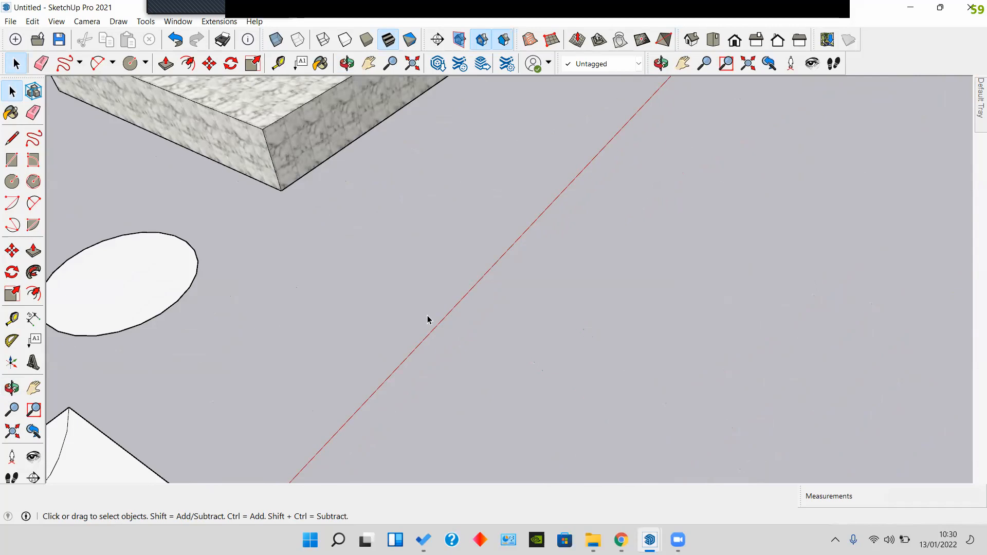
Step: Try locking a new line's direction to the red, green and blue axes in turn, starting on the open ground beside the green axis
{"action": "scroll", "coordinate": [427, 307], "scroll_direction": "down", "scroll_amount": 5}
{"action": "middle_click_drag", "start_coordinate": [366, 310], "coordinate": [507, 226], "text": "shift"}
{"action": "middle_click_drag", "start_coordinate": [594, 277], "coordinate": [655, 257], "text": "shift"}
{"action": "middle_click_drag", "start_coordinate": [579, 280], "coordinate": [551, 244]}
{"action": "middle_click_drag", "start_coordinate": [434, 256], "coordinate": [500, 232], "text": "shift"}
{"action": "scroll", "coordinate": [500, 231], "scroll_direction": "up", "scroll_amount": 3}
{"action": "middle_click_drag", "start_coordinate": [360, 264], "coordinate": [476, 231]}
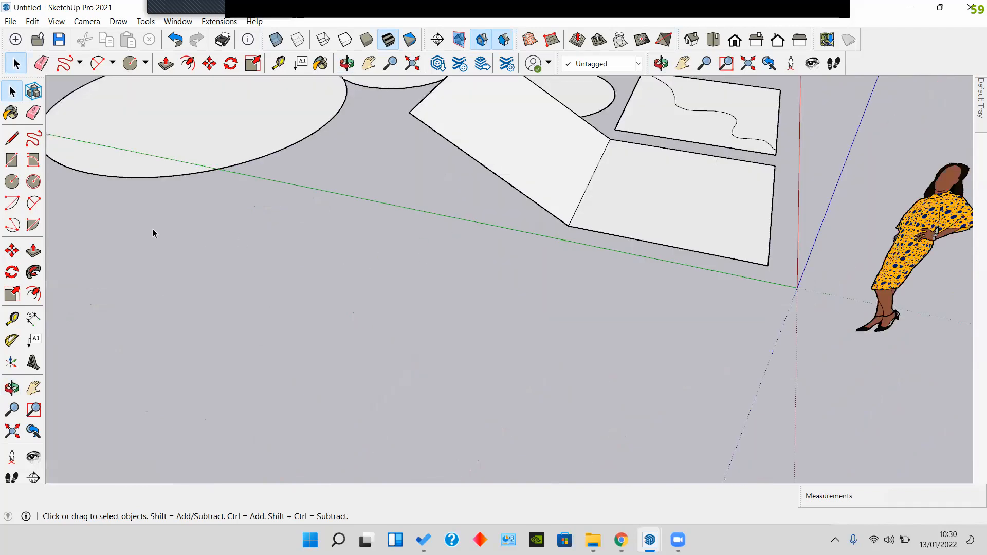
{"action": "left_click", "coordinate": [12, 139]}
{"action": "left_click", "coordinate": [453, 328]}
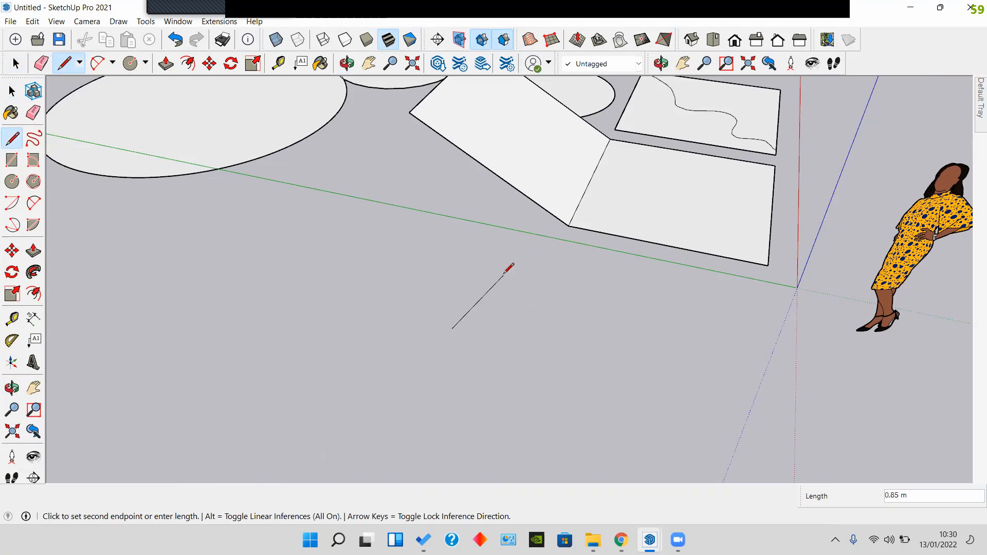
{"action": "key", "text": "Right"}
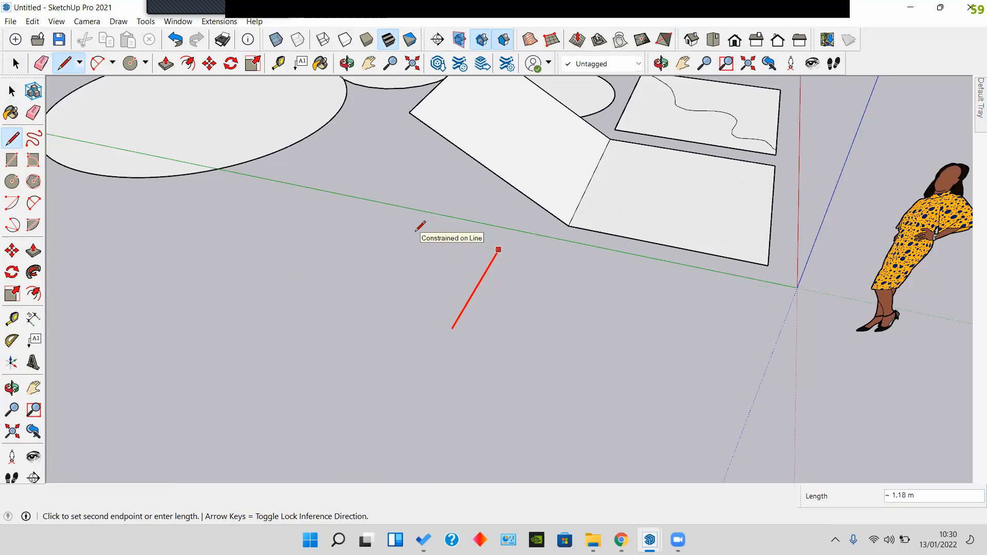
{"action": "key", "text": "Right"}
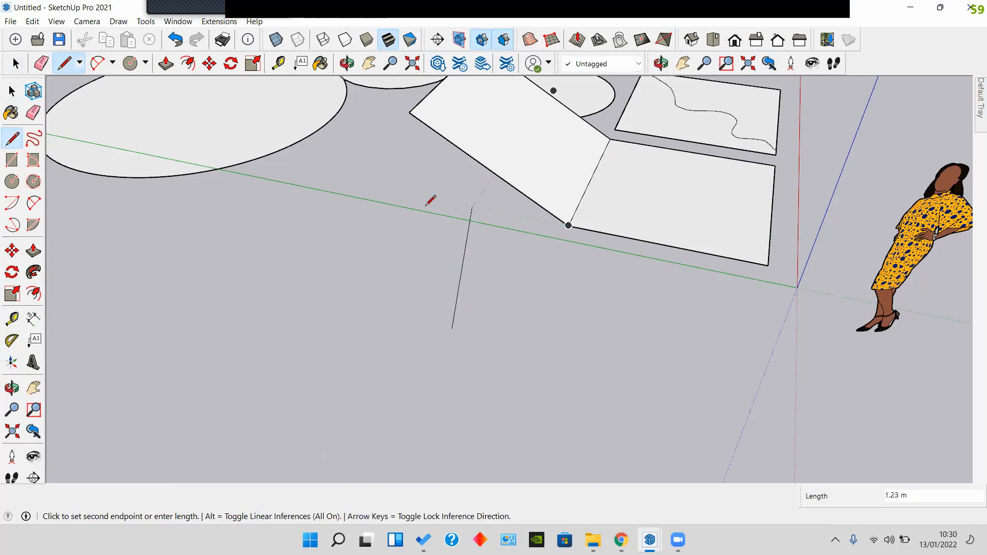
{"action": "key", "text": "Left"}
{"action": "key", "text": "Up"}
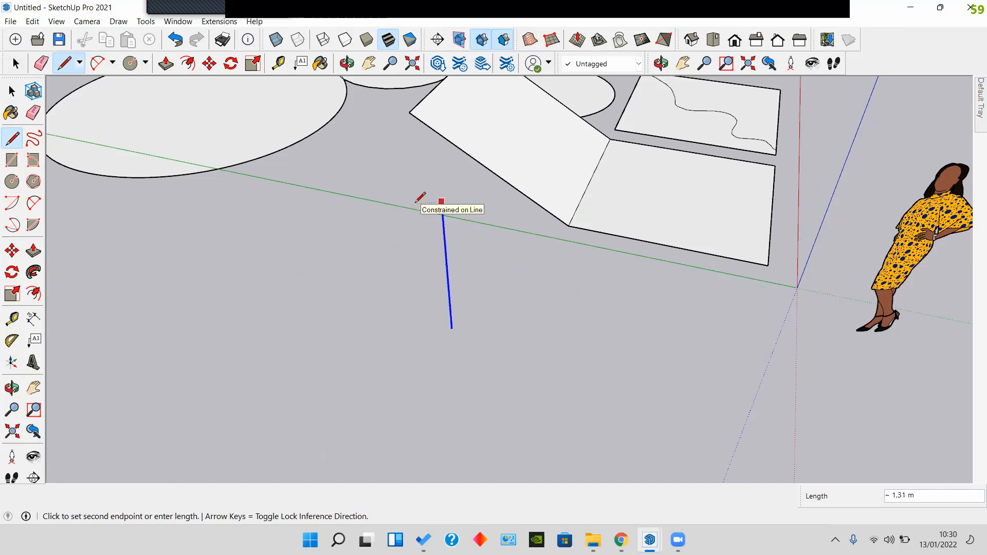
{"action": "key", "text": "space"}
{"action": "scroll", "coordinate": [468, 218], "scroll_direction": "down", "scroll_amount": 2}
{"action": "middle_click_drag", "start_coordinate": [618, 303], "coordinate": [471, 337]}
{"action": "middle_click_drag", "start_coordinate": [547, 293], "coordinate": [471, 322]}
{"action": "scroll", "coordinate": [572, 251], "scroll_direction": "up", "scroll_amount": 6}
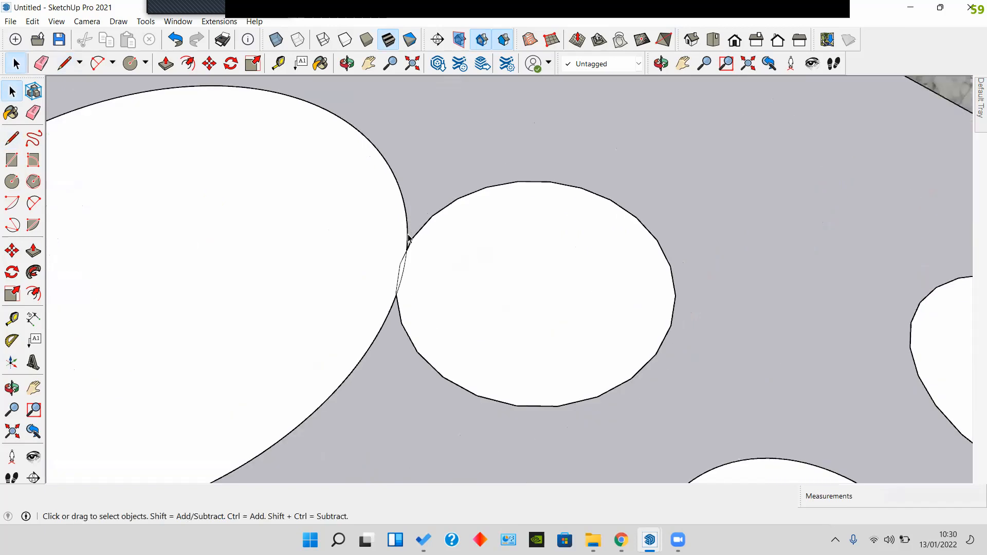
{"action": "scroll", "coordinate": [572, 251], "scroll_direction": "down", "scroll_amount": 2}
{"action": "middle_click_drag", "start_coordinate": [580, 264], "coordinate": [85, 200], "text": "shift"}
Step: Draw a 3-sided polygon with a 1 m inscribed radius on the open ground between the green axis and the circles
{"action": "left_click", "coordinate": [34, 181]}
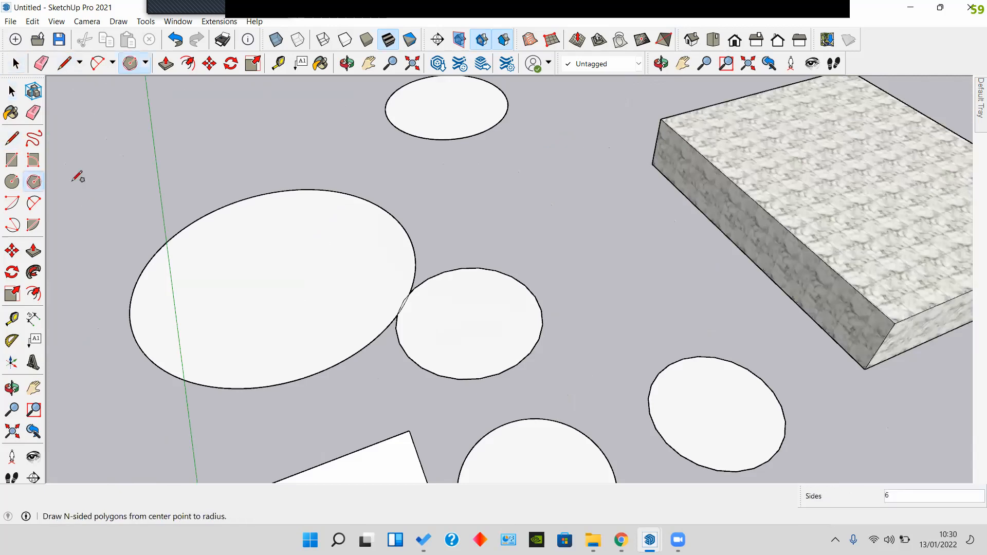
{"action": "middle_click_drag", "start_coordinate": [347, 207], "coordinate": [504, 296], "text": "shift"}
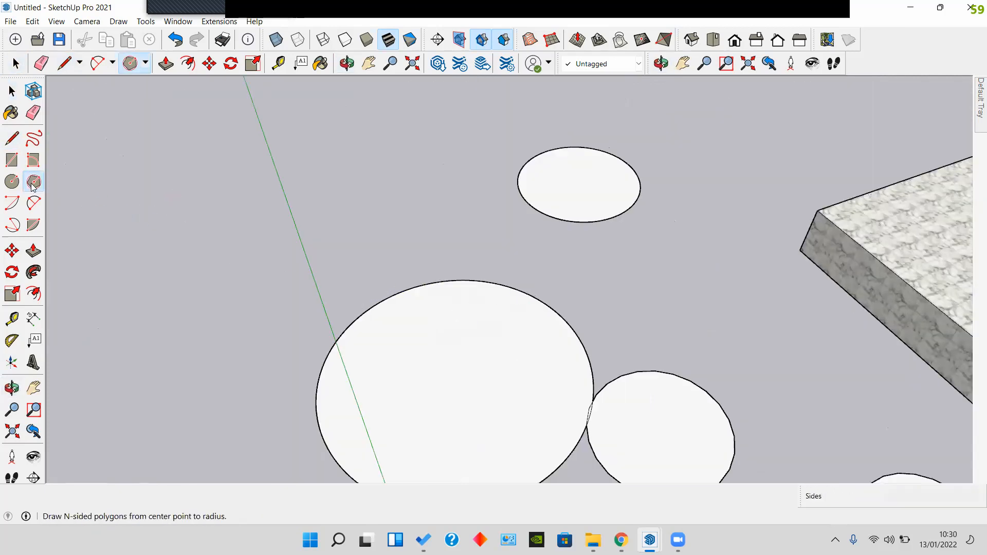
{"action": "middle_click_drag", "start_coordinate": [355, 242], "coordinate": [88, 204]}
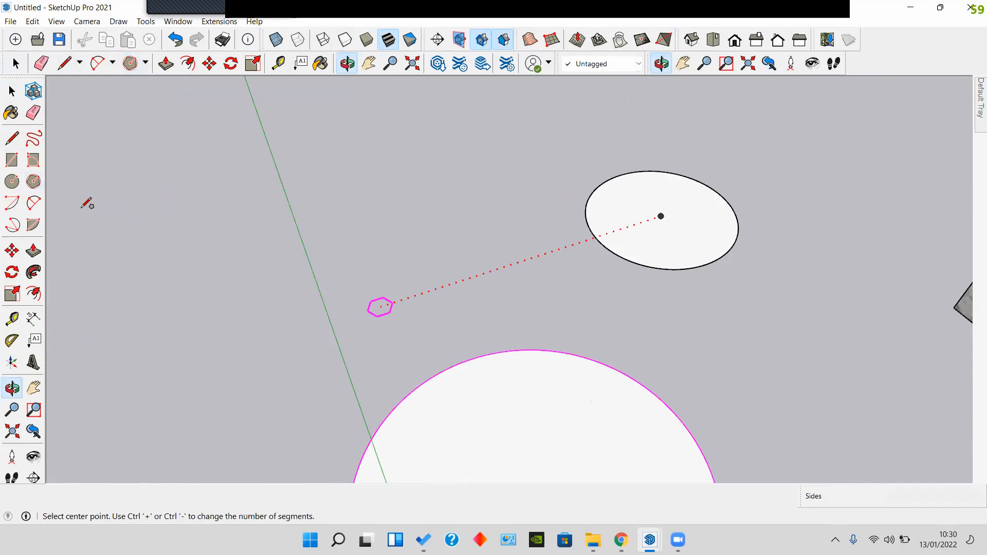
{"action": "left_click", "coordinate": [34, 183]}
{"action": "scroll", "coordinate": [389, 239], "scroll_direction": "up", "scroll_amount": 5}
{"action": "middle_click_drag", "start_coordinate": [389, 238], "coordinate": [396, 299]}
{"action": "scroll", "coordinate": [443, 322], "scroll_direction": "up", "scroll_amount": 2}
{"action": "scroll", "coordinate": [443, 322], "scroll_direction": "down", "scroll_amount": 2}
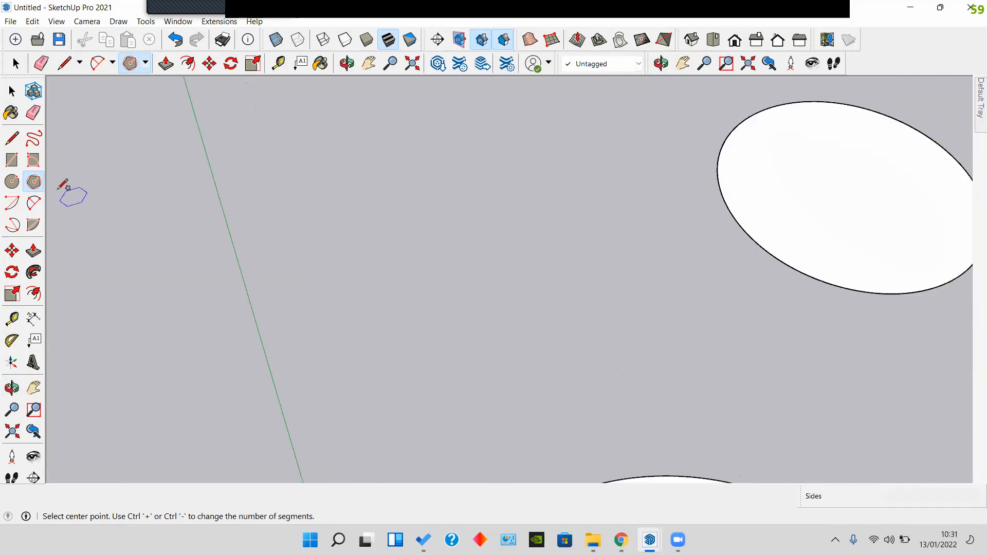
{"action": "left_click", "coordinate": [33, 182]}
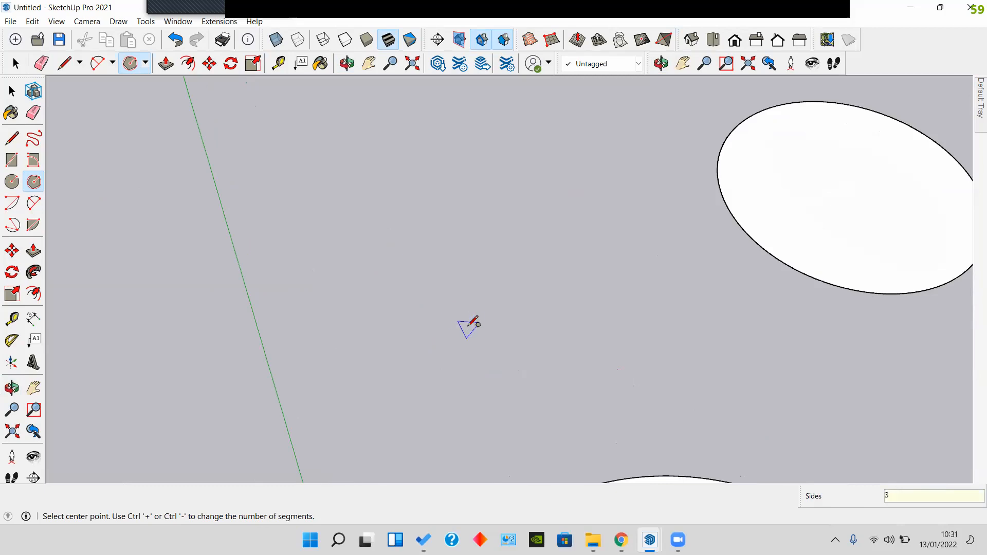
{"action": "left_click", "coordinate": [467, 327]}
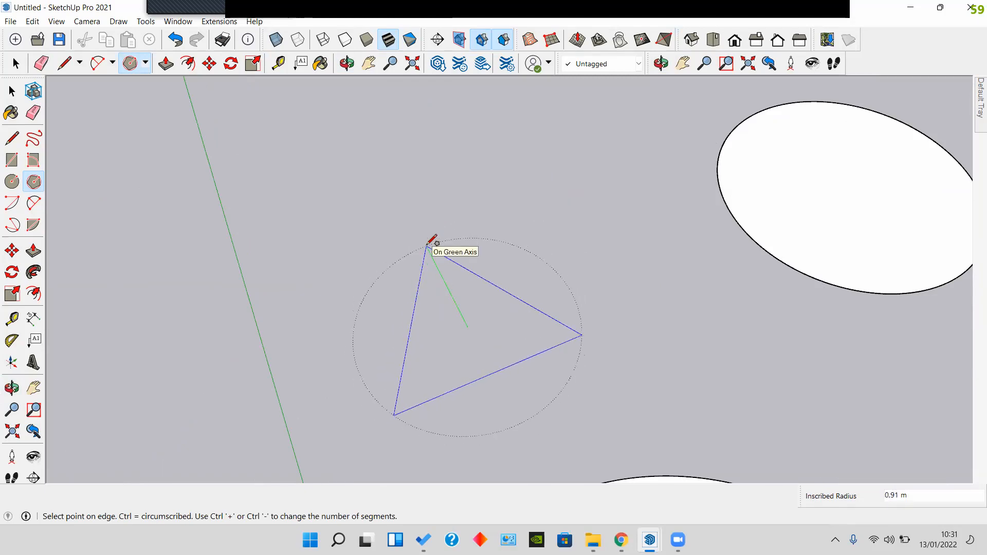
{"action": "type", "text": "1"}
{"action": "key", "text": "Return"}
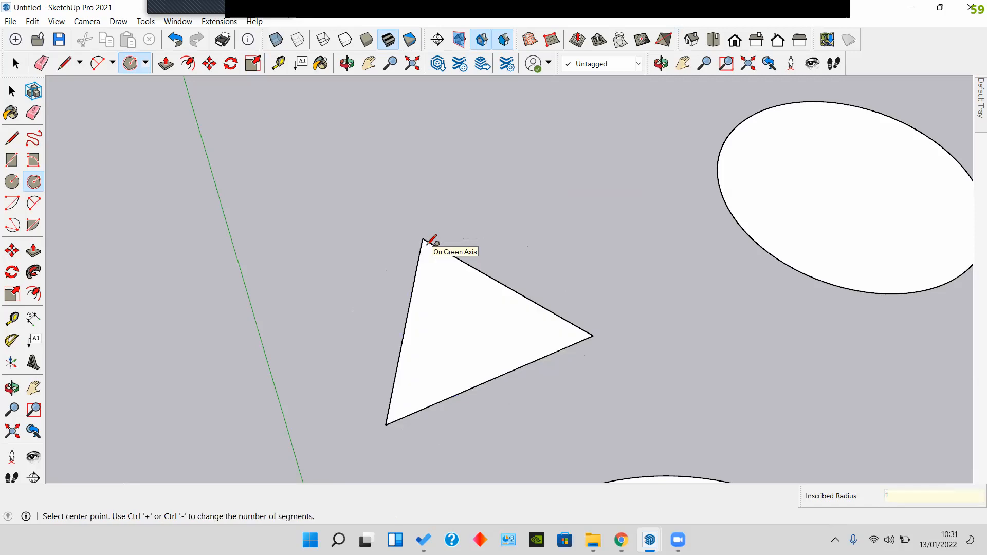
Step: Draw an 8-sided polygon with an inscribed radius of about 0.48 m on the ground beside the triangle
{"action": "middle_click_drag", "start_coordinate": [471, 334], "coordinate": [319, 234]}
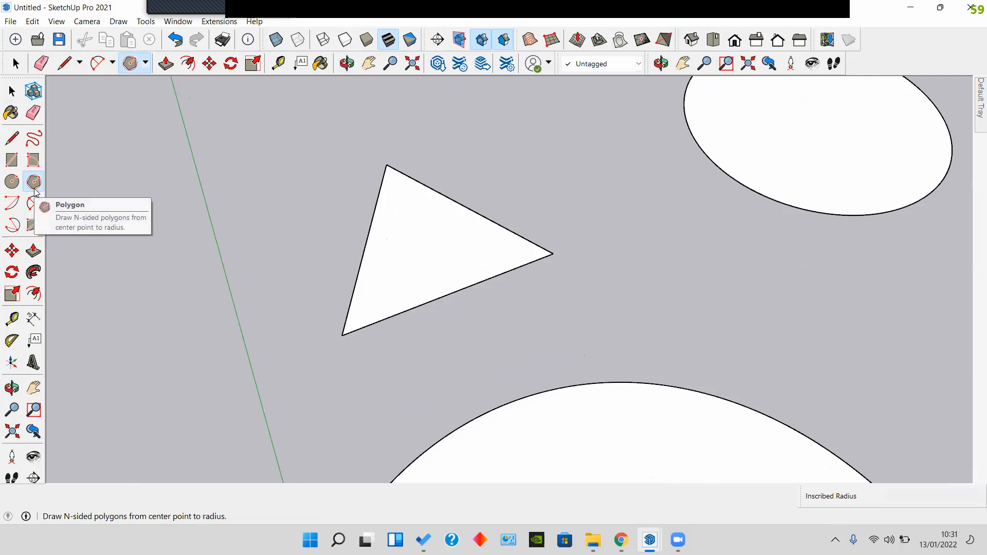
{"action": "left_click", "coordinate": [35, 189]}
{"action": "middle_click_drag", "start_coordinate": [457, 219], "coordinate": [484, 319]}
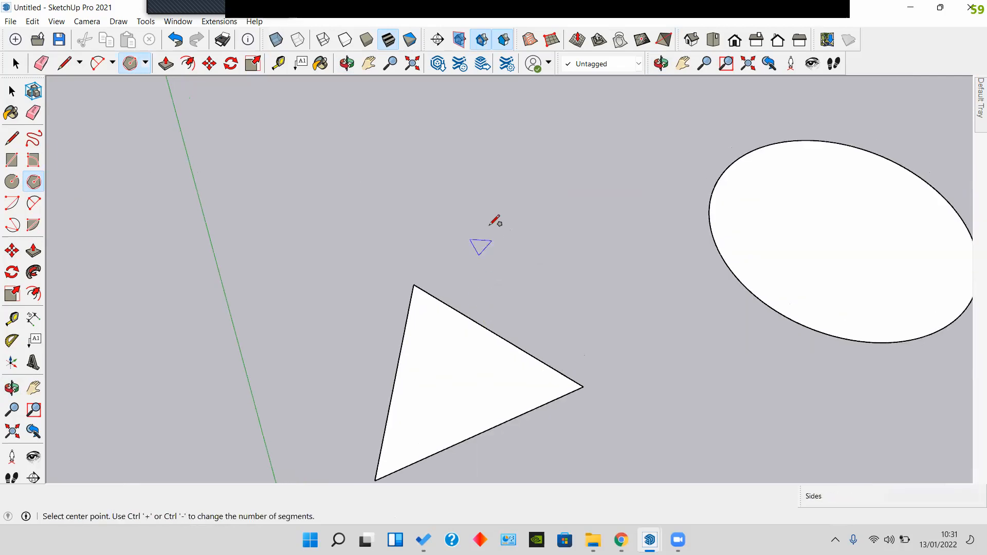
{"action": "scroll", "coordinate": [490, 227], "scroll_direction": "up", "scroll_amount": 1}
{"action": "left_click", "coordinate": [37, 184]}
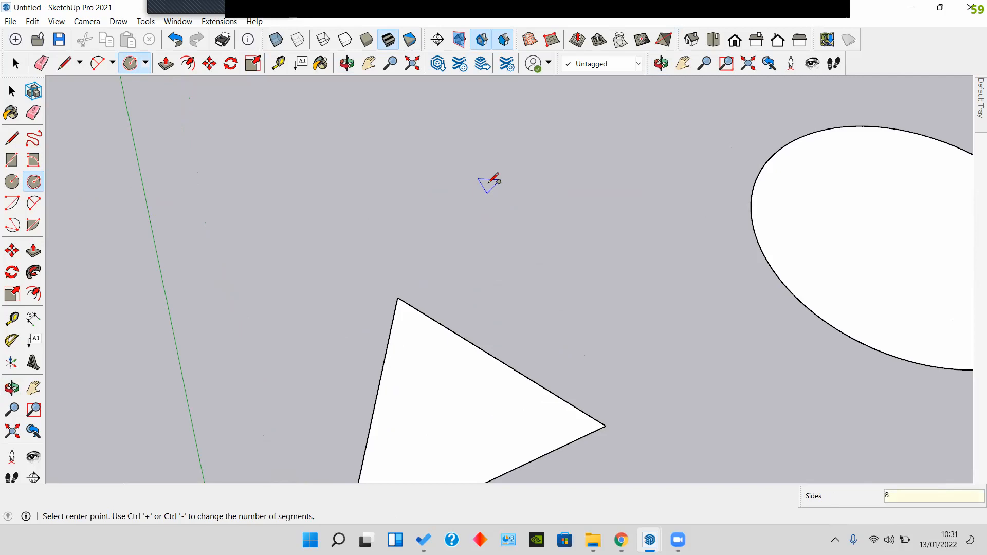
{"action": "left_click", "coordinate": [497, 221]}
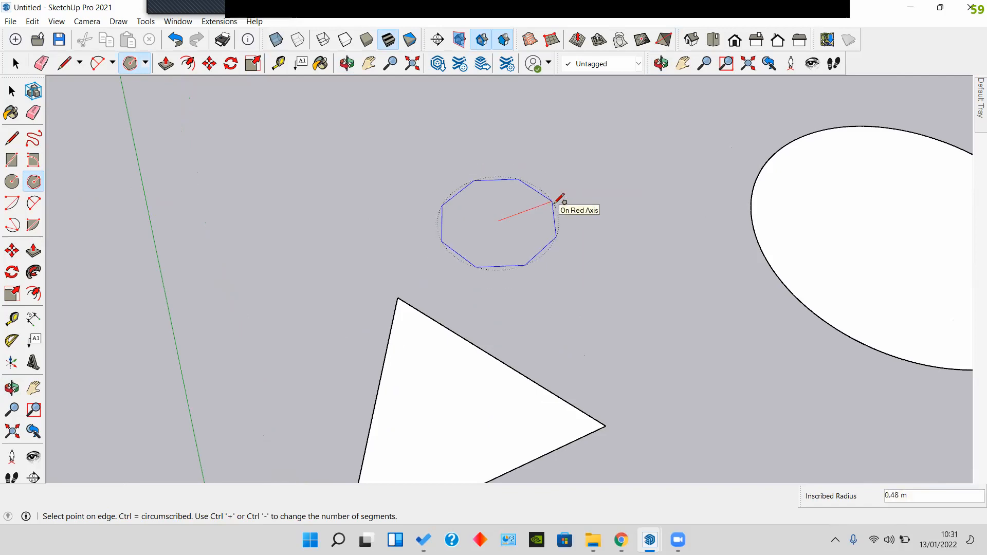
{"action": "left_click", "coordinate": [554, 202]}
{"action": "middle_click_drag", "start_coordinate": [472, 264], "coordinate": [519, 251]}
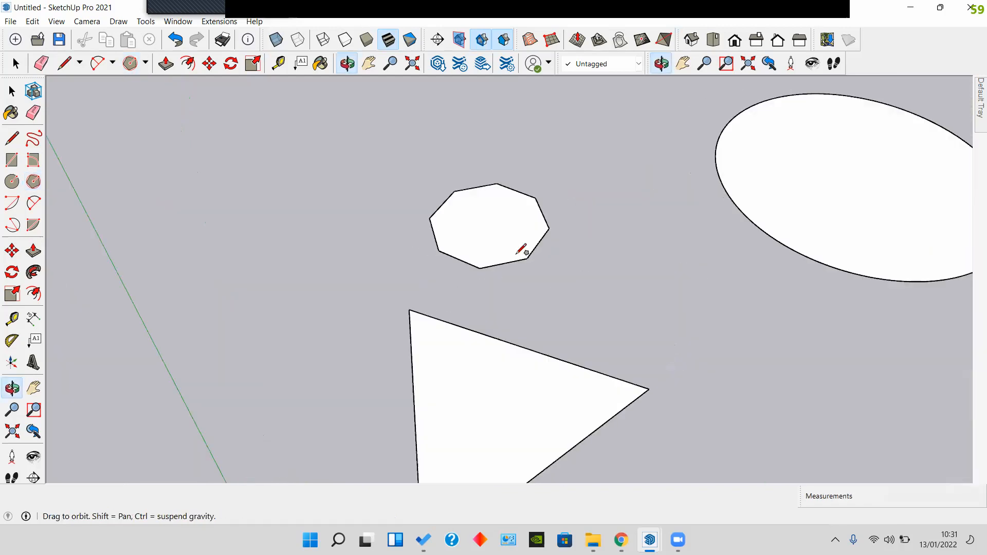
{"action": "scroll", "coordinate": [517, 252], "scroll_direction": "down", "scroll_amount": 2}
{"action": "key", "text": "space"}
{"action": "middle_click_drag", "start_coordinate": [567, 310], "coordinate": [362, 252]}
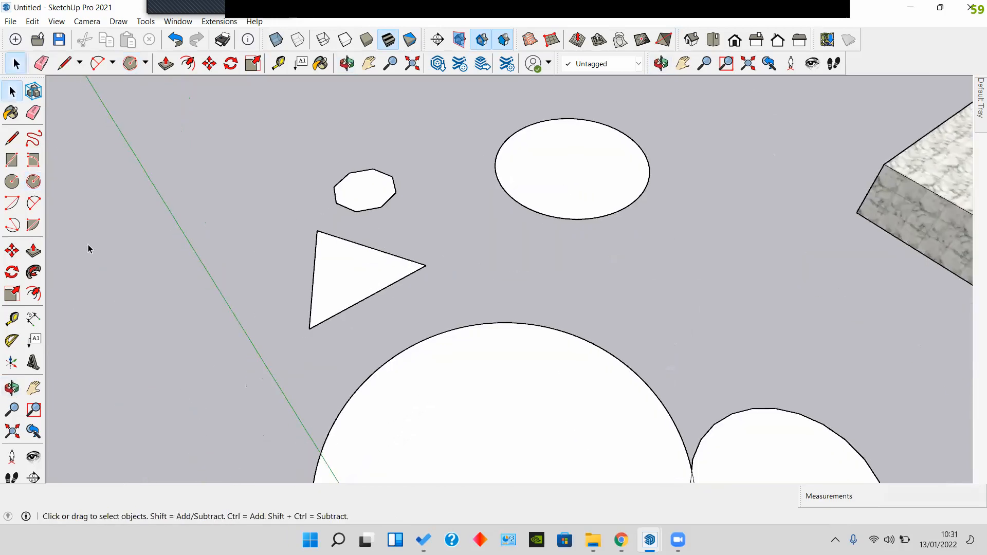
{"action": "left_click", "coordinate": [16, 205]}
{"action": "middle_click_drag", "start_coordinate": [511, 294], "coordinate": [293, 249]}
{"action": "middle_click_drag", "start_coordinate": [478, 278], "coordinate": [502, 224]}
{"action": "scroll", "coordinate": [386, 269], "scroll_direction": "up", "scroll_amount": 5}
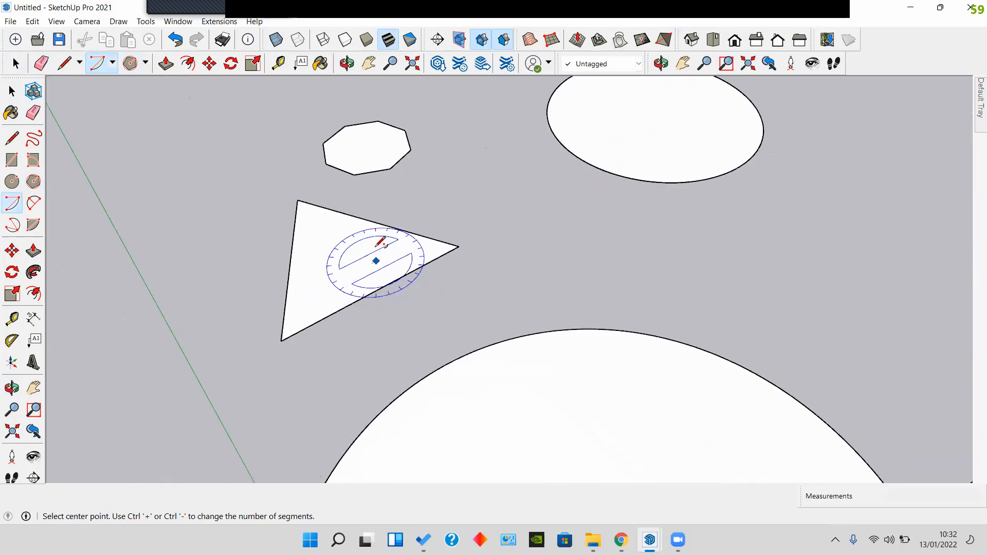
{"action": "middle_click_drag", "start_coordinate": [441, 199], "coordinate": [347, 315], "text": "shift"}
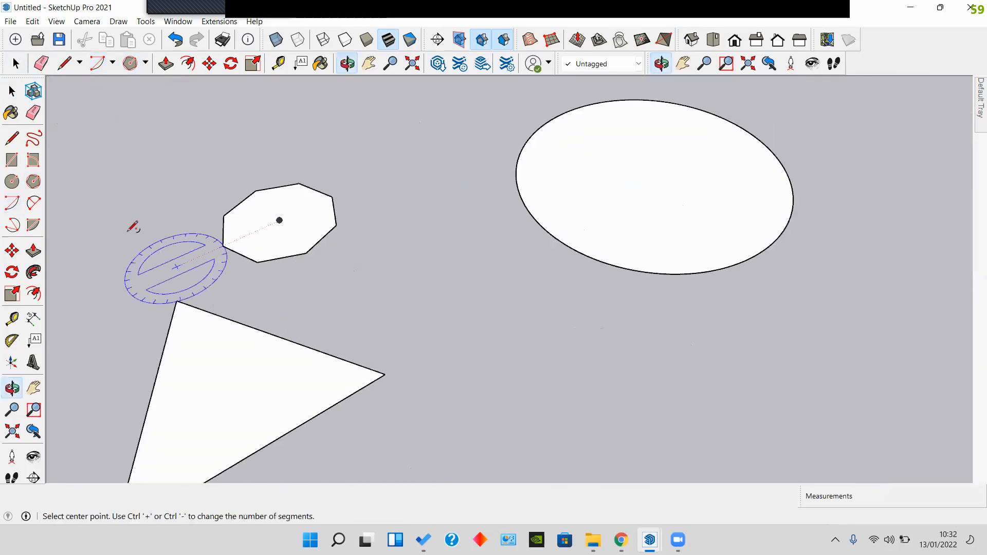
Step: Draw a quarter-circle arc centred on the rectangle's corner nearest the origin, starting at its adjacent corner and sweeping across the red axis
{"action": "left_click", "coordinate": [14, 207]}
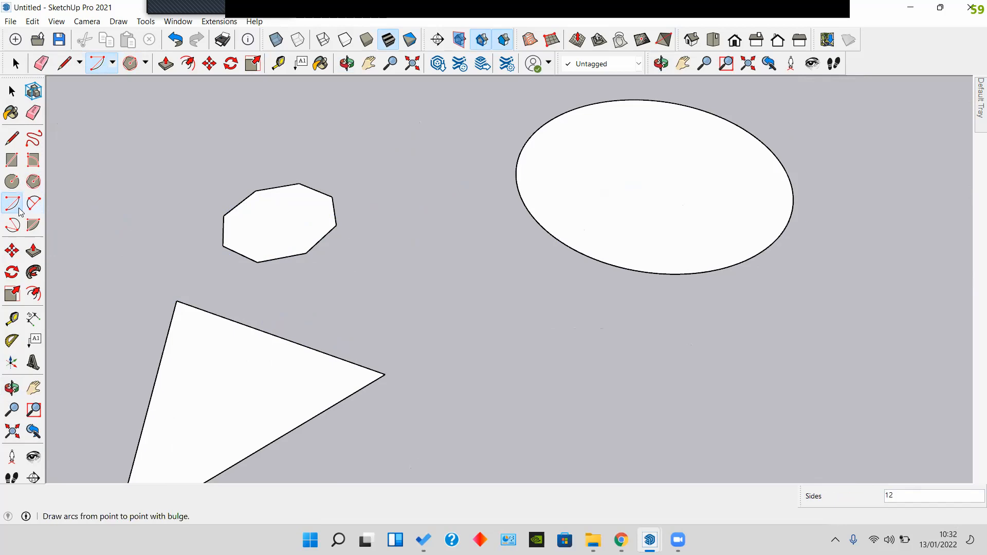
{"action": "middle_click_drag", "start_coordinate": [556, 324], "coordinate": [190, 232]}
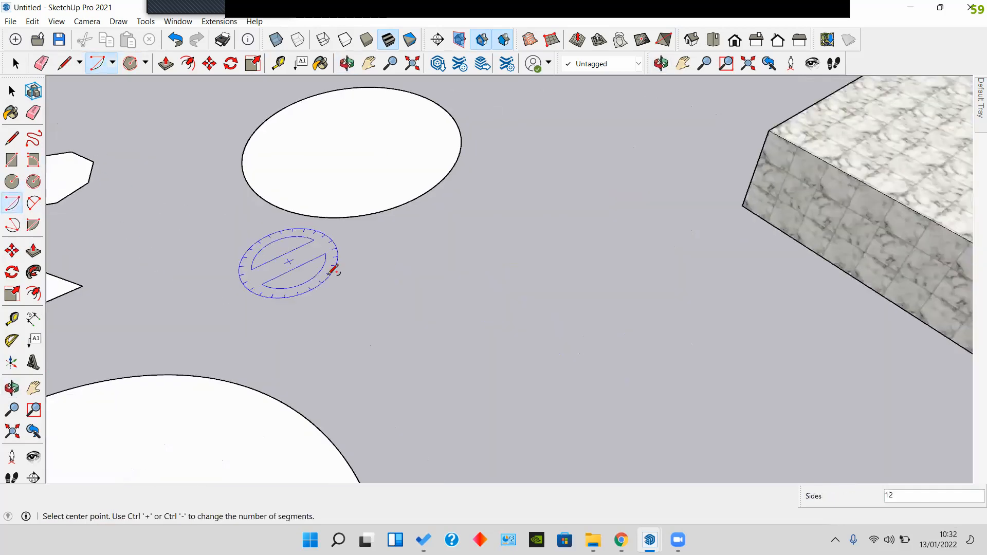
{"action": "scroll", "coordinate": [538, 364], "scroll_direction": "down", "scroll_amount": 1}
{"action": "middle_click_drag", "start_coordinate": [538, 364], "coordinate": [493, 167], "text": "shift"}
{"action": "scroll", "coordinate": [509, 308], "scroll_direction": "up", "scroll_amount": 1}
{"action": "scroll", "coordinate": [539, 355], "scroll_direction": "down", "scroll_amount": 3}
{"action": "scroll", "coordinate": [581, 360], "scroll_direction": "down", "scroll_amount": 1}
{"action": "middle_click_drag", "start_coordinate": [580, 367], "coordinate": [606, 262], "text": "shift"}
{"action": "scroll", "coordinate": [591, 354], "scroll_direction": "down", "scroll_amount": 2}
{"action": "scroll", "coordinate": [504, 267], "scroll_direction": "up", "scroll_amount": 1}
{"action": "middle_click_drag", "start_coordinate": [539, 353], "coordinate": [395, 345], "text": "shift"}
{"action": "scroll", "coordinate": [324, 339], "scroll_direction": "up", "scroll_amount": 2}
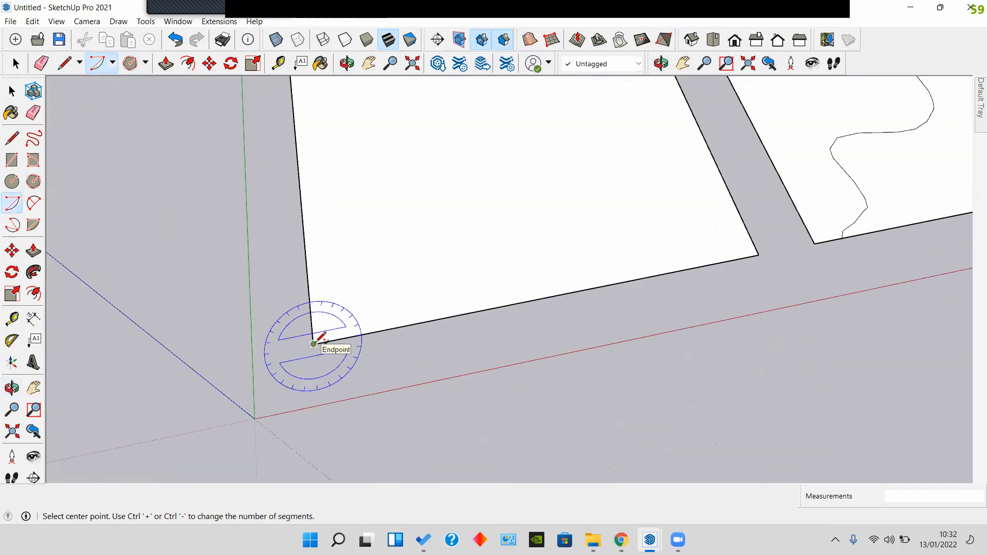
{"action": "left_click", "coordinate": [313, 344]}
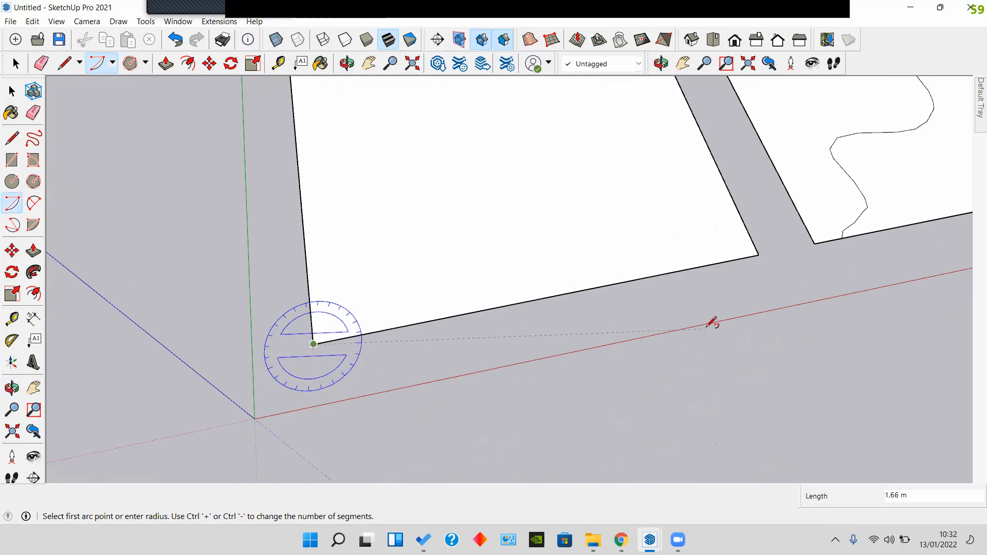
{"action": "left_click", "coordinate": [760, 254]}
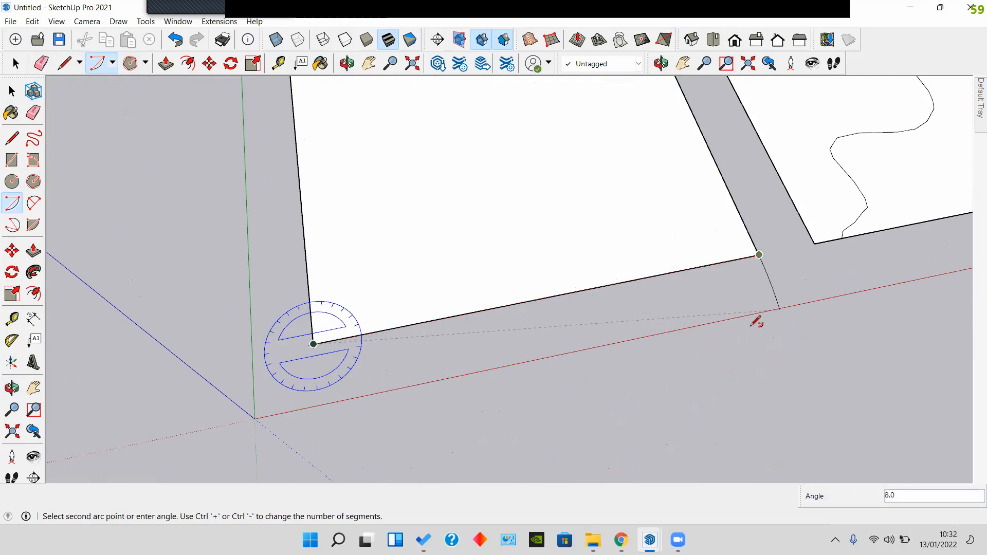
{"action": "scroll", "coordinate": [707, 423], "scroll_direction": "down", "scroll_amount": 1}
{"action": "scroll", "coordinate": [683, 274], "scroll_direction": "down", "scroll_amount": 2}
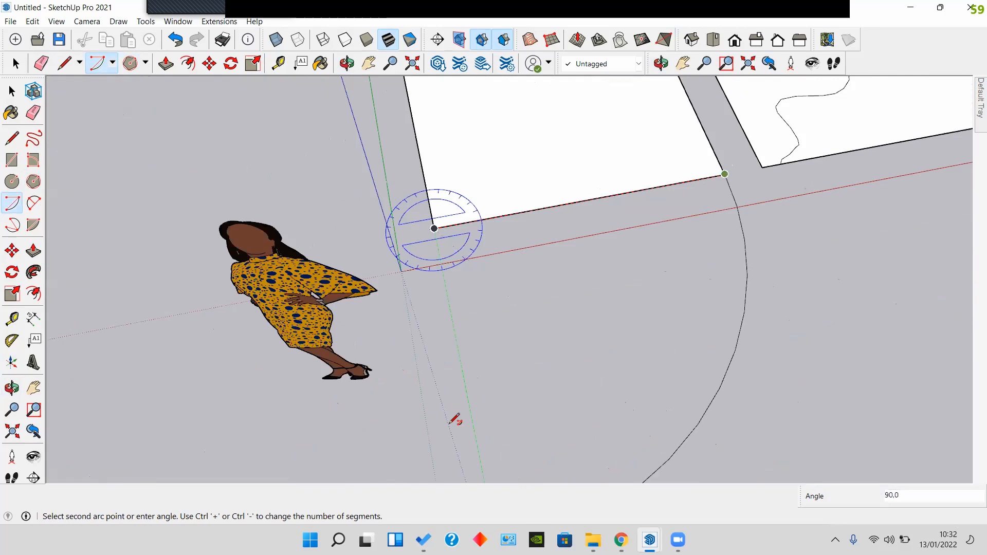
{"action": "scroll", "coordinate": [469, 368], "scroll_direction": "down", "scroll_amount": 2}
{"action": "scroll", "coordinate": [476, 336], "scroll_direction": "up", "scroll_amount": 1}
{"action": "left_click", "coordinate": [480, 327]}
{"action": "middle_click_drag", "start_coordinate": [557, 379], "coordinate": [463, 373]}
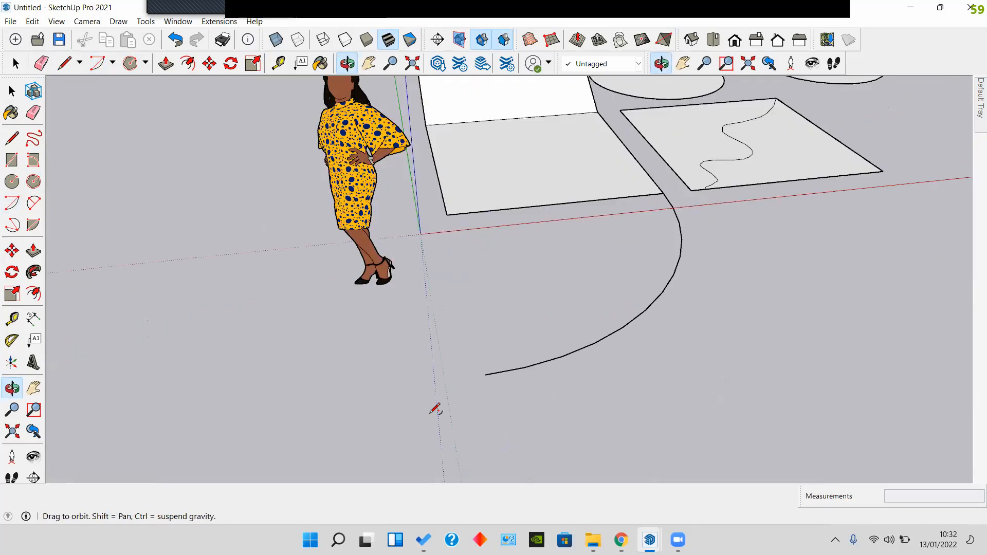
{"action": "middle_click_drag", "start_coordinate": [532, 243], "coordinate": [513, 266]}
Step: Close the quarter circle with a line from the rectangle's corner near the origin to the free end of the arc
{"action": "key", "text": "space"}
{"action": "key", "text": "l"}
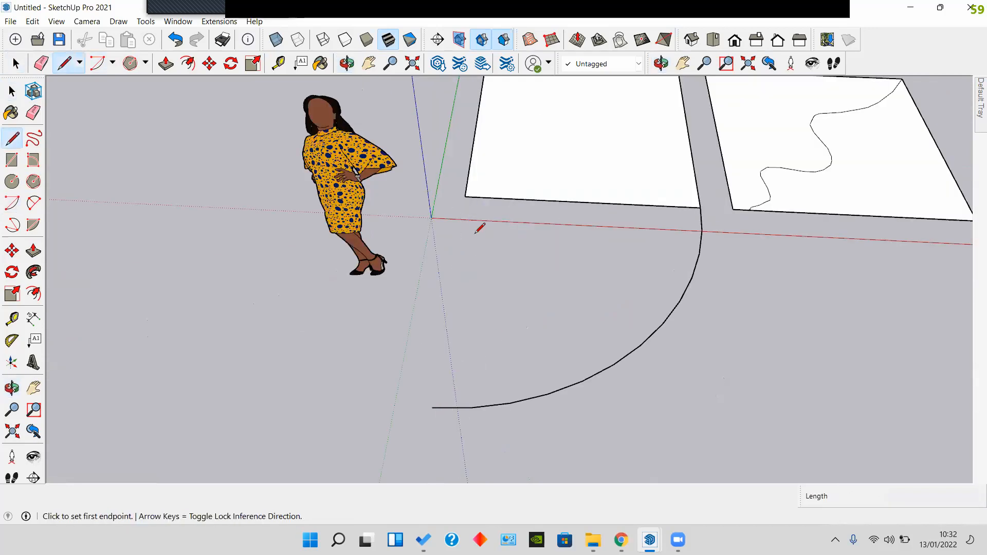
{"action": "key", "text": "space"}
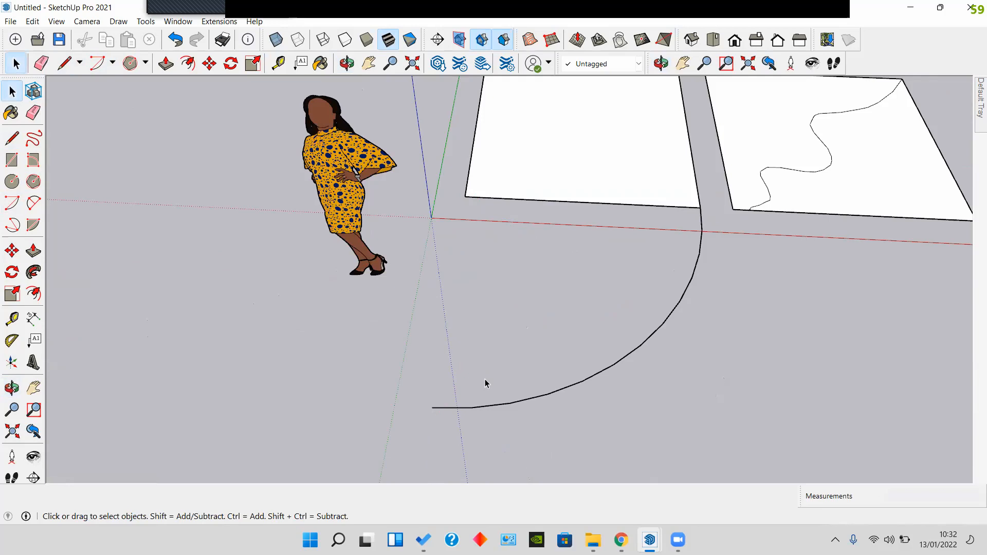
{"action": "key", "text": "l"}
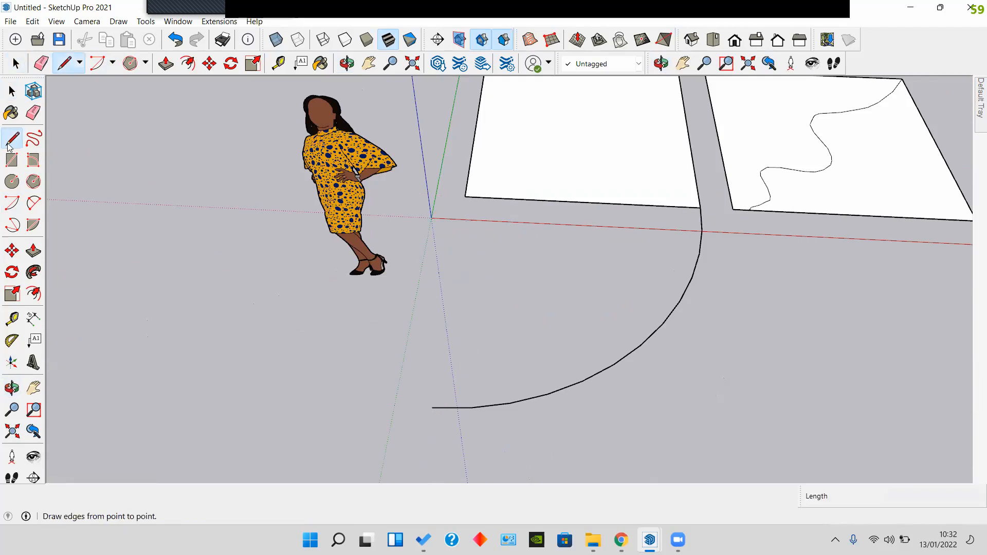
{"action": "left_click", "coordinate": [465, 196]}
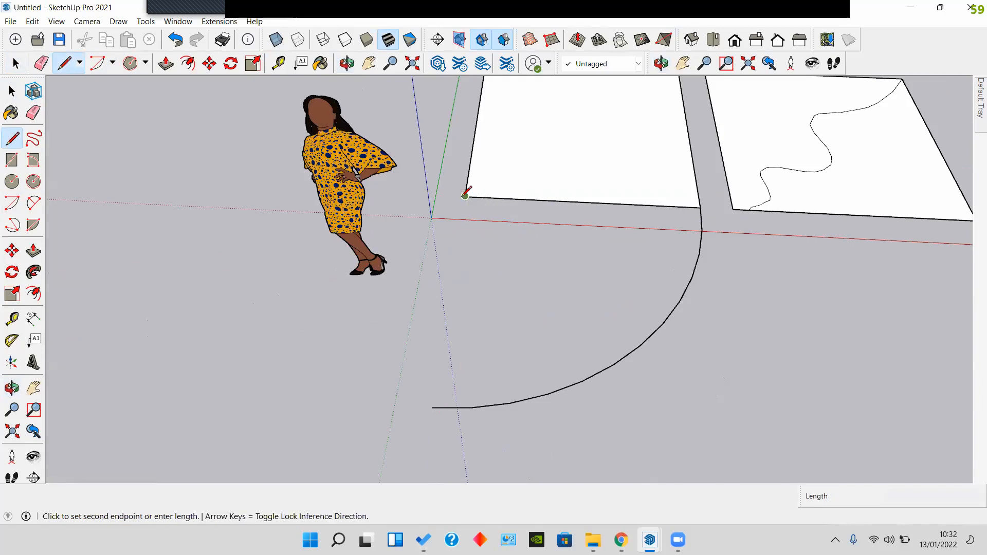
{"action": "left_click", "coordinate": [432, 407]}
{"action": "middle_click_drag", "start_coordinate": [475, 348], "coordinate": [379, 353]}
{"action": "scroll", "coordinate": [384, 328], "scroll_direction": "up", "scroll_amount": 2}
{"action": "scroll", "coordinate": [377, 325], "scroll_direction": "down", "scroll_amount": 2}
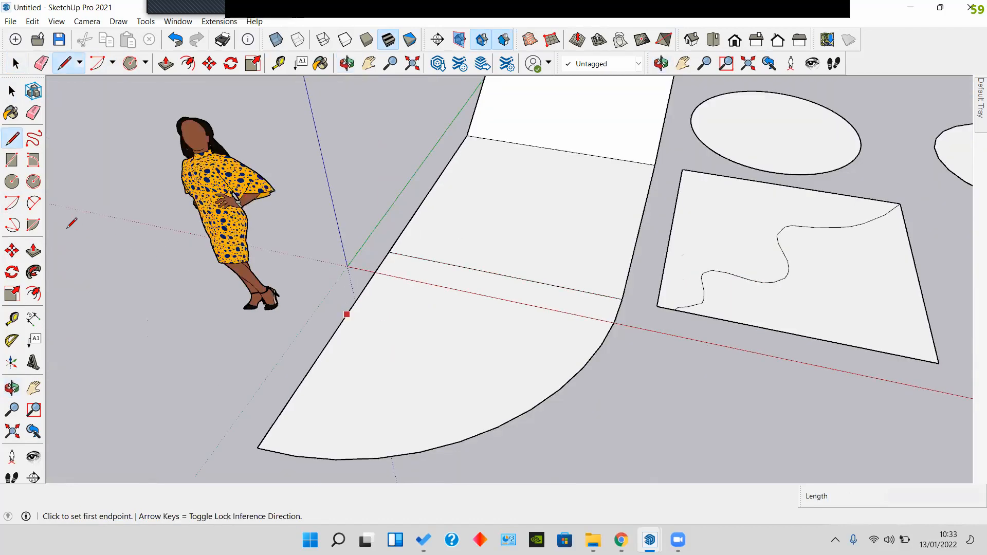
Step: Move the scale figure away from the origin to the open ground beyond the arc
{"action": "middle_click_drag", "start_coordinate": [458, 342], "coordinate": [696, 210]}
{"action": "key", "text": "space"}
{"action": "left_click", "coordinate": [751, 319]}
{"action": "key", "text": "m"}
{"action": "left_click", "coordinate": [752, 327]}
{"action": "left_click", "coordinate": [814, 150]}
{"action": "key", "text": "space"}
{"action": "middle_click_drag", "start_coordinate": [650, 253], "coordinate": [606, 255], "text": "shift"}
{"action": "middle_click_drag", "start_coordinate": [606, 255], "coordinate": [538, 296]}
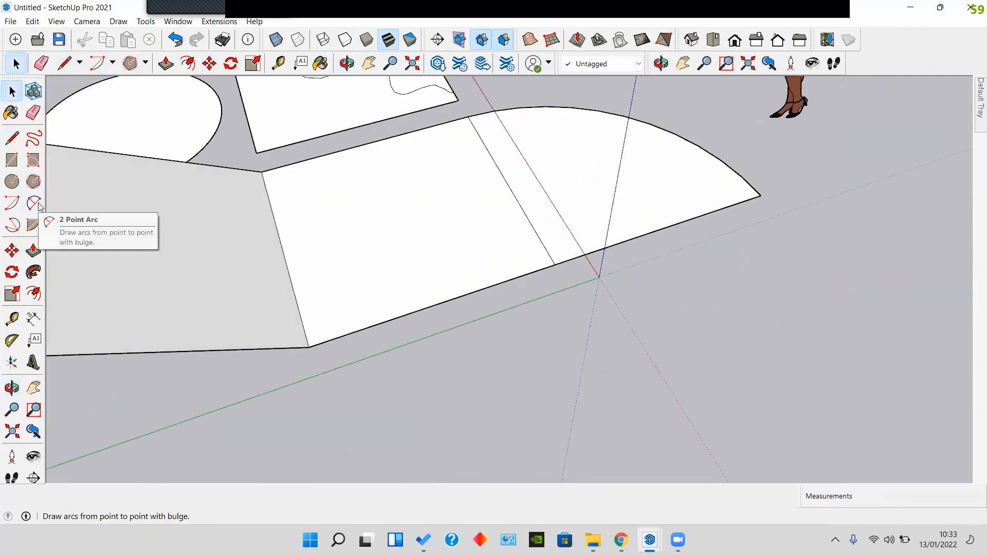
Step: Try a 2 Point Arc from the rectangle's corner beside the green axis to the open ground, and undo it
{"action": "left_click", "coordinate": [39, 205]}
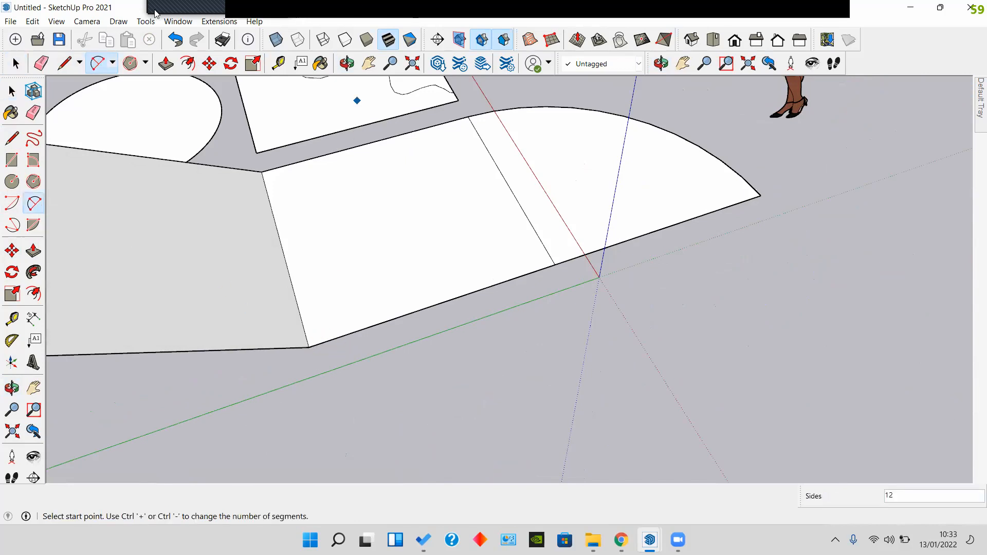
{"action": "mouse_move", "coordinate": [259, 23]}
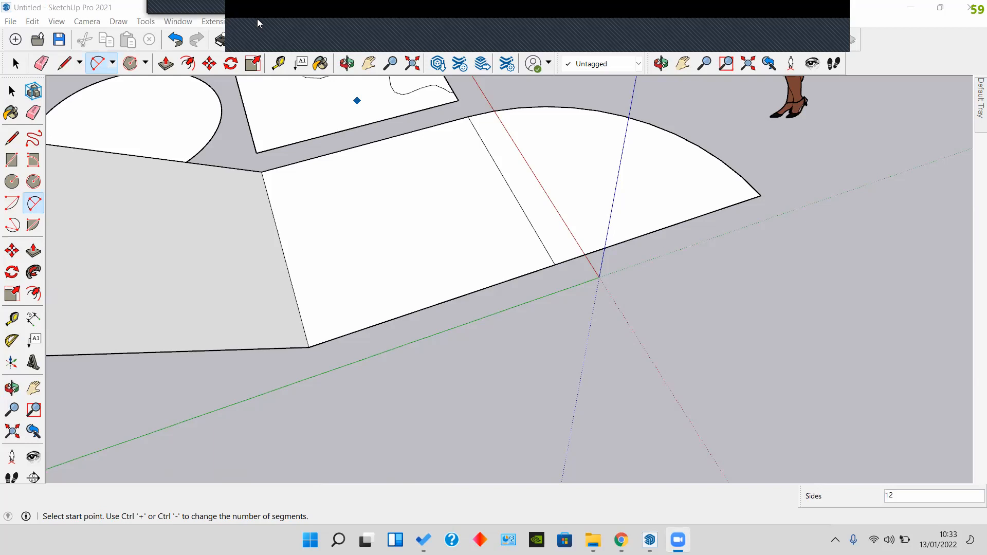
{"action": "scroll", "coordinate": [455, 325], "scroll_direction": "down", "scroll_amount": 1}
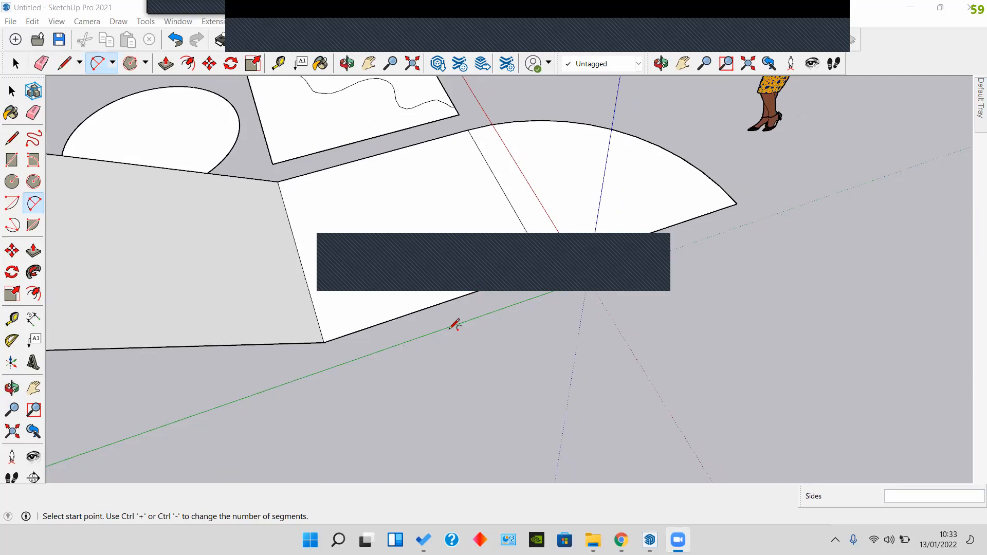
{"action": "left_click", "coordinate": [38, 203]}
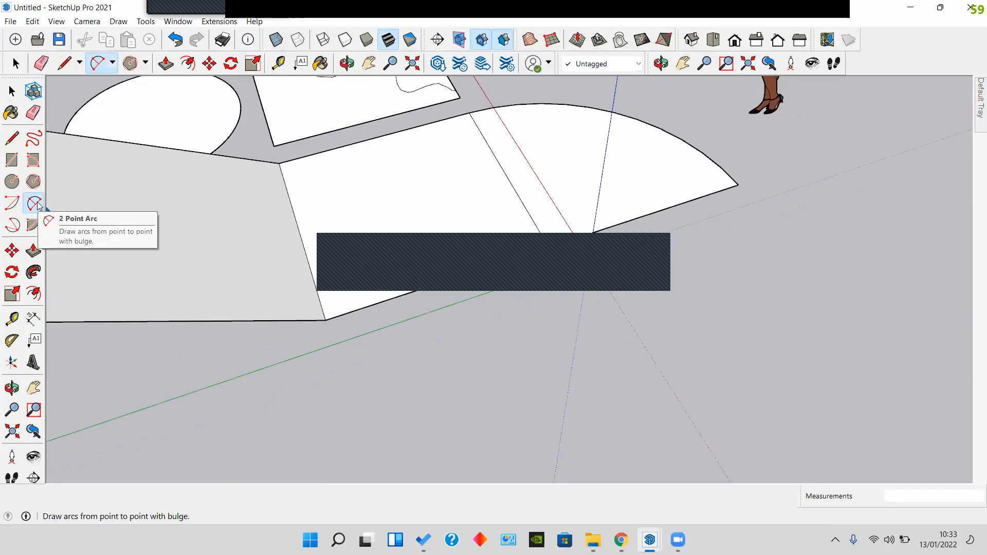
{"action": "scroll", "coordinate": [362, 309], "scroll_direction": "up", "scroll_amount": 2}
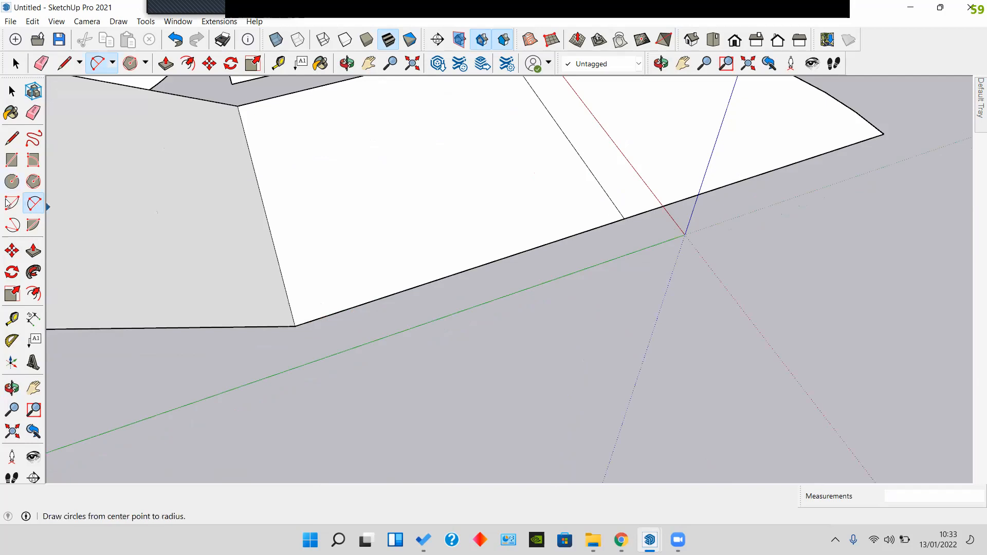
{"action": "left_click", "coordinate": [295, 326]}
{"action": "middle_click_drag", "start_coordinate": [476, 298], "coordinate": [456, 307]}
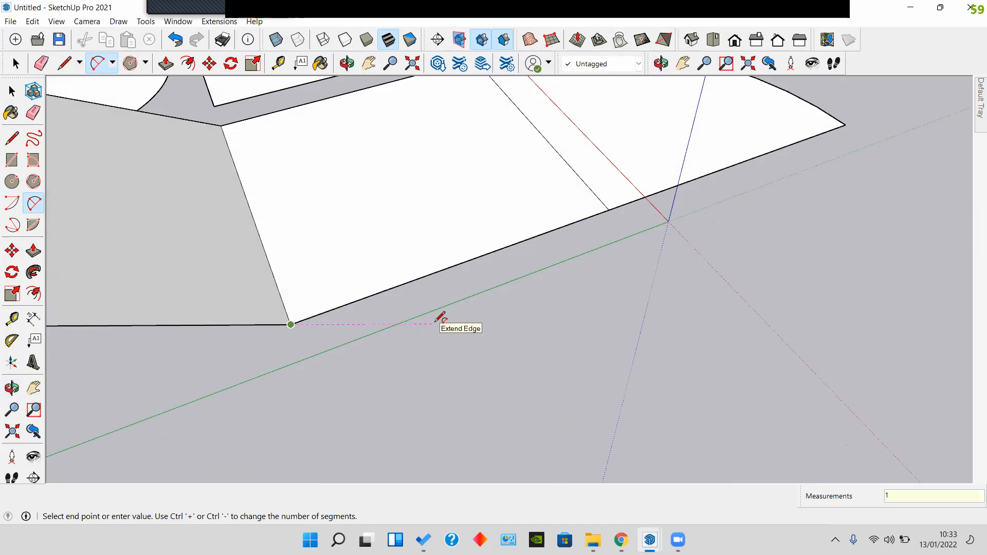
{"action": "left_click", "coordinate": [447, 324]}
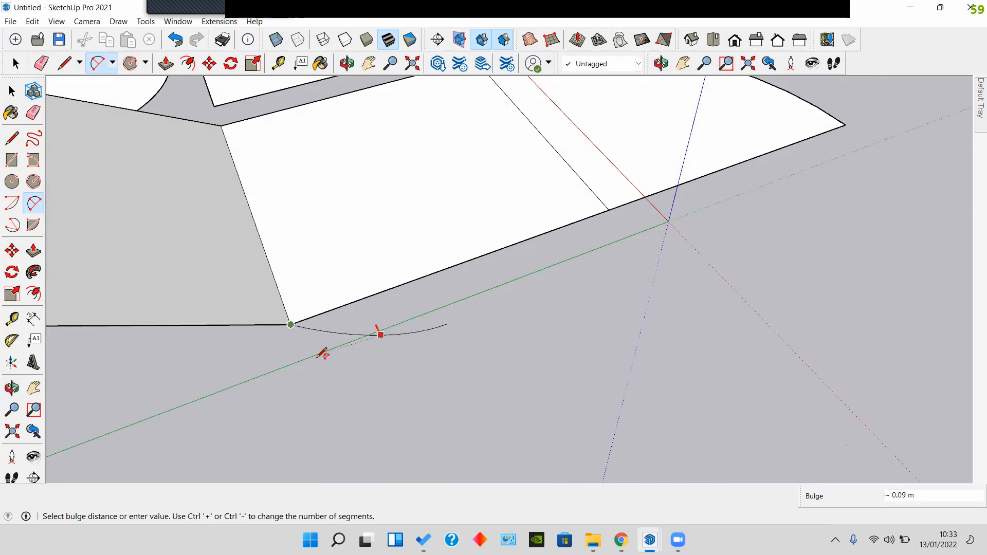
{"action": "left_click", "coordinate": [348, 364]}
{"action": "mouse_move", "coordinate": [348, 364]}
{"action": "middle_mouse_down"}
{"action": "mouse_move", "coordinate": [485, 172]}
{"action": "mouse_move", "coordinate": [370, 334]}
{"action": "mouse_move", "coordinate": [390, 341]}
{"action": "middle_mouse_up"}
{"action": "key", "text": "ctrl+z"}
Step: Draw a 2 Point Arc from the same rectangle corner across the green axis to open ground, with a bulge of about 0.38 m
{"action": "middle_click_drag", "start_coordinate": [201, 351], "coordinate": [180, 352]}
{"action": "middle_click_drag", "start_coordinate": [533, 230], "coordinate": [607, 104]}
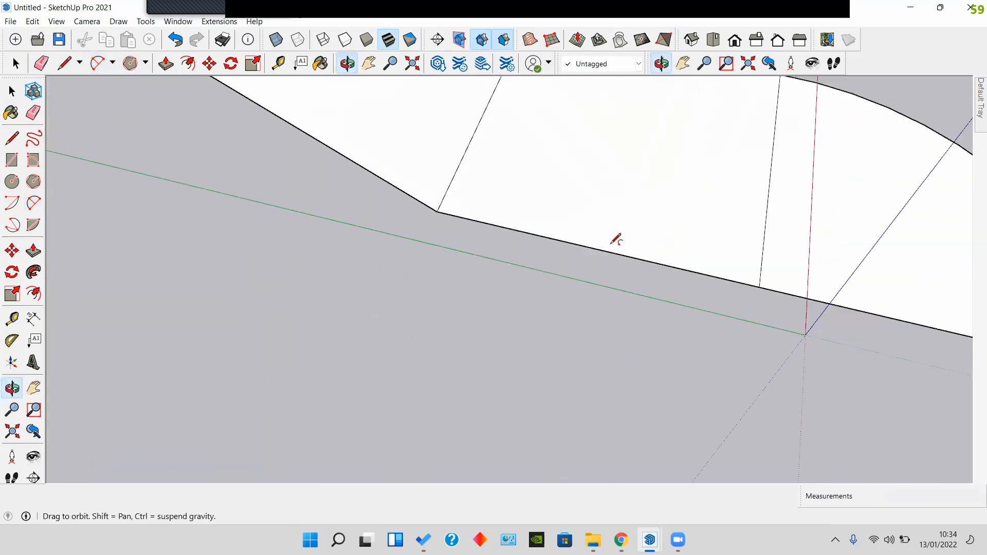
{"action": "middle_click_drag", "start_coordinate": [615, 240], "coordinate": [400, 257]}
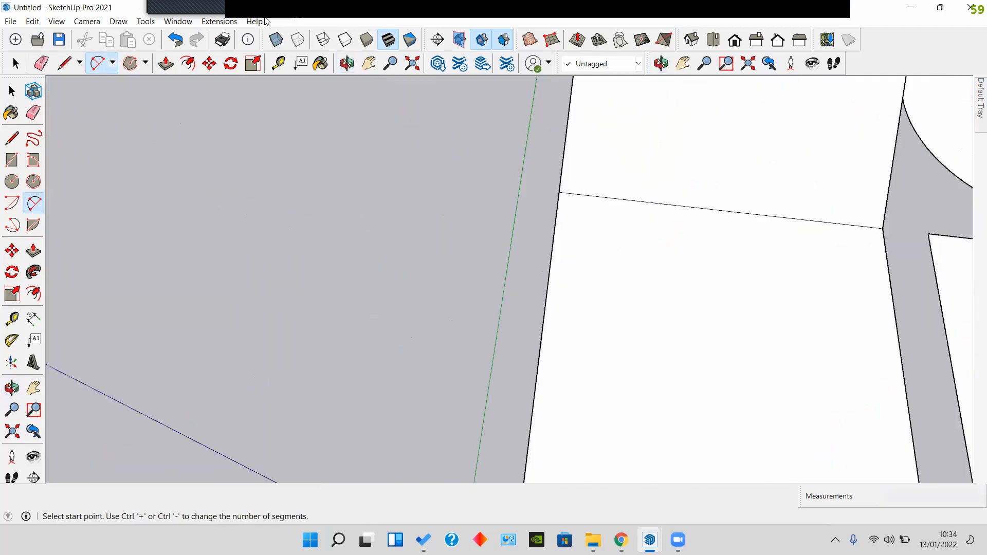
{"action": "mouse_move", "coordinate": [327, 21]}
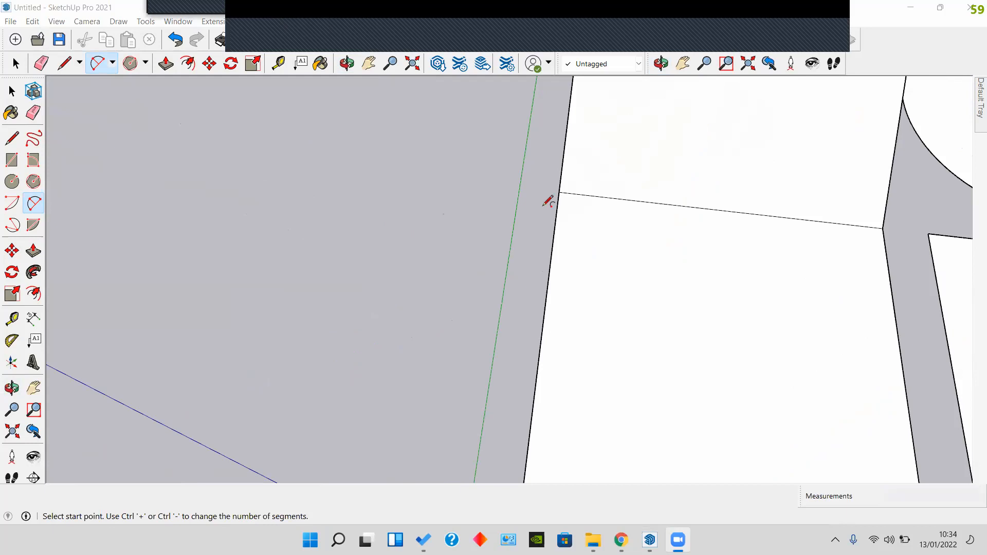
{"action": "scroll", "coordinate": [485, 263], "scroll_direction": "down", "scroll_amount": 1}
{"action": "left_click", "coordinate": [552, 198]}
{"action": "left_click", "coordinate": [402, 270]}
{"action": "left_click", "coordinate": [385, 224]}
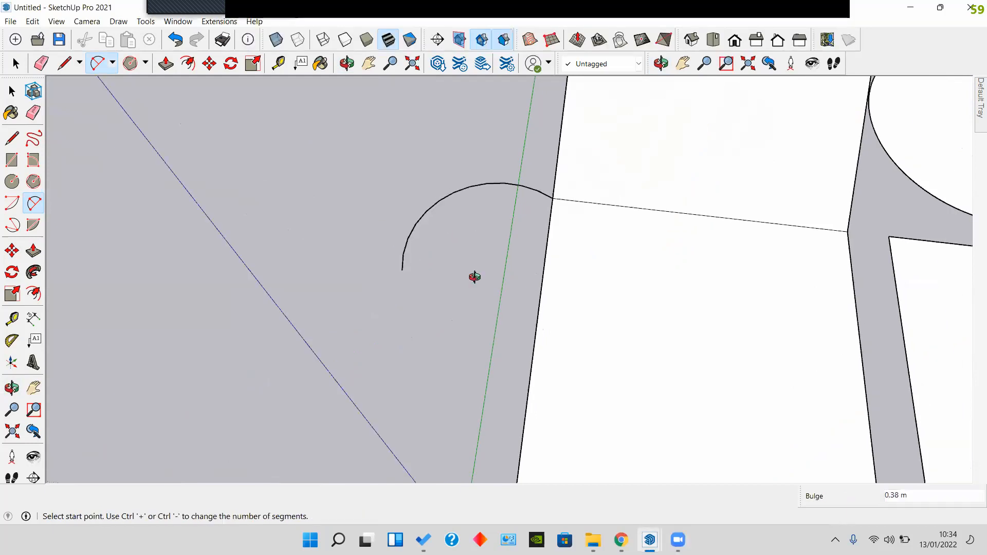
Step: Continue from the arc's free end with two tangent arcs, one curving inward and one outward, ending beyond the red axis's extension
{"action": "middle_click_drag", "start_coordinate": [475, 277], "coordinate": [365, 245]}
{"action": "middle_click_drag", "start_coordinate": [417, 116], "coordinate": [463, 183]}
{"action": "left_click", "coordinate": [451, 187]}
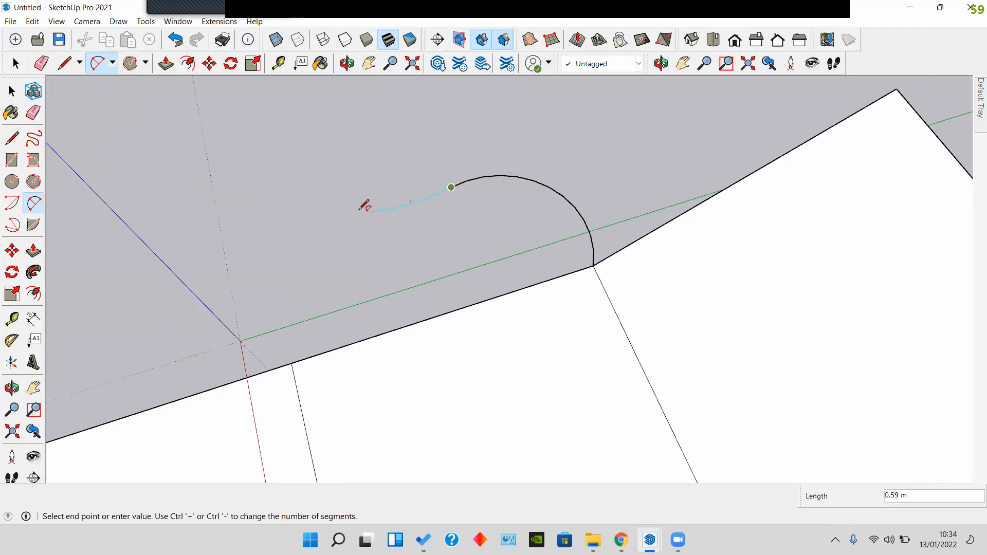
{"action": "left_click", "coordinate": [312, 175]}
{"action": "left_click", "coordinate": [323, 166]}
{"action": "left_click", "coordinate": [311, 175]}
{"action": "double_click", "coordinate": [196, 235]}
Step: Add two more tangent arcs, ending at the quarter circle's outer corner, to close the wavy outline
{"action": "left_click", "coordinate": [196, 235]}
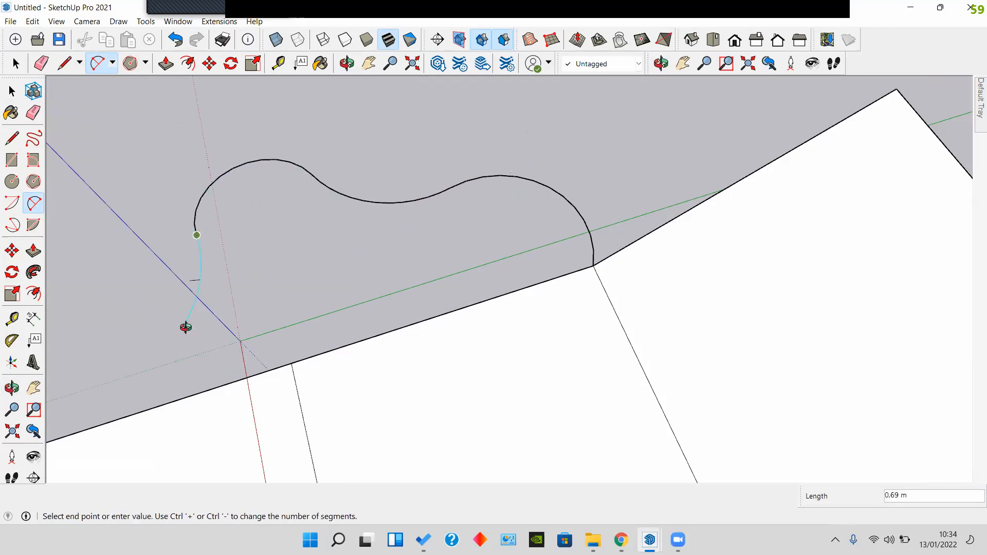
{"action": "middle_click_drag", "start_coordinate": [185, 327], "coordinate": [304, 264], "text": "shift"}
{"action": "left_click", "coordinate": [272, 275]}
{"action": "left_click", "coordinate": [273, 276]}
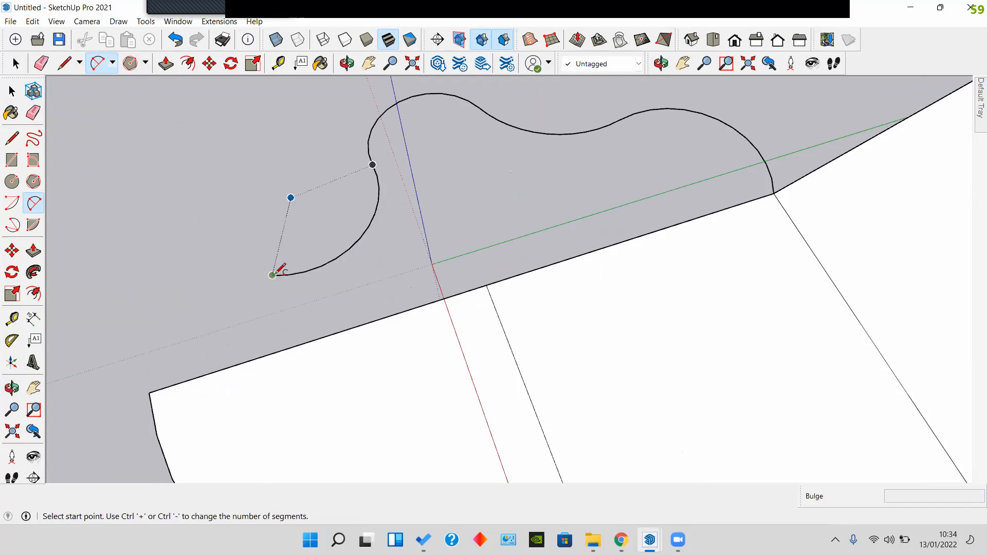
{"action": "left_click", "coordinate": [272, 275]}
{"action": "double_click", "coordinate": [150, 393]}
{"action": "middle_click_drag", "start_coordinate": [617, 176], "coordinate": [396, 401]}
{"action": "key", "text": "space"}
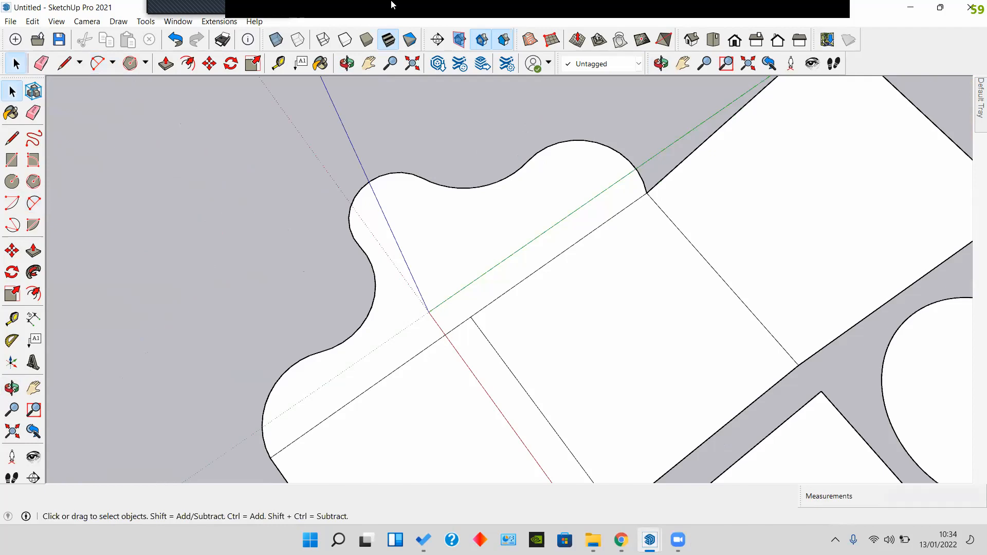
Step: Try a 2 Point Arc from the corner of the rectangle containing the freehand curve across the red axis, with a bulge of about 0.56 m
{"action": "scroll", "coordinate": [415, 340], "scroll_direction": "down", "scroll_amount": 2}
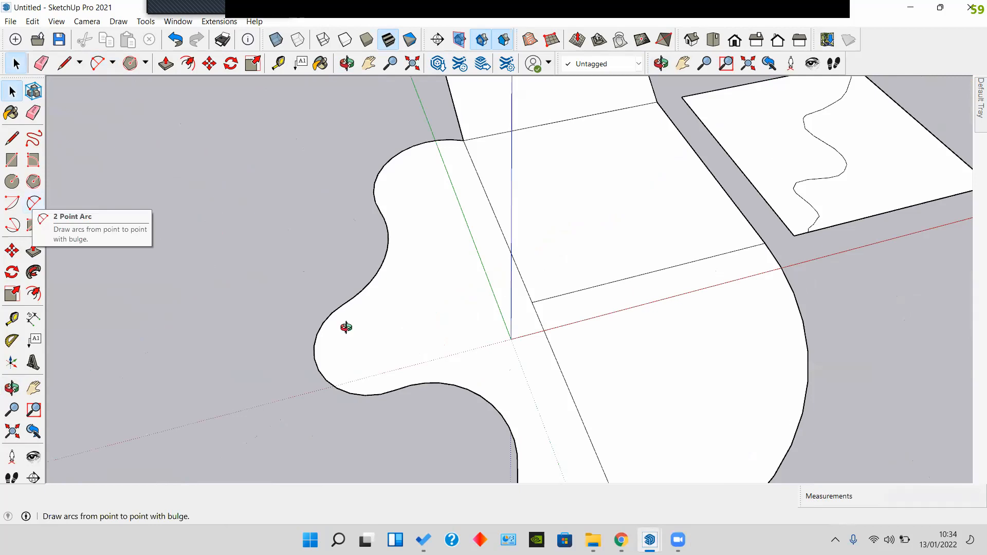
{"action": "middle_click_drag", "start_coordinate": [346, 327], "coordinate": [493, 202]}
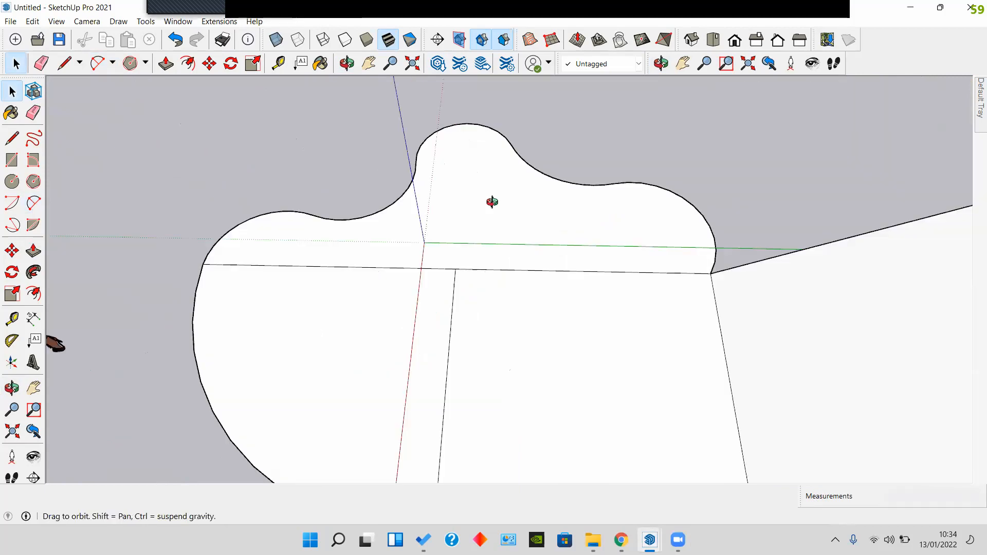
{"action": "left_click", "coordinate": [34, 203]}
{"action": "middle_click_drag", "start_coordinate": [535, 231], "coordinate": [501, 250]}
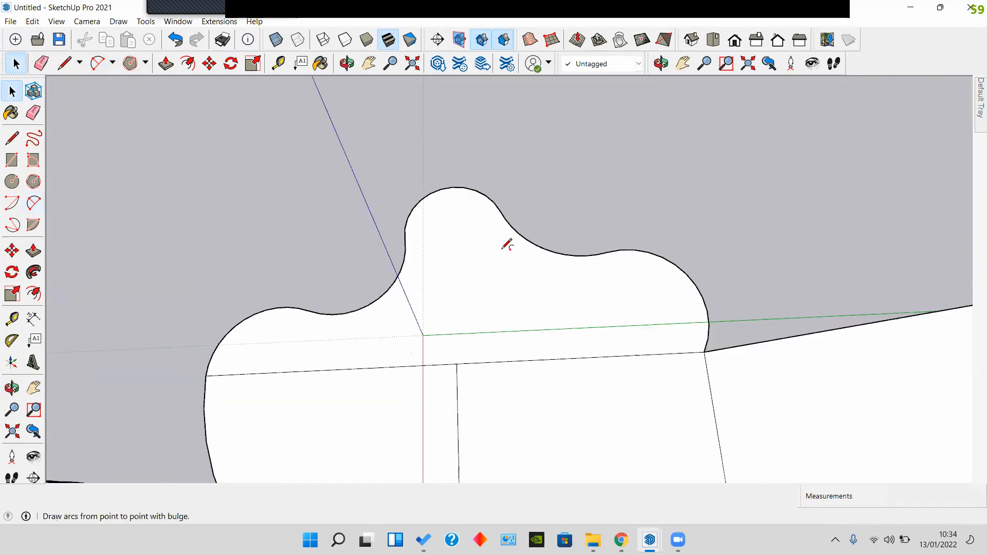
{"action": "middle_click_drag", "start_coordinate": [476, 205], "coordinate": [917, 267]}
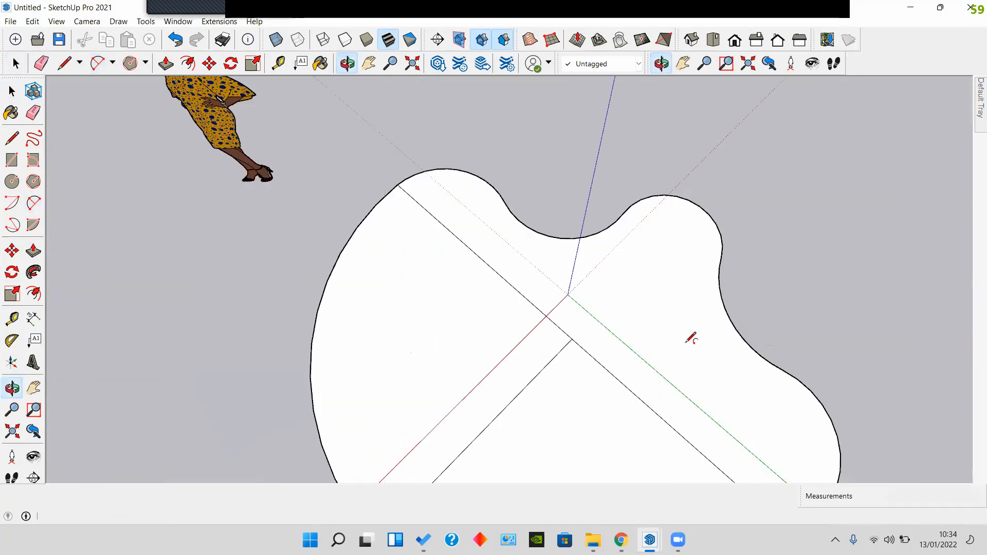
{"action": "middle_click_drag", "start_coordinate": [691, 337], "coordinate": [418, 355]}
{"action": "left_click", "coordinate": [636, 316]}
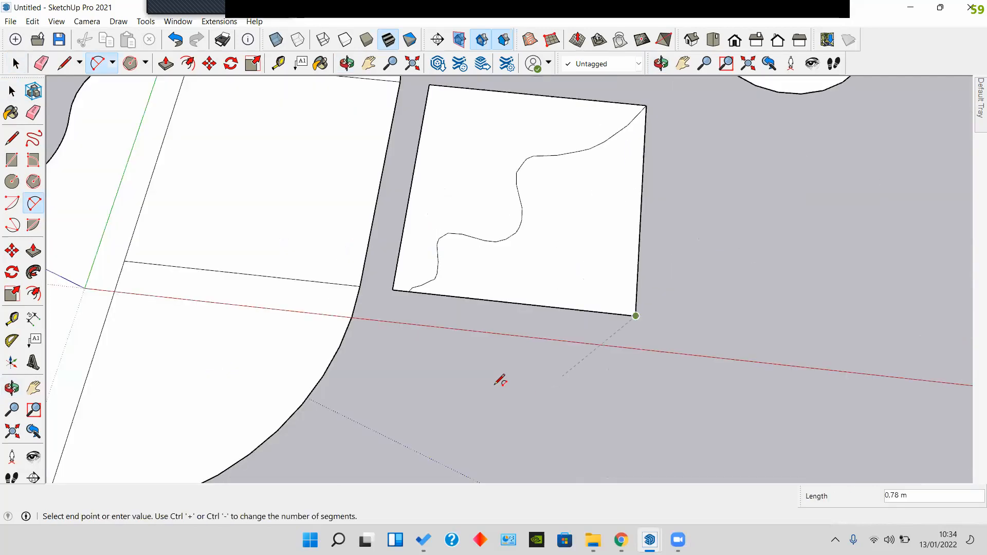
{"action": "left_click", "coordinate": [476, 386]}
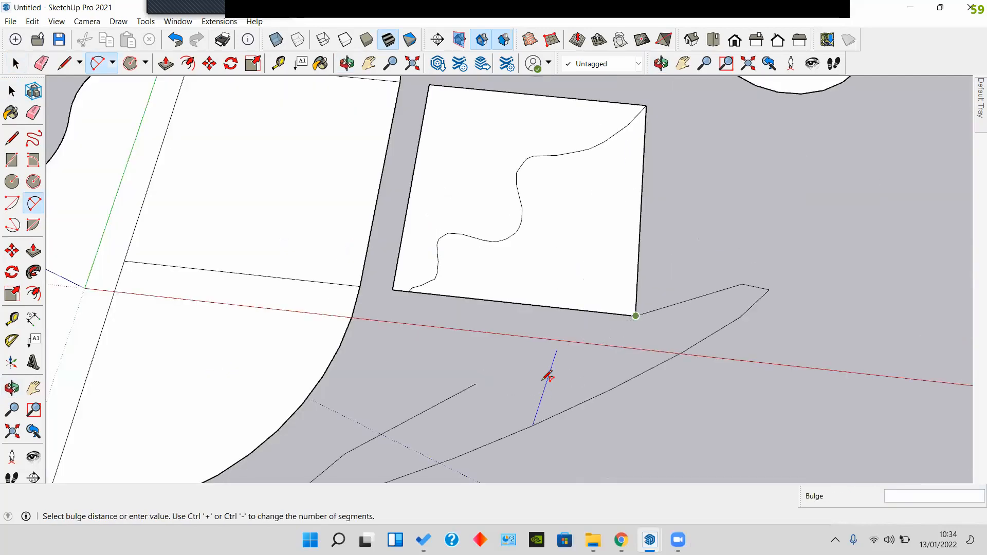
{"action": "middle_click_drag", "start_coordinate": [617, 361], "coordinate": [726, 243]}
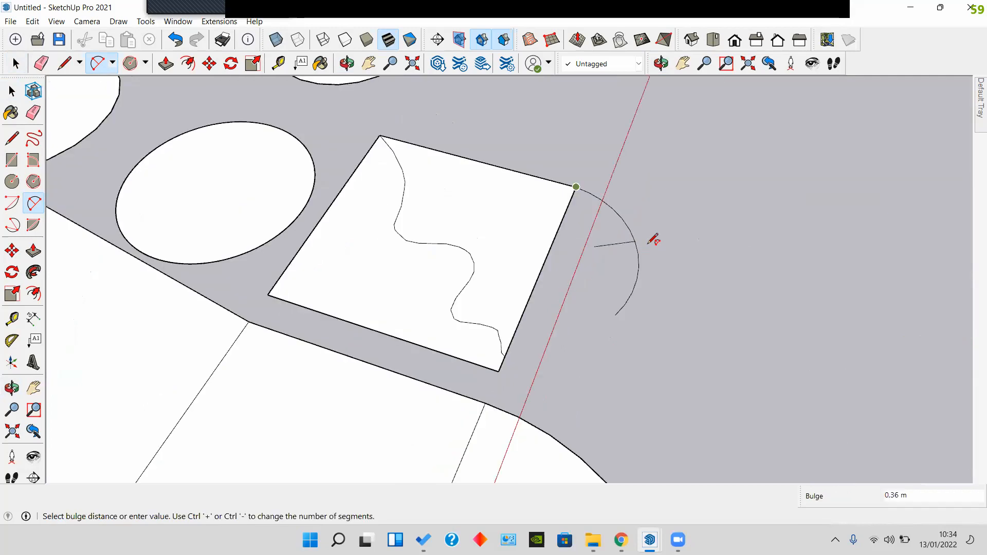
{"action": "middle_click_drag", "start_coordinate": [668, 234], "coordinate": [595, 304]}
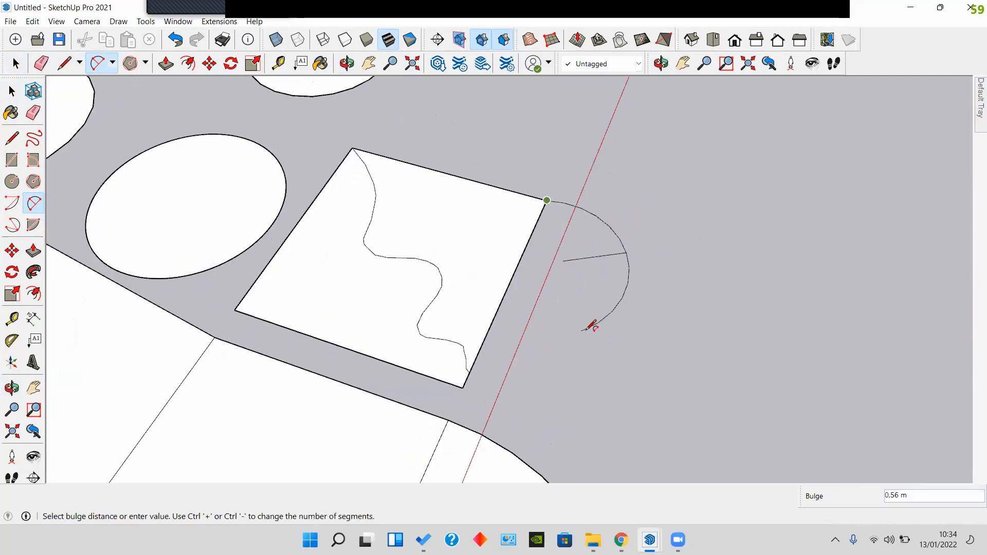
{"action": "left_click", "coordinate": [585, 366]}
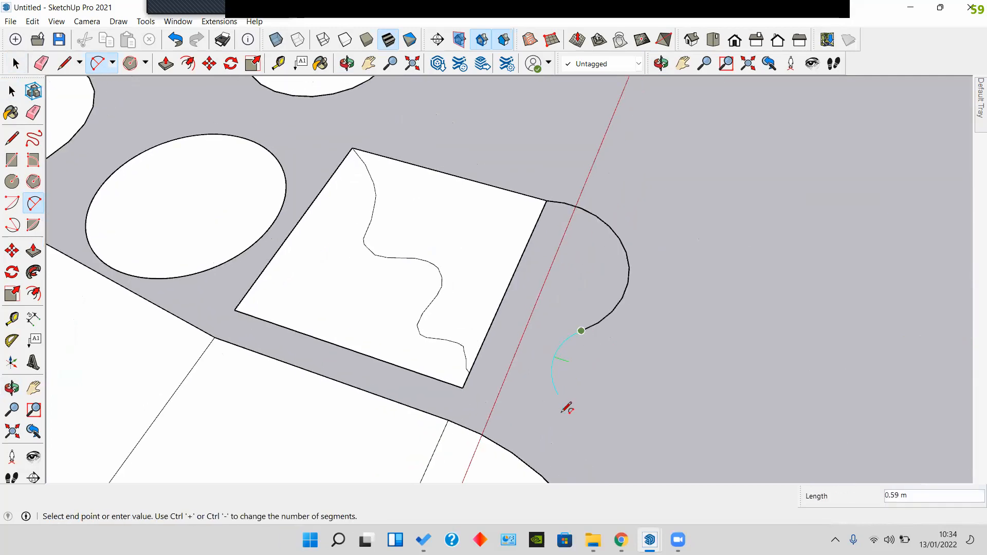
Step: Try to start a tangent arc from the large arc's free end, and undo the large arc
{"action": "scroll", "coordinate": [568, 375], "scroll_direction": "up", "scroll_amount": 1}
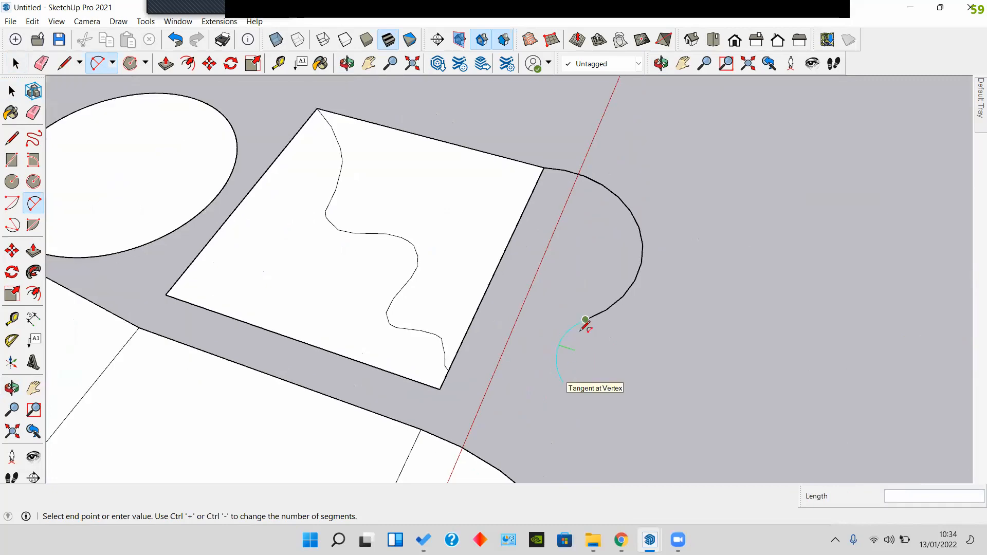
{"action": "scroll", "coordinate": [589, 316], "scroll_direction": "up", "scroll_amount": 2}
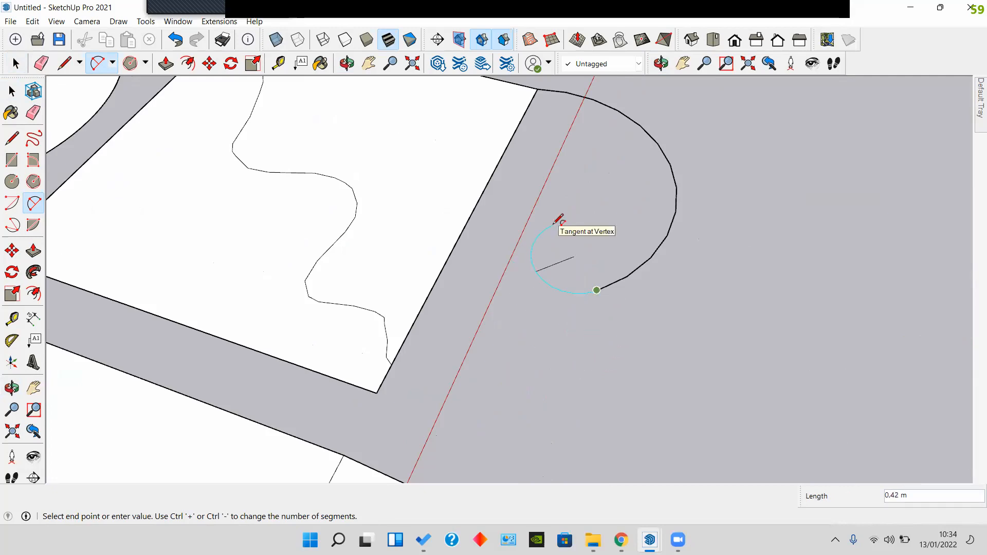
{"action": "key", "text": "space"}
{"action": "middle_click_drag", "start_coordinate": [447, 278], "coordinate": [70, 207]}
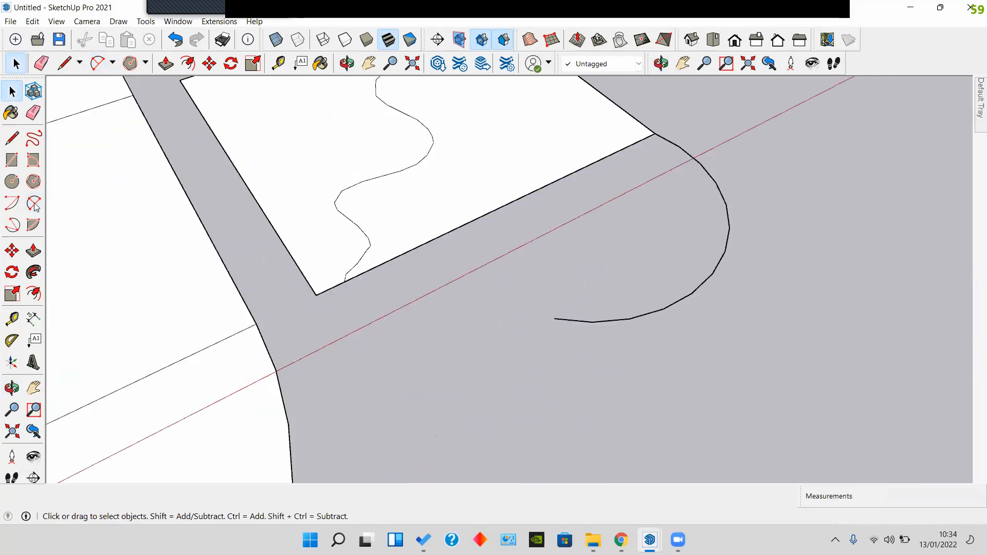
{"action": "key", "text": "a"}
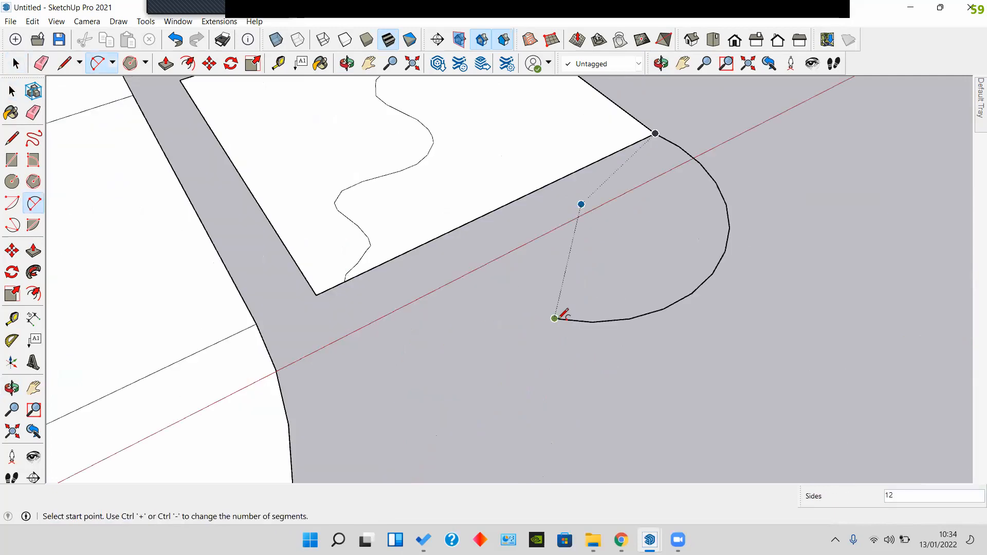
{"action": "left_click", "coordinate": [555, 318]}
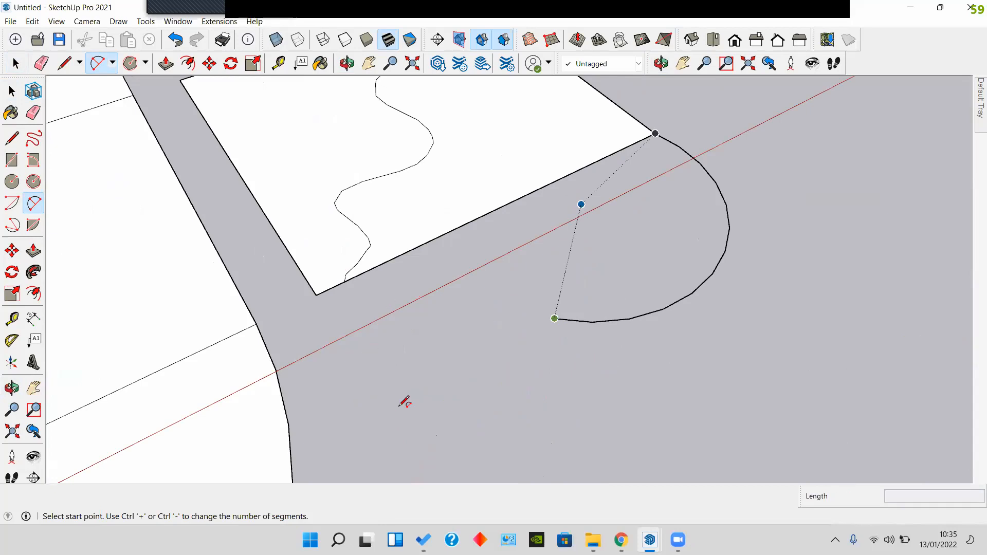
{"action": "left_click", "coordinate": [554, 318]}
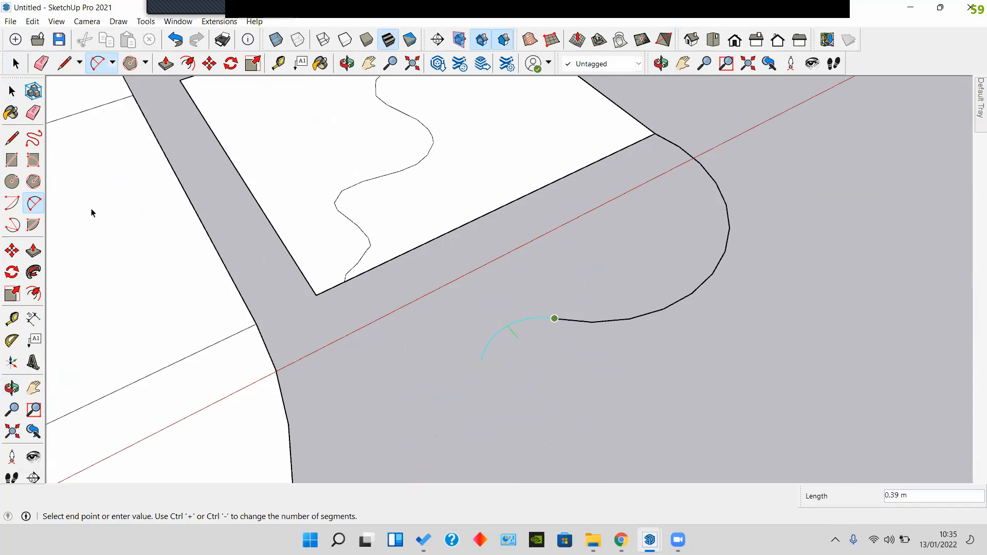
{"action": "key", "text": "ctrl+z"}
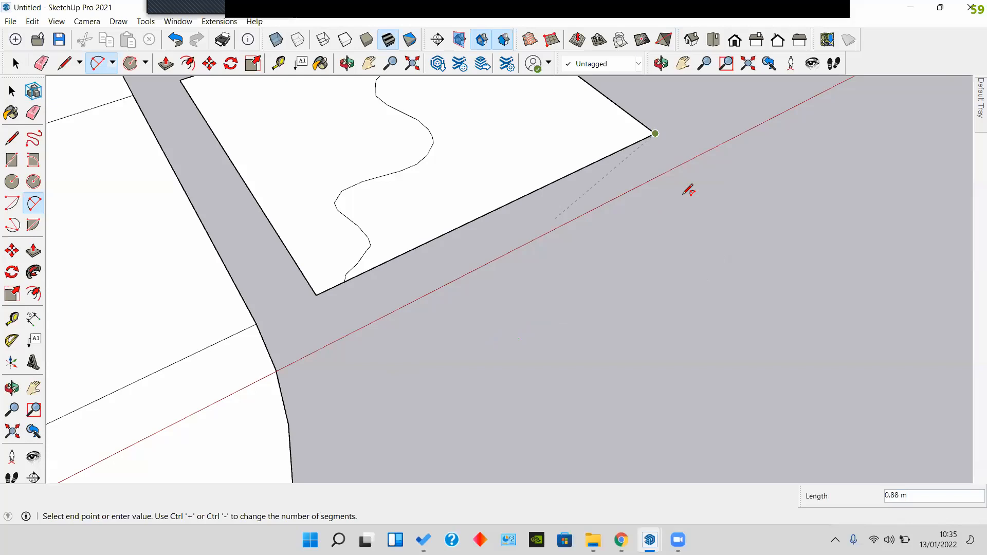
Step: Draw a smaller arc with a bulge of about 0.23 m from that rectangle corner, and continue it with a tangent arc curving back across the red axis
{"action": "left_click", "coordinate": [663, 185]}
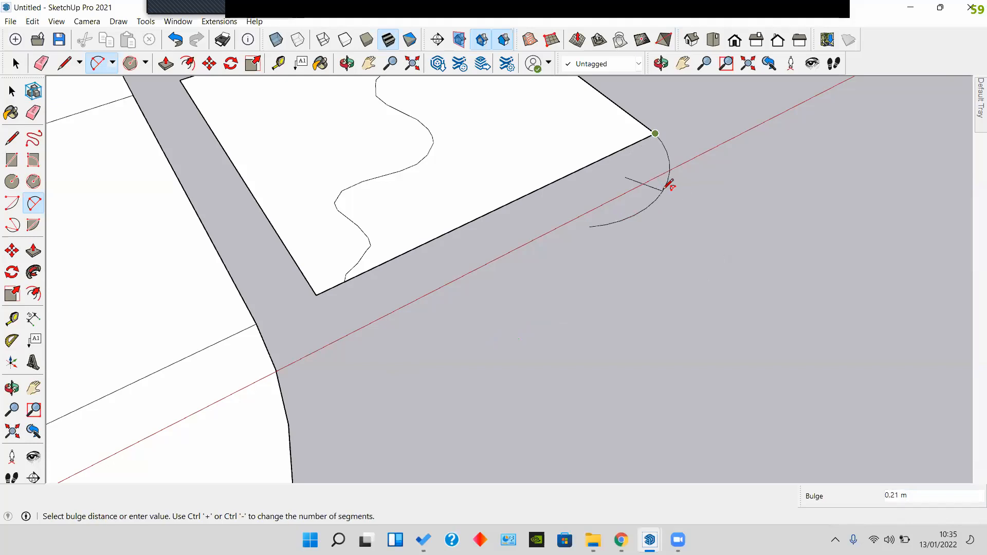
{"action": "left_click", "coordinate": [629, 216]}
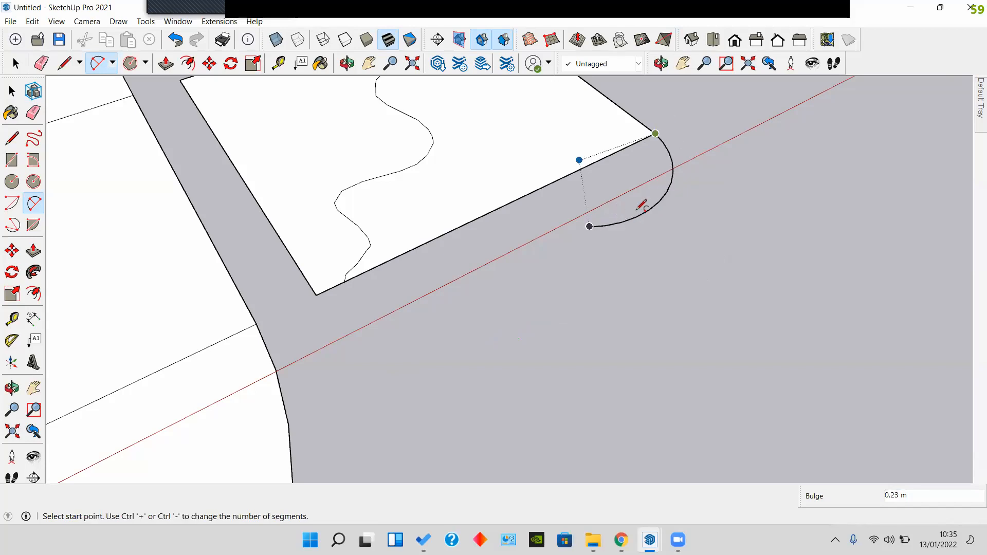
{"action": "left_click", "coordinate": [590, 226]}
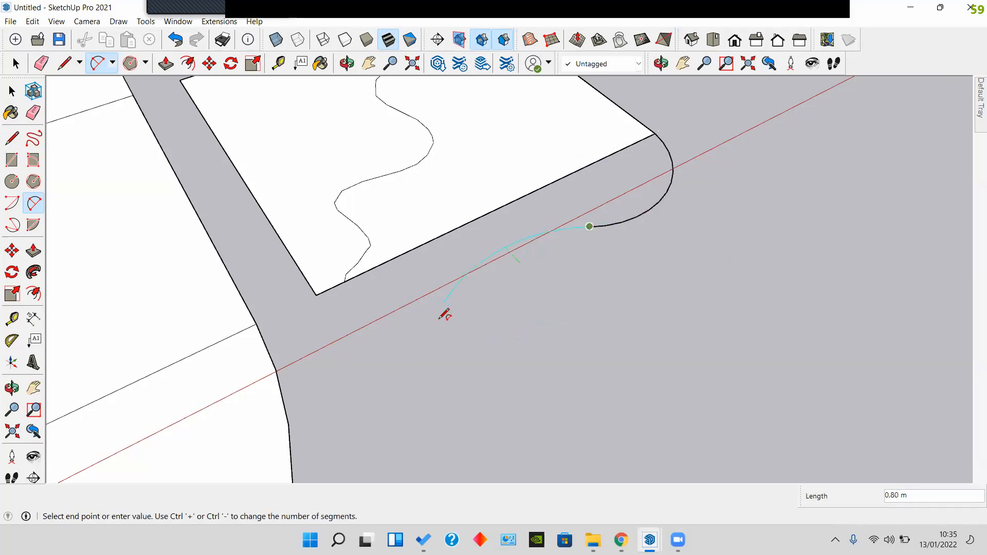
{"action": "left_click", "coordinate": [470, 336]}
{"action": "left_click", "coordinate": [471, 337]}
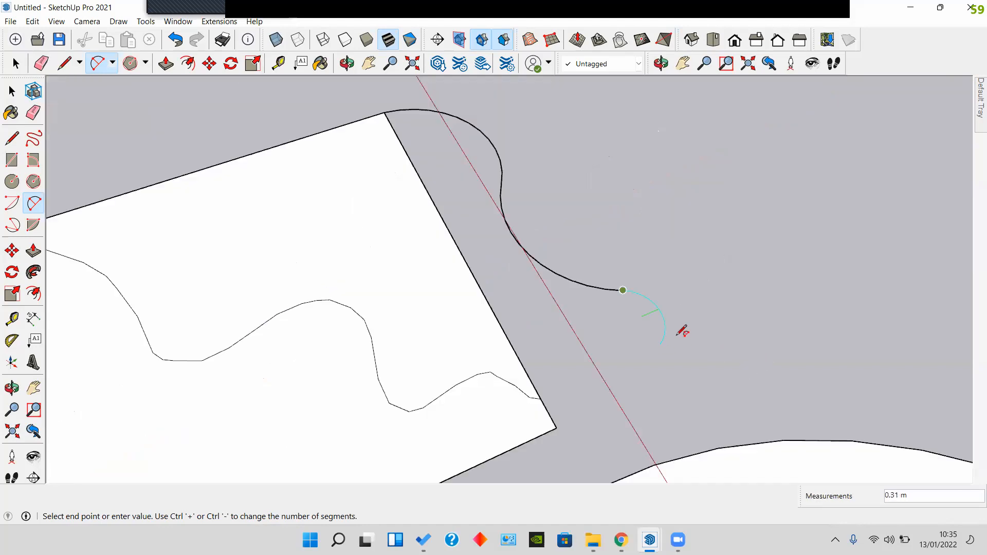
Step: Add two more connected arcs, ending at the rectangle's other corner, to close the wavy outline along its side
{"action": "left_click", "coordinate": [677, 336]}
{"action": "left_click", "coordinate": [677, 337]}
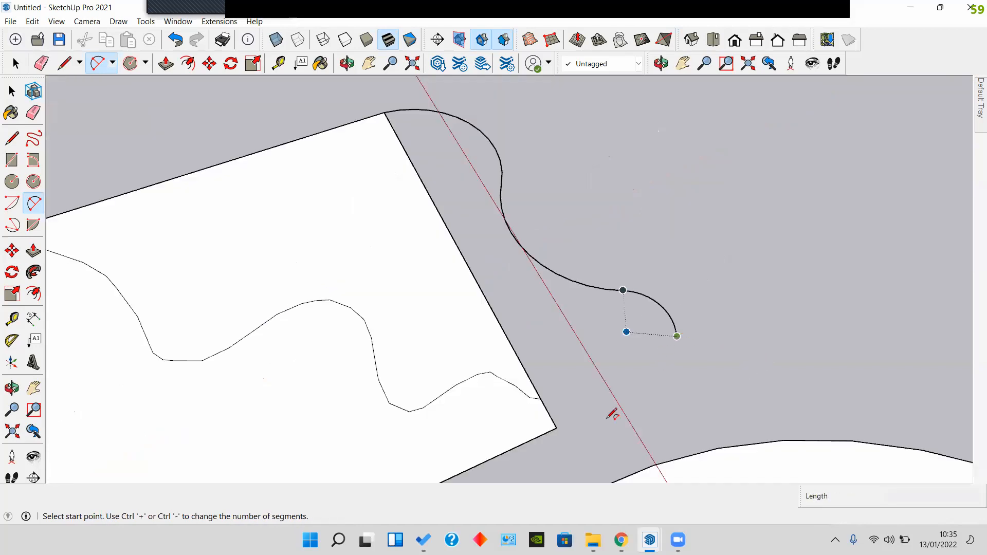
{"action": "left_click", "coordinate": [557, 428]}
{"action": "left_click", "coordinate": [569, 389]}
{"action": "key", "text": "space"}
{"action": "scroll", "coordinate": [572, 380], "scroll_direction": "down", "scroll_amount": 2}
{"action": "mouse_move", "coordinate": [571, 379]}
{"action": "middle_mouse_down"}
{"action": "mouse_move", "coordinate": [580, 358]}
{"action": "mouse_move", "coordinate": [485, 308]}
{"action": "mouse_move", "coordinate": [315, 256]}
{"action": "middle_mouse_up"}
{"action": "scroll", "coordinate": [553, 285], "scroll_direction": "up", "scroll_amount": 3}
{"action": "middle_click_drag", "start_coordinate": [502, 252], "coordinate": [423, 282]}
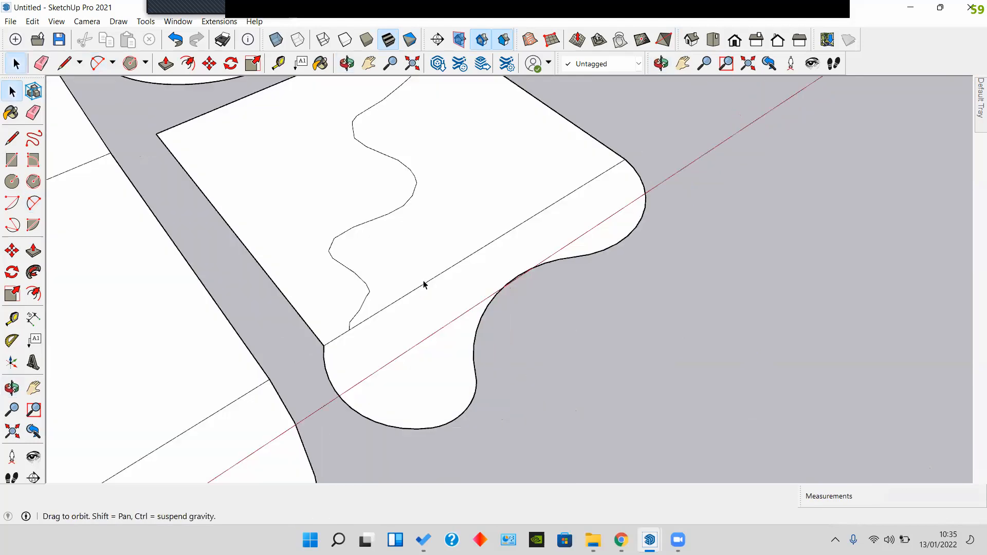
{"action": "left_click", "coordinate": [15, 225]}
{"action": "middle_click_drag", "start_coordinate": [478, 236], "coordinate": [390, 368]}
{"action": "left_click", "coordinate": [387, 374]}
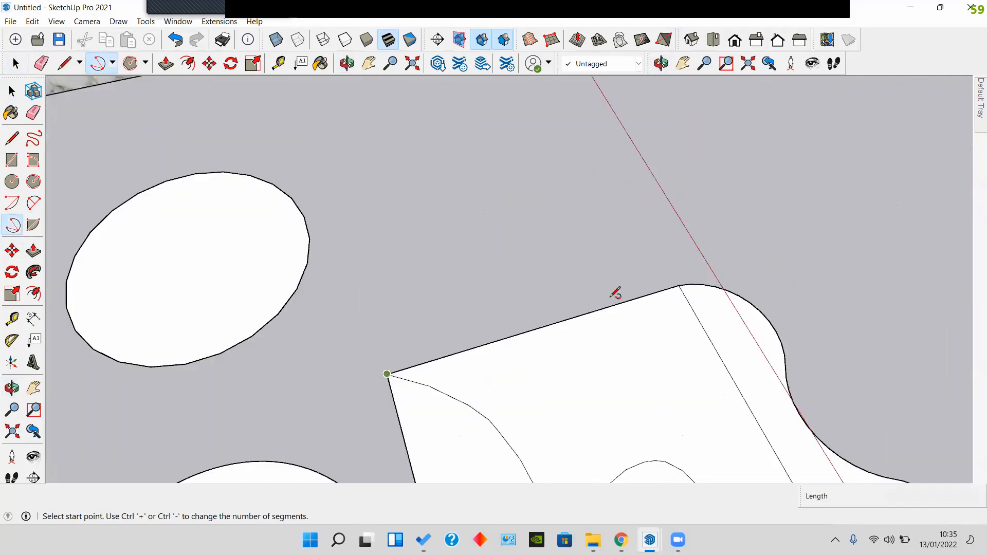
{"action": "left_click", "coordinate": [679, 284]}
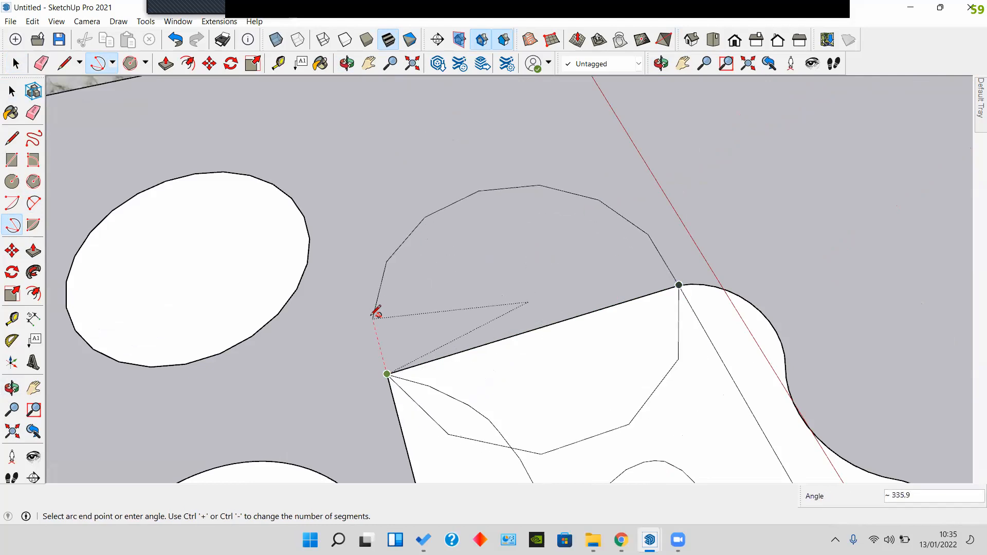
{"action": "key", "text": "space"}
{"action": "left_click", "coordinate": [12, 226]}
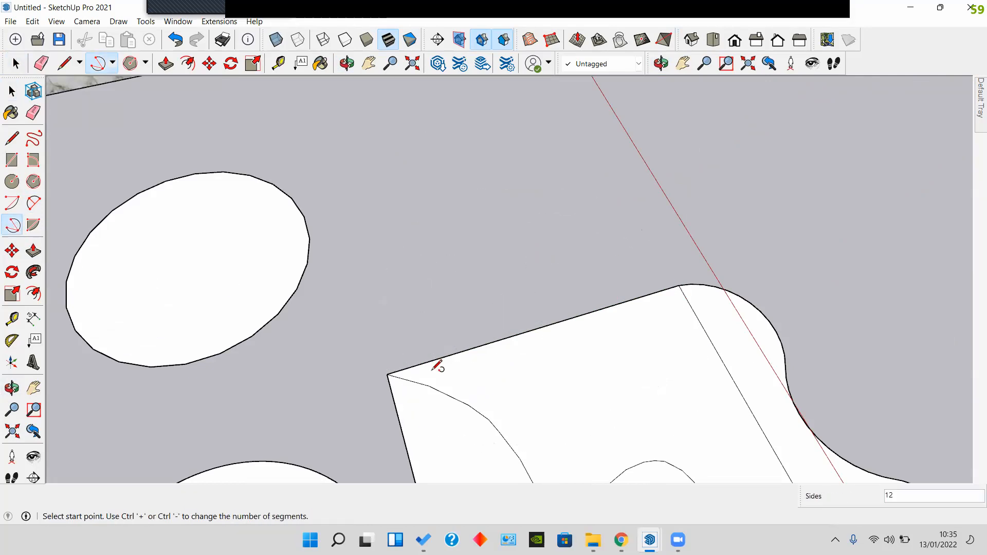
{"action": "scroll", "coordinate": [387, 372], "scroll_direction": "up", "scroll_amount": 2}
{"action": "left_click", "coordinate": [387, 375]}
{"action": "left_click", "coordinate": [503, 234]}
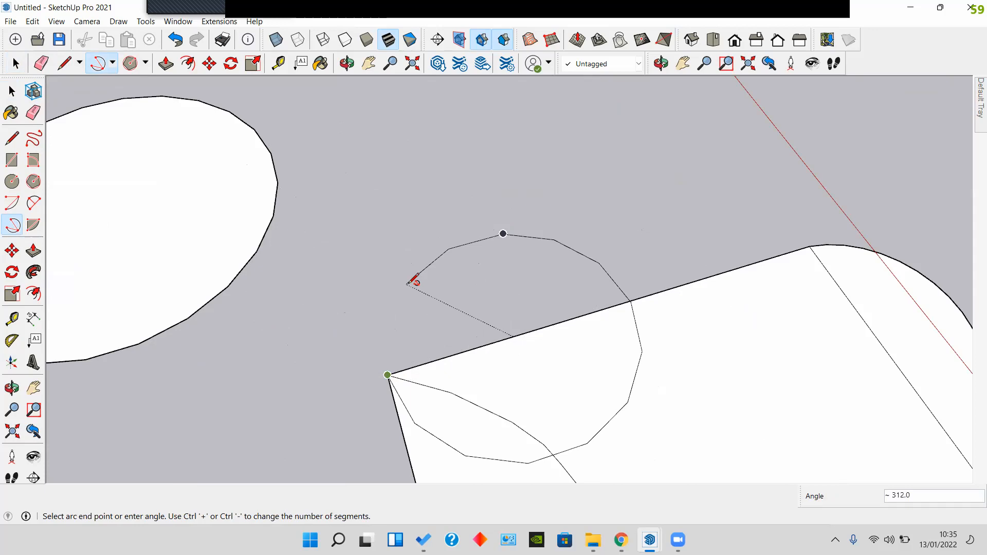
{"action": "key", "text": "space"}
Step: Try a circle centred on the rectangle's short edge through its corner, erase the overlap and the shared edge, and undo it all
{"action": "middle_click_drag", "start_coordinate": [238, 246], "coordinate": [183, 254], "text": "shift"}
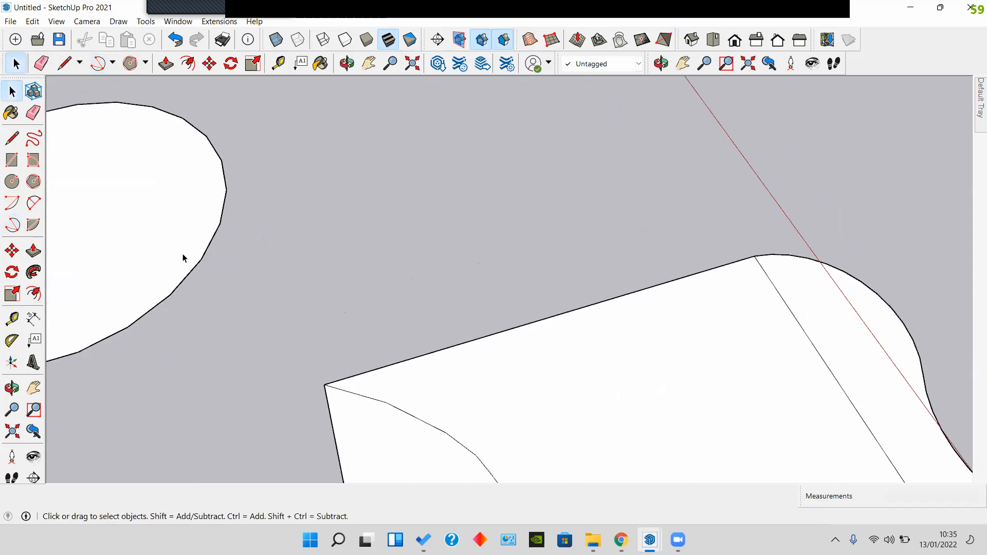
{"action": "key", "text": "c"}
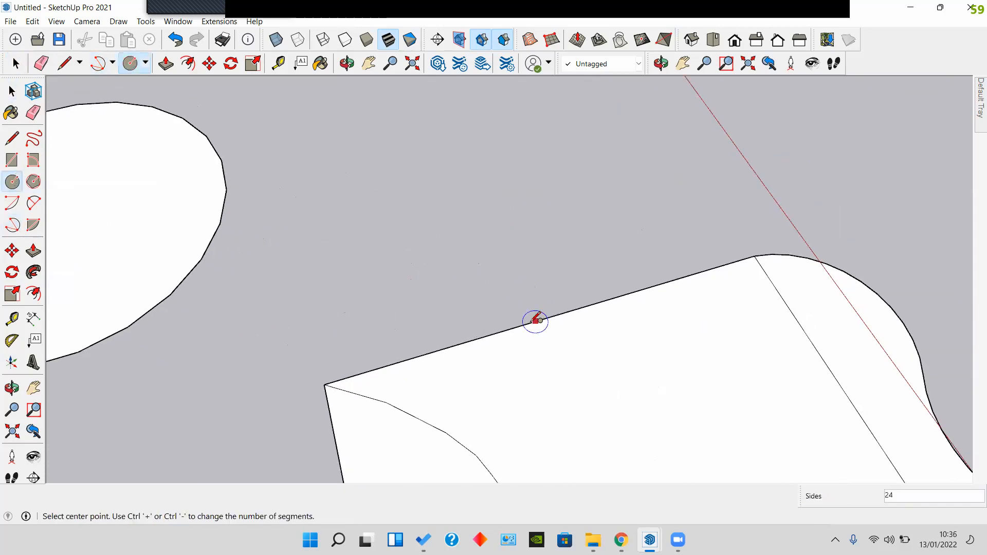
{"action": "left_click", "coordinate": [552, 316]}
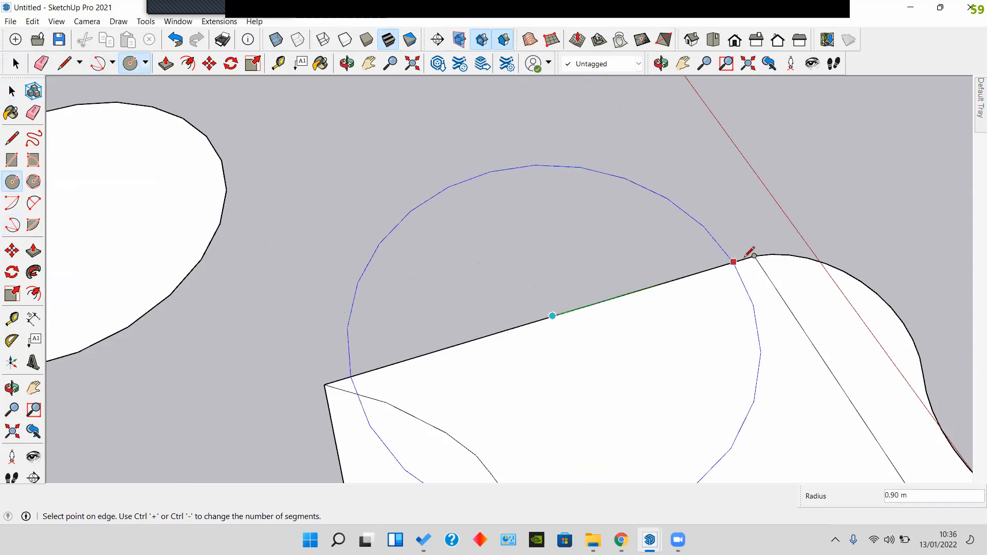
{"action": "left_click", "coordinate": [755, 256]}
{"action": "key", "text": "e"}
{"action": "left_click", "coordinate": [784, 397]}
{"action": "left_click", "coordinate": [597, 305]}
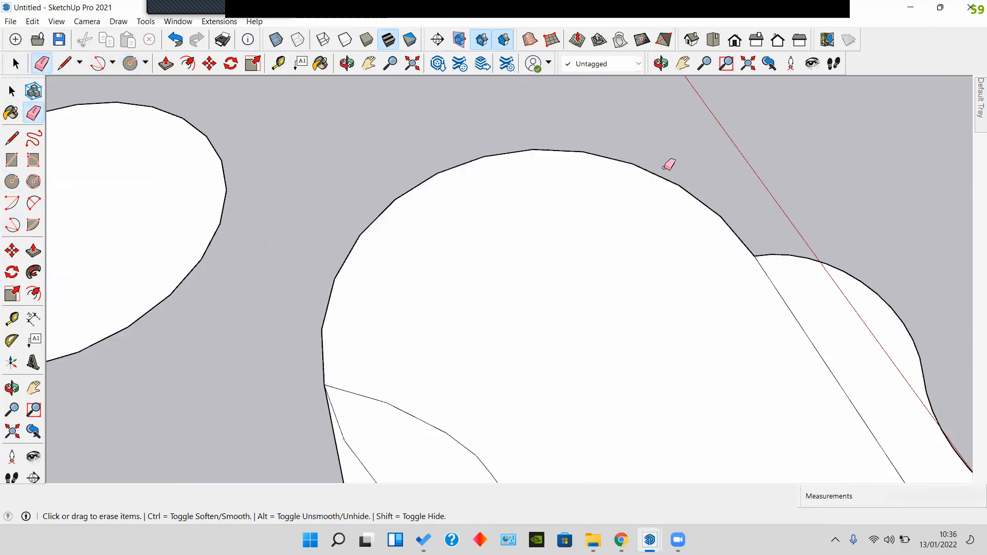
{"action": "key", "text": "ctrl+z"}
{"action": "left_click_drag", "start_coordinate": [562, 291], "coordinate": [149, 285]}
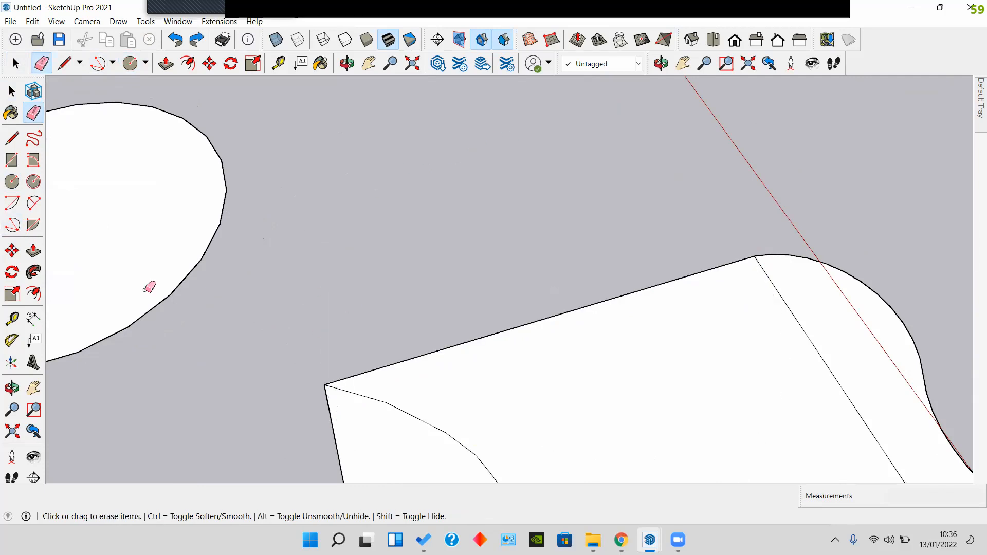
Step: Try a 3 Point Arc between both corners of the rectangle's short edge, bulging outward through a point beyond it, and undo it
{"action": "left_click", "coordinate": [11, 226]}
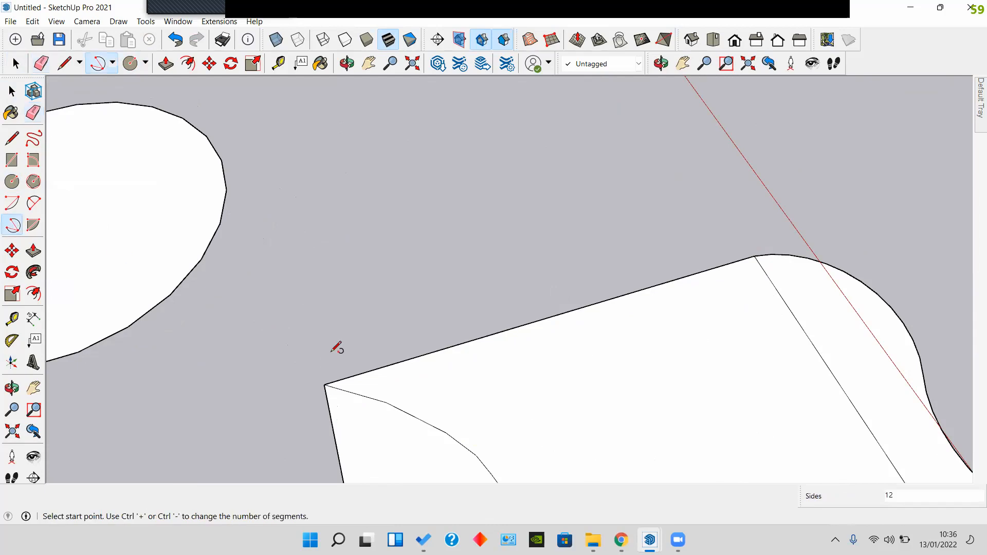
{"action": "left_click", "coordinate": [324, 384]}
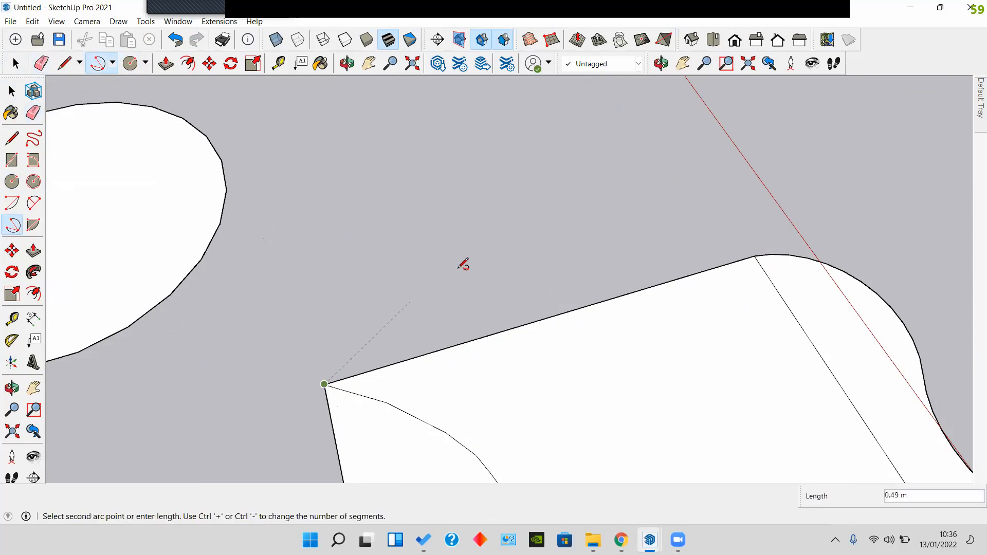
{"action": "left_click", "coordinate": [562, 230]}
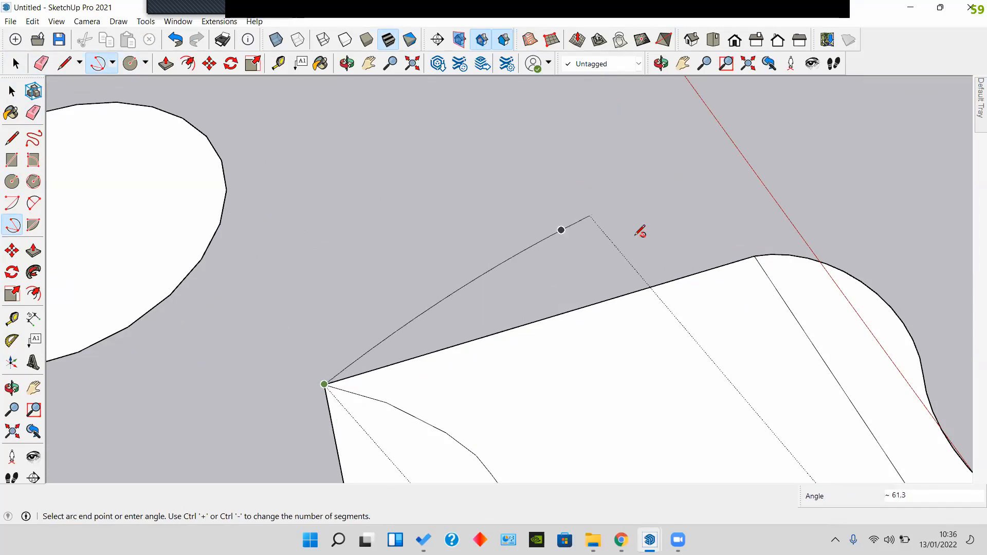
{"action": "left_click", "coordinate": [754, 256]}
{"action": "middle_click_drag", "start_coordinate": [730, 267], "coordinate": [579, 342]}
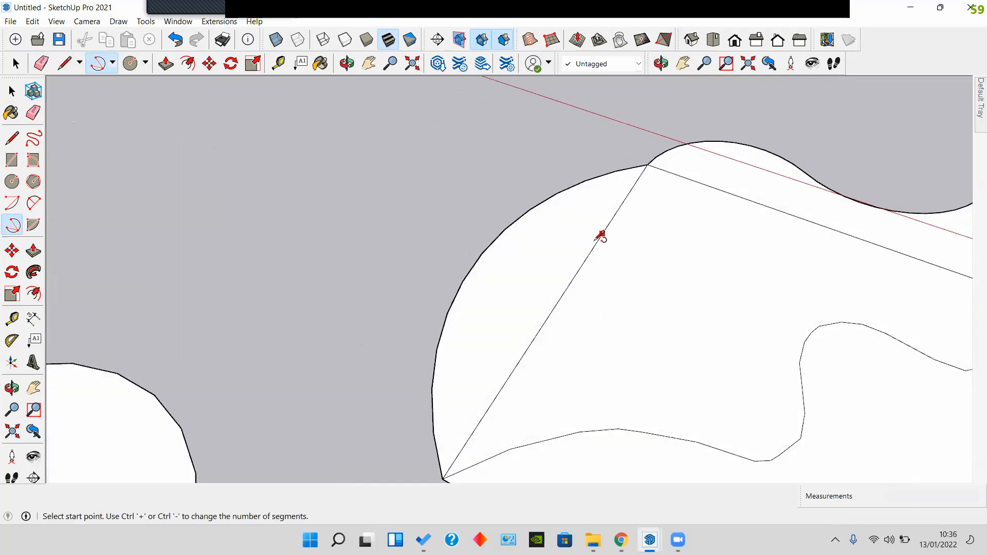
{"action": "middle_click_drag", "start_coordinate": [520, 335], "coordinate": [471, 377]}
{"action": "scroll", "coordinate": [470, 376], "scroll_direction": "up", "scroll_amount": 4}
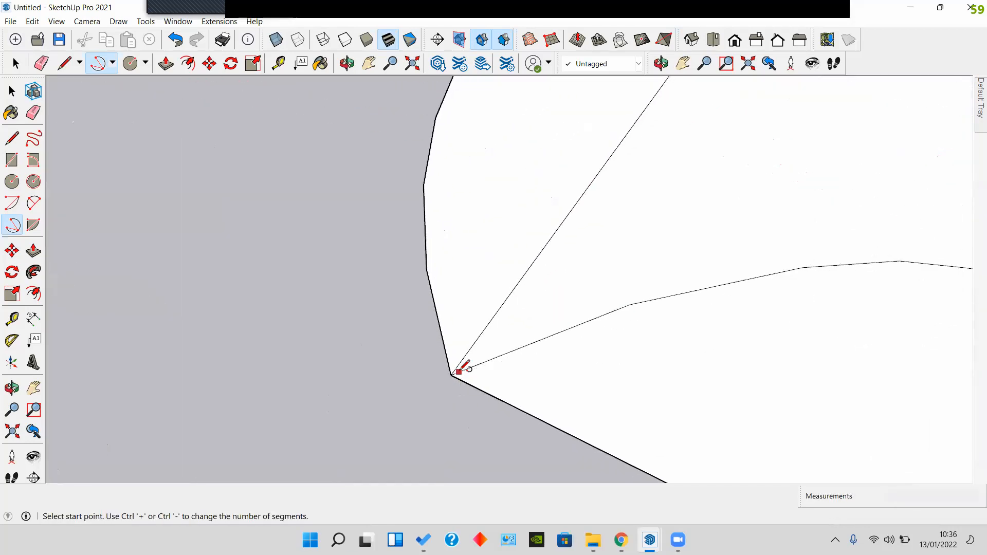
{"action": "scroll", "coordinate": [451, 375], "scroll_direction": "up", "scroll_amount": 1}
{"action": "scroll", "coordinate": [451, 374], "scroll_direction": "down", "scroll_amount": 4}
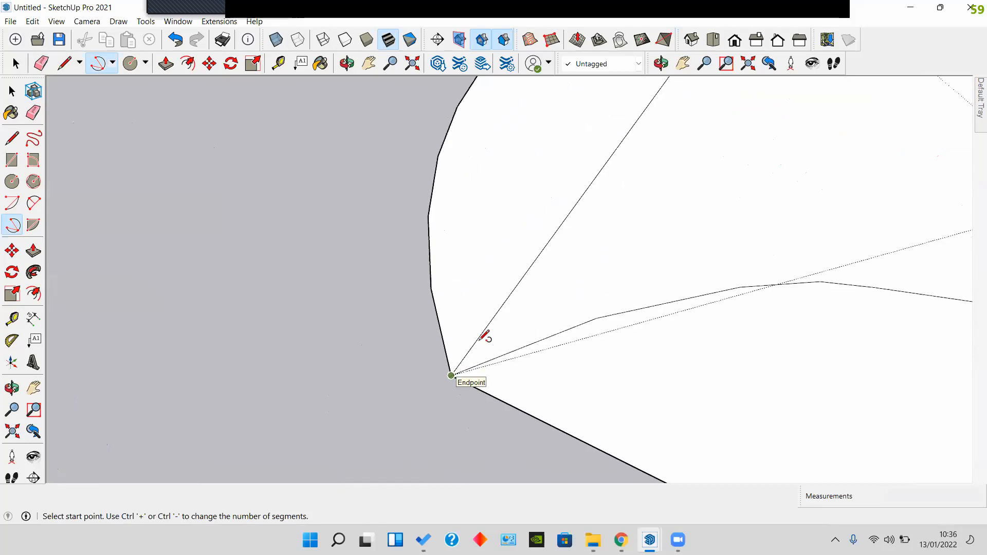
{"action": "key", "text": "ctrl+z"}
Step: Draw a wider 3 Point Arc between the same two corners, passing through a point about 1.37 m from the first corner
{"action": "middle_click_drag", "start_coordinate": [489, 318], "coordinate": [458, 393]}
{"action": "left_click", "coordinate": [450, 408]}
{"action": "scroll", "coordinate": [412, 287], "scroll_direction": "down", "scroll_amount": 2}
{"action": "middle_click_drag", "start_coordinate": [412, 287], "coordinate": [377, 238]}
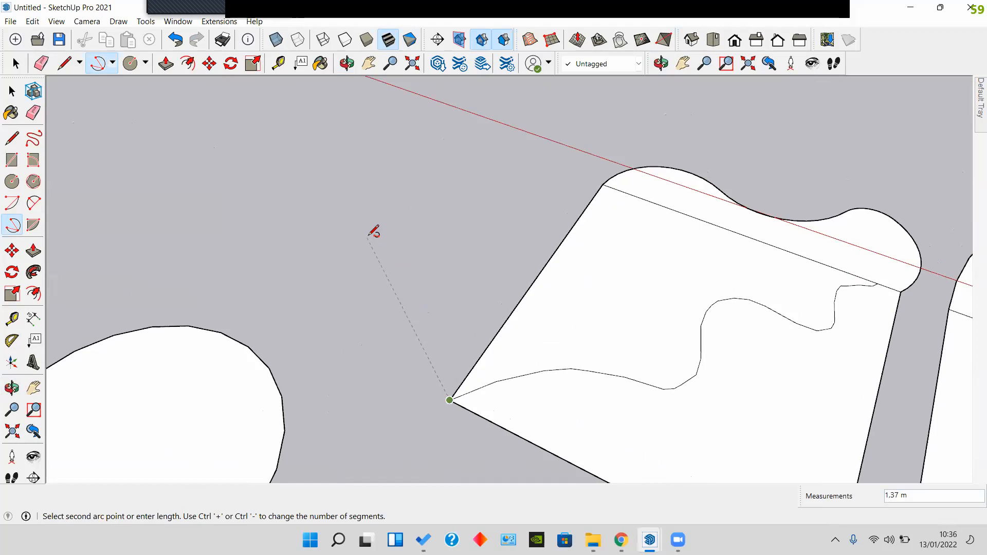
{"action": "left_click", "coordinate": [367, 236]}
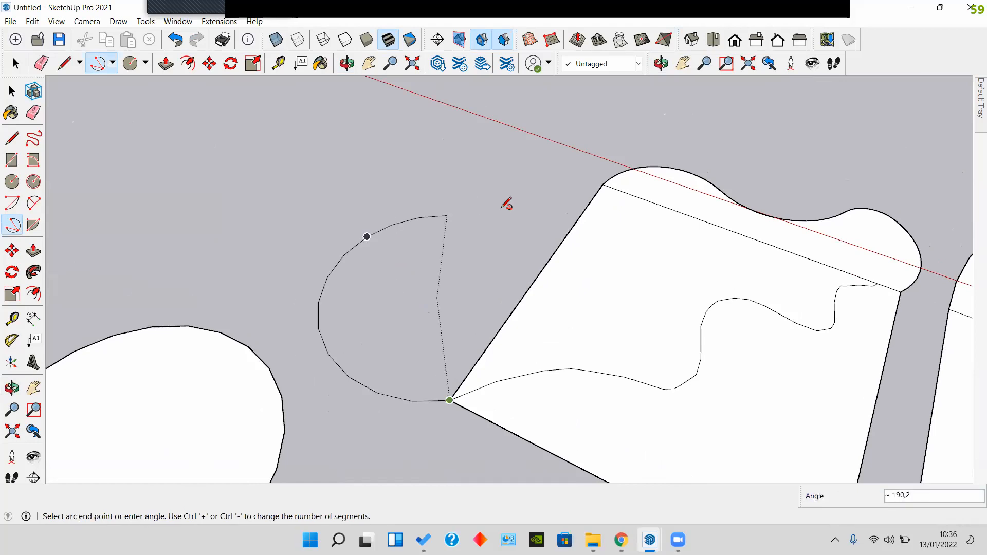
{"action": "left_click", "coordinate": [603, 183]}
{"action": "middle_click_drag", "start_coordinate": [452, 335], "coordinate": [332, 339]}
Step: Draw a 90° pie centred on the corner where the two arcs meet, with its first radius along the red axis
{"action": "left_click", "coordinate": [32, 225]}
{"action": "middle_click_drag", "start_coordinate": [588, 249], "coordinate": [315, 315]}
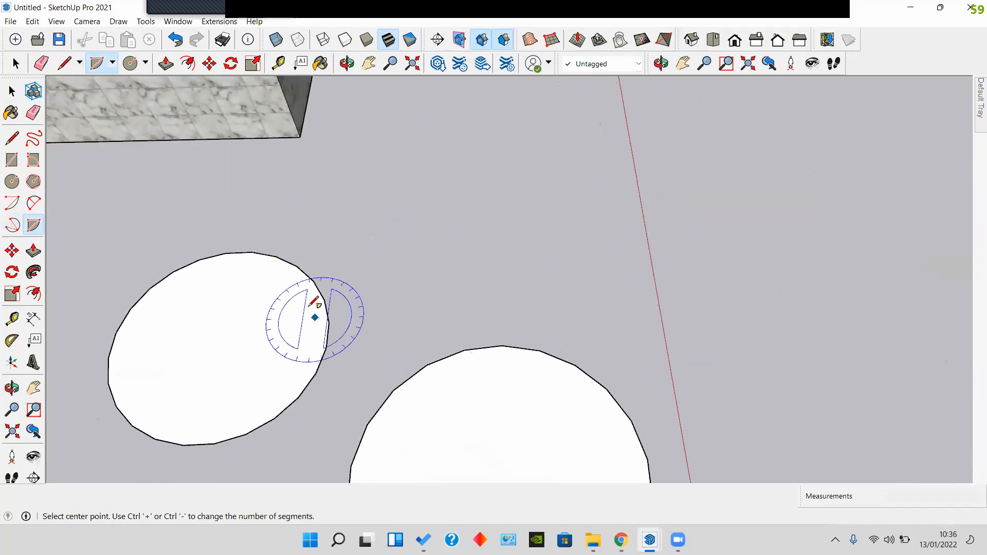
{"action": "left_click", "coordinate": [32, 226]}
{"action": "middle_click_drag", "start_coordinate": [445, 368], "coordinate": [455, 295]}
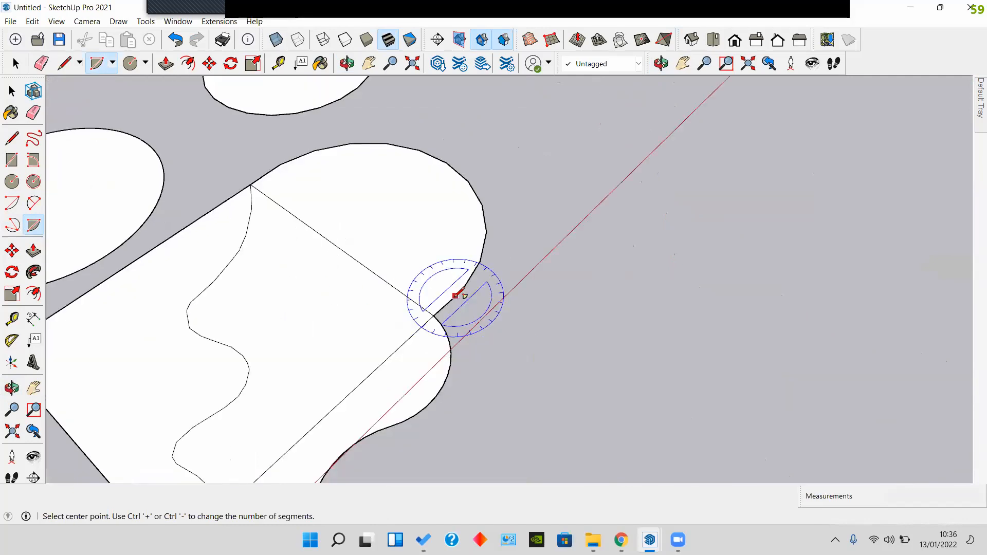
{"action": "scroll", "coordinate": [455, 295], "scroll_direction": "up", "scroll_amount": 2}
{"action": "left_click", "coordinate": [426, 322]}
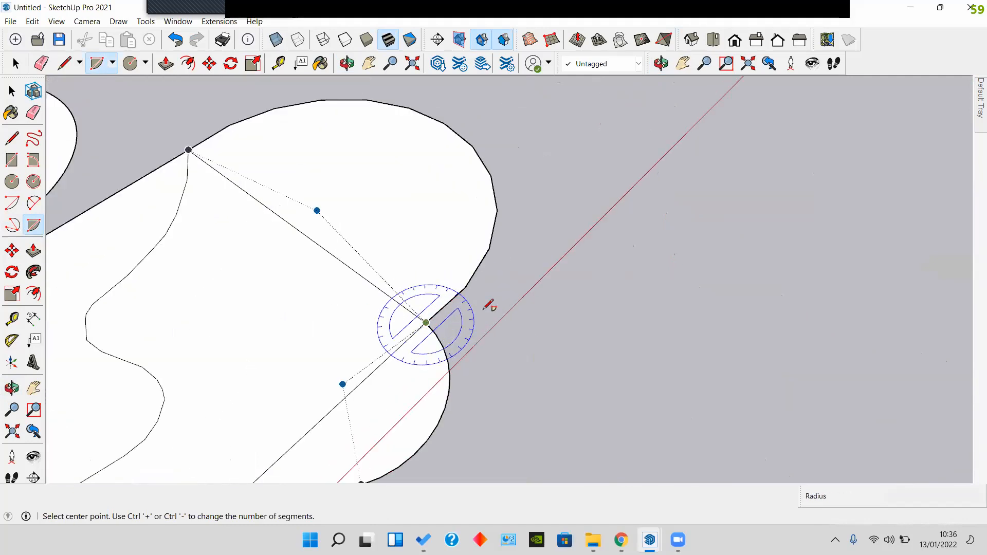
{"action": "left_click", "coordinate": [542, 215]}
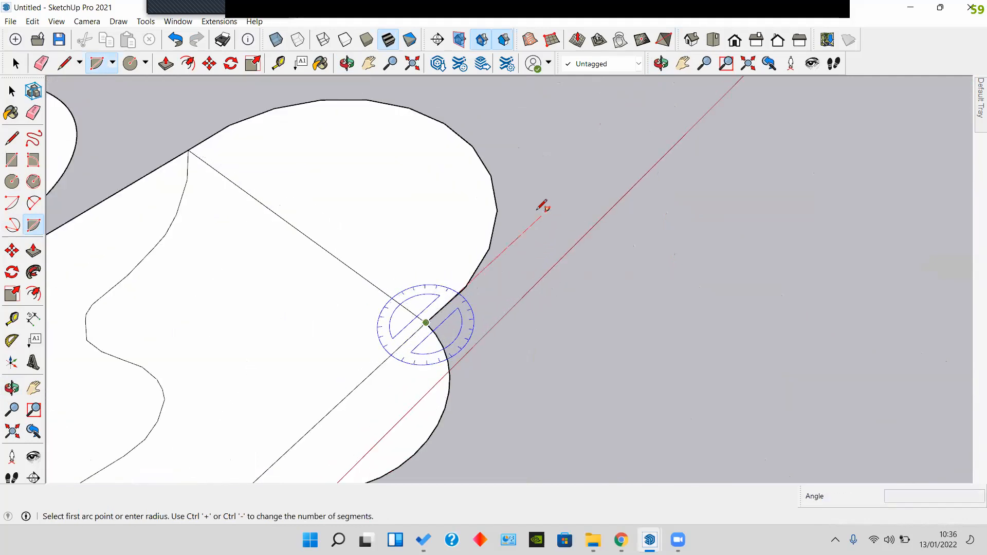
{"action": "middle_click_drag", "start_coordinate": [557, 425], "coordinate": [596, 329]}
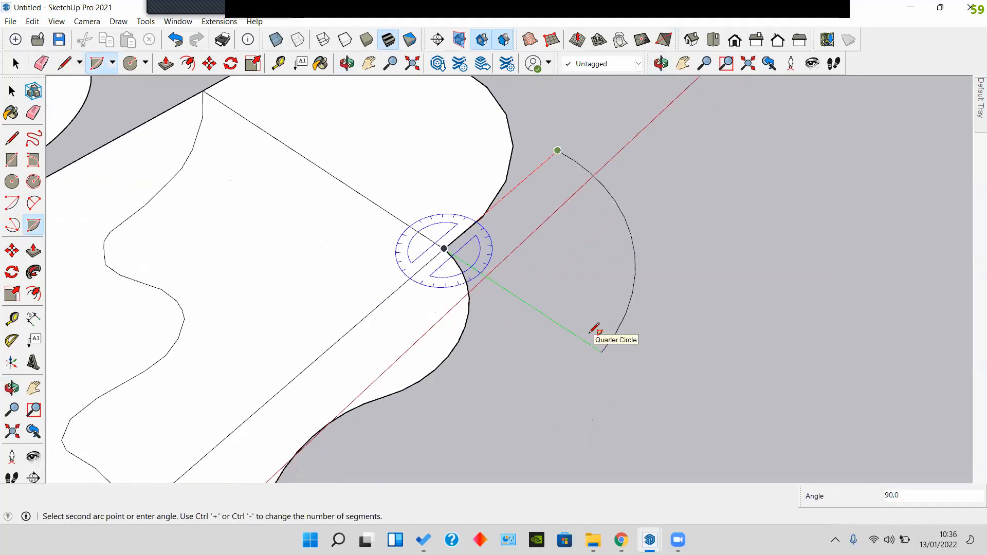
{"action": "left_click", "coordinate": [596, 328]}
{"action": "middle_click_drag", "start_coordinate": [536, 399], "coordinate": [562, 324]}
Step: Draw a full-circle pie in the empty area beyond the quarter pie
{"action": "left_click", "coordinate": [554, 329]}
{"action": "left_click", "coordinate": [593, 284]}
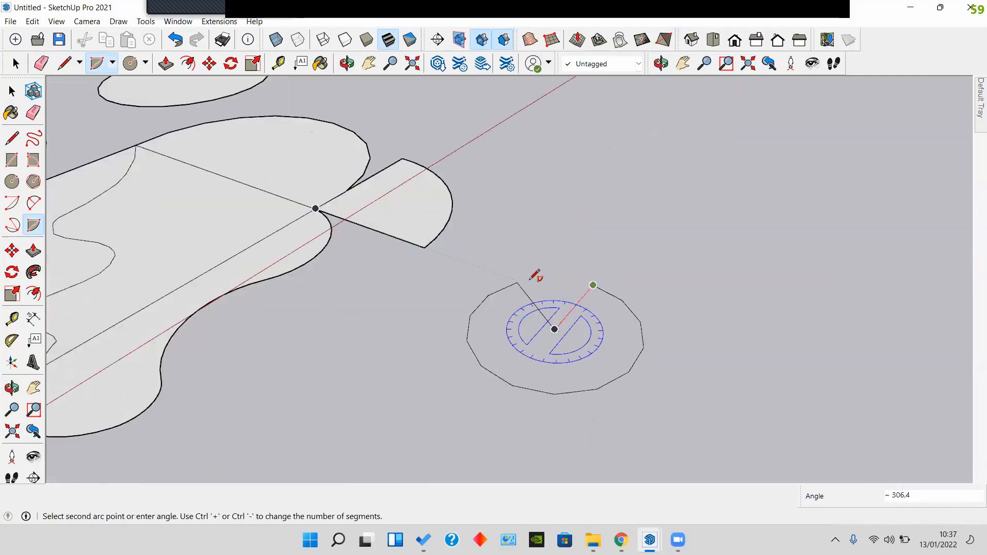
{"action": "left_click", "coordinate": [594, 282]}
{"action": "middle_click_drag", "start_coordinate": [498, 262], "coordinate": [447, 356]}
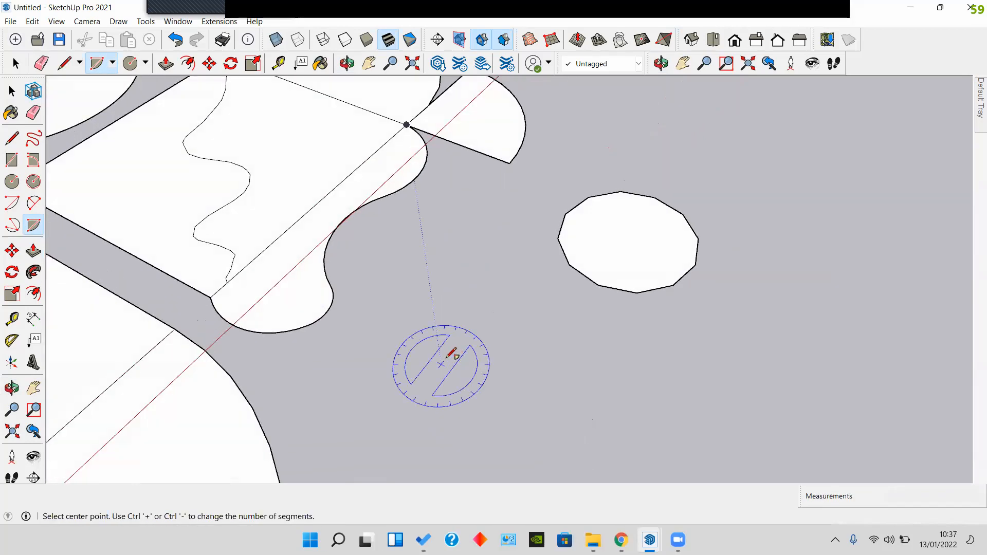
Step: Restart the Pie tool and increase its number of sides for a smoother curve
{"action": "left_click", "coordinate": [39, 225]}
{"action": "middle_click_drag", "start_coordinate": [586, 304], "coordinate": [557, 333]}
{"action": "scroll", "coordinate": [589, 317], "scroll_direction": "up", "scroll_amount": 2}
{"action": "scroll", "coordinate": [557, 332], "scroll_direction": "up", "scroll_amount": 3}
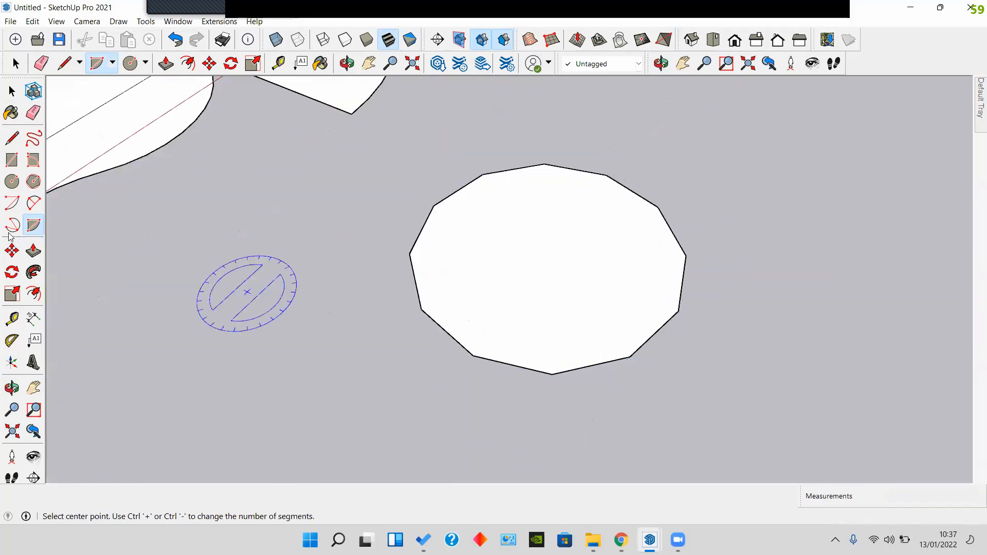
{"action": "left_click", "coordinate": [34, 228]}
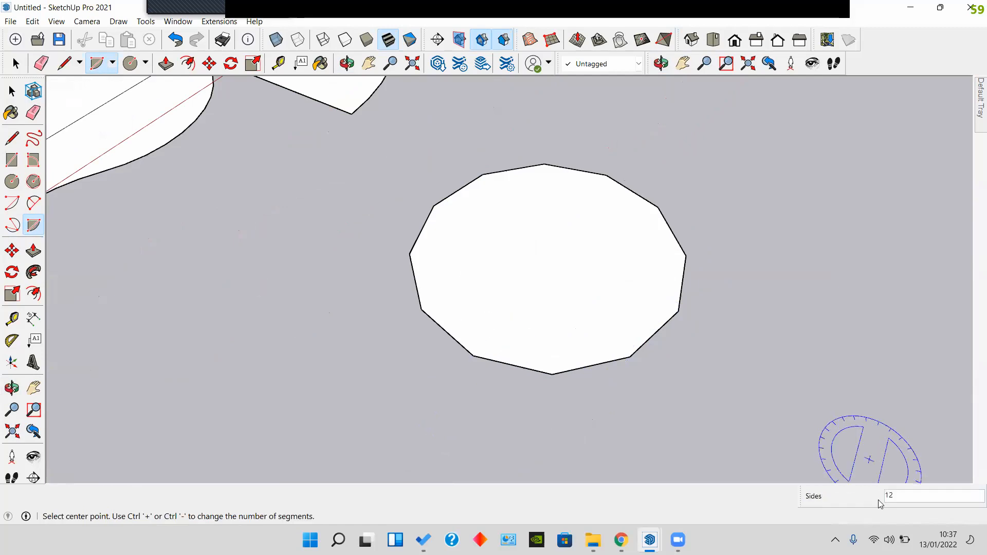
{"action": "scroll", "coordinate": [673, 330], "scroll_direction": "down", "scroll_amount": 1}
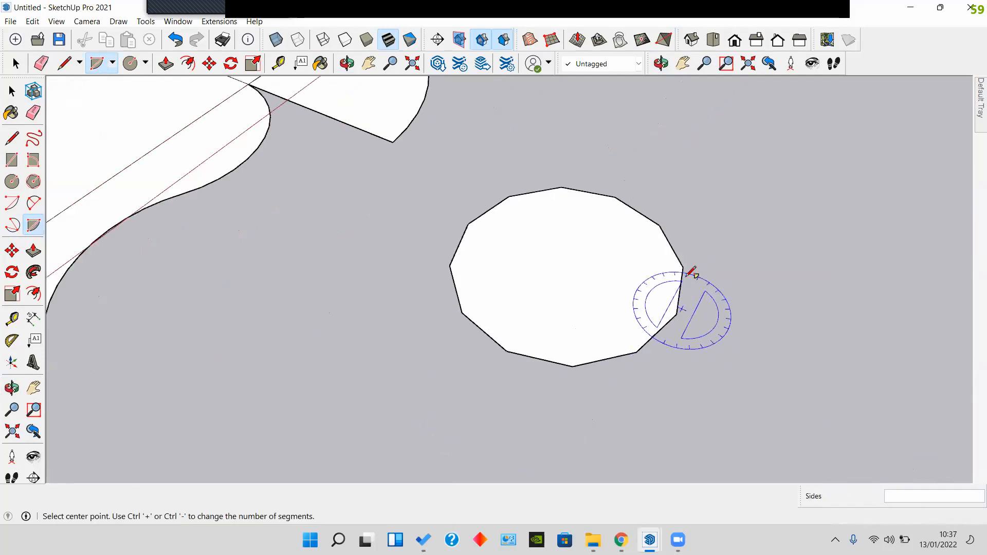
{"action": "middle_click_drag", "start_coordinate": [686, 267], "coordinate": [658, 288]}
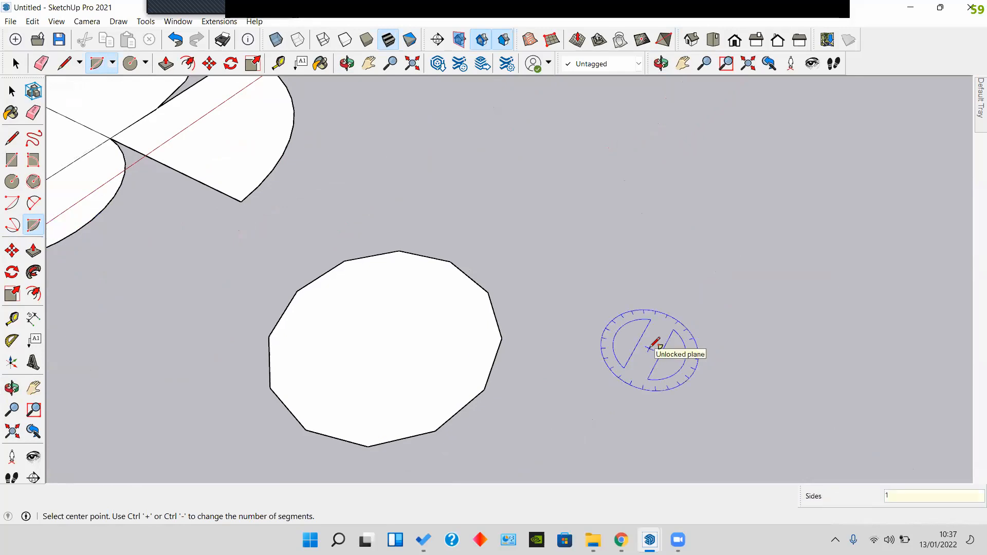
Step: Draw a separate 135° pie in the empty area beside the full-circle pie, with its first radius along the red axis
{"action": "left_click", "coordinate": [624, 254]}
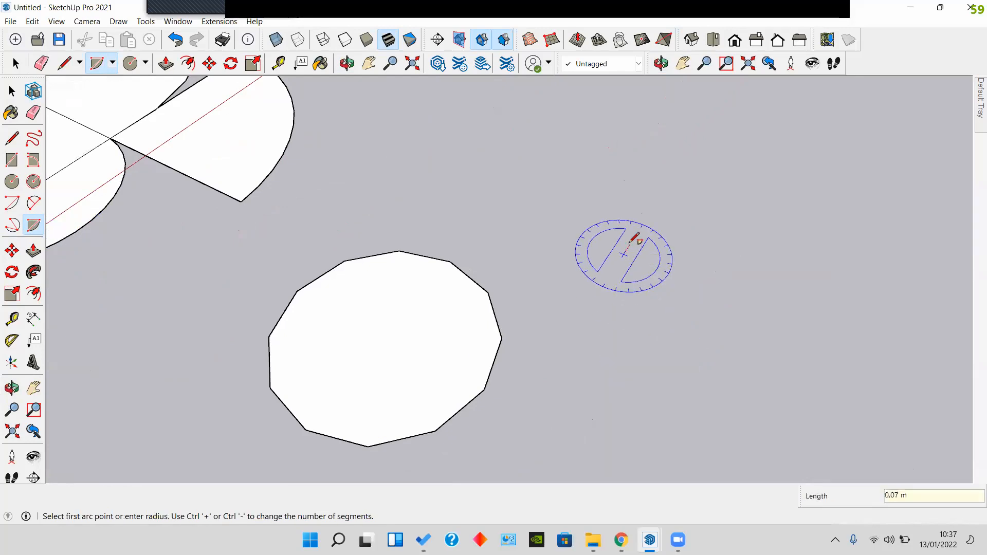
{"action": "left_click", "coordinate": [664, 192]}
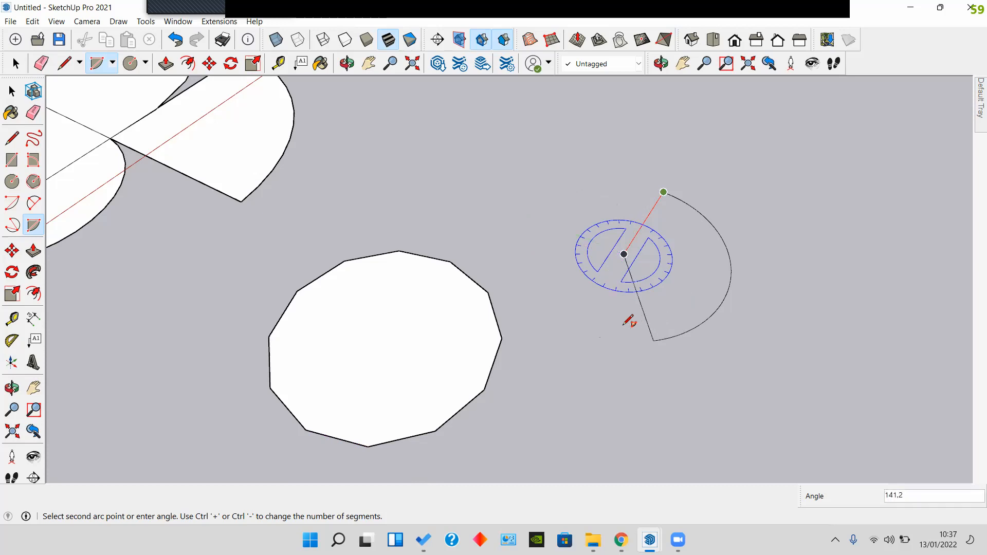
{"action": "type", "text": "1"}
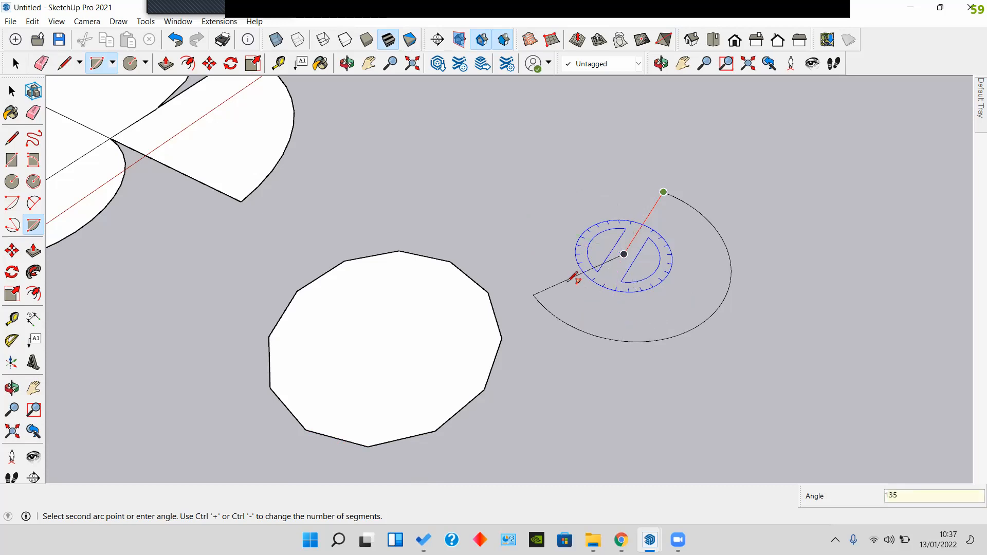
{"action": "type", "text": "35"}
{"action": "key", "text": "Return"}
{"action": "middle_click_drag", "start_coordinate": [643, 403], "coordinate": [519, 394]}
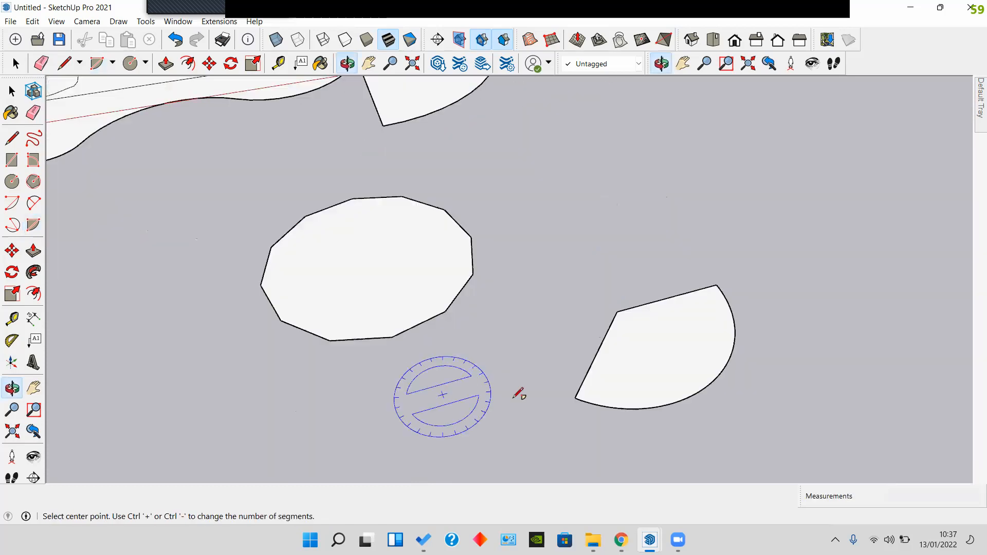
{"action": "middle_click_drag", "start_coordinate": [579, 333], "coordinate": [482, 275], "text": "shift"}
{"action": "scroll", "coordinate": [543, 258], "scroll_direction": "up", "scroll_amount": 1}
{"action": "middle_click_drag", "start_coordinate": [543, 258], "coordinate": [539, 367]}
{"action": "middle_click_drag", "start_coordinate": [514, 287], "coordinate": [470, 265]}
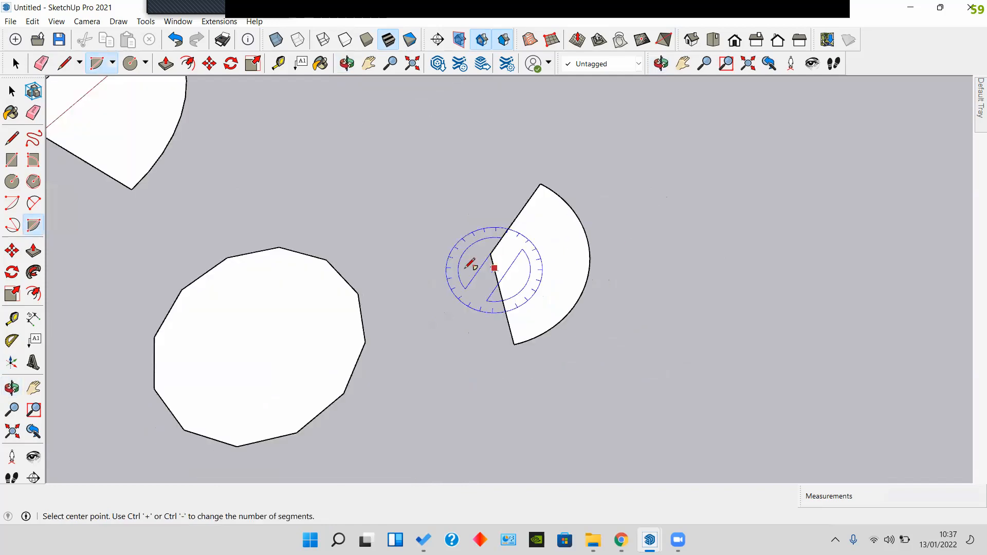
Step: Leave the Pie tool and examine the pies, arcs, circles and freehand curve from several angles
{"action": "scroll", "coordinate": [465, 268], "scroll_direction": "down", "scroll_amount": 1}
{"action": "middle_click_drag", "start_coordinate": [207, 269], "coordinate": [553, 361], "text": "shift"}
{"action": "middle_click_drag", "start_coordinate": [374, 275], "coordinate": [538, 312], "text": "shift"}
{"action": "middle_click_drag", "start_coordinate": [449, 364], "coordinate": [477, 239]}
{"action": "key", "text": "space"}
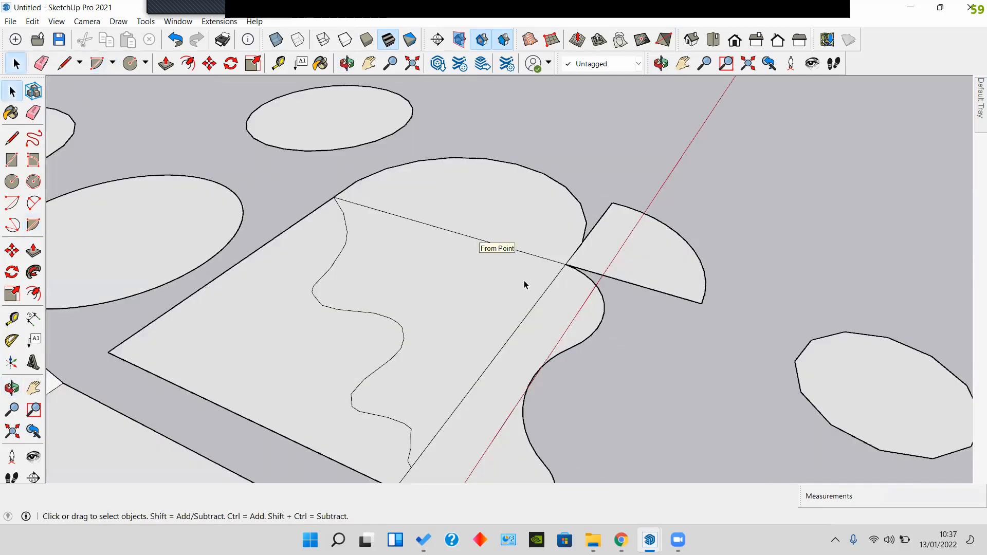
{"action": "middle_click_drag", "start_coordinate": [406, 295], "coordinate": [547, 353]}
{"action": "scroll", "coordinate": [456, 362], "scroll_direction": "down", "scroll_amount": 2}
{"action": "middle_click_drag", "start_coordinate": [614, 338], "coordinate": [531, 339]}
{"action": "scroll", "coordinate": [565, 348], "scroll_direction": "up", "scroll_amount": 1}
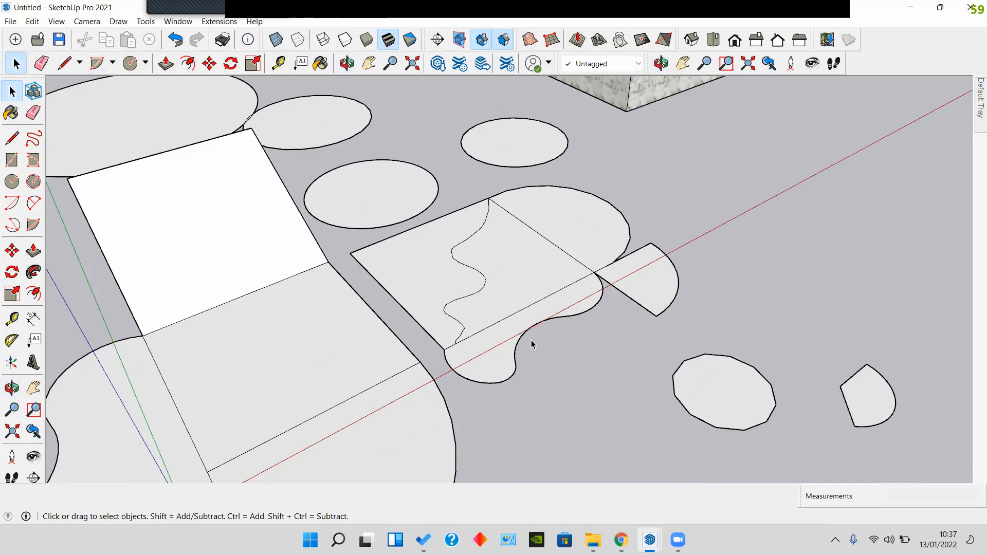
{"action": "scroll", "coordinate": [498, 337], "scroll_direction": "down", "scroll_amount": 2}
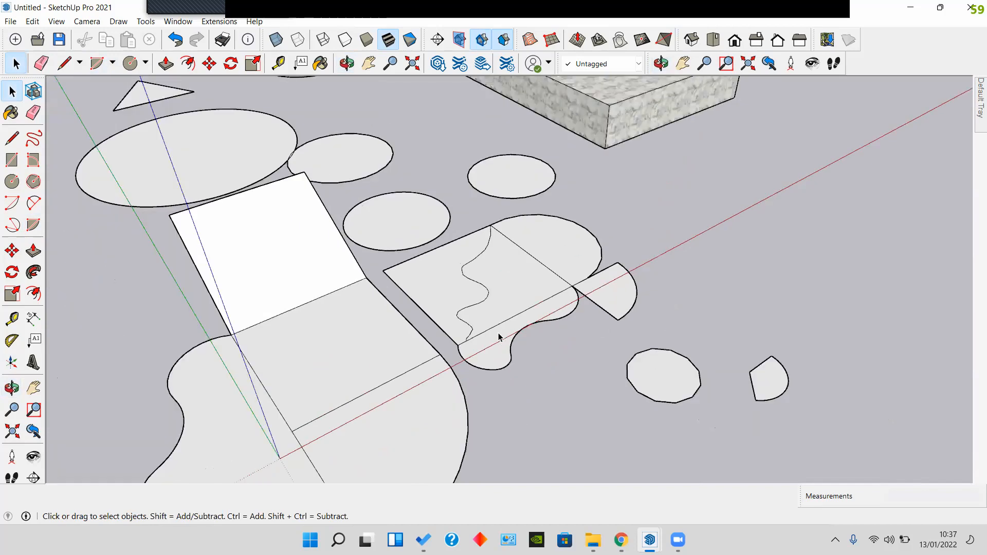
{"action": "middle_click_drag", "start_coordinate": [535, 311], "coordinate": [722, 310]}
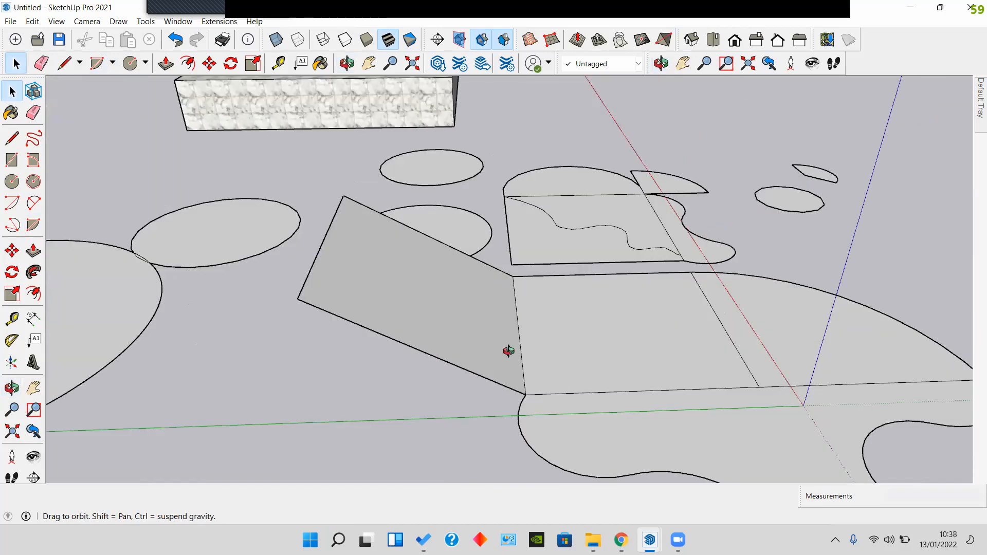
{"action": "middle_click_drag", "start_coordinate": [12, 259], "coordinate": [1, 246]}
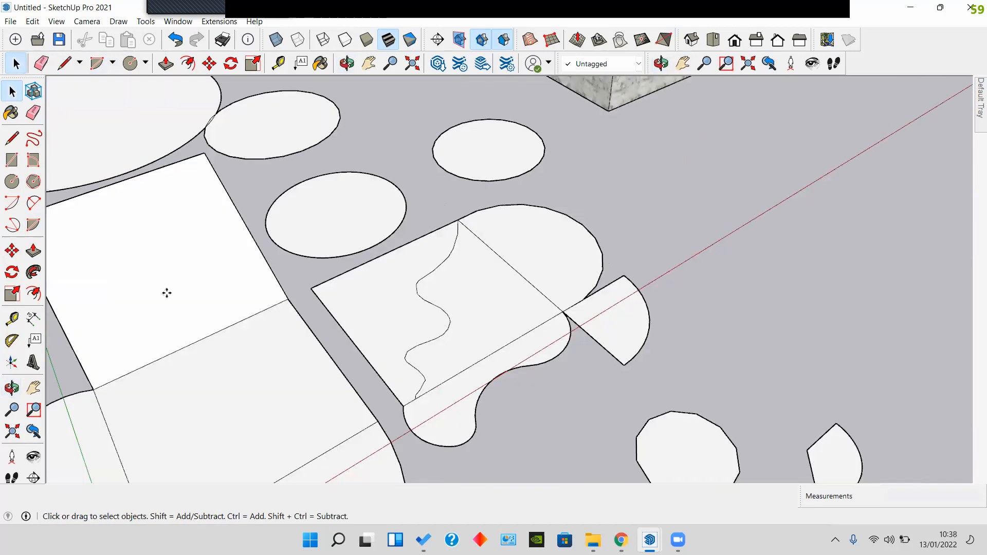
Step: Select the face between the freehand curve and the rectangle's corner, then select the full-circle pie's face instead and inspect it
{"action": "left_click", "coordinate": [506, 302]}
{"action": "middle_click", "coordinate": [567, 341]}
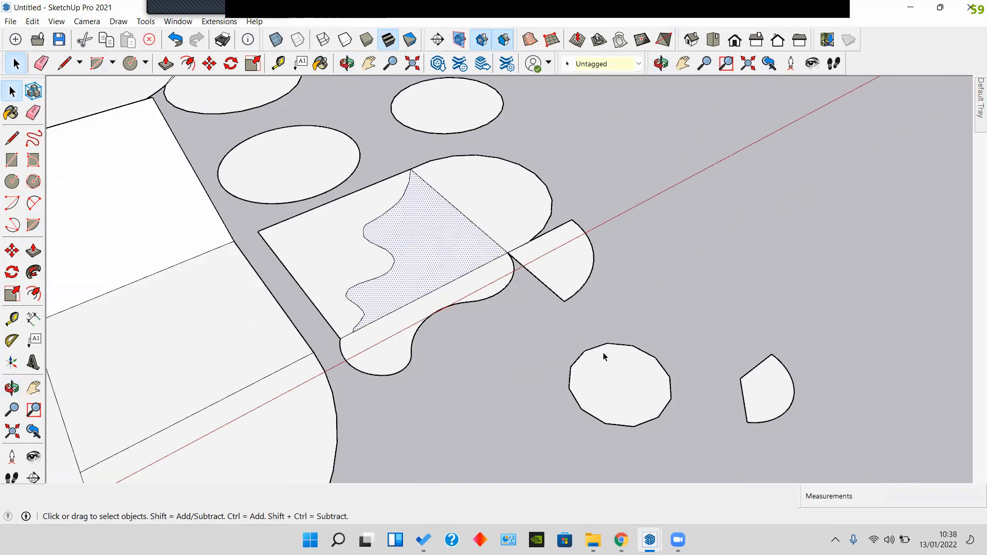
{"action": "left_click", "coordinate": [613, 381]}
{"action": "middle_click_drag", "start_coordinate": [560, 262], "coordinate": [564, 273]}
{"action": "mouse_move", "coordinate": [581, 313]}
{"action": "middle_mouse_down"}
{"action": "mouse_move", "coordinate": [605, 327]}
{"action": "mouse_move", "coordinate": [400, 329]}
{"action": "middle_mouse_up"}
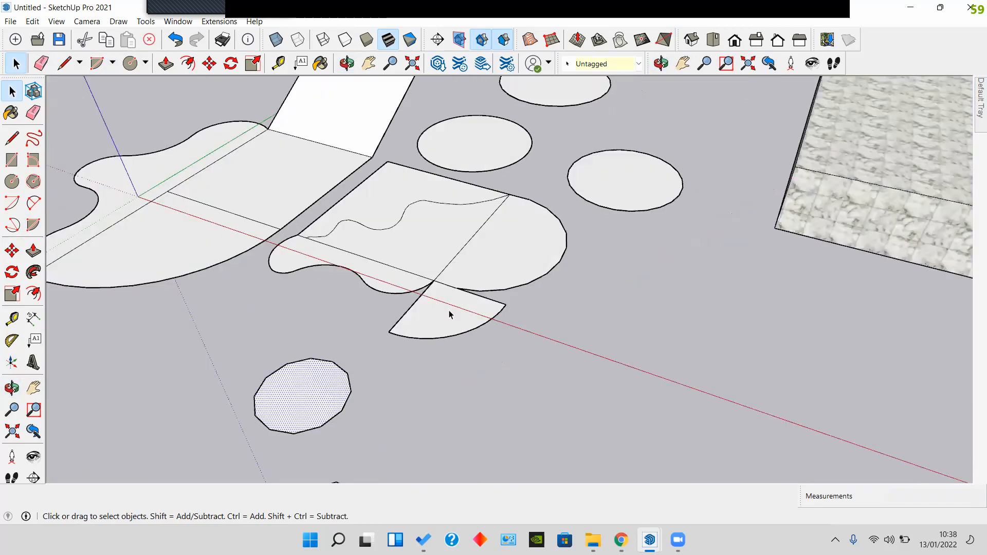
{"action": "middle_click_drag", "start_coordinate": [574, 338], "coordinate": [690, 316]}
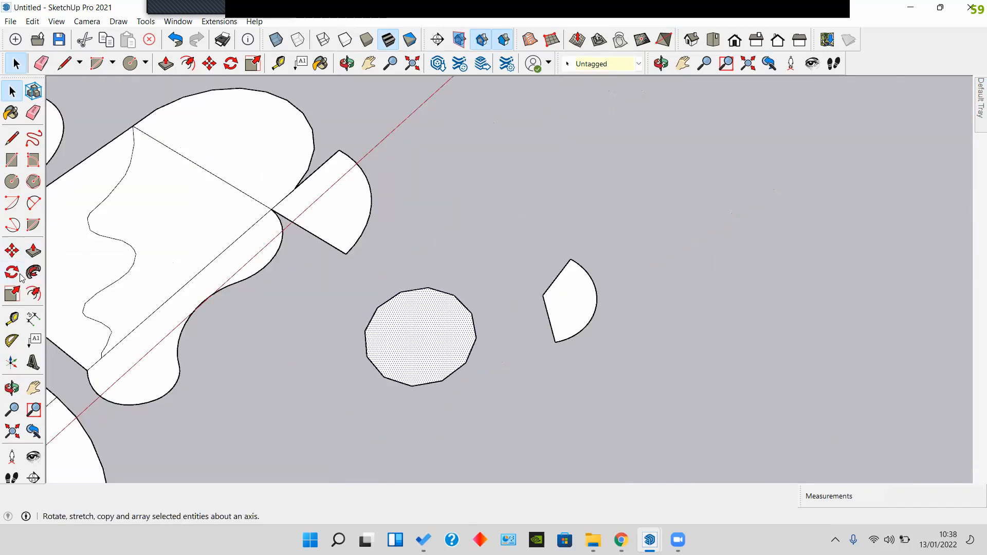
{"action": "middle_click_drag", "start_coordinate": [401, 279], "coordinate": [504, 306], "text": "shift"}
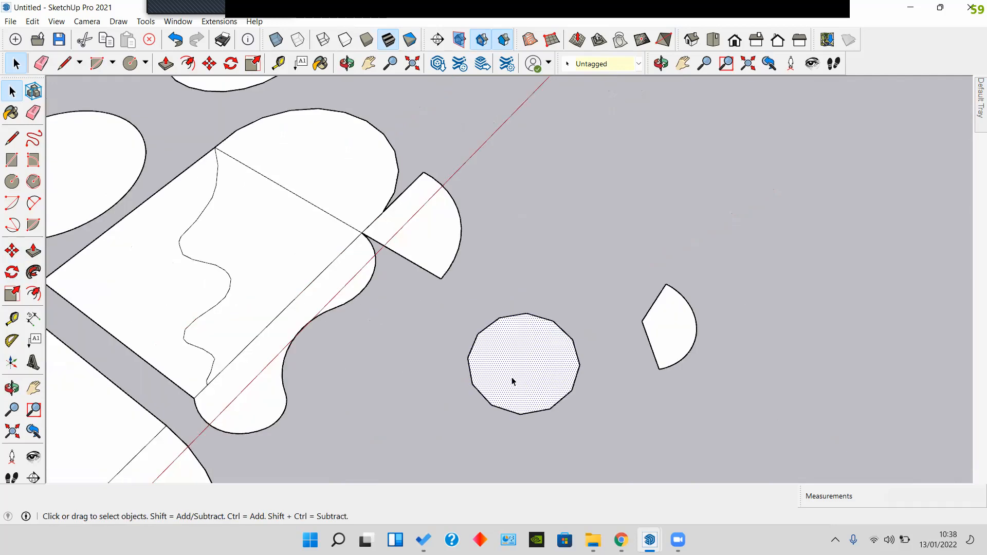
{"action": "scroll", "coordinate": [513, 379], "scroll_direction": "up", "scroll_amount": 2}
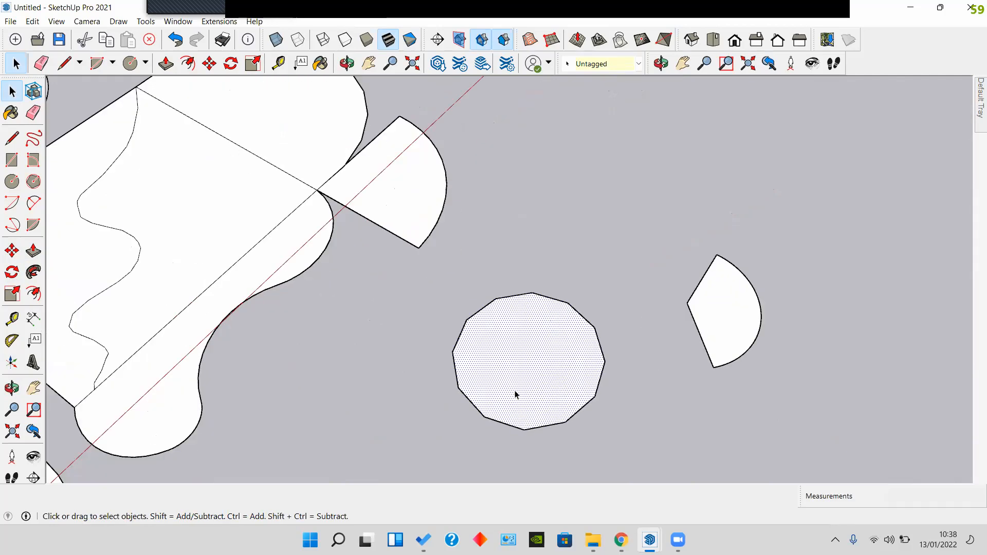
{"action": "left_click", "coordinate": [257, 4]}
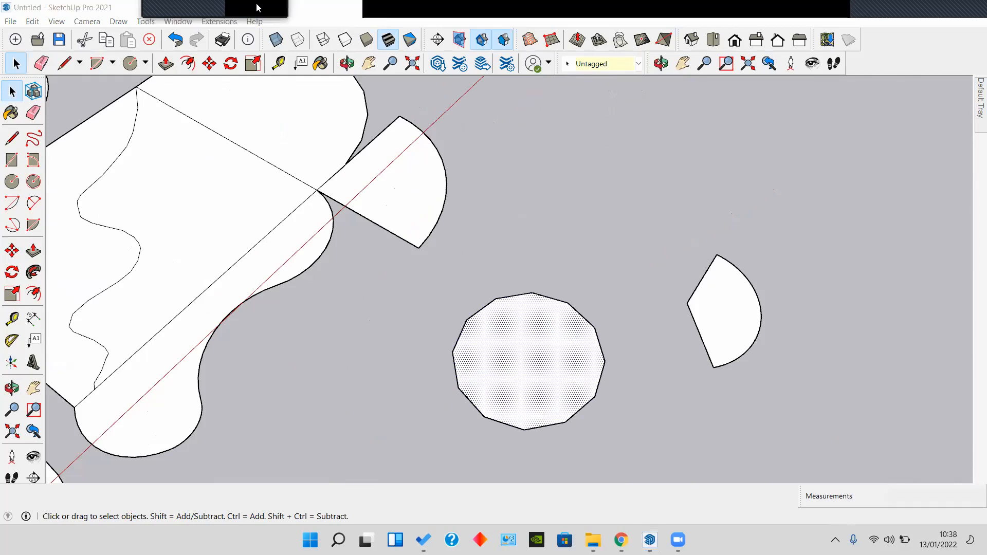
{"action": "mouse_move", "coordinate": [556, 263]}
{"action": "middle_mouse_down"}
{"action": "mouse_move", "coordinate": [556, 341]}
{"action": "mouse_move", "coordinate": [474, 271]}
{"action": "mouse_move", "coordinate": [463, 319]}
{"action": "mouse_move", "coordinate": [828, 374]}
{"action": "mouse_move", "coordinate": [849, 311]}
{"action": "middle_mouse_up"}
{"action": "scroll", "coordinate": [425, 313], "scroll_direction": "up", "scroll_amount": 3}
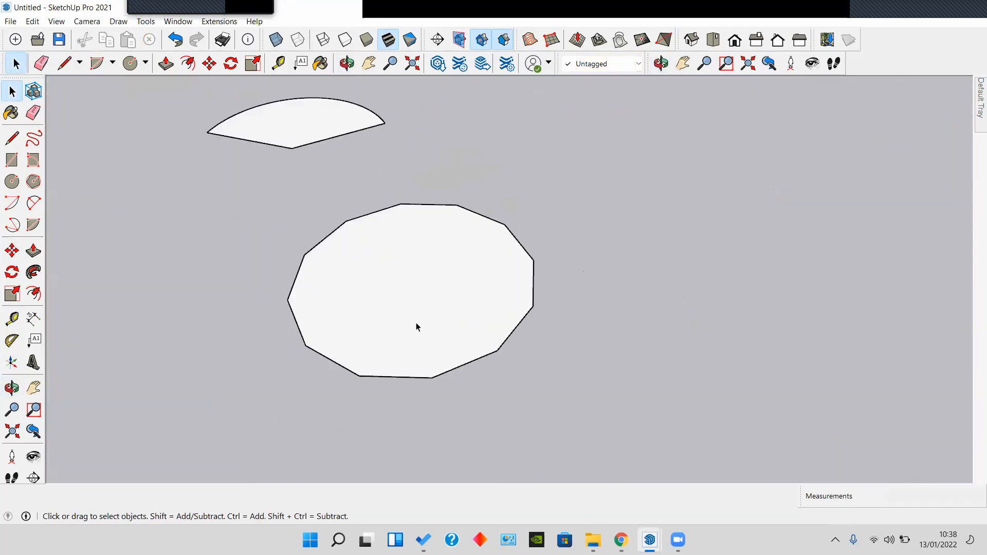
{"action": "scroll", "coordinate": [417, 327], "scroll_direction": "down", "scroll_amount": 3}
{"action": "middle_click_drag", "start_coordinate": [470, 308], "coordinate": [555, 162]}
{"action": "middle_click_drag", "start_coordinate": [385, 166], "coordinate": [526, 158]}
{"action": "middle_click_drag", "start_coordinate": [322, 169], "coordinate": [421, 240]}
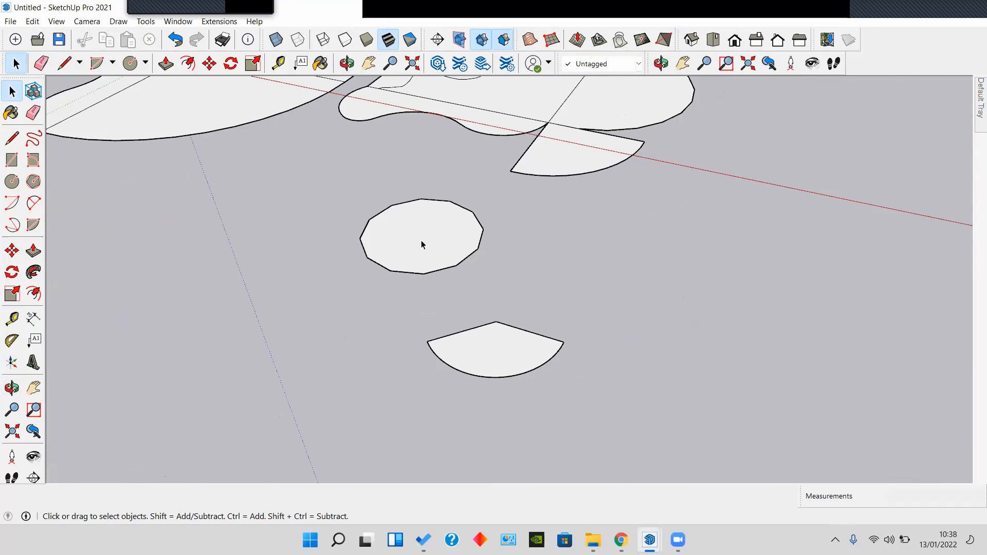
Step: Pan and zoom across the flat shapes to bring the whole marble-textured block into view
{"action": "scroll", "coordinate": [421, 244], "scroll_direction": "down", "scroll_amount": 5}
{"action": "middle_click_drag", "start_coordinate": [423, 243], "coordinate": [476, 277]}
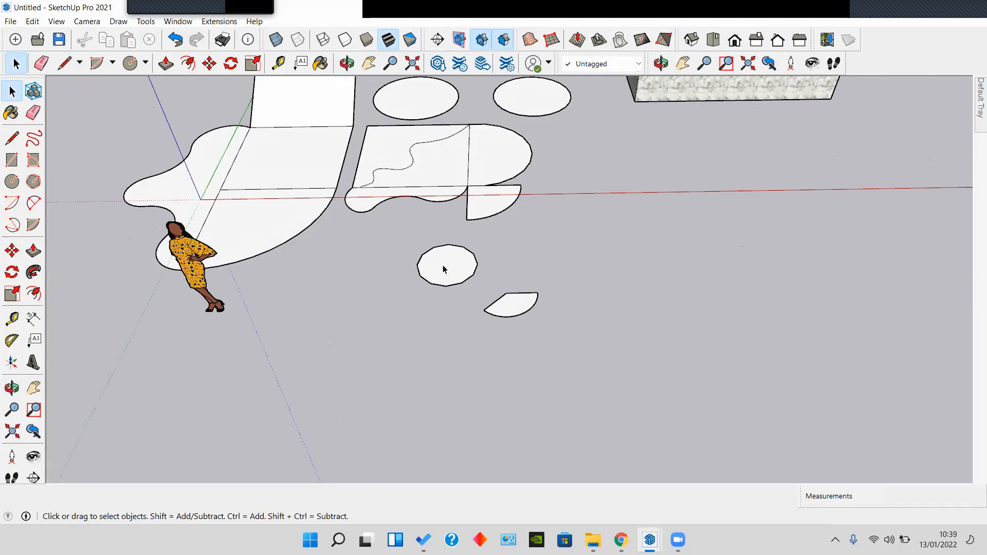
{"action": "scroll", "coordinate": [443, 264], "scroll_direction": "up", "scroll_amount": 3}
{"action": "middle_click_drag", "start_coordinate": [443, 264], "coordinate": [195, 278]}
{"action": "middle_click_drag", "start_coordinate": [487, 288], "coordinate": [113, 303], "text": "shift"}
{"action": "middle_click_drag", "start_coordinate": [740, 263], "coordinate": [475, 265], "text": "shift"}
{"action": "scroll", "coordinate": [467, 247], "scroll_direction": "down", "scroll_amount": 3}
{"action": "middle_click_drag", "start_coordinate": [368, 232], "coordinate": [458, 299], "text": "shift"}
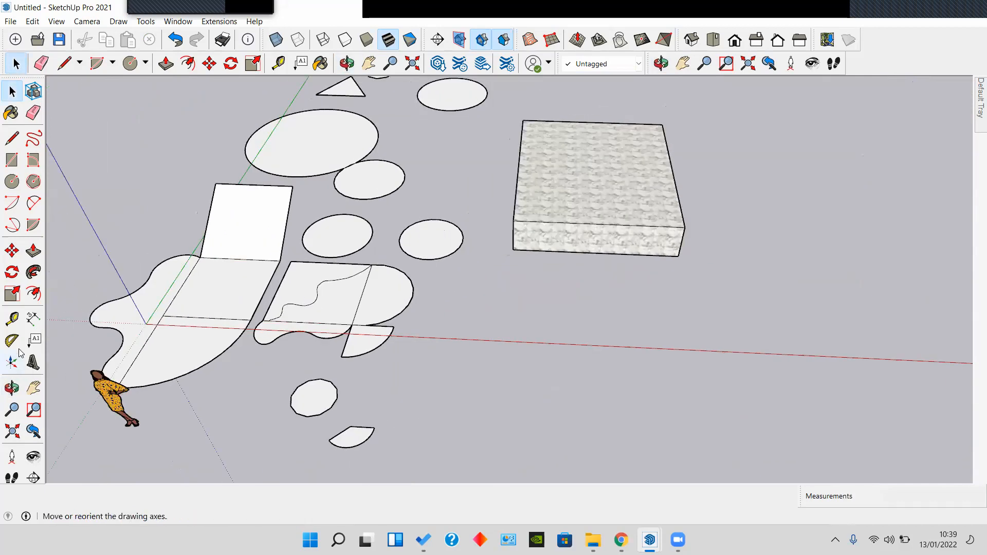
Step: Orbit the model and examine the marble block's top and front faces up close
{"action": "left_click", "coordinate": [12, 388]}
{"action": "left_click_drag", "start_coordinate": [617, 288], "coordinate": [356, 367]}
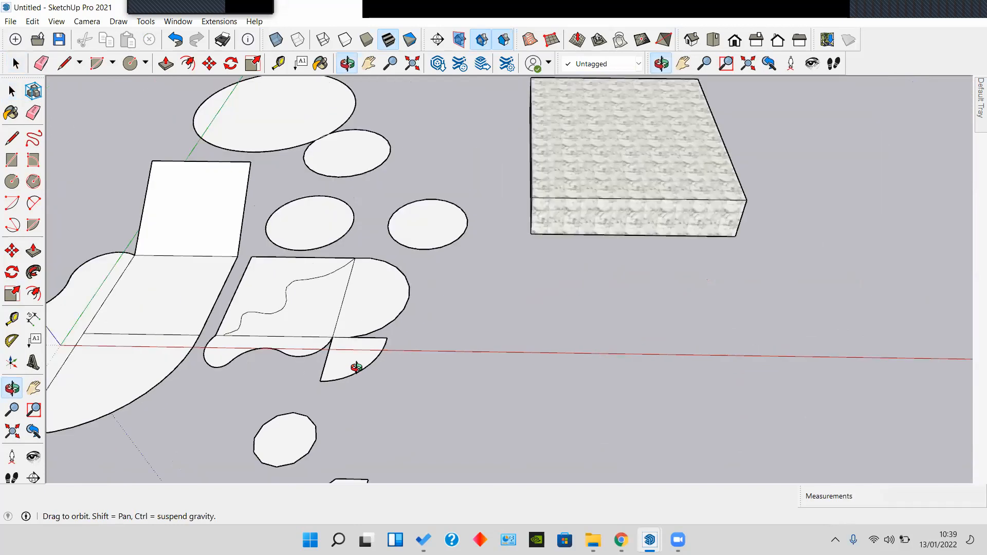
{"action": "scroll", "coordinate": [356, 367], "scroll_direction": "down", "scroll_amount": 3}
{"action": "scroll", "coordinate": [451, 295], "scroll_direction": "up", "scroll_amount": 3}
{"action": "scroll", "coordinate": [359, 330], "scroll_direction": "down", "scroll_amount": 3}
{"action": "middle_click_drag", "start_coordinate": [475, 325], "coordinate": [568, 314], "text": "shift"}
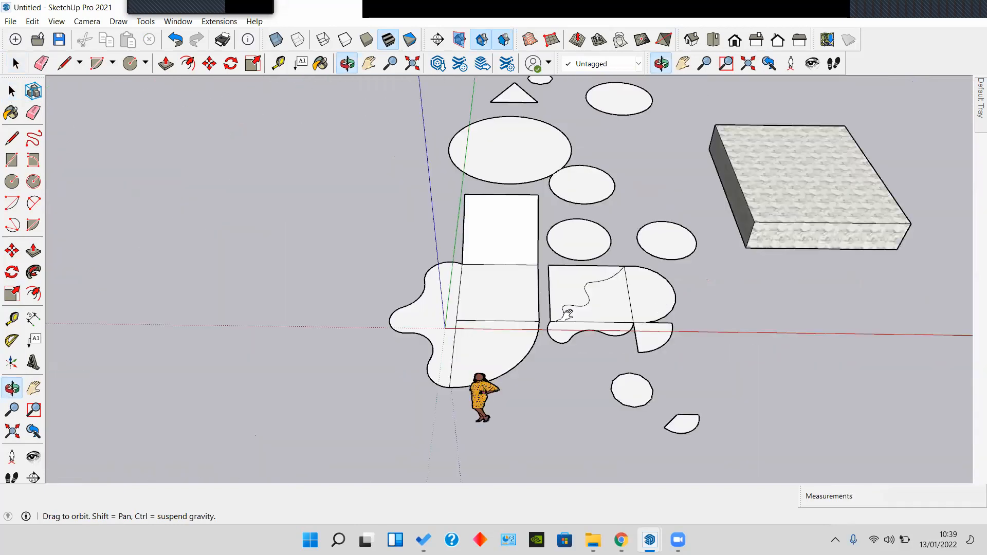
{"action": "scroll", "coordinate": [455, 335], "scroll_direction": "up", "scroll_amount": 3}
{"action": "middle_click_drag", "start_coordinate": [455, 334], "coordinate": [100, 379], "text": "shift"}
{"action": "middle_click_drag", "start_coordinate": [717, 232], "coordinate": [506, 308], "text": "shift"}
{"action": "scroll", "coordinate": [491, 278], "scroll_direction": "up", "scroll_amount": 2}
{"action": "middle_click_drag", "start_coordinate": [509, 265], "coordinate": [446, 317], "text": "shift"}
{"action": "scroll", "coordinate": [446, 316], "scroll_direction": "up", "scroll_amount": 2}
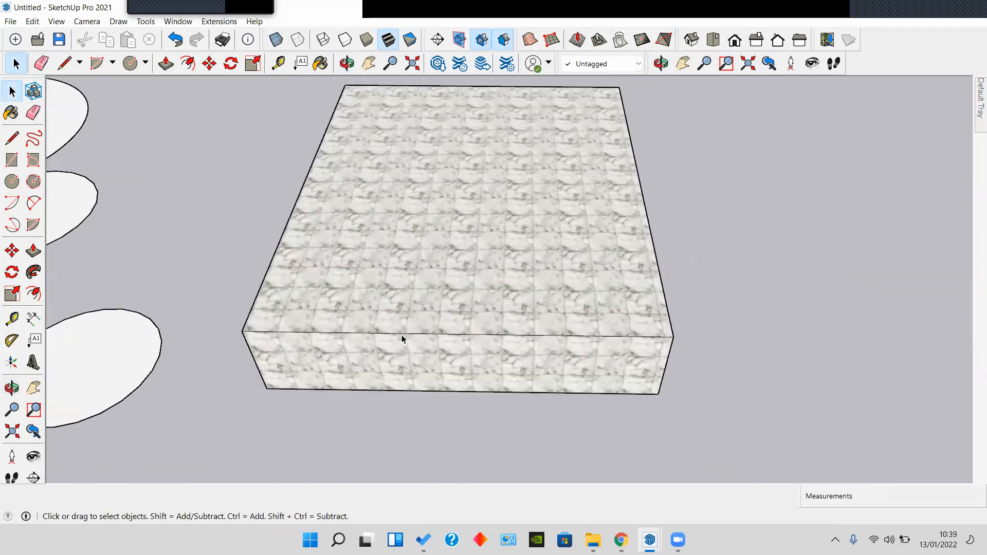
{"action": "scroll", "coordinate": [402, 335], "scroll_direction": "down", "scroll_amount": 2}
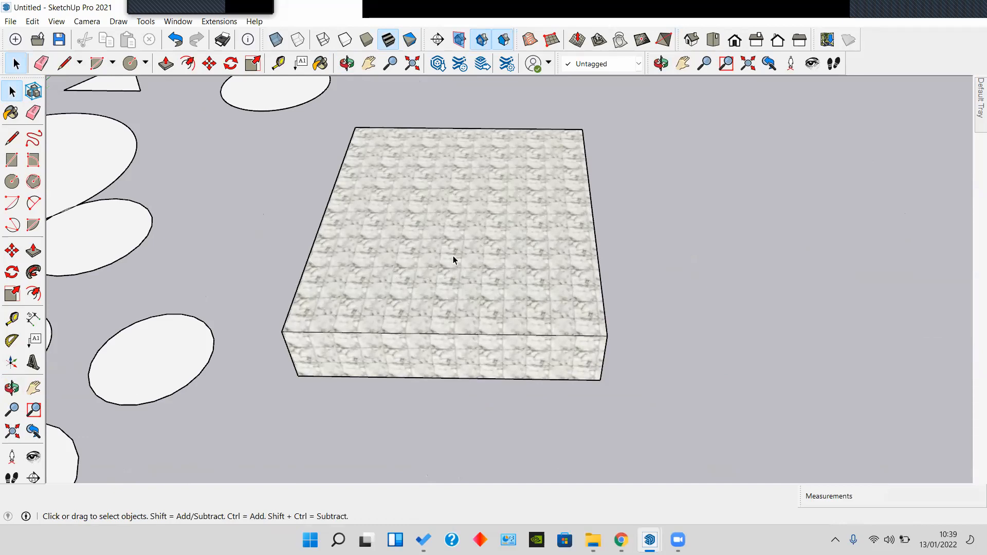
Step: Orbit around the scene to view the block and flat shapes from the opposite side of the axes
{"action": "key", "text": "o"}
{"action": "left_click_drag", "start_coordinate": [871, 236], "coordinate": [720, 217]}
{"action": "middle_click_drag", "start_coordinate": [720, 216], "coordinate": [720, 248]}
{"action": "middle_click_drag", "start_coordinate": [437, 204], "coordinate": [548, 245]}
{"action": "middle_click_drag", "start_coordinate": [524, 209], "coordinate": [338, 237]}
{"action": "scroll", "coordinate": [338, 237], "scroll_direction": "down", "scroll_amount": 8}
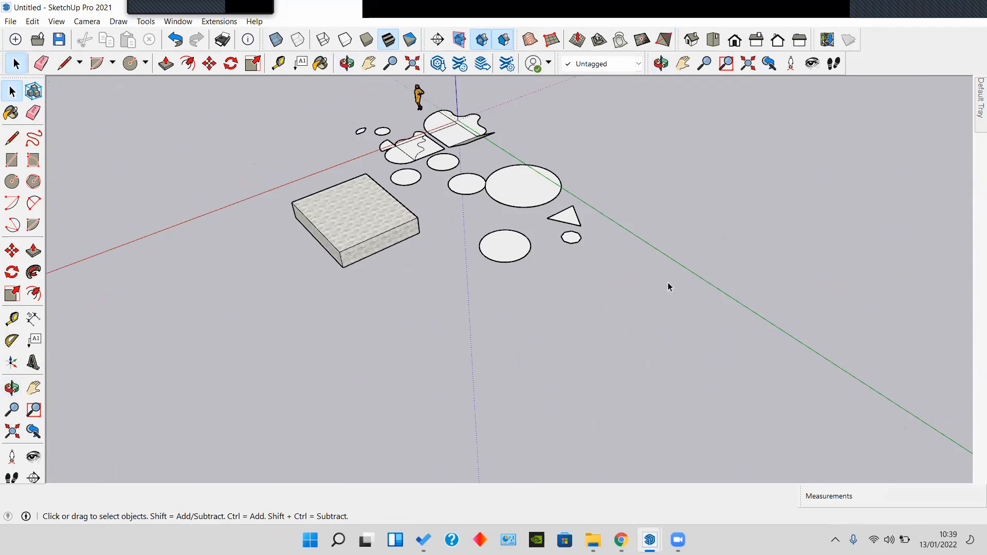
{"action": "middle_click_drag", "start_coordinate": [755, 271], "coordinate": [562, 204]}
{"action": "middle_click_drag", "start_coordinate": [507, 302], "coordinate": [921, 225]}
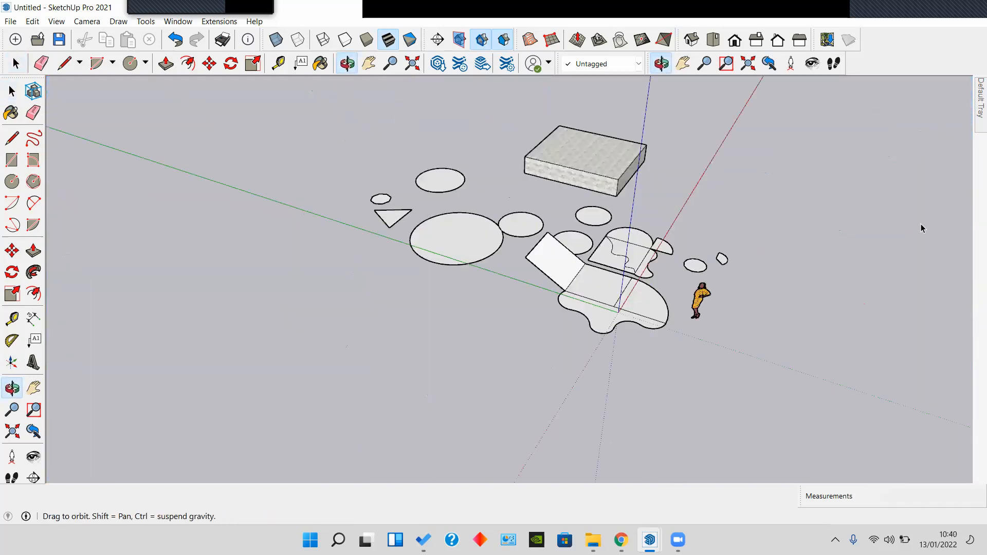
Step: Inspect the marble block from its corner and from a raised frontal view
{"action": "scroll", "coordinate": [738, 161], "scroll_direction": "up", "scroll_amount": 8}
{"action": "middle_click_drag", "start_coordinate": [632, 202], "coordinate": [555, 238]}
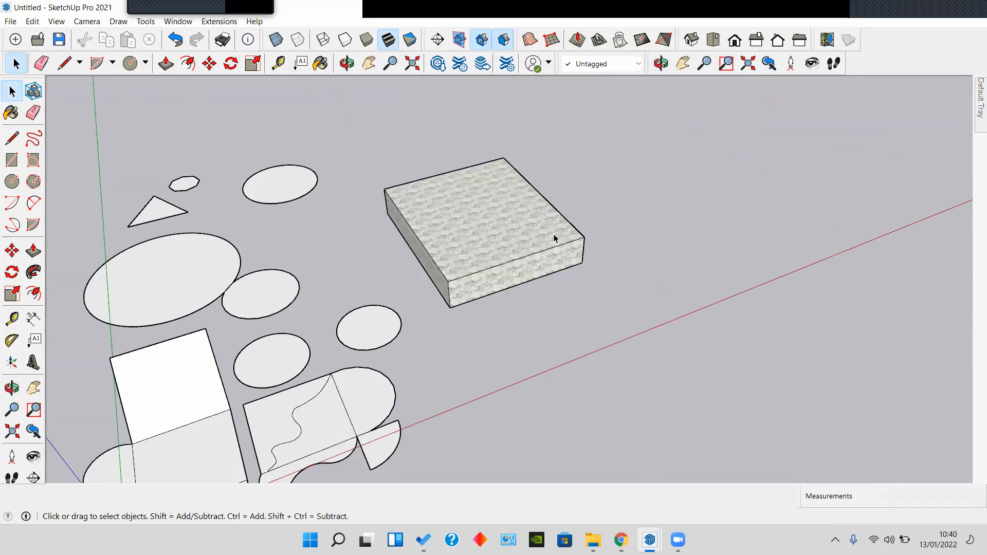
{"action": "scroll", "coordinate": [500, 227], "scroll_direction": "up", "scroll_amount": 5}
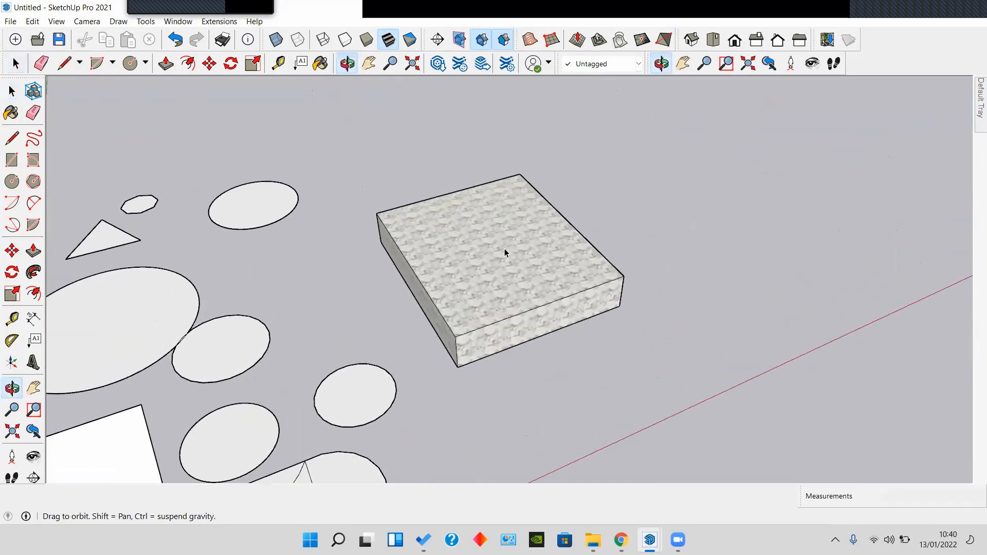
{"action": "middle_click_drag", "start_coordinate": [529, 277], "coordinate": [529, 263]}
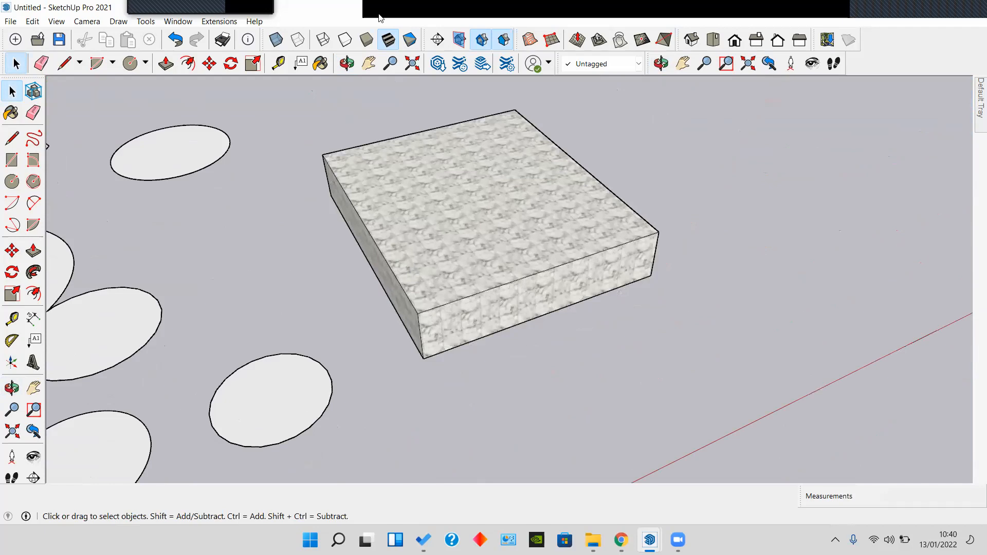
{"action": "mouse_move", "coordinate": [379, 14]}
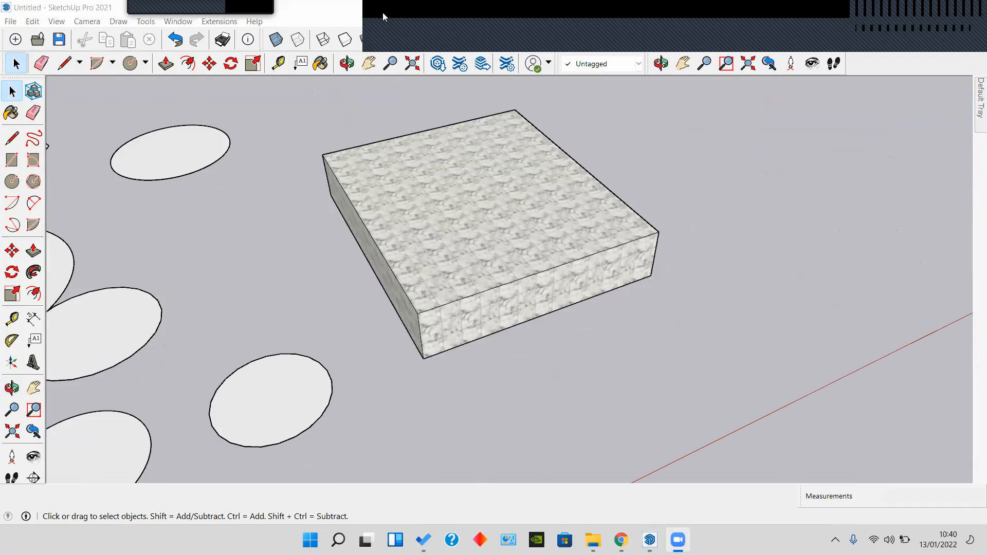
{"action": "scroll", "coordinate": [516, 286], "scroll_direction": "down", "scroll_amount": 3}
{"action": "mouse_move", "coordinate": [544, 275]}
{"action": "middle_mouse_down"}
{"action": "mouse_move", "coordinate": [473, 262]}
{"action": "mouse_move", "coordinate": [498, 249]}
{"action": "mouse_move", "coordinate": [362, 289]}
{"action": "mouse_move", "coordinate": [482, 276]}
{"action": "mouse_move", "coordinate": [423, 307]}
{"action": "middle_mouse_up"}
{"action": "scroll", "coordinate": [440, 301], "scroll_direction": "up", "scroll_amount": 3}
{"action": "middle_click_drag", "start_coordinate": [481, 323], "coordinate": [483, 360]}
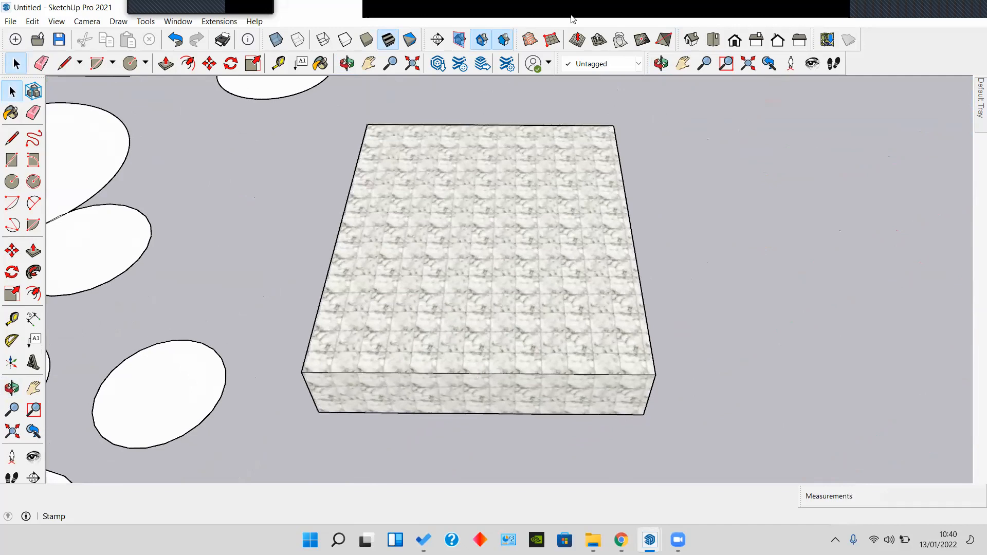
{"action": "mouse_move", "coordinate": [525, 21]}
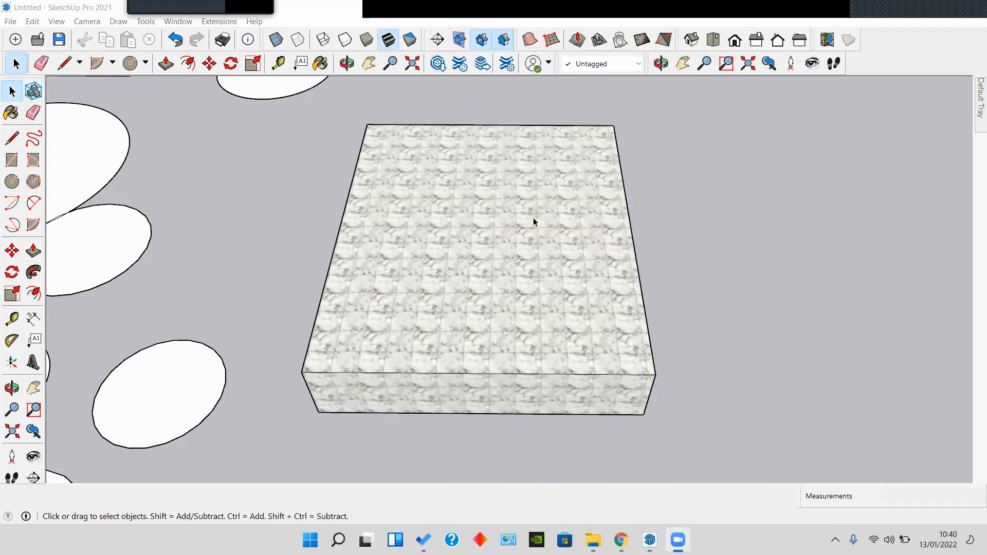
Step: Zoom far out from the model and fit all geometry back in view with Zoom Extents
{"action": "scroll", "coordinate": [500, 281], "scroll_direction": "down", "scroll_amount": 2}
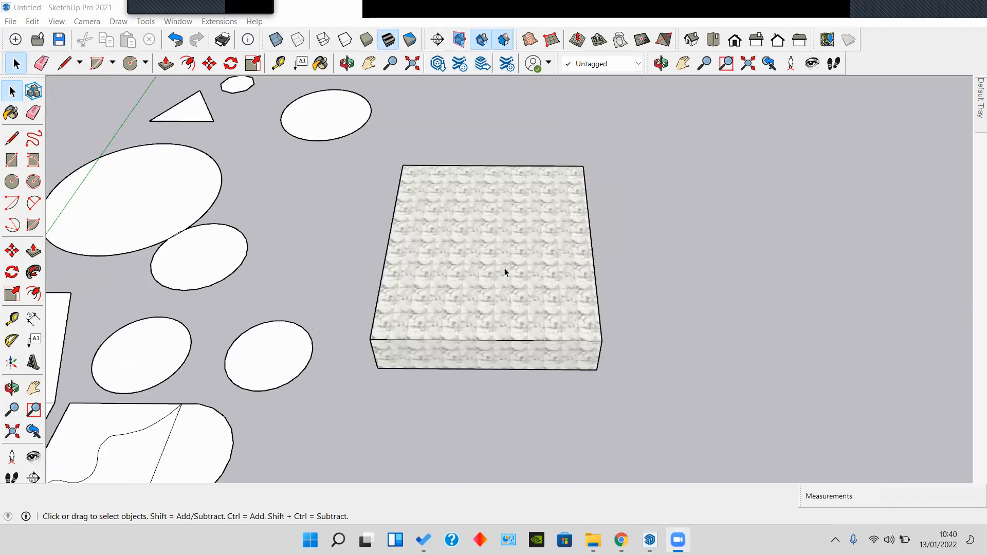
{"action": "scroll", "coordinate": [504, 272], "scroll_direction": "down", "scroll_amount": 6}
{"action": "scroll", "coordinate": [504, 271], "scroll_direction": "down", "scroll_amount": 5}
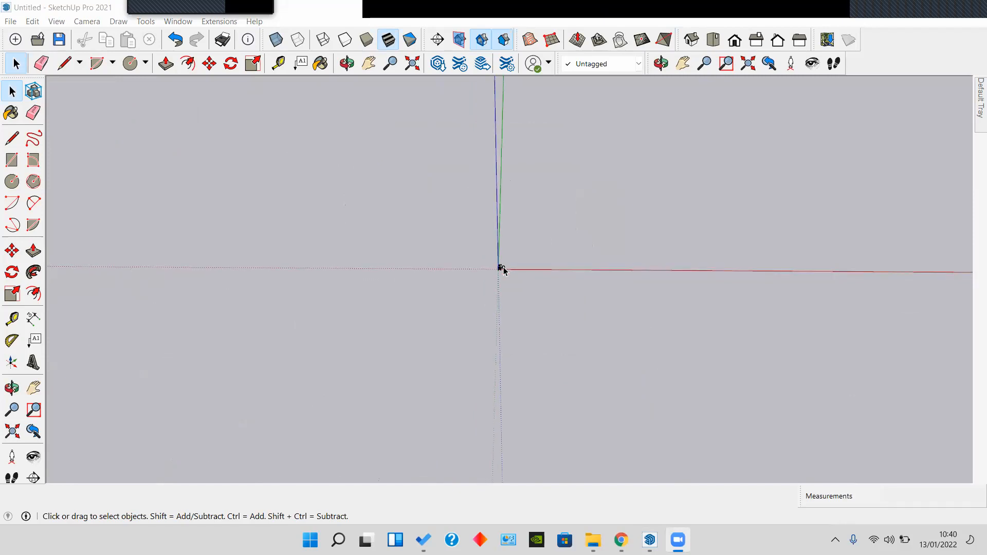
{"action": "scroll", "coordinate": [503, 270], "scroll_direction": "down", "scroll_amount": 2}
{"action": "scroll", "coordinate": [503, 270], "scroll_direction": "up", "scroll_amount": 5}
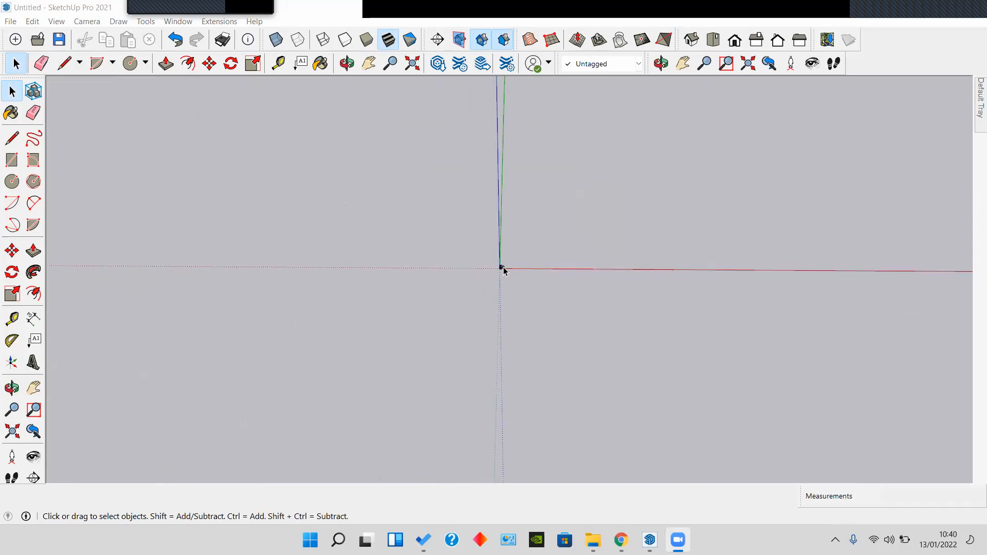
{"action": "scroll", "coordinate": [504, 271], "scroll_direction": "up", "scroll_amount": 6}
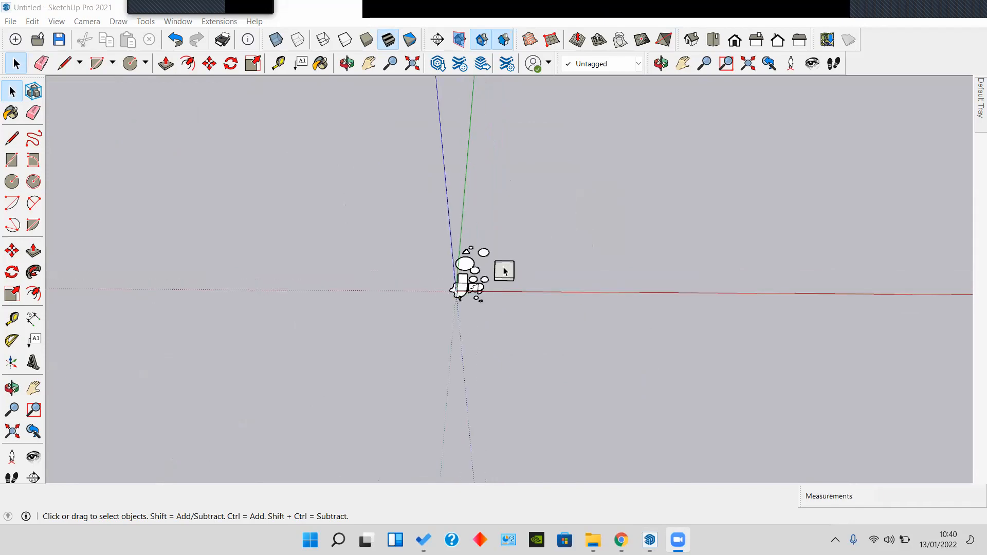
{"action": "scroll", "coordinate": [504, 271], "scroll_direction": "up", "scroll_amount": 2}
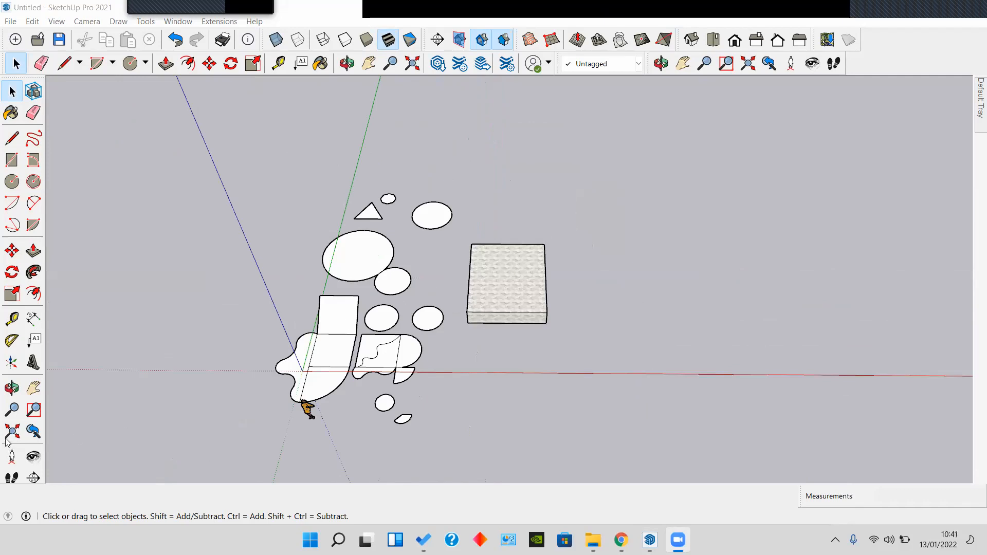
{"action": "scroll", "coordinate": [315, 391], "scroll_direction": "down", "scroll_amount": 10}
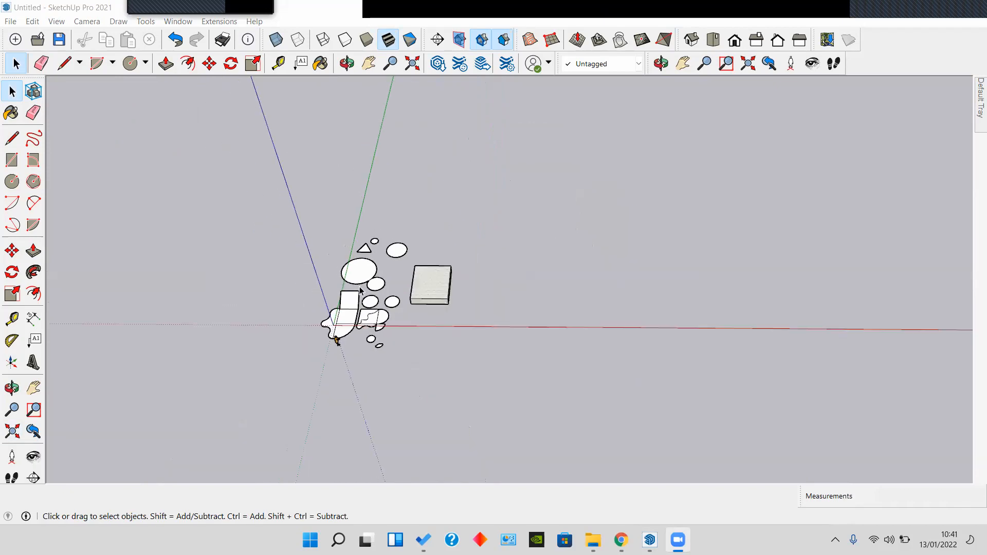
{"action": "scroll", "coordinate": [359, 286], "scroll_direction": "down", "scroll_amount": 5}
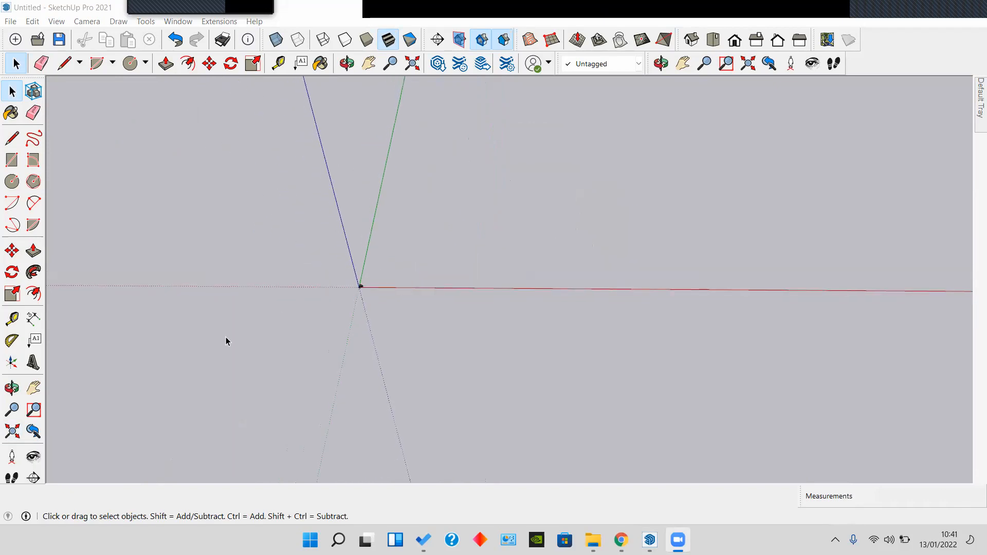
{"action": "left_click", "coordinate": [12, 432]}
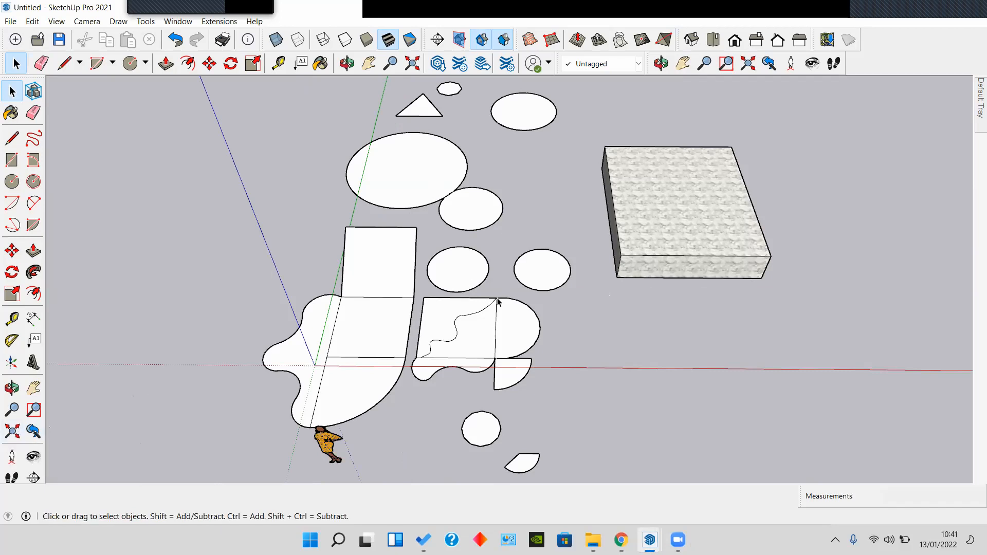
Step: Examine the flat shapes one by one, from the triangle and small octagon to the polygon beside the separate pie slice
{"action": "scroll", "coordinate": [536, 281], "scroll_direction": "down", "scroll_amount": 1}
{"action": "middle_click_drag", "start_coordinate": [535, 281], "coordinate": [474, 266], "text": "shift"}
{"action": "scroll", "coordinate": [448, 317], "scroll_direction": "up", "scroll_amount": 3}
{"action": "scroll", "coordinate": [446, 318], "scroll_direction": "down", "scroll_amount": 2}
{"action": "middle_click_drag", "start_coordinate": [364, 274], "coordinate": [247, 302], "text": "shift"}
{"action": "middle_click_drag", "start_coordinate": [333, 305], "coordinate": [278, 324], "text": "shift"}
{"action": "scroll", "coordinate": [280, 336], "scroll_direction": "down", "scroll_amount": 2}
{"action": "middle_click_drag", "start_coordinate": [295, 363], "coordinate": [545, 474], "text": "shift"}
{"action": "scroll", "coordinate": [521, 280], "scroll_direction": "up", "scroll_amount": 5}
{"action": "scroll", "coordinate": [540, 219], "scroll_direction": "up", "scroll_amount": 1}
{"action": "middle_click_drag", "start_coordinate": [540, 219], "coordinate": [429, 293], "text": "shift"}
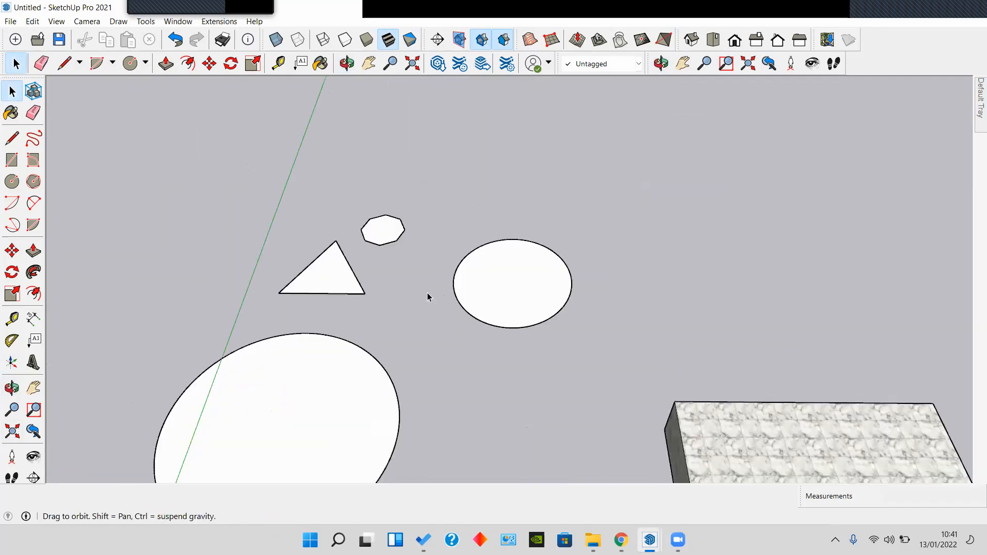
{"action": "scroll", "coordinate": [429, 293], "scroll_direction": "up", "scroll_amount": 2}
{"action": "scroll", "coordinate": [429, 293], "scroll_direction": "down", "scroll_amount": 3}
{"action": "scroll", "coordinate": [485, 408], "scroll_direction": "down", "scroll_amount": 1}
{"action": "middle_click_drag", "start_coordinate": [485, 408], "coordinate": [532, 89], "text": "shift"}
{"action": "scroll", "coordinate": [464, 370], "scroll_direction": "down", "scroll_amount": 2}
{"action": "middle_click_drag", "start_coordinate": [463, 373], "coordinate": [591, 229], "text": "shift"}
{"action": "scroll", "coordinate": [552, 227], "scroll_direction": "up", "scroll_amount": 3}
{"action": "scroll", "coordinate": [509, 274], "scroll_direction": "up", "scroll_amount": 4}
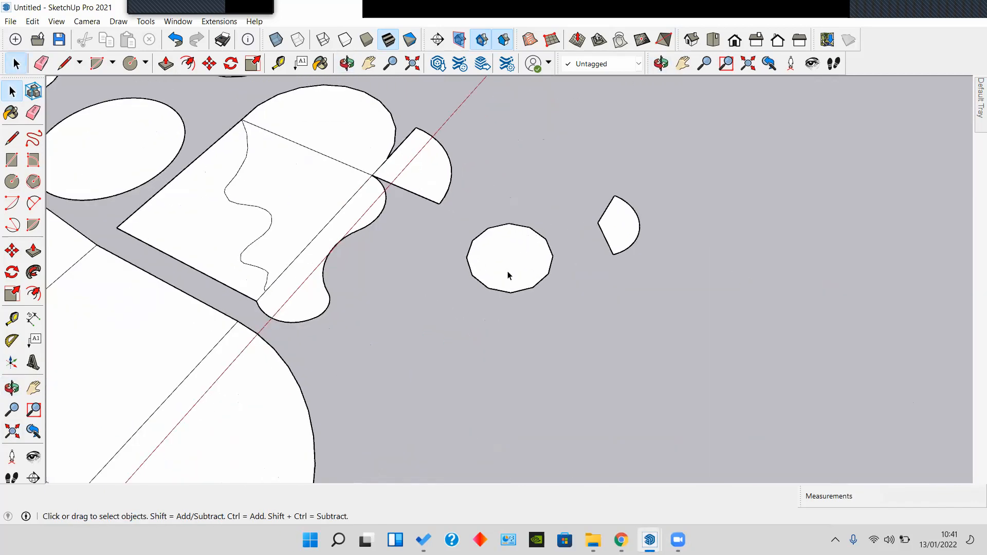
Step: Select the polygon's face together with its edges and try to move the whole shape toward the pie slice
{"action": "left_click", "coordinate": [508, 274]}
{"action": "middle_click_drag", "start_coordinate": [491, 296], "coordinate": [437, 356], "text": "shift"}
{"action": "scroll", "coordinate": [437, 357], "scroll_direction": "up", "scroll_amount": 2}
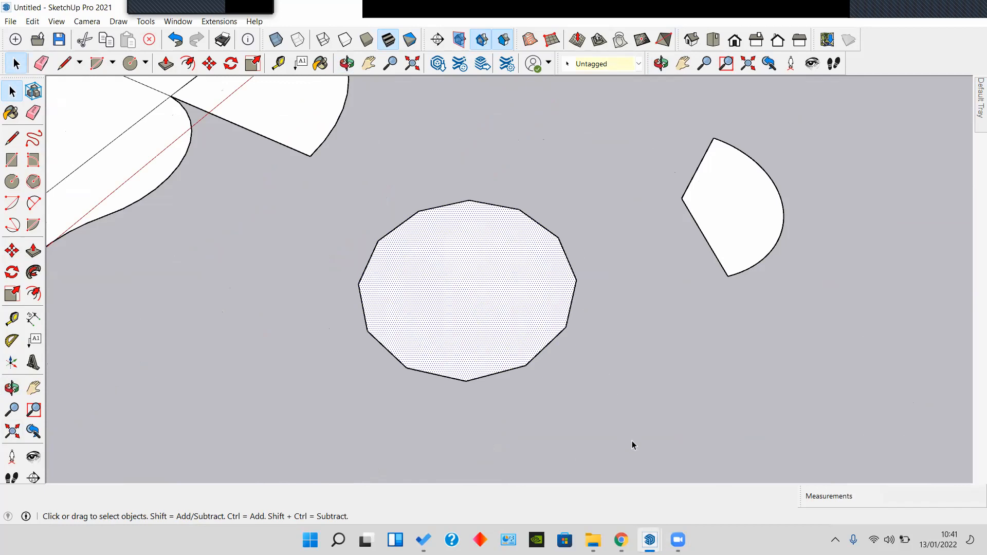
{"action": "left_click_drag", "start_coordinate": [651, 458], "coordinate": [501, 295]}
{"action": "left_click_drag", "start_coordinate": [360, 188], "coordinate": [277, 174]}
{"action": "left_click", "coordinate": [12, 251]}
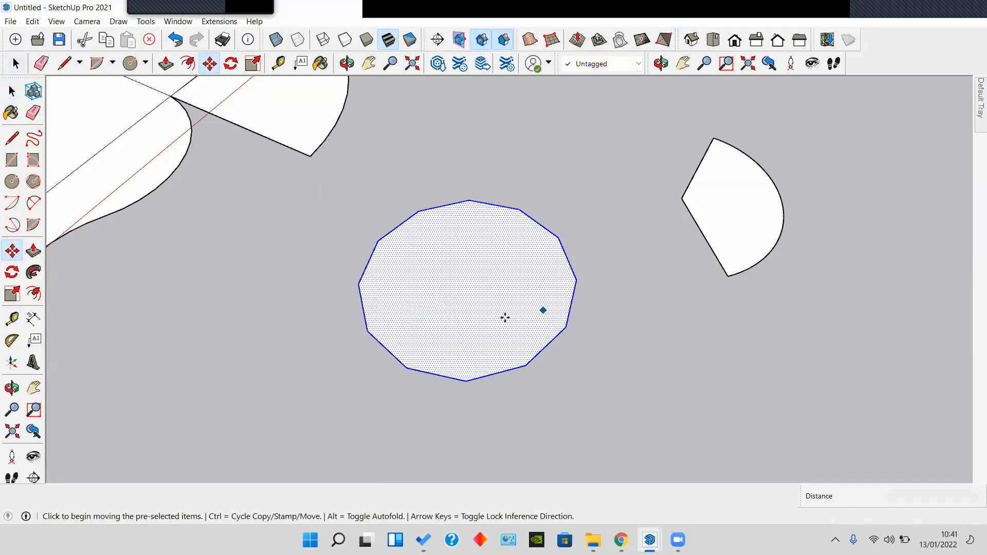
{"action": "left_click", "coordinate": [486, 322]}
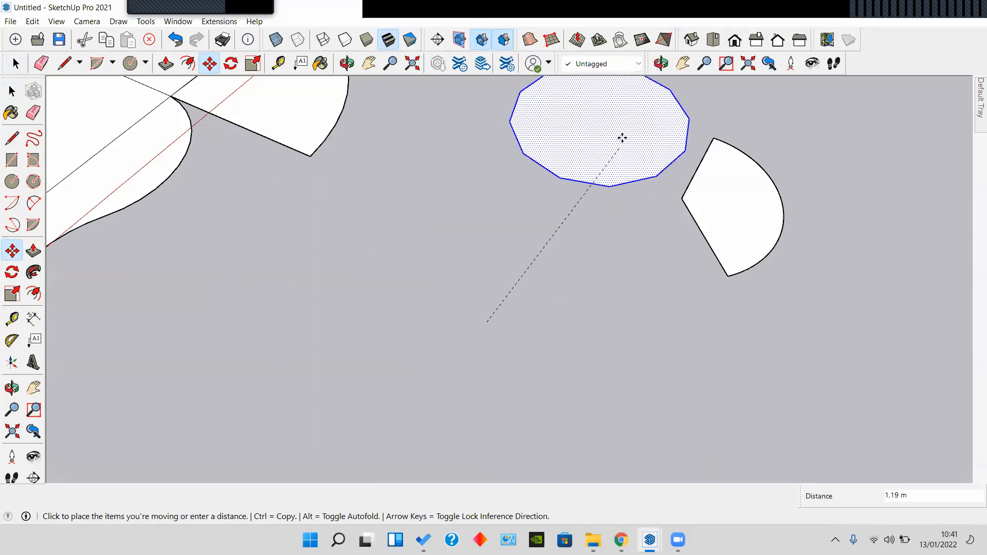
{"action": "key", "text": "space"}
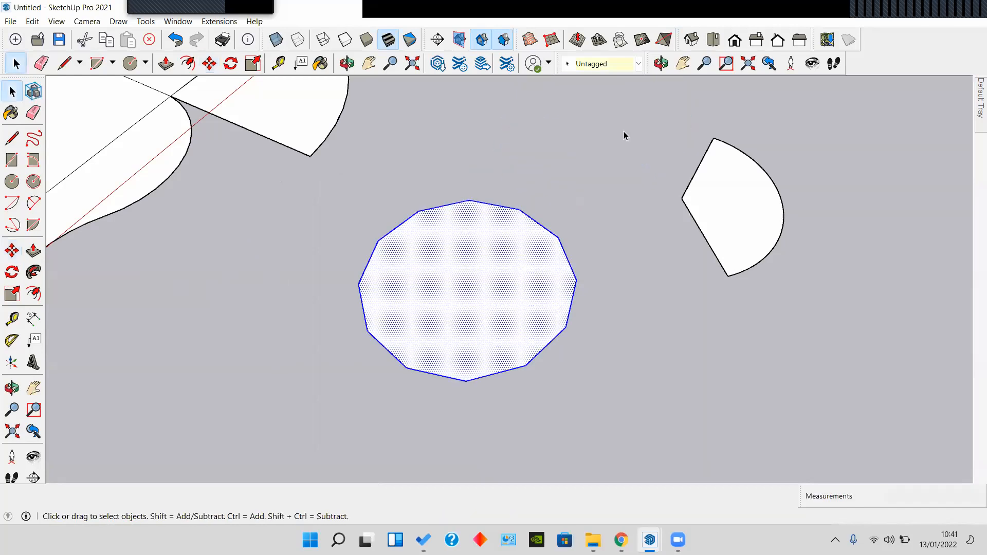
Step: Try to move the polygon with only its face selected
{"action": "left_click", "coordinate": [580, 256]}
{"action": "left_click", "coordinate": [473, 276]}
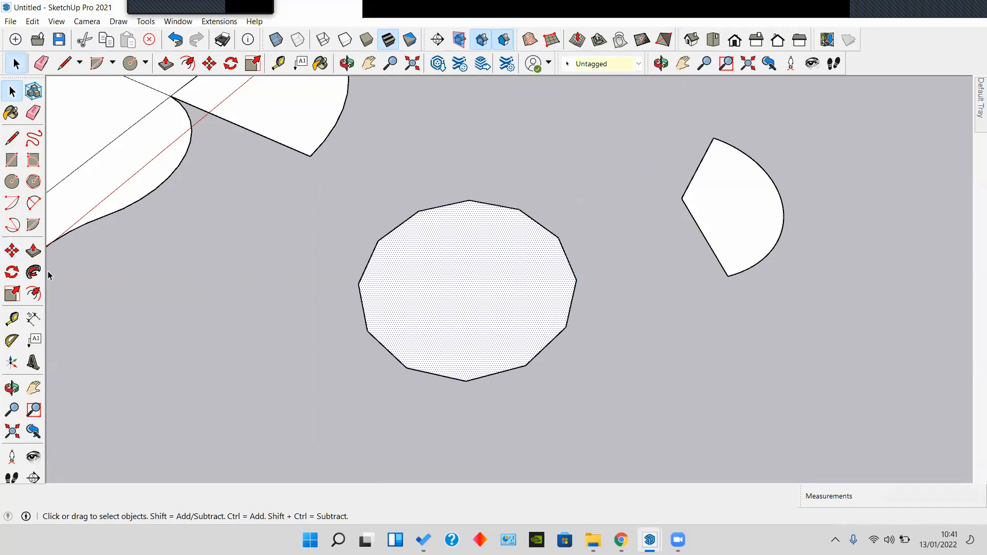
{"action": "left_click", "coordinate": [12, 251]}
{"action": "left_click", "coordinate": [431, 321]}
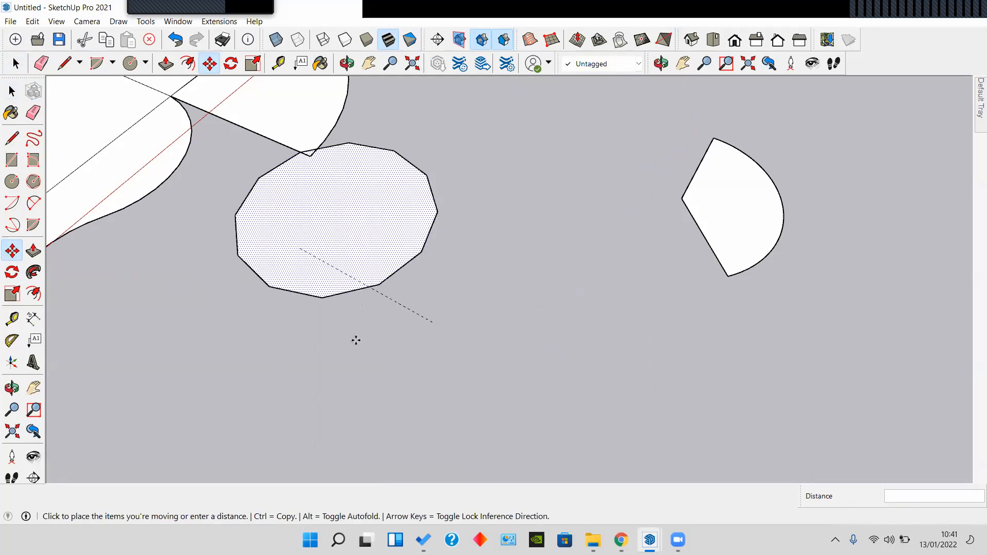
{"action": "key", "text": "space"}
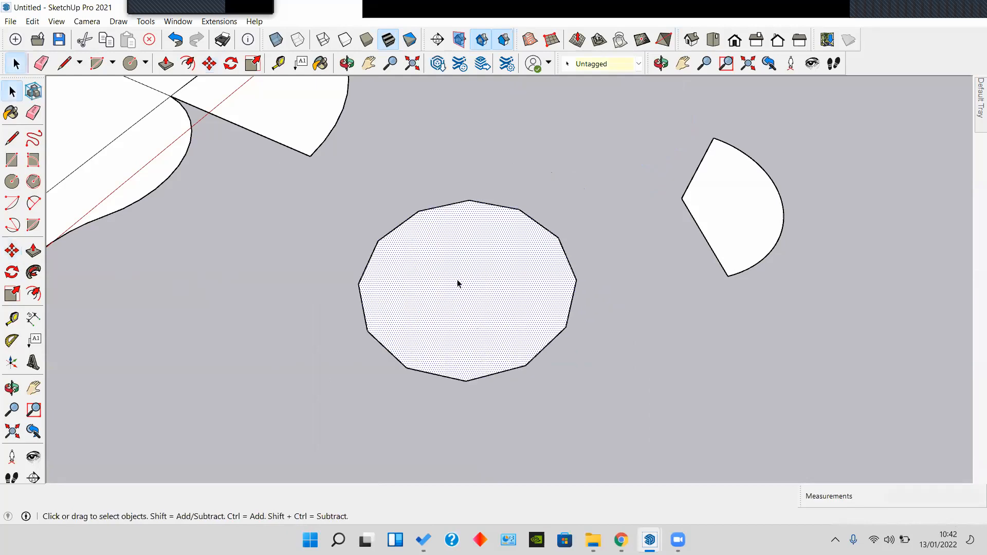
Step: Try to move only the marble block's top face up and away from its base, and undo the move
{"action": "scroll", "coordinate": [457, 282], "scroll_direction": "down", "scroll_amount": 6}
{"action": "middle_click_drag", "start_coordinate": [304, 129], "coordinate": [447, 402], "text": "shift"}
{"action": "middle_click_drag", "start_coordinate": [452, 203], "coordinate": [494, 277], "text": "shift"}
{"action": "left_click", "coordinate": [453, 356]}
{"action": "scroll", "coordinate": [383, 289], "scroll_direction": "up", "scroll_amount": 2}
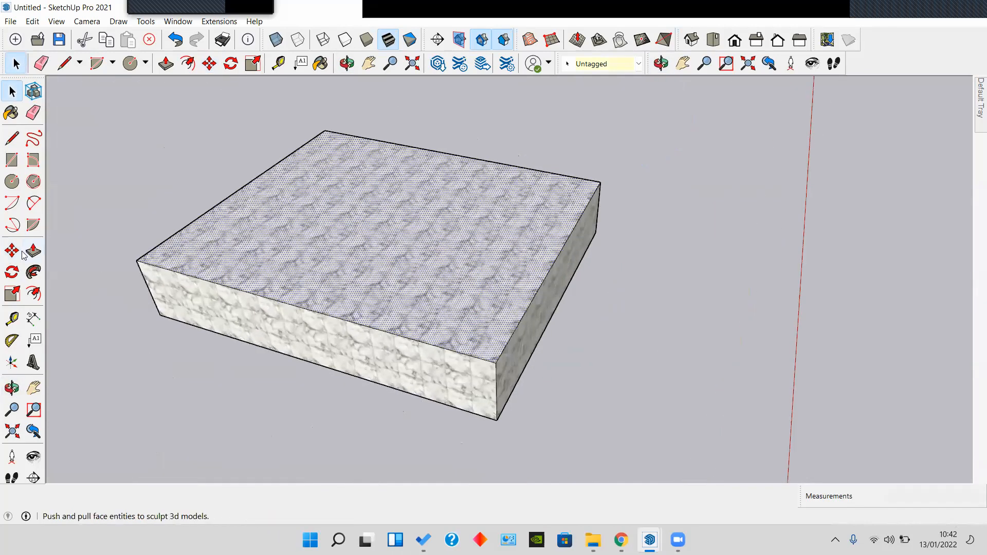
{"action": "left_click", "coordinate": [12, 251]}
{"action": "left_click", "coordinate": [524, 275]}
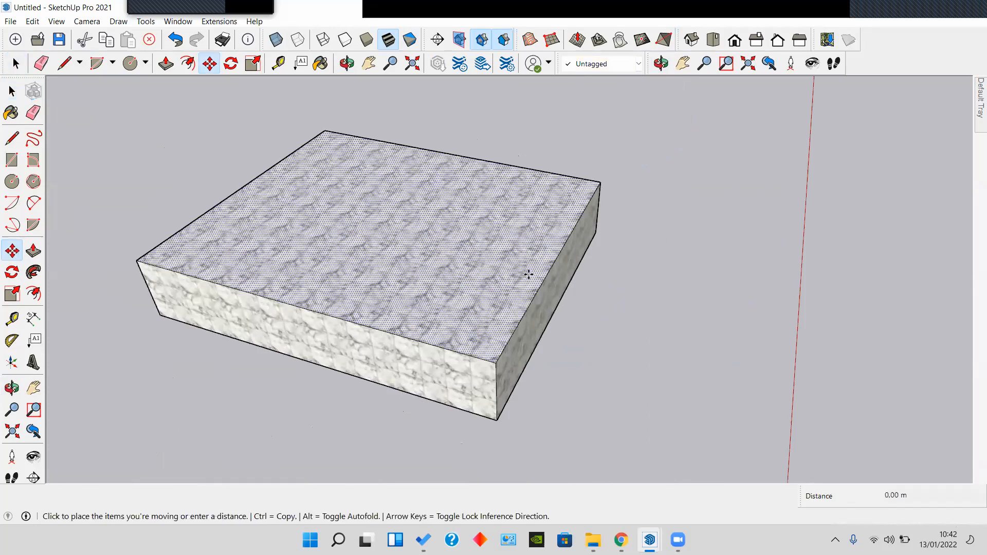
{"action": "middle_click_drag", "start_coordinate": [782, 152], "coordinate": [570, 120]}
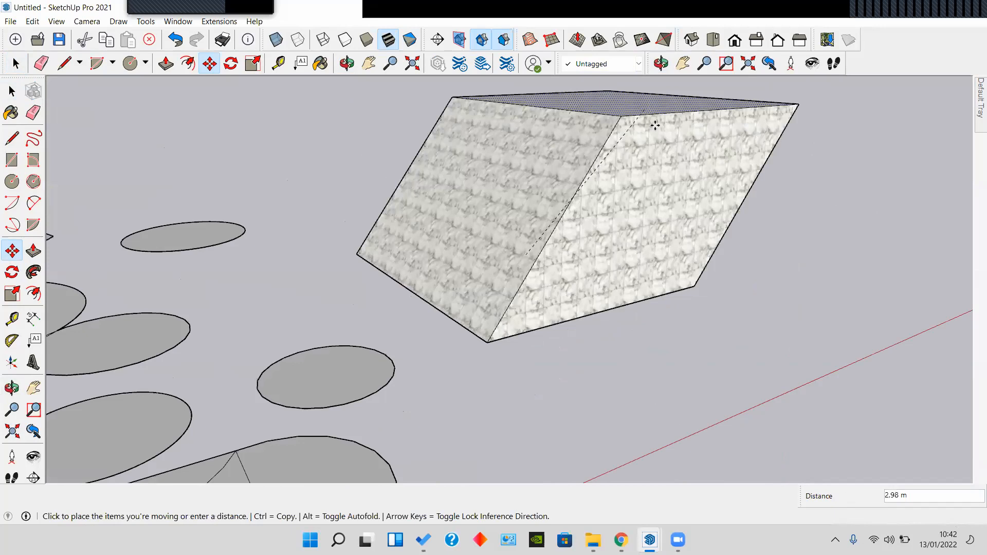
{"action": "middle_click_drag", "start_coordinate": [585, 125], "coordinate": [546, 313]}
{"action": "key", "text": "ctrl+z"}
{"action": "middle_click_drag", "start_coordinate": [594, 340], "coordinate": [663, 390]}
{"action": "key", "text": "space"}
Step: Select the marble block's top and near side faces with their edges using a crossing selection window
{"action": "middle_click_drag", "start_coordinate": [521, 357], "coordinate": [584, 389]}
{"action": "middle_click_drag", "start_coordinate": [689, 396], "coordinate": [496, 357]}
{"action": "middle_click_drag", "start_coordinate": [580, 369], "coordinate": [723, 459]}
{"action": "left_click_drag", "start_coordinate": [724, 458], "coordinate": [303, 119]}
{"action": "middle_click_drag", "start_coordinate": [549, 234], "coordinate": [532, 364]}
{"action": "left_click_drag", "start_coordinate": [667, 428], "coordinate": [463, 197]}
{"action": "left_click_drag", "start_coordinate": [506, 279], "coordinate": [507, 279]}
{"action": "middle_click_drag", "start_coordinate": [521, 285], "coordinate": [226, 221]}
{"action": "scroll", "coordinate": [523, 278], "scroll_direction": "up", "scroll_amount": 2}
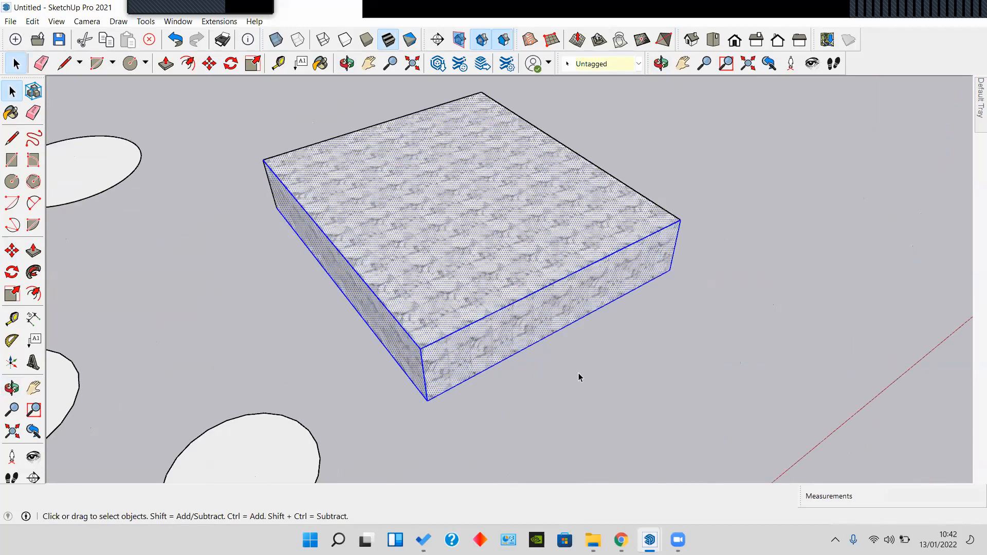
Step: Make a group from all the selected faces and edges of the marble block
{"action": "middle_click_drag", "start_coordinate": [569, 381], "coordinate": [704, 443]}
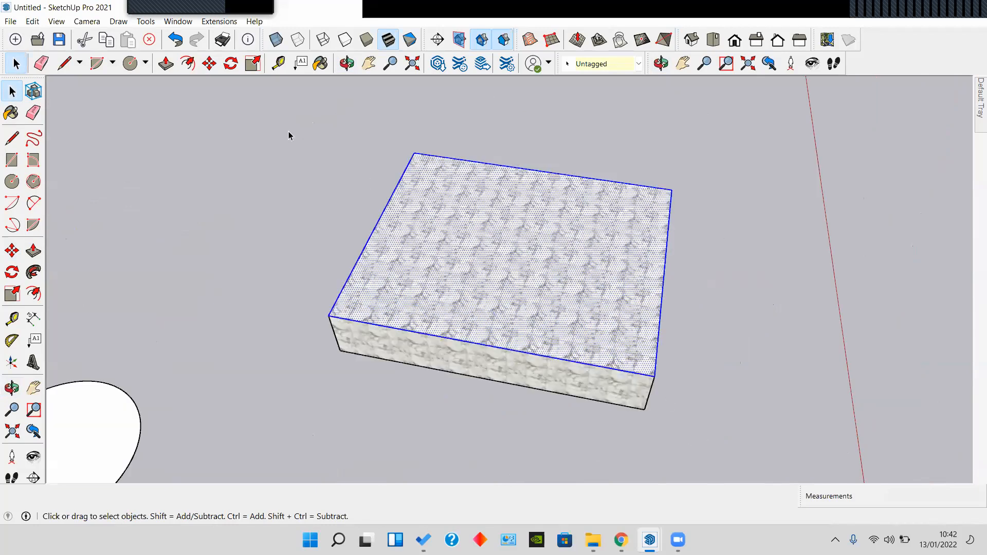
{"action": "right_click", "coordinate": [482, 221]}
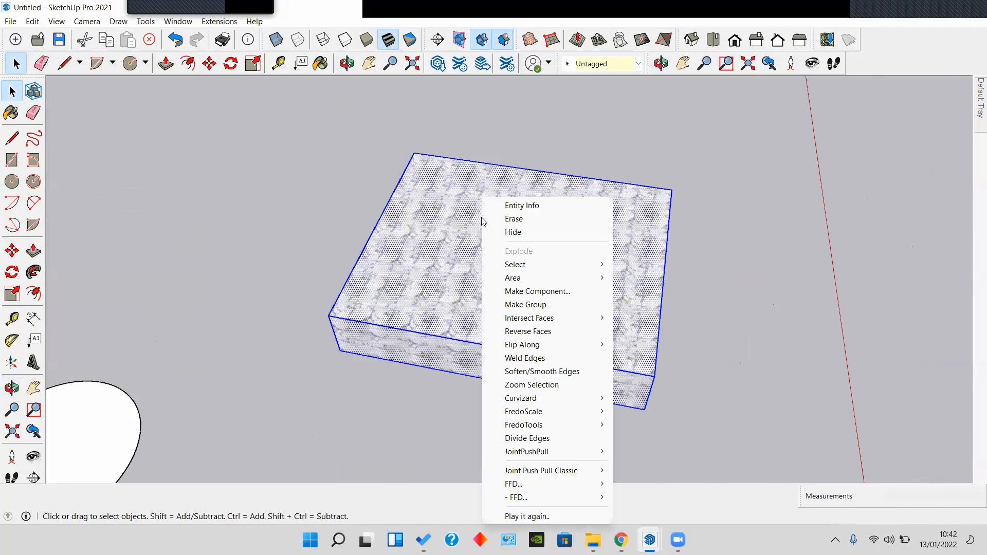
{"action": "left_click", "coordinate": [526, 307]}
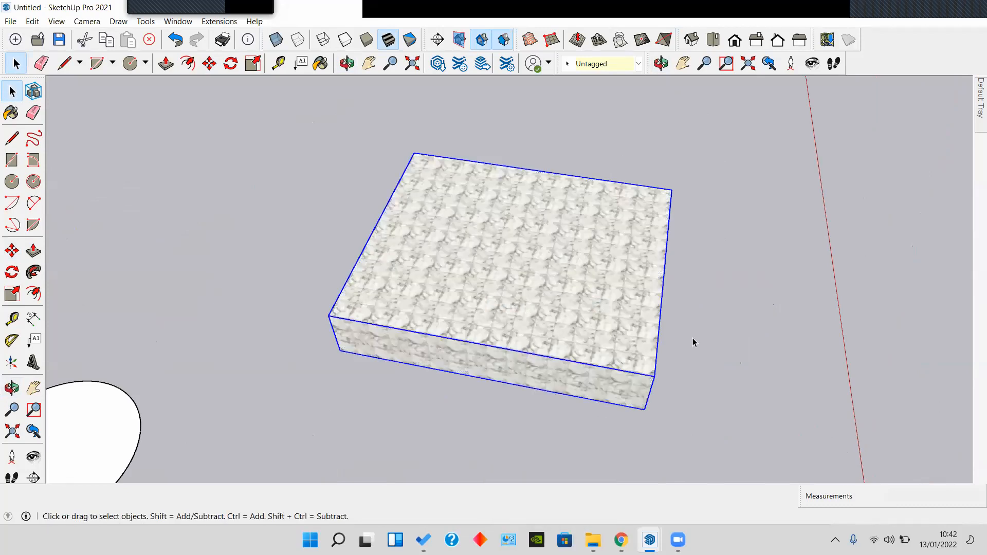
{"action": "left_click", "coordinate": [723, 369]}
Step: Select the grouped marble block and move it as one solid to a new spot on the ground
{"action": "middle_click_drag", "start_coordinate": [724, 369], "coordinate": [526, 353]}
{"action": "scroll", "coordinate": [441, 357], "scroll_direction": "up", "scroll_amount": 2}
{"action": "middle_click_drag", "start_coordinate": [440, 357], "coordinate": [448, 333]}
{"action": "triple_click", "coordinate": [481, 282]}
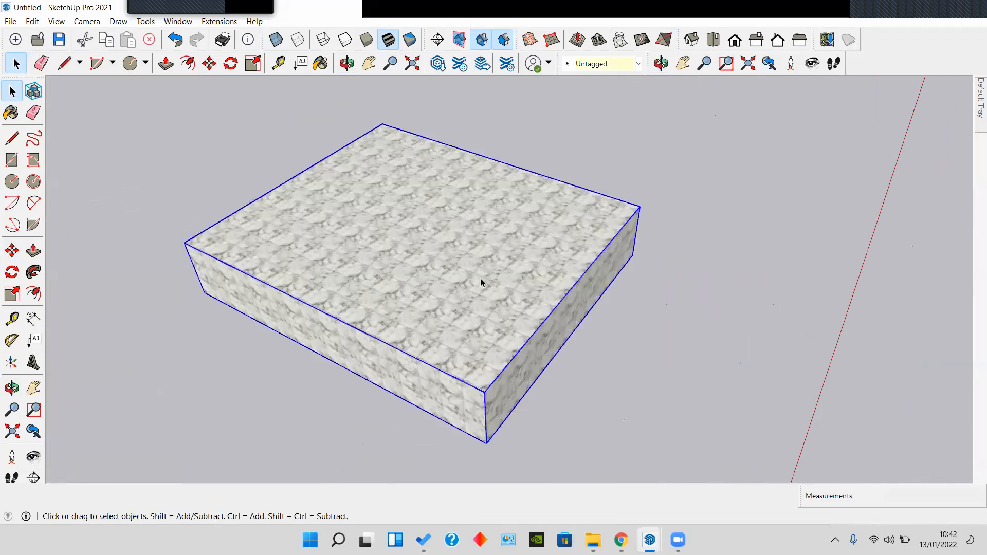
{"action": "left_click", "coordinate": [11, 251]}
{"action": "left_click", "coordinate": [347, 293]}
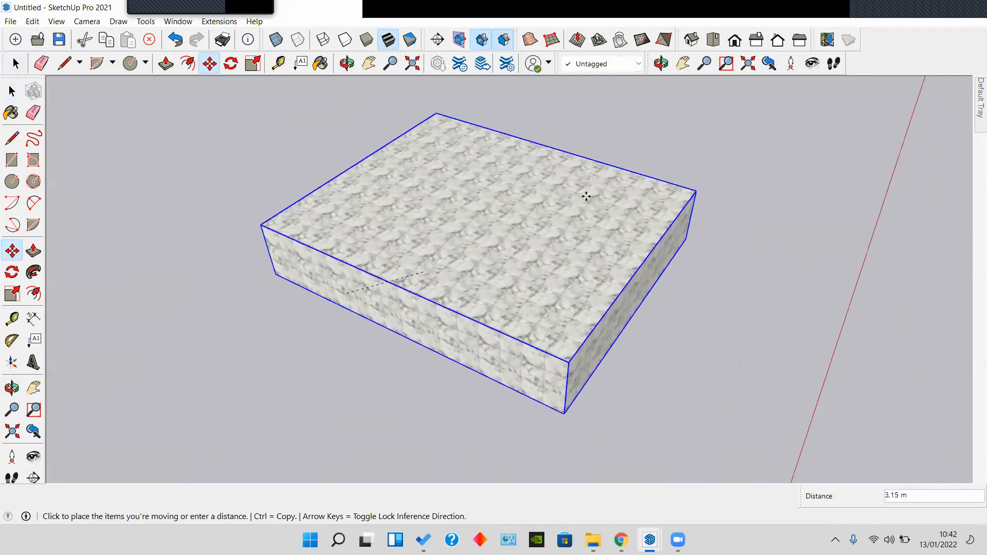
{"action": "left_click", "coordinate": [474, 273]}
{"action": "key", "text": "space"}
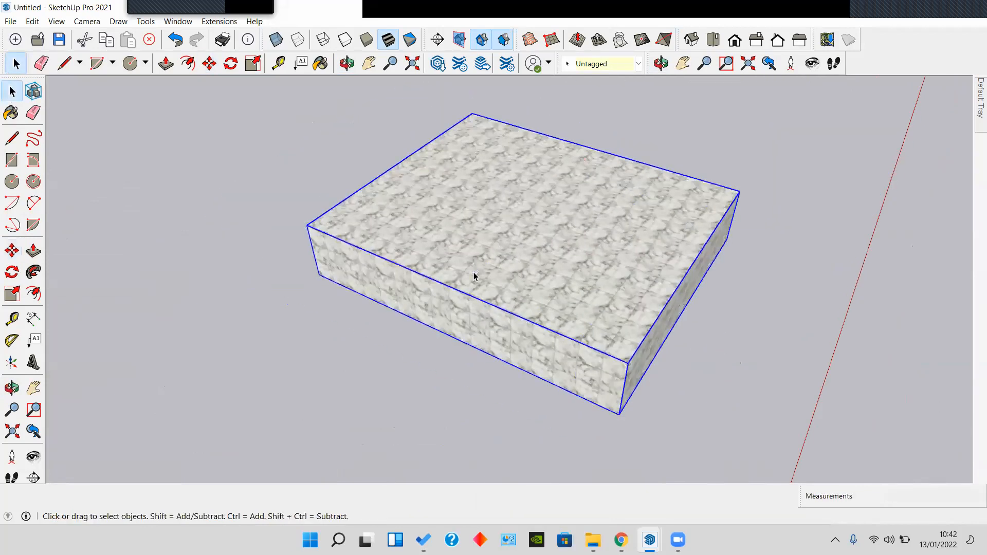
Step: Examine the grouped marble block and the flat shapes from several angles and distances
{"action": "scroll", "coordinate": [474, 273], "scroll_direction": "down", "scroll_amount": 4}
{"action": "middle_click_drag", "start_coordinate": [525, 290], "coordinate": [386, 260]}
{"action": "left_click", "coordinate": [506, 362]}
{"action": "scroll", "coordinate": [377, 293], "scroll_direction": "up", "scroll_amount": 1}
{"action": "middle_click_drag", "start_coordinate": [372, 305], "coordinate": [364, 313], "text": "shift"}
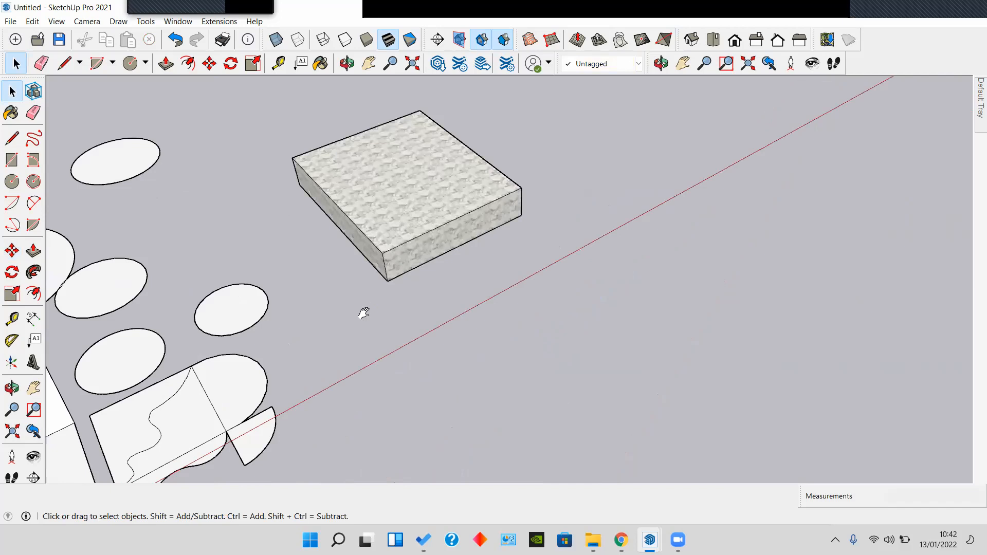
{"action": "scroll", "coordinate": [480, 168], "scroll_direction": "down", "scroll_amount": 2}
{"action": "middle_click_drag", "start_coordinate": [489, 262], "coordinate": [447, 403]}
{"action": "scroll", "coordinate": [413, 344], "scroll_direction": "up", "scroll_amount": 2}
{"action": "left_click", "coordinate": [412, 344]}
{"action": "scroll", "coordinate": [454, 242], "scroll_direction": "up", "scroll_amount": 3}
{"action": "middle_click_drag", "start_coordinate": [479, 141], "coordinate": [667, 362]}
{"action": "middle_click_drag", "start_coordinate": [340, 366], "coordinate": [123, 303]}
{"action": "scroll", "coordinate": [347, 308], "scroll_direction": "down", "scroll_amount": 1}
{"action": "middle_click_drag", "start_coordinate": [355, 329], "coordinate": [483, 185], "text": "shift"}
{"action": "middle_click_drag", "start_coordinate": [164, 347], "coordinate": [289, 230], "text": "shift"}
{"action": "scroll", "coordinate": [207, 286], "scroll_direction": "up", "scroll_amount": 2}
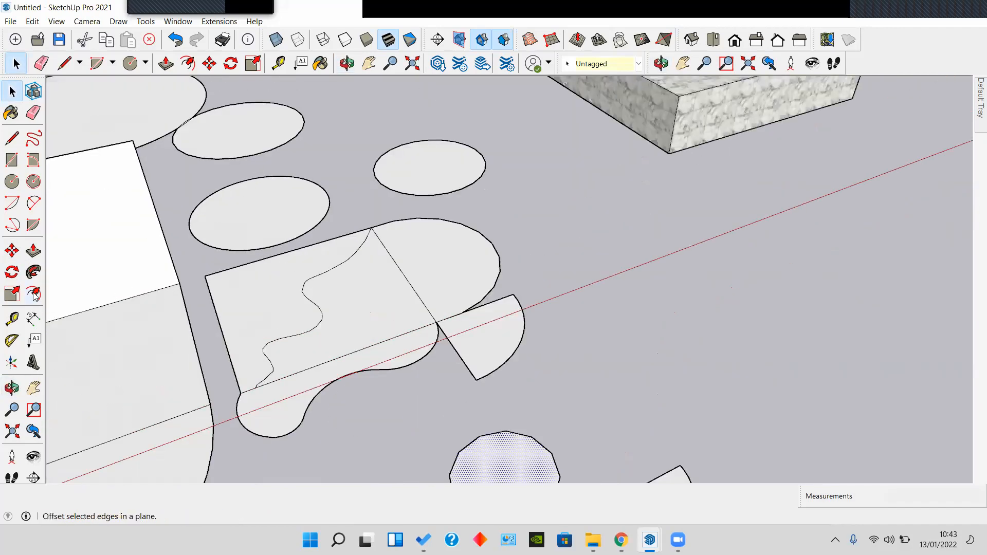
{"action": "middle_click_drag", "start_coordinate": [545, 298], "coordinate": [464, 321]}
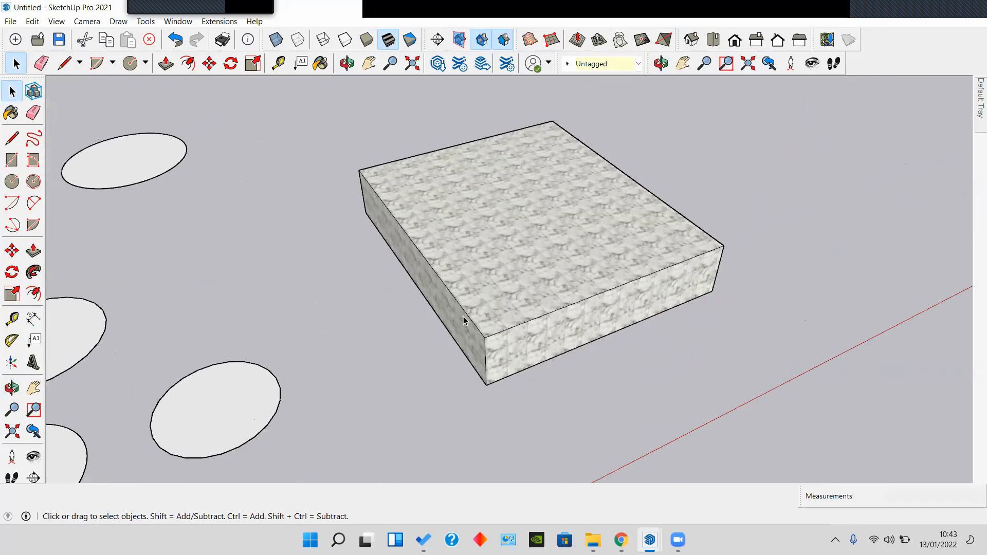
{"action": "scroll", "coordinate": [459, 264], "scroll_direction": "down", "scroll_amount": 6}
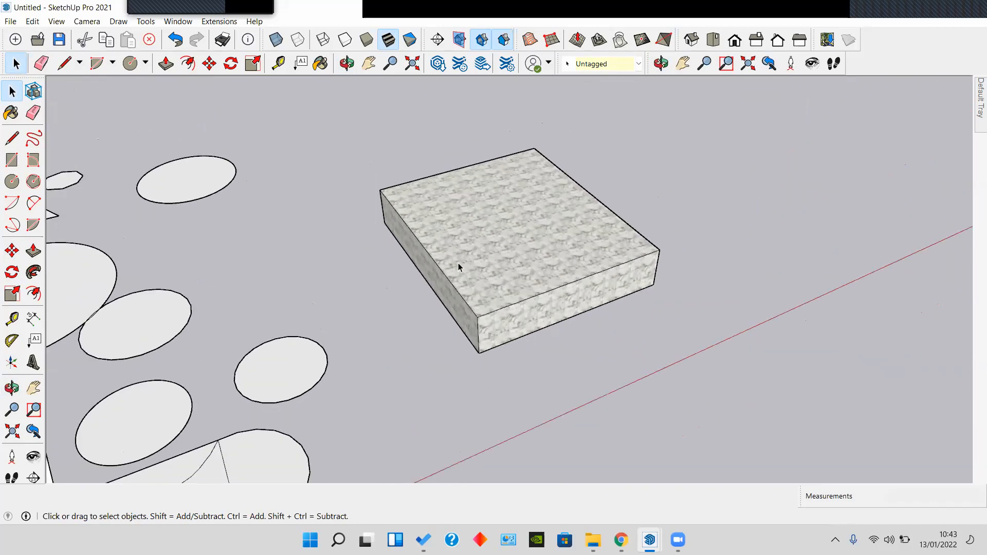
{"action": "middle_click_drag", "start_coordinate": [428, 288], "coordinate": [407, 278]}
{"action": "scroll", "coordinate": [415, 271], "scroll_direction": "up", "scroll_amount": 3}
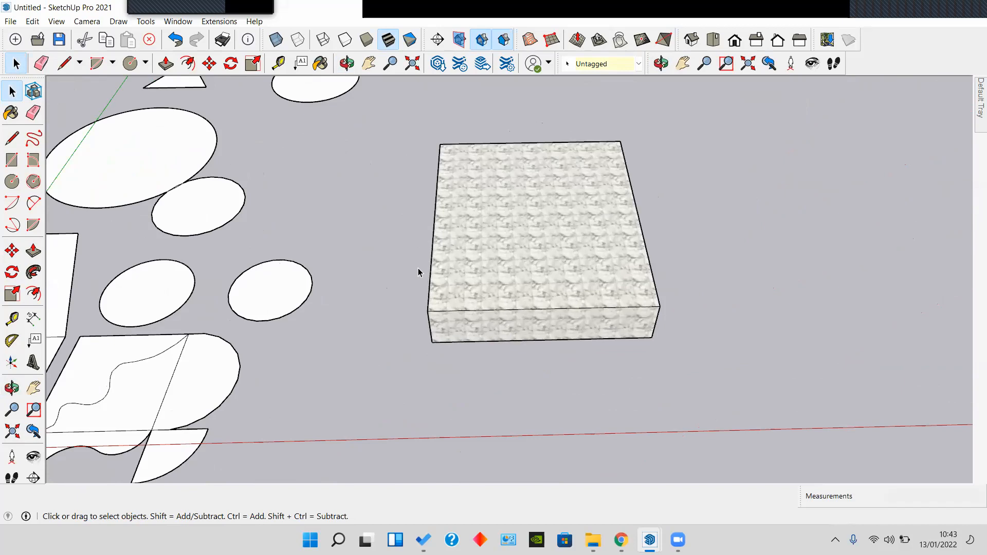
{"action": "middle_click_drag", "start_coordinate": [498, 354], "coordinate": [125, 381]}
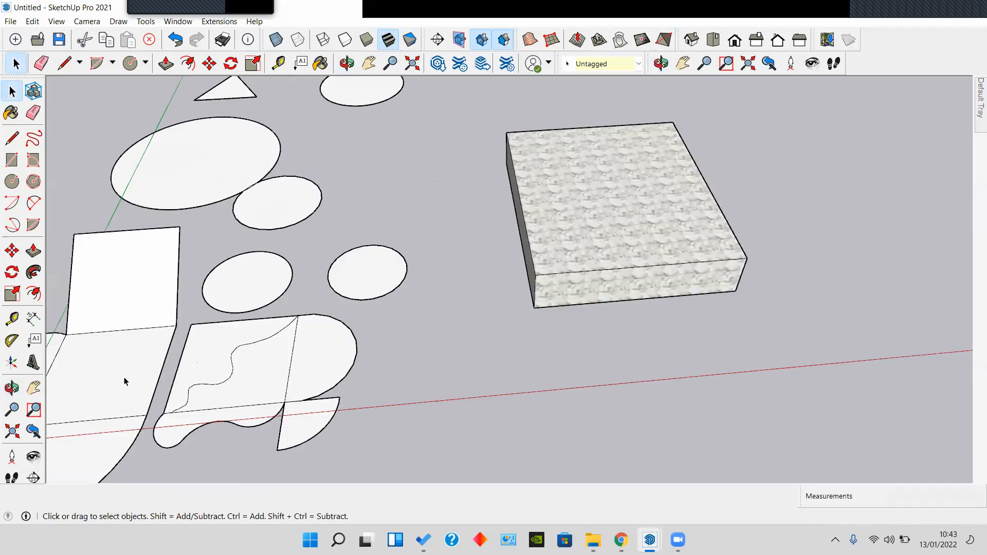
Step: Orbit around the flat shapes and the marble block with the Orbit tool, and look closely at the block
{"action": "left_click", "coordinate": [13, 388]}
{"action": "left_click_drag", "start_coordinate": [572, 275], "coordinate": [145, 324]}
{"action": "left_click_drag", "start_coordinate": [341, 322], "coordinate": [465, 290]}
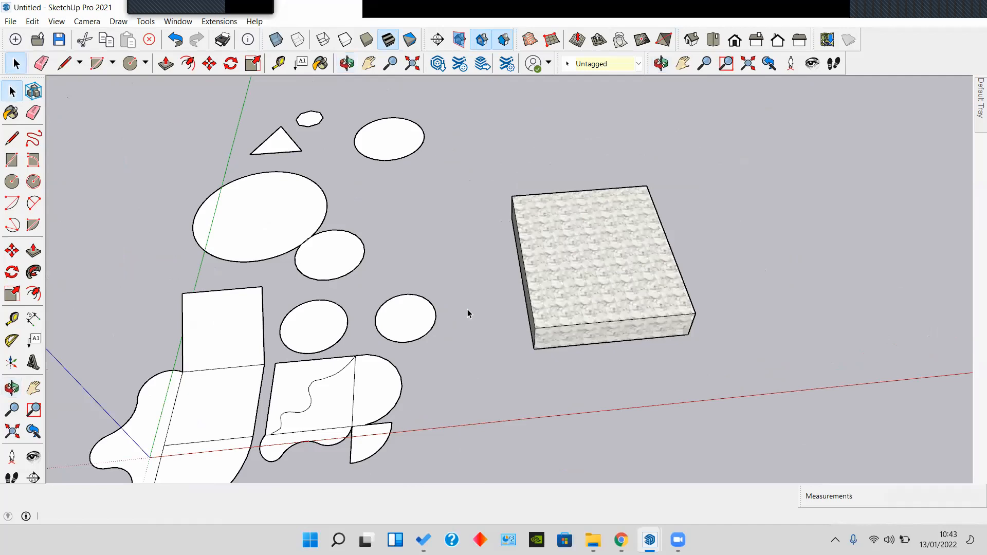
{"action": "key", "text": "space"}
{"action": "middle_click_drag", "start_coordinate": [549, 321], "coordinate": [649, 288]}
{"action": "middle_click_drag", "start_coordinate": [517, 295], "coordinate": [348, 304], "text": "shift"}
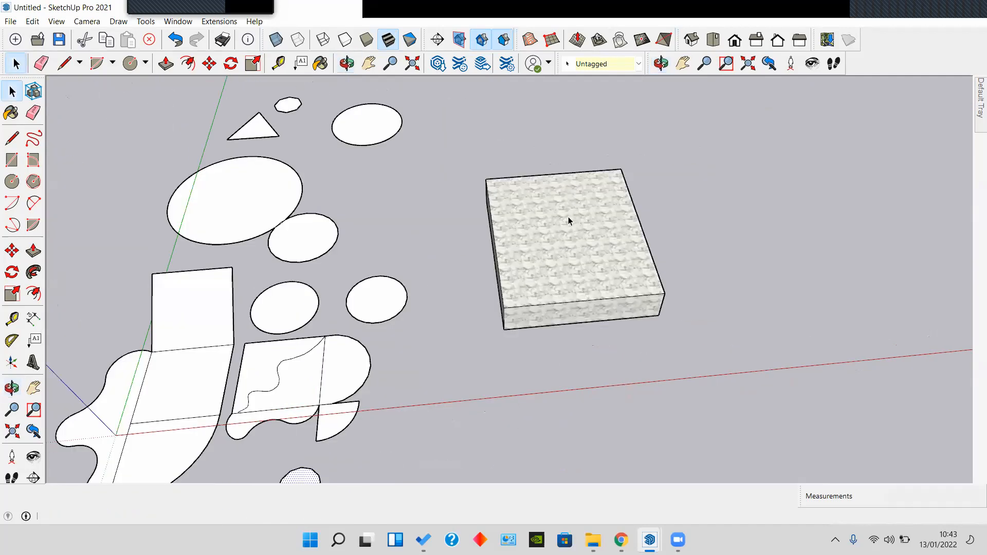
{"action": "scroll", "coordinate": [569, 221], "scroll_direction": "up", "scroll_amount": 3}
{"action": "middle_click_drag", "start_coordinate": [575, 287], "coordinate": [529, 306]}
{"action": "scroll", "coordinate": [528, 306], "scroll_direction": "up", "scroll_amount": 2}
{"action": "middle_click_drag", "start_coordinate": [519, 372], "coordinate": [530, 302]}
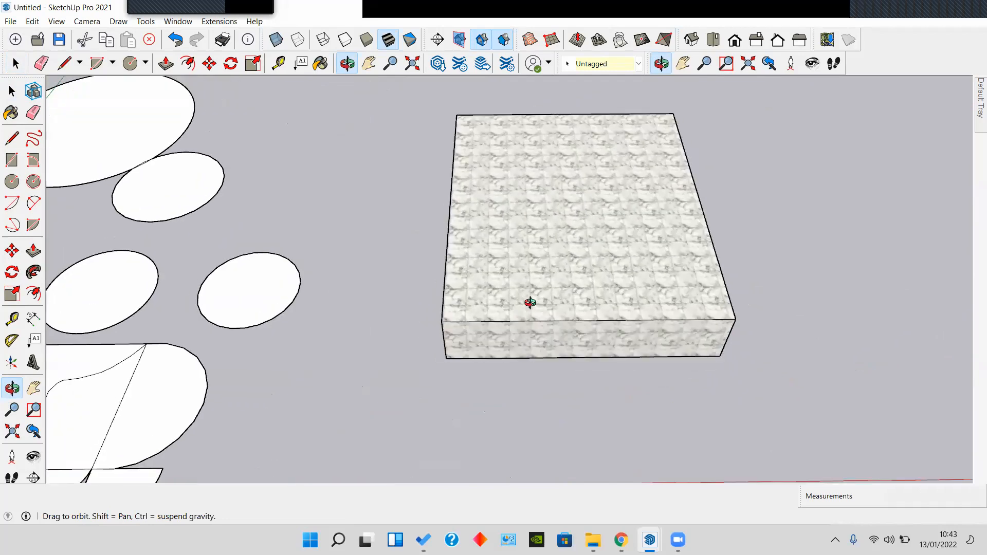
{"action": "middle_click_drag", "start_coordinate": [530, 303], "coordinate": [438, 348], "text": "shift"}
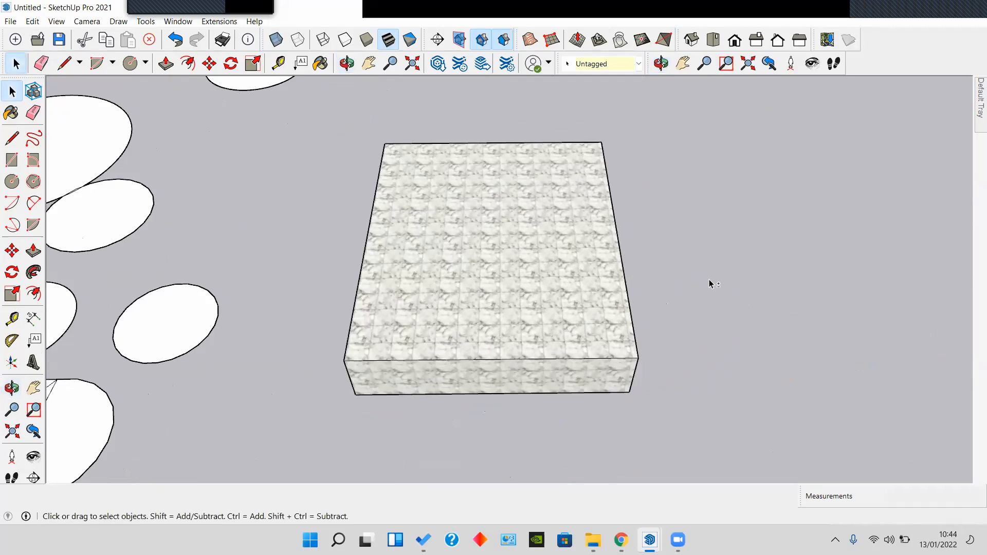
Step: Pan across the marble block and the nearby flat shapes with the Pan tool
{"action": "middle_click_drag", "start_coordinate": [595, 308], "coordinate": [508, 309]}
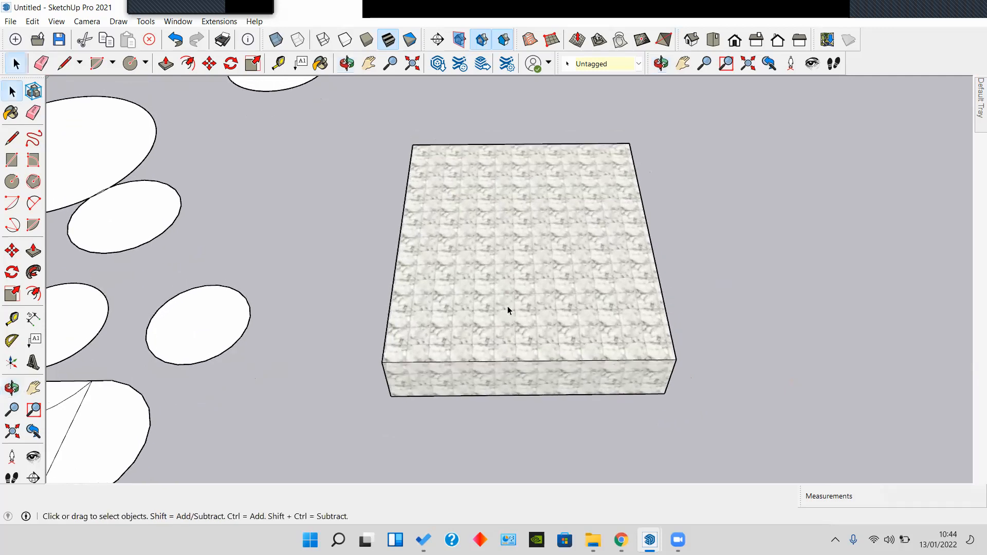
{"action": "left_click", "coordinate": [35, 389]}
{"action": "left_click_drag", "start_coordinate": [507, 337], "coordinate": [425, 306]}
{"action": "key", "text": "space"}
{"action": "scroll", "coordinate": [397, 238], "scroll_direction": "down", "scroll_amount": 4}
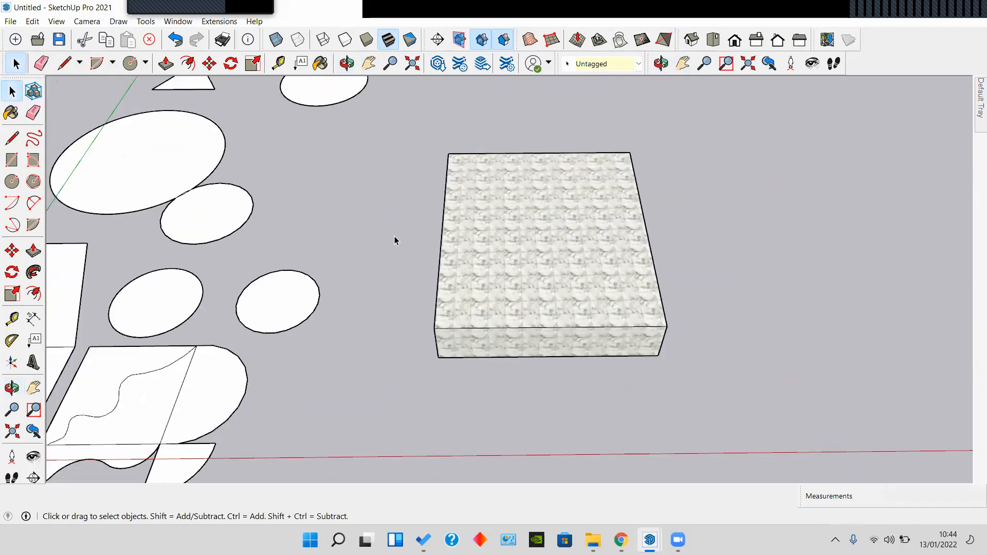
{"action": "middle_click_drag", "start_coordinate": [427, 289], "coordinate": [457, 306], "text": "shift"}
{"action": "scroll", "coordinate": [373, 288], "scroll_direction": "up", "scroll_amount": 3}
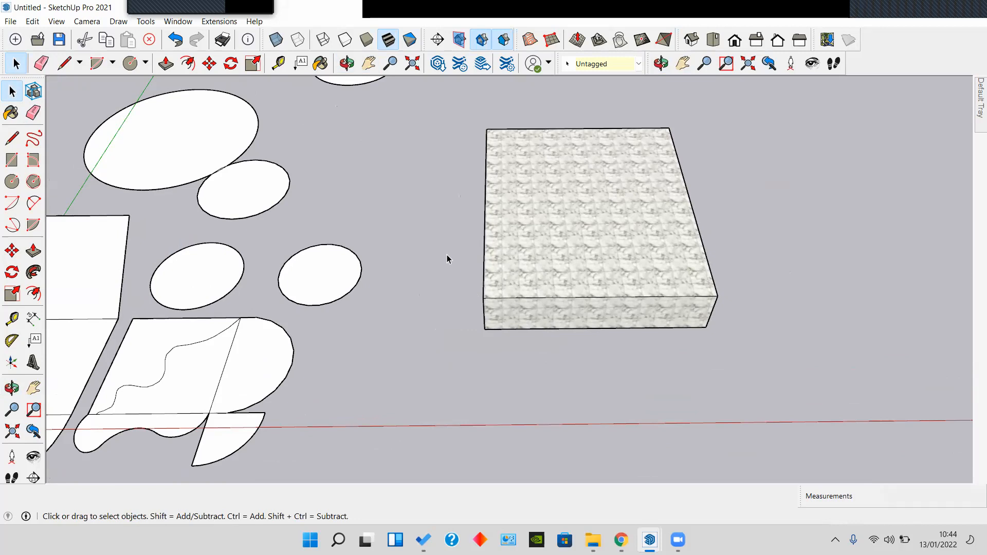
Step: Zoom in on the polygon beside the pie slice to examine it up close
{"action": "scroll", "coordinate": [447, 255], "scroll_direction": "down", "scroll_amount": 3}
{"action": "mouse_move", "coordinate": [391, 252]}
{"action": "middle_mouse_down", "text": "shift"}
{"action": "mouse_move", "coordinate": [425, 388]}
{"action": "mouse_move", "coordinate": [416, 399]}
{"action": "mouse_move", "coordinate": [461, 339]}
{"action": "mouse_move", "coordinate": [538, 356]}
{"action": "mouse_move", "coordinate": [517, 333]}
{"action": "middle_mouse_up", "text": "shift"}
{"action": "scroll", "coordinate": [415, 398], "scroll_direction": "up", "scroll_amount": 2}
{"action": "scroll", "coordinate": [414, 398], "scroll_direction": "up", "scroll_amount": 1}
{"action": "scroll", "coordinate": [461, 344], "scroll_direction": "up", "scroll_amount": 1}
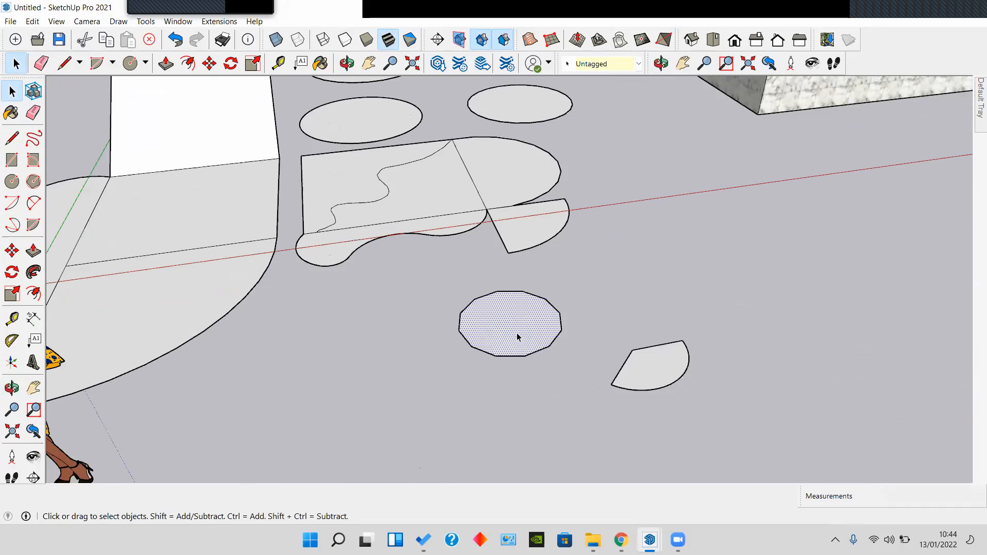
{"action": "scroll", "coordinate": [517, 332], "scroll_direction": "up", "scroll_amount": 1}
{"action": "mouse_move", "coordinate": [453, 336]}
{"action": "middle_mouse_down", "text": "shift"}
{"action": "mouse_move", "coordinate": [361, 358]}
{"action": "mouse_move", "coordinate": [432, 329]}
{"action": "middle_mouse_up", "text": "shift"}
{"action": "scroll", "coordinate": [364, 358], "scroll_direction": "down", "scroll_amount": 2}
{"action": "scroll", "coordinate": [434, 328], "scroll_direction": "up", "scroll_amount": 1}
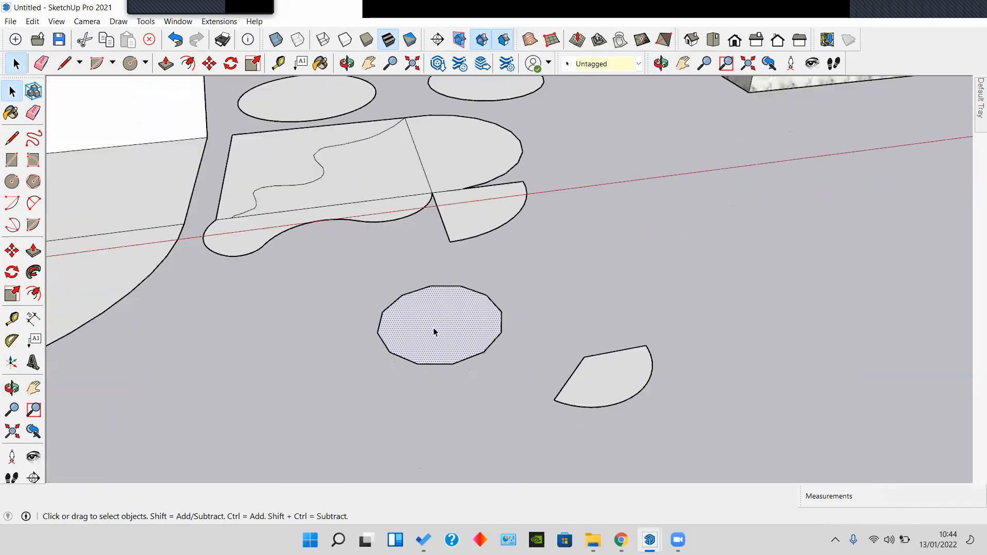
{"action": "scroll", "coordinate": [433, 328], "scroll_direction": "up", "scroll_amount": 1}
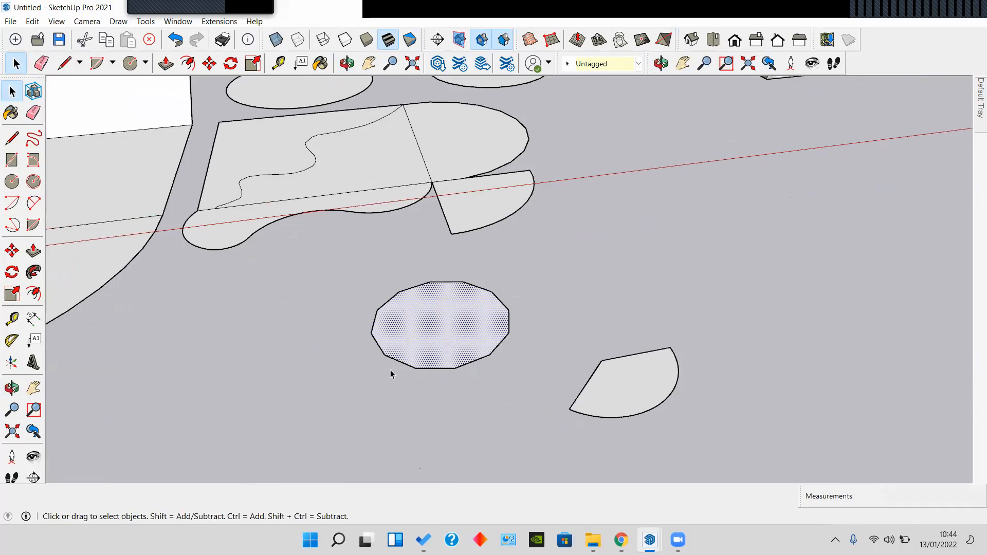
Step: Extrude the polygon's face upward 2 m with Push/Pull
{"action": "left_click", "coordinate": [340, 345]}
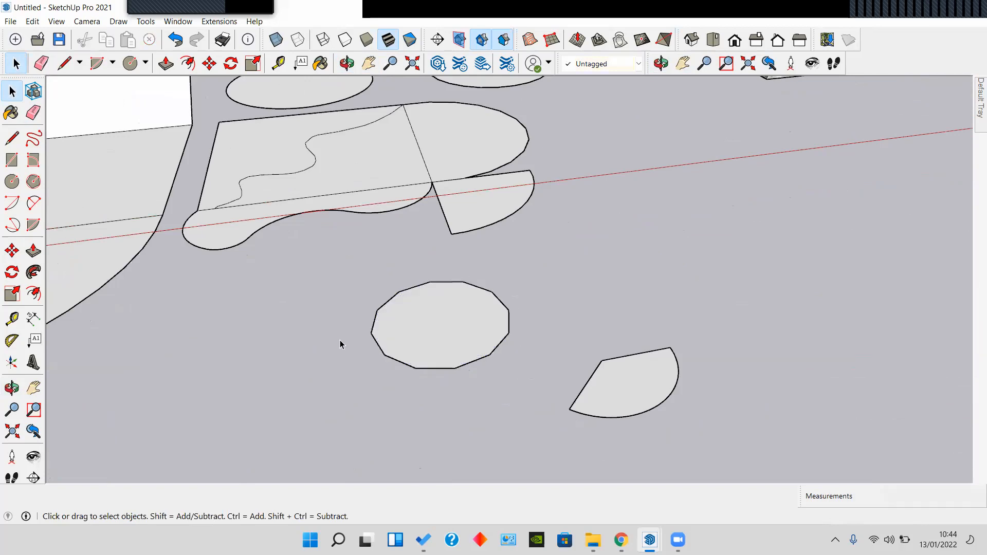
{"action": "left_click", "coordinate": [33, 250]}
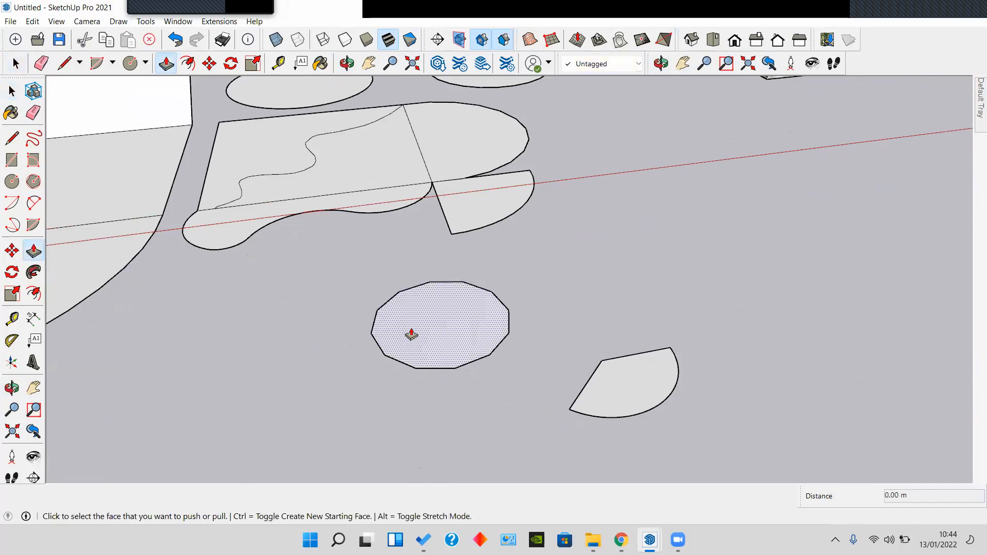
{"action": "left_click", "coordinate": [409, 334]}
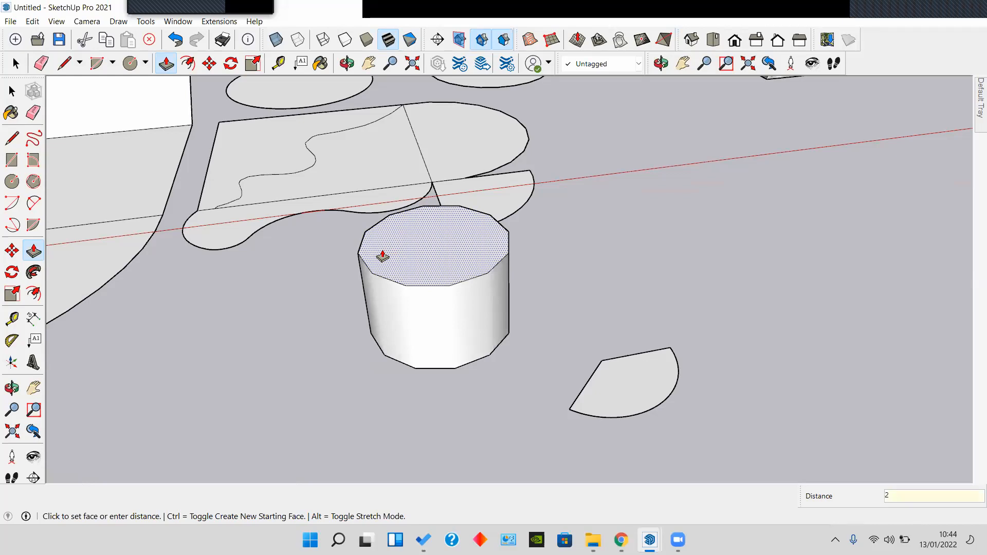
{"action": "key", "text": "Return"}
{"action": "middle_click_drag", "start_coordinate": [384, 257], "coordinate": [524, 357]}
{"action": "scroll", "coordinate": [525, 356], "scroll_direction": "up", "scroll_amount": 5}
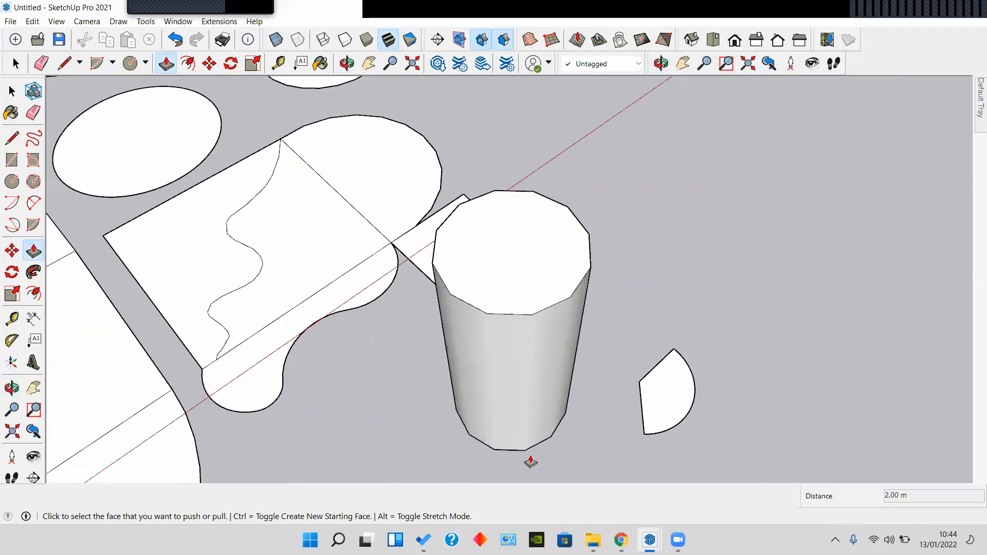
{"action": "key", "text": "l"}
Step: Extrude the flat triangle upward about 1.26 m with Push/Pull
{"action": "middle_click_drag", "start_coordinate": [531, 458], "coordinate": [517, 327]}
{"action": "scroll", "coordinate": [519, 326], "scroll_direction": "down", "scroll_amount": 3}
{"action": "key", "text": "space"}
{"action": "middle_click_drag", "start_coordinate": [542, 292], "coordinate": [510, 404]}
{"action": "left_click", "coordinate": [435, 315]}
{"action": "scroll", "coordinate": [319, 257], "scroll_direction": "up", "scroll_amount": 3}
{"action": "middle_click_drag", "start_coordinate": [320, 257], "coordinate": [530, 360]}
{"action": "scroll", "coordinate": [335, 262], "scroll_direction": "up", "scroll_amount": 2}
{"action": "left_click", "coordinate": [335, 262]}
{"action": "key", "text": "p"}
{"action": "left_click", "coordinate": [333, 275]}
{"action": "left_click", "coordinate": [303, 220]}
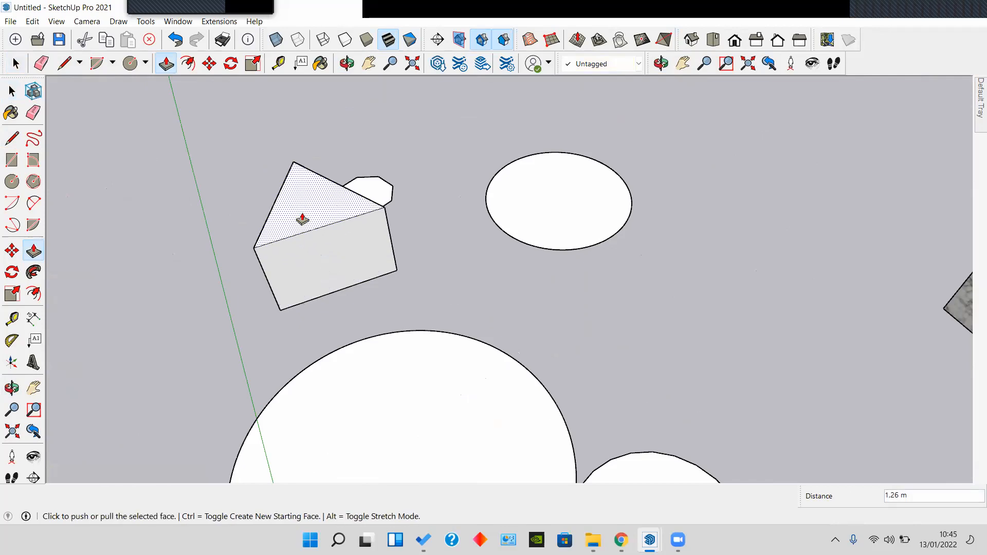
{"action": "key", "text": "space"}
{"action": "middle_click_drag", "start_coordinate": [331, 253], "coordinate": [373, 259]}
{"action": "left_click", "coordinate": [353, 341]}
{"action": "key", "text": "p"}
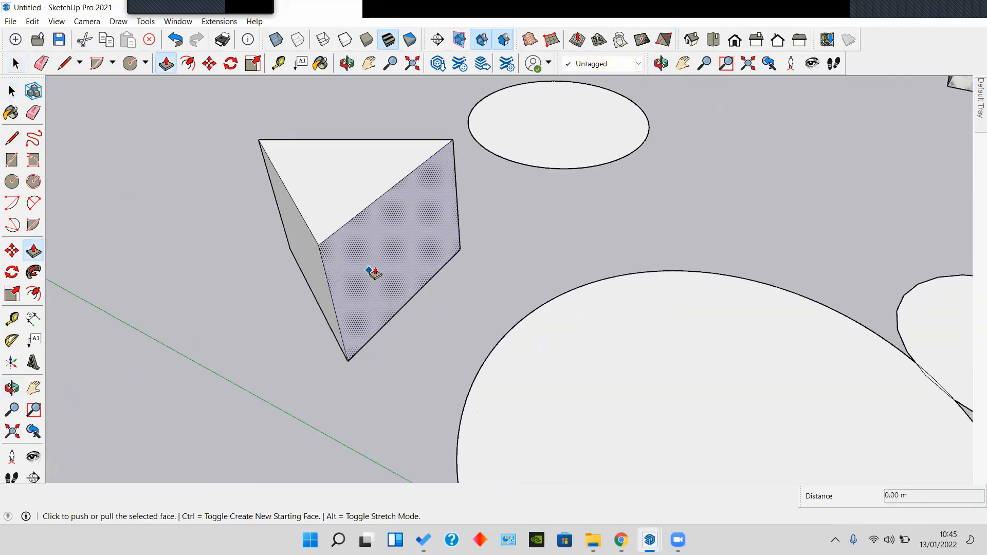
{"action": "left_click", "coordinate": [385, 258]}
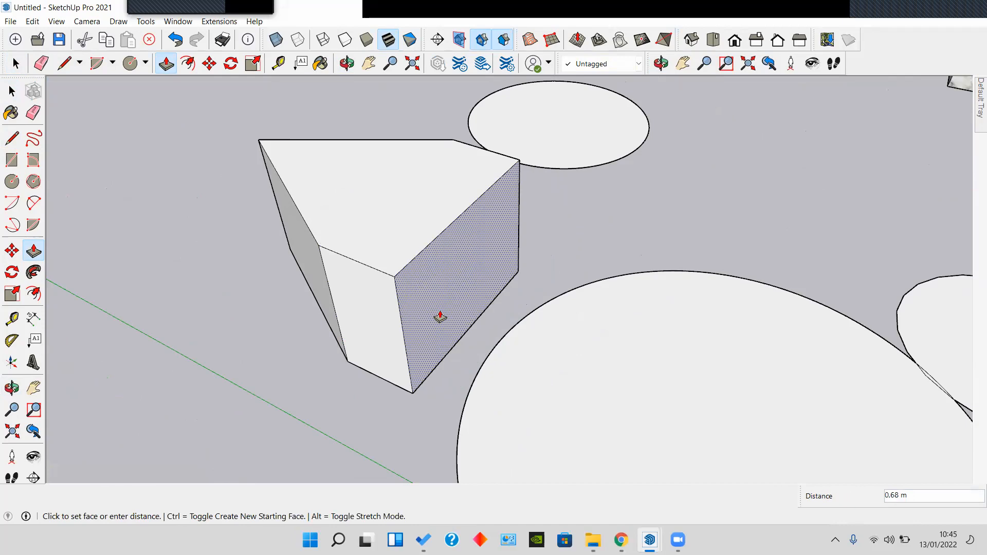
{"action": "key", "text": "space"}
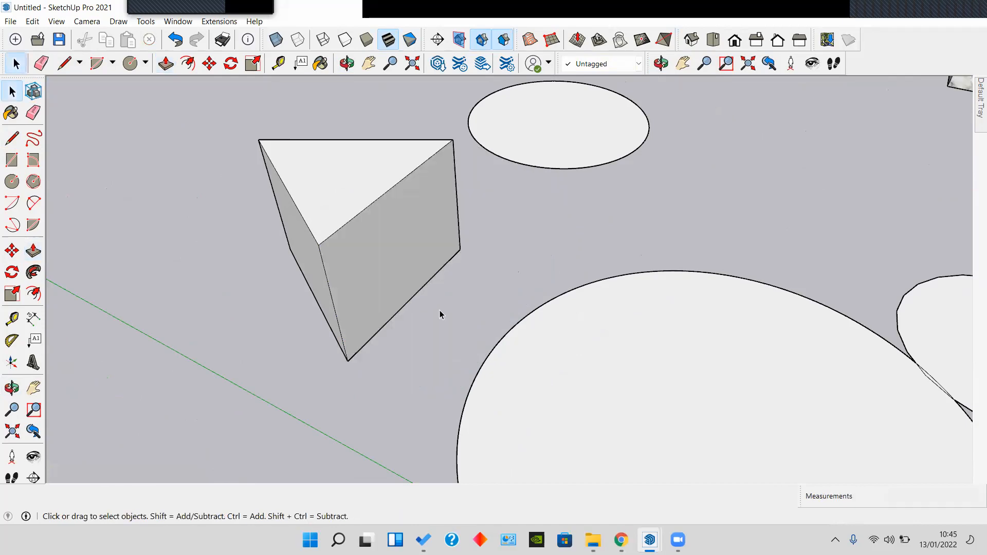
Step: Pull the triangular prism's three side faces outward with Push/Pull to form a three-armed star block
{"action": "key", "text": "p"}
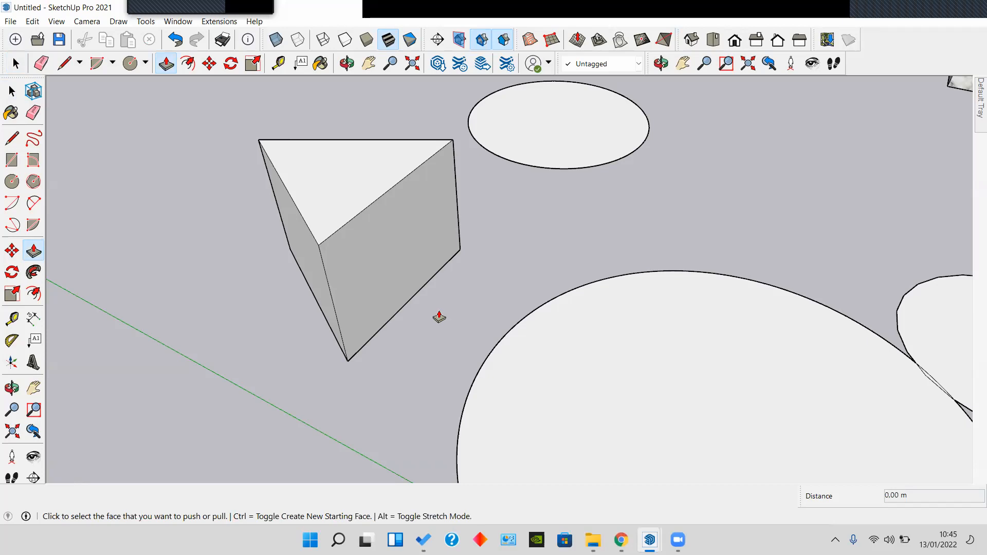
{"action": "left_click", "coordinate": [388, 273]}
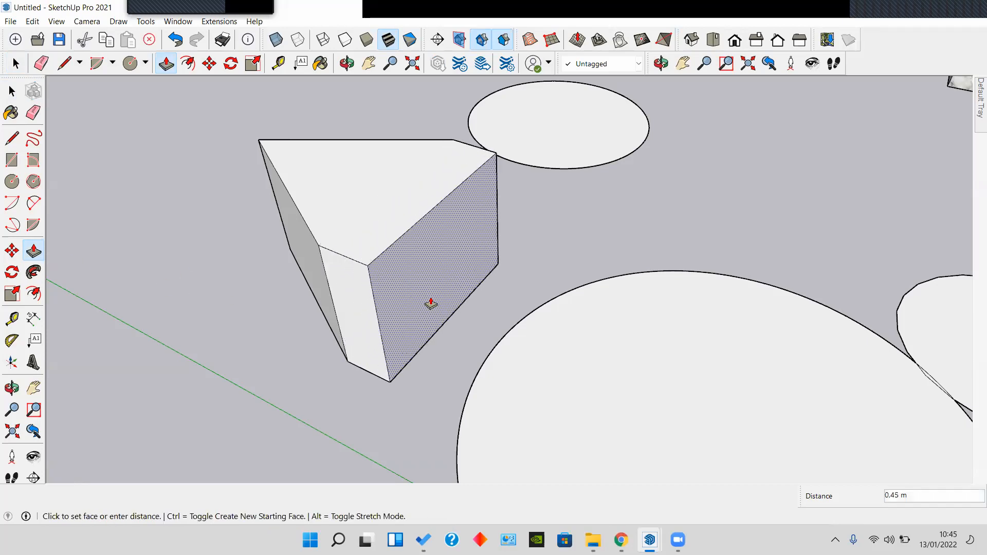
{"action": "left_click", "coordinate": [449, 314]}
{"action": "middle_click_drag", "start_coordinate": [447, 313], "coordinate": [425, 324]}
{"action": "left_click", "coordinate": [425, 324]}
{"action": "left_click", "coordinate": [282, 309]}
{"action": "middle_click_drag", "start_coordinate": [282, 308], "coordinate": [101, 316]}
{"action": "left_click", "coordinate": [564, 324]}
{"action": "left_click", "coordinate": [541, 330]}
{"action": "key", "text": "space"}
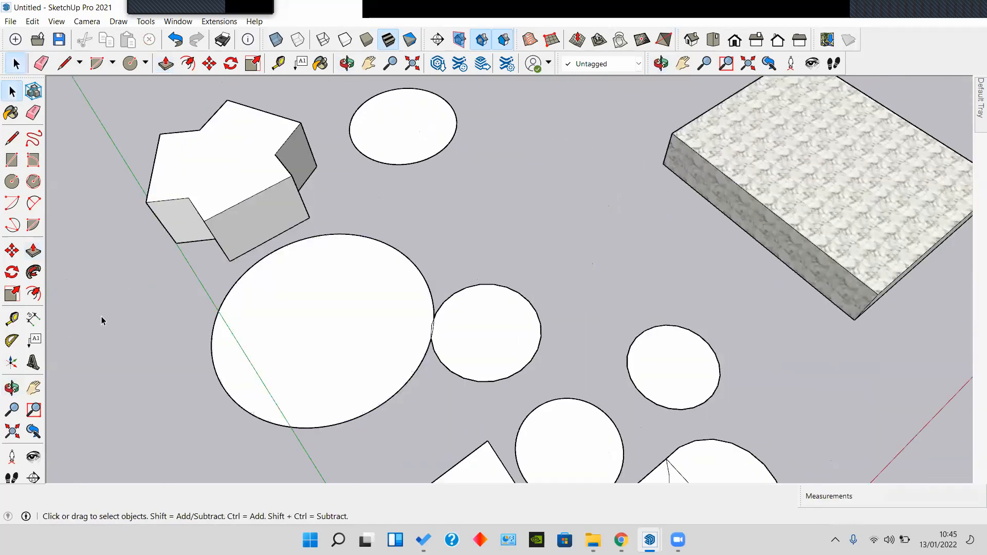
{"action": "left_click", "coordinate": [15, 274]}
{"action": "key", "text": "space"}
{"action": "middle_click_drag", "start_coordinate": [207, 256], "coordinate": [325, 288], "text": "shift"}
{"action": "left_click", "coordinate": [16, 273]}
{"action": "key", "text": "space"}
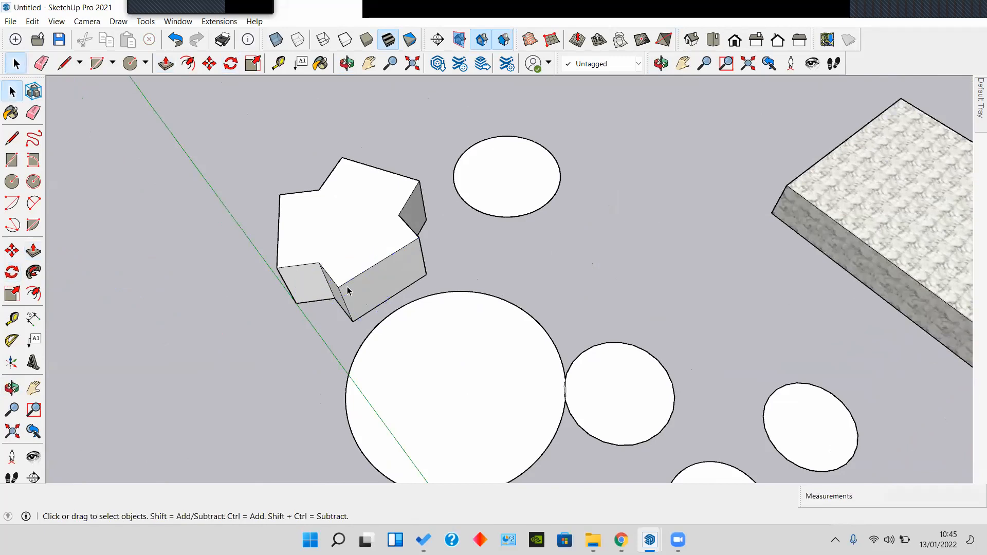
Step: Try the Eraser tool on the star-shaped block's edges
{"action": "scroll", "coordinate": [347, 286], "scroll_direction": "up", "scroll_amount": 2}
{"action": "scroll", "coordinate": [347, 286], "scroll_direction": "down", "scroll_amount": 4}
{"action": "middle_click_drag", "start_coordinate": [448, 303], "coordinate": [447, 181], "text": "shift"}
{"action": "middle_click_drag", "start_coordinate": [345, 216], "coordinate": [560, 329], "text": "shift"}
{"action": "scroll", "coordinate": [581, 245], "scroll_direction": "up", "scroll_amount": 3}
{"action": "left_click", "coordinate": [570, 244]}
{"action": "mouse_move", "coordinate": [569, 243]}
{"action": "middle_mouse_down", "text": "shift"}
{"action": "mouse_move", "coordinate": [484, 294]}
{"action": "mouse_move", "coordinate": [596, 257]}
{"action": "mouse_move", "coordinate": [599, 314]}
{"action": "mouse_move", "coordinate": [627, 332]}
{"action": "mouse_move", "coordinate": [539, 249]}
{"action": "mouse_move", "coordinate": [562, 152]}
{"action": "mouse_move", "coordinate": [560, 166]}
{"action": "middle_mouse_up", "text": "shift"}
{"action": "left_click", "coordinate": [632, 335]}
{"action": "key", "text": "e"}
{"action": "left_click", "coordinate": [569, 335]}
{"action": "left_click", "coordinate": [520, 150], "text": "ctrl"}
{"action": "mouse_move", "coordinate": [550, 125]}
{"action": "middle_mouse_down"}
{"action": "mouse_move", "coordinate": [560, 216]}
{"action": "mouse_move", "coordinate": [551, 237]}
{"action": "mouse_move", "coordinate": [547, 144]}
{"action": "mouse_move", "coordinate": [489, 403]}
{"action": "mouse_move", "coordinate": [482, 306]}
{"action": "middle_mouse_up"}
{"action": "key", "text": "space"}
Step: Select the whole star-shaped block with a crossing selection window, and clear the selection
{"action": "scroll", "coordinate": [679, 357], "scroll_direction": "down", "scroll_amount": 3}
{"action": "middle_click_drag", "start_coordinate": [679, 357], "coordinate": [617, 399]}
{"action": "left_click", "coordinate": [663, 329]}
{"action": "left_click_drag", "start_coordinate": [720, 433], "coordinate": [543, 283]}
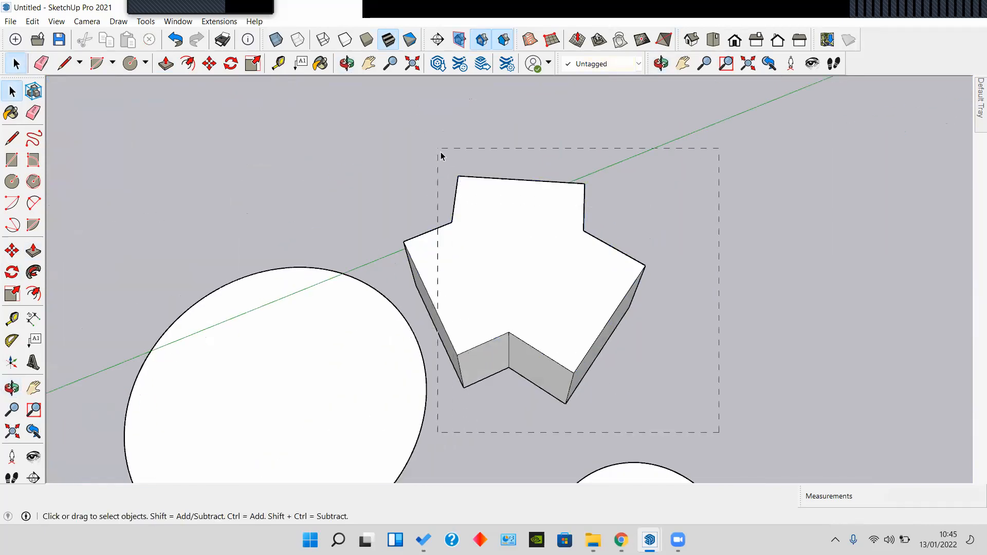
{"action": "left_click_drag", "start_coordinate": [441, 155], "coordinate": [441, 156]}
{"action": "middle_click_drag", "start_coordinate": [604, 352], "coordinate": [435, 322]}
{"action": "left_click", "coordinate": [477, 372]}
Step: Select only the star-shaped block's top face with its bounding edges, and clear the selection
{"action": "scroll", "coordinate": [611, 331], "scroll_direction": "up", "scroll_amount": 3}
{"action": "left_click", "coordinate": [521, 240]}
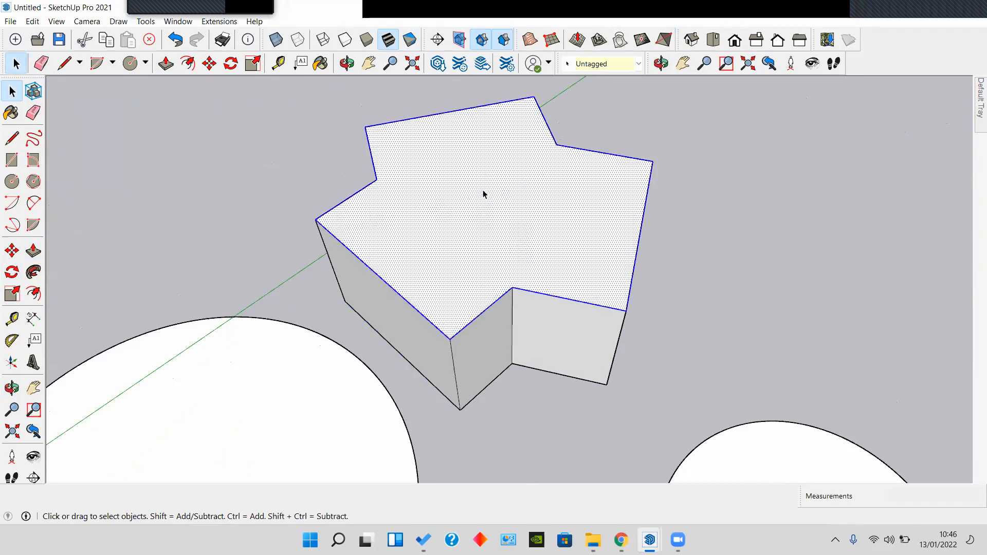
{"action": "left_click", "coordinate": [701, 256]}
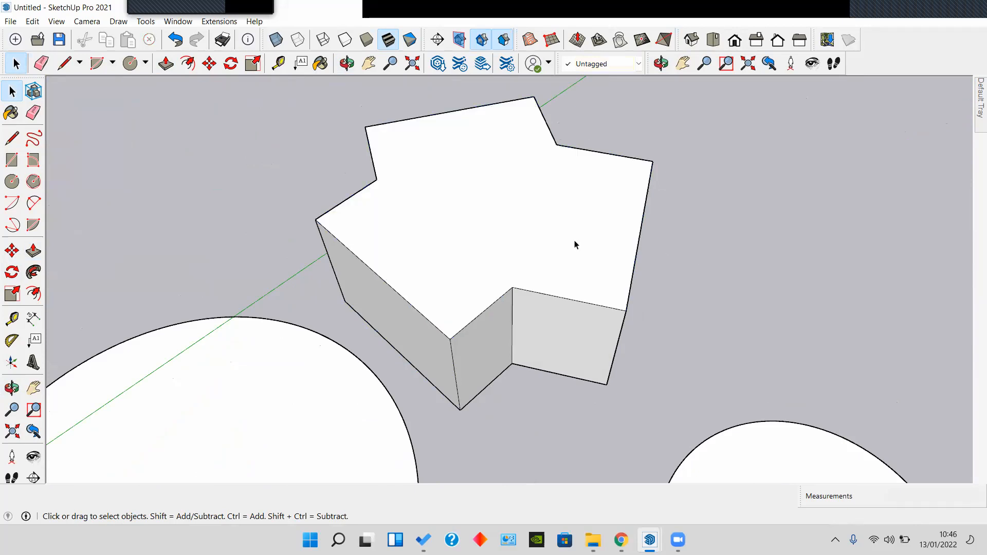
{"action": "left_click", "coordinate": [499, 223]}
{"action": "scroll", "coordinate": [486, 244], "scroll_direction": "up", "scroll_amount": 2}
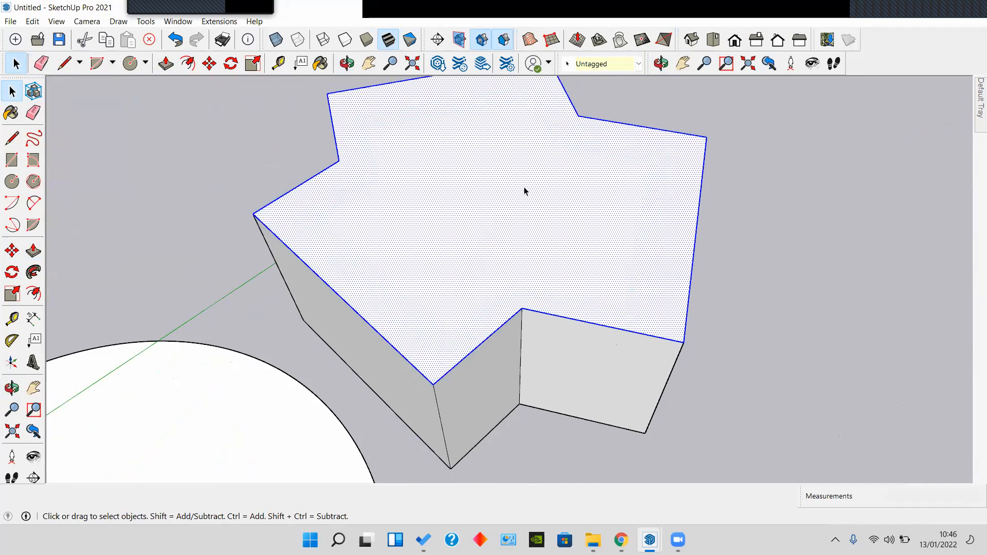
{"action": "scroll", "coordinate": [524, 192], "scroll_direction": "down", "scroll_amount": 1}
{"action": "middle_click_drag", "start_coordinate": [518, 205], "coordinate": [502, 240]}
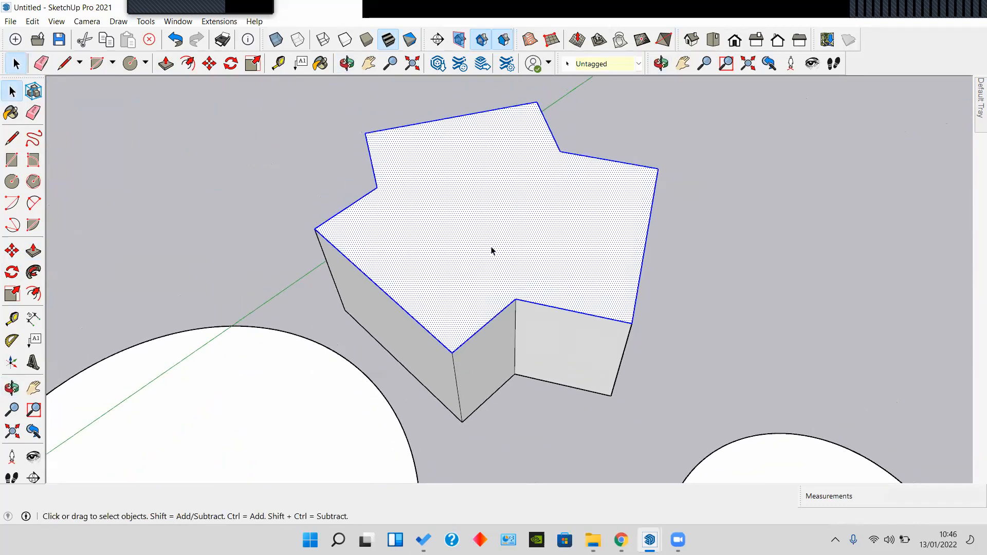
{"action": "left_click", "coordinate": [812, 254]}
Step: Select all connected faces and edges of the star-shaped block and make them a group
{"action": "triple_click", "coordinate": [528, 232]}
{"action": "mouse_move", "coordinate": [559, 335]}
{"action": "middle_mouse_down"}
{"action": "mouse_move", "coordinate": [529, 193]}
{"action": "mouse_move", "coordinate": [544, 114]}
{"action": "mouse_move", "coordinate": [828, 188]}
{"action": "mouse_move", "coordinate": [902, 182]}
{"action": "mouse_move", "coordinate": [573, 285]}
{"action": "mouse_move", "coordinate": [511, 332]}
{"action": "mouse_move", "coordinate": [567, 347]}
{"action": "middle_mouse_up"}
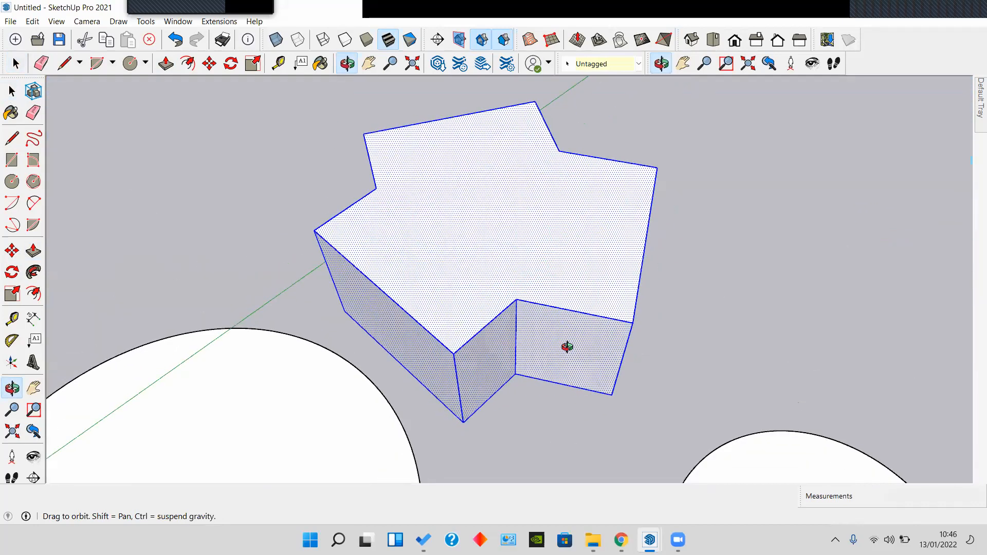
{"action": "scroll", "coordinate": [567, 347], "scroll_direction": "down", "scroll_amount": 2}
{"action": "middle_click_drag", "start_coordinate": [568, 394], "coordinate": [562, 348], "text": "shift"}
{"action": "left_click", "coordinate": [638, 354]}
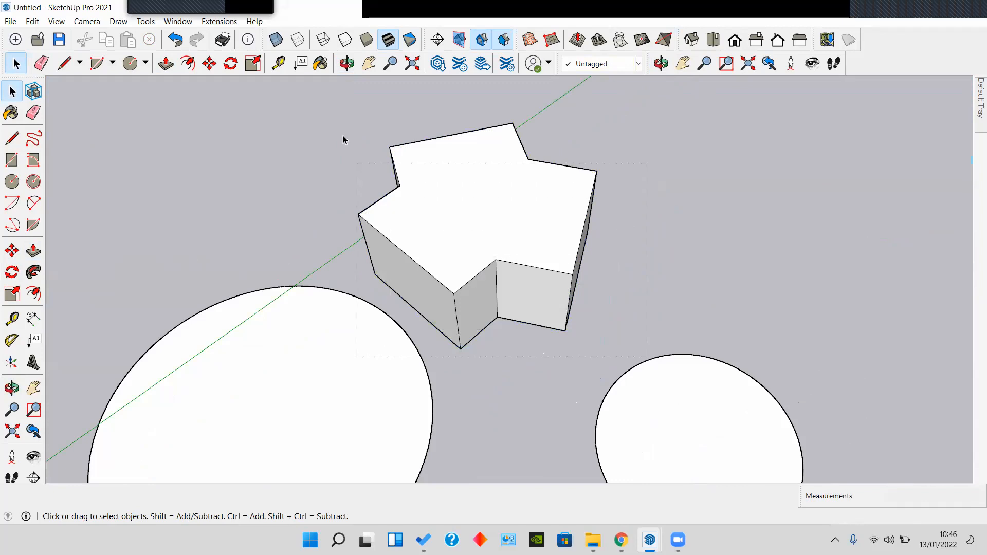
{"action": "left_click_drag", "start_coordinate": [344, 103], "coordinate": [340, 104]}
{"action": "triple_click", "coordinate": [514, 238]}
{"action": "right_click", "coordinate": [514, 238]}
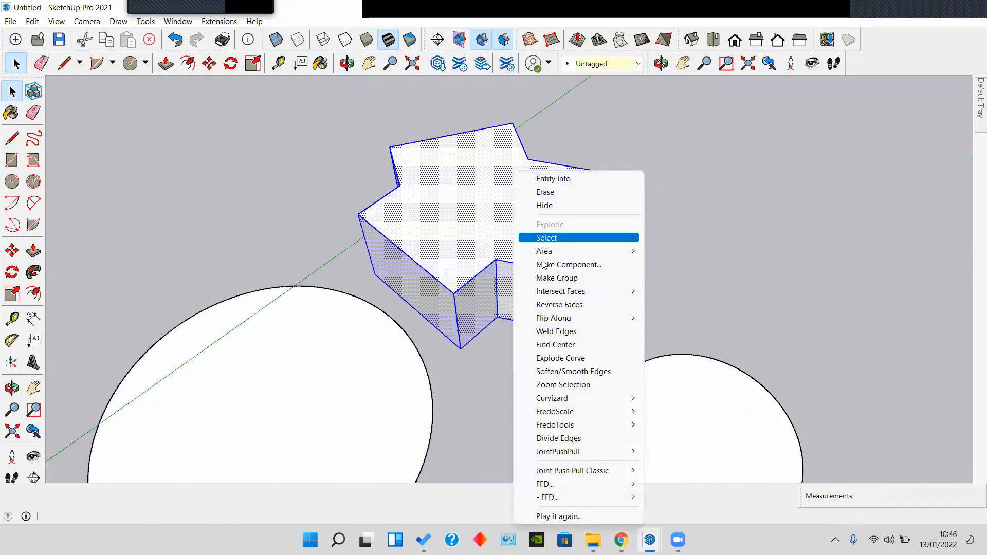
{"action": "left_click", "coordinate": [562, 286]}
Step: Move the grouped star-shaped block along the green axis, away from the large circle
{"action": "middle_click_drag", "start_coordinate": [562, 282], "coordinate": [519, 377]}
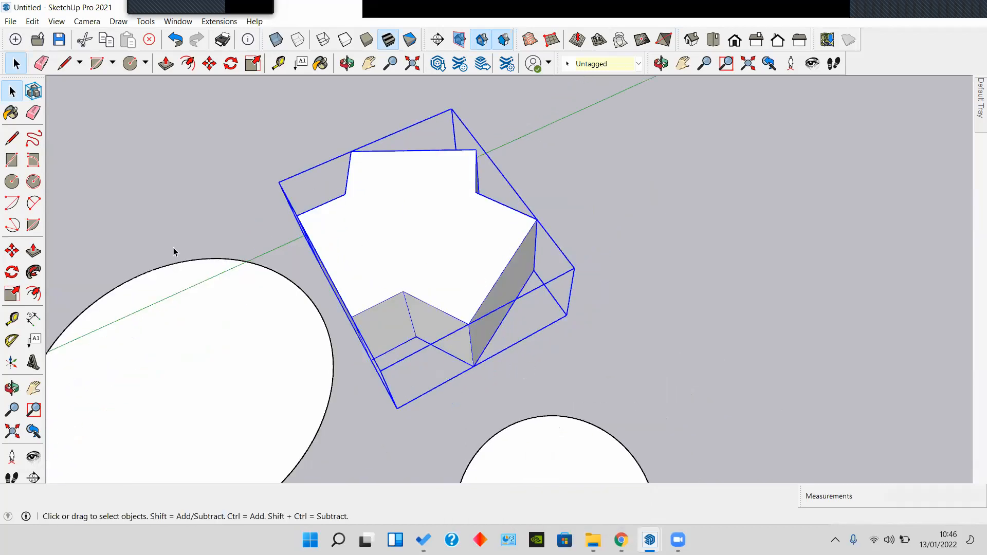
{"action": "left_click", "coordinate": [12, 250]}
{"action": "left_click", "coordinate": [436, 256]}
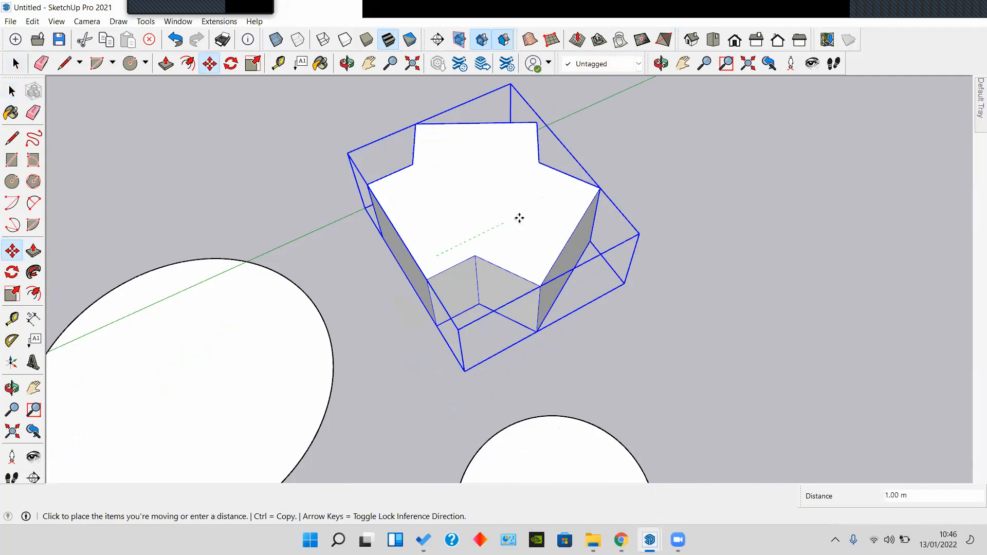
{"action": "left_click", "coordinate": [617, 172]}
{"action": "middle_click_drag", "start_coordinate": [617, 173], "coordinate": [522, 240], "text": "shift"}
{"action": "key", "text": "space"}
Step: Rotate the grouped star-shaped block 45 degrees about a ground point beside it, starting from the green axis direction
{"action": "middle_click_drag", "start_coordinate": [576, 360], "coordinate": [615, 299]}
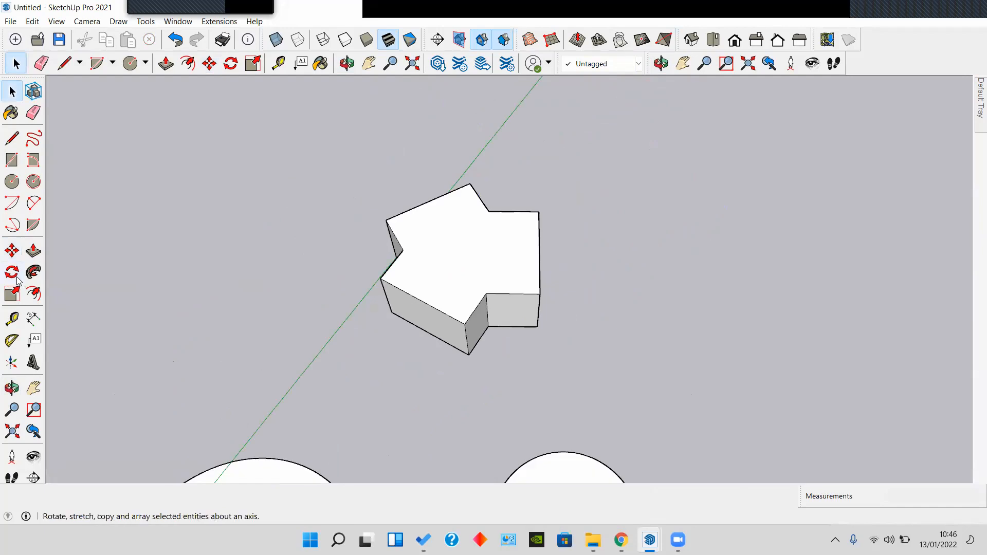
{"action": "scroll", "coordinate": [473, 277], "scroll_direction": "up", "scroll_amount": 1}
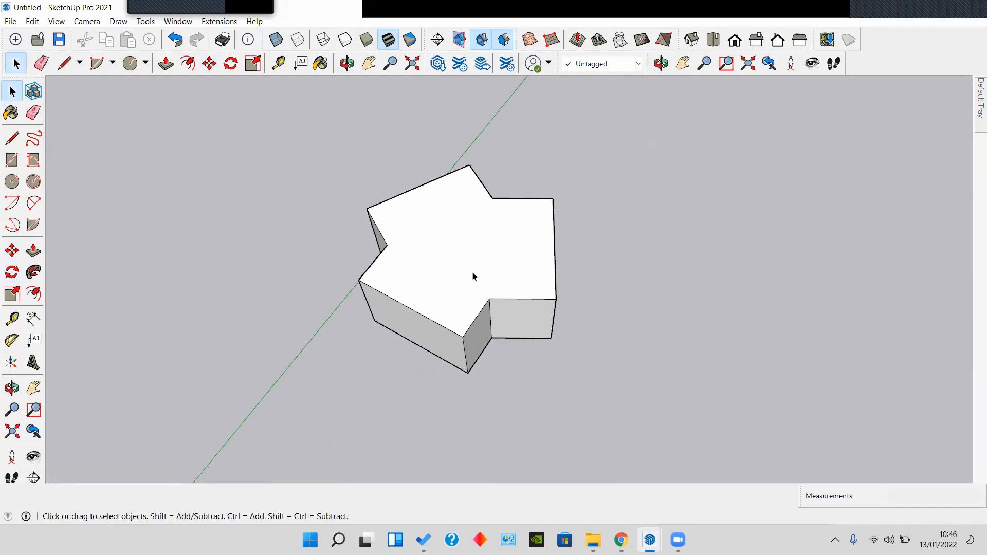
{"action": "left_click", "coordinate": [466, 269]}
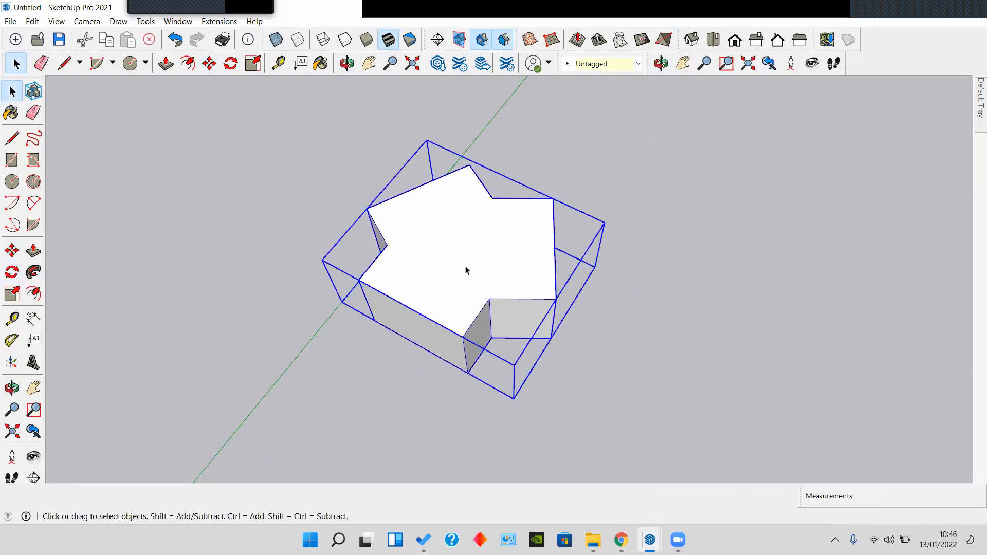
{"action": "left_click", "coordinate": [12, 271]}
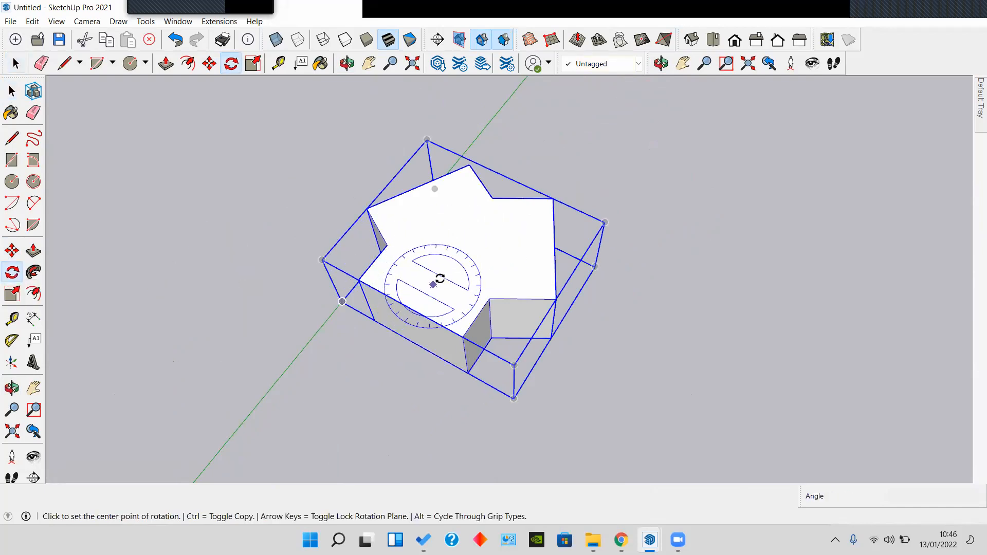
{"action": "middle_click_drag", "start_coordinate": [446, 299], "coordinate": [724, 312]}
{"action": "middle_click_drag", "start_coordinate": [482, 388], "coordinate": [637, 293], "text": "shift"}
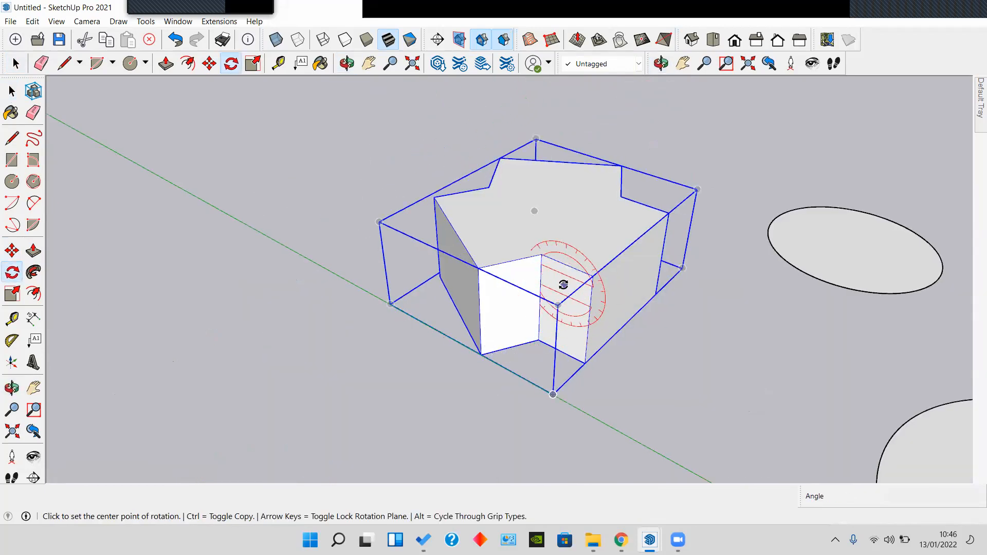
{"action": "middle_click_drag", "start_coordinate": [569, 221], "coordinate": [511, 269]}
{"action": "middle_click_drag", "start_coordinate": [496, 349], "coordinate": [530, 257]}
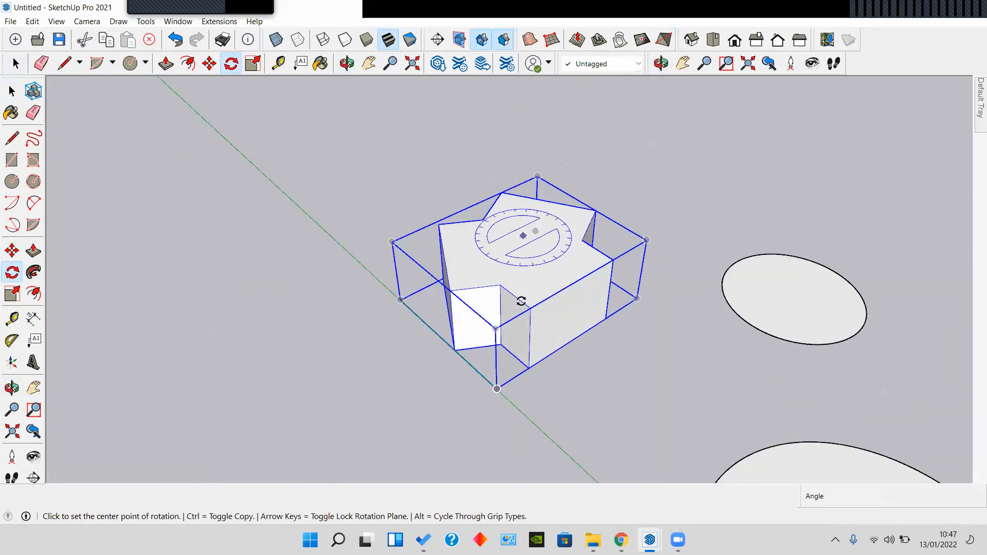
{"action": "scroll", "coordinate": [516, 267], "scroll_direction": "up", "scroll_amount": 4}
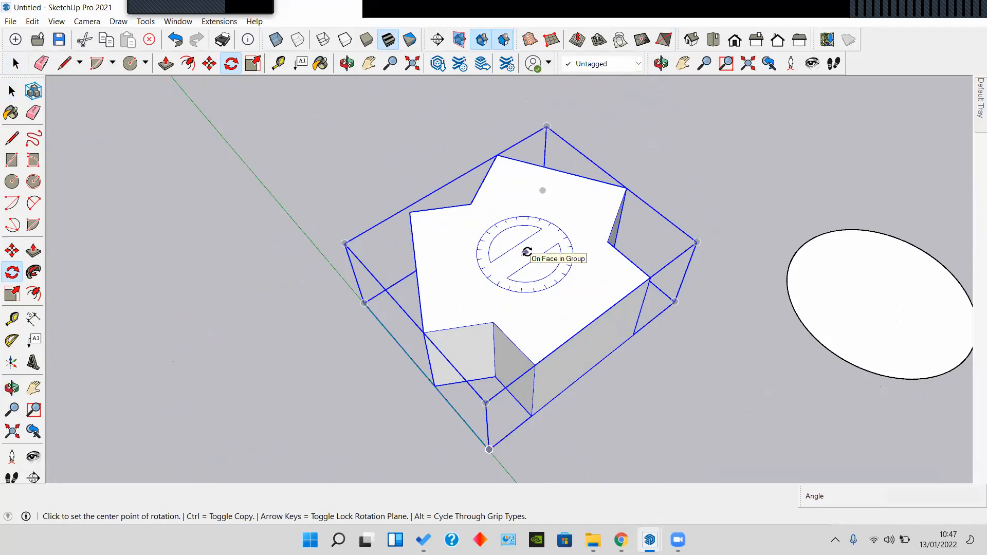
{"action": "middle_click_drag", "start_coordinate": [650, 403], "coordinate": [586, 315], "text": "shift"}
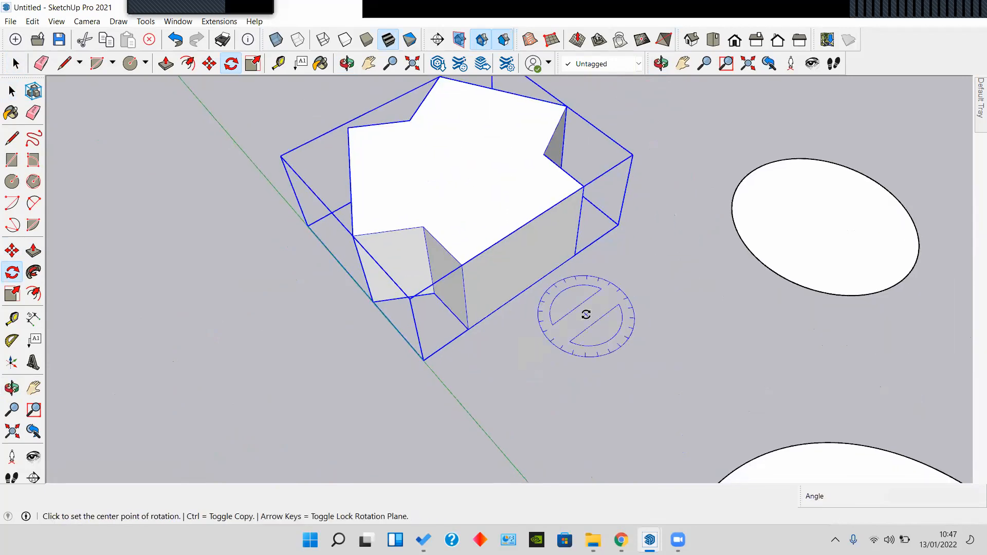
{"action": "scroll", "coordinate": [586, 314], "scroll_direction": "down", "scroll_amount": 2}
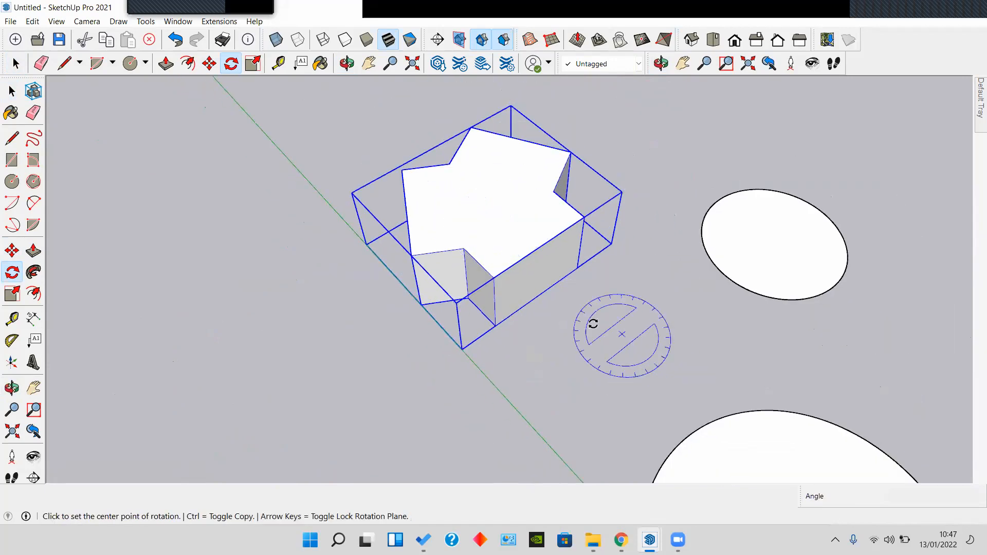
{"action": "left_click", "coordinate": [594, 359]}
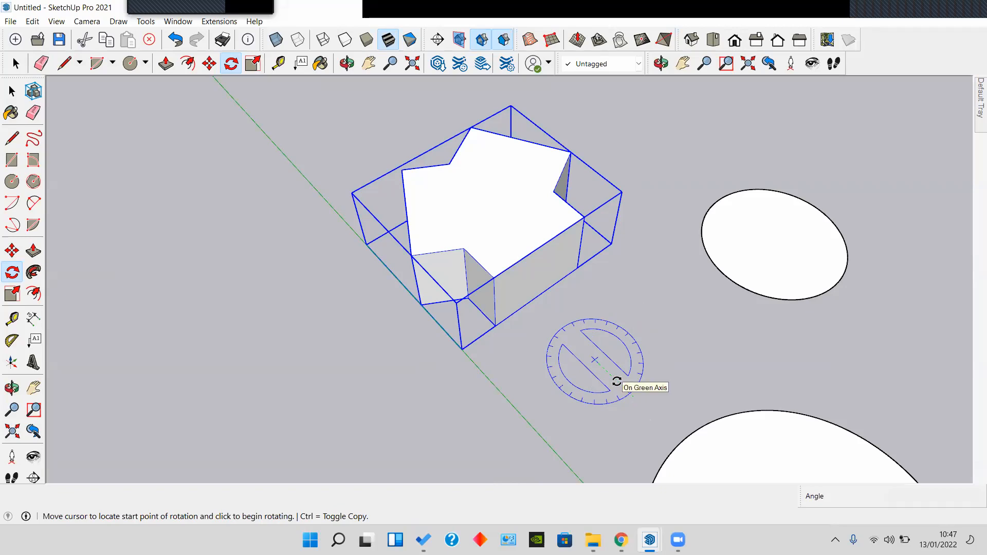
{"action": "left_click", "coordinate": [618, 385]}
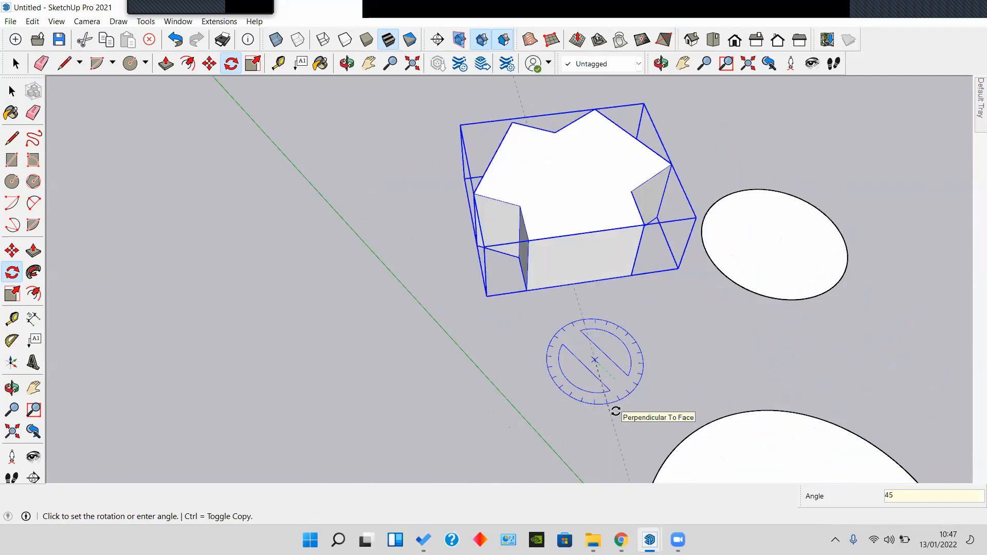
{"action": "key", "text": "Return"}
{"action": "key", "text": "space"}
{"action": "middle_click_drag", "start_coordinate": [644, 311], "coordinate": [479, 340], "text": "shift"}
{"action": "scroll", "coordinate": [462, 264], "scroll_direction": "up", "scroll_amount": 2}
{"action": "scroll", "coordinate": [463, 260], "scroll_direction": "down", "scroll_amount": 1}
{"action": "scroll", "coordinate": [473, 247], "scroll_direction": "up", "scroll_amount": 2}
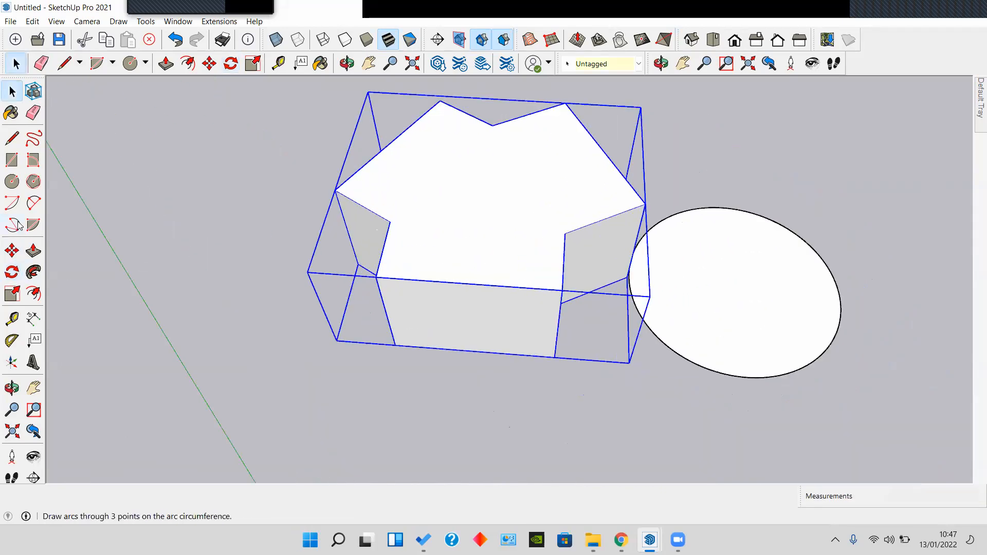
{"action": "left_click", "coordinate": [12, 272]}
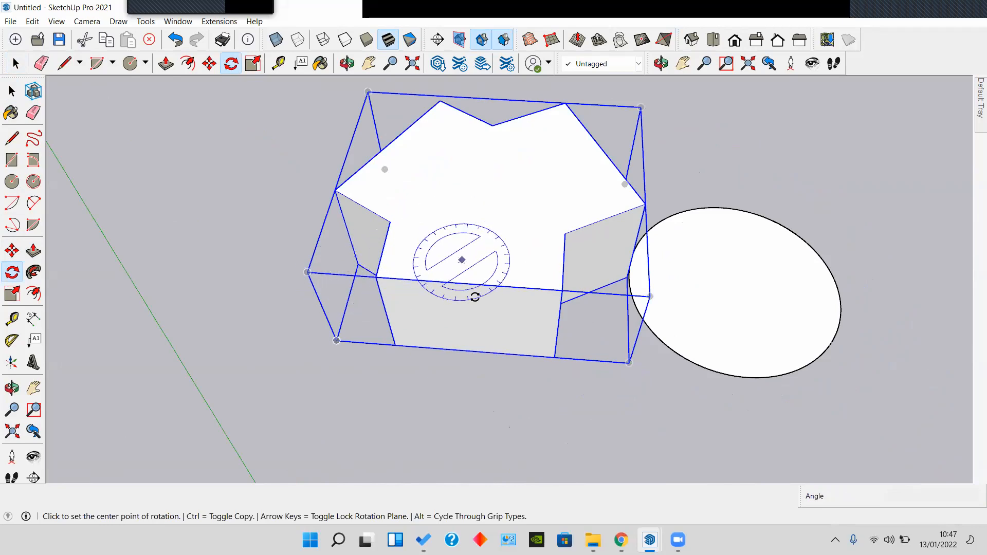
{"action": "scroll", "coordinate": [470, 313], "scroll_direction": "down", "scroll_amount": 2}
{"action": "middle_click_drag", "start_coordinate": [478, 254], "coordinate": [539, 282]}
{"action": "scroll", "coordinate": [489, 300], "scroll_direction": "up", "scroll_amount": 3}
{"action": "scroll", "coordinate": [540, 283], "scroll_direction": "down", "scroll_amount": 3}
{"action": "key", "text": "space"}
Step: Move the star-shaped block away from the adjacent flat circle
{"action": "key", "text": "m"}
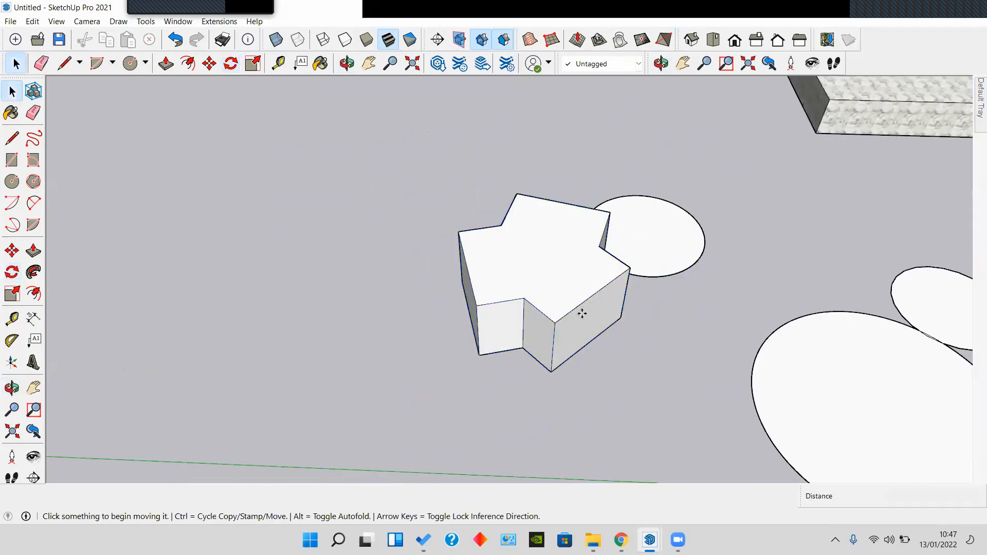
{"action": "left_click", "coordinate": [581, 313]}
{"action": "left_click", "coordinate": [458, 304]}
{"action": "key", "text": "space"}
Step: Rotate the star-shaped block in the plane of its vertical notch face, centred on that face with an upward start direction
{"action": "middle_click_drag", "start_coordinate": [453, 321], "coordinate": [535, 310]}
{"action": "left_click", "coordinate": [521, 304]}
{"action": "scroll", "coordinate": [524, 304], "scroll_direction": "up", "scroll_amount": 4}
{"action": "scroll", "coordinate": [535, 310], "scroll_direction": "down", "scroll_amount": 2}
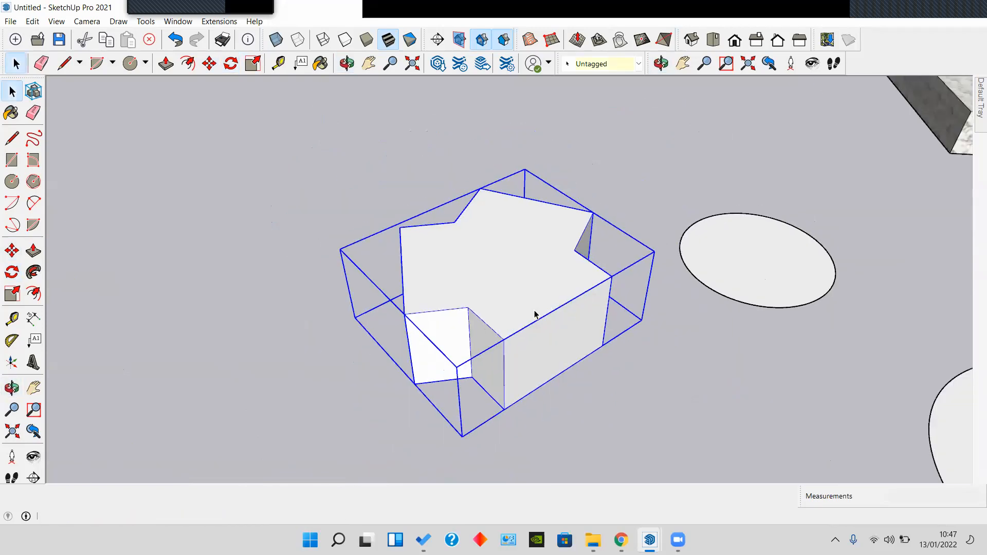
{"action": "scroll", "coordinate": [535, 311], "scroll_direction": "up", "scroll_amount": 1}
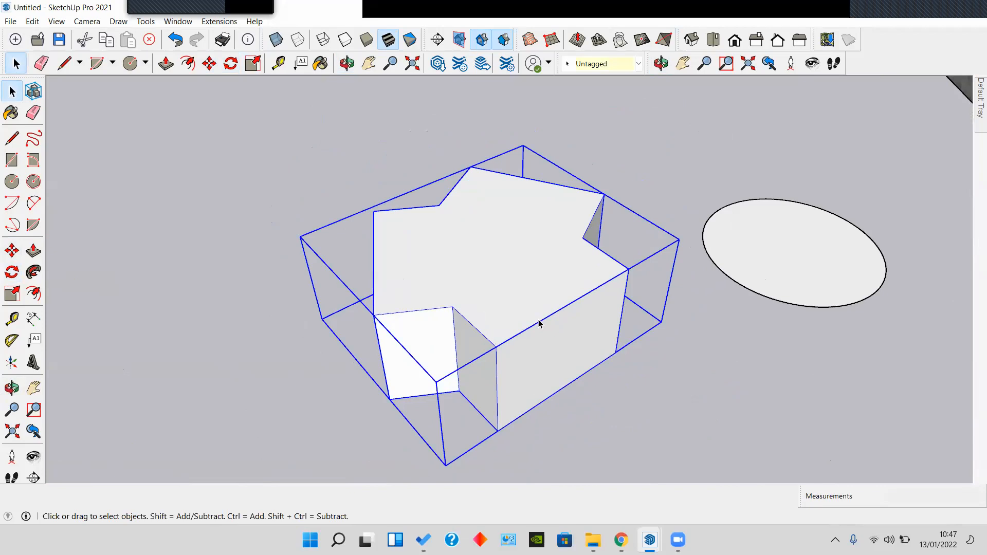
{"action": "scroll", "coordinate": [538, 323], "scroll_direction": "down", "scroll_amount": 2}
{"action": "mouse_move", "coordinate": [540, 324]}
{"action": "middle_mouse_down"}
{"action": "mouse_move", "coordinate": [431, 267]}
{"action": "mouse_move", "coordinate": [553, 273]}
{"action": "mouse_move", "coordinate": [552, 318]}
{"action": "mouse_move", "coordinate": [460, 319]}
{"action": "middle_mouse_up"}
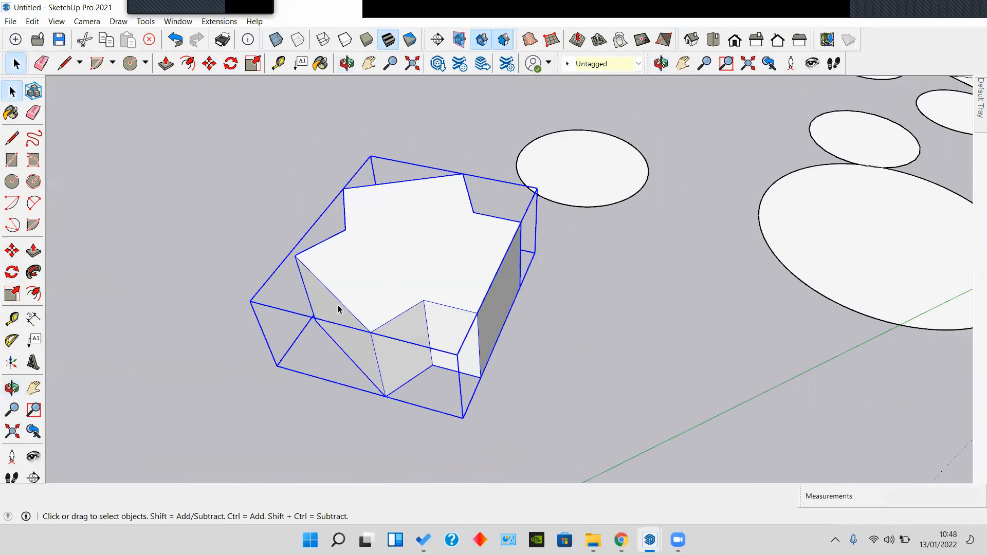
{"action": "left_click", "coordinate": [12, 272]}
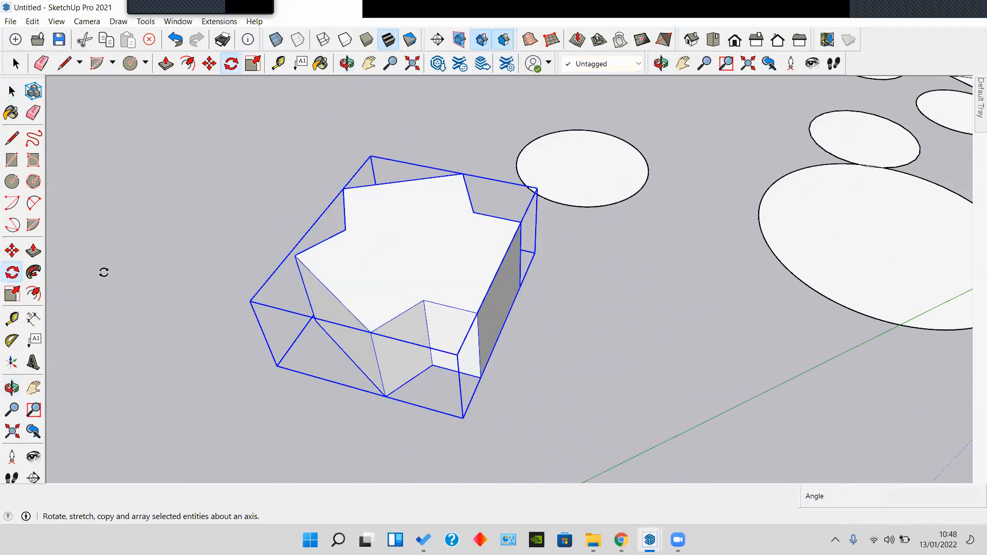
{"action": "middle_click_drag", "start_coordinate": [456, 330], "coordinate": [511, 290]}
{"action": "scroll", "coordinate": [457, 335], "scroll_direction": "up", "scroll_amount": 5}
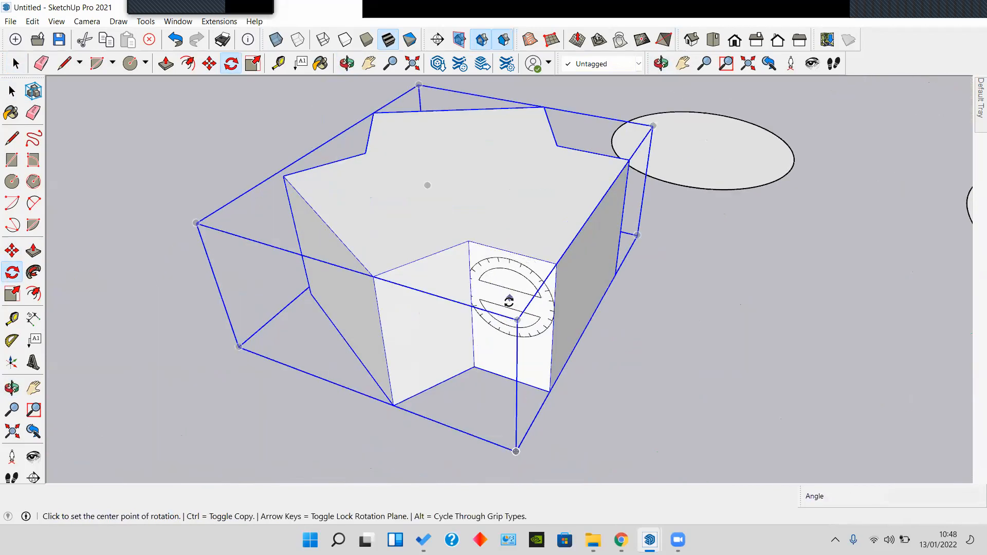
{"action": "left_click", "coordinate": [510, 299]}
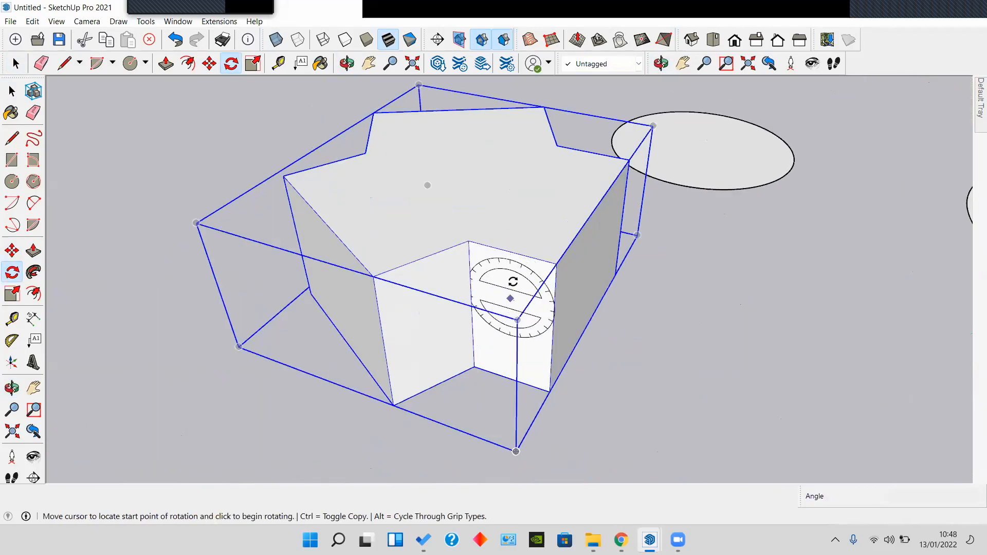
{"action": "scroll", "coordinate": [531, 212], "scroll_direction": "down", "scroll_amount": 1}
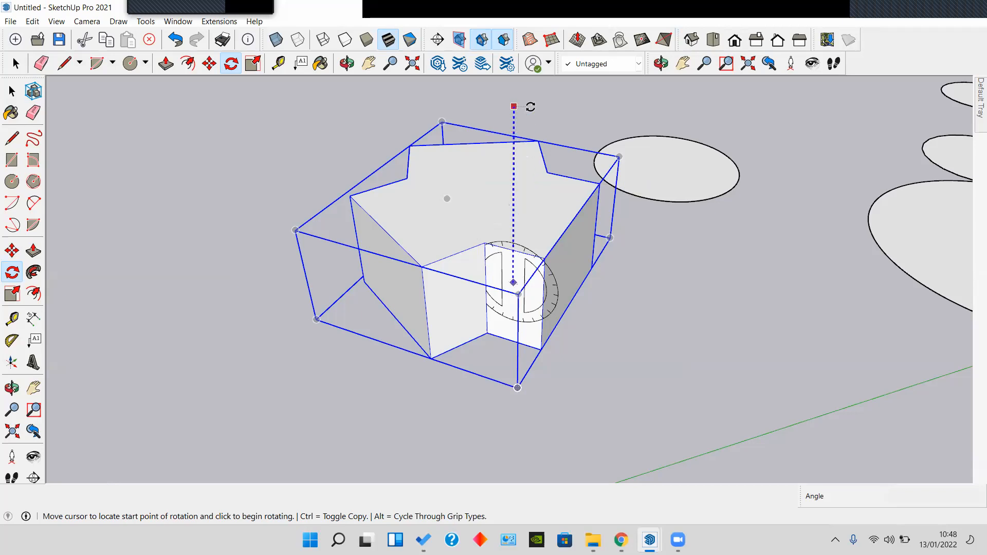
{"action": "middle_click_drag", "start_coordinate": [530, 107], "coordinate": [534, 134], "text": "shift"}
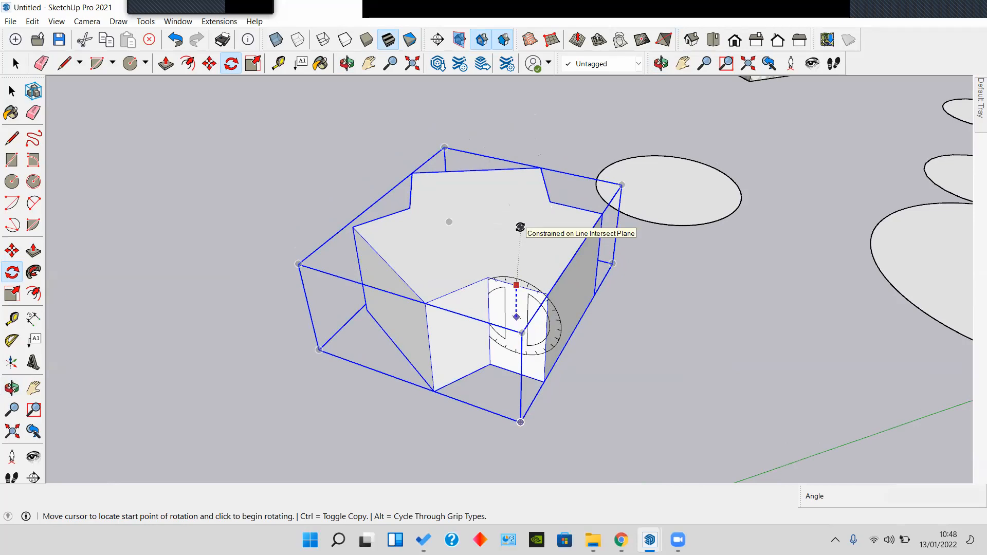
{"action": "left_click", "coordinate": [520, 227]}
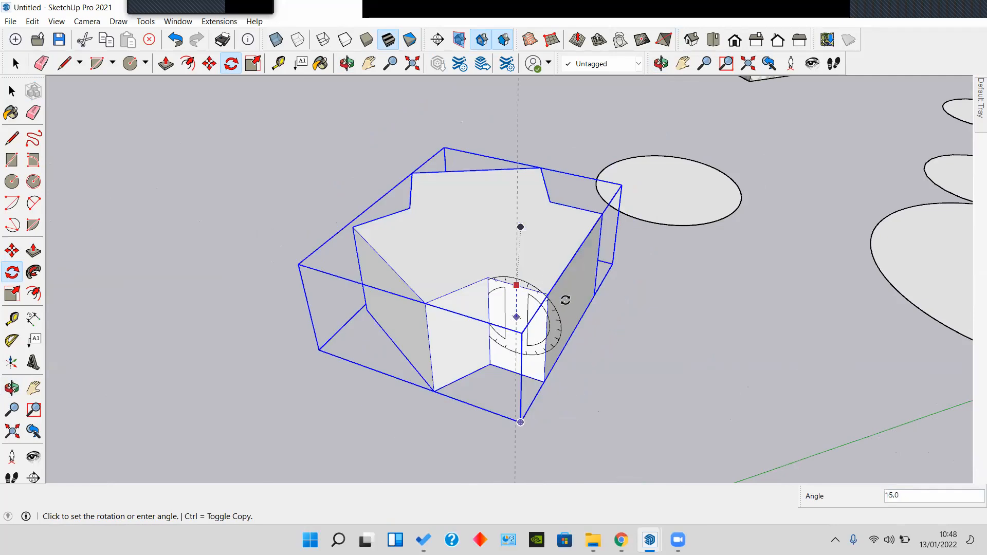
{"action": "middle_click_drag", "start_coordinate": [599, 332], "coordinate": [313, 324]}
{"action": "left_click", "coordinate": [716, 194]}
{"action": "key", "text": "space"}
{"action": "scroll", "coordinate": [308, 324], "scroll_direction": "down", "scroll_amount": 2}
{"action": "left_click", "coordinate": [271, 369]}
Step: Rotate the marble slab to a nearly upright position about the middle of its long side face, starting from a straight-down direction
{"action": "middle_click_drag", "start_coordinate": [437, 283], "coordinate": [491, 305]}
{"action": "middle_click_drag", "start_coordinate": [650, 260], "coordinate": [589, 272]}
{"action": "scroll", "coordinate": [581, 257], "scroll_direction": "up", "scroll_amount": 2}
{"action": "left_click", "coordinate": [566, 262]}
{"action": "scroll", "coordinate": [587, 267], "scroll_direction": "up", "scroll_amount": 2}
{"action": "middle_click_drag", "start_coordinate": [511, 293], "coordinate": [288, 277]}
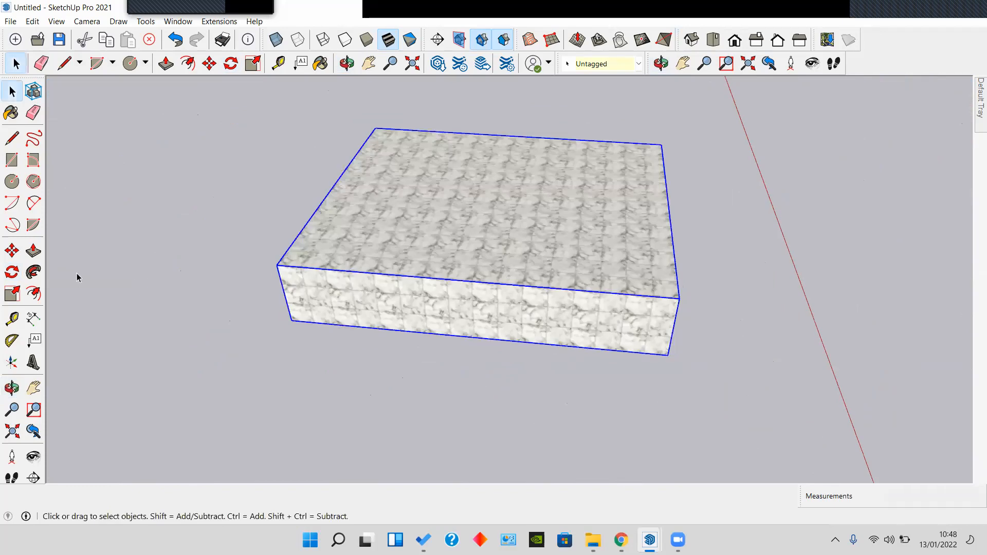
{"action": "left_click", "coordinate": [13, 269]}
{"action": "middle_click_drag", "start_coordinate": [559, 309], "coordinate": [591, 283]}
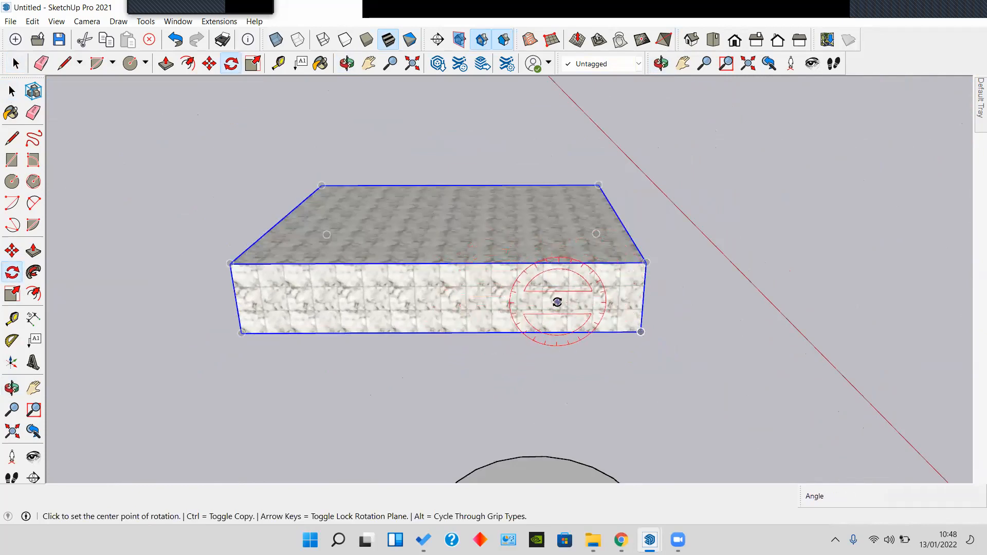
{"action": "middle_click_drag", "start_coordinate": [578, 312], "coordinate": [502, 299], "text": "shift"}
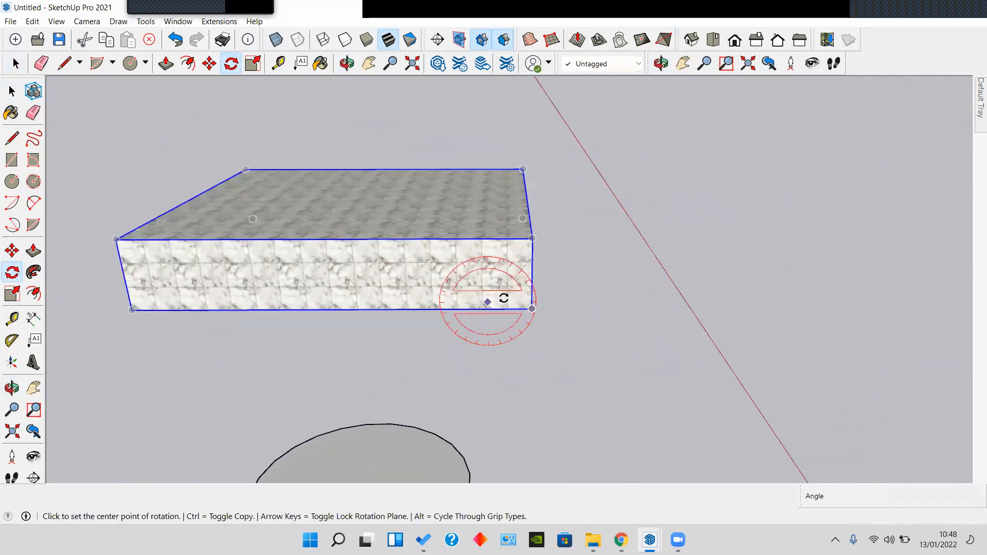
{"action": "middle_click_drag", "start_coordinate": [534, 164], "coordinate": [599, 181], "text": "shift"}
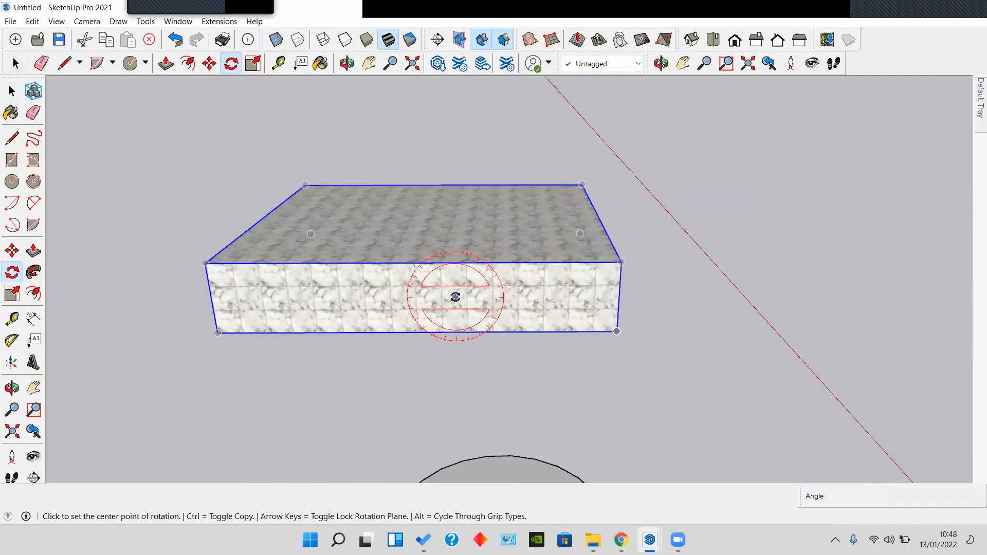
{"action": "left_click", "coordinate": [455, 297]}
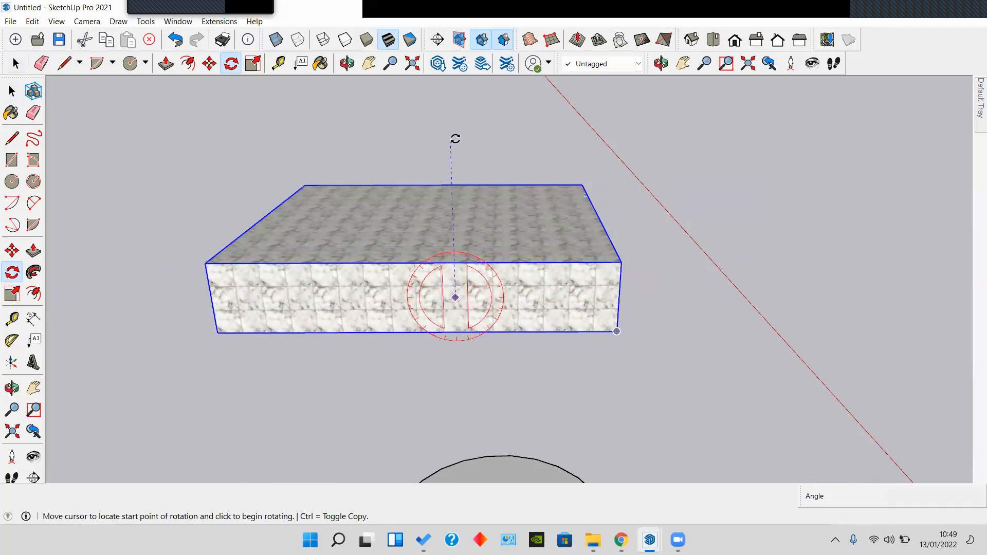
{"action": "left_click", "coordinate": [458, 391]}
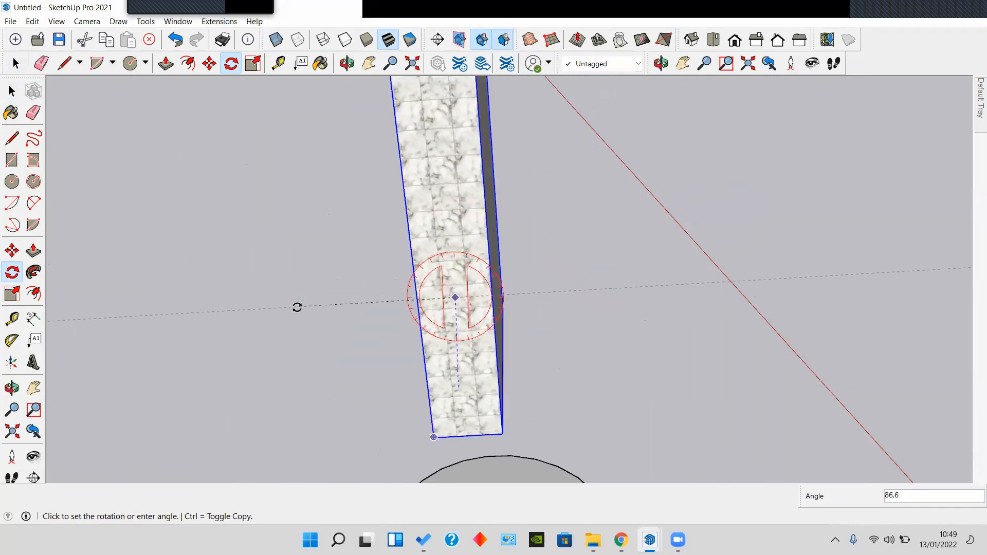
{"action": "left_click", "coordinate": [297, 300]}
Step: Inspect the upright marble slab from several angles and deselect it
{"action": "scroll", "coordinate": [313, 310], "scroll_direction": "down", "scroll_amount": 4}
{"action": "middle_click_drag", "start_coordinate": [315, 311], "coordinate": [188, 321]}
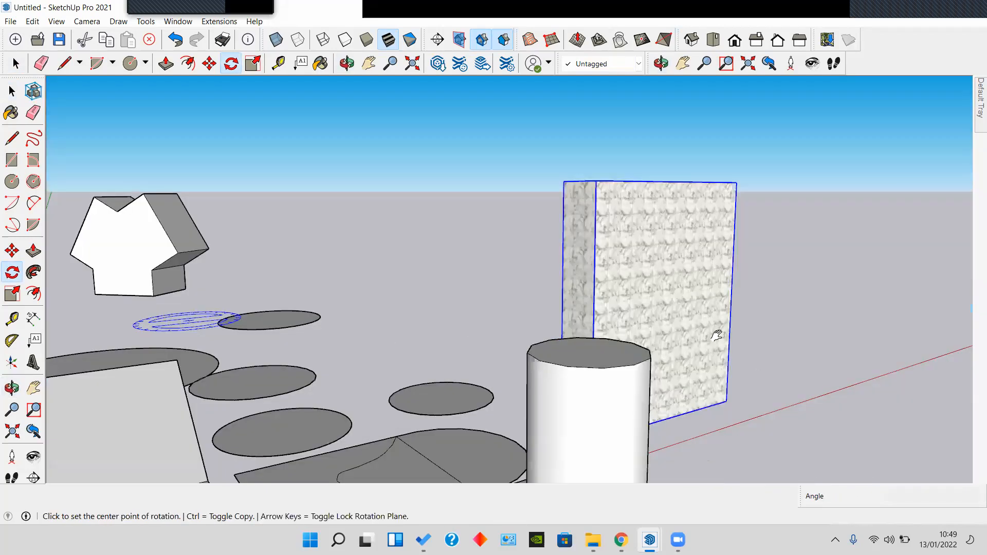
{"action": "middle_click_drag", "start_coordinate": [716, 336], "coordinate": [549, 214]}
{"action": "middle_click_drag", "start_coordinate": [557, 309], "coordinate": [195, 325]}
{"action": "key", "text": "space"}
{"action": "scroll", "coordinate": [511, 386], "scroll_direction": "down", "scroll_amount": 2}
{"action": "left_click", "coordinate": [493, 379]}
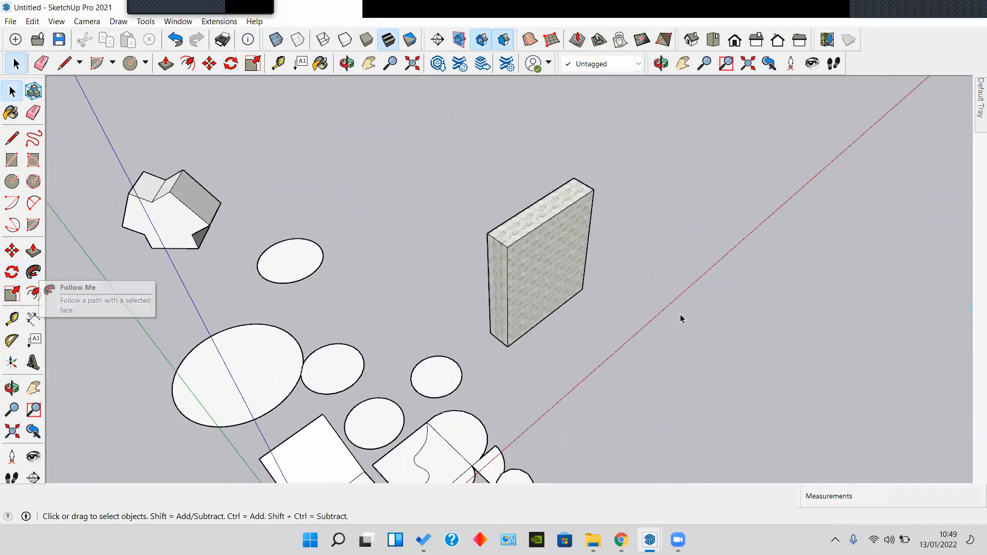
{"action": "scroll", "coordinate": [278, 275], "scroll_direction": "up", "scroll_amount": 5}
{"action": "middle_click_drag", "start_coordinate": [287, 244], "coordinate": [490, 301], "text": "shift"}
{"action": "middle_click_drag", "start_coordinate": [740, 332], "coordinate": [495, 329]}
Step: Undo the marble slab's last rotation and bring the flat slab back into view
{"action": "key", "text": "ctrl+z"}
{"action": "key", "text": "ctrl+z"}
{"action": "scroll", "coordinate": [498, 331], "scroll_direction": "up", "scroll_amount": 3}
{"action": "double_click", "coordinate": [498, 331]}
{"action": "left_click", "coordinate": [782, 234]}
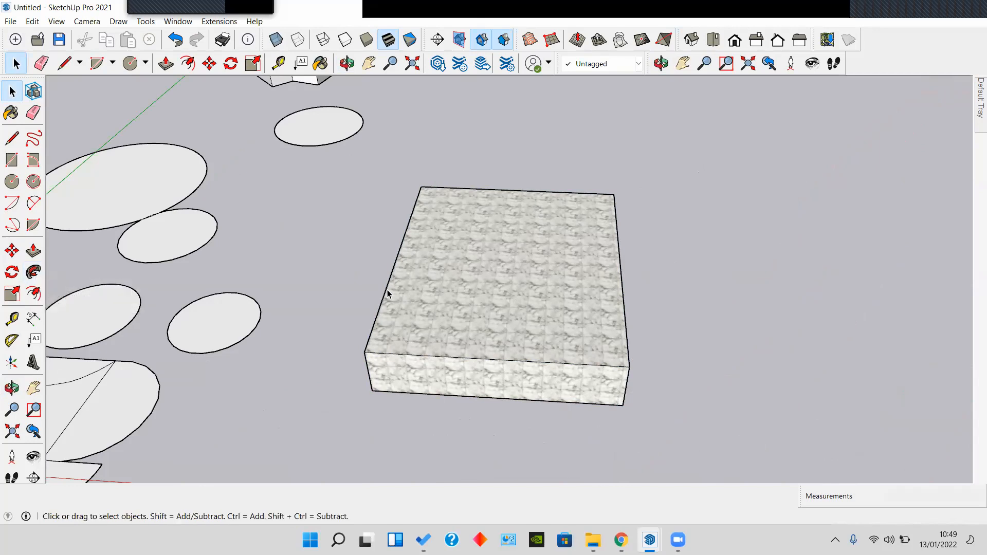
{"action": "middle_click_drag", "start_coordinate": [387, 289], "coordinate": [700, 273]}
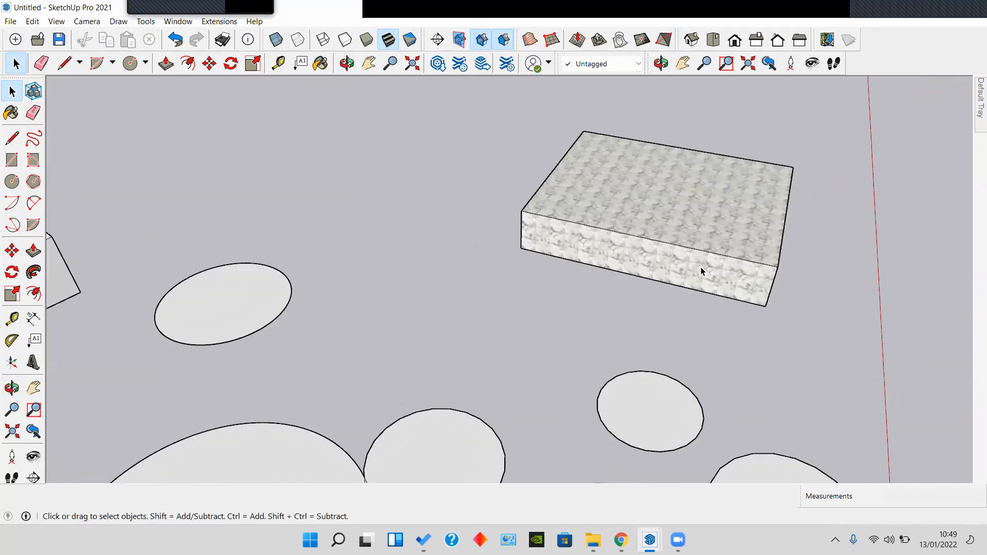
{"action": "scroll", "coordinate": [699, 269], "scroll_direction": "down", "scroll_amount": 3}
{"action": "middle_click_drag", "start_coordinate": [699, 270], "coordinate": [515, 356], "text": "shift"}
{"action": "scroll", "coordinate": [510, 313], "scroll_direction": "up", "scroll_amount": 3}
{"action": "scroll", "coordinate": [510, 314], "scroll_direction": "down", "scroll_amount": 5}
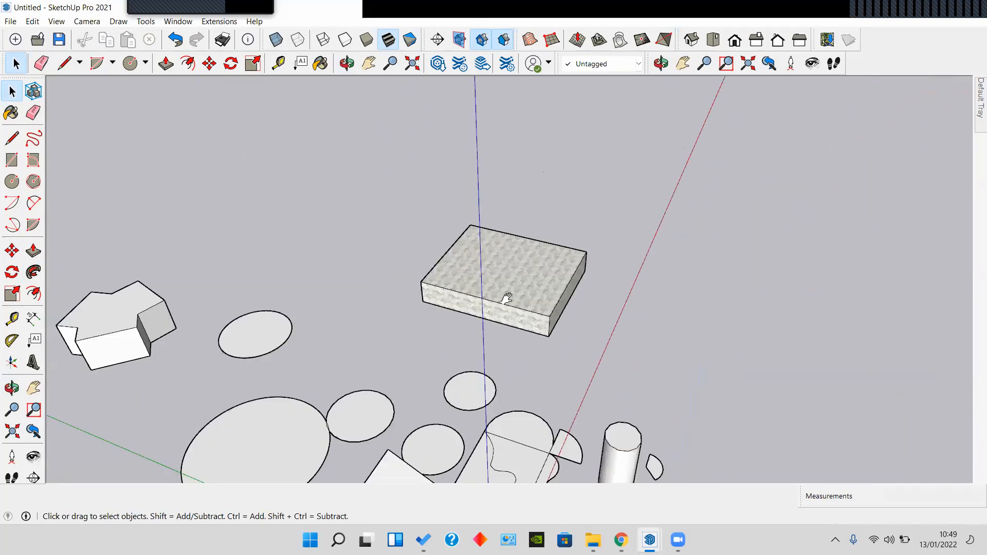
{"action": "middle_click_drag", "start_coordinate": [508, 298], "coordinate": [514, 319], "text": "shift"}
Step: Rotate the marble slab 27 degrees around the red axis about its group origin corner, starting from the green axis direction
{"action": "scroll", "coordinate": [517, 317], "scroll_direction": "up", "scroll_amount": 3}
{"action": "scroll", "coordinate": [525, 331], "scroll_direction": "up", "scroll_amount": 3}
{"action": "left_click", "coordinate": [524, 386]}
{"action": "middle_click_drag", "start_coordinate": [524, 385], "coordinate": [517, 313]}
{"action": "left_click", "coordinate": [11, 271]}
{"action": "scroll", "coordinate": [537, 335], "scroll_direction": "up", "scroll_amount": 3}
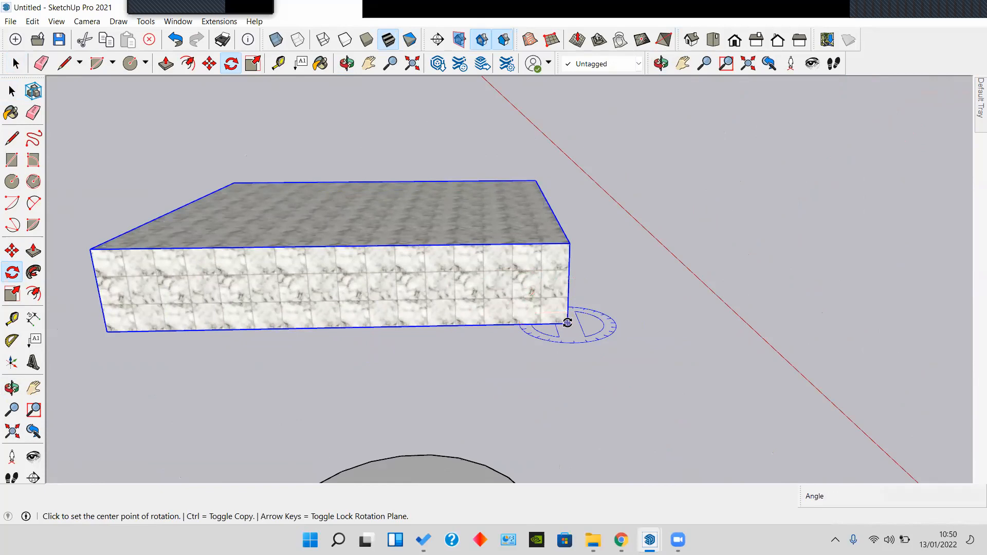
{"action": "key", "text": "Right"}
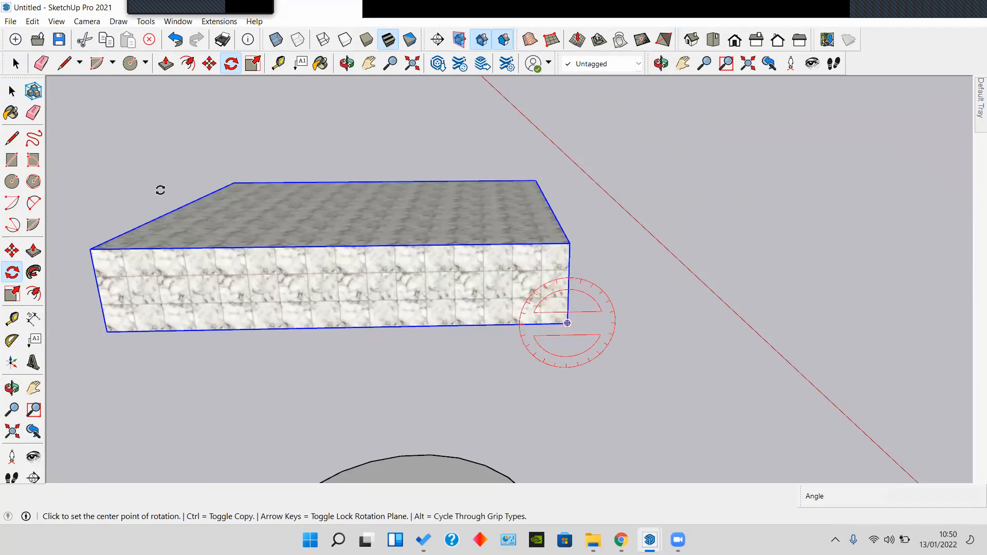
{"action": "key", "text": "space"}
{"action": "left_click", "coordinate": [18, 274]}
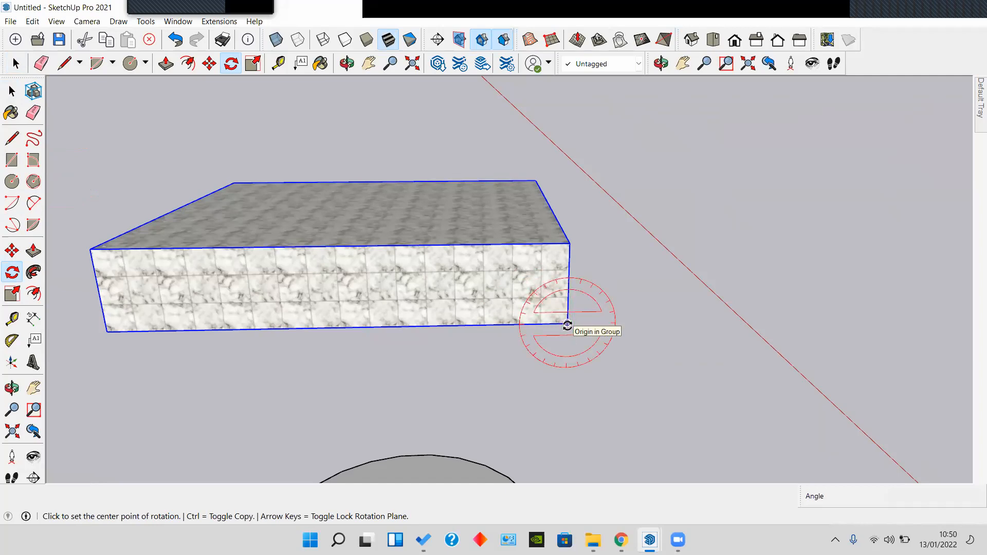
{"action": "left_click", "coordinate": [567, 324]}
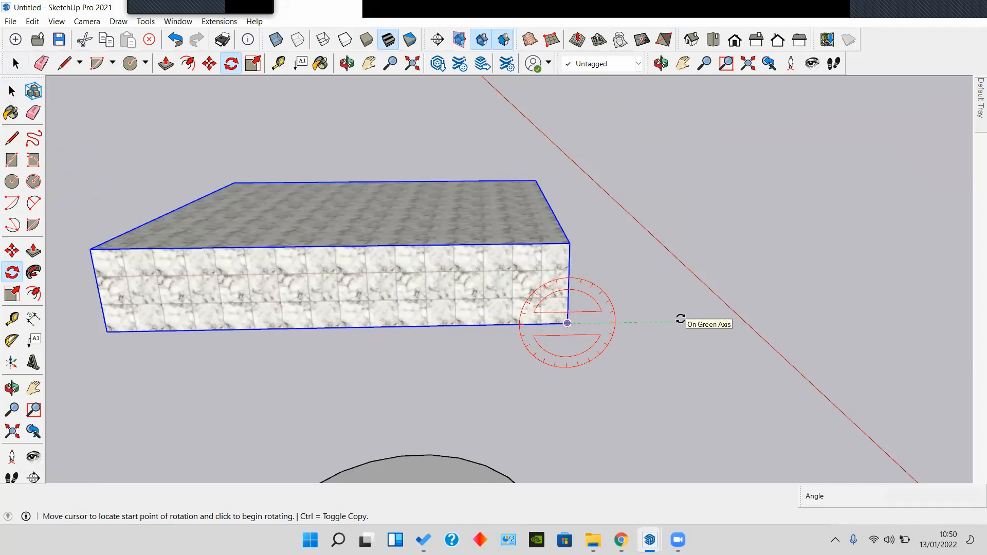
{"action": "left_click", "coordinate": [681, 319]}
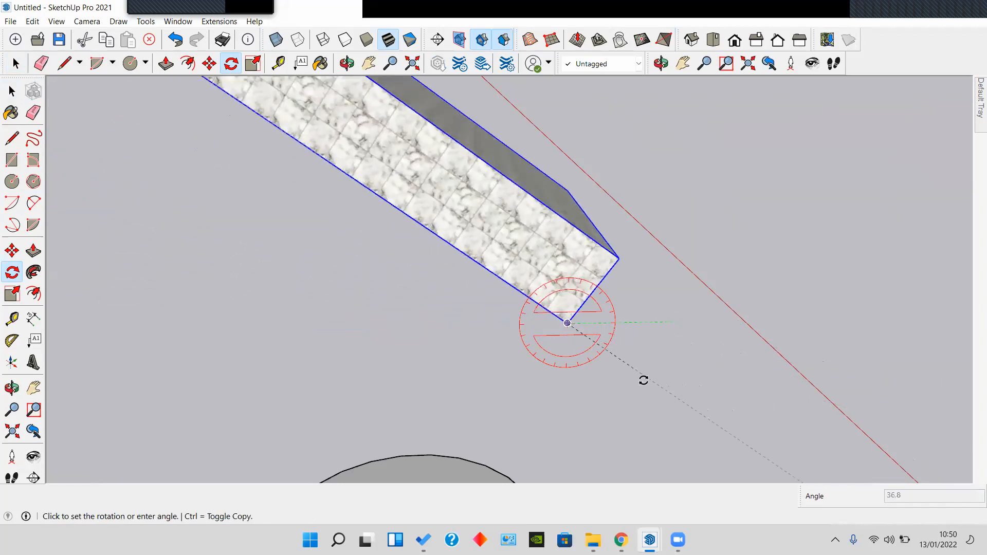
{"action": "scroll", "coordinate": [635, 391], "scroll_direction": "down", "scroll_amount": 1}
{"action": "middle_click_drag", "start_coordinate": [637, 390], "coordinate": [555, 353]}
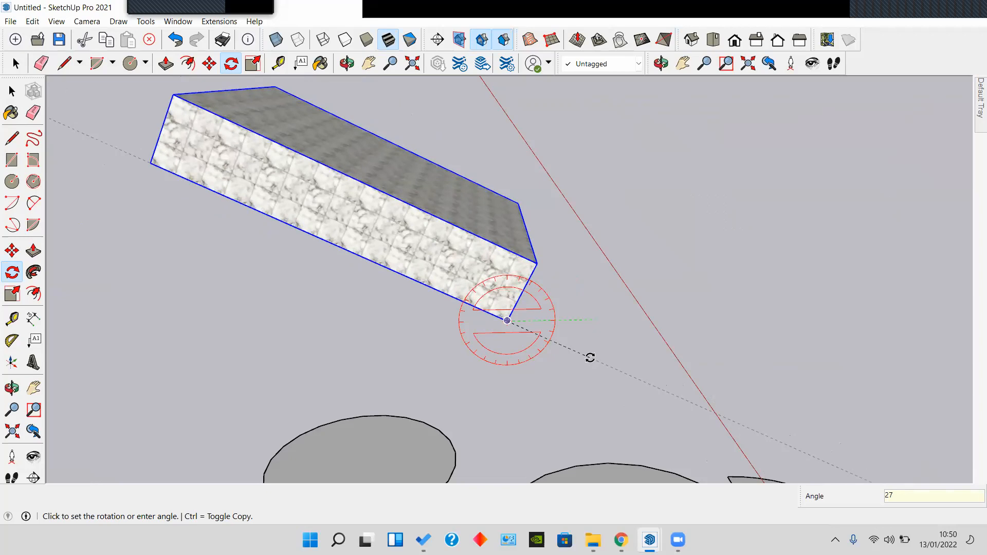
{"action": "key", "text": "Return"}
Step: Examine the tilted marble slab from several sides, along with the star-shaped block and the flat circles around it
{"action": "middle_click_drag", "start_coordinate": [590, 357], "coordinate": [444, 295]}
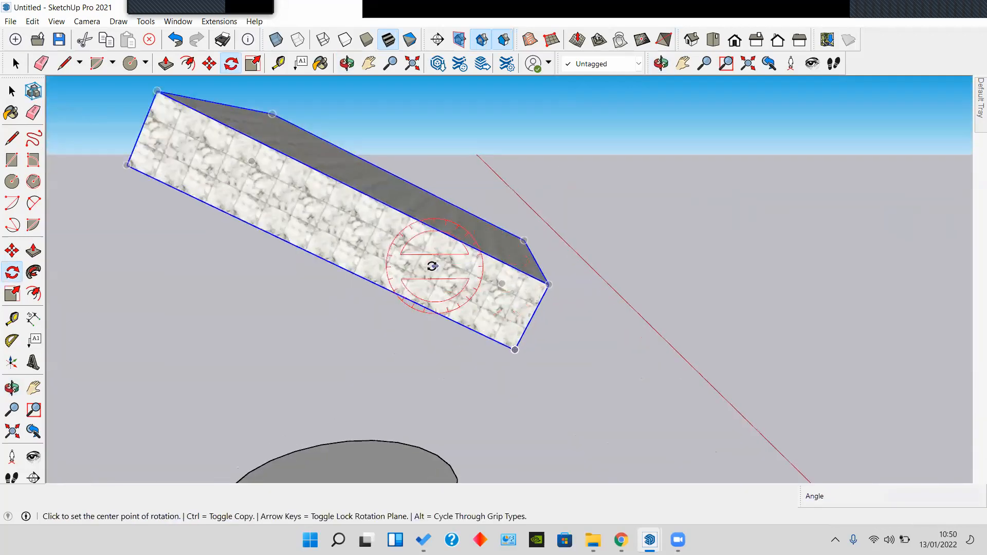
{"action": "scroll", "coordinate": [432, 267], "scroll_direction": "up", "scroll_amount": 3}
{"action": "scroll", "coordinate": [600, 320], "scroll_direction": "down", "scroll_amount": 3}
{"action": "middle_click_drag", "start_coordinate": [599, 320], "coordinate": [397, 301]}
{"action": "middle_click_drag", "start_coordinate": [330, 264], "coordinate": [448, 264]}
{"action": "scroll", "coordinate": [447, 267], "scroll_direction": "down", "scroll_amount": 3}
{"action": "middle_click_drag", "start_coordinate": [377, 282], "coordinate": [566, 276], "text": "shift"}
{"action": "key", "text": "space"}
{"action": "scroll", "coordinate": [566, 276], "scroll_direction": "up", "scroll_amount": 5}
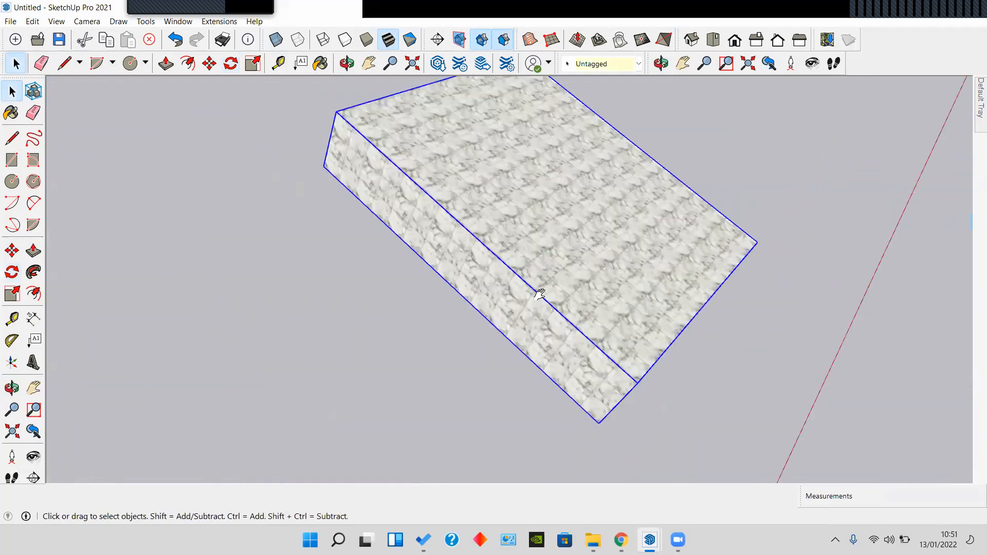
{"action": "scroll", "coordinate": [526, 312], "scroll_direction": "down", "scroll_amount": 1}
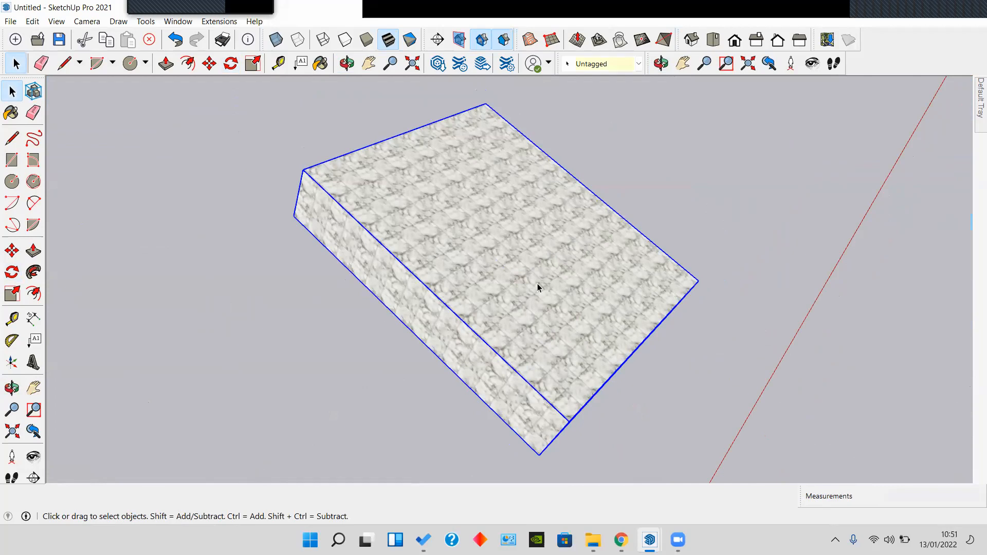
{"action": "scroll", "coordinate": [538, 287], "scroll_direction": "down", "scroll_amount": 3}
{"action": "middle_click_drag", "start_coordinate": [531, 302], "coordinate": [401, 304]}
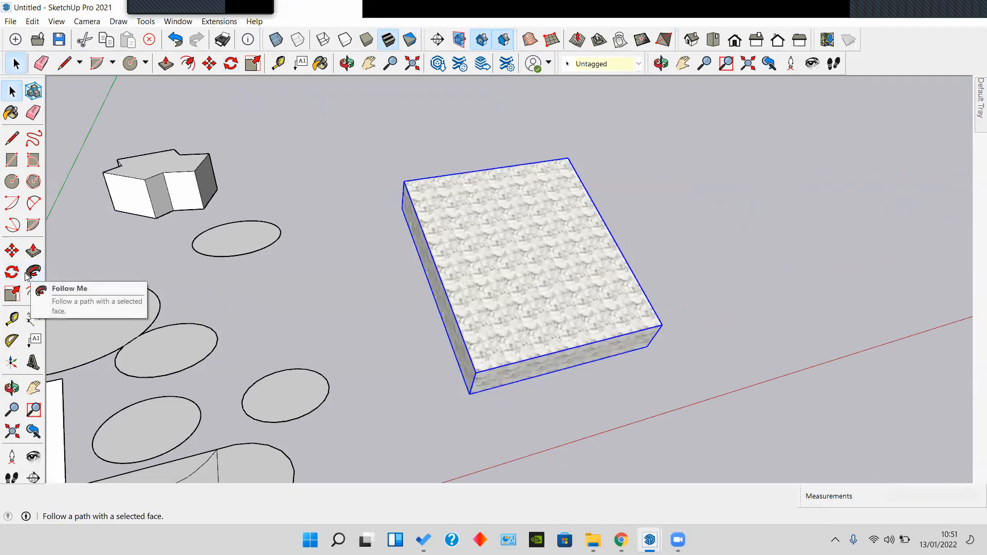
{"action": "middle_click_drag", "start_coordinate": [231, 271], "coordinate": [439, 274]}
{"action": "middle_click_drag", "start_coordinate": [551, 274], "coordinate": [258, 292]}
{"action": "middle_click_drag", "start_coordinate": [435, 274], "coordinate": [431, 348]}
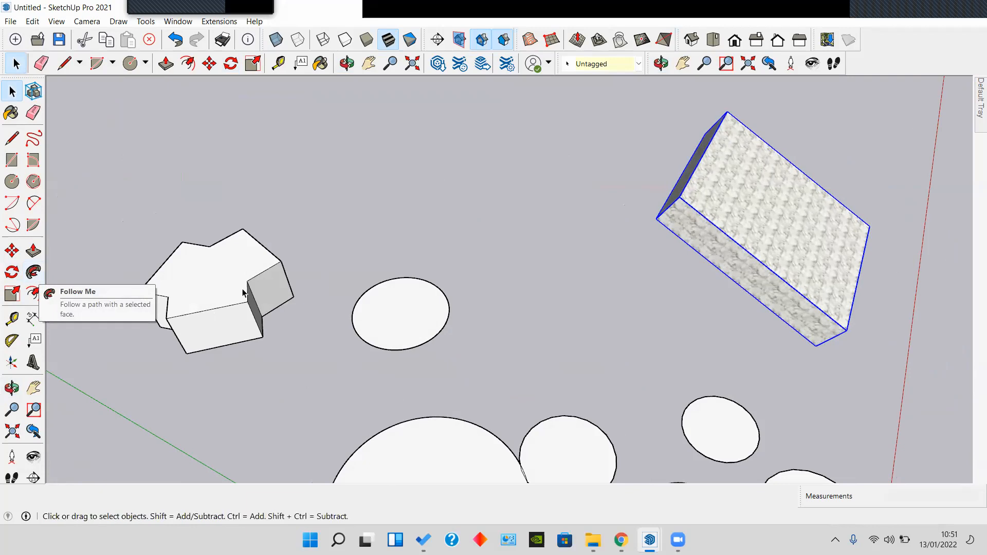
Step: Draw a connected zigzag path of five line segments, starting at the centre of the flat circle beside the star-shaped block
{"action": "scroll", "coordinate": [439, 311], "scroll_direction": "up", "scroll_amount": 5}
{"action": "left_click", "coordinate": [446, 315]}
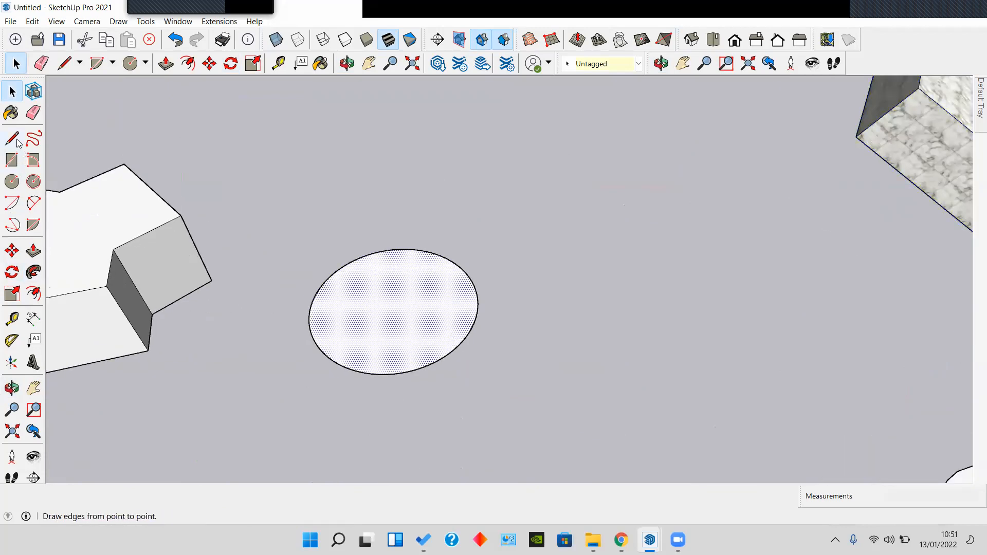
{"action": "left_click", "coordinate": [33, 139]}
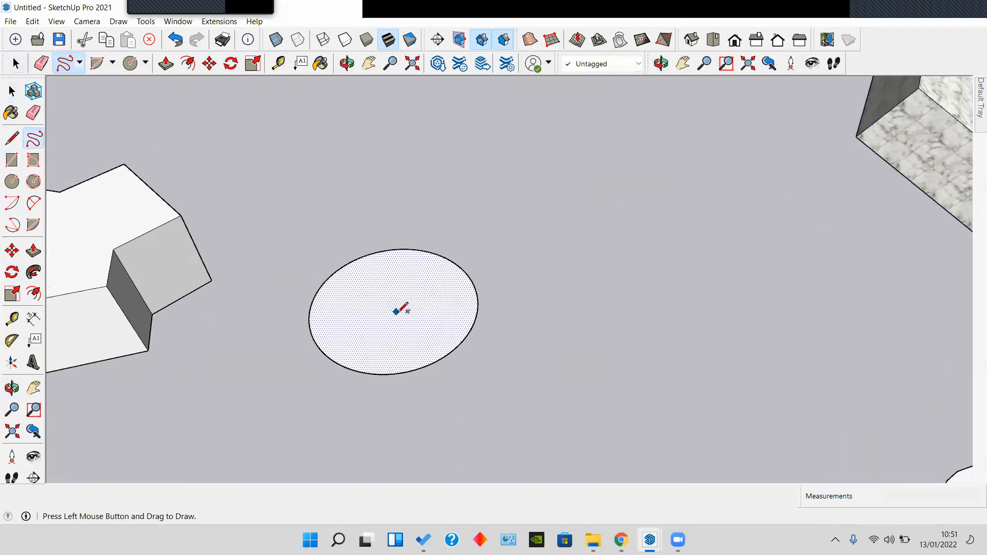
{"action": "left_click", "coordinate": [12, 138]}
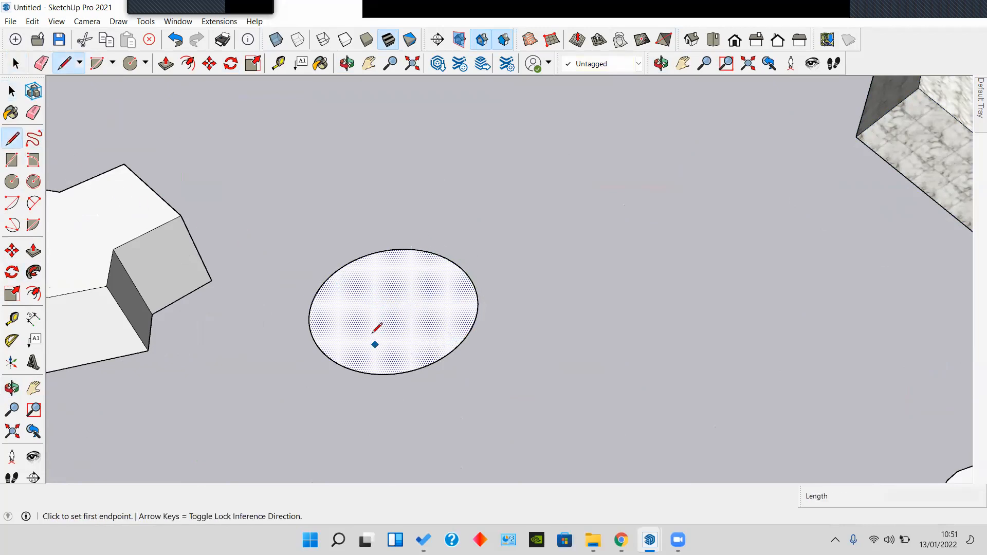
{"action": "left_click", "coordinate": [395, 306]}
{"action": "scroll", "coordinate": [390, 222], "scroll_direction": "down", "scroll_amount": 1}
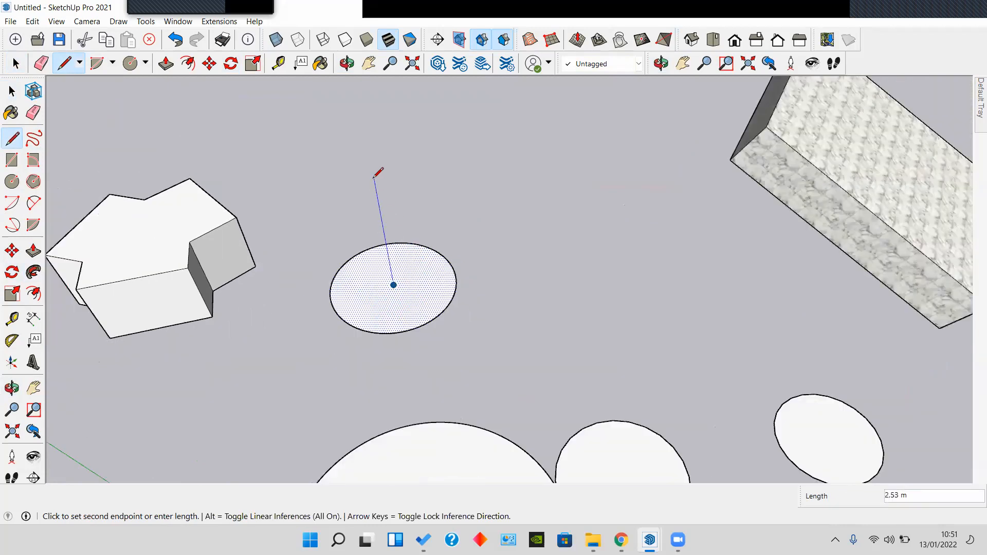
{"action": "middle_click_drag", "start_coordinate": [375, 176], "coordinate": [374, 228], "text": "shift"}
{"action": "left_click", "coordinate": [374, 241]}
{"action": "left_click", "coordinate": [445, 168]}
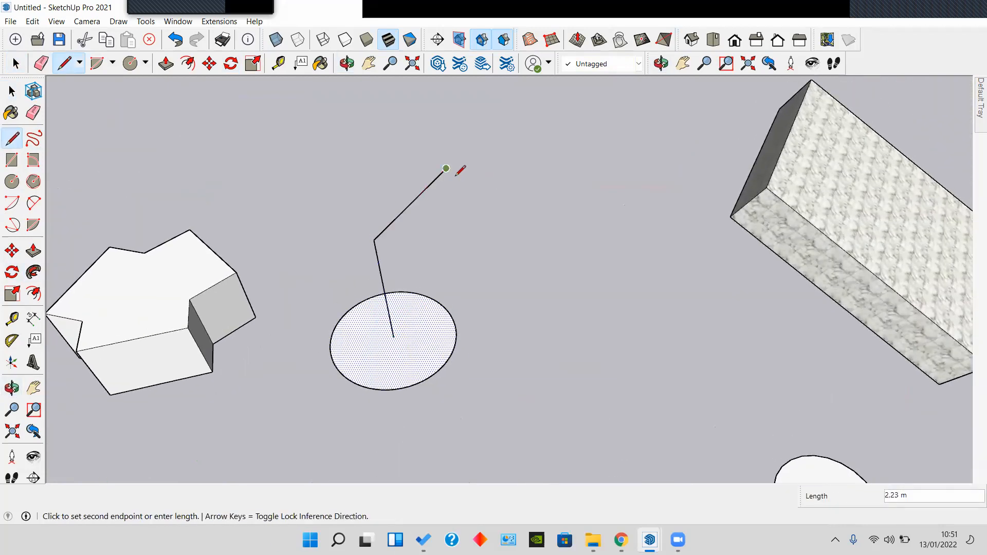
{"action": "left_click", "coordinate": [562, 207]}
{"action": "left_click", "coordinate": [568, 124]}
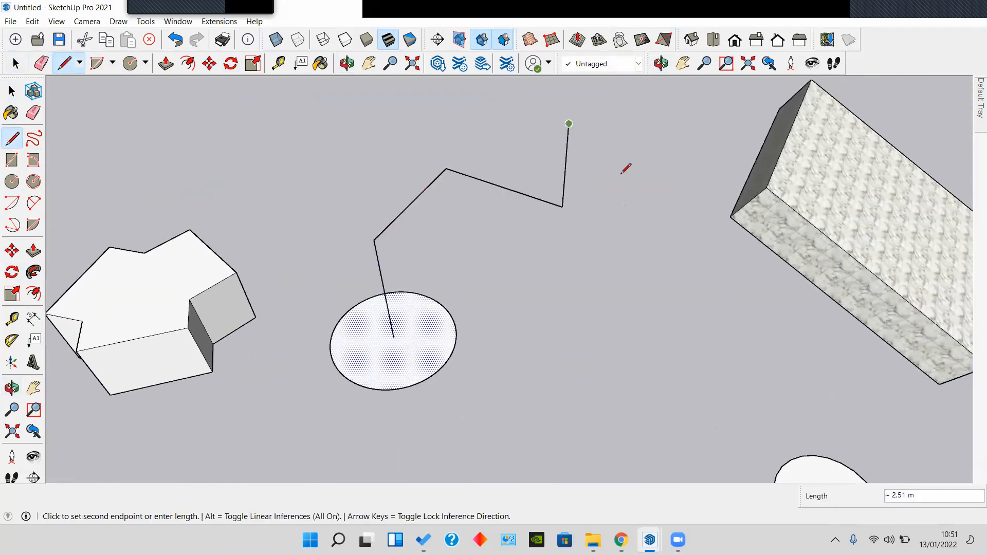
{"action": "left_click", "coordinate": [648, 205]}
{"action": "key", "text": "space"}
Step: Select the zigzag path and sweep the flat circle's face along it with Follow Me
{"action": "middle_click_drag", "start_coordinate": [555, 302], "coordinate": [431, 379]}
{"action": "left_click", "coordinate": [433, 361]}
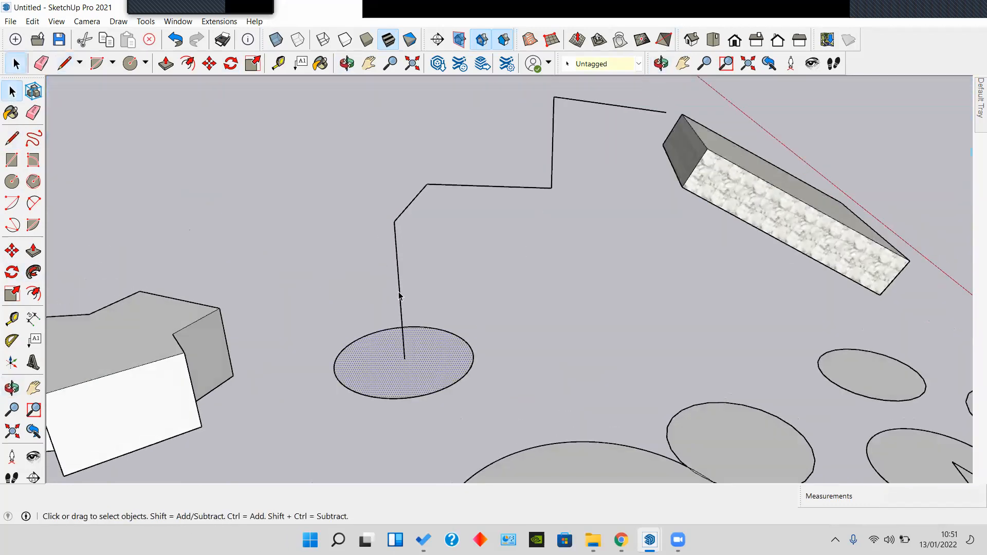
{"action": "middle_click_drag", "start_coordinate": [455, 285], "coordinate": [551, 288]}
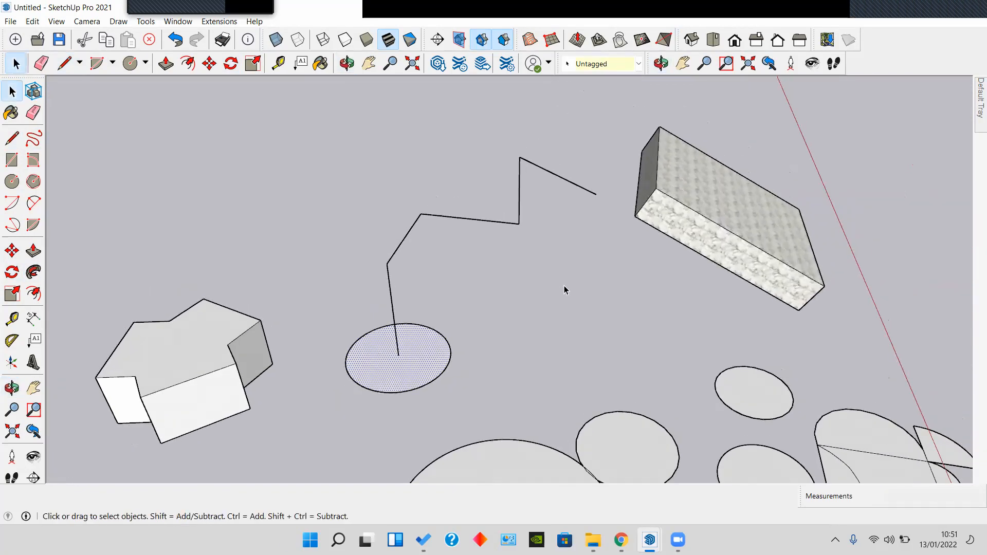
{"action": "left_click_drag", "start_coordinate": [581, 294], "coordinate": [433, 205]}
{"action": "left_click_drag", "start_coordinate": [346, 152], "coordinate": [347, 153]}
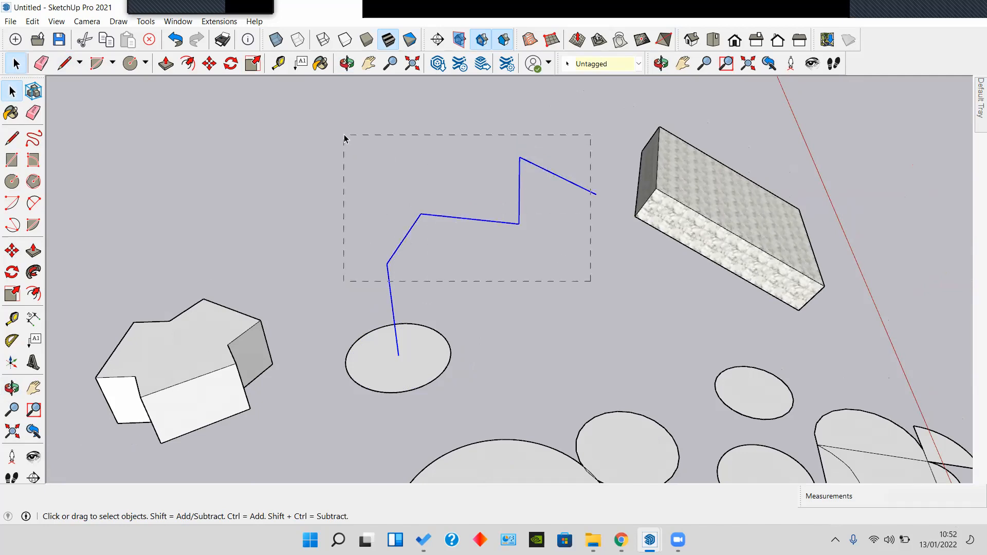
{"action": "left_click", "coordinate": [36, 272]}
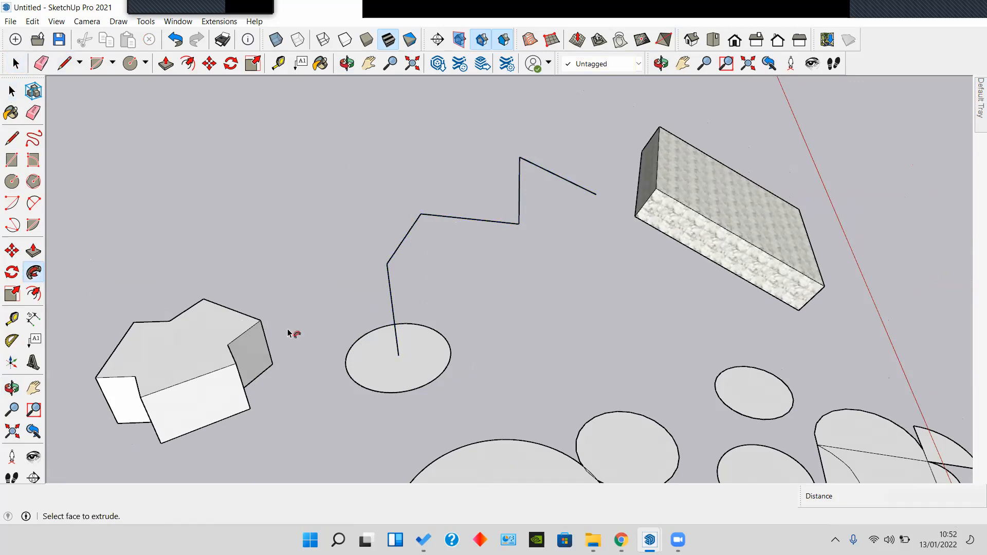
{"action": "left_click", "coordinate": [431, 352]}
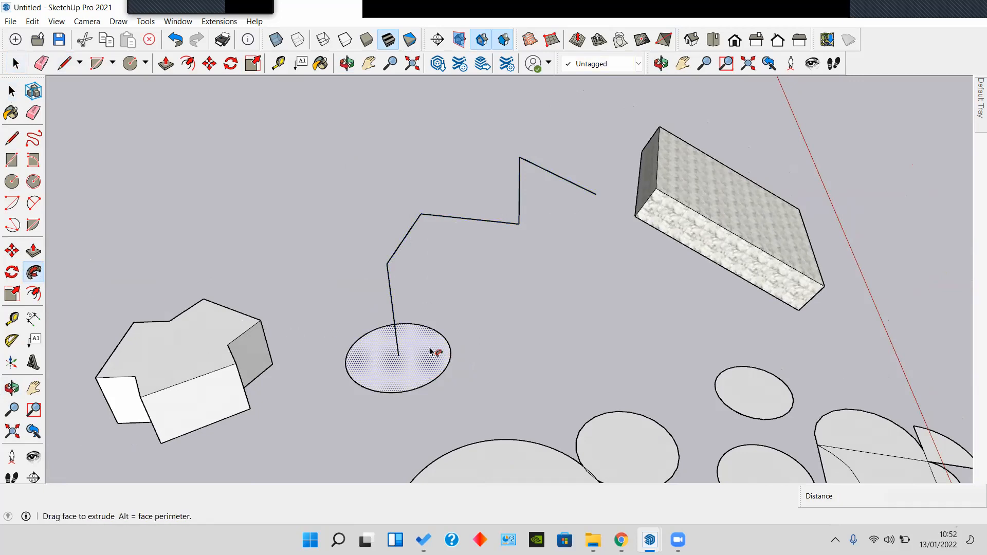
{"action": "left_click", "coordinate": [432, 379]}
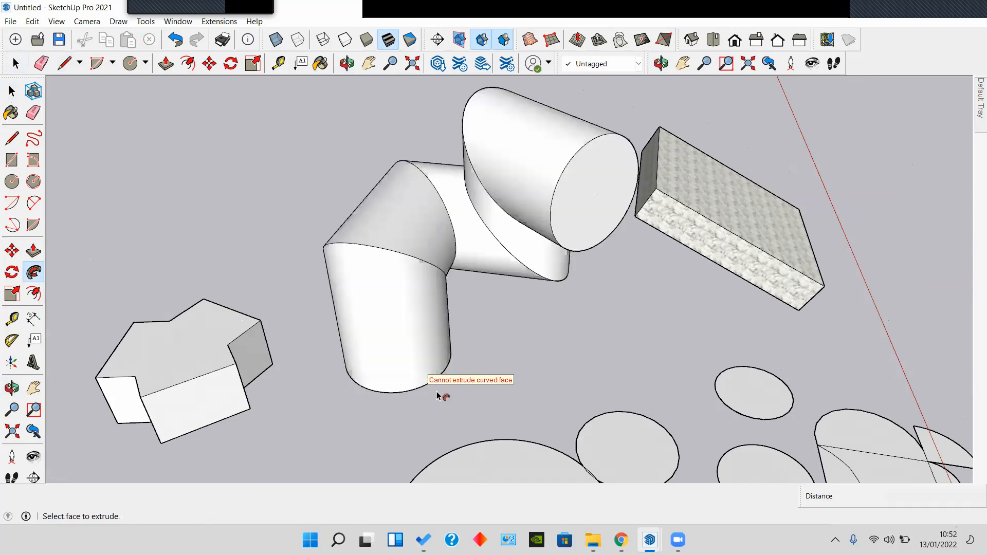
{"action": "mouse_move", "coordinate": [535, 283]}
{"action": "middle_mouse_down"}
{"action": "mouse_move", "coordinate": [523, 272]}
{"action": "mouse_move", "coordinate": [594, 128]}
{"action": "mouse_move", "coordinate": [434, 221]}
{"action": "mouse_move", "coordinate": [496, 269]}
{"action": "mouse_move", "coordinate": [636, 181]}
{"action": "mouse_move", "coordinate": [591, 275]}
{"action": "mouse_move", "coordinate": [472, 225]}
{"action": "mouse_move", "coordinate": [505, 258]}
{"action": "mouse_move", "coordinate": [447, 386]}
{"action": "mouse_move", "coordinate": [479, 194]}
{"action": "mouse_move", "coordinate": [363, 282]}
{"action": "mouse_move", "coordinate": [485, 249]}
{"action": "mouse_move", "coordinate": [418, 320]}
{"action": "mouse_move", "coordinate": [639, 326]}
{"action": "mouse_move", "coordinate": [301, 302]}
{"action": "middle_mouse_up"}
{"action": "scroll", "coordinate": [402, 309], "scroll_direction": "up", "scroll_amount": 4}
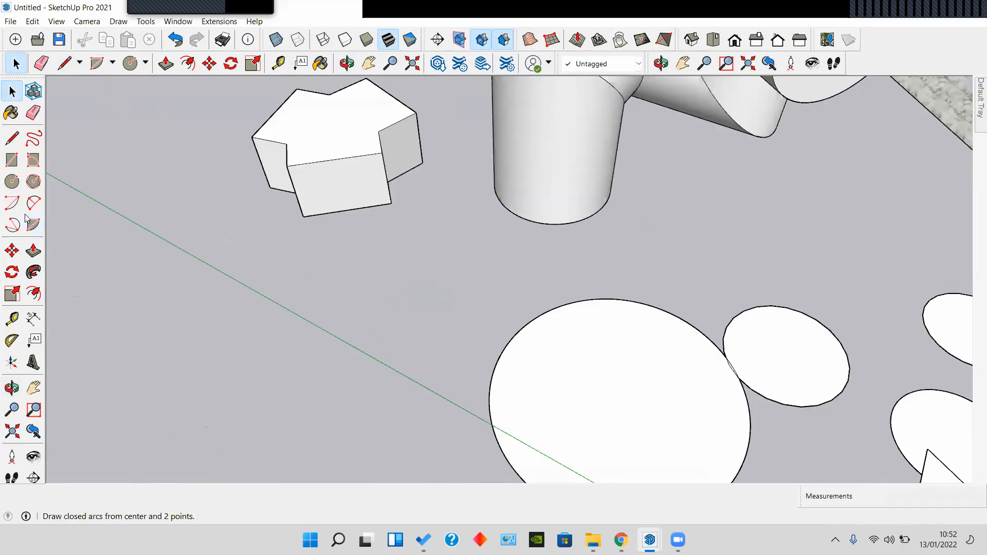
Step: Draw a small three-sided polygon on the ground between the star-shaped block and the green axis
{"action": "mouse_move", "coordinate": [577, 339]}
{"action": "middle_mouse_down", "text": "shift"}
{"action": "mouse_move", "coordinate": [418, 266]}
{"action": "mouse_move", "coordinate": [531, 223]}
{"action": "middle_mouse_up", "text": "shift"}
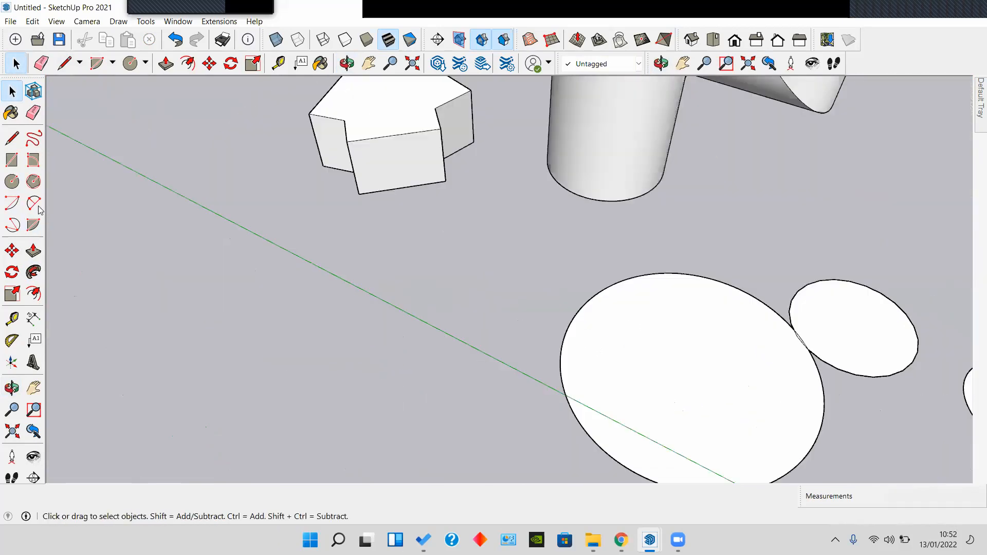
{"action": "left_click", "coordinate": [12, 182]}
{"action": "left_click", "coordinate": [33, 181]}
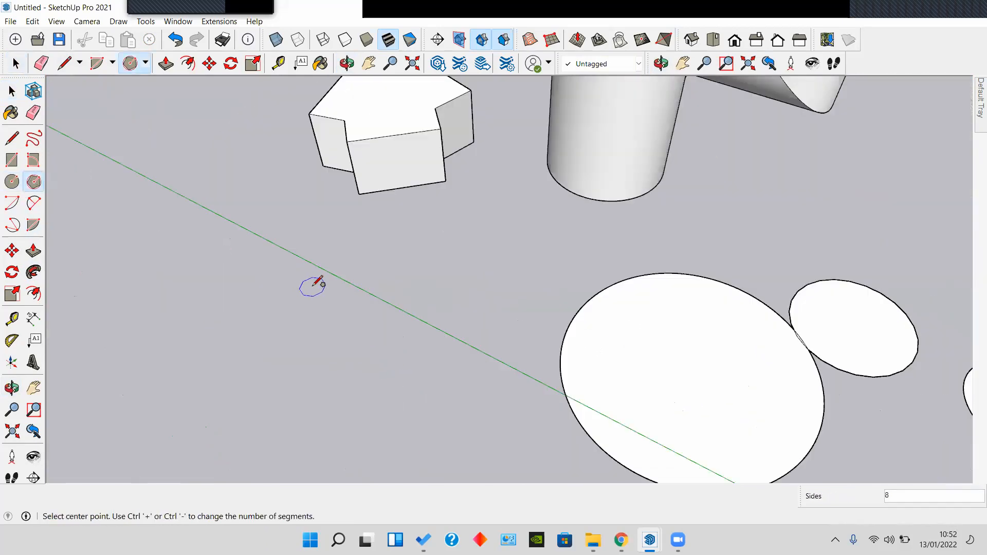
{"action": "type", "text": "3"}
{"action": "key", "text": "space"}
{"action": "left_click", "coordinate": [34, 181]}
{"action": "left_click", "coordinate": [419, 293]}
{"action": "left_click", "coordinate": [432, 283]}
{"action": "key", "text": "space"}
{"action": "scroll", "coordinate": [437, 321], "scroll_direction": "up", "scroll_amount": 4}
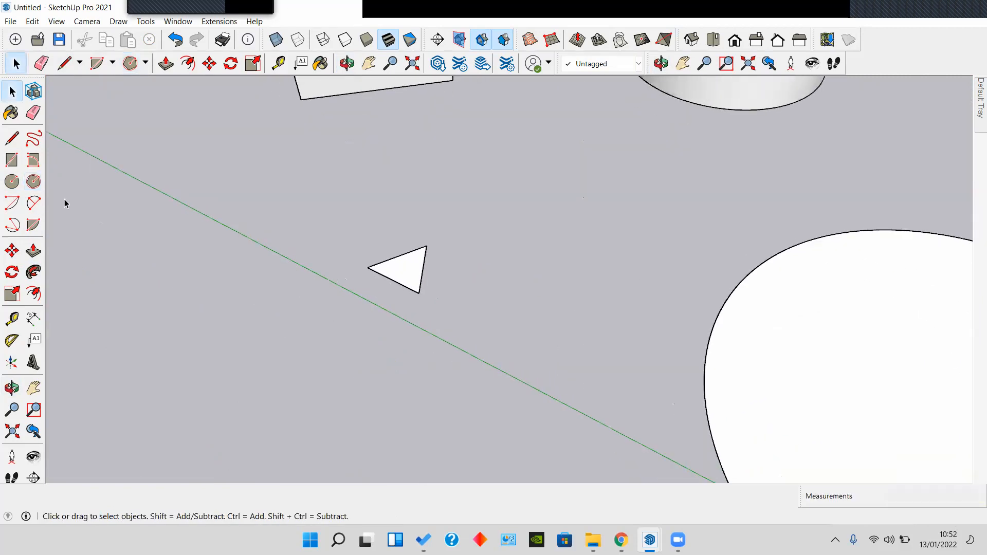
{"action": "left_click", "coordinate": [33, 139]}
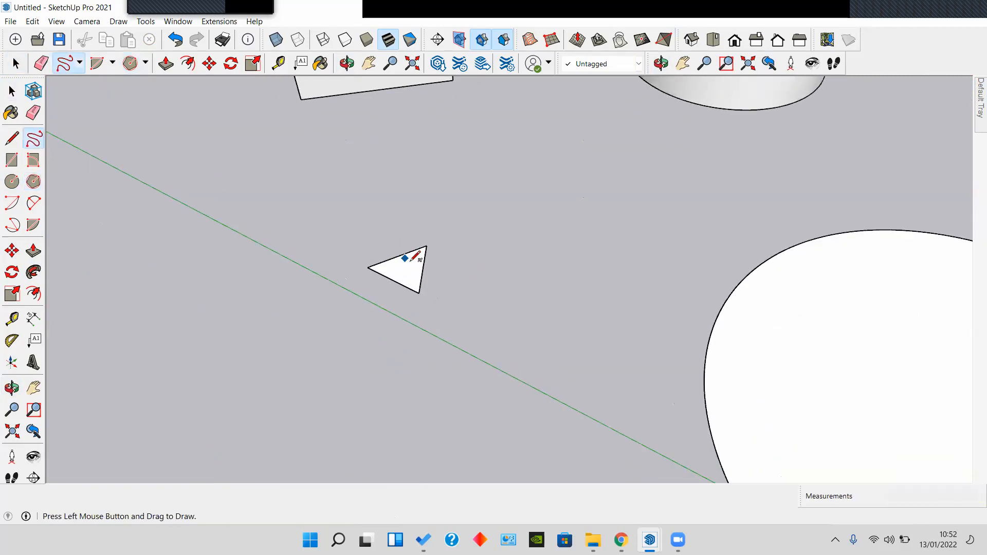
{"action": "mouse_move", "coordinate": [412, 267]}
{"action": "left_mouse_down"}
{"action": "mouse_move", "coordinate": [370, 207]}
{"action": "mouse_move", "coordinate": [341, 192]}
{"action": "mouse_move", "coordinate": [399, 260]}
{"action": "left_mouse_up"}
{"action": "key", "text": "ctrl+z"}
Step: Draw a vertical line up from the middle of the triangle and continue it with a winding freehand curve
{"action": "middle_click_drag", "start_coordinate": [397, 244], "coordinate": [419, 186]}
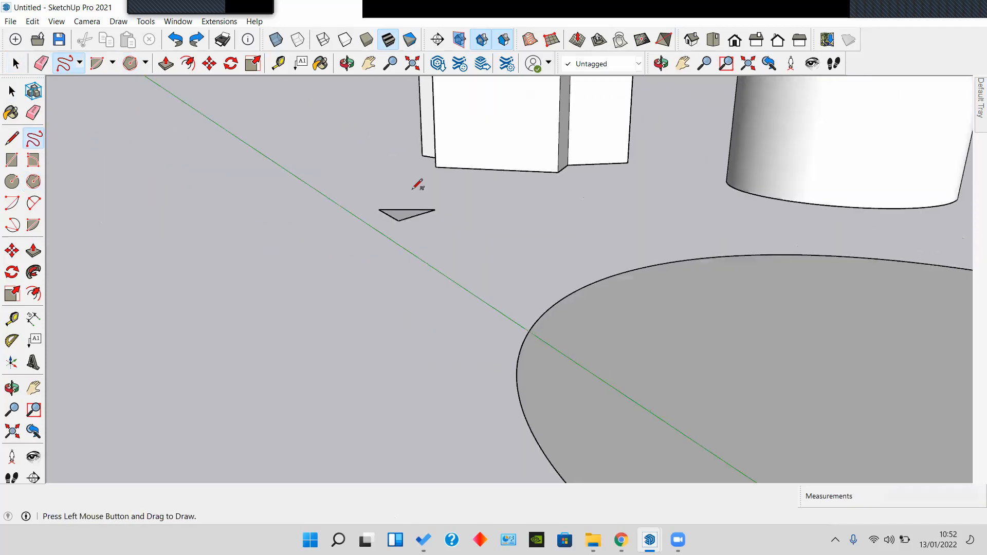
{"action": "left_click", "coordinate": [12, 146]}
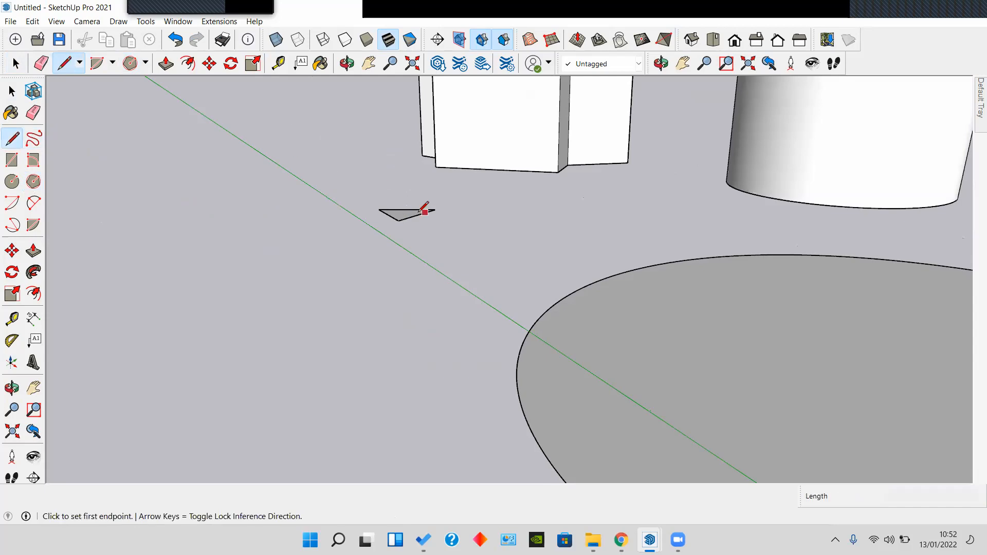
{"action": "left_click", "coordinate": [401, 133]}
{"action": "key", "text": "space"}
{"action": "middle_click_drag", "start_coordinate": [381, 137], "coordinate": [356, 228]}
{"action": "left_click", "coordinate": [35, 142]}
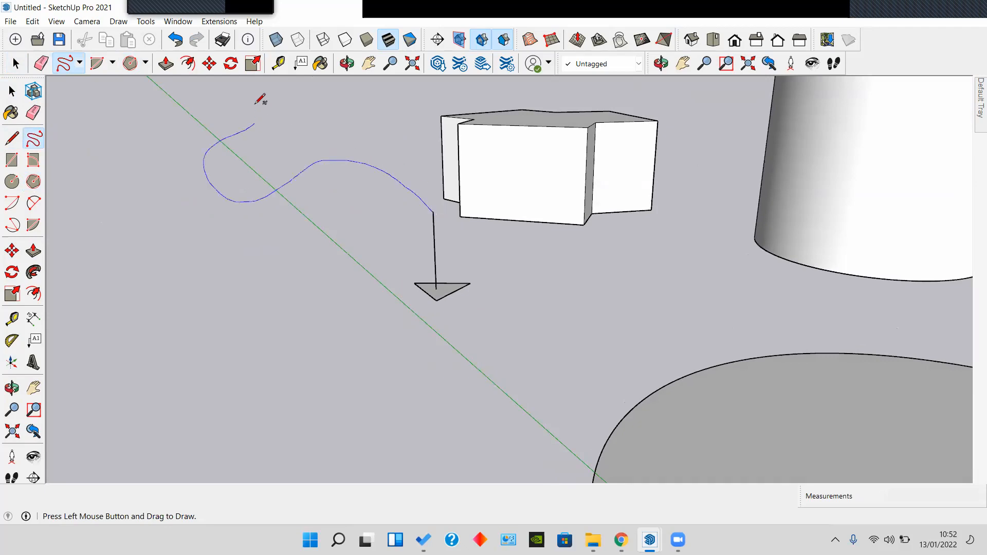
{"action": "left_click_drag", "start_coordinate": [175, 114], "coordinate": [138, 135]}
Step: Select the line and freehand curve and sweep the triangle's face along them with Follow Me
{"action": "mouse_move", "coordinate": [269, 218]}
{"action": "middle_mouse_down"}
{"action": "mouse_move", "coordinate": [411, 205]}
{"action": "mouse_move", "coordinate": [478, 216]}
{"action": "mouse_move", "coordinate": [353, 295]}
{"action": "mouse_move", "coordinate": [450, 340]}
{"action": "mouse_move", "coordinate": [617, 227]}
{"action": "mouse_move", "coordinate": [540, 222]}
{"action": "mouse_move", "coordinate": [371, 254]}
{"action": "mouse_move", "coordinate": [418, 286]}
{"action": "mouse_move", "coordinate": [463, 271]}
{"action": "mouse_move", "coordinate": [401, 273]}
{"action": "mouse_move", "coordinate": [456, 270]}
{"action": "middle_mouse_up"}
{"action": "middle_click_drag", "start_coordinate": [362, 147], "coordinate": [453, 327]}
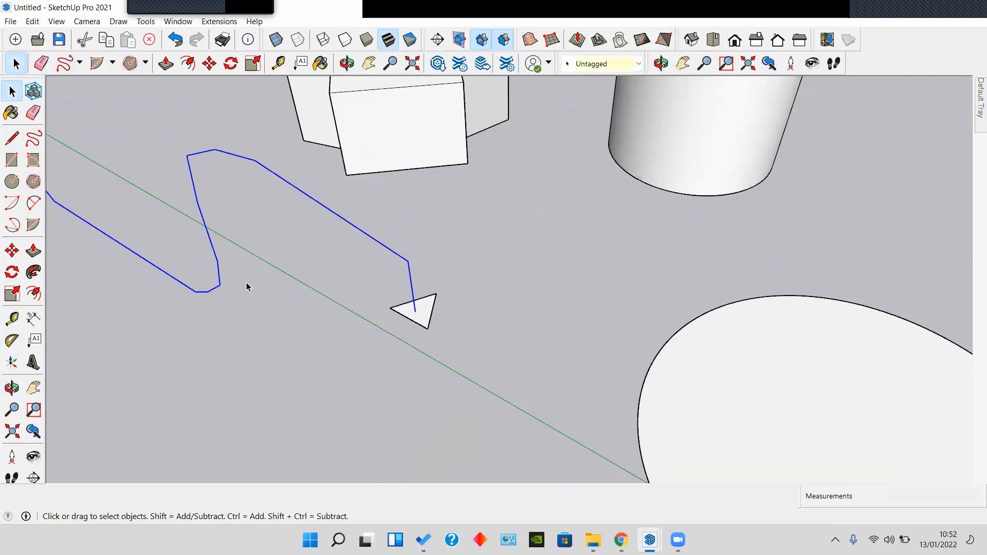
{"action": "left_click", "coordinate": [34, 272]}
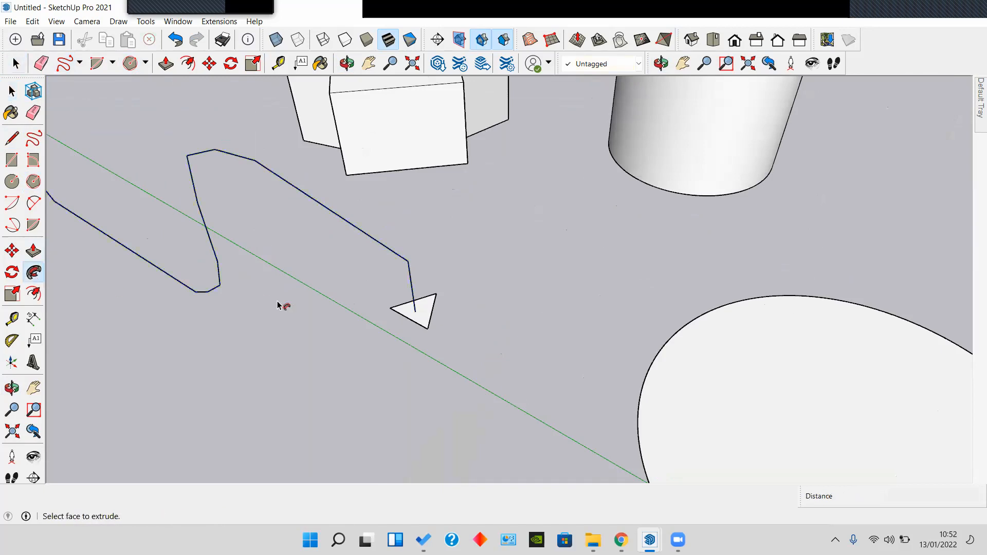
{"action": "left_click", "coordinate": [427, 322]}
Step: Examine the swept triangular shape from several sides and distances, along with the neighbouring objects
{"action": "middle_click_drag", "start_coordinate": [429, 319], "coordinate": [206, 257]}
{"action": "middle_click_drag", "start_coordinate": [280, 136], "coordinate": [406, 280], "text": "shift"}
{"action": "scroll", "coordinate": [337, 242], "scroll_direction": "down", "scroll_amount": 1}
{"action": "scroll", "coordinate": [316, 234], "scroll_direction": "down", "scroll_amount": 2}
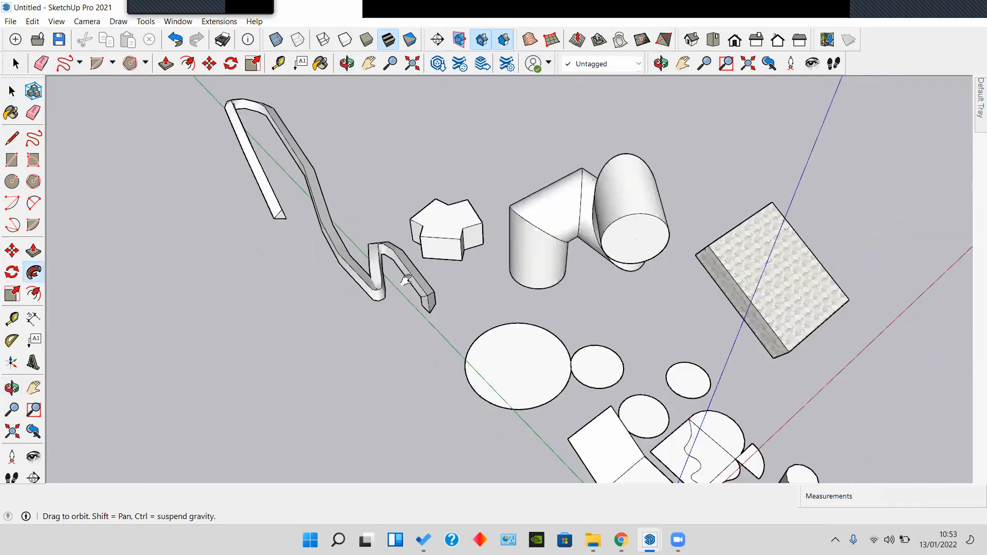
{"action": "scroll", "coordinate": [381, 257], "scroll_direction": "up", "scroll_amount": 5}
{"action": "scroll", "coordinate": [378, 249], "scroll_direction": "up", "scroll_amount": 2}
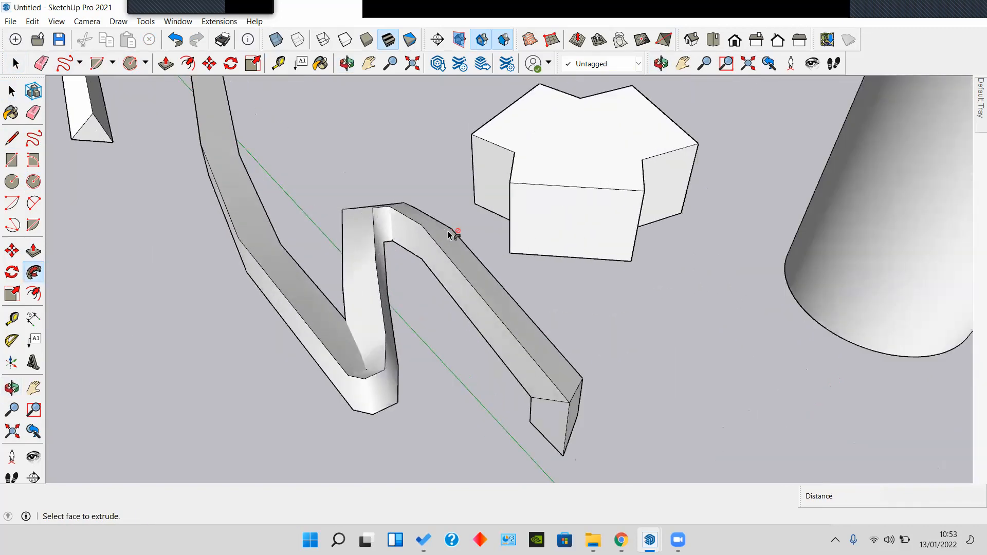
{"action": "scroll", "coordinate": [449, 234], "scroll_direction": "down", "scroll_amount": 10}
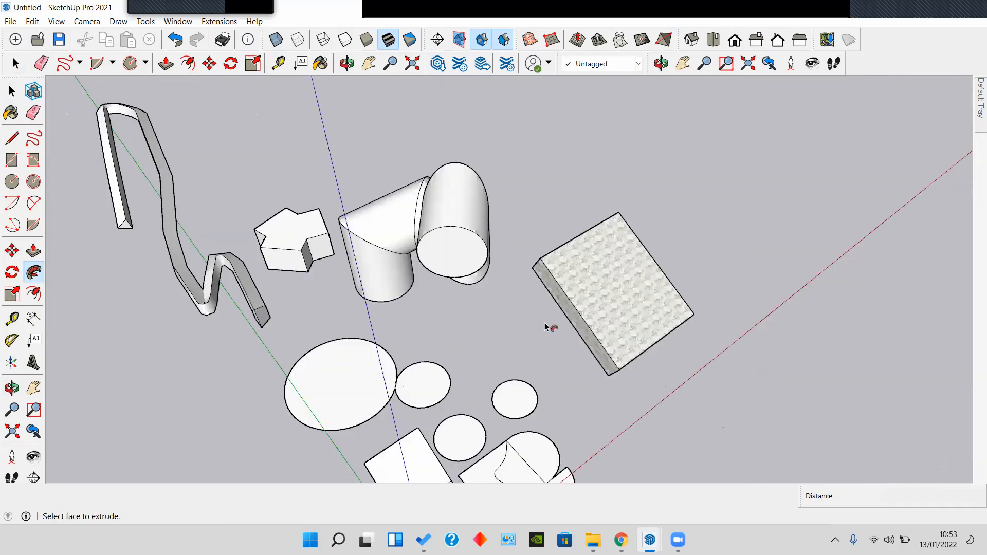
Step: Draw a rectangle on the ground between the marble slab and the red axis
{"action": "middle_click_drag", "start_coordinate": [546, 327], "coordinate": [437, 261]}
{"action": "scroll", "coordinate": [463, 252], "scroll_direction": "up", "scroll_amount": 4}
{"action": "key", "text": "space"}
{"action": "left_click", "coordinate": [20, 160]}
{"action": "middle_click_drag", "start_coordinate": [246, 306], "coordinate": [448, 286]}
{"action": "scroll", "coordinate": [463, 303], "scroll_direction": "up", "scroll_amount": 2}
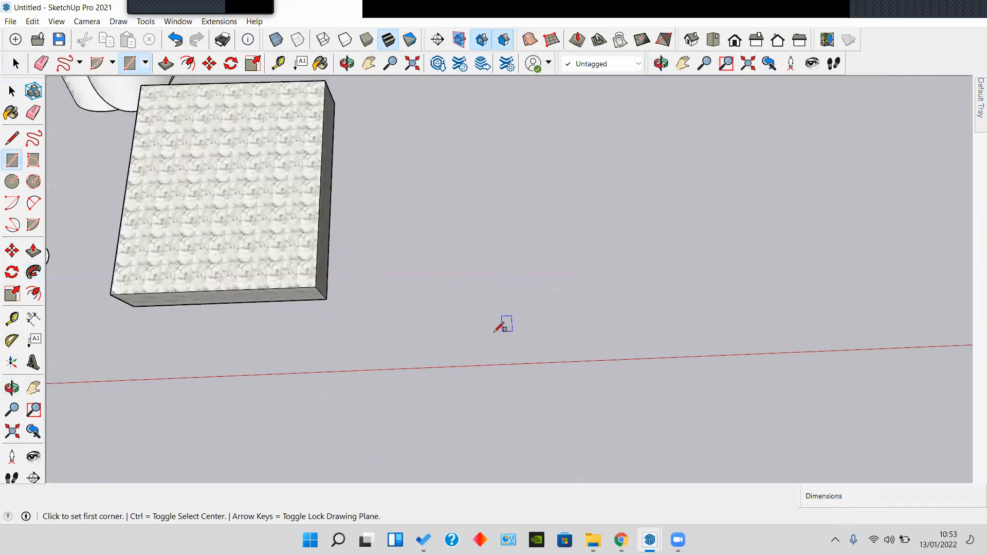
{"action": "left_click", "coordinate": [466, 325]}
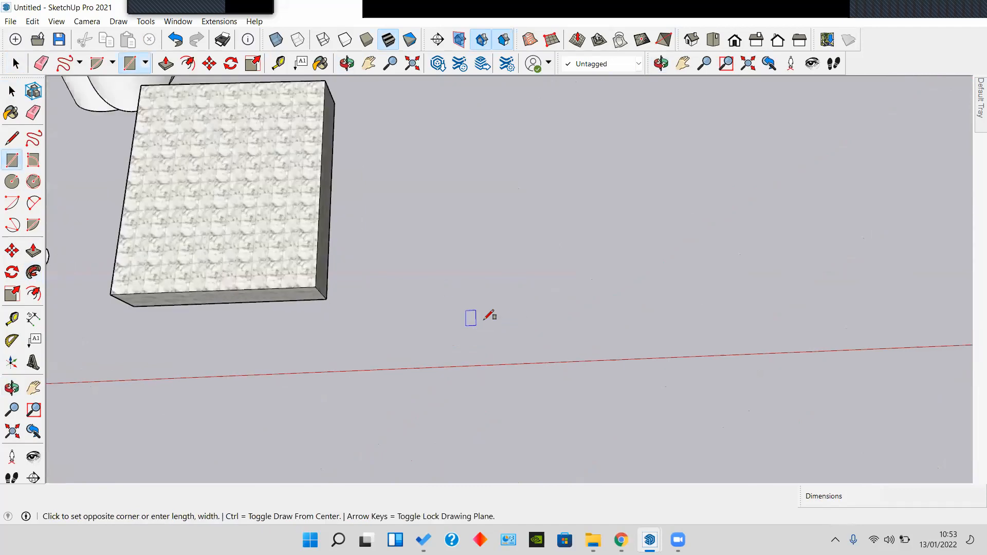
{"action": "left_click", "coordinate": [520, 281]}
{"action": "key", "text": "space"}
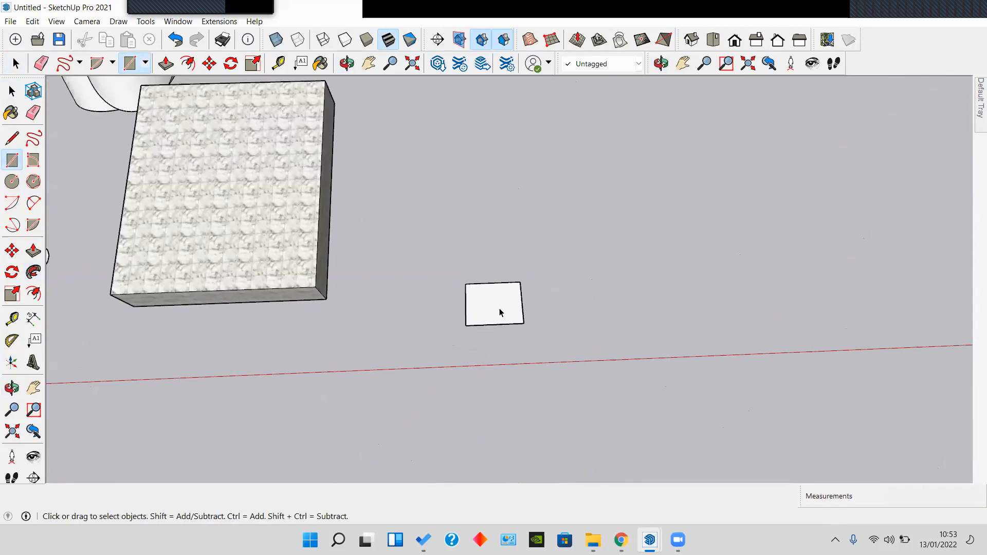
Step: Try pulling the rectangle up into a block about 2.16 m high, and undo both the block and the rectangle
{"action": "scroll", "coordinate": [499, 307], "scroll_direction": "up", "scroll_amount": 3}
{"action": "key", "text": "p"}
{"action": "left_click", "coordinate": [502, 282]}
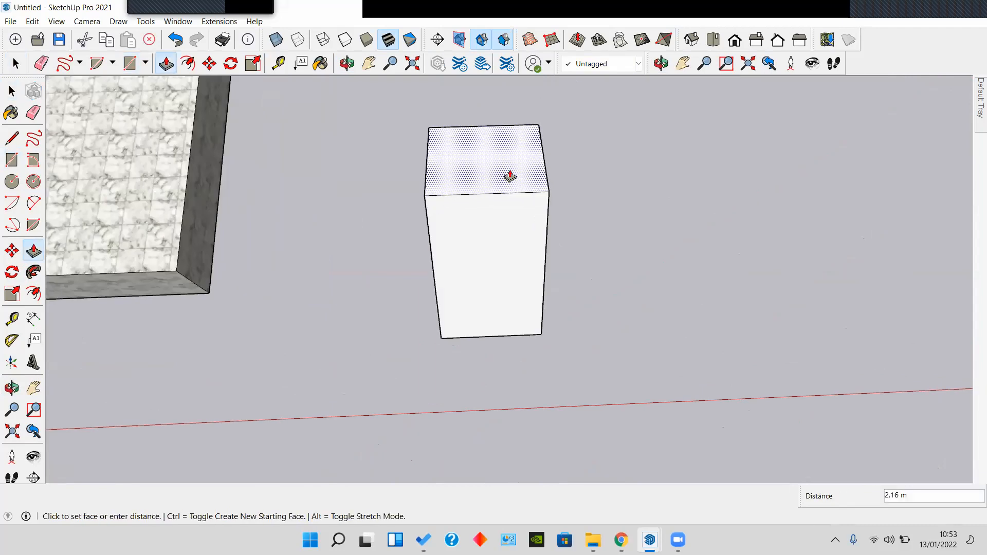
{"action": "key", "text": "ctrl+z"}
{"action": "key", "text": "ctrl+z"}
{"action": "key", "text": "ctrl+z"}
Step: Draw a small, nearly square rectangle on the ground beside the marble slab
{"action": "left_click", "coordinate": [13, 160]}
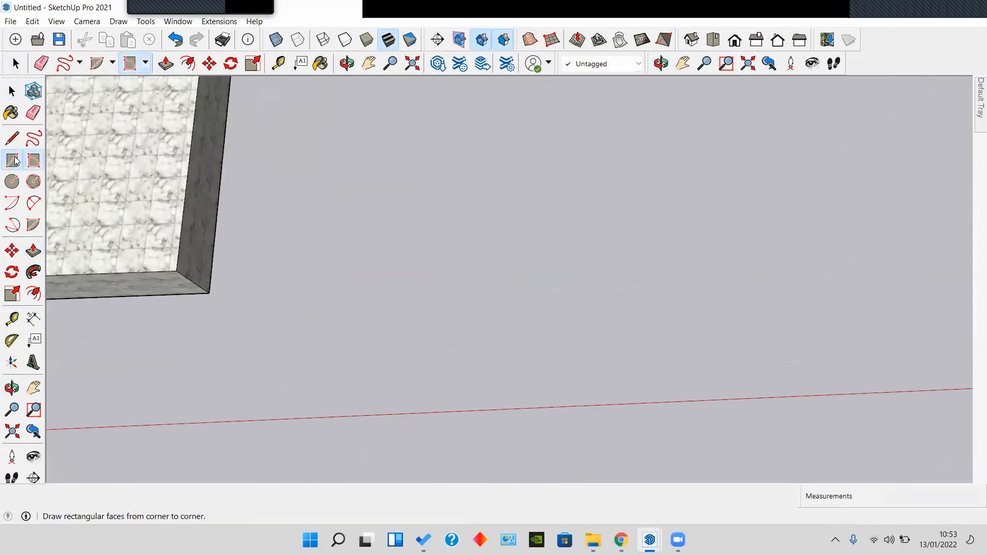
{"action": "scroll", "coordinate": [414, 347], "scroll_direction": "up", "scroll_amount": 2}
{"action": "left_click", "coordinate": [406, 363]}
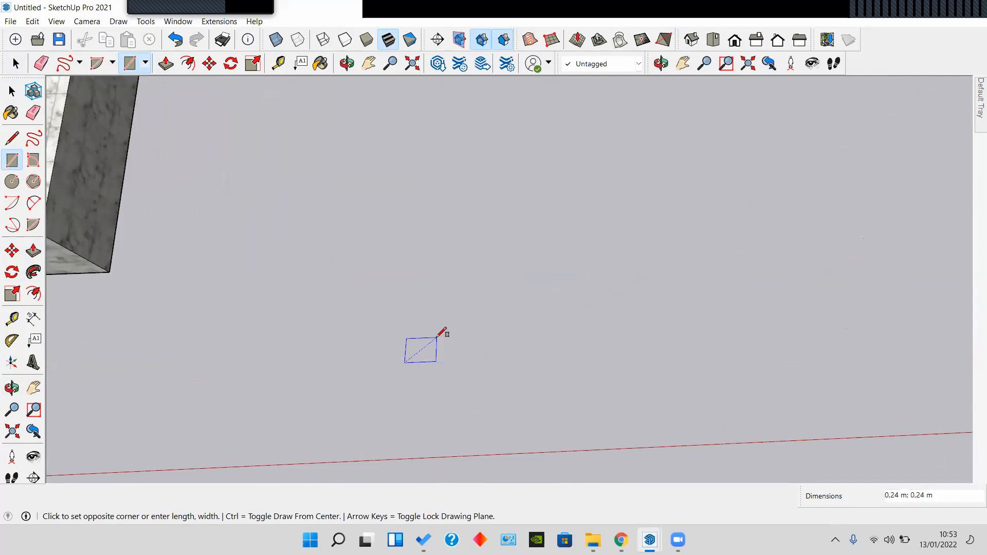
{"action": "left_click", "coordinate": [441, 334]}
{"action": "key", "text": "space"}
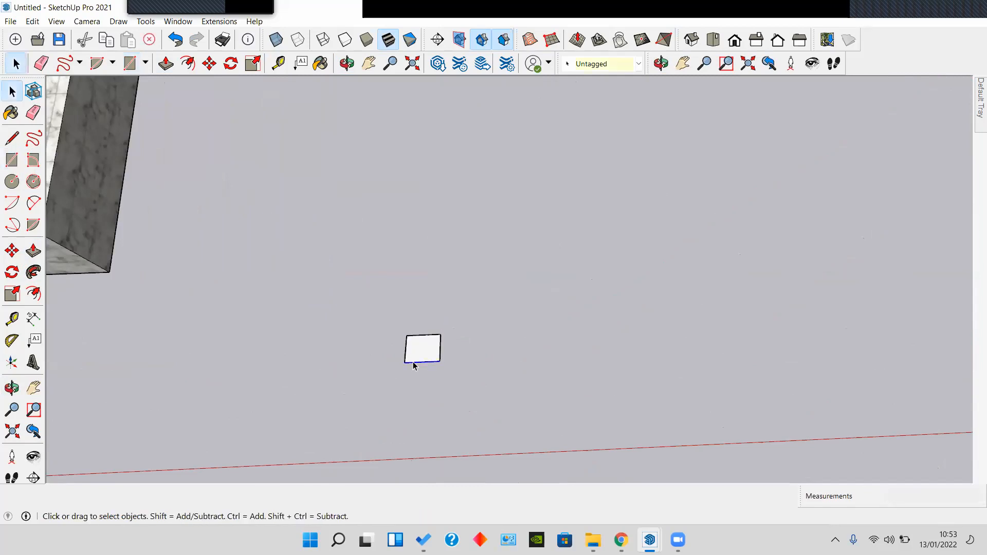
Step: Pull the small rectangle up with Push/Pull into a post about 0.99 m high
{"action": "key", "text": "p"}
{"action": "left_click", "coordinate": [422, 359]}
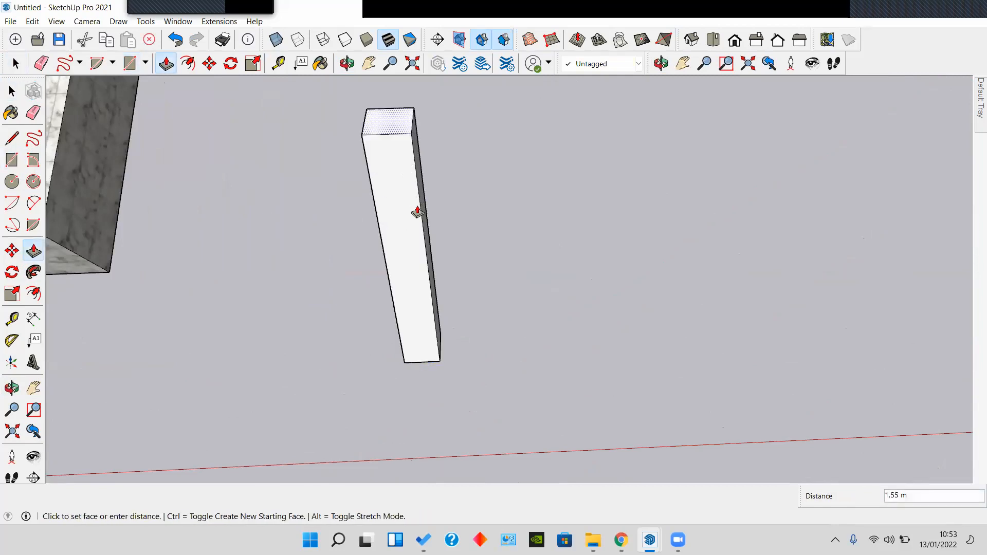
{"action": "left_click", "coordinate": [414, 267]}
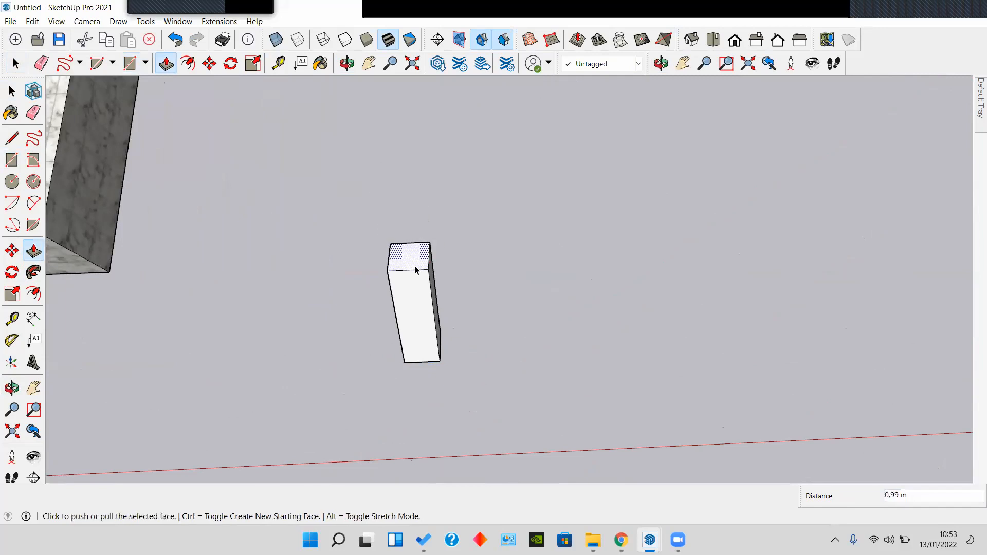
{"action": "key", "text": "space"}
Step: Try drawing a stepped three-segment line down from the front upper edge of the post, near its corner
{"action": "scroll", "coordinate": [419, 288], "scroll_direction": "up", "scroll_amount": 2}
{"action": "scroll", "coordinate": [414, 289], "scroll_direction": "up", "scroll_amount": 3}
{"action": "mouse_move", "coordinate": [415, 289]}
{"action": "middle_mouse_down"}
{"action": "mouse_move", "coordinate": [436, 150]}
{"action": "mouse_move", "coordinate": [426, 233]}
{"action": "mouse_move", "coordinate": [459, 275]}
{"action": "mouse_move", "coordinate": [194, 159]}
{"action": "middle_mouse_up"}
{"action": "scroll", "coordinate": [435, 166], "scroll_direction": "up", "scroll_amount": 2}
{"action": "left_click", "coordinate": [12, 138]}
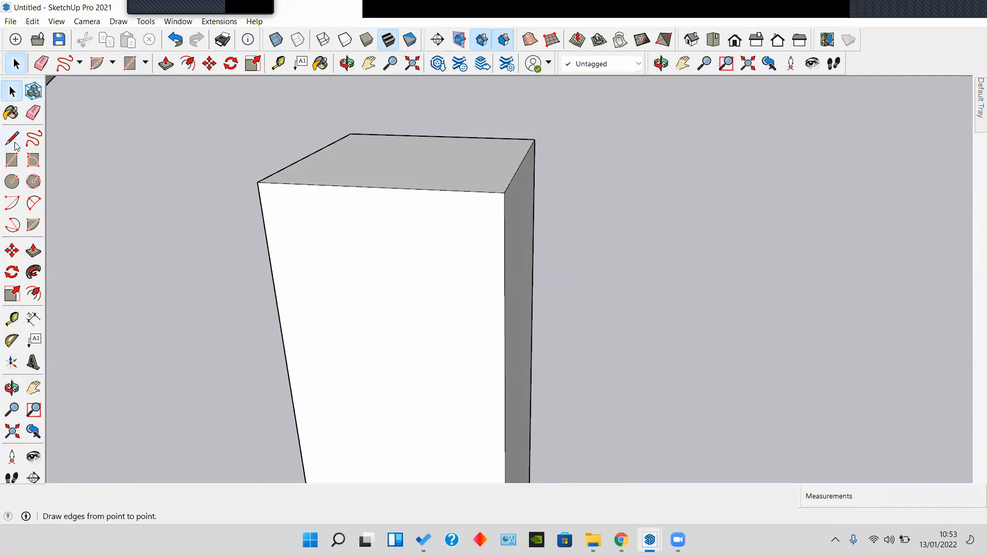
{"action": "left_click", "coordinate": [486, 192]}
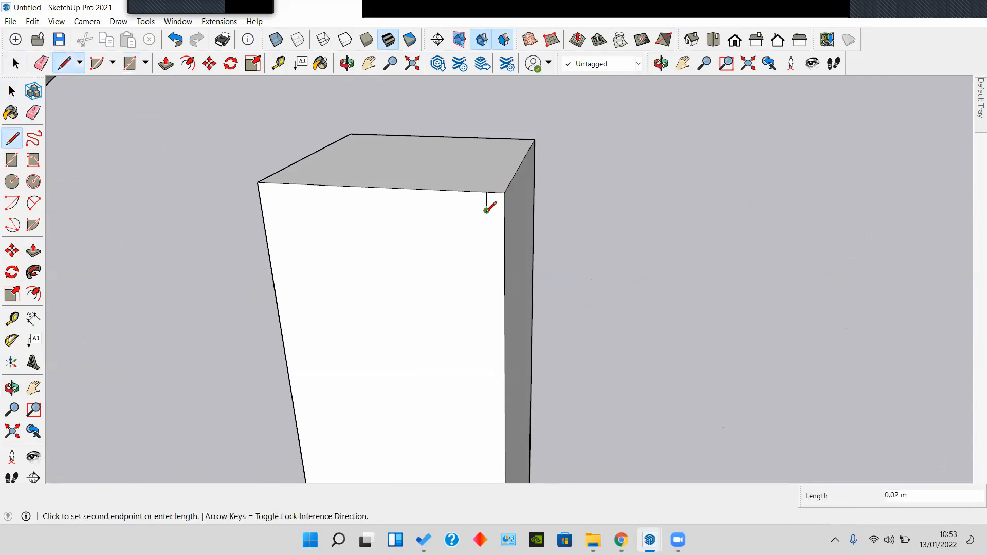
{"action": "scroll", "coordinate": [482, 225], "scroll_direction": "up", "scroll_amount": 2}
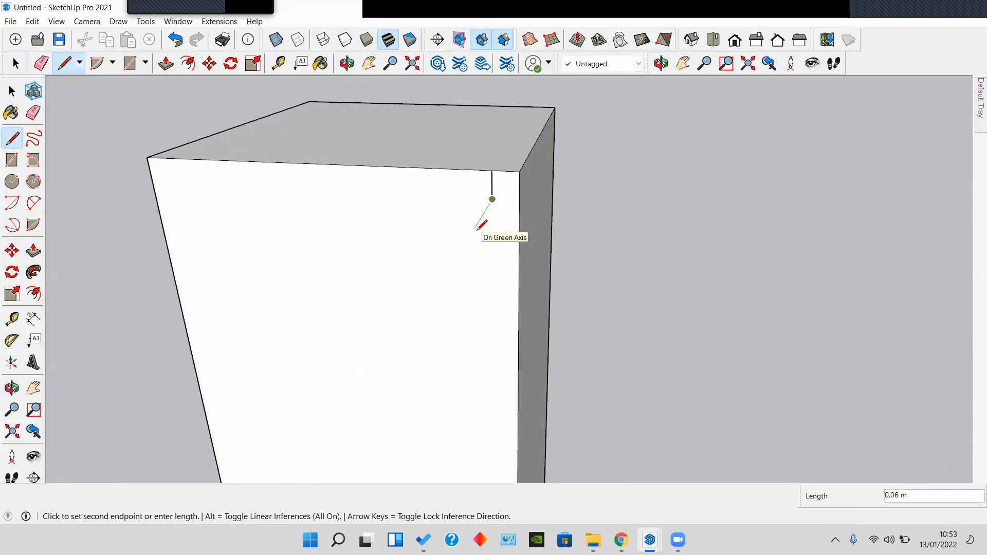
{"action": "left_click", "coordinate": [474, 229]}
{"action": "left_click", "coordinate": [474, 244]}
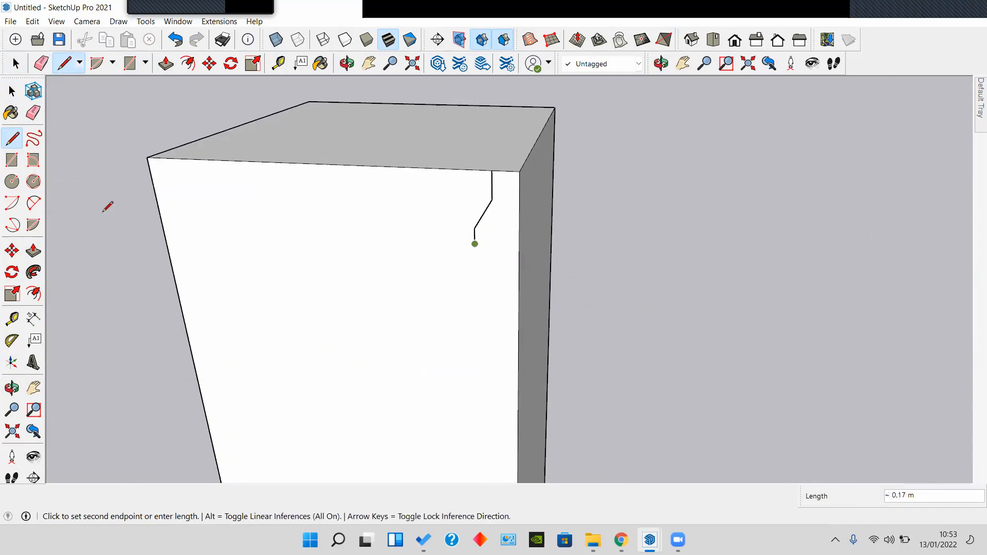
Step: Try to continue the stepped line with an arc starting at its lower end
{"action": "left_click", "coordinate": [17, 205]}
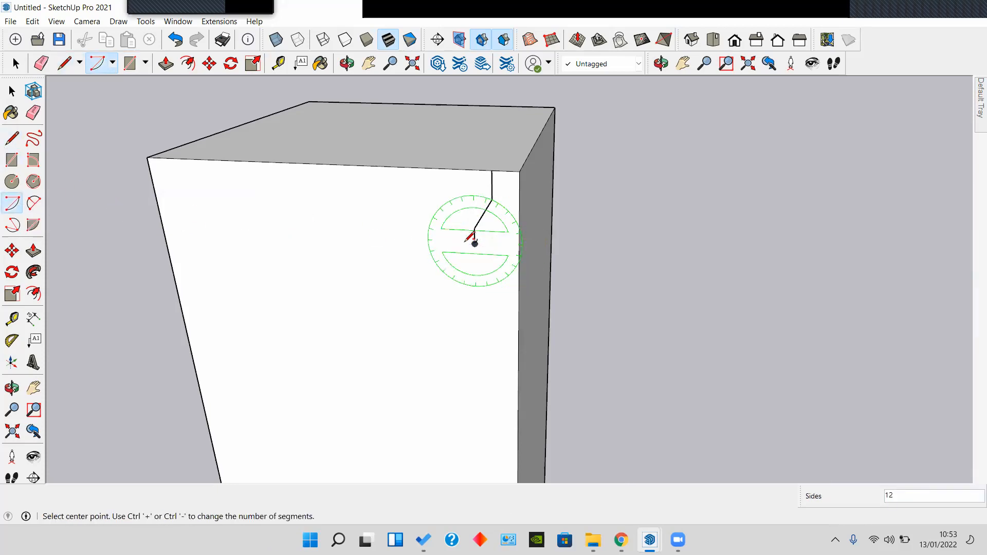
{"action": "left_click", "coordinate": [474, 244]}
{"action": "key", "text": "a"}
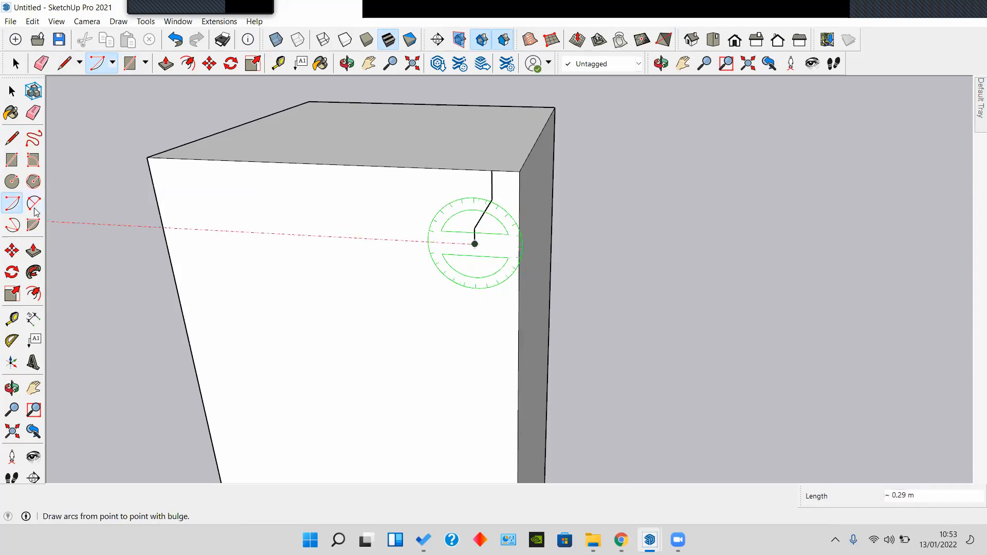
{"action": "left_click", "coordinate": [475, 244]}
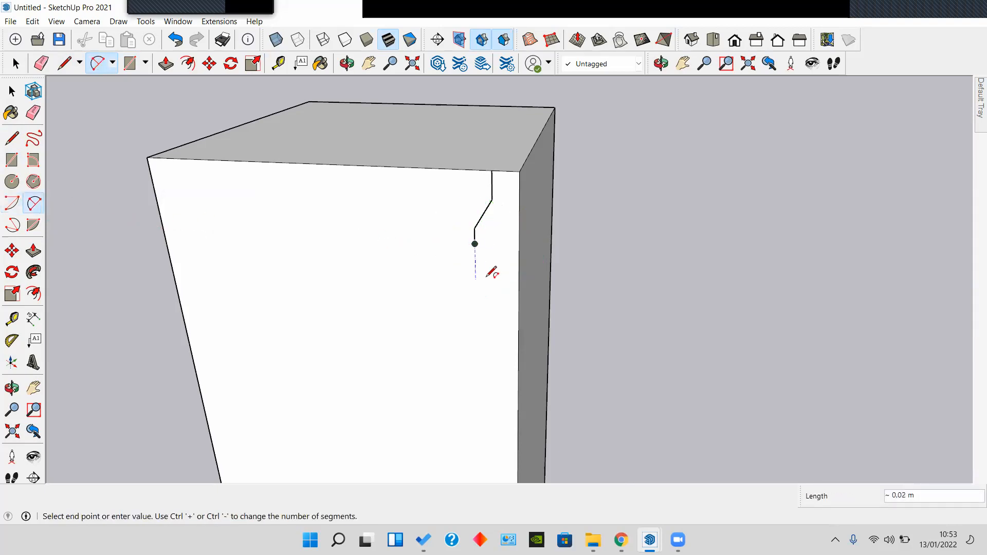
{"action": "left_click", "coordinate": [492, 264]}
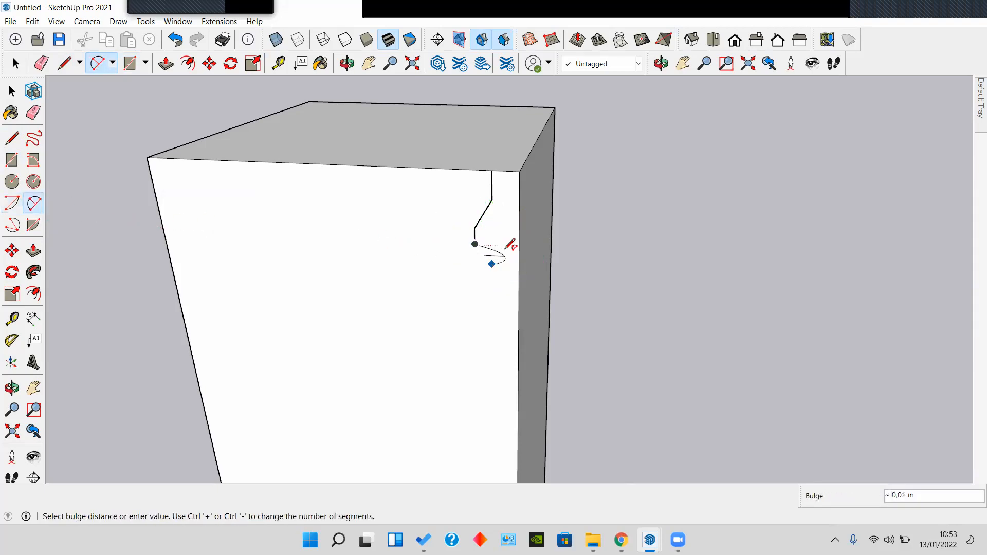
{"action": "key", "text": "o"}
{"action": "left_click_drag", "start_coordinate": [458, 264], "coordinate": [488, 249]}
{"action": "key", "text": "space"}
Step: Draw a stepped line on the post's front face: down from the upper edge near the corner, diagonally inward, and straight down
{"action": "left_click", "coordinate": [12, 138]}
{"action": "middle_click_drag", "start_coordinate": [471, 247], "coordinate": [529, 192]}
{"action": "left_click", "coordinate": [532, 186]}
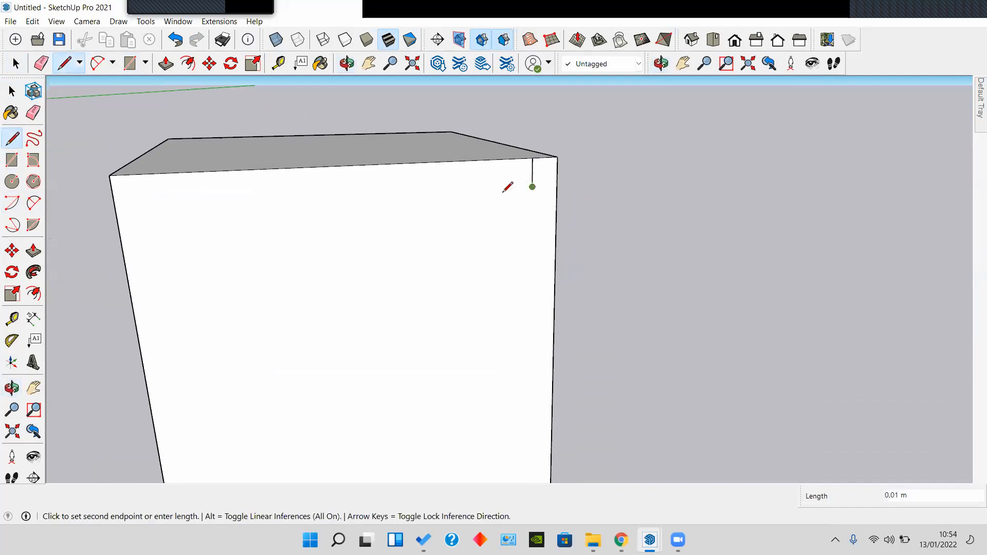
{"action": "left_click", "coordinate": [509, 203]}
{"action": "middle_click_drag", "start_coordinate": [489, 268], "coordinate": [122, 199]}
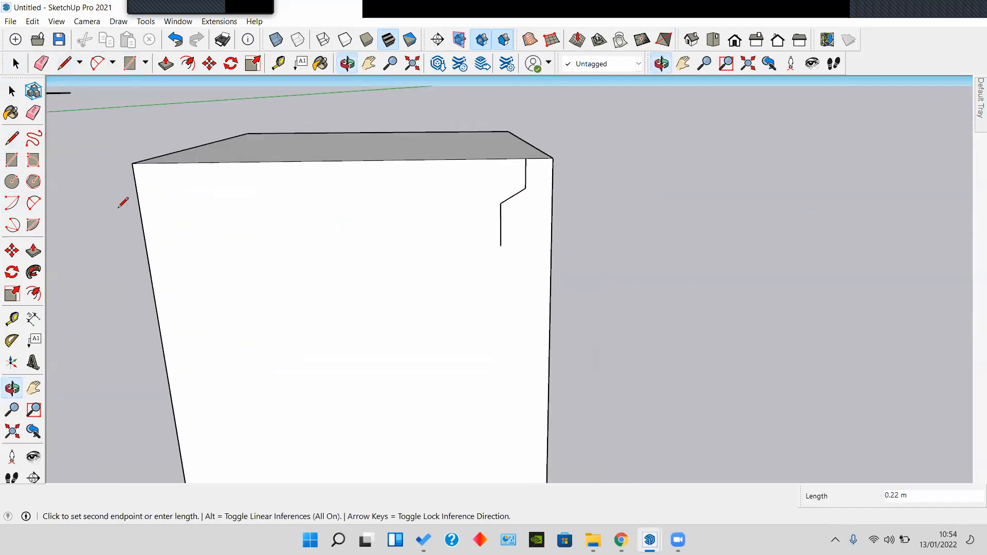
Step: Add a 2 Point Arc below the stepped line, bulging about 0.02 m towards the post's nearest vertical edge
{"action": "left_click", "coordinate": [33, 203]}
{"action": "left_click", "coordinate": [512, 251]}
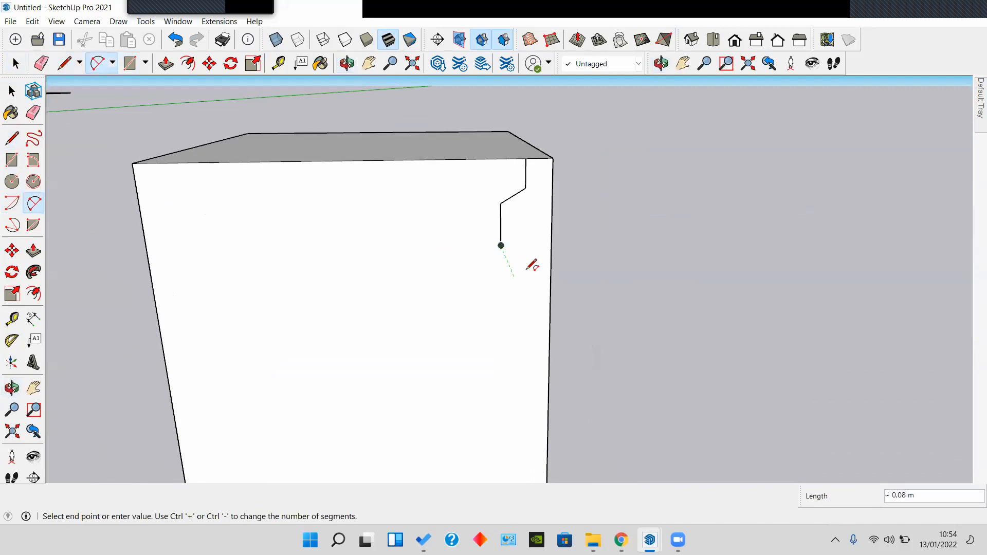
{"action": "left_click", "coordinate": [502, 274]}
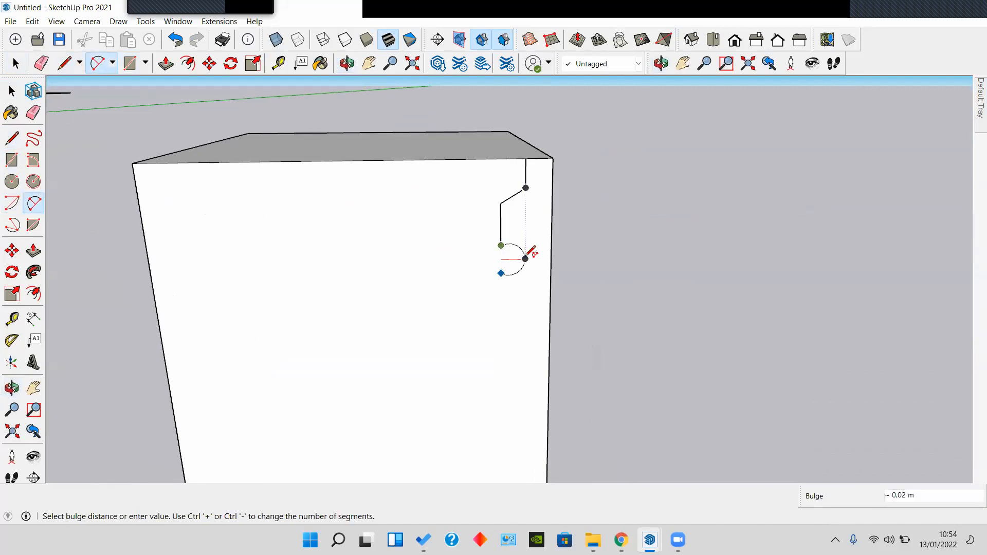
{"action": "left_click", "coordinate": [525, 258]}
{"action": "key", "text": "space"}
Step: Close the moulding profile below the arc with a short vertical line and a horizontal line to the post's nearest vertical edge
{"action": "middle_click_drag", "start_coordinate": [511, 298], "coordinate": [493, 230], "text": "shift"}
{"action": "key", "text": "l"}
{"action": "left_click", "coordinate": [483, 205]}
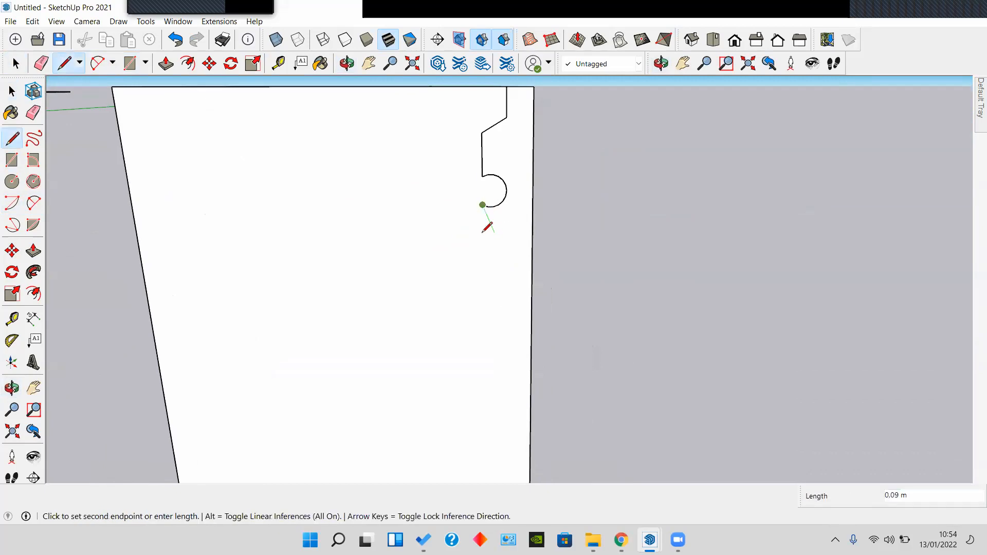
{"action": "left_click", "coordinate": [483, 232]}
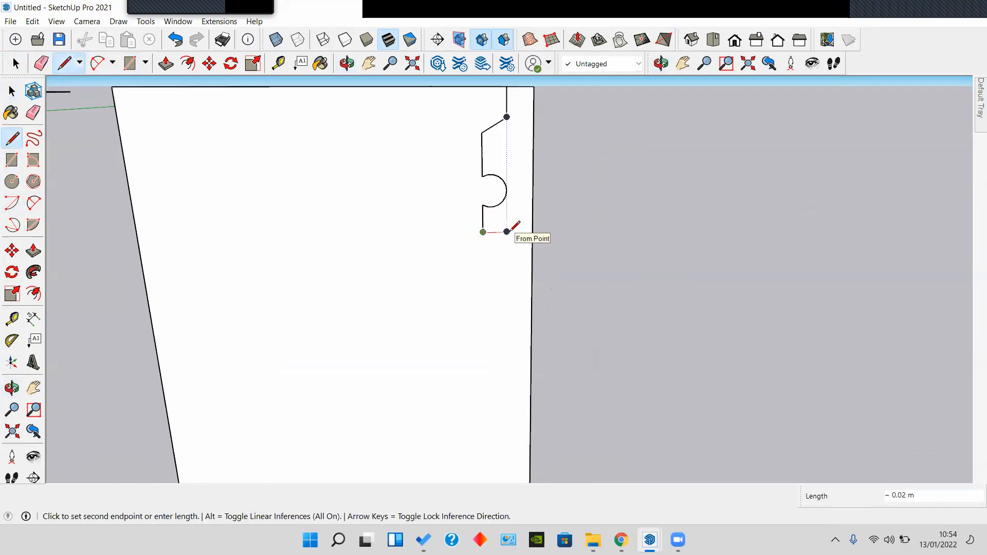
{"action": "left_click", "coordinate": [533, 232]}
{"action": "key", "text": "space"}
Step: Sweep the moulding profile around the post's top face with Follow Me and inspect the resulting cap
{"action": "middle_click_drag", "start_coordinate": [532, 226], "coordinate": [486, 264]}
{"action": "scroll", "coordinate": [488, 267], "scroll_direction": "up", "scroll_amount": 2}
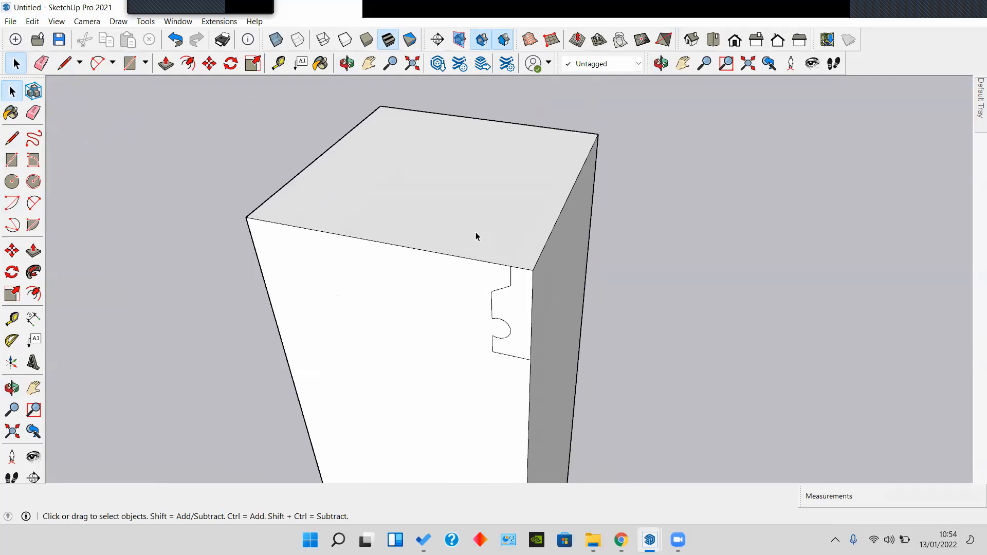
{"action": "left_click", "coordinate": [474, 193]}
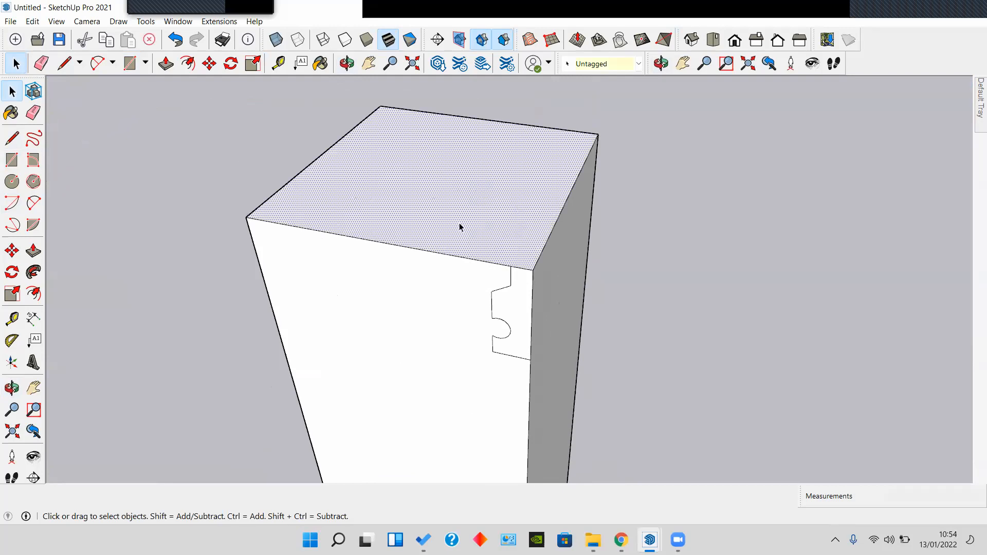
{"action": "scroll", "coordinate": [503, 198], "scroll_direction": "down", "scroll_amount": 2}
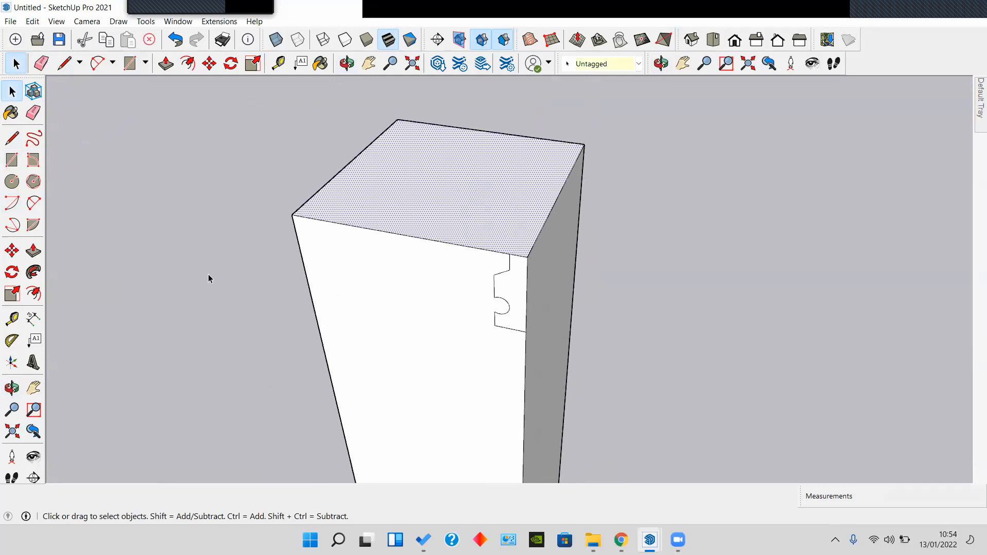
{"action": "left_click", "coordinate": [33, 272]}
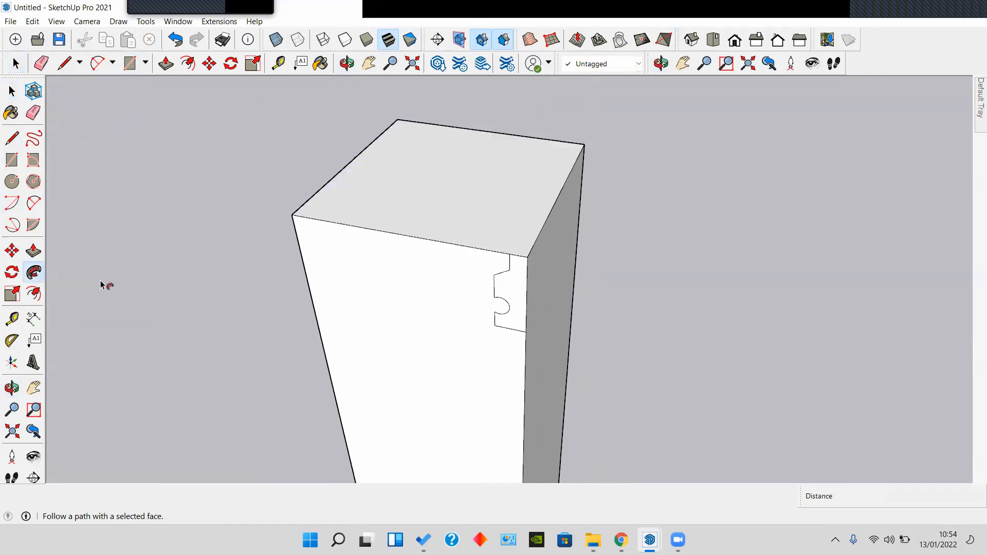
{"action": "left_click", "coordinate": [515, 294]}
{"action": "middle_click_drag", "start_coordinate": [516, 283], "coordinate": [568, 297]}
{"action": "scroll", "coordinate": [440, 249], "scroll_direction": "up", "scroll_amount": 3}
{"action": "scroll", "coordinate": [564, 315], "scroll_direction": "down", "scroll_amount": 4}
{"action": "scroll", "coordinate": [555, 267], "scroll_direction": "up", "scroll_amount": 3}
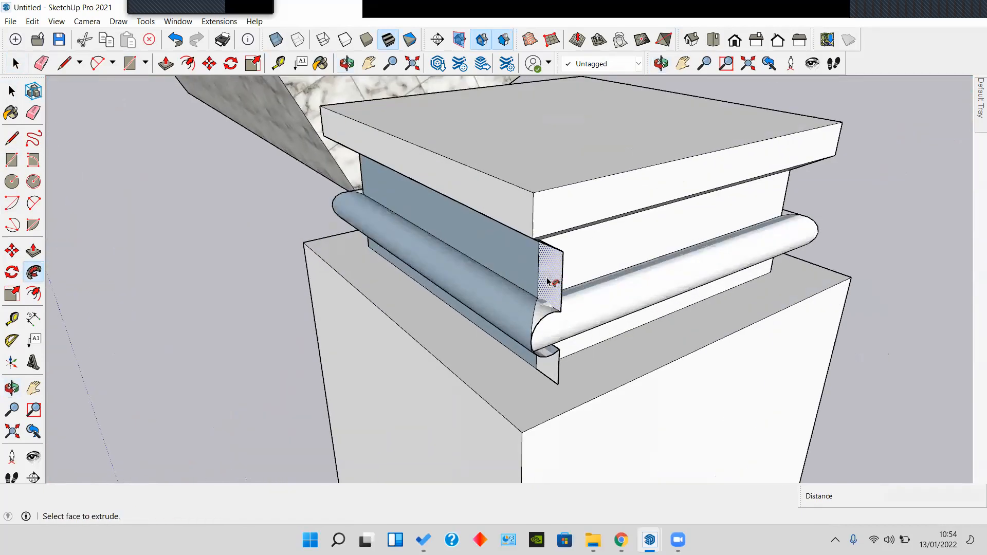
{"action": "scroll", "coordinate": [546, 267], "scroll_direction": "up", "scroll_amount": 3}
{"action": "middle_click_drag", "start_coordinate": [547, 260], "coordinate": [641, 273]}
{"action": "scroll", "coordinate": [528, 188], "scroll_direction": "down", "scroll_amount": 3}
Step: Undo the Follow Me sweep and the profile lines on the post's front face
{"action": "key", "text": "ctrl+z"}
{"action": "scroll", "coordinate": [597, 279], "scroll_direction": "up", "scroll_amount": 3}
{"action": "middle_click_drag", "start_coordinate": [559, 291], "coordinate": [478, 265]}
{"action": "scroll", "coordinate": [463, 298], "scroll_direction": "down", "scroll_amount": 4}
{"action": "key", "text": "ctrl+z"}
{"action": "key", "text": "ctrl+z"}
{"action": "key", "text": "ctrl+z"}
Step: Draw a stepped line on the front face: down from the upper edge near the corner, diagonally inward about 0.01 m, and straight down
{"action": "left_click", "coordinate": [12, 180]}
{"action": "left_click", "coordinate": [17, 142]}
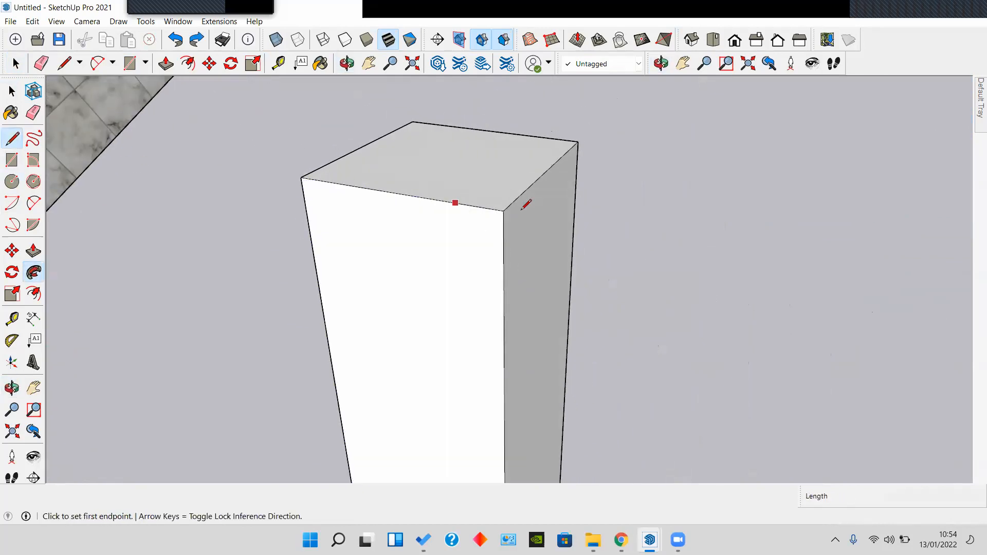
{"action": "scroll", "coordinate": [524, 206], "scroll_direction": "up", "scroll_amount": 2}
{"action": "left_click", "coordinate": [490, 209]}
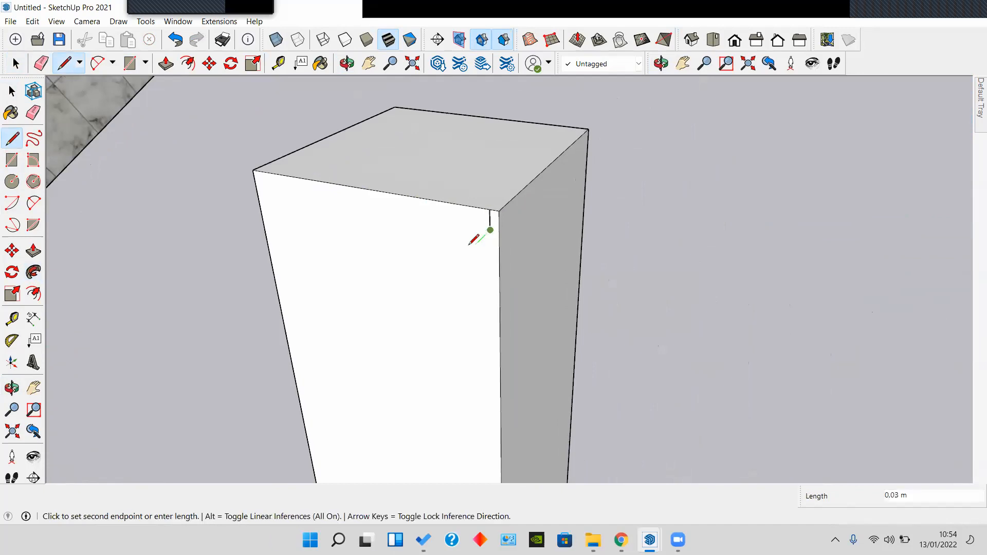
{"action": "middle_click_drag", "start_coordinate": [478, 257], "coordinate": [529, 207]}
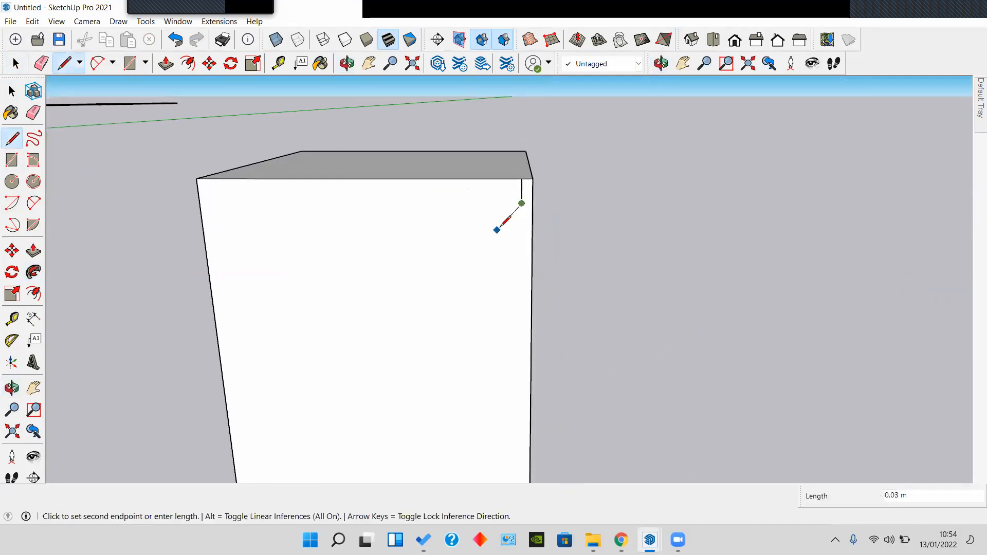
{"action": "scroll", "coordinate": [508, 219], "scroll_direction": "up", "scroll_amount": 2}
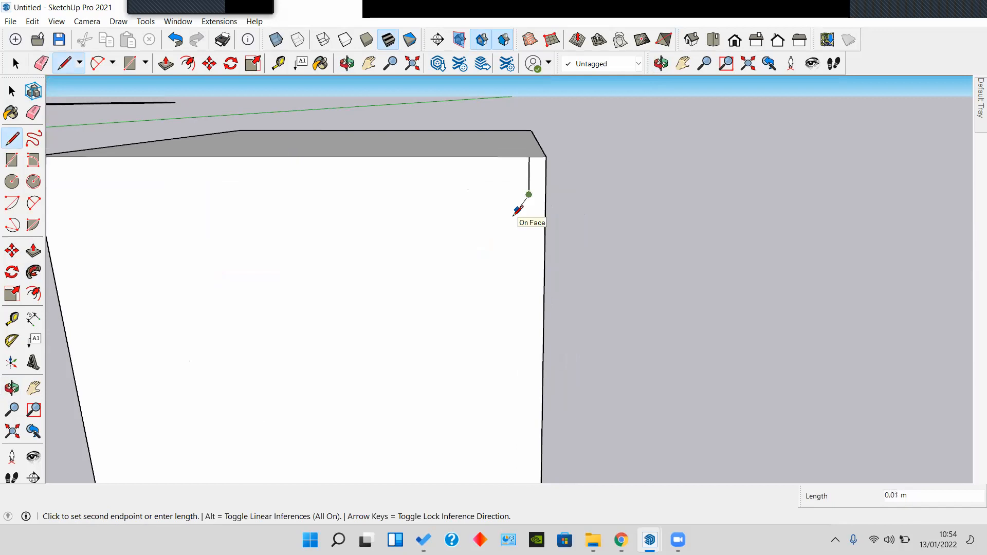
{"action": "left_click", "coordinate": [517, 247]}
Step: Try a 2 Point Arc at the lower end of the stepped line, bulging about 0.01 m, and undo it
{"action": "left_click", "coordinate": [34, 203]}
{"action": "left_click", "coordinate": [517, 247]}
{"action": "left_click", "coordinate": [499, 268]}
{"action": "left_click", "coordinate": [500, 269]}
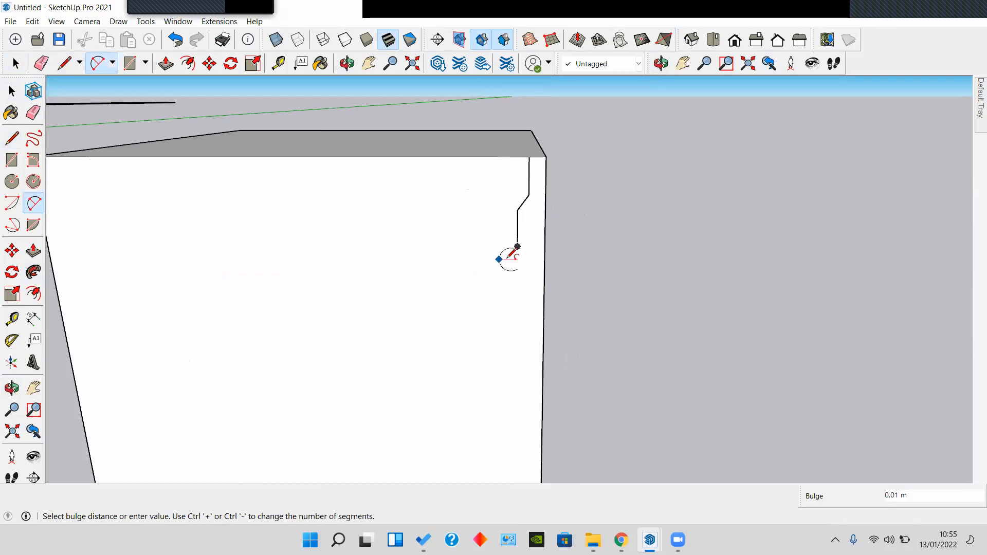
{"action": "left_click", "coordinate": [508, 256]}
{"action": "scroll", "coordinate": [516, 271], "scroll_direction": "up", "scroll_amount": 2}
{"action": "key", "text": "ctrl+z"}
Step: Draw two connected arcs forming an S-curve from the lower end of the stepped line, heading away from the nearest vertical edge
{"action": "scroll", "coordinate": [520, 230], "scroll_direction": "up", "scroll_amount": 2}
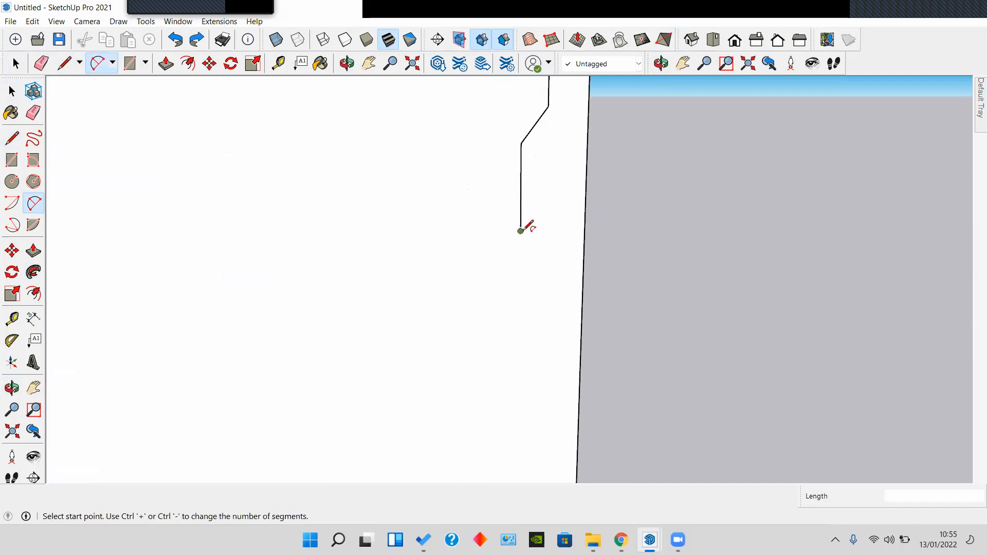
{"action": "left_click", "coordinate": [520, 231]}
{"action": "left_click", "coordinate": [483, 253]}
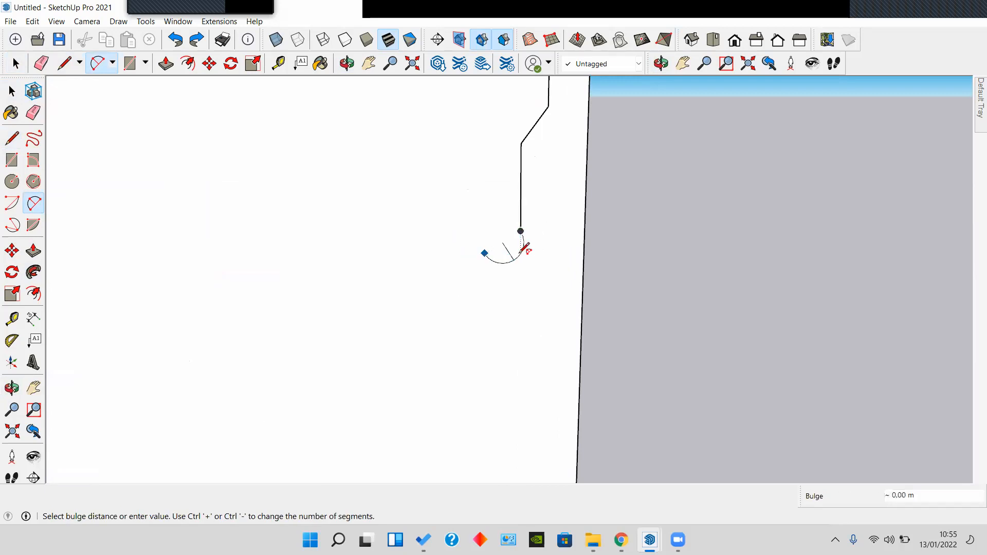
{"action": "left_click", "coordinate": [521, 244]}
{"action": "left_click", "coordinate": [484, 253]}
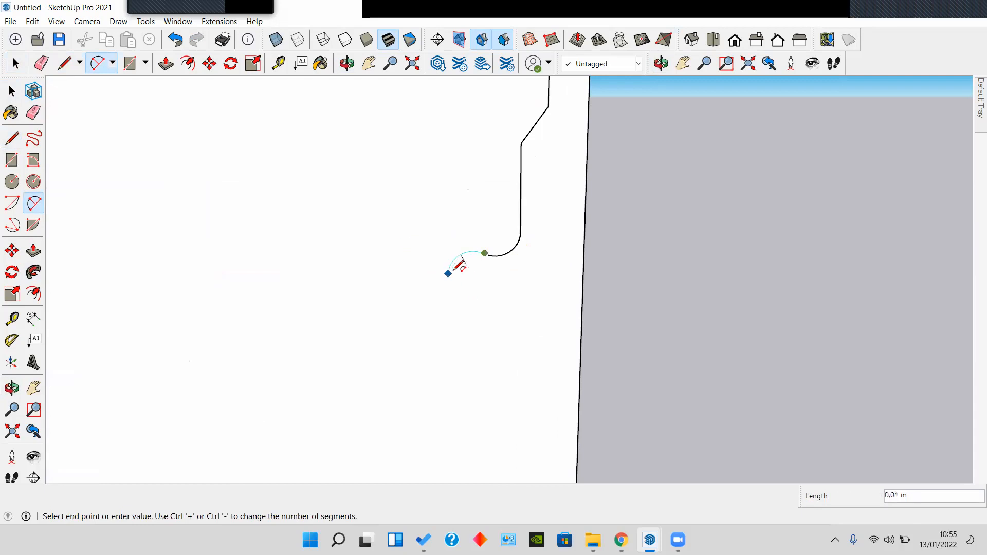
{"action": "middle_click_drag", "start_coordinate": [460, 264], "coordinate": [465, 211]}
{"action": "left_click", "coordinate": [467, 209]}
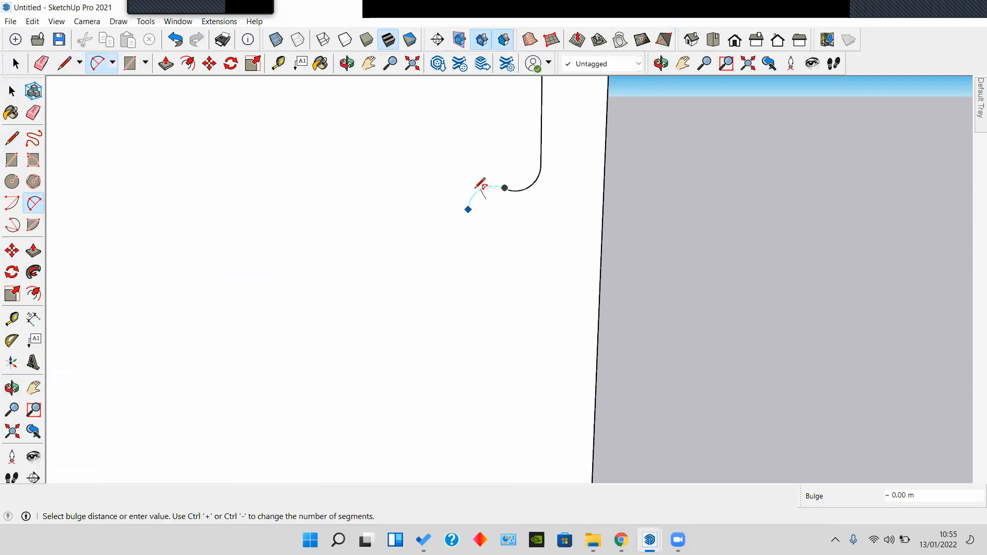
{"action": "left_click", "coordinate": [478, 188]}
Step: Close the profile with a large downward-bulging arc from the S-curve's end to the post's vertical edge
{"action": "key", "text": "space"}
{"action": "left_click", "coordinate": [33, 203]}
{"action": "left_click", "coordinate": [468, 209]}
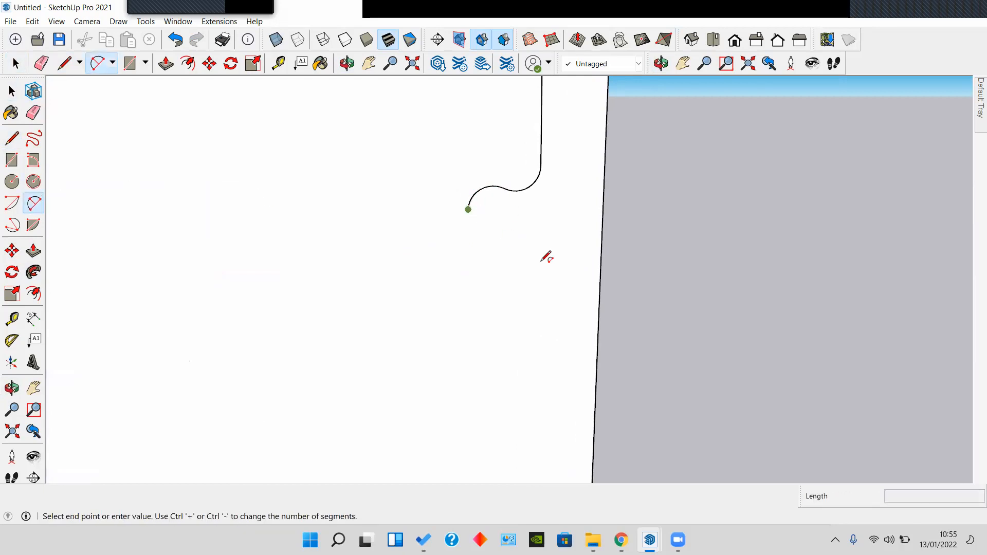
{"action": "left_click", "coordinate": [586, 253]}
{"action": "left_click", "coordinate": [496, 278]}
{"action": "key", "text": "space"}
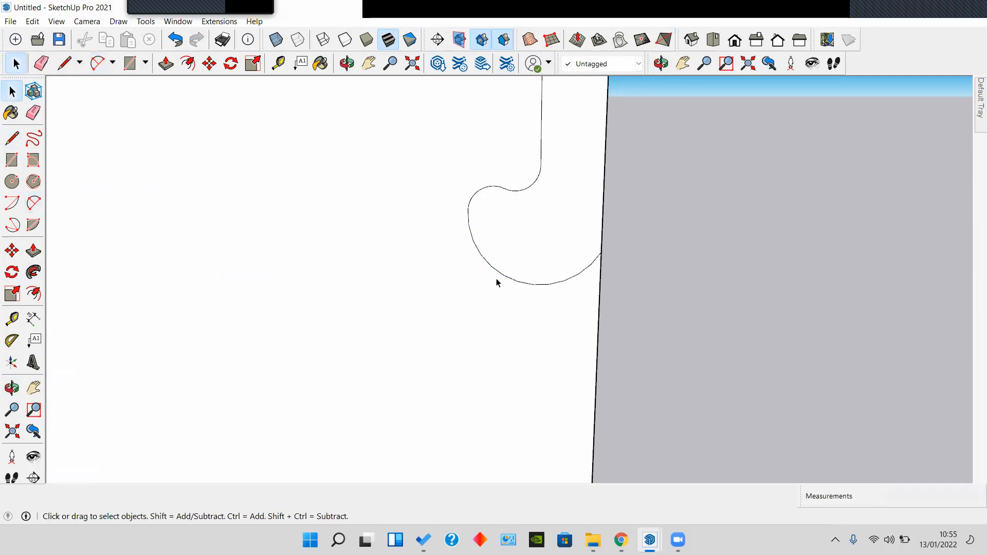
Step: Try using Follow Me on the curved profile face, and undo the profile's arcs
{"action": "scroll", "coordinate": [495, 278], "scroll_direction": "down", "scroll_amount": 3}
{"action": "left_click", "coordinate": [515, 253]}
{"action": "middle_click_drag", "start_coordinate": [500, 260], "coordinate": [325, 246]}
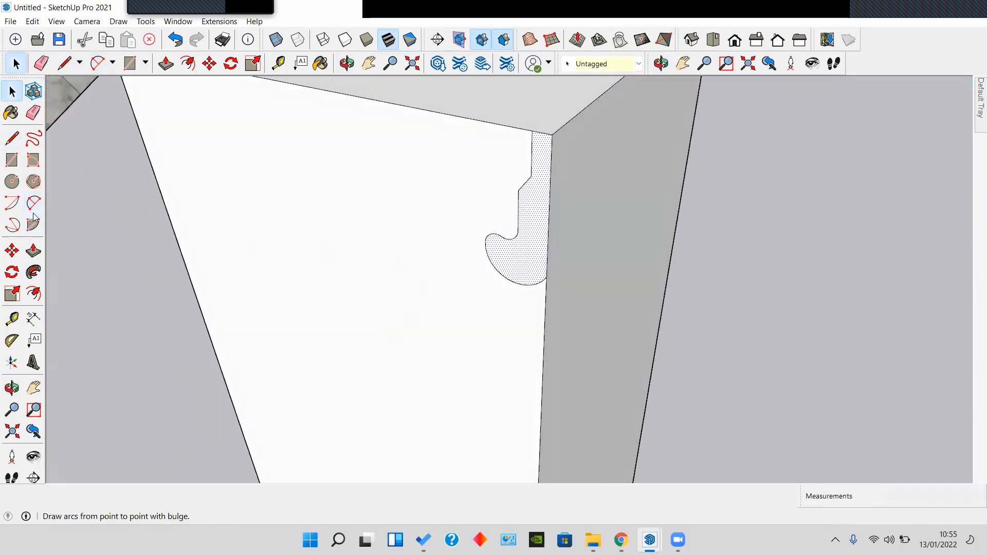
{"action": "left_click", "coordinate": [33, 271]}
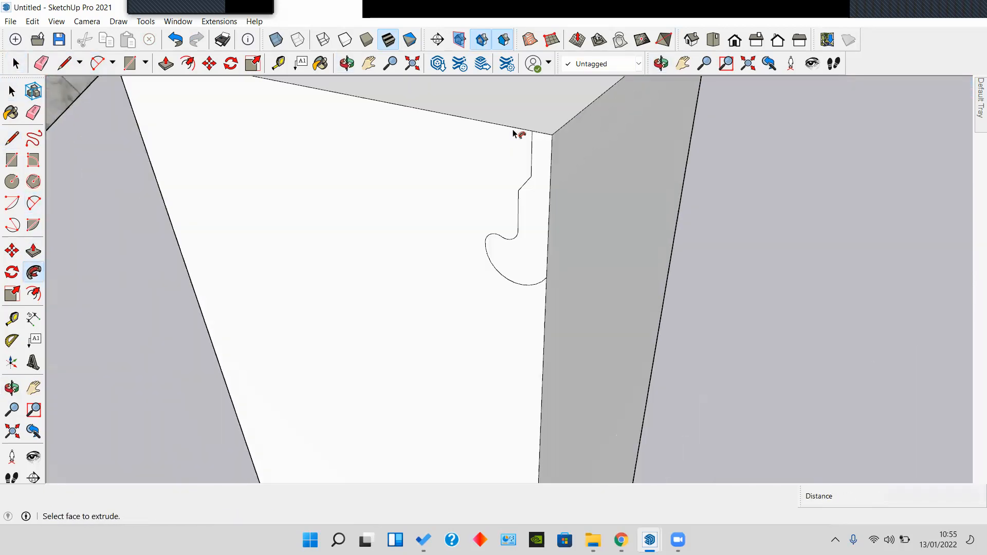
{"action": "middle_click_drag", "start_coordinate": [557, 228], "coordinate": [513, 259]}
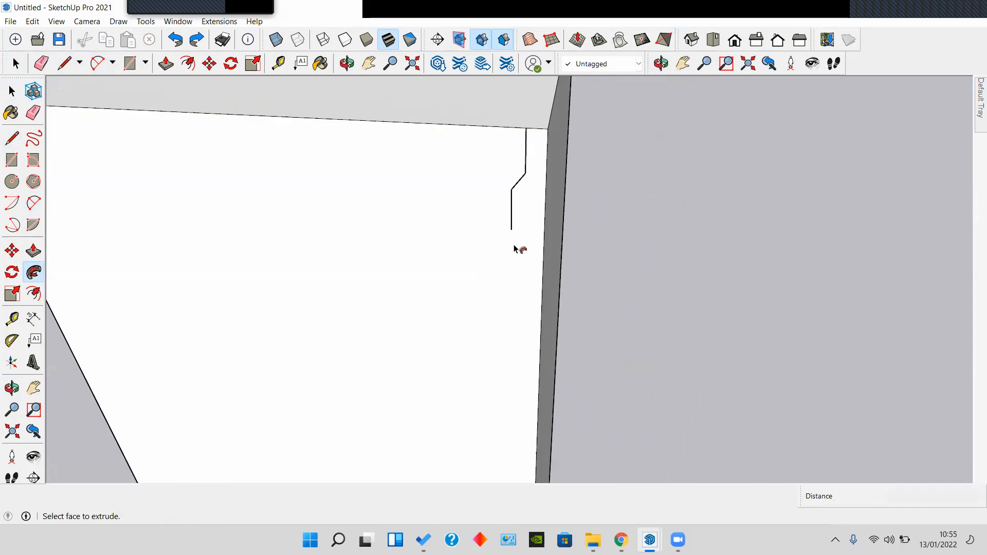
Step: Close the profile below the stepped line with straight segments: across towards the vertical edge, down, and across to the edge
{"action": "key", "text": "l"}
{"action": "scroll", "coordinate": [514, 246], "scroll_direction": "up", "scroll_amount": 2}
{"action": "mouse_move", "coordinate": [516, 219]}
{"action": "middle_mouse_down"}
{"action": "mouse_move", "coordinate": [533, 183]}
{"action": "mouse_move", "coordinate": [619, 190]}
{"action": "mouse_move", "coordinate": [755, 106]}
{"action": "mouse_move", "coordinate": [512, 235]}
{"action": "middle_mouse_up"}
{"action": "left_click", "coordinate": [494, 244]}
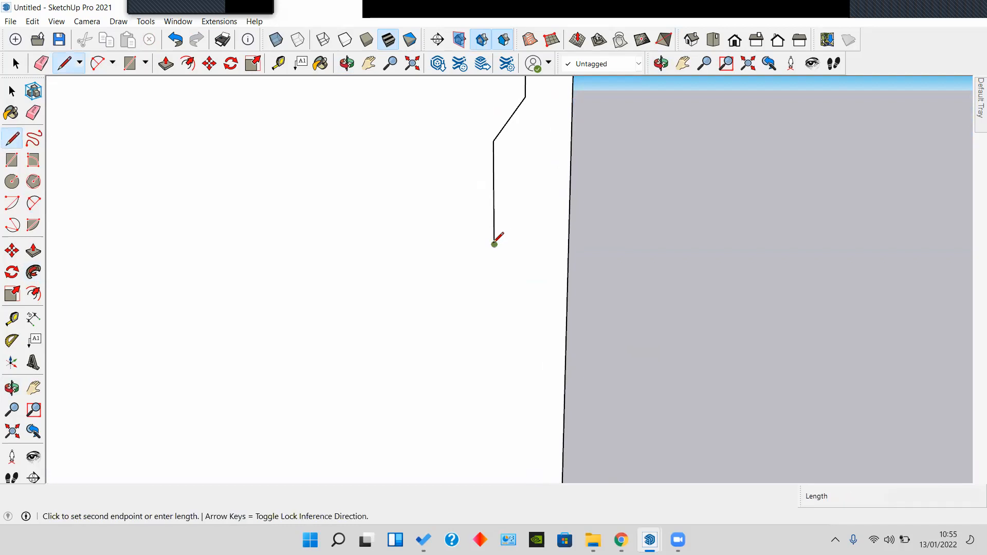
{"action": "scroll", "coordinate": [529, 237], "scroll_direction": "up", "scroll_amount": 2}
{"action": "left_click", "coordinate": [555, 243]}
{"action": "left_click", "coordinate": [554, 315]}
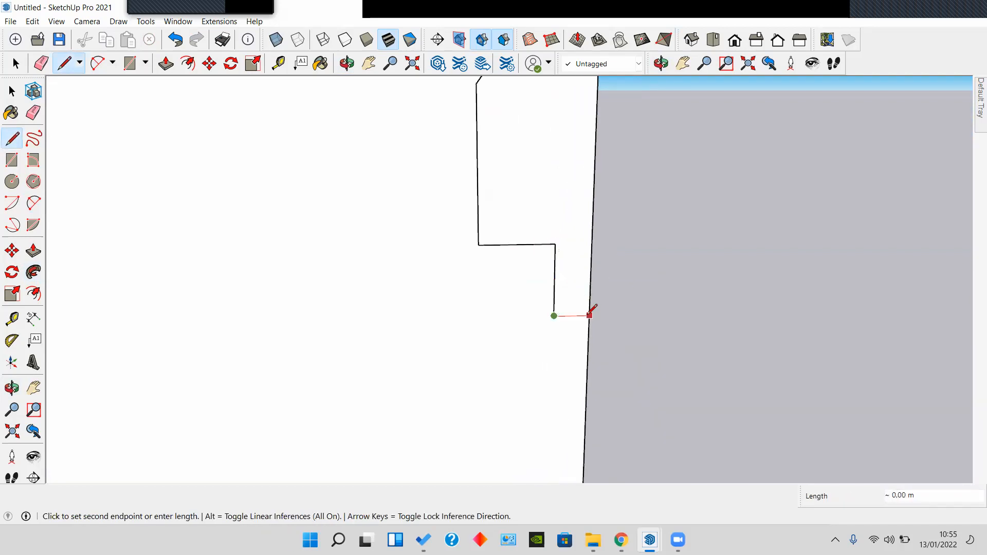
{"action": "left_click", "coordinate": [591, 314]}
{"action": "key", "text": "space"}
Step: Try Follow Me with the profile face preselected and the post's top face as the face to extrude, and undo it
{"action": "middle_click_drag", "start_coordinate": [579, 317], "coordinate": [71, 287]}
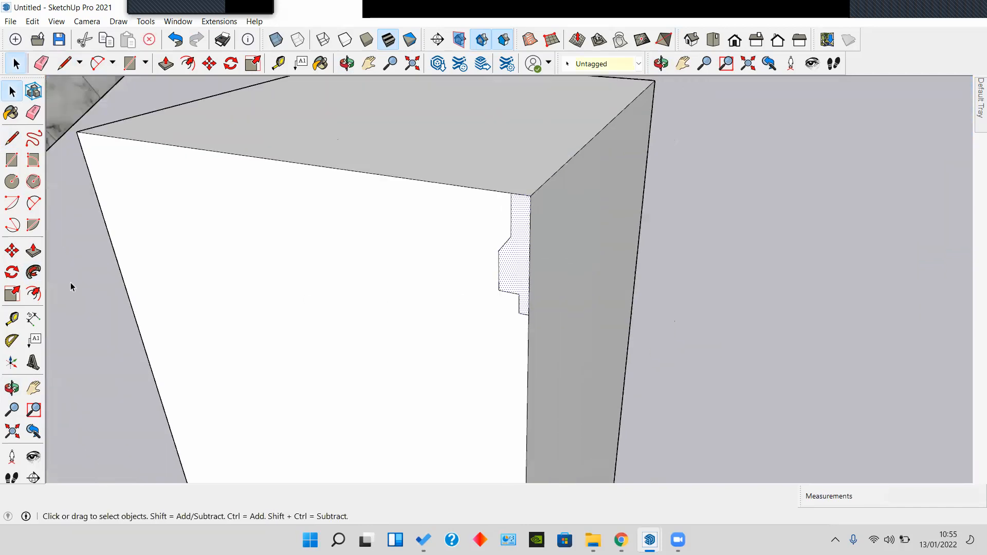
{"action": "left_click", "coordinate": [33, 272]}
{"action": "left_click", "coordinate": [411, 165]}
{"action": "key", "text": "ctrl+z"}
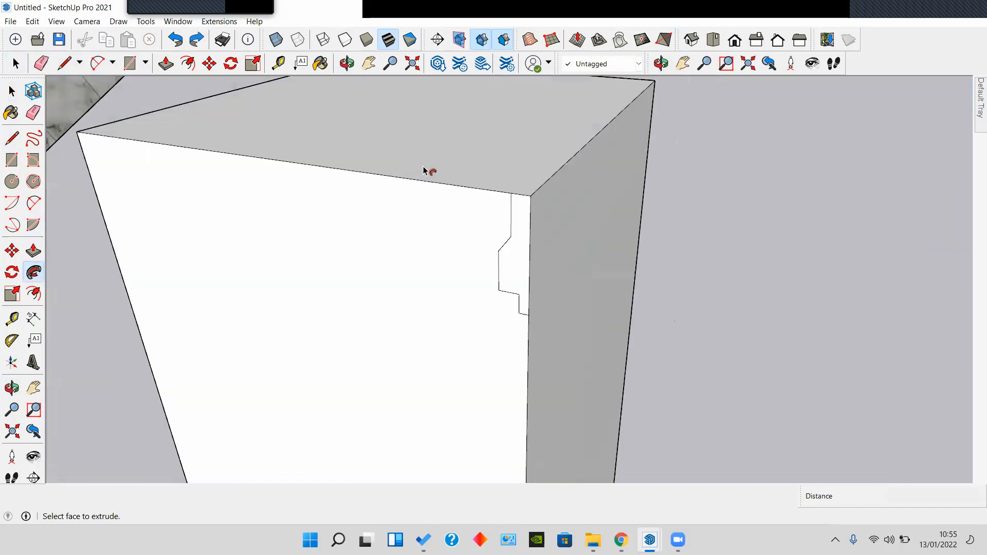
Step: Sweep the stepped profile around the post's top face with Follow Me and check the moulding's corner
{"action": "key", "text": "space"}
{"action": "left_click", "coordinate": [468, 167]}
{"action": "left_click", "coordinate": [34, 272]}
{"action": "left_click", "coordinate": [522, 275]}
{"action": "scroll", "coordinate": [528, 276], "scroll_direction": "down", "scroll_amount": 4}
{"action": "middle_click_drag", "start_coordinate": [528, 275], "coordinate": [600, 216]}
{"action": "scroll", "coordinate": [397, 282], "scroll_direction": "up", "scroll_amount": 3}
{"action": "scroll", "coordinate": [476, 258], "scroll_direction": "down", "scroll_amount": 4}
{"action": "scroll", "coordinate": [578, 292], "scroll_direction": "up", "scroll_amount": 4}
{"action": "scroll", "coordinate": [578, 292], "scroll_direction": "up", "scroll_amount": 2}
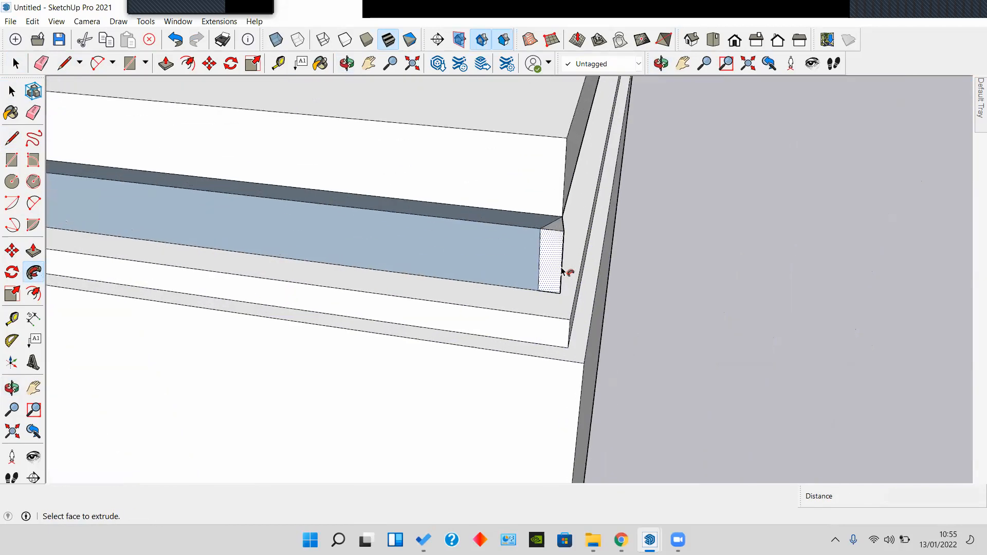
Step: Erase the leftover profile face and its stray edges at the moulding's corner
{"action": "key", "text": "e"}
{"action": "mouse_move", "coordinate": [564, 257]}
{"action": "middle_mouse_down"}
{"action": "mouse_move", "coordinate": [586, 222]}
{"action": "mouse_move", "coordinate": [562, 262]}
{"action": "mouse_move", "coordinate": [575, 251]}
{"action": "middle_mouse_up"}
{"action": "left_click", "coordinate": [567, 229]}
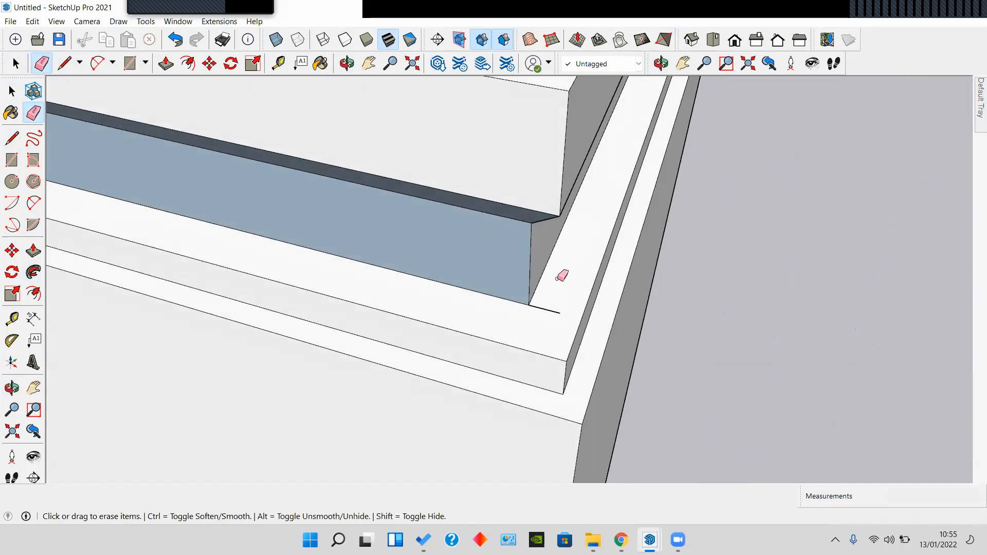
{"action": "middle_click_drag", "start_coordinate": [548, 316], "coordinate": [418, 146]}
{"action": "mouse_move", "coordinate": [805, 214]}
{"action": "left_mouse_down"}
{"action": "mouse_move", "coordinate": [696, 236]}
{"action": "mouse_move", "coordinate": [372, 247]}
{"action": "left_mouse_up"}
{"action": "key", "text": "e"}
Step: Reverse the blue-tinted vertical face of the moulding's recessed band
{"action": "mouse_move", "coordinate": [408, 271]}
{"action": "middle_mouse_down"}
{"action": "mouse_move", "coordinate": [571, 225]}
{"action": "mouse_move", "coordinate": [452, 224]}
{"action": "mouse_move", "coordinate": [470, 149]}
{"action": "mouse_move", "coordinate": [449, 236]}
{"action": "middle_mouse_up"}
{"action": "scroll", "coordinate": [499, 218], "scroll_direction": "up", "scroll_amount": 2}
{"action": "key", "text": "space"}
{"action": "scroll", "coordinate": [499, 218], "scroll_direction": "up", "scroll_amount": 2}
{"action": "scroll", "coordinate": [499, 218], "scroll_direction": "down", "scroll_amount": 2}
{"action": "left_click", "coordinate": [514, 218]}
{"action": "scroll", "coordinate": [450, 236], "scroll_direction": "up", "scroll_amount": 1}
{"action": "scroll", "coordinate": [553, 218], "scroll_direction": "down", "scroll_amount": 2}
{"action": "middle_click_drag", "start_coordinate": [636, 209], "coordinate": [470, 239]}
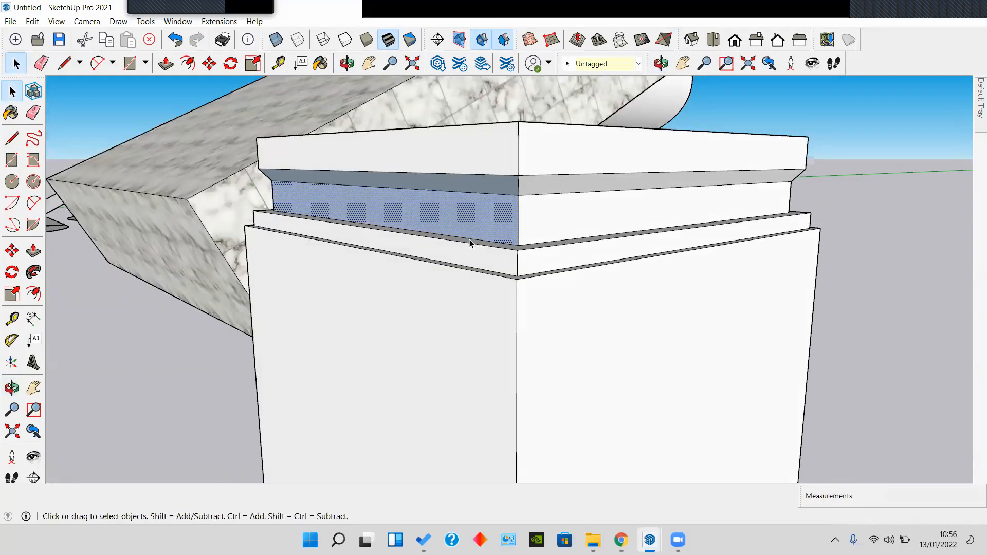
{"action": "right_click", "coordinate": [447, 215]}
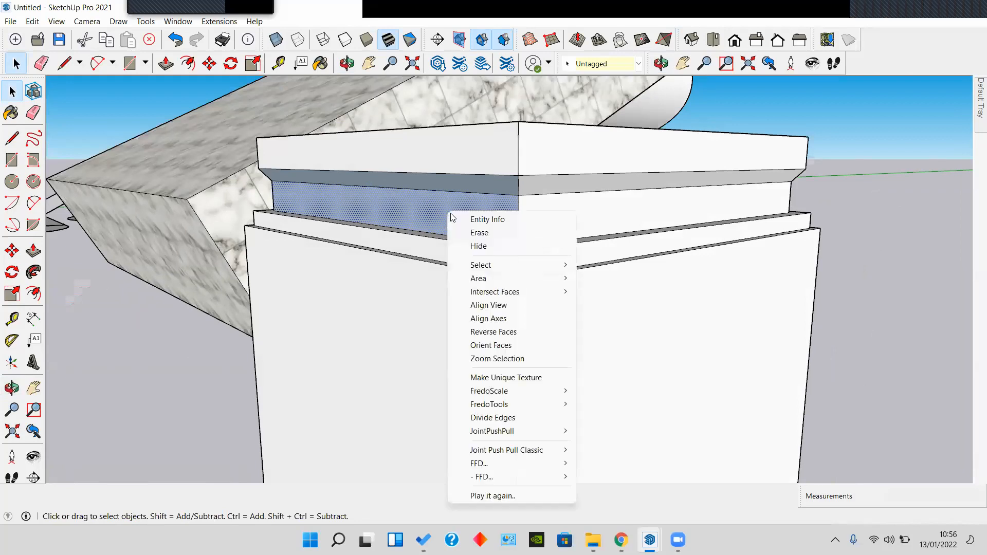
{"action": "left_click", "coordinate": [518, 332]}
Step: Reverse the blue-tinted sloped face beneath the post's top slab
{"action": "middle_click_drag", "start_coordinate": [501, 324], "coordinate": [507, 161]}
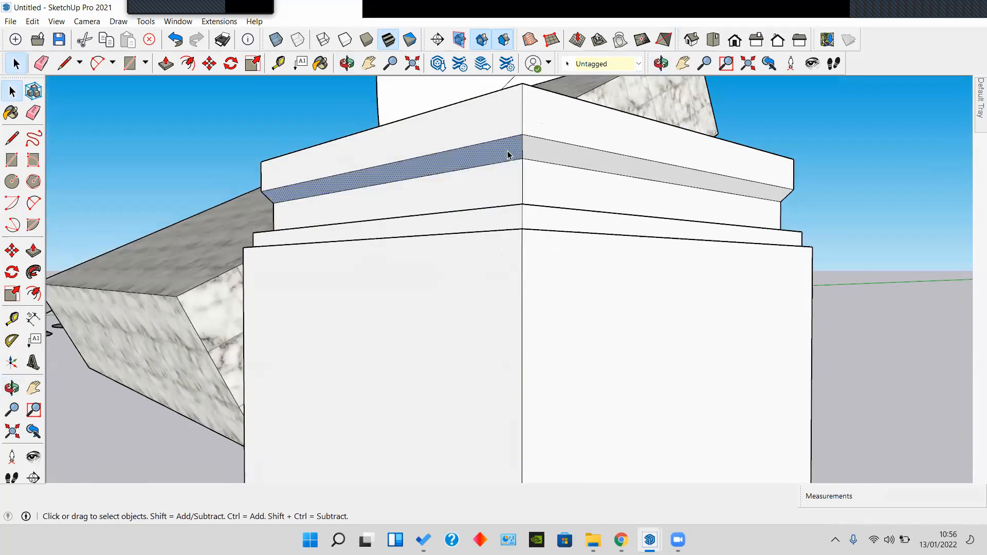
{"action": "right_click", "coordinate": [507, 154]}
{"action": "left_click", "coordinate": [561, 273]}
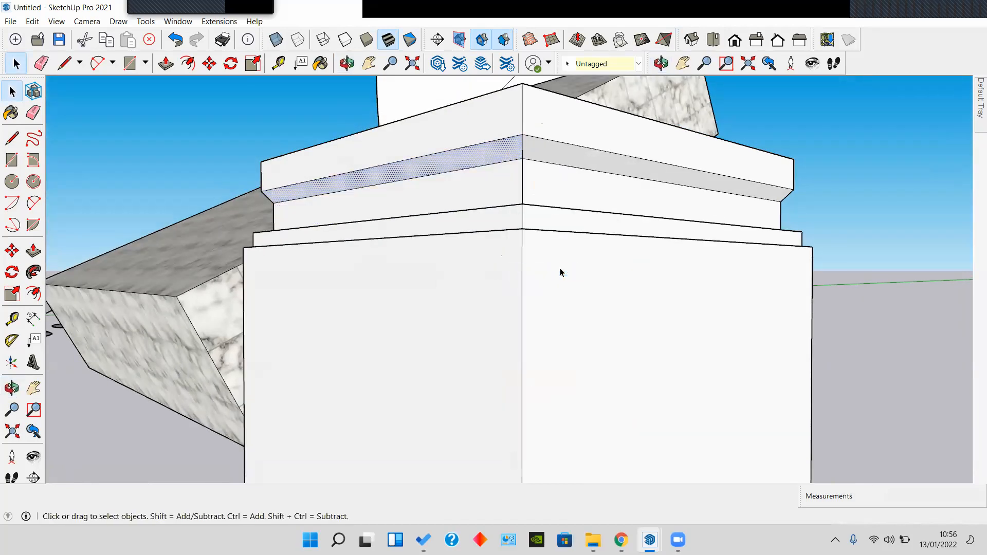
{"action": "scroll", "coordinate": [503, 200], "scroll_direction": "up", "scroll_amount": 2}
{"action": "middle_click_drag", "start_coordinate": [503, 200], "coordinate": [495, 243]}
{"action": "scroll", "coordinate": [496, 243], "scroll_direction": "down", "scroll_amount": 4}
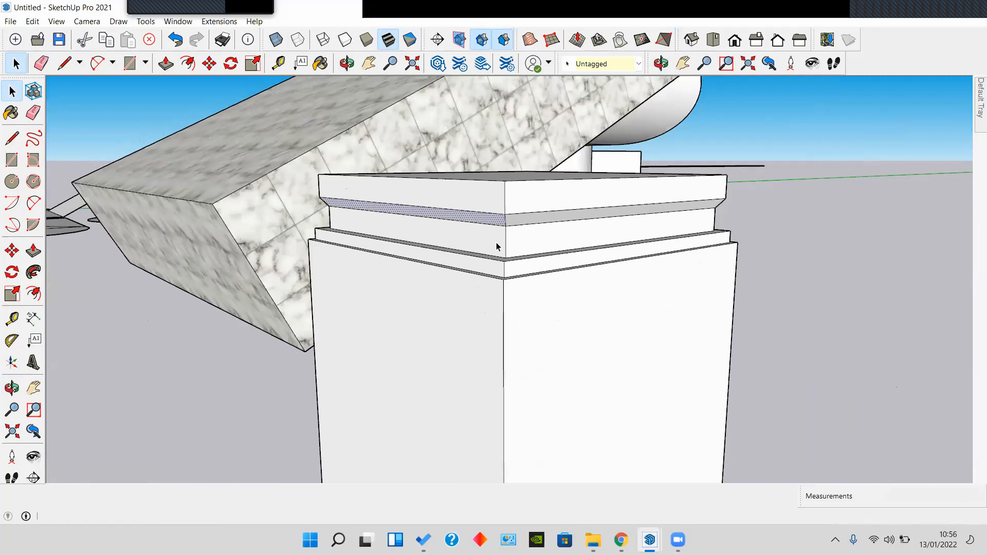
Step: Deselect the sloped face and inspect the whole post with its moulded cap from above
{"action": "scroll", "coordinate": [496, 242], "scroll_direction": "down", "scroll_amount": 4}
{"action": "middle_click_drag", "start_coordinate": [500, 282], "coordinate": [704, 337]}
{"action": "scroll", "coordinate": [704, 337], "scroll_direction": "down", "scroll_amount": 3}
{"action": "middle_click_drag", "start_coordinate": [609, 286], "coordinate": [548, 409]}
{"action": "left_click", "coordinate": [665, 353]}
{"action": "scroll", "coordinate": [641, 342], "scroll_direction": "down", "scroll_amount": 4}
{"action": "scroll", "coordinate": [595, 366], "scroll_direction": "up", "scroll_amount": 3}
{"action": "scroll", "coordinate": [595, 360], "scroll_direction": "up", "scroll_amount": 2}
{"action": "scroll", "coordinate": [595, 358], "scroll_direction": "down", "scroll_amount": 2}
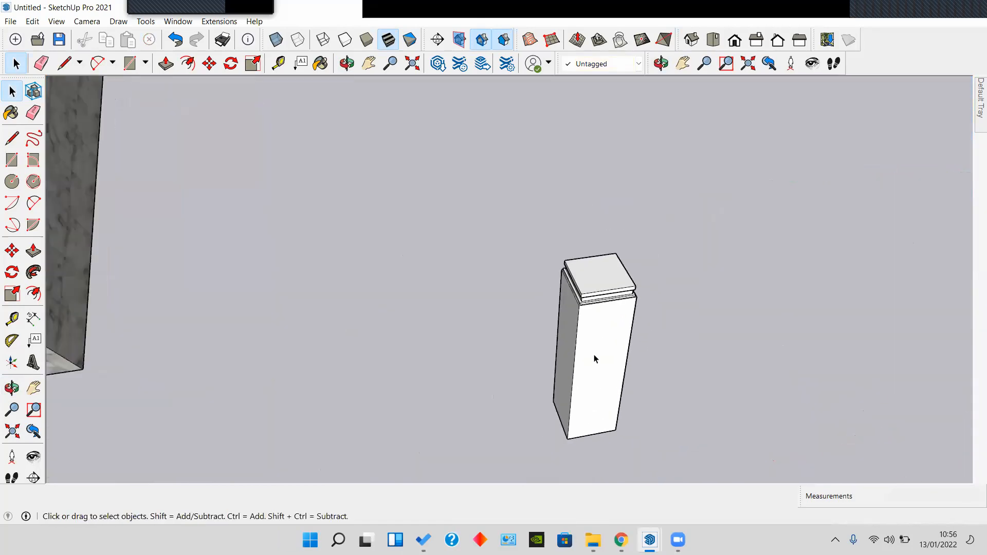
Step: Look over the circles, cylinders, extruded block and freehand path elsewhere in the model
{"action": "scroll", "coordinate": [595, 359], "scroll_direction": "down", "scroll_amount": 5}
{"action": "middle_click_drag", "start_coordinate": [384, 348], "coordinate": [592, 257], "text": "shift"}
{"action": "middle_click_drag", "start_coordinate": [396, 256], "coordinate": [585, 315], "text": "shift"}
{"action": "middle_click_drag", "start_coordinate": [502, 208], "coordinate": [584, 329]}
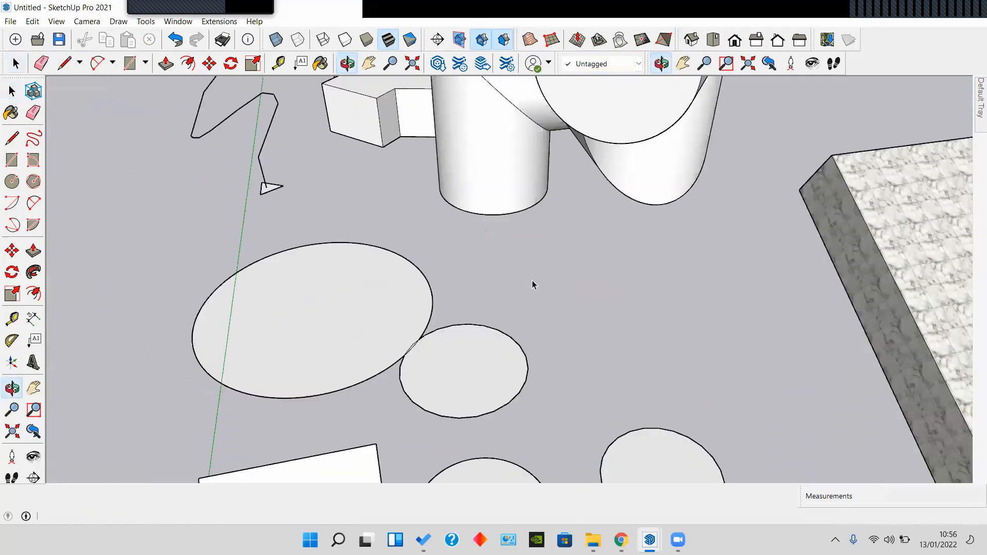
{"action": "middle_click_drag", "start_coordinate": [494, 262], "coordinate": [562, 384], "text": "shift"}
{"action": "middle_click_drag", "start_coordinate": [524, 308], "coordinate": [705, 206]}
{"action": "scroll", "coordinate": [535, 226], "scroll_direction": "down", "scroll_amount": 3}
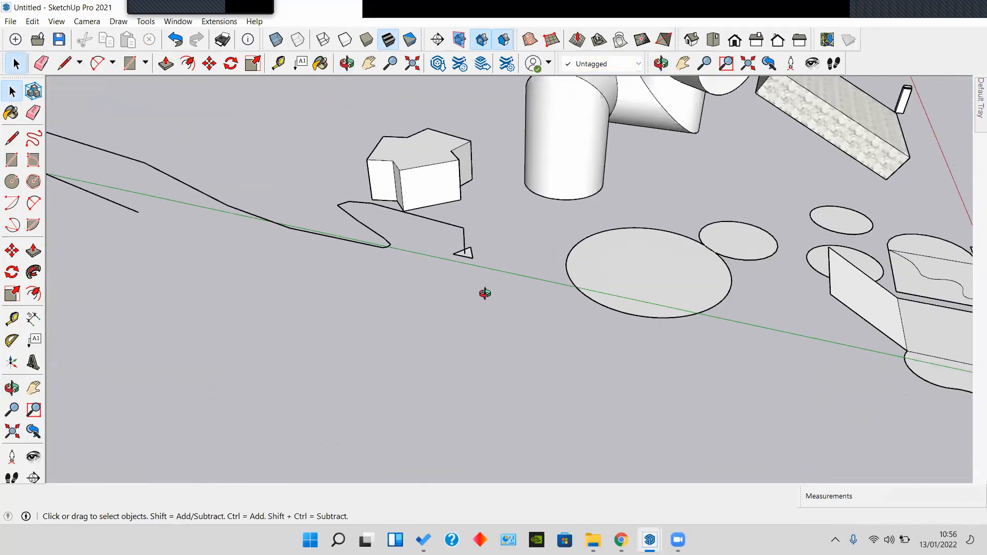
Step: Draw a small rectangle on the open ground in front of the small triangle
{"action": "middle_click_drag", "start_coordinate": [485, 293], "coordinate": [507, 316]}
{"action": "scroll", "coordinate": [507, 317], "scroll_direction": "up", "scroll_amount": 2}
{"action": "left_click", "coordinate": [11, 160]}
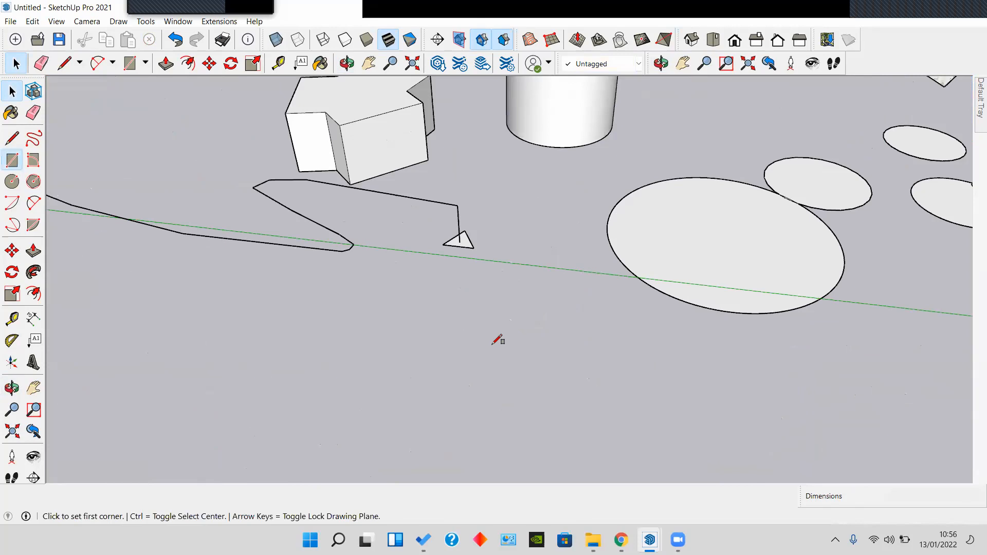
{"action": "scroll", "coordinate": [495, 342], "scroll_direction": "up", "scroll_amount": 2}
{"action": "left_click", "coordinate": [428, 354]}
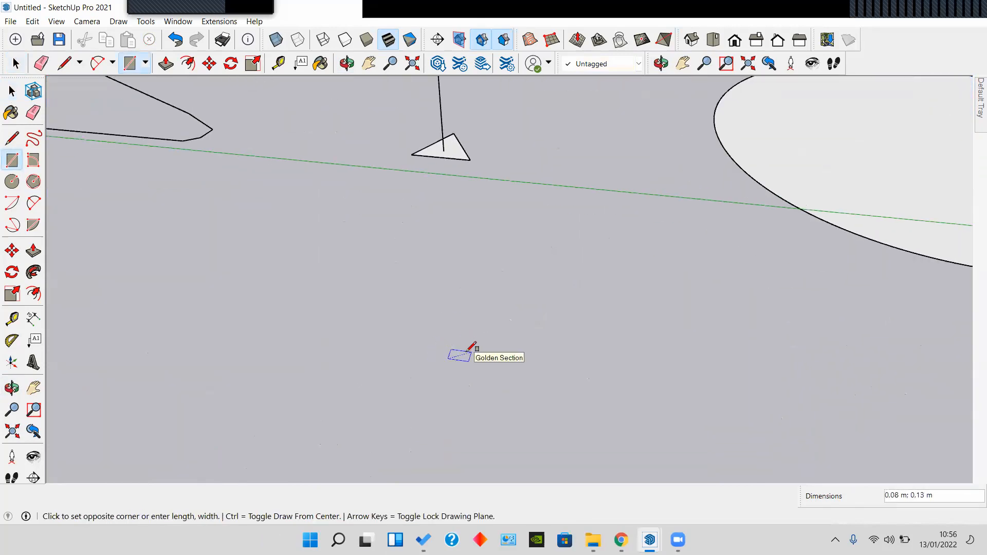
{"action": "left_click", "coordinate": [466, 349]}
{"action": "key", "text": "space"}
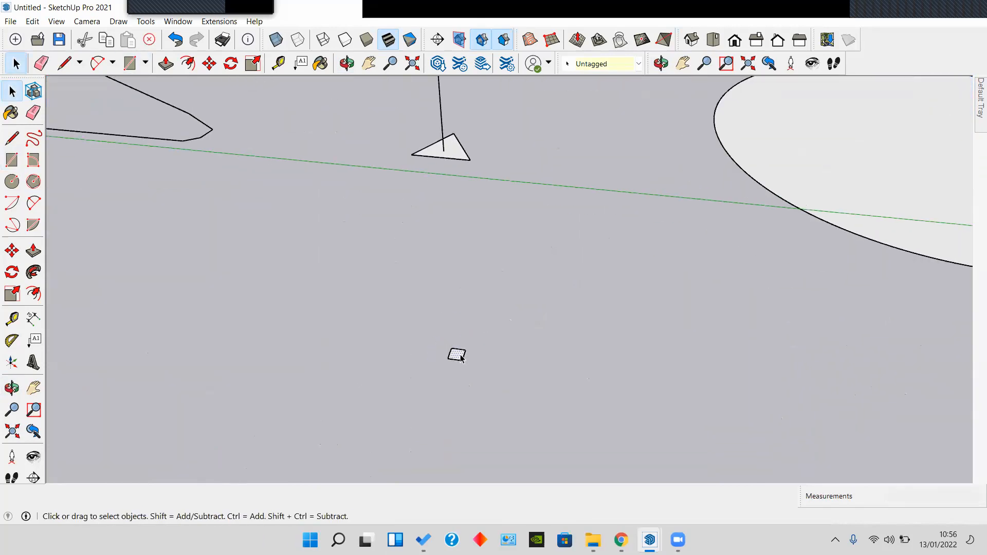
Step: Push/Pull the small rectangle upward into a tall, slender post
{"action": "key", "text": "p"}
{"action": "left_click", "coordinate": [458, 356]}
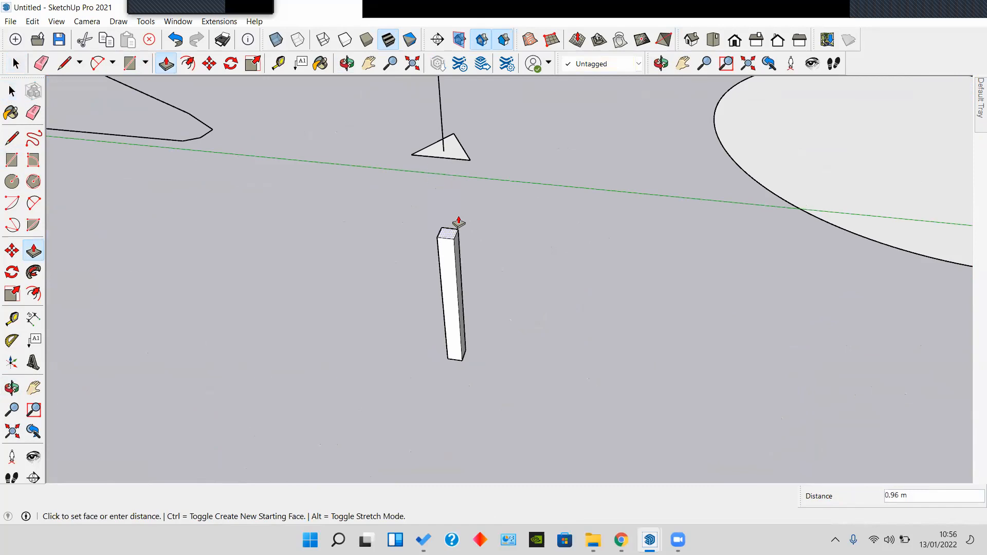
{"action": "left_click", "coordinate": [443, 204]}
{"action": "key", "text": "space"}
{"action": "middle_click_drag", "start_coordinate": [446, 236], "coordinate": [339, 241]}
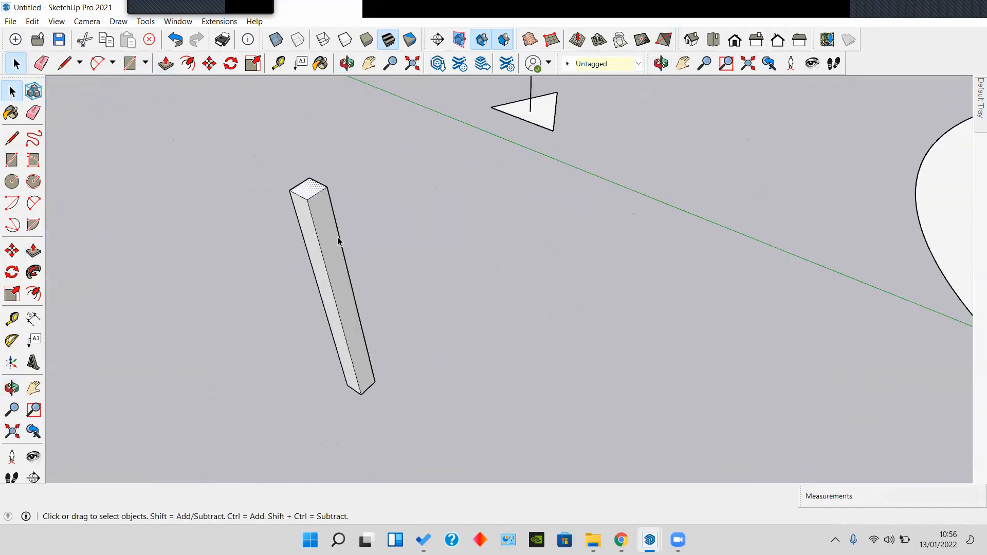
{"action": "key", "text": "l"}
{"action": "scroll", "coordinate": [319, 208], "scroll_direction": "up", "scroll_amount": 4}
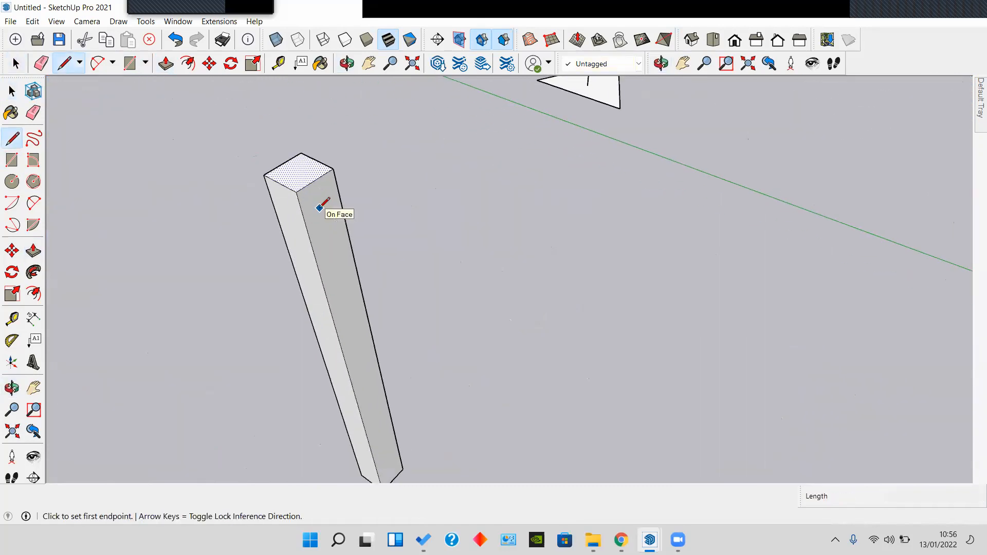
{"action": "key", "text": "space"}
{"action": "scroll", "coordinate": [354, 268], "scroll_direction": "down", "scroll_amount": 4}
Step: Select all the geometry of the slender post and make it a group
{"action": "triple_click", "coordinate": [354, 305]}
{"action": "right_click", "coordinate": [354, 307]}
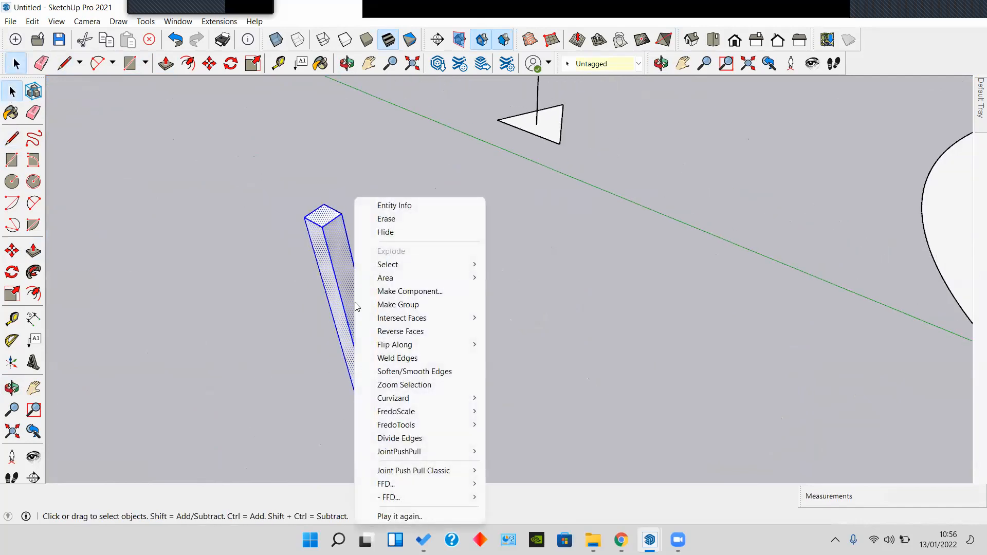
{"action": "left_click", "coordinate": [393, 304]}
Step: Copy the grouped post along the green axis to form the opposite end of a railing, and deselect it
{"action": "middle_click_drag", "start_coordinate": [370, 331], "coordinate": [447, 367]}
{"action": "key", "text": "m"}
{"action": "left_click", "coordinate": [448, 366]}
{"action": "key", "text": "ctrl"}
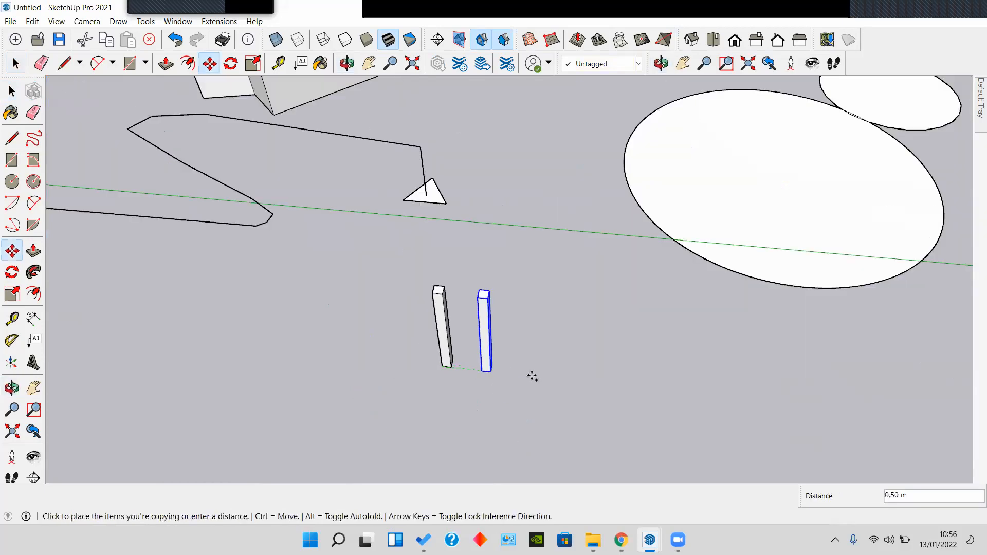
{"action": "left_click", "coordinate": [675, 393]}
{"action": "middle_click_drag", "start_coordinate": [675, 394], "coordinate": [580, 364]}
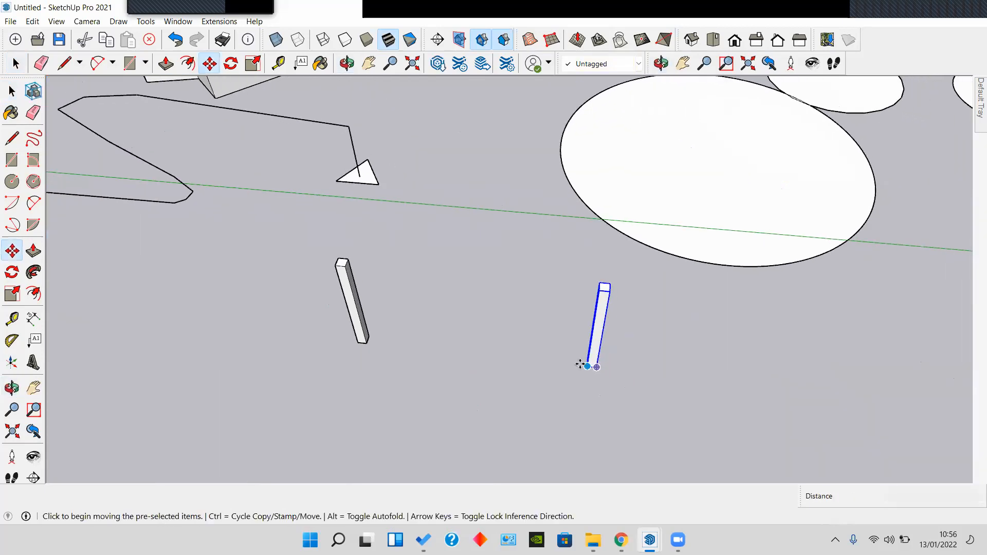
{"action": "key", "text": "space"}
{"action": "scroll", "coordinate": [365, 307], "scroll_direction": "up", "scroll_amount": 3}
{"action": "left_click", "coordinate": [412, 333]}
{"action": "middle_click_drag", "start_coordinate": [412, 333], "coordinate": [348, 300], "text": "shift"}
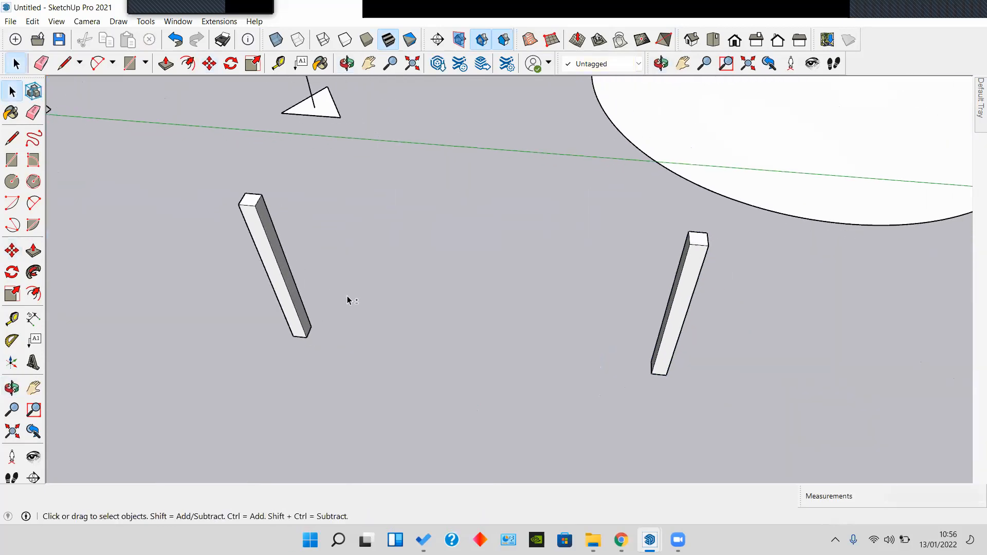
Step: Draw a circle of about 0.03 m radius near the top of the original post's inner face
{"action": "left_click", "coordinate": [12, 181]}
{"action": "scroll", "coordinate": [246, 200], "scroll_direction": "up", "scroll_amount": 5}
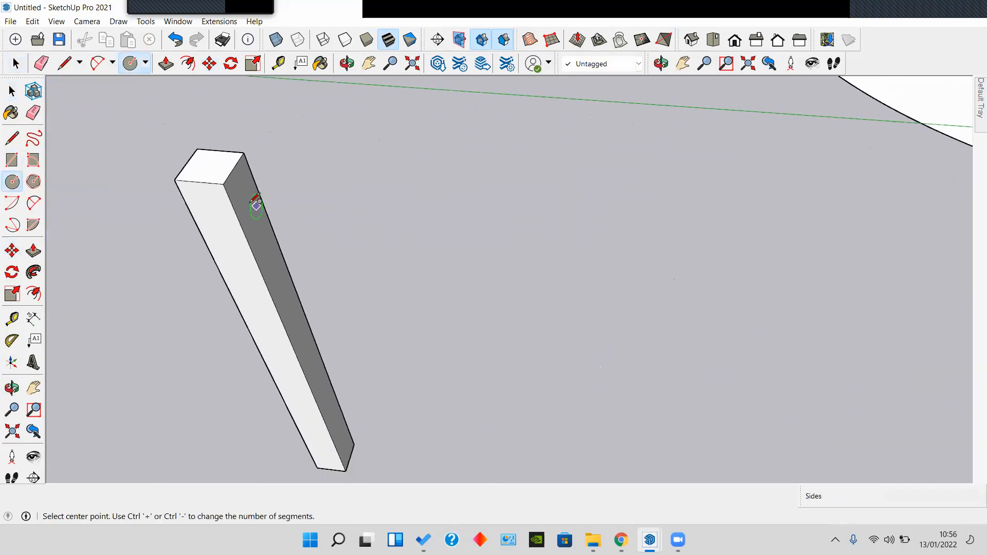
{"action": "middle_click_drag", "start_coordinate": [246, 188], "coordinate": [405, 126]}
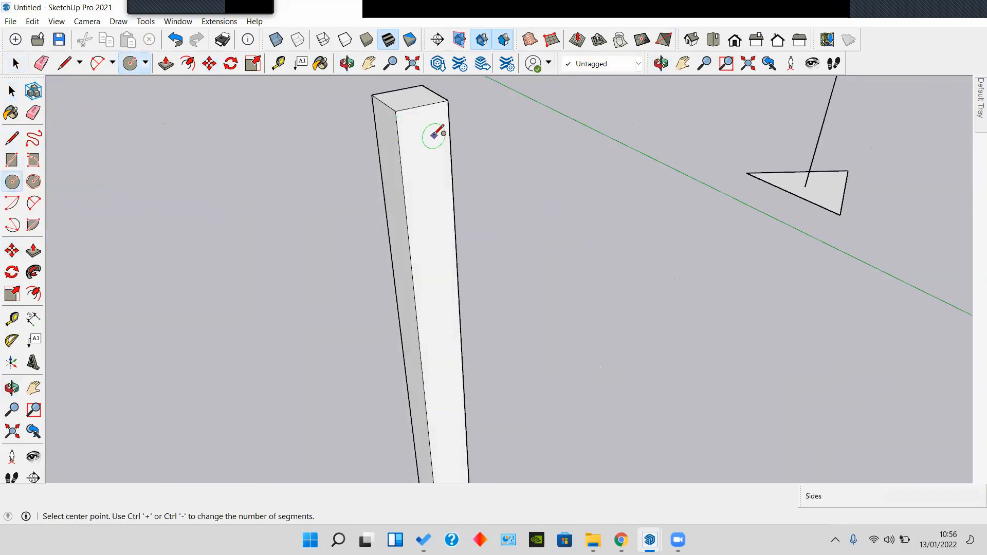
{"action": "scroll", "coordinate": [433, 135], "scroll_direction": "up", "scroll_amount": 1}
{"action": "left_click", "coordinate": [414, 135]}
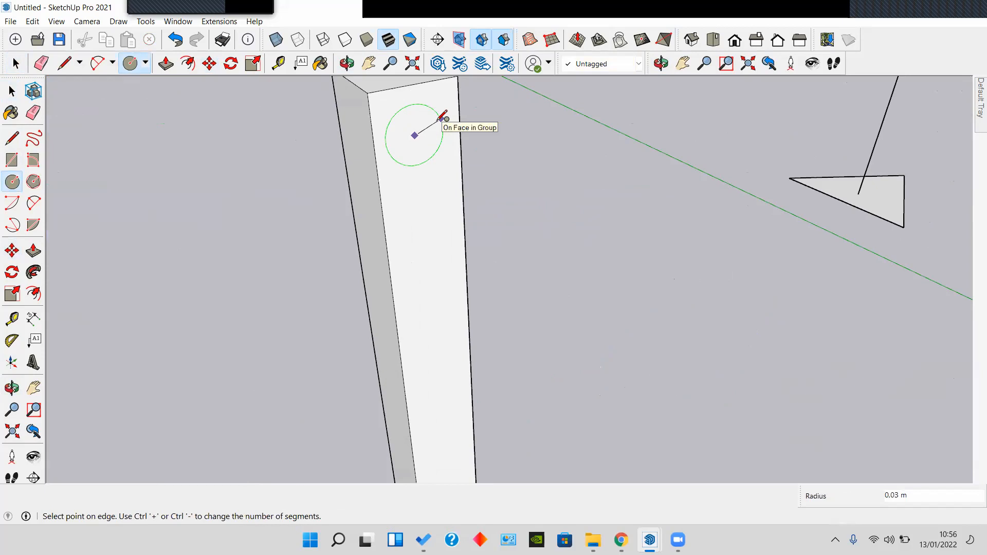
{"action": "left_click", "coordinate": [442, 118]}
{"action": "key", "text": "space"}
{"action": "left_click", "coordinate": [399, 142]}
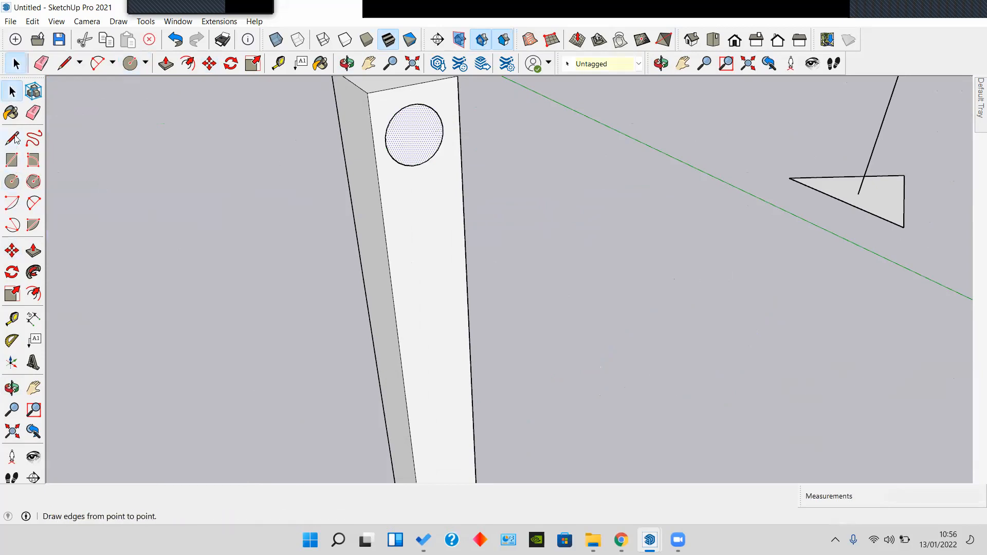
Step: Draw a line about 2.20 m long from the circle's centre along the green axis to the opposite post
{"action": "left_click", "coordinate": [414, 135]}
{"action": "scroll", "coordinate": [555, 193], "scroll_direction": "down", "scroll_amount": 6}
{"action": "middle_click_drag", "start_coordinate": [556, 195], "coordinate": [397, 346]}
{"action": "scroll", "coordinate": [776, 216], "scroll_direction": "up", "scroll_amount": 3}
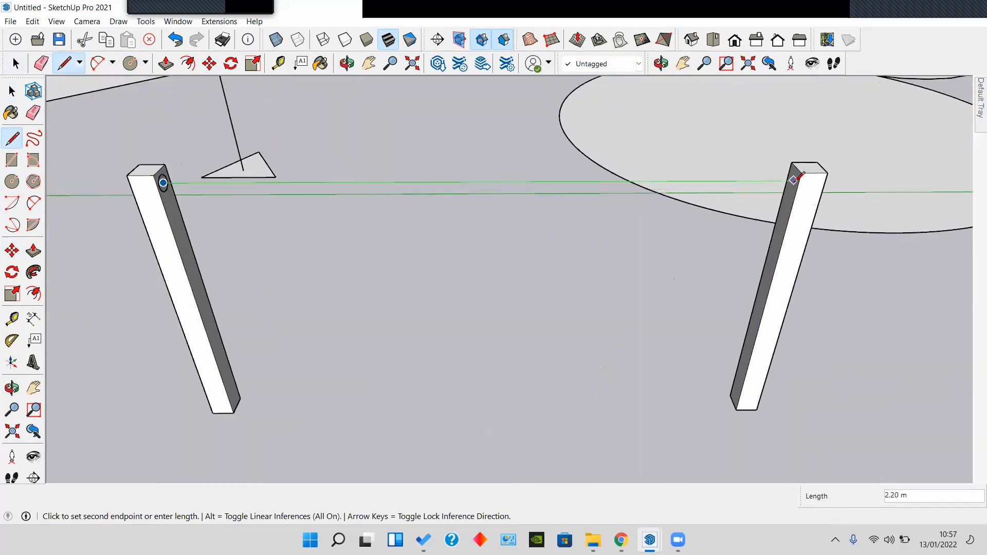
{"action": "scroll", "coordinate": [794, 178], "scroll_direction": "up", "scroll_amount": 2}
{"action": "left_click", "coordinate": [793, 179]}
{"action": "key", "text": "space"}
Step: Copy the circle and its line twice down the inner face of the post, one below the other
{"action": "scroll", "coordinate": [787, 184], "scroll_direction": "down", "scroll_amount": 2}
{"action": "middle_click_drag", "start_coordinate": [618, 225], "coordinate": [530, 297]}
{"action": "scroll", "coordinate": [408, 305], "scroll_direction": "down", "scroll_amount": 3}
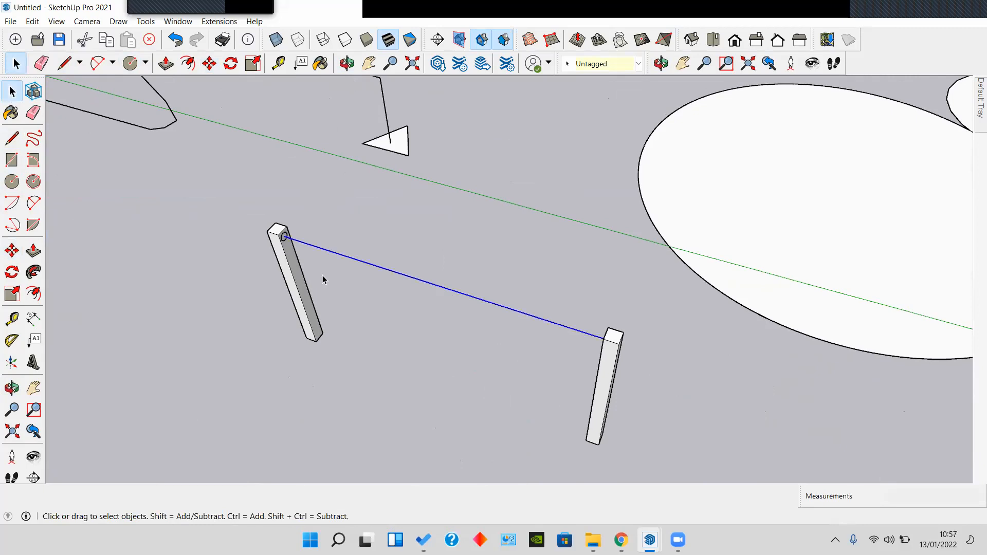
{"action": "scroll", "coordinate": [285, 233], "scroll_direction": "up", "scroll_amount": 4}
{"action": "scroll", "coordinate": [275, 235], "scroll_direction": "up", "scroll_amount": 1}
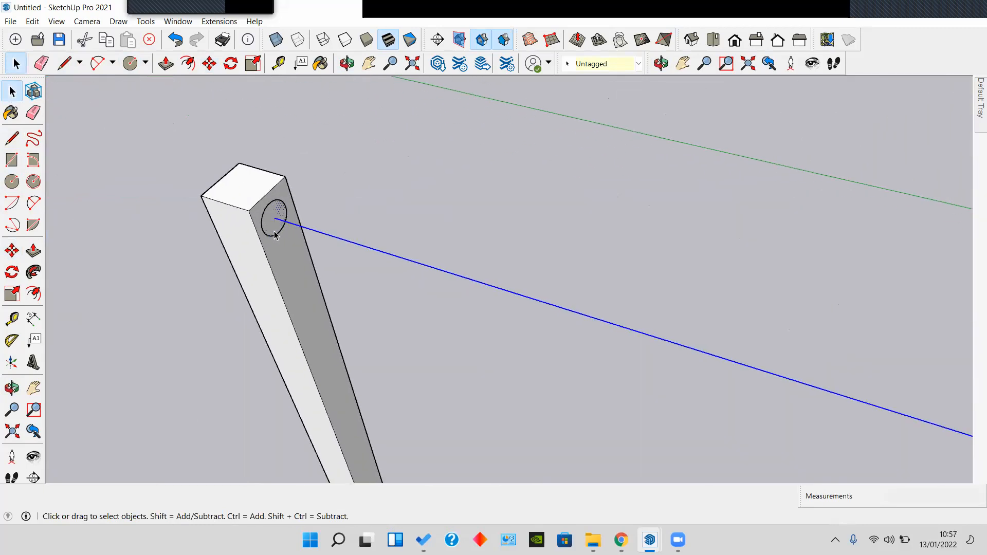
{"action": "key", "text": "m"}
{"action": "left_click", "coordinate": [299, 247]}
{"action": "key", "text": "ctrl"}
{"action": "left_click", "coordinate": [320, 296]}
{"action": "left_click", "coordinate": [319, 297]}
{"action": "left_click", "coordinate": [326, 339]}
{"action": "key", "text": "space"}
{"action": "left_click", "coordinate": [427, 196]}
{"action": "scroll", "coordinate": [427, 196], "scroll_direction": "down", "scroll_amount": 3}
{"action": "middle_click_drag", "start_coordinate": [421, 280], "coordinate": [324, 259], "text": "shift"}
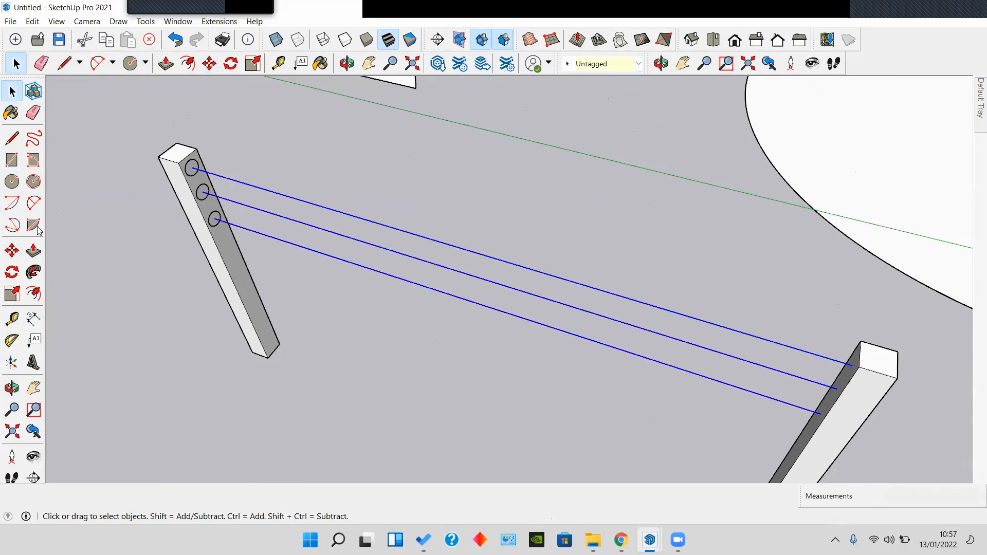
Step: Try to sweep the top circle with Follow Me while all three lines are selected as the path
{"action": "left_click", "coordinate": [190, 174]}
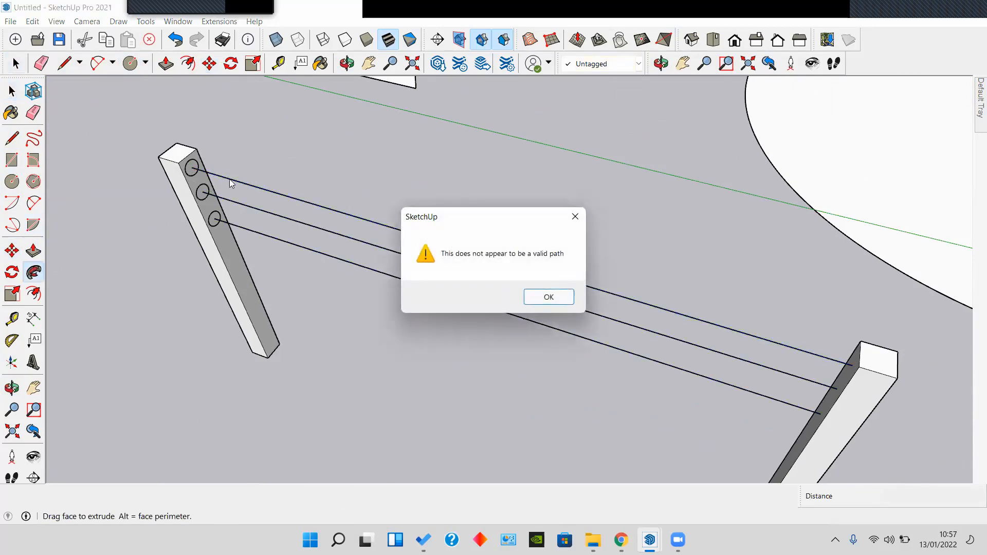
{"action": "left_click", "coordinate": [584, 219]}
{"action": "key", "text": "space"}
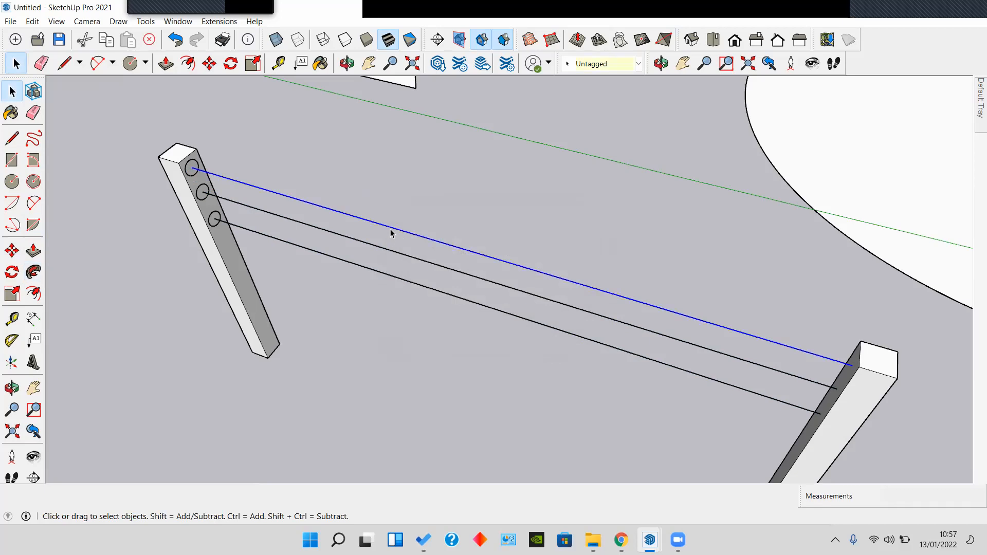
Step: Sweep the top circle along only the top line with Follow Me to form a round rail
{"action": "scroll", "coordinate": [292, 236], "scroll_direction": "up", "scroll_amount": 2}
{"action": "scroll", "coordinate": [245, 227], "scroll_direction": "down", "scroll_amount": 2}
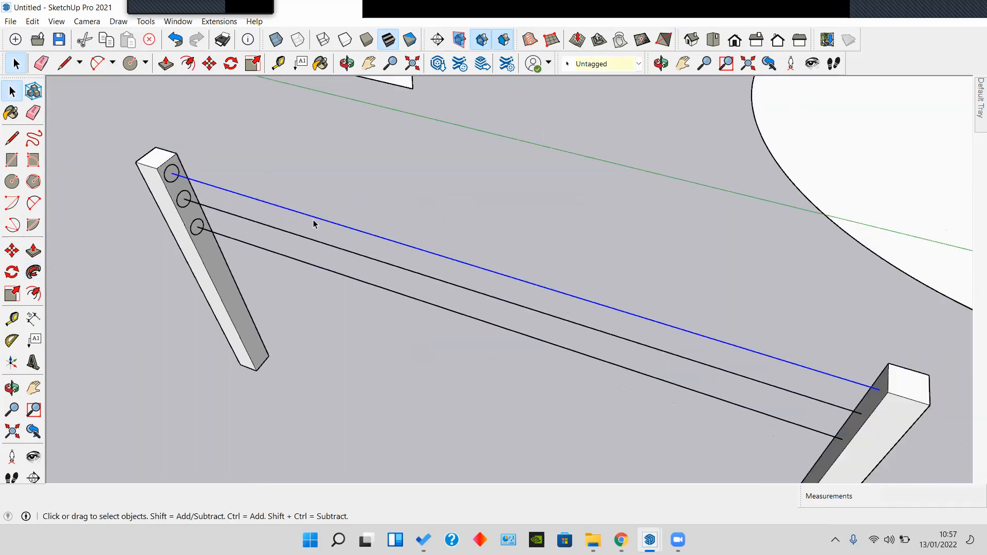
{"action": "left_click", "coordinate": [34, 272]}
{"action": "left_click", "coordinate": [170, 181]}
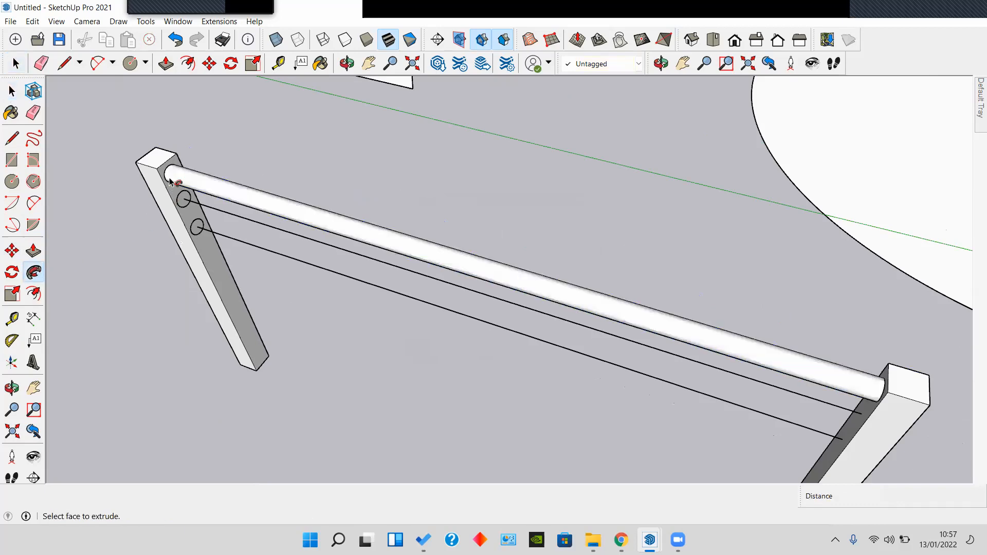
Step: Sweep the lowest circle along its line with Follow Me to form the bottom rail
{"action": "middle_click_drag", "start_coordinate": [527, 297], "coordinate": [388, 267]}
{"action": "scroll", "coordinate": [390, 264], "scroll_direction": "down", "scroll_amount": 4}
{"action": "scroll", "coordinate": [391, 264], "scroll_direction": "up", "scroll_amount": 4}
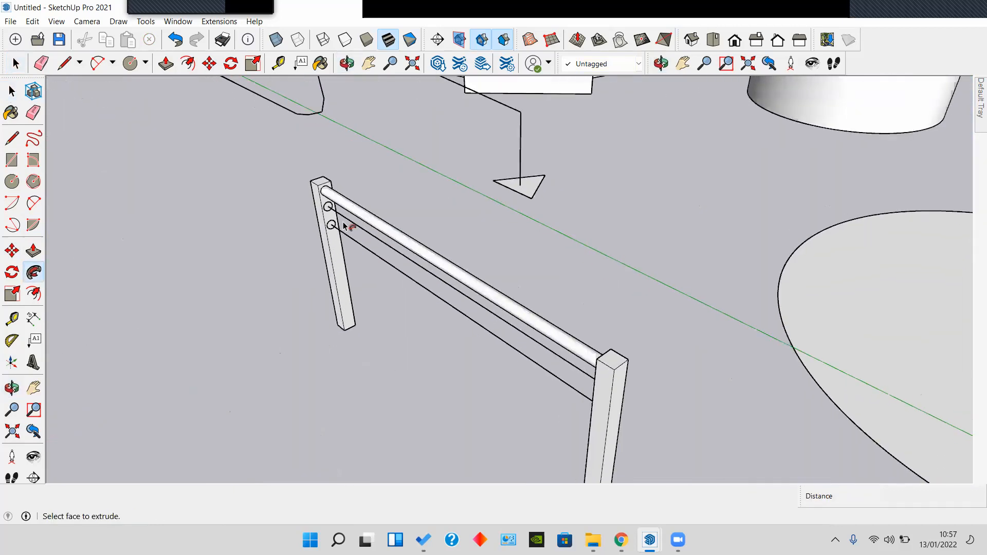
{"action": "key", "text": "space"}
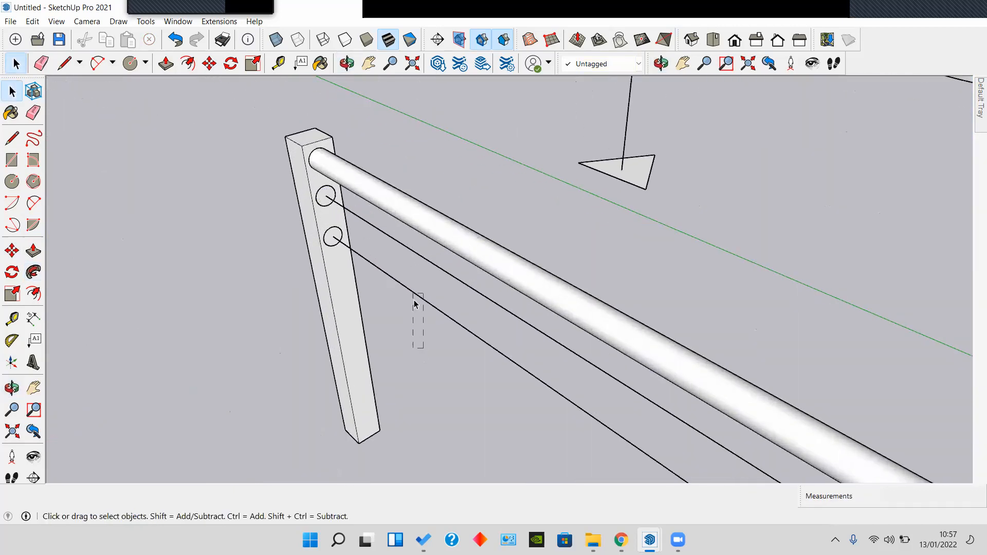
{"action": "left_click", "coordinate": [332, 239]}
Step: Sweep the middle circle along its line with Follow Me to complete the railing between the posts
{"action": "key", "text": "space"}
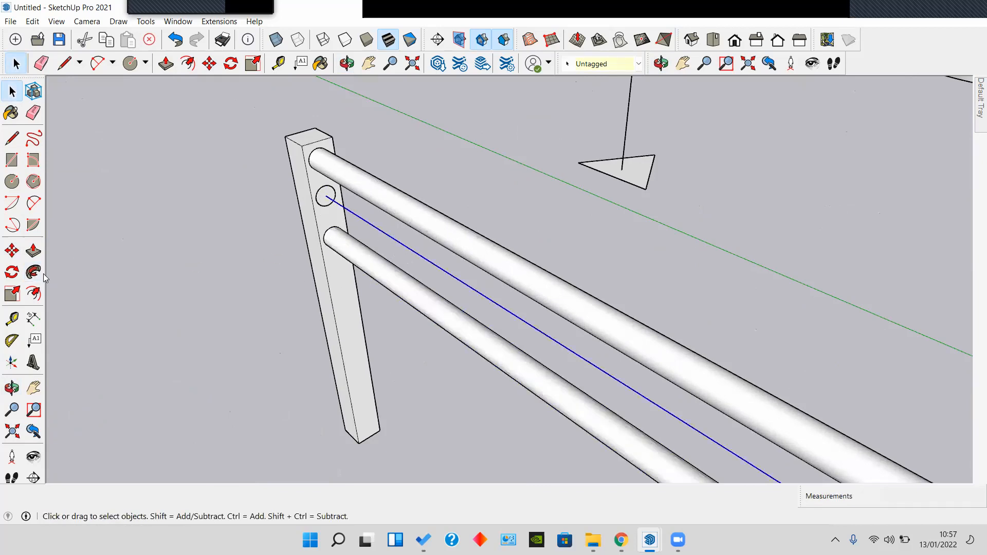
{"action": "left_click", "coordinate": [325, 196]}
{"action": "scroll", "coordinate": [326, 205], "scroll_direction": "down", "scroll_amount": 4}
{"action": "middle_click_drag", "start_coordinate": [326, 214], "coordinate": [643, 289]}
{"action": "scroll", "coordinate": [643, 289], "scroll_direction": "down", "scroll_amount": 3}
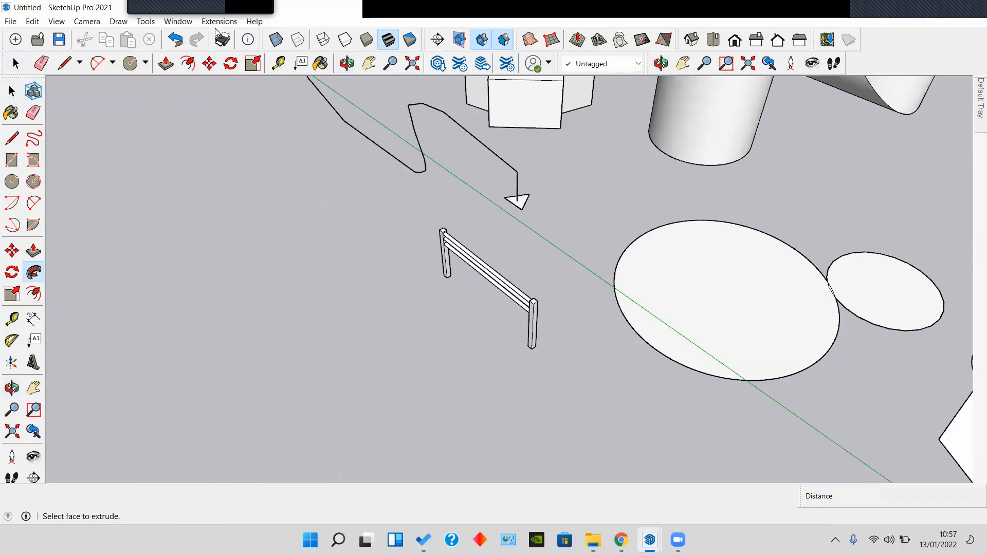
{"action": "key", "text": "space"}
{"action": "scroll", "coordinate": [564, 273], "scroll_direction": "up", "scroll_amount": 5}
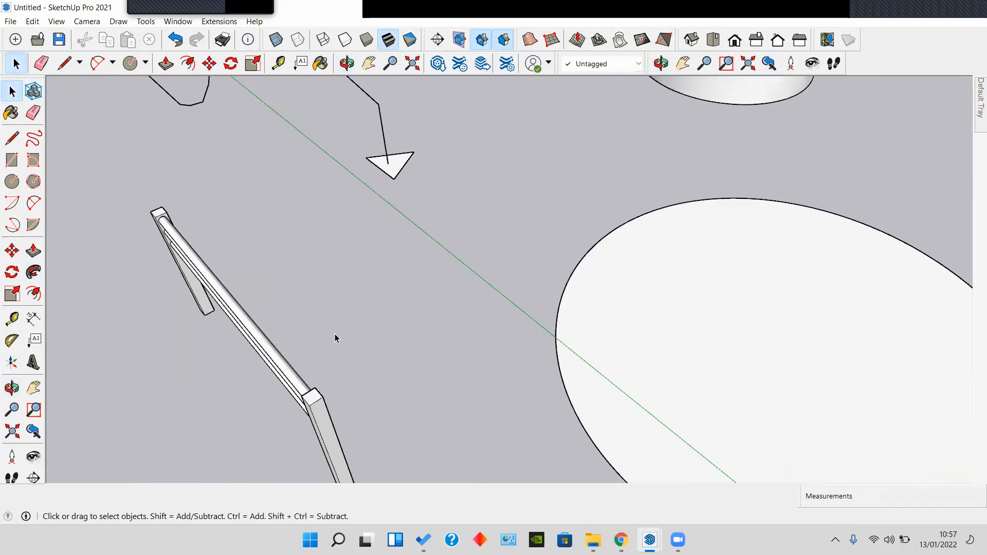
{"action": "scroll", "coordinate": [364, 291], "scroll_direction": "down", "scroll_amount": 3}
{"action": "middle_click_drag", "start_coordinate": [448, 300], "coordinate": [222, 301], "text": "shift"}
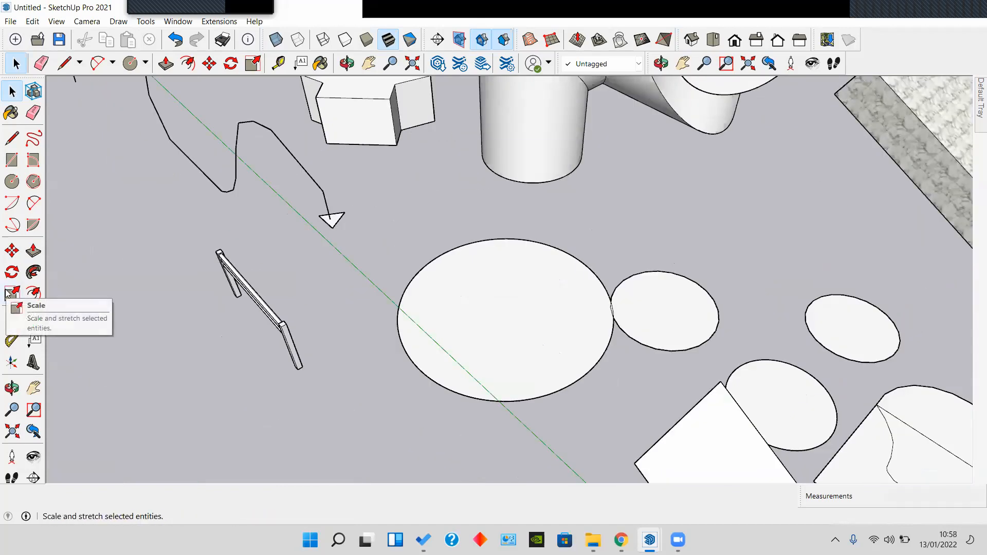
{"action": "scroll", "coordinate": [379, 286], "scroll_direction": "down", "scroll_amount": 3}
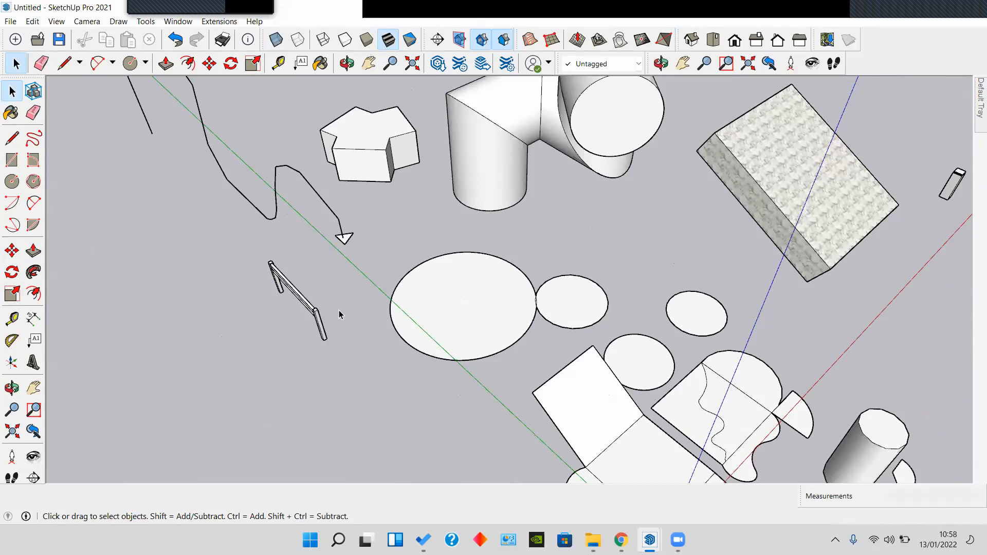
Step: Select the star-shaped block and check the length of its front top edge with the Line tool, without drawing the line
{"action": "middle_click_drag", "start_coordinate": [338, 311], "coordinate": [449, 317]}
{"action": "left_click", "coordinate": [308, 299]}
{"action": "scroll", "coordinate": [308, 300], "scroll_direction": "up", "scroll_amount": 5}
{"action": "key", "text": "l"}
{"action": "left_click", "coordinate": [326, 308]}
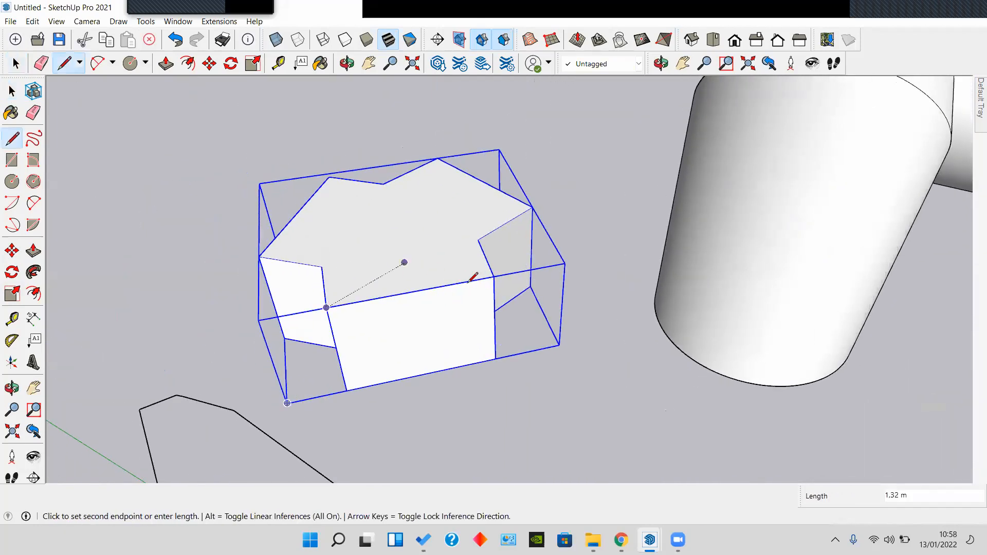
{"action": "key", "text": "space"}
{"action": "key", "text": "l"}
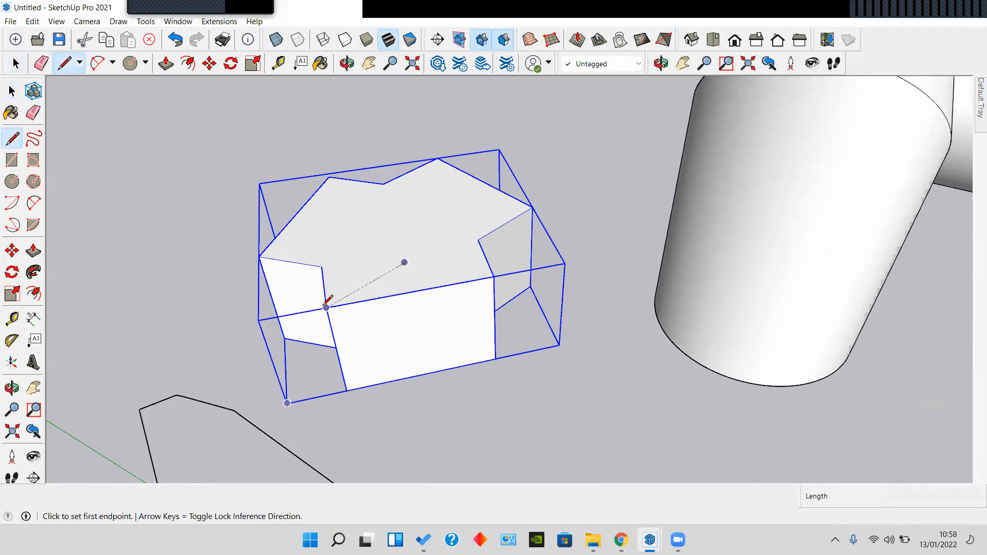
{"action": "left_click", "coordinate": [326, 308]}
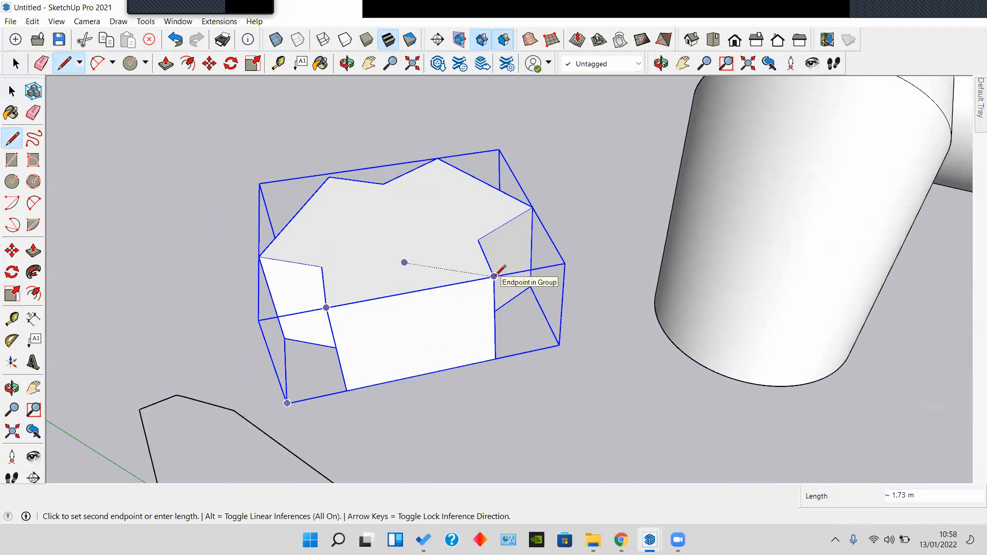
{"action": "key", "text": "space"}
{"action": "scroll", "coordinate": [383, 297], "scroll_direction": "down", "scroll_amount": 3}
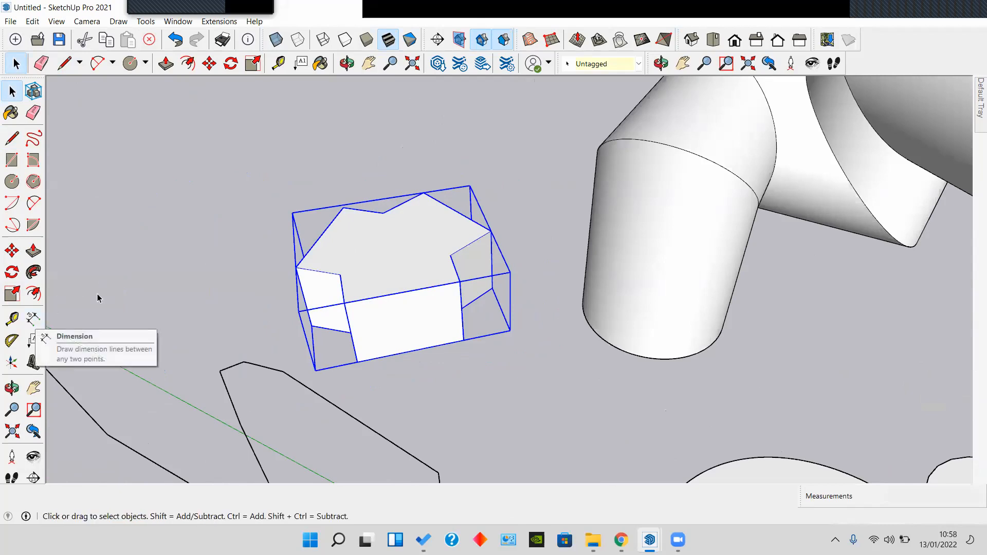
Step: Scale the star-shaped block uniformly about its opposite corner by a factor of 2
{"action": "left_click", "coordinate": [478, 334]}
{"action": "left_click", "coordinate": [414, 268]}
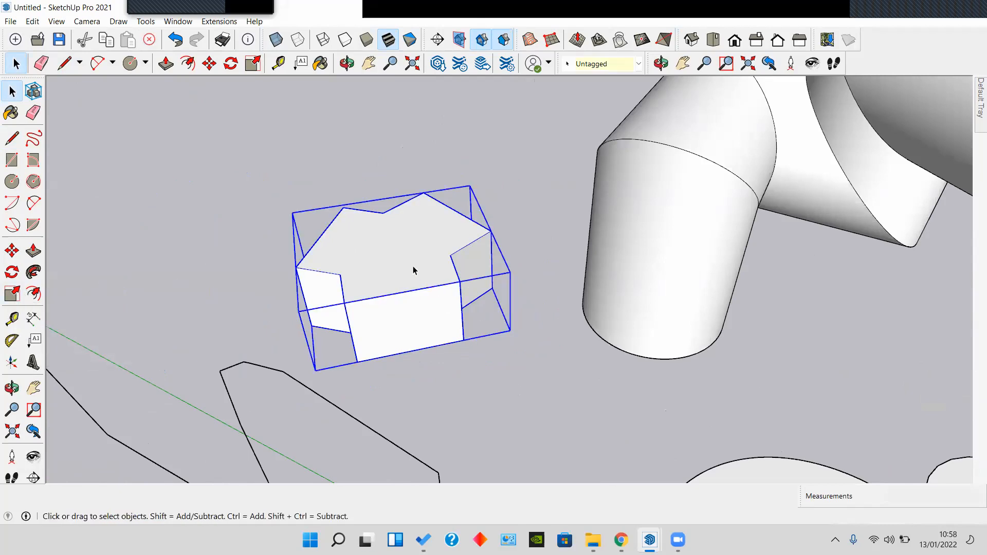
{"action": "left_click", "coordinate": [12, 294]}
{"action": "middle_click_drag", "start_coordinate": [388, 284], "coordinate": [265, 298]}
{"action": "scroll", "coordinate": [408, 249], "scroll_direction": "up", "scroll_amount": 5}
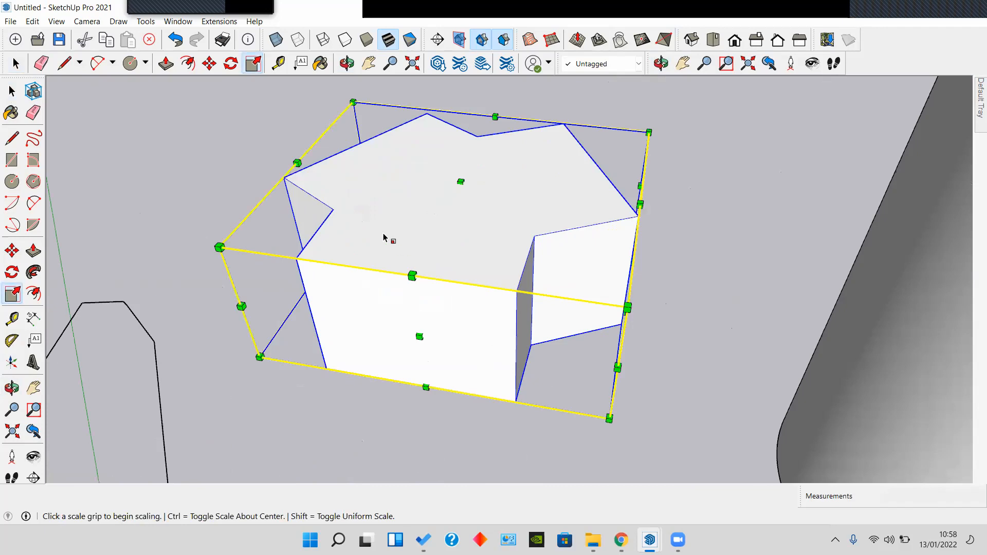
{"action": "scroll", "coordinate": [386, 237], "scroll_direction": "down", "scroll_amount": 5}
{"action": "mouse_move", "coordinate": [386, 236]}
{"action": "middle_mouse_down", "text": "shift"}
{"action": "mouse_move", "coordinate": [452, 224]}
{"action": "mouse_move", "coordinate": [431, 257]}
{"action": "middle_mouse_up", "text": "shift"}
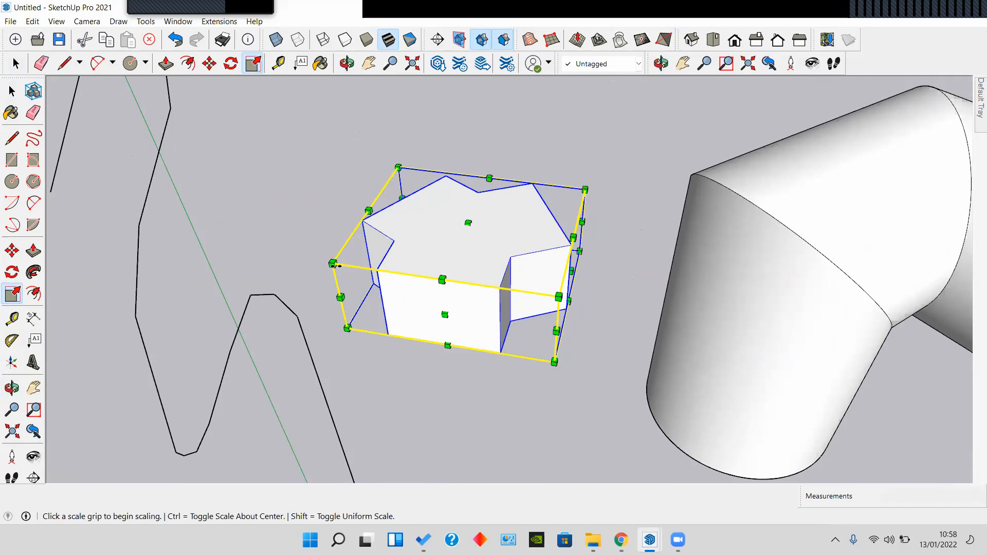
{"action": "mouse_move", "coordinate": [338, 261]}
{"action": "middle_mouse_down"}
{"action": "mouse_move", "coordinate": [360, 252]}
{"action": "mouse_move", "coordinate": [330, 313]}
{"action": "mouse_move", "coordinate": [308, 280]}
{"action": "mouse_move", "coordinate": [332, 251]}
{"action": "middle_mouse_up"}
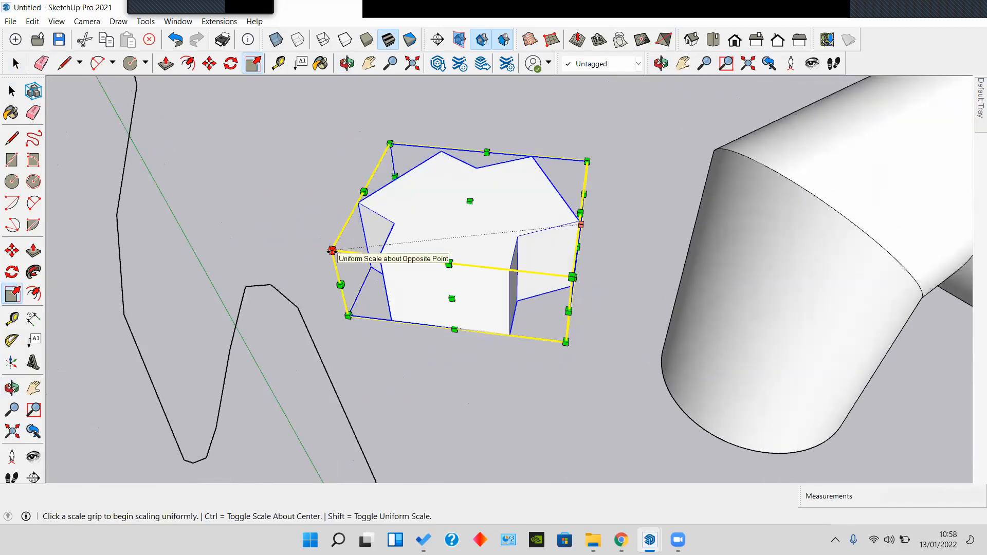
{"action": "left_click", "coordinate": [332, 250]}
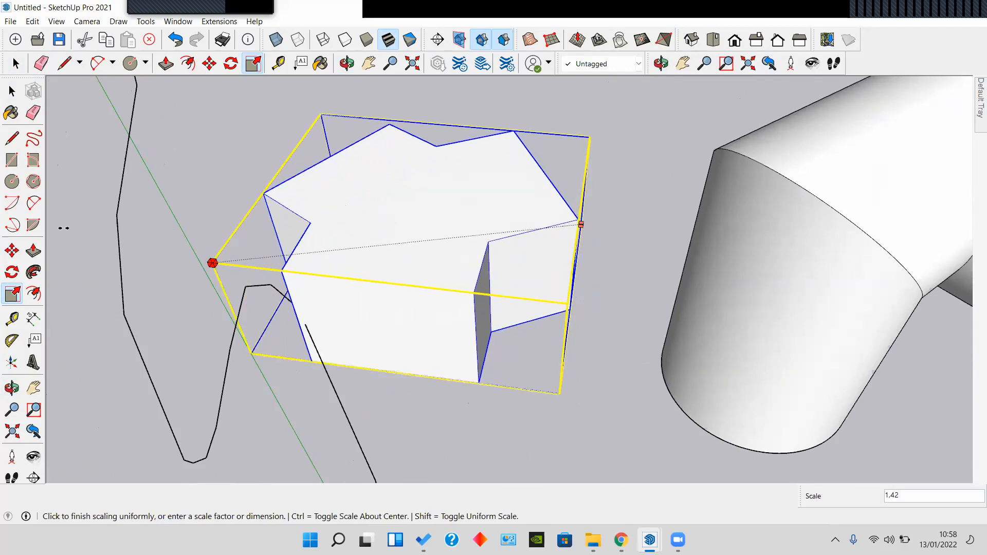
{"action": "scroll", "coordinate": [72, 230], "scroll_direction": "down", "scroll_amount": 1}
{"action": "middle_click_drag", "start_coordinate": [72, 231], "coordinate": [213, 227]}
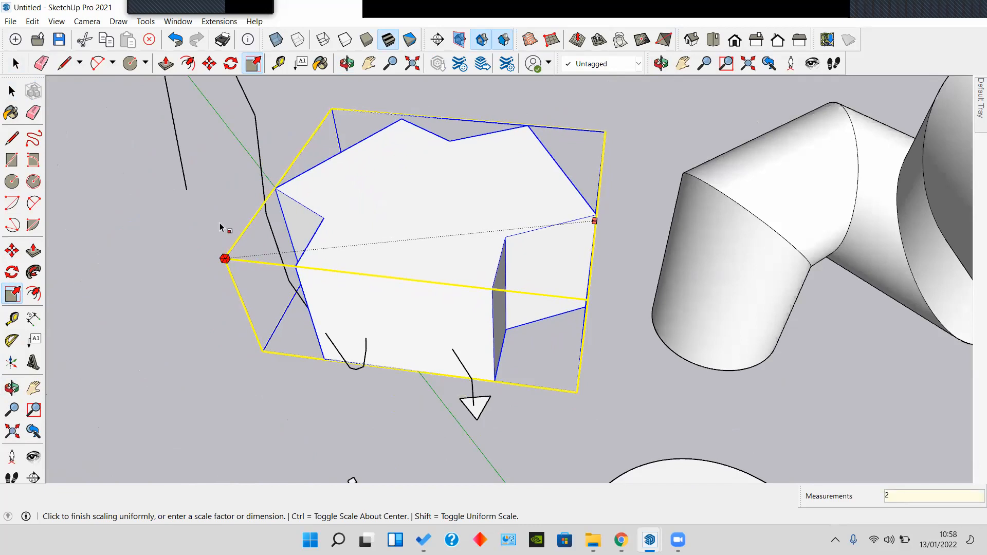
{"action": "key", "text": "Return"}
Step: Measure the scaled block's front top edge with the Line tool, without drawing the line
{"action": "key", "text": "space"}
{"action": "key", "text": "l"}
{"action": "left_click", "coordinate": [262, 271]}
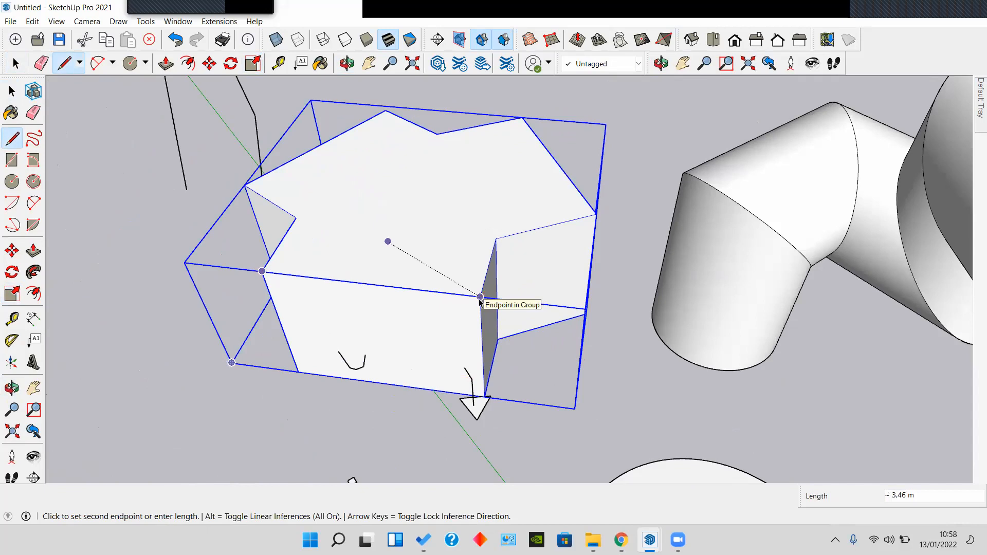
{"action": "key", "text": "space"}
Step: Undo the uniform scaling of the star-shaped block
{"action": "scroll", "coordinate": [479, 302], "scroll_direction": "down", "scroll_amount": 5}
{"action": "middle_click_drag", "start_coordinate": [480, 301], "coordinate": [492, 282]}
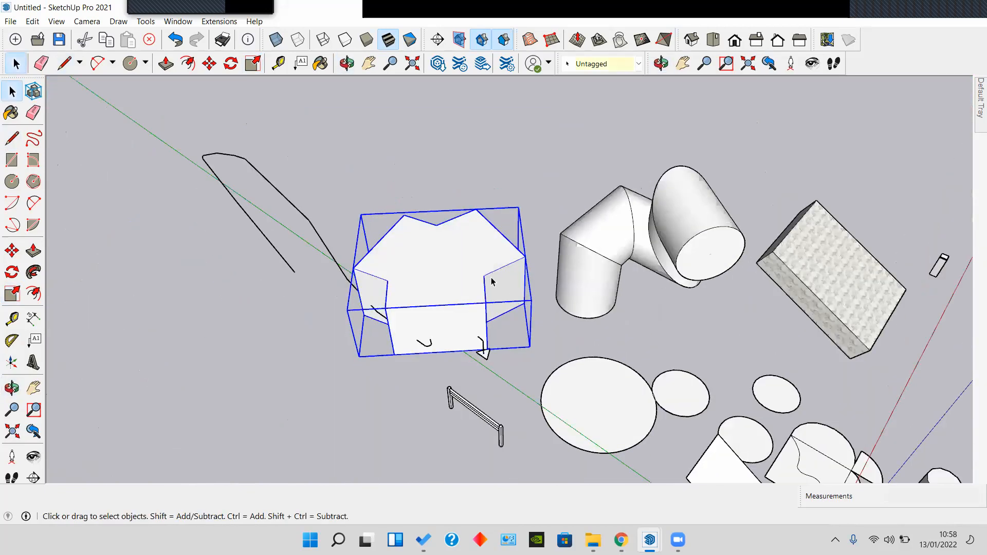
{"action": "key", "text": "ctrl+z"}
{"action": "scroll", "coordinate": [484, 272], "scroll_direction": "up", "scroll_amount": 3}
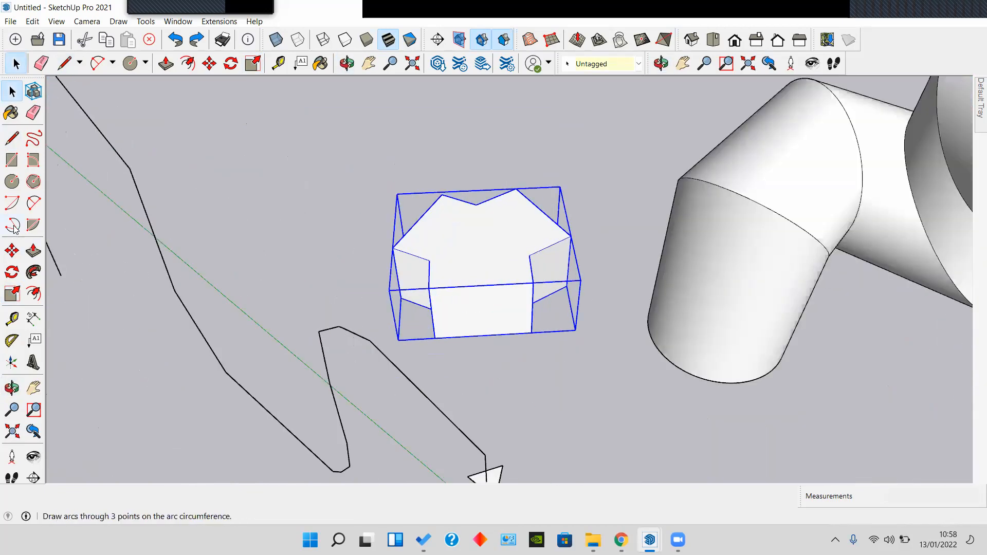
Step: Stretch the star-shaped block along the red axis only, to about 2.1 times its length
{"action": "key", "text": "s"}
{"action": "middle_click_drag", "start_coordinate": [483, 277], "coordinate": [384, 309]}
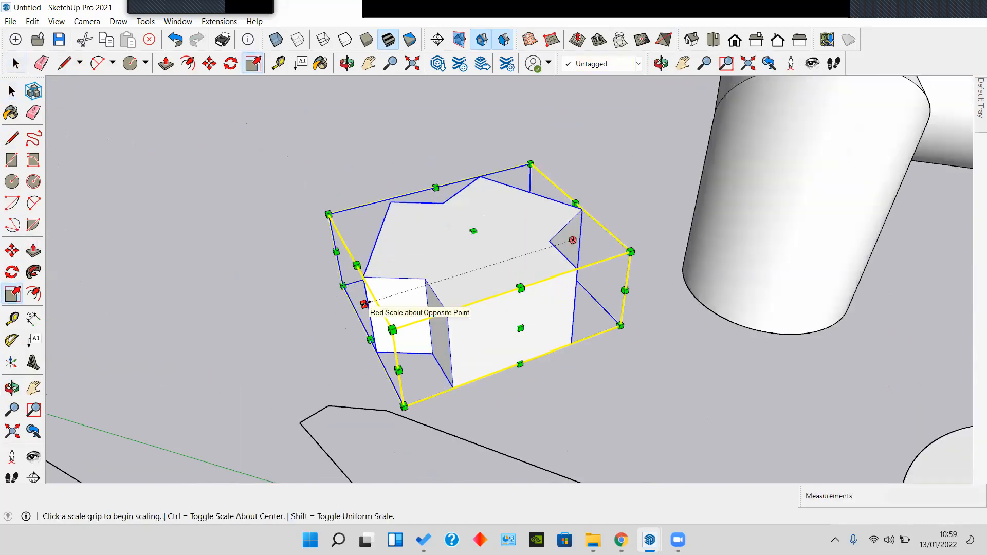
{"action": "left_click", "coordinate": [364, 304]}
{"action": "middle_click_drag", "start_coordinate": [198, 353], "coordinate": [436, 258], "text": "shift"}
{"action": "scroll", "coordinate": [415, 264], "scroll_direction": "down", "scroll_amount": 1}
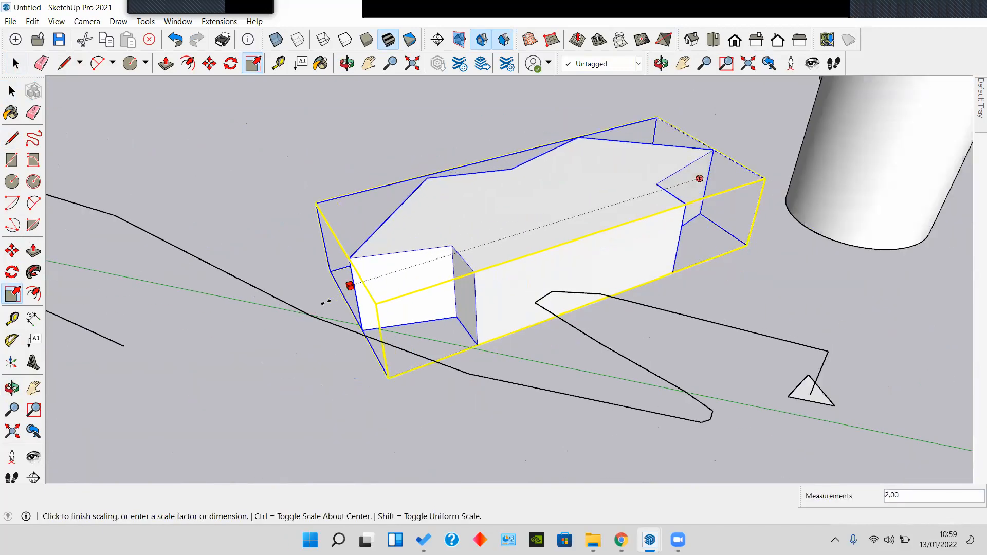
{"action": "middle_click_drag", "start_coordinate": [282, 308], "coordinate": [339, 318]}
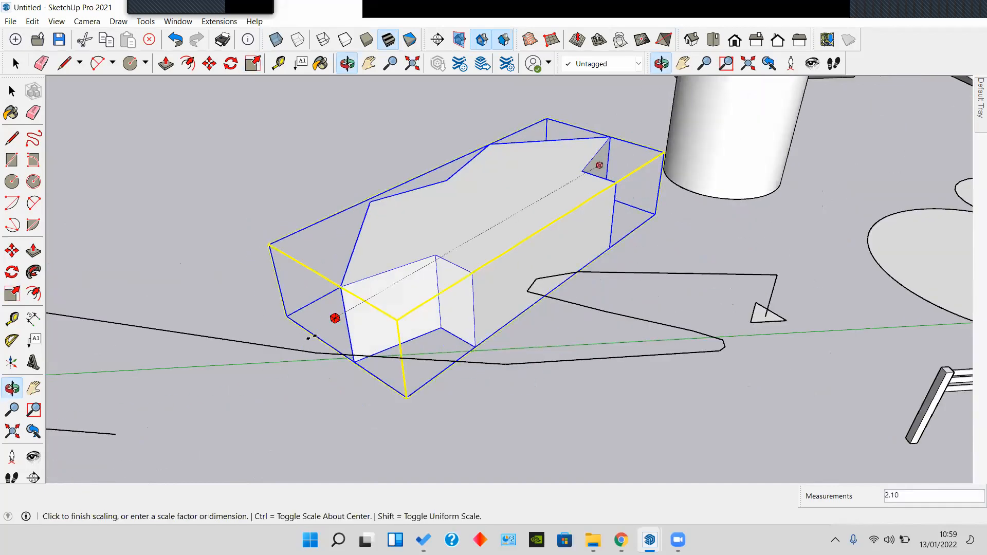
{"action": "left_click", "coordinate": [284, 350]}
Step: Scale the stretched block in the red and green directions together to about 0.70 and -0.12, and clear the selection
{"action": "middle_click_drag", "start_coordinate": [453, 301], "coordinate": [739, 307]}
{"action": "middle_click_drag", "start_coordinate": [642, 301], "coordinate": [719, 272]}
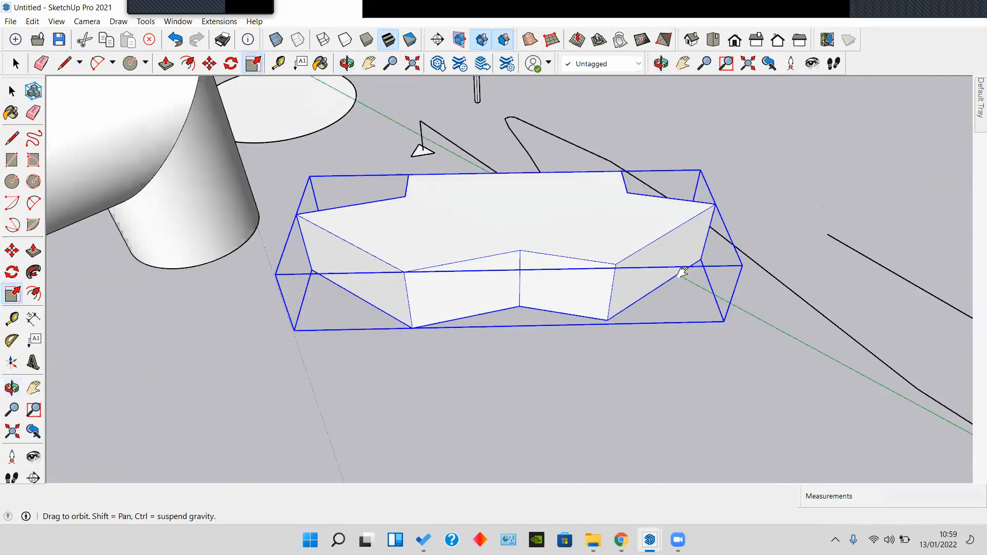
{"action": "scroll", "coordinate": [712, 251], "scroll_direction": "up", "scroll_amount": 5}
{"action": "scroll", "coordinate": [698, 238], "scroll_direction": "down", "scroll_amount": 5}
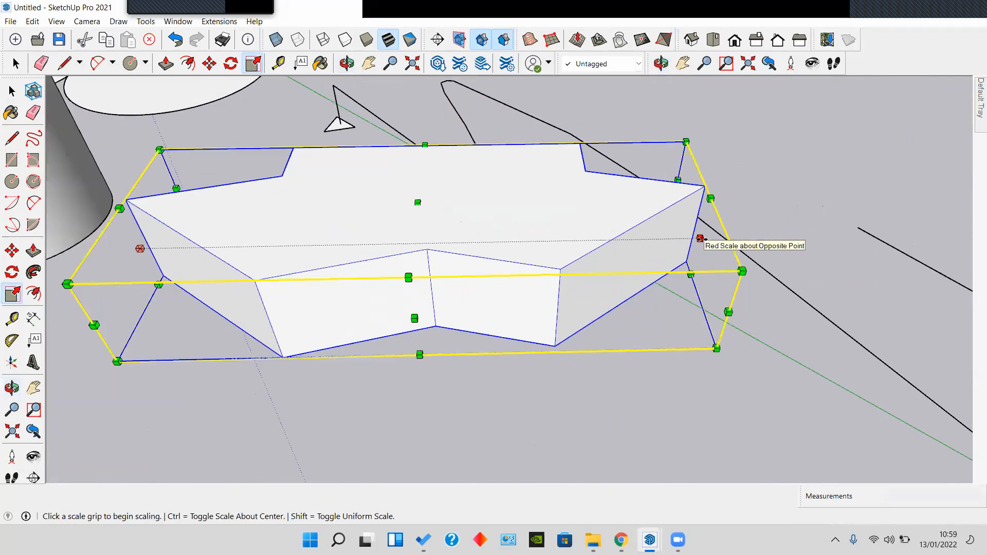
{"action": "left_click", "coordinate": [732, 324]}
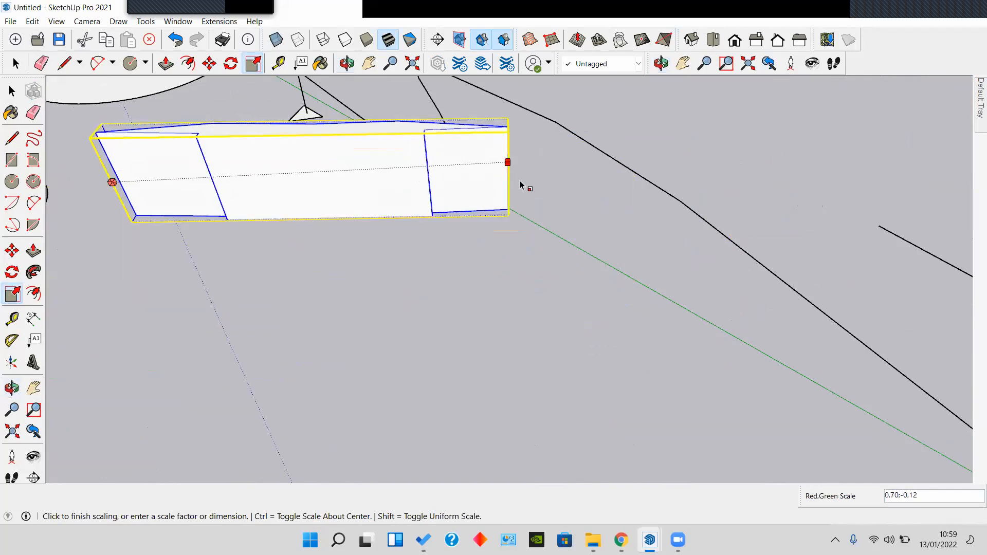
{"action": "left_click", "coordinate": [528, 194]}
{"action": "key", "text": "space"}
{"action": "middle_click_drag", "start_coordinate": [546, 232], "coordinate": [897, 206]}
{"action": "left_click", "coordinate": [807, 248]}
Step: Examine the flat shapes around the origin and select the rectangular face in the middle of them
{"action": "middle_click_drag", "start_coordinate": [648, 241], "coordinate": [843, 240]}
{"action": "middle_click_drag", "start_coordinate": [843, 239], "coordinate": [668, 236], "text": "shift"}
{"action": "scroll", "coordinate": [619, 247], "scroll_direction": "down", "scroll_amount": 5}
{"action": "middle_click_drag", "start_coordinate": [475, 257], "coordinate": [120, 276], "text": "shift"}
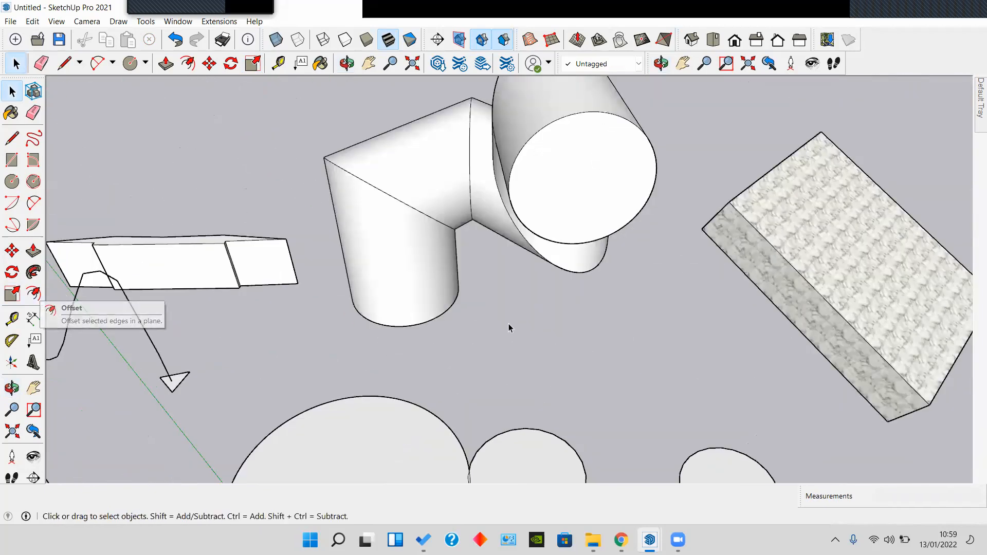
{"action": "middle_click_drag", "start_coordinate": [509, 328], "coordinate": [535, 253]}
{"action": "scroll", "coordinate": [427, 326], "scroll_direction": "up", "scroll_amount": 6}
{"action": "middle_click_drag", "start_coordinate": [500, 214], "coordinate": [211, 281]}
{"action": "scroll", "coordinate": [551, 285], "scroll_direction": "down", "scroll_amount": 5}
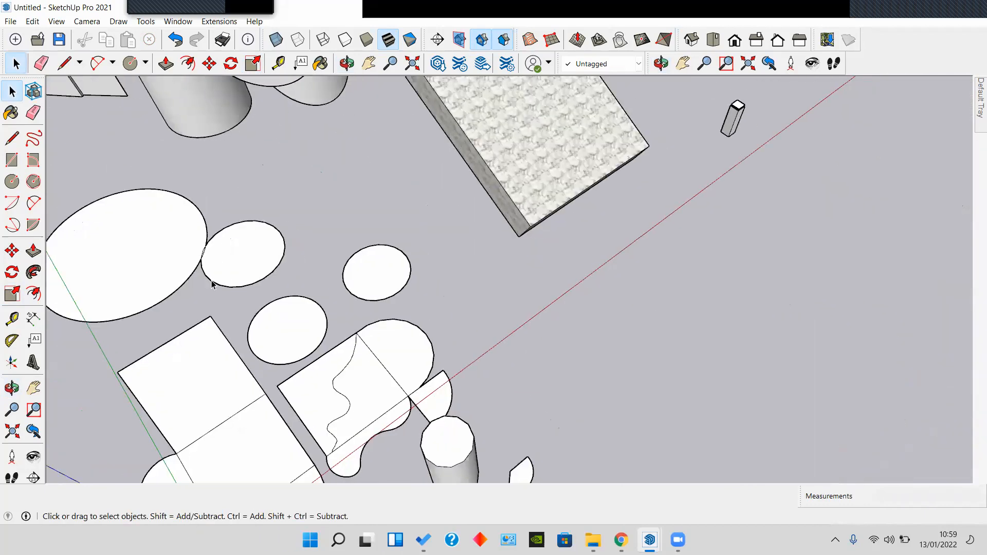
{"action": "middle_click_drag", "start_coordinate": [276, 379], "coordinate": [476, 267], "text": "shift"}
{"action": "scroll", "coordinate": [399, 295], "scroll_direction": "up", "scroll_amount": 4}
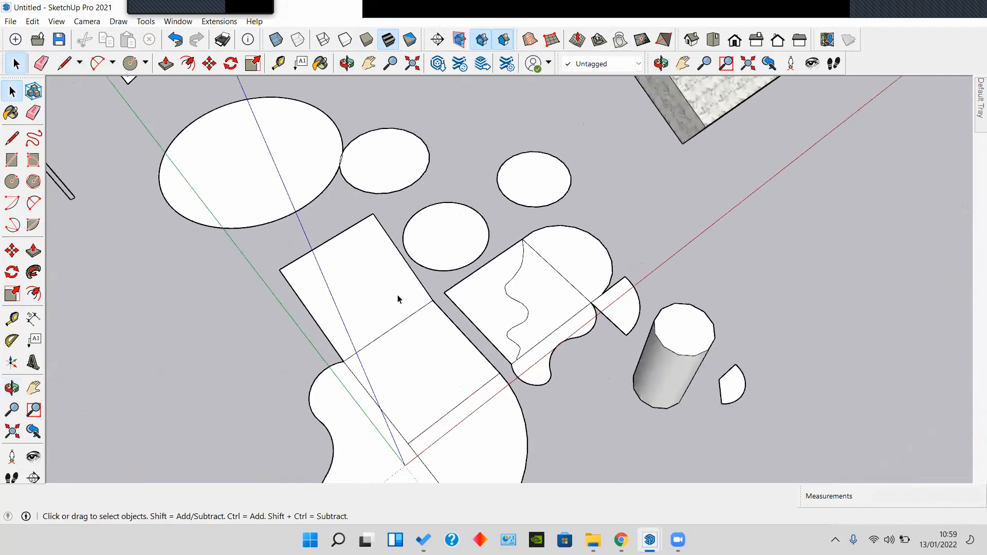
{"action": "middle_click_drag", "start_coordinate": [424, 385], "coordinate": [431, 284], "text": "shift"}
{"action": "scroll", "coordinate": [410, 346], "scroll_direction": "up", "scroll_amount": 3}
{"action": "middle_click_drag", "start_coordinate": [410, 346], "coordinate": [525, 343]}
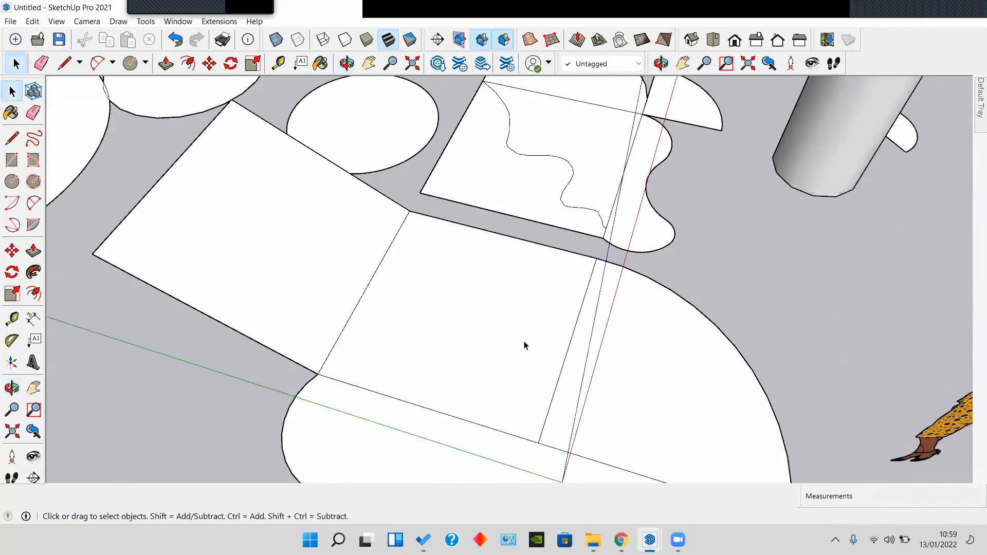
{"action": "scroll", "coordinate": [524, 344], "scroll_direction": "up", "scroll_amount": 3}
{"action": "left_click", "coordinate": [500, 351]}
{"action": "middle_click_drag", "start_coordinate": [404, 339], "coordinate": [570, 313], "text": "shift"}
{"action": "scroll", "coordinate": [570, 313], "scroll_direction": "up", "scroll_amount": 2}
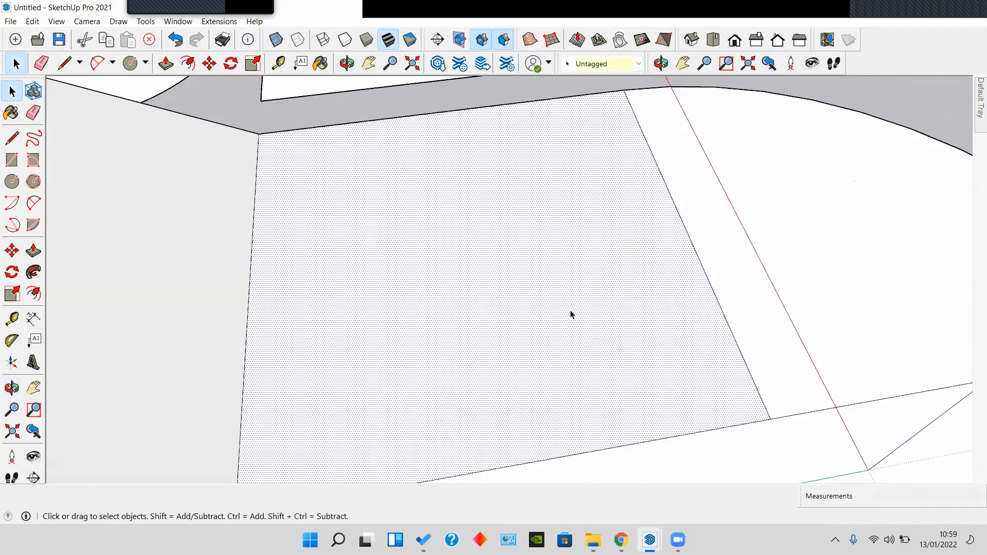
{"action": "scroll", "coordinate": [571, 313], "scroll_direction": "down", "scroll_amount": 4}
{"action": "scroll", "coordinate": [569, 313], "scroll_direction": "down", "scroll_amount": 4}
{"action": "middle_click_drag", "start_coordinate": [502, 311], "coordinate": [411, 337]}
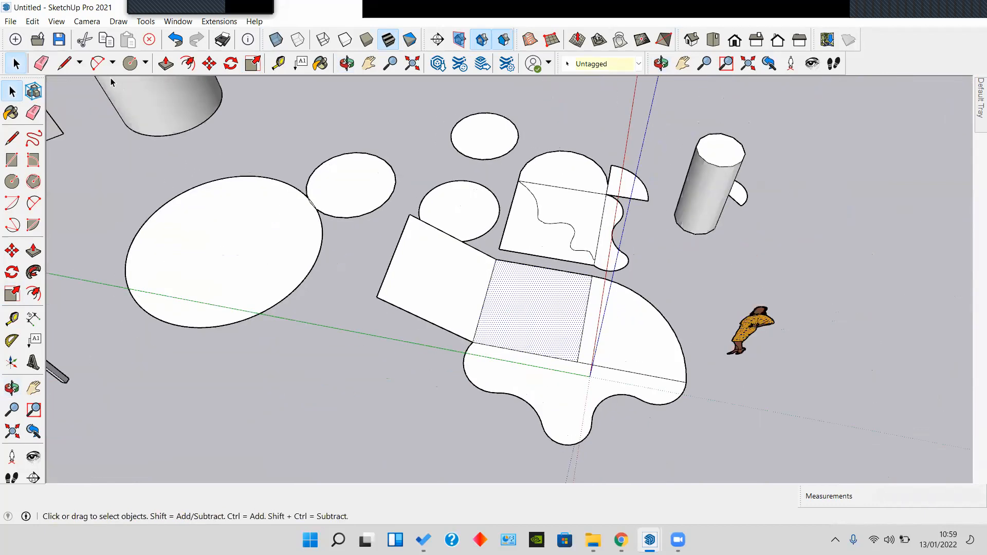
Step: Draw a rectangle about 3.90 by 3.66 m on the empty ground beyond the cylinder and select its face
{"action": "left_click", "coordinate": [12, 160]}
{"action": "middle_click_drag", "start_coordinate": [595, 208], "coordinate": [415, 304]}
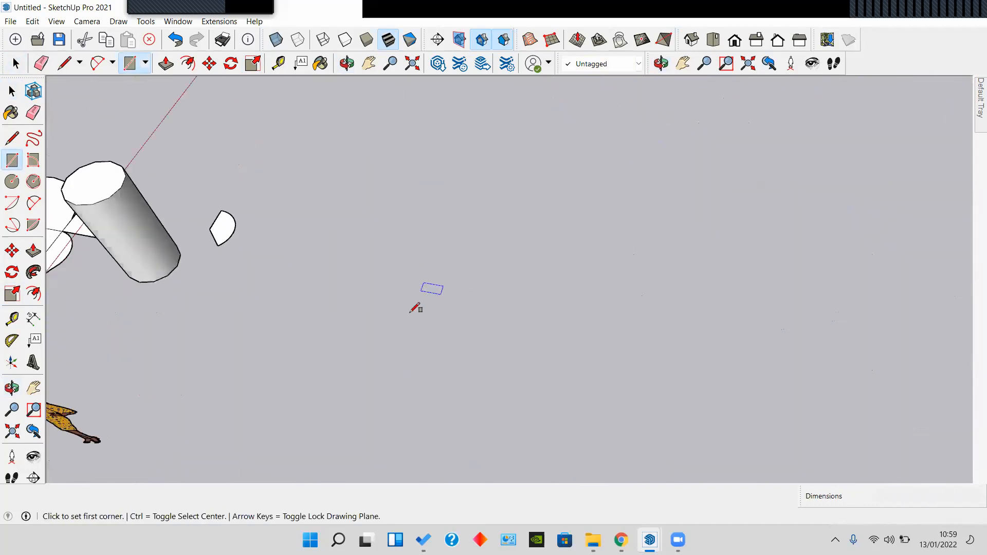
{"action": "left_click", "coordinate": [410, 312]}
{"action": "left_click", "coordinate": [653, 172]}
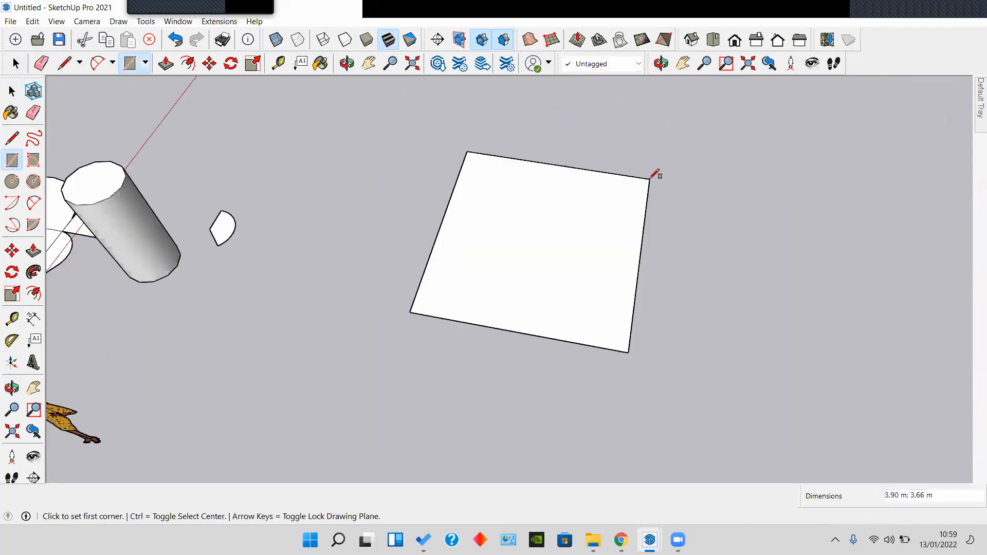
{"action": "key", "text": "space"}
{"action": "left_click", "coordinate": [608, 208]}
{"action": "scroll", "coordinate": [584, 257], "scroll_direction": "up", "scroll_amount": 3}
{"action": "scroll", "coordinate": [603, 427], "scroll_direction": "up", "scroll_amount": 2}
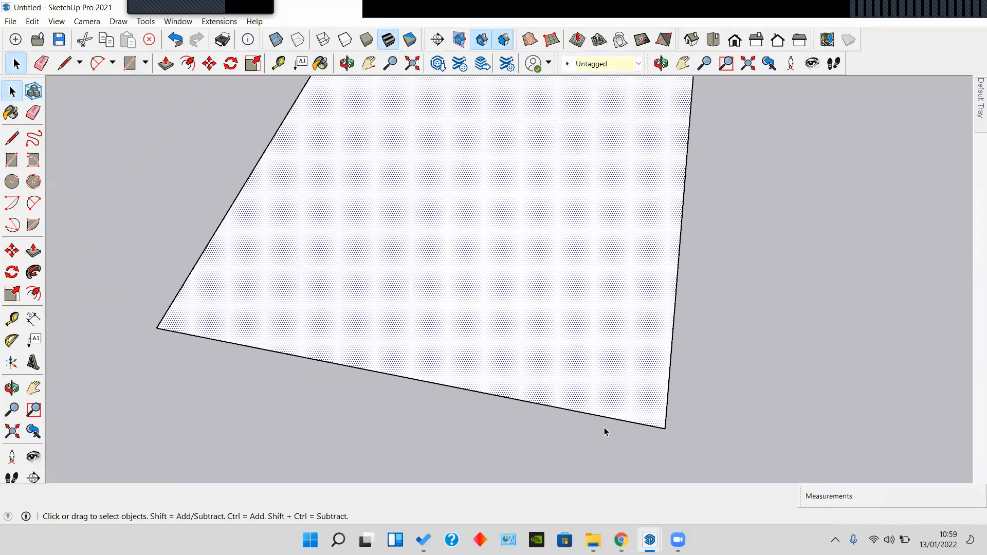
{"action": "key", "text": "l"}
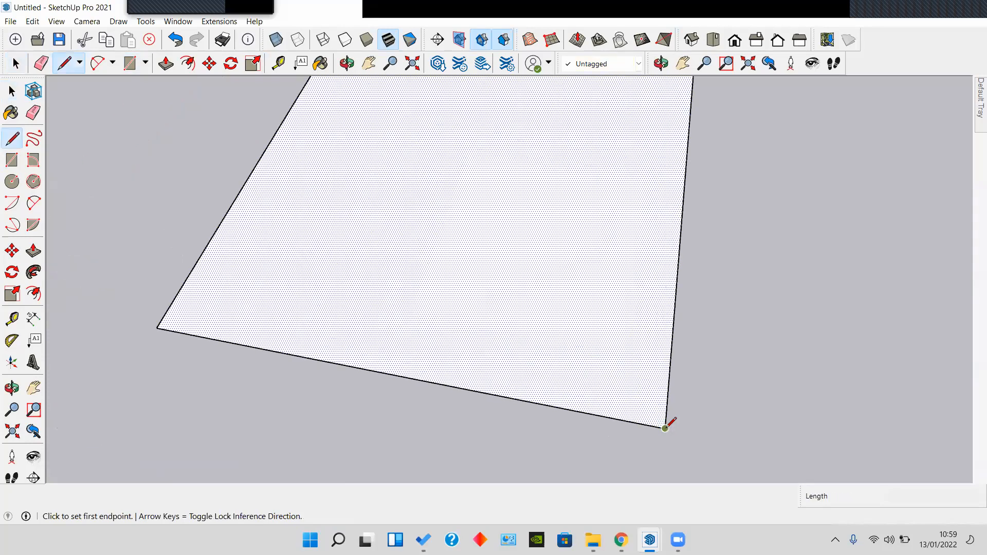
{"action": "left_click", "coordinate": [665, 428]}
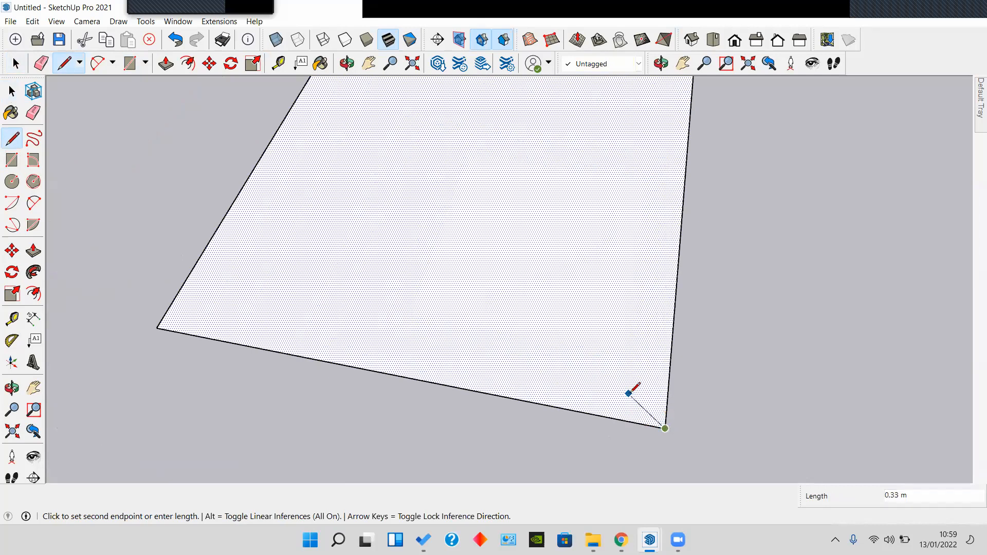
{"action": "key", "text": "Escape"}
{"action": "left_click", "coordinate": [667, 404]}
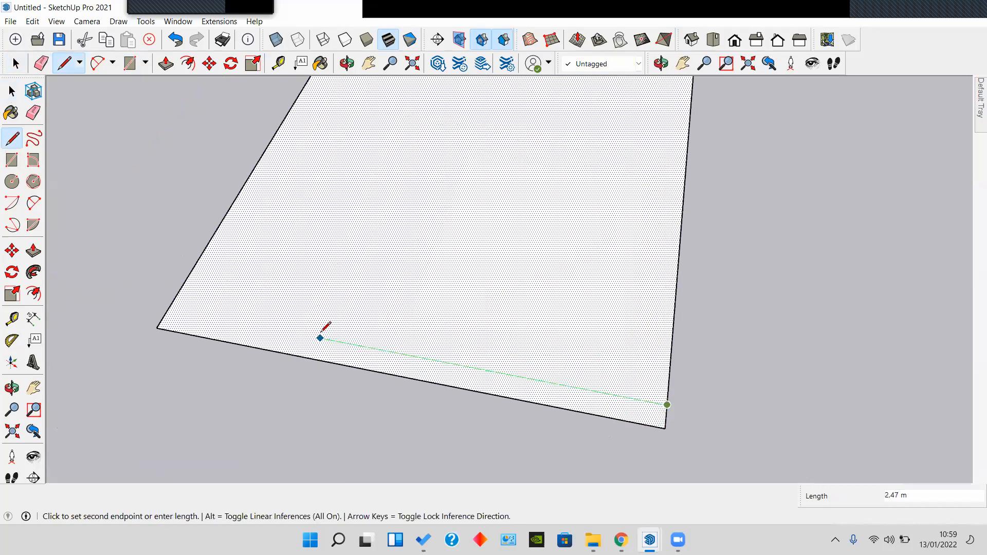
{"action": "key", "text": "Escape"}
{"action": "key", "text": "space"}
Step: Offset the new rectangle's outline inward to form a narrow border around the face
{"action": "middle_click_drag", "start_coordinate": [386, 317], "coordinate": [469, 319]}
{"action": "middle_click_drag", "start_coordinate": [551, 262], "coordinate": [529, 260]}
{"action": "left_click", "coordinate": [34, 293]}
{"action": "left_click", "coordinate": [379, 380]}
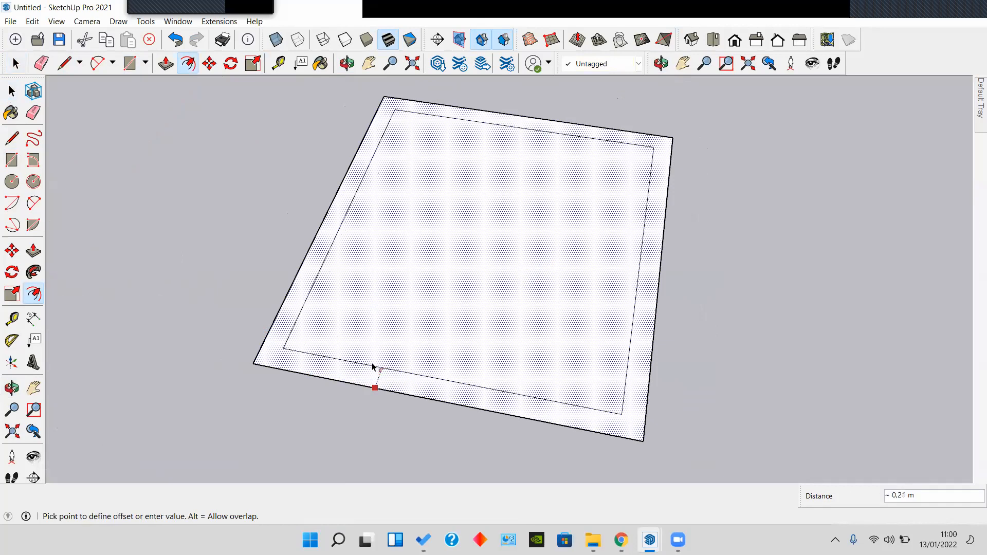
{"action": "scroll", "coordinate": [372, 367], "scroll_direction": "up", "scroll_amount": 3}
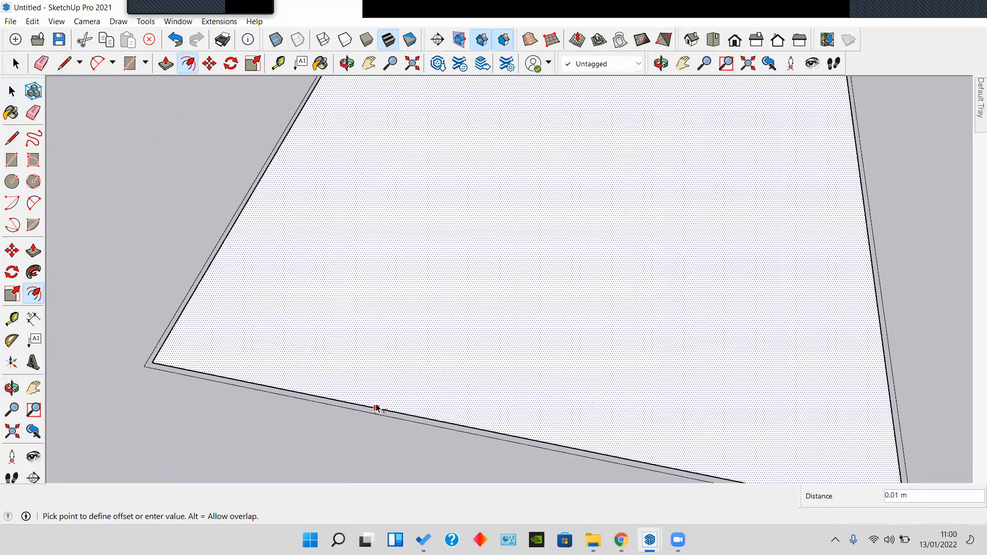
{"action": "left_click", "coordinate": [390, 376]}
{"action": "key", "text": "space"}
{"action": "middle_click_drag", "start_coordinate": [412, 363], "coordinate": [564, 375]}
{"action": "scroll", "coordinate": [566, 377], "scroll_direction": "down", "scroll_amount": 3}
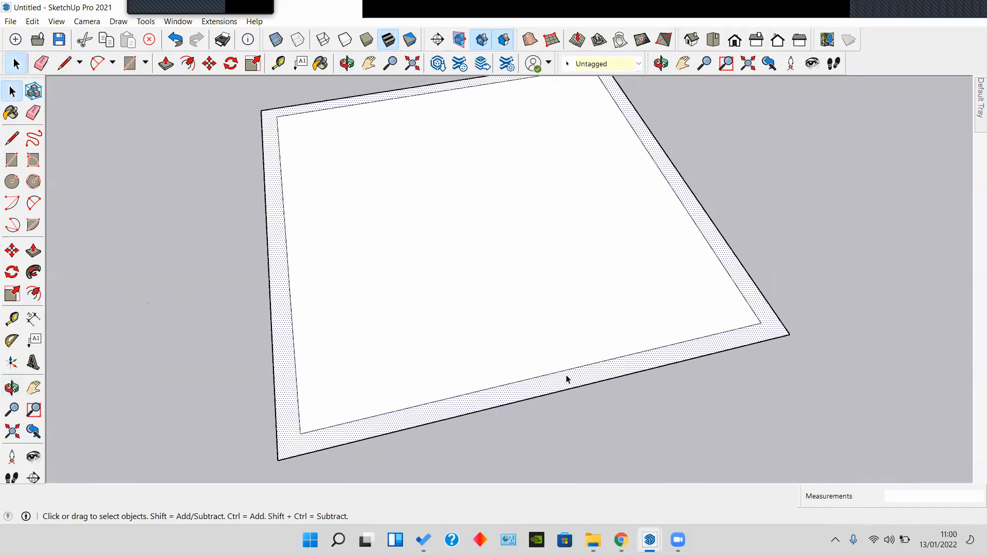
Step: Raise the border face about 2.08 m with Push/Pull to form four walls around the floor
{"action": "key", "text": "p"}
{"action": "left_click", "coordinate": [569, 379]}
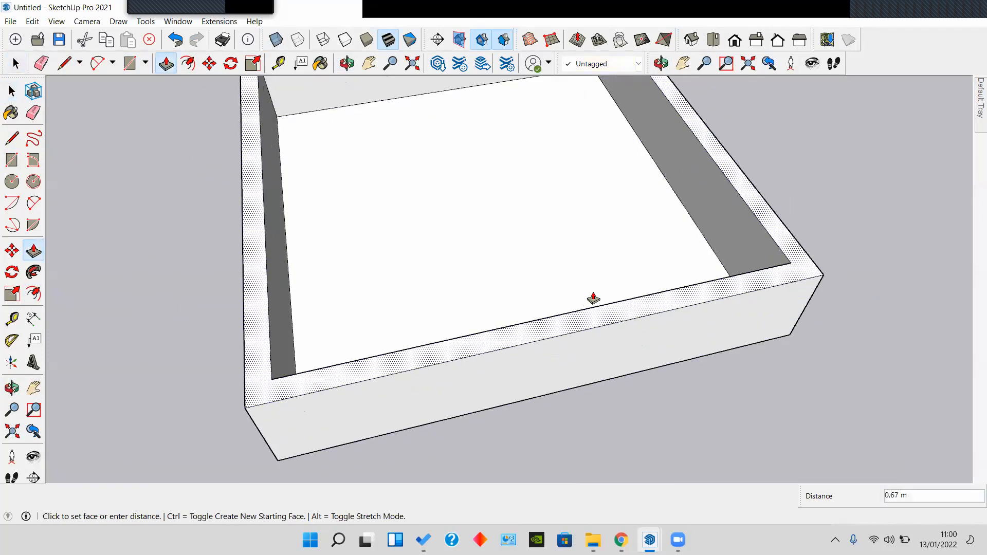
{"action": "scroll", "coordinate": [607, 268], "scroll_direction": "down", "scroll_amount": 2}
{"action": "left_click", "coordinate": [610, 230]}
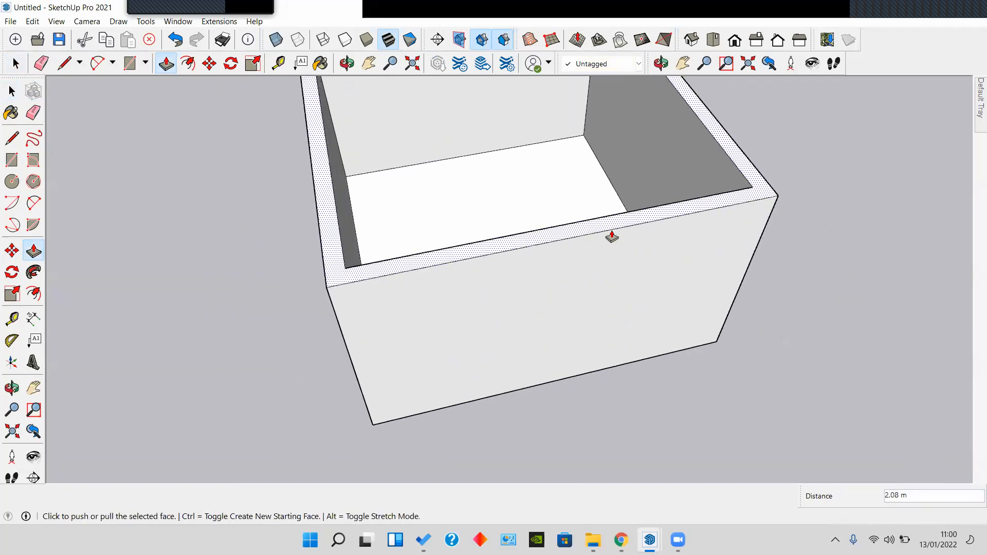
{"action": "key", "text": "space"}
{"action": "scroll", "coordinate": [751, 268], "scroll_direction": "down", "scroll_amount": 2}
{"action": "middle_click_drag", "start_coordinate": [566, 248], "coordinate": [540, 308]}
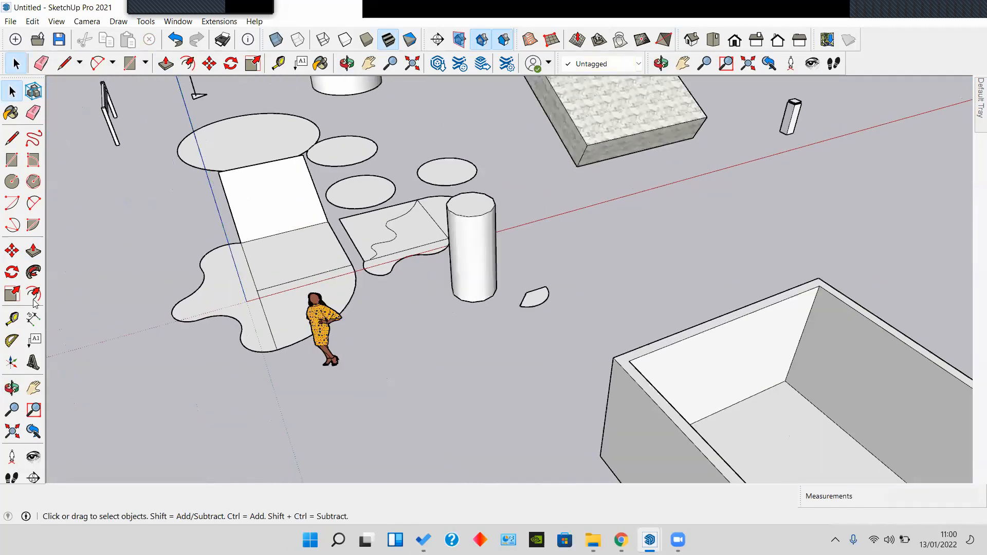
{"action": "scroll", "coordinate": [313, 226], "scroll_direction": "up", "scroll_amount": 5}
{"action": "middle_click_drag", "start_coordinate": [309, 221], "coordinate": [468, 300]}
{"action": "scroll", "coordinate": [468, 299], "scroll_direction": "up", "scroll_amount": 1}
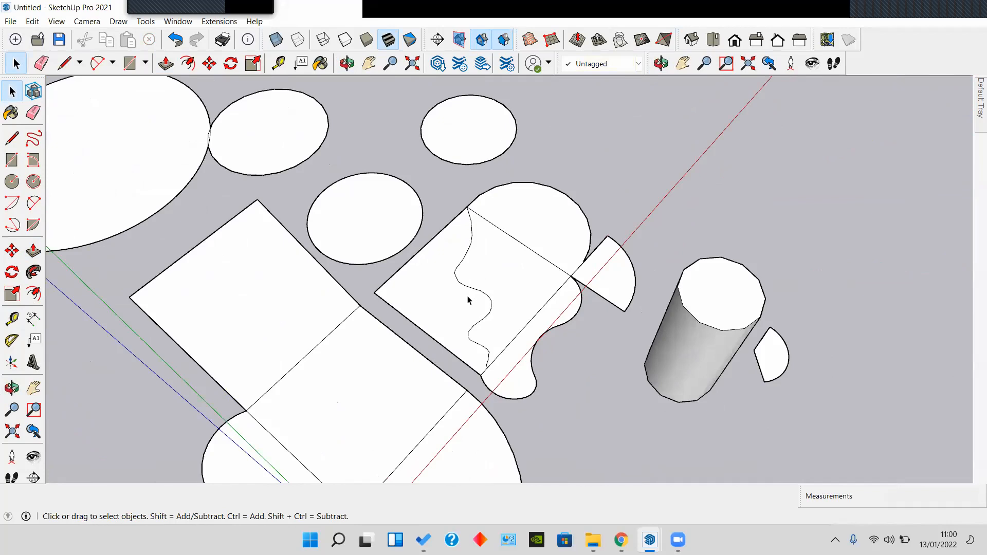
{"action": "scroll", "coordinate": [468, 300], "scroll_direction": "up", "scroll_amount": 2}
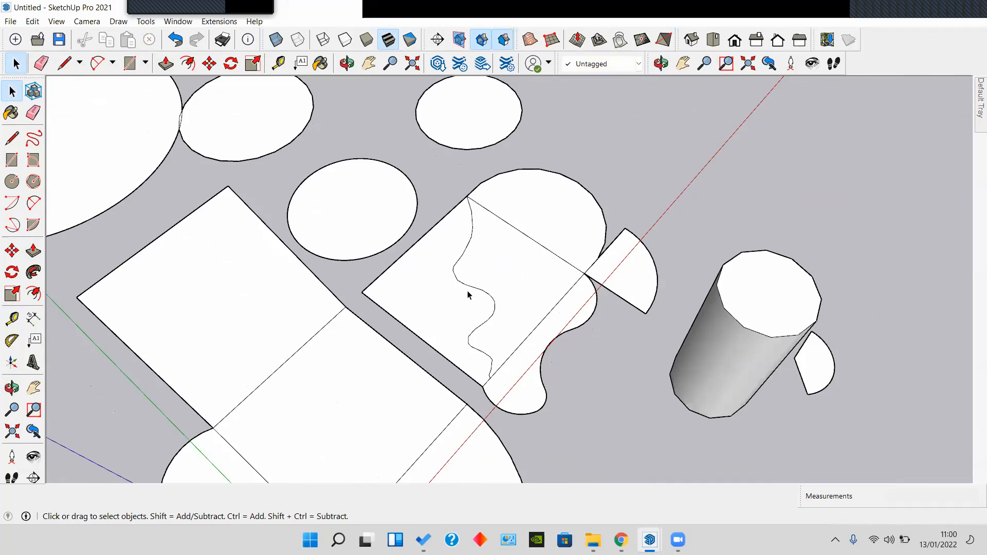
Step: Examine the flat shapes around the origin and the neighbouring pipe solids and stone-textured block
{"action": "scroll", "coordinate": [468, 292], "scroll_direction": "down", "scroll_amount": 4}
{"action": "middle_click_drag", "start_coordinate": [607, 348], "coordinate": [351, 263], "text": "shift"}
{"action": "scroll", "coordinate": [468, 281], "scroll_direction": "up", "scroll_amount": 2}
{"action": "middle_click_drag", "start_coordinate": [498, 322], "coordinate": [459, 289], "text": "shift"}
{"action": "scroll", "coordinate": [469, 294], "scroll_direction": "down", "scroll_amount": 4}
{"action": "scroll", "coordinate": [389, 302], "scroll_direction": "up", "scroll_amount": 3}
{"action": "scroll", "coordinate": [375, 299], "scroll_direction": "up", "scroll_amount": 1}
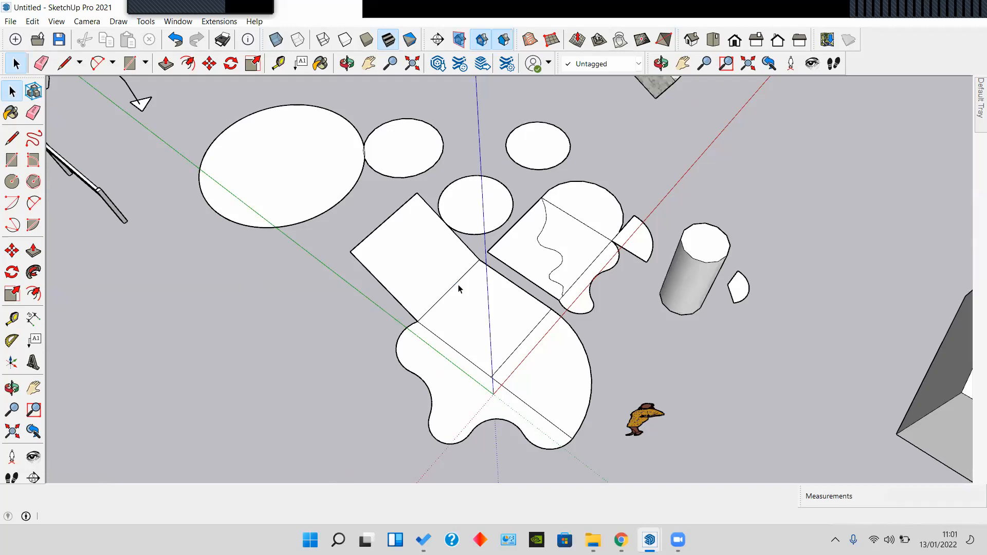
{"action": "middle_click_drag", "start_coordinate": [491, 247], "coordinate": [383, 270]}
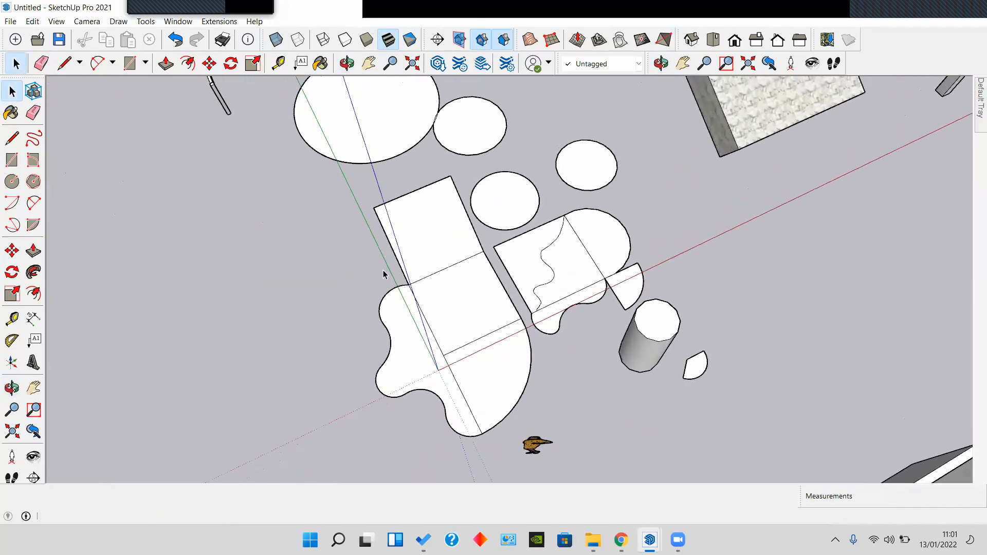
{"action": "scroll", "coordinate": [463, 378], "scroll_direction": "down", "scroll_amount": 4}
{"action": "middle_click_drag", "start_coordinate": [464, 333], "coordinate": [409, 298]}
{"action": "scroll", "coordinate": [446, 329], "scroll_direction": "up", "scroll_amount": 5}
{"action": "scroll", "coordinate": [560, 235], "scroll_direction": "down", "scroll_amount": 4}
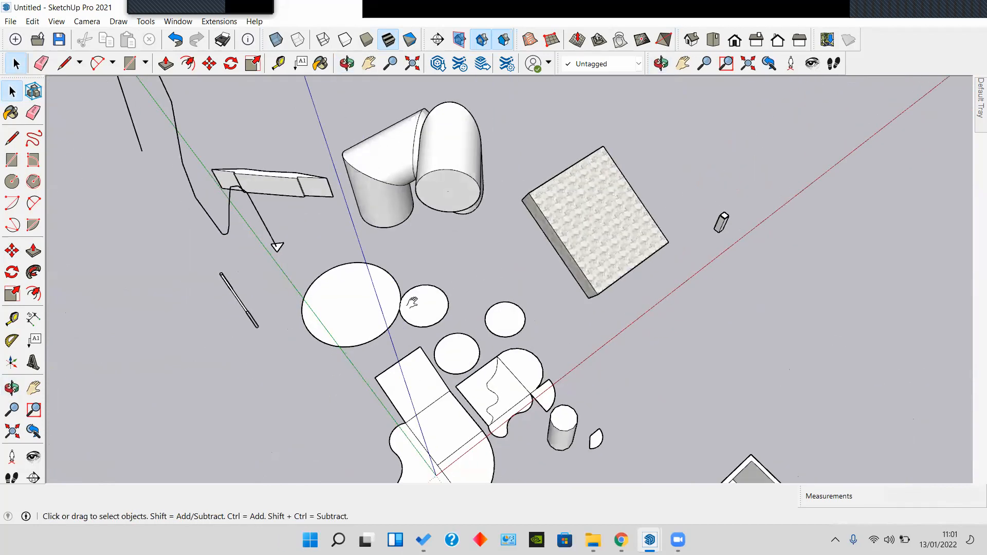
{"action": "scroll", "coordinate": [432, 293], "scroll_direction": "up", "scroll_amount": 5}
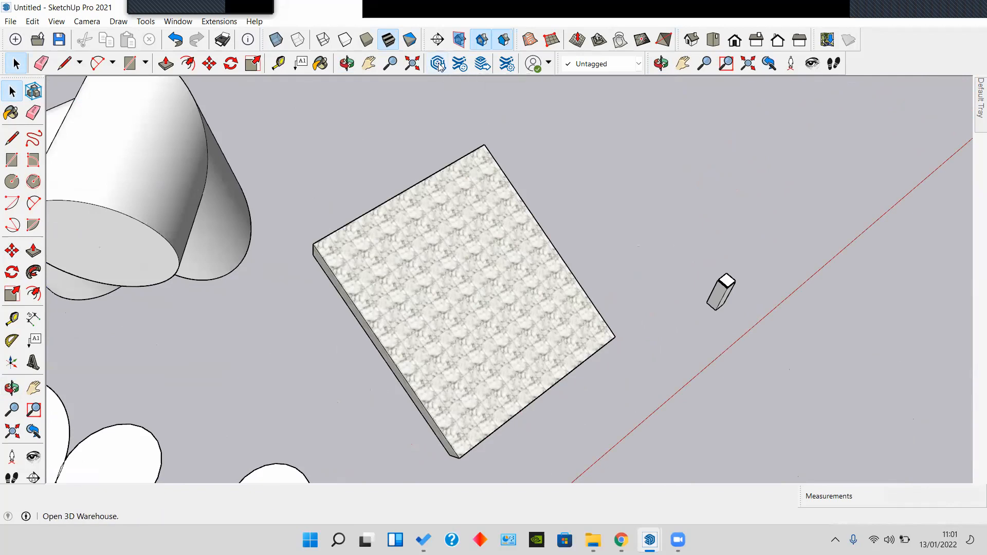
Step: Open 3D Warehouse and search its models for "sofa"
{"action": "left_click", "coordinate": [439, 64]}
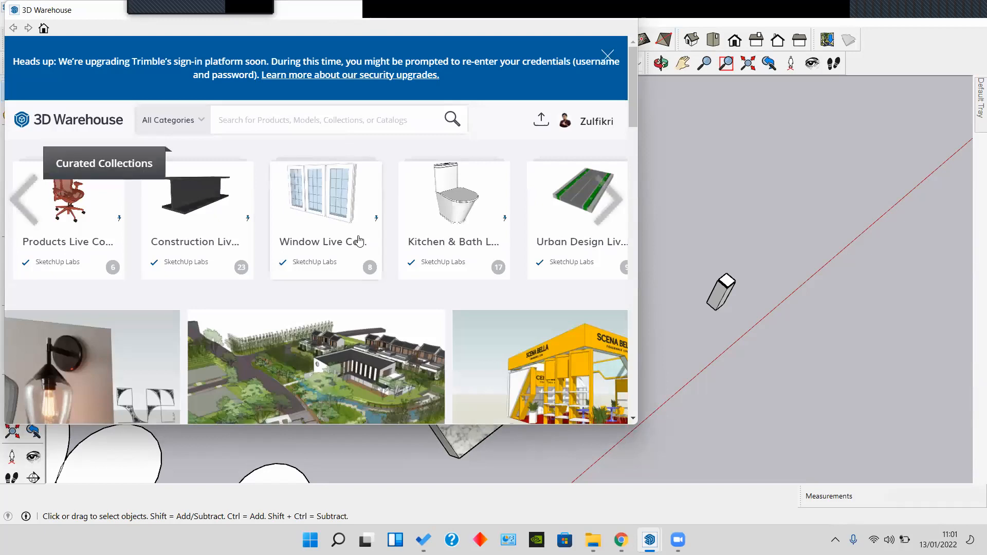
{"action": "left_click", "coordinate": [271, 119]}
{"action": "type", "text": "sofa"}
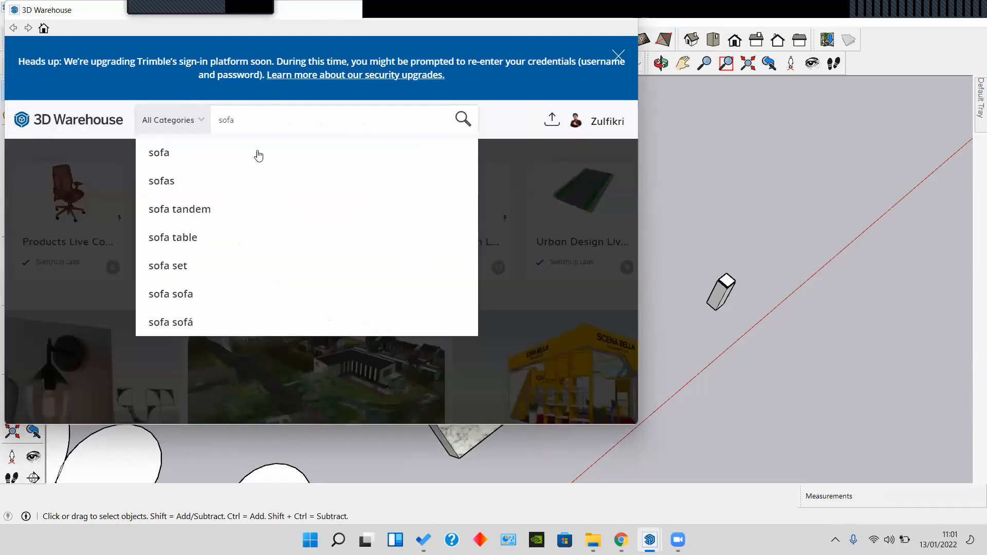
{"action": "left_click", "coordinate": [256, 152]}
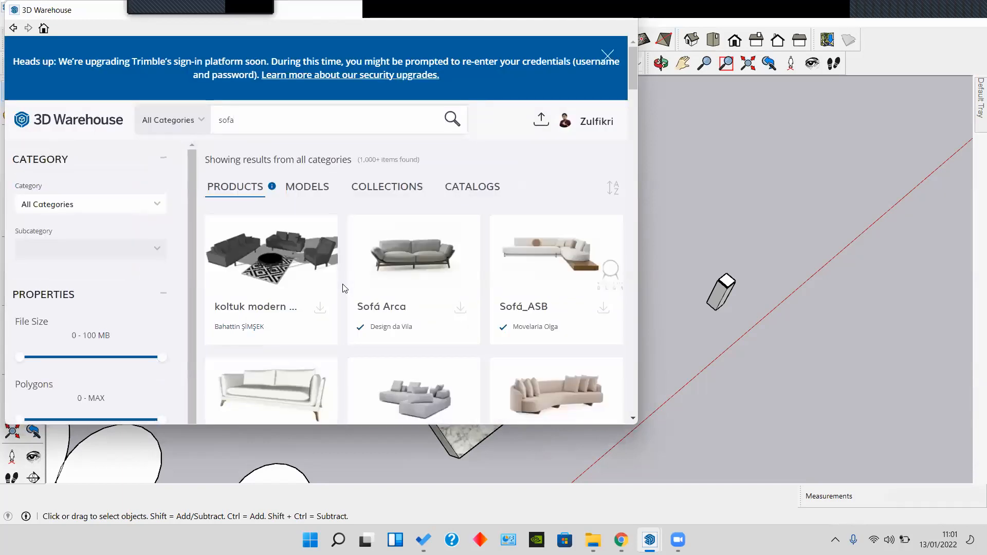
Step: Download the "koltuk modern" sofa set directly into the model and place it on the ground between the cylinder and the stone-textured block
{"action": "left_click", "coordinate": [322, 310]}
{"action": "left_click", "coordinate": [261, 253]}
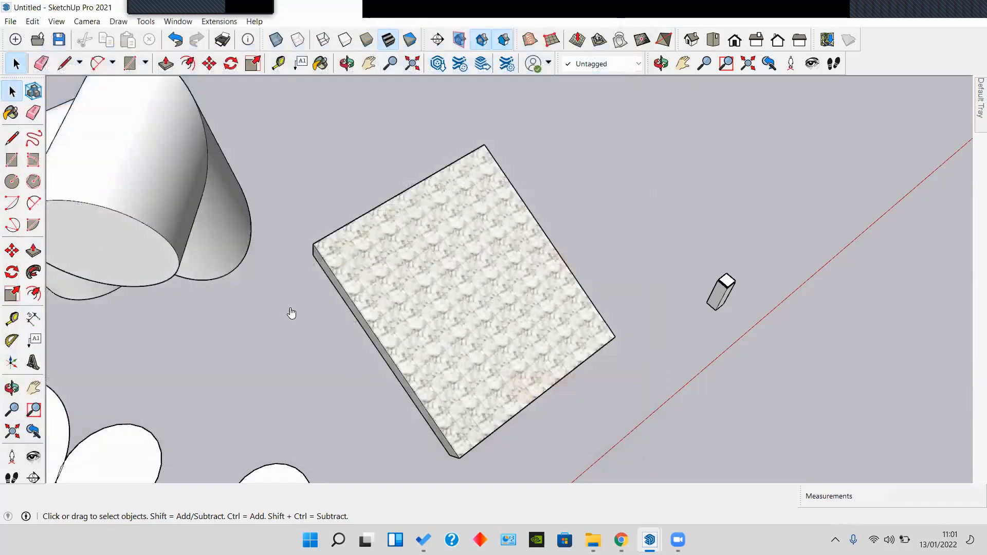
{"action": "middle_click_drag", "start_coordinate": [278, 406], "coordinate": [352, 269]}
{"action": "left_click", "coordinate": [424, 327]}
{"action": "left_click", "coordinate": [508, 344]}
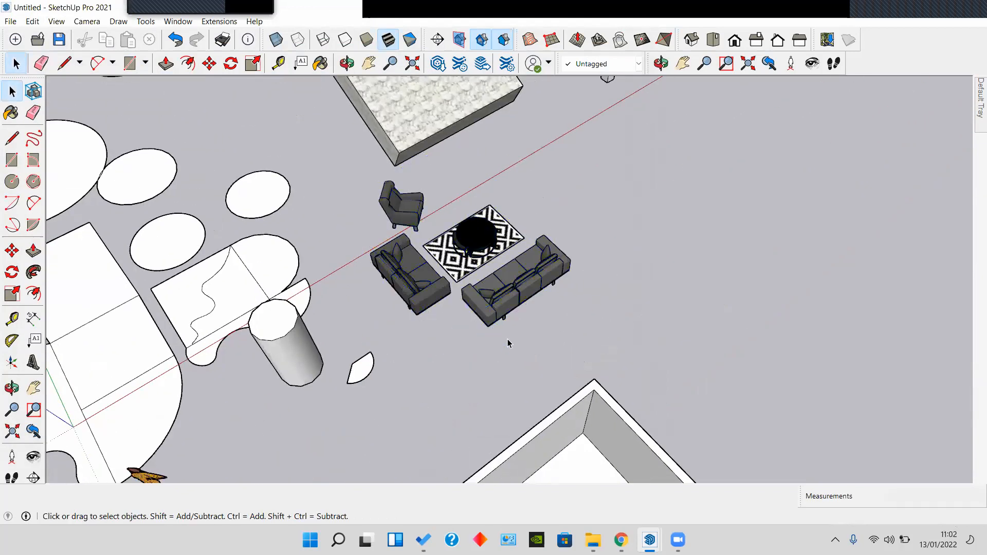
Step: Inspect the placed furniture set from several angles, covering the sofas, armchair, patterned rug and round coffee table
{"action": "scroll", "coordinate": [508, 343], "scroll_direction": "up", "scroll_amount": 3}
{"action": "middle_click_drag", "start_coordinate": [488, 284], "coordinate": [329, 252]}
{"action": "mouse_move", "coordinate": [667, 304]}
{"action": "middle_mouse_down", "text": "shift"}
{"action": "mouse_move", "coordinate": [443, 274]}
{"action": "mouse_move", "coordinate": [302, 180]}
{"action": "middle_mouse_up", "text": "shift"}
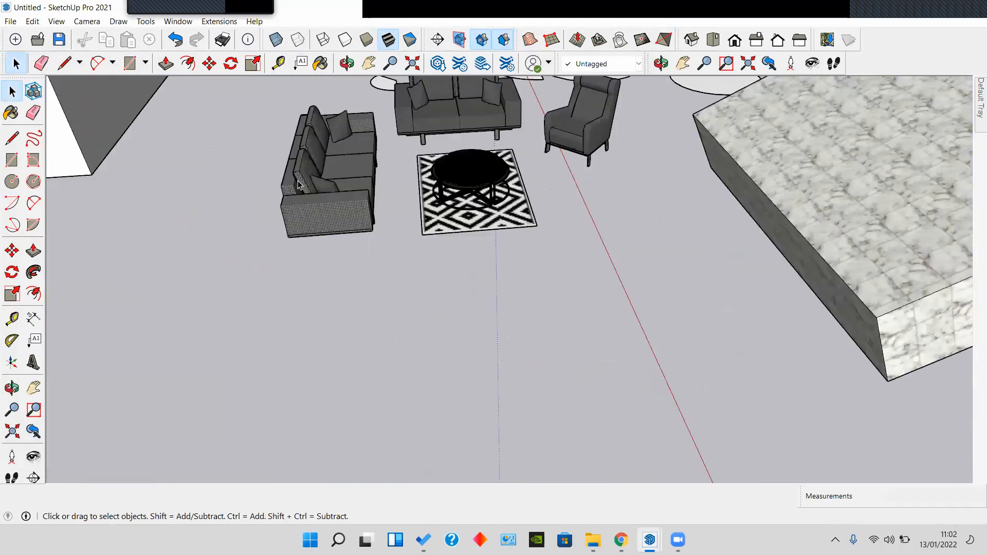
{"action": "scroll", "coordinate": [331, 206], "scroll_direction": "up", "scroll_amount": 4}
{"action": "scroll", "coordinate": [330, 205], "scroll_direction": "up", "scroll_amount": 2}
{"action": "left_click", "coordinate": [352, 241]}
{"action": "middle_click_drag", "start_coordinate": [370, 243], "coordinate": [324, 270]}
{"action": "scroll", "coordinate": [262, 276], "scroll_direction": "down", "scroll_amount": 6}
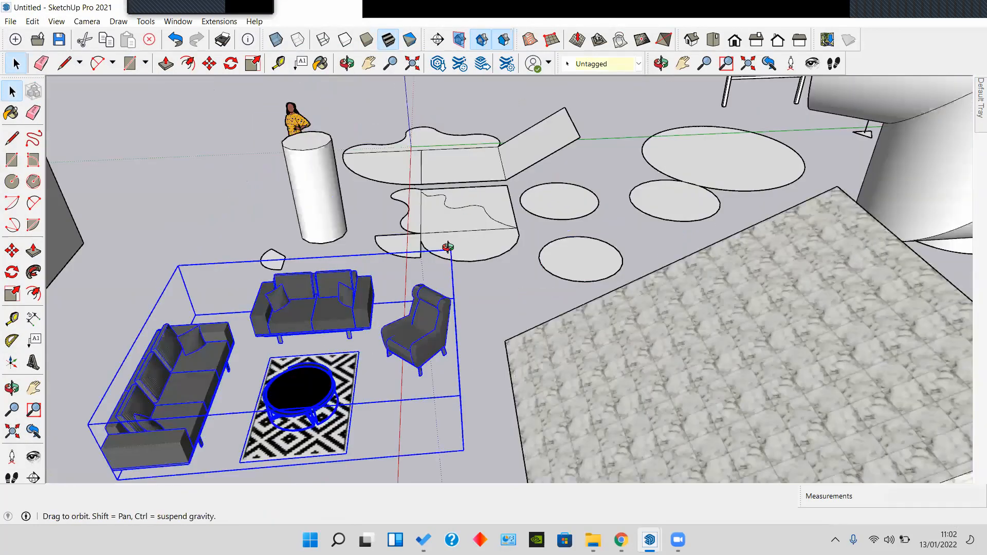
{"action": "mouse_move", "coordinate": [448, 248]}
{"action": "middle_mouse_down"}
{"action": "mouse_move", "coordinate": [411, 293]}
{"action": "mouse_move", "coordinate": [421, 229]}
{"action": "mouse_move", "coordinate": [361, 348]}
{"action": "mouse_move", "coordinate": [545, 137]}
{"action": "middle_mouse_up"}
{"action": "scroll", "coordinate": [440, 247], "scroll_direction": "up", "scroll_amount": 3}
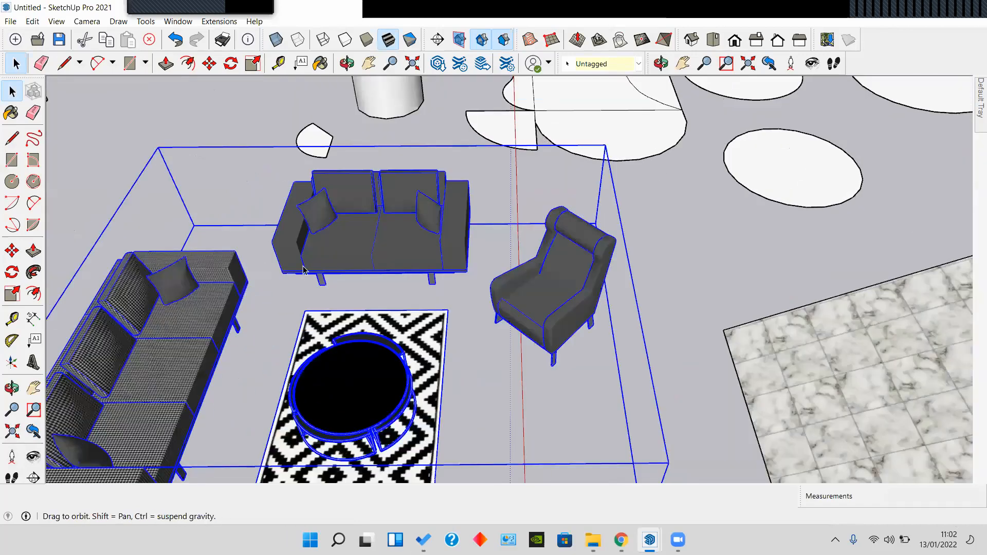
{"action": "middle_click_drag", "start_coordinate": [294, 320], "coordinate": [447, 184]}
{"action": "scroll", "coordinate": [545, 238], "scroll_direction": "down", "scroll_amount": 10}
{"action": "middle_click_drag", "start_coordinate": [545, 238], "coordinate": [500, 328]}
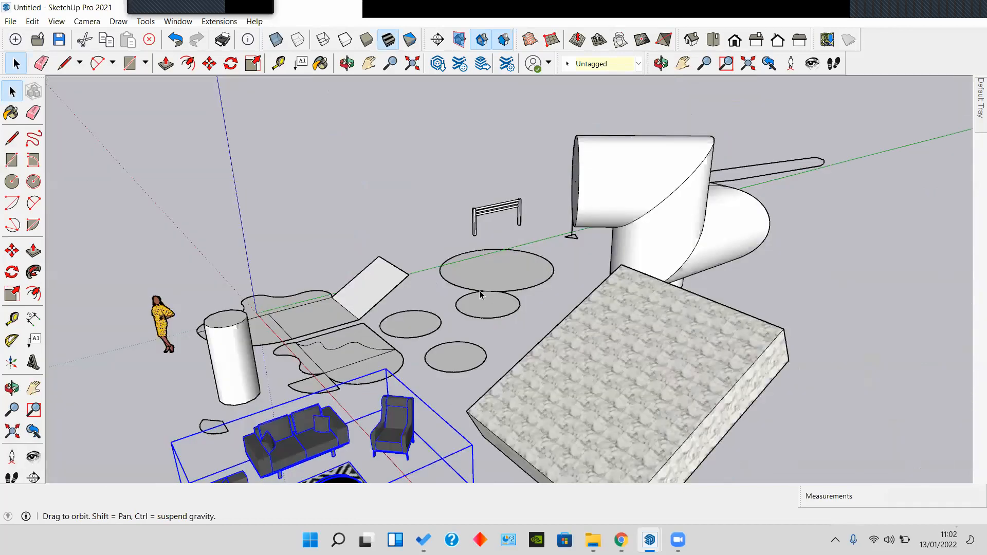
{"action": "scroll", "coordinate": [481, 293], "scroll_direction": "up", "scroll_amount": 4}
{"action": "middle_click_drag", "start_coordinate": [221, 389], "coordinate": [426, 351]}
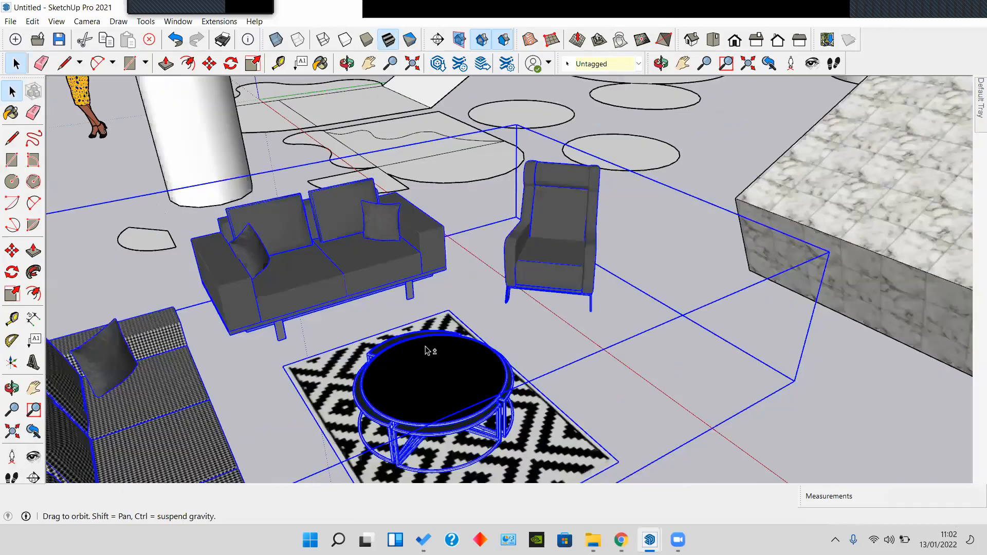
{"action": "middle_click_drag", "start_coordinate": [348, 291], "coordinate": [293, 313]}
{"action": "scroll", "coordinate": [399, 273], "scroll_direction": "down", "scroll_amount": 2}
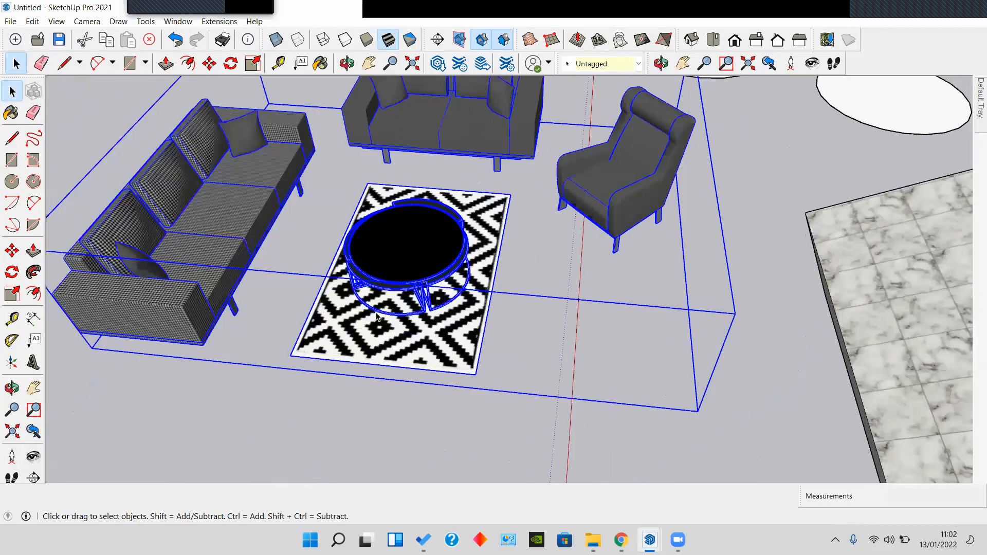
{"action": "scroll", "coordinate": [386, 277], "scroll_direction": "up", "scroll_amount": 3}
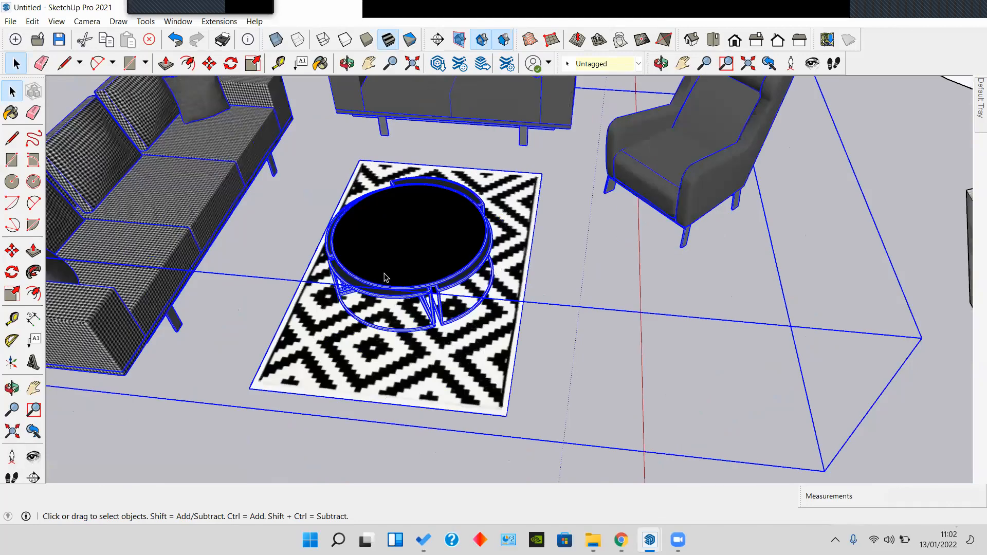
{"action": "scroll", "coordinate": [424, 253], "scroll_direction": "down", "scroll_amount": 4}
Step: Open the furniture set's nested groups for editing down to the coffee table's round black top
{"action": "double_click", "coordinate": [425, 254]}
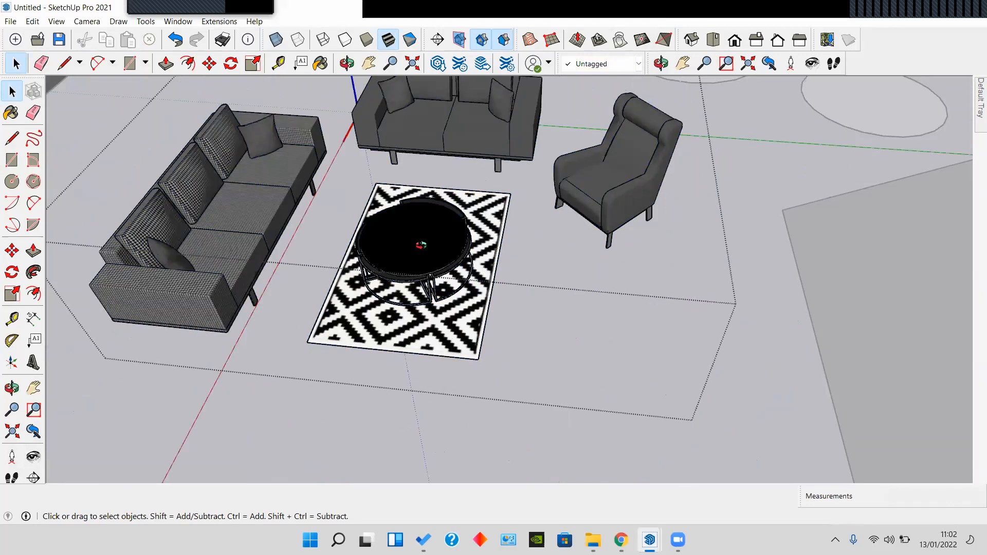
{"action": "middle_click_drag", "start_coordinate": [421, 246], "coordinate": [437, 288]}
{"action": "scroll", "coordinate": [421, 281], "scroll_direction": "up", "scroll_amount": 2}
{"action": "left_click", "coordinate": [421, 282]}
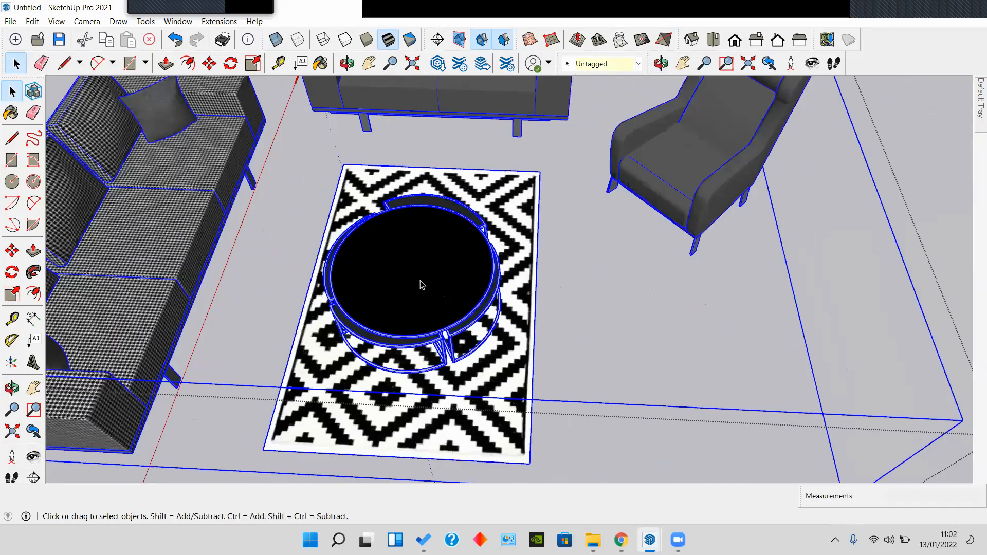
{"action": "scroll", "coordinate": [420, 283], "scroll_direction": "up", "scroll_amount": 1}
{"action": "scroll", "coordinate": [419, 283], "scroll_direction": "down", "scroll_amount": 3}
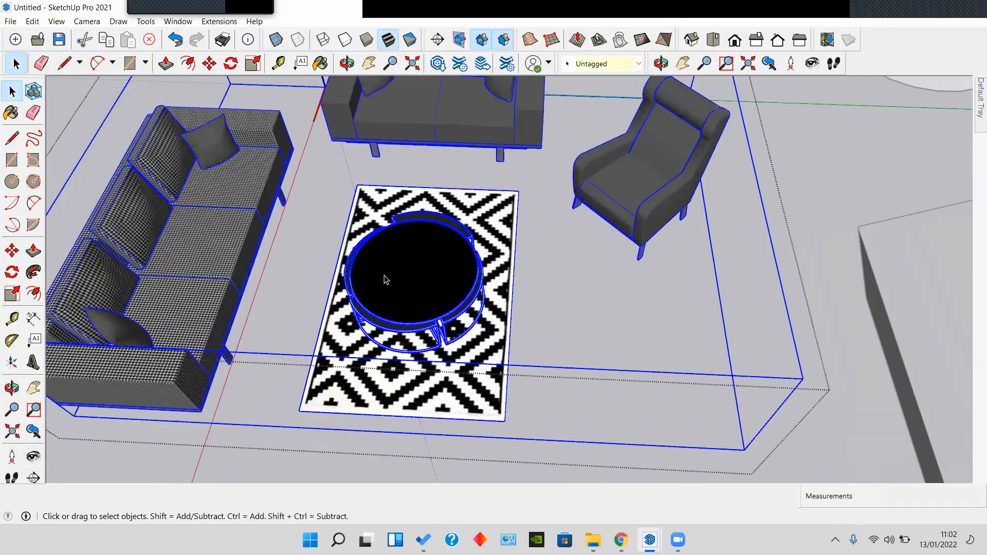
{"action": "middle_click_drag", "start_coordinate": [400, 286], "coordinate": [447, 289]}
{"action": "scroll", "coordinate": [464, 284], "scroll_direction": "up", "scroll_amount": 2}
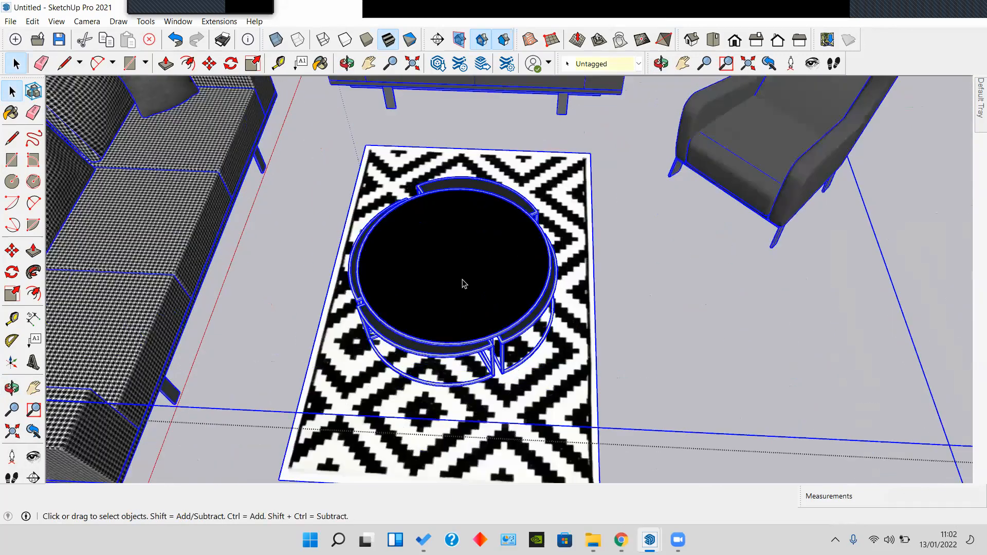
{"action": "left_click", "coordinate": [464, 284]}
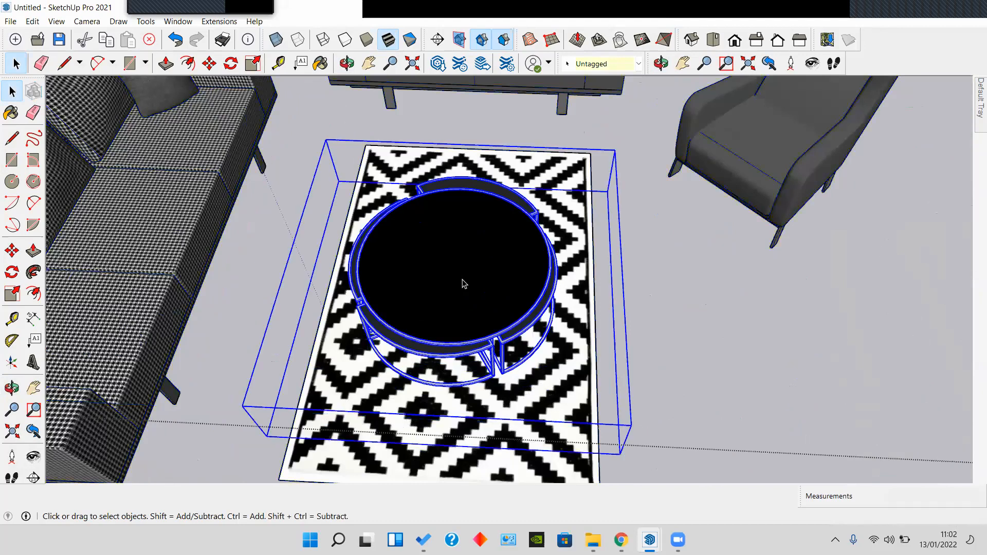
{"action": "double_click", "coordinate": [464, 284]}
{"action": "left_click", "coordinate": [464, 284]}
{"action": "double_click", "coordinate": [465, 284]}
{"action": "left_click", "coordinate": [464, 284]}
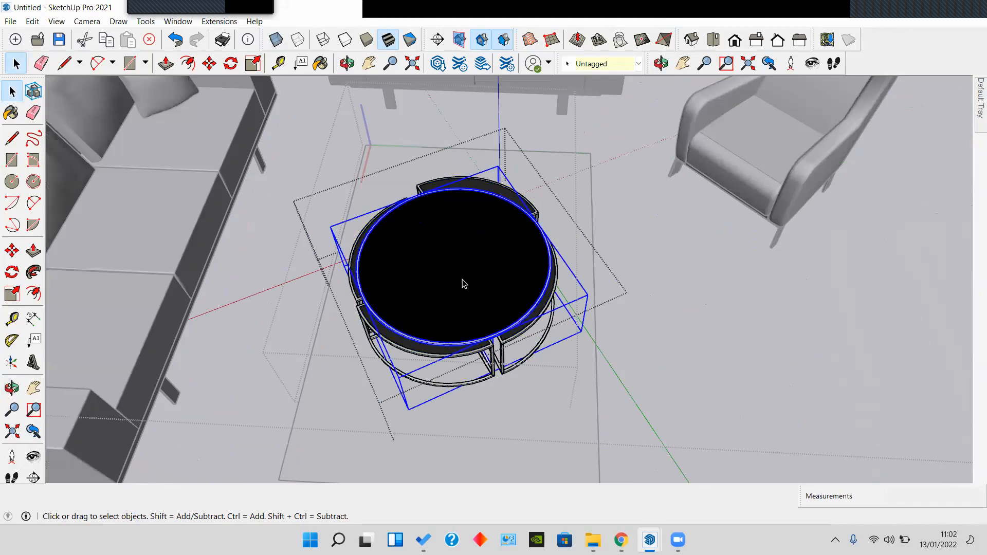
{"action": "double_click", "coordinate": [465, 284]}
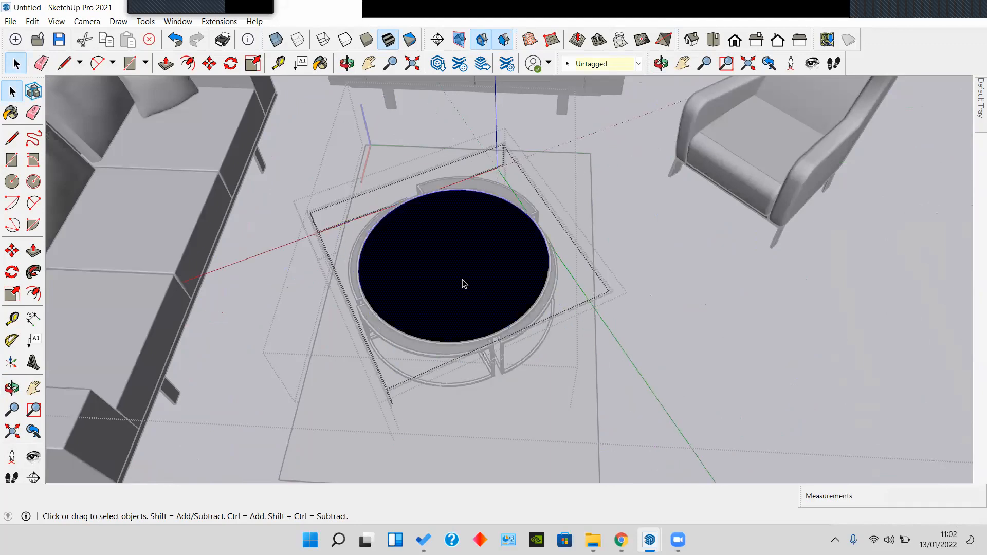
Step: Reselect the round black face inside the coffee table's top
{"action": "scroll", "coordinate": [464, 283], "scroll_direction": "up", "scroll_amount": 3}
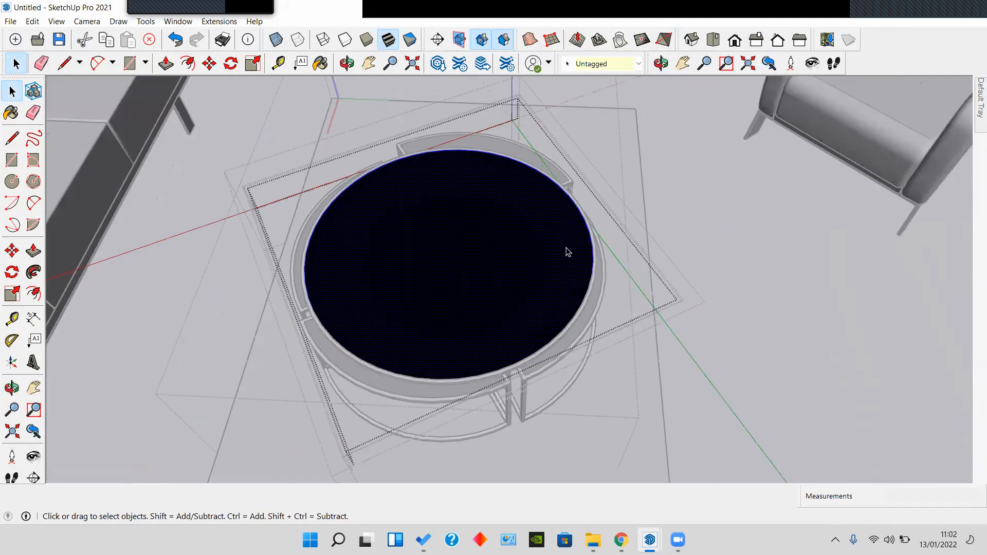
{"action": "left_click", "coordinate": [679, 226]}
{"action": "left_click", "coordinate": [523, 273]}
{"action": "scroll", "coordinate": [523, 273], "scroll_direction": "down", "scroll_amount": 2}
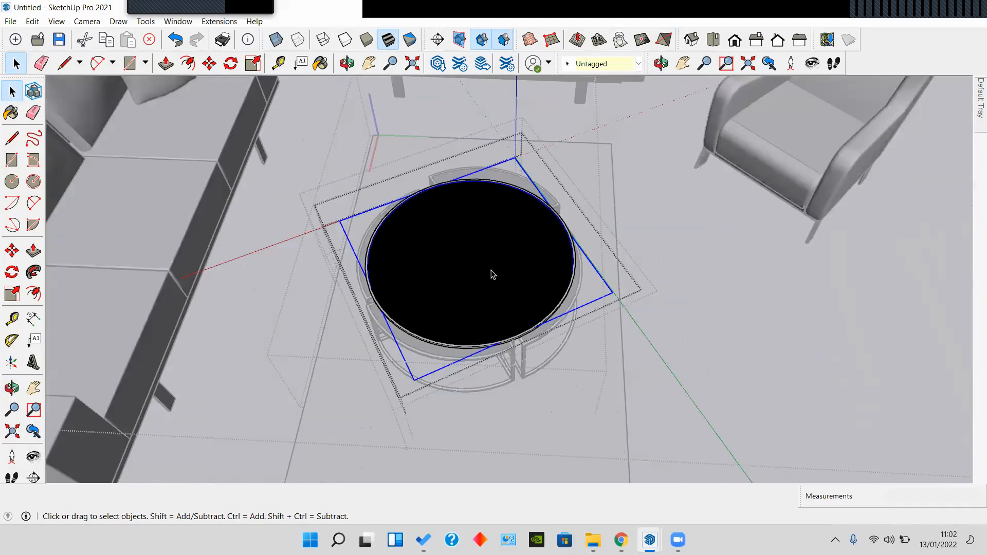
{"action": "scroll", "coordinate": [491, 275], "scroll_direction": "up", "scroll_amount": 2}
{"action": "key", "text": "Delete"}
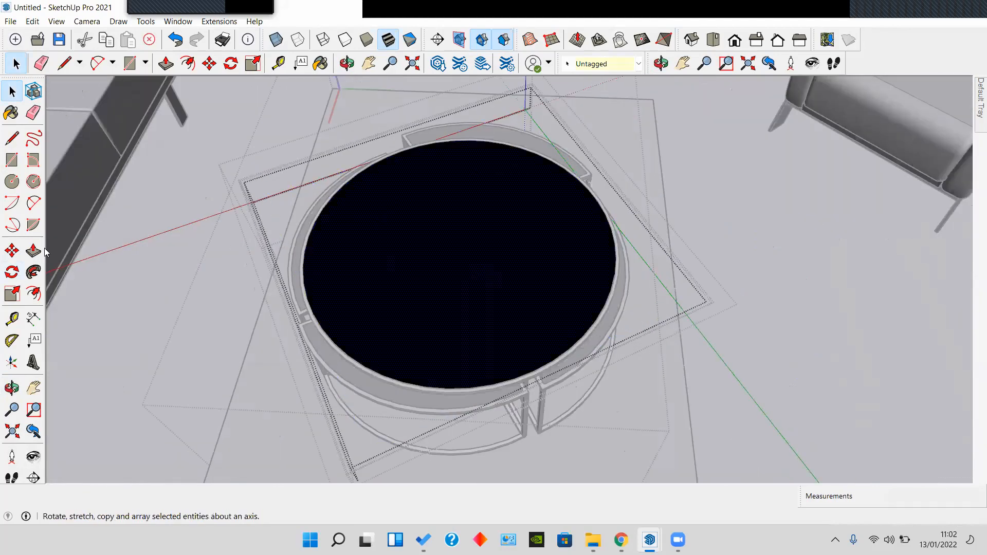
{"action": "scroll", "coordinate": [363, 296], "scroll_direction": "up", "scroll_amount": 2}
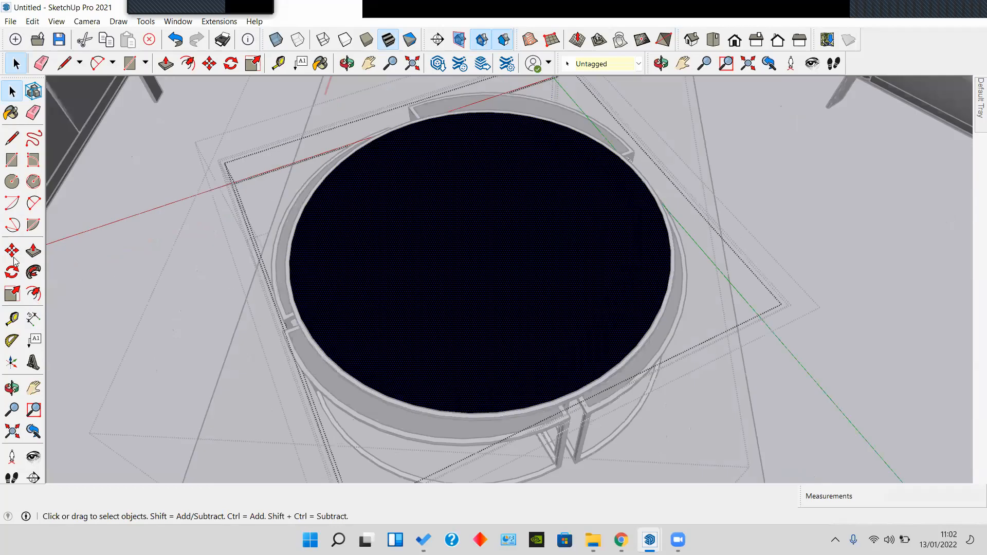
{"action": "left_click", "coordinate": [33, 294]}
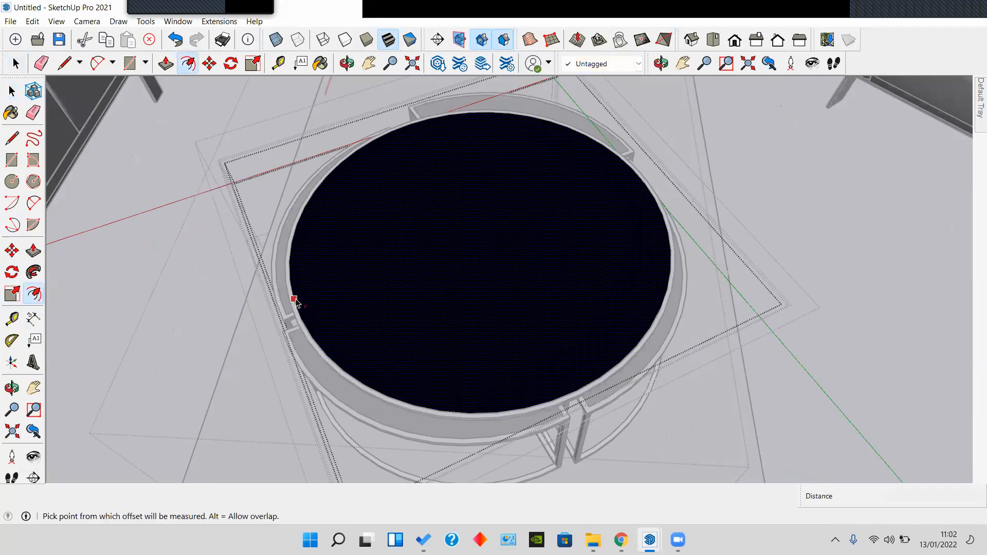
{"action": "left_click", "coordinate": [294, 300]}
{"action": "scroll", "coordinate": [325, 325], "scroll_direction": "up", "scroll_amount": 3}
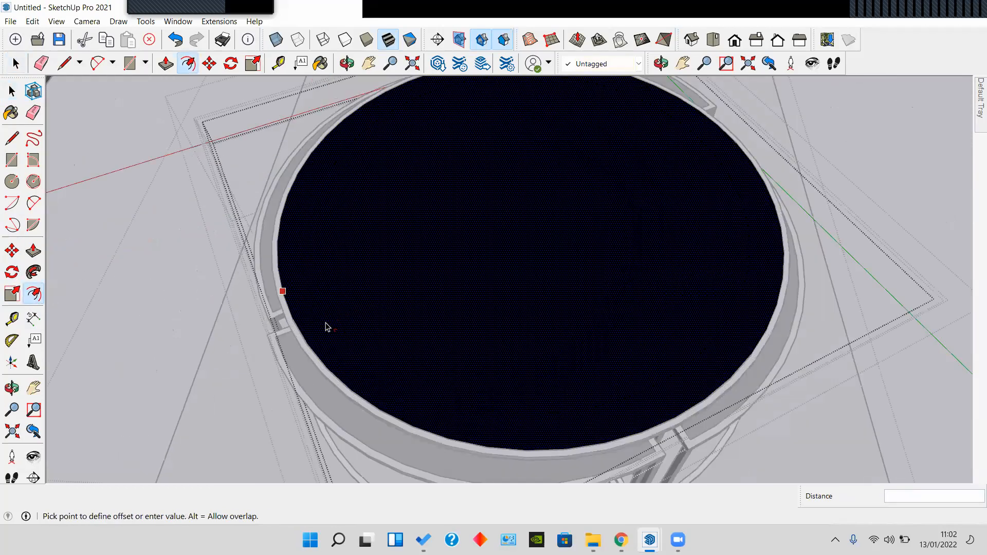
{"action": "key", "text": "space"}
{"action": "scroll", "coordinate": [497, 256], "scroll_direction": "down", "scroll_amount": 2}
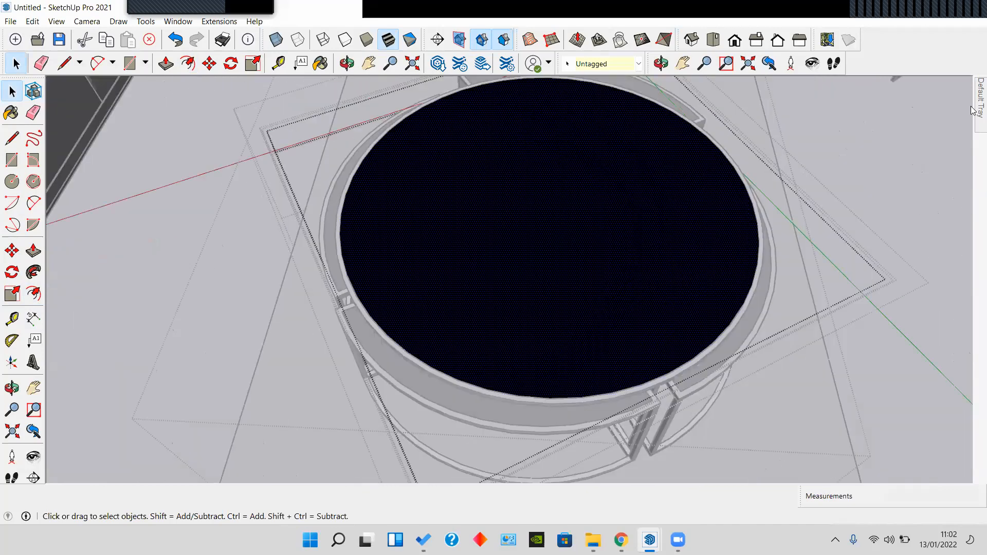
Step: Paint the round tabletop face with a pale peach swatch from the Colors material collection
{"action": "mouse_move", "coordinate": [974, 111]}
{"action": "left_click", "coordinate": [857, 109]}
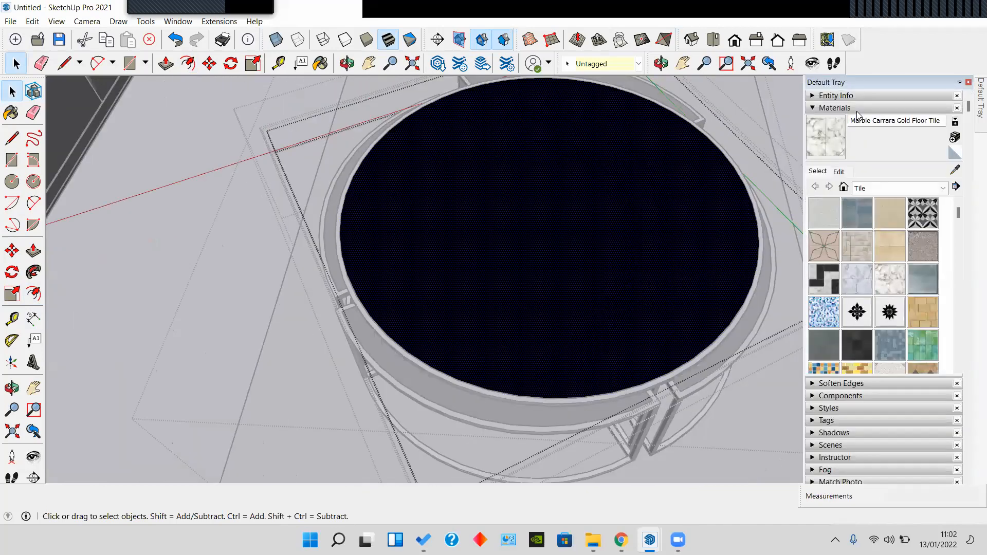
{"action": "left_click", "coordinate": [859, 190]}
{"action": "left_click", "coordinate": [887, 227]}
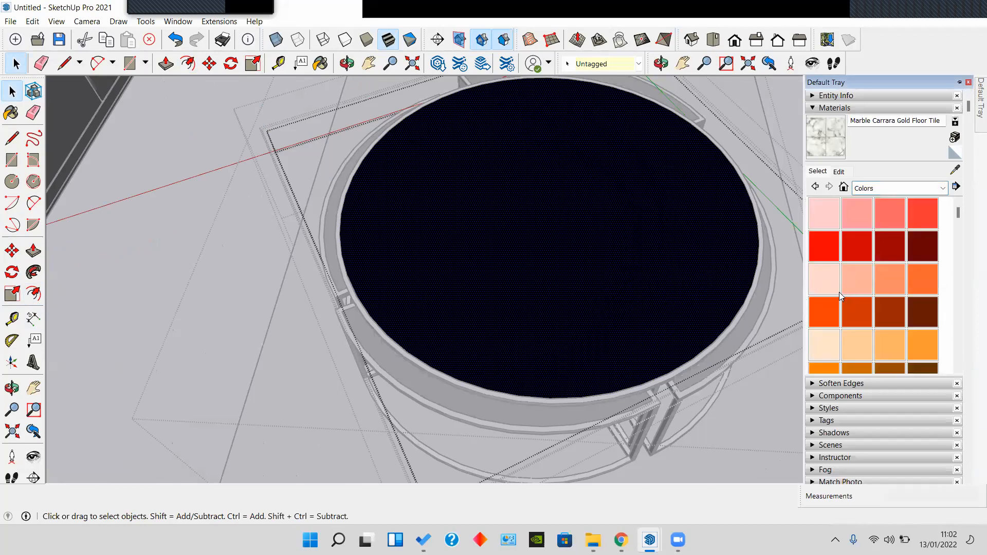
{"action": "left_click", "coordinate": [822, 275]}
{"action": "left_click", "coordinate": [713, 259]}
{"action": "scroll", "coordinate": [714, 257], "scroll_direction": "down", "scroll_amount": 2}
Step: Select the peach tabletop face and offset its outline slightly inward to form a narrow rim
{"action": "left_click", "coordinate": [762, 267]}
{"action": "middle_click_drag", "start_coordinate": [594, 264], "coordinate": [515, 261]}
{"action": "left_click", "coordinate": [514, 261]}
{"action": "scroll", "coordinate": [506, 265], "scroll_direction": "up", "scroll_amount": 2}
{"action": "double_click", "coordinate": [506, 268]}
{"action": "left_click", "coordinate": [416, 265]}
{"action": "left_click", "coordinate": [34, 293]}
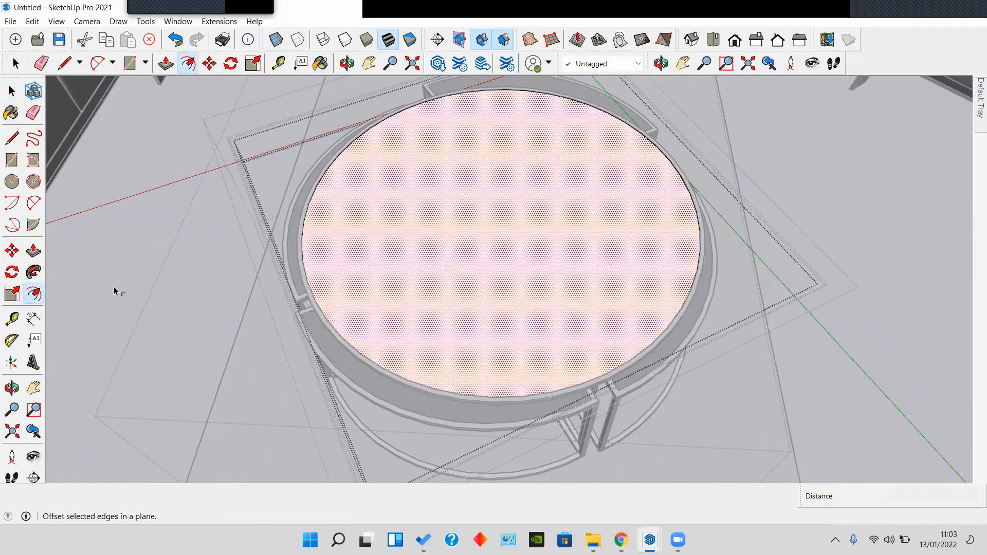
{"action": "left_click", "coordinate": [311, 286]}
{"action": "left_click", "coordinate": [326, 286]}
{"action": "key", "text": "space"}
Step: Raise the tabletop's inner circular face a little above its rim with Push/Pull
{"action": "left_click", "coordinate": [371, 292]}
{"action": "key", "text": "p"}
{"action": "left_click", "coordinate": [372, 294]}
{"action": "left_click", "coordinate": [375, 279]}
{"action": "key", "text": "space"}
{"action": "scroll", "coordinate": [375, 278], "scroll_direction": "down", "scroll_amount": 6}
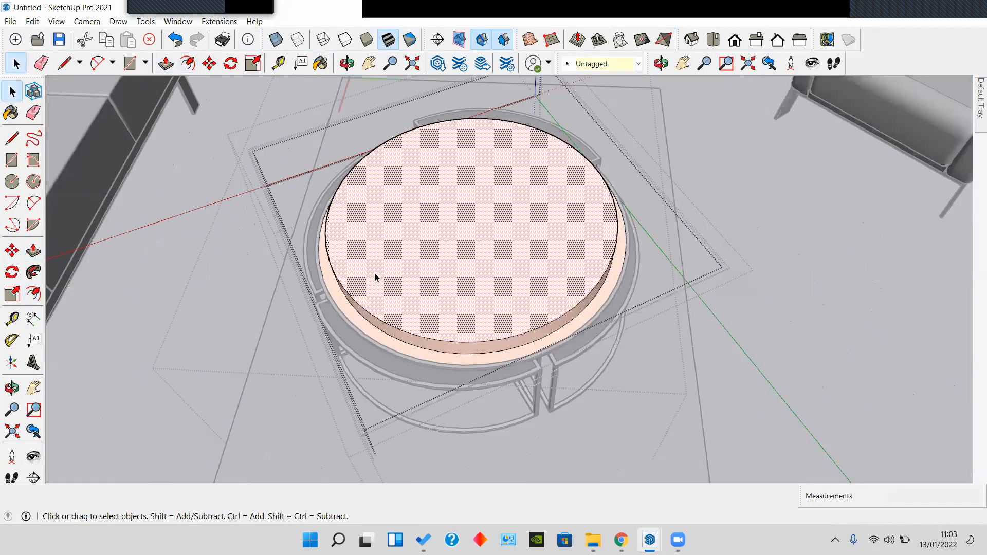
{"action": "middle_click_drag", "start_coordinate": [378, 301], "coordinate": [452, 184]}
{"action": "scroll", "coordinate": [452, 184], "scroll_direction": "down", "scroll_amount": 2}
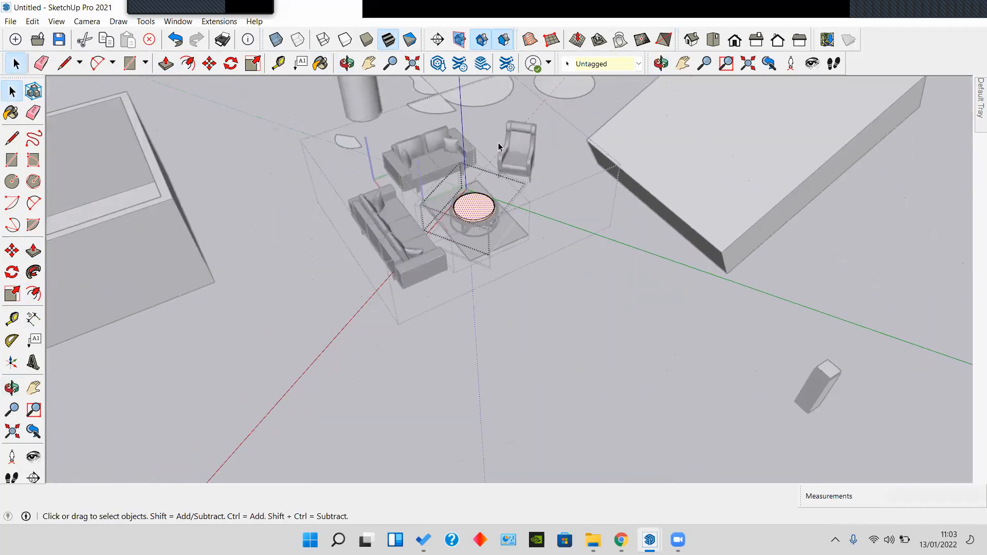
Step: Exit the nested coffee table editing context and return to the whole model
{"action": "scroll", "coordinate": [423, 220], "scroll_direction": "up", "scroll_amount": 5}
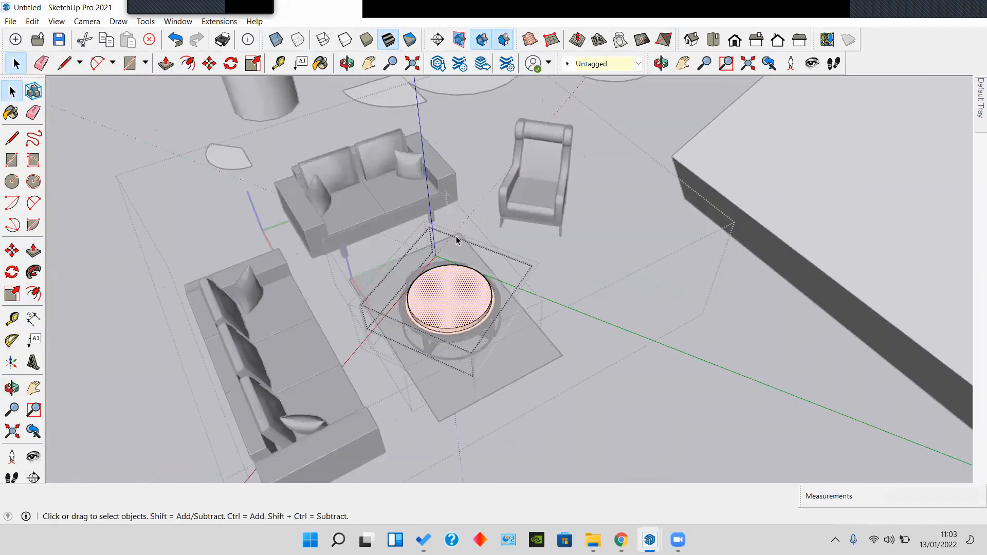
{"action": "scroll", "coordinate": [464, 300], "scroll_direction": "up", "scroll_amount": 3}
{"action": "scroll", "coordinate": [463, 299], "scroll_direction": "down", "scroll_amount": 3}
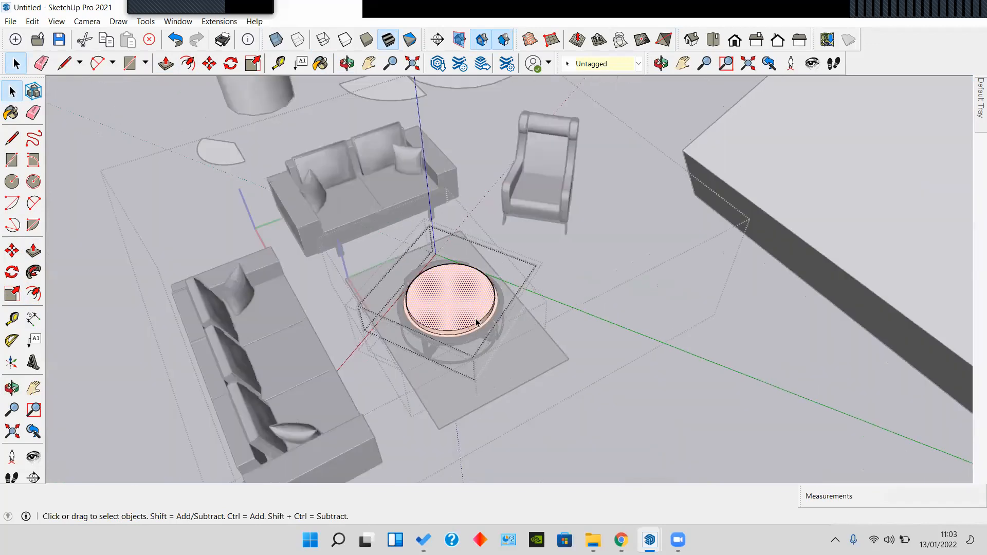
{"action": "scroll", "coordinate": [456, 286], "scroll_direction": "up", "scroll_amount": 2}
{"action": "scroll", "coordinate": [459, 285], "scroll_direction": "down", "scroll_amount": 4}
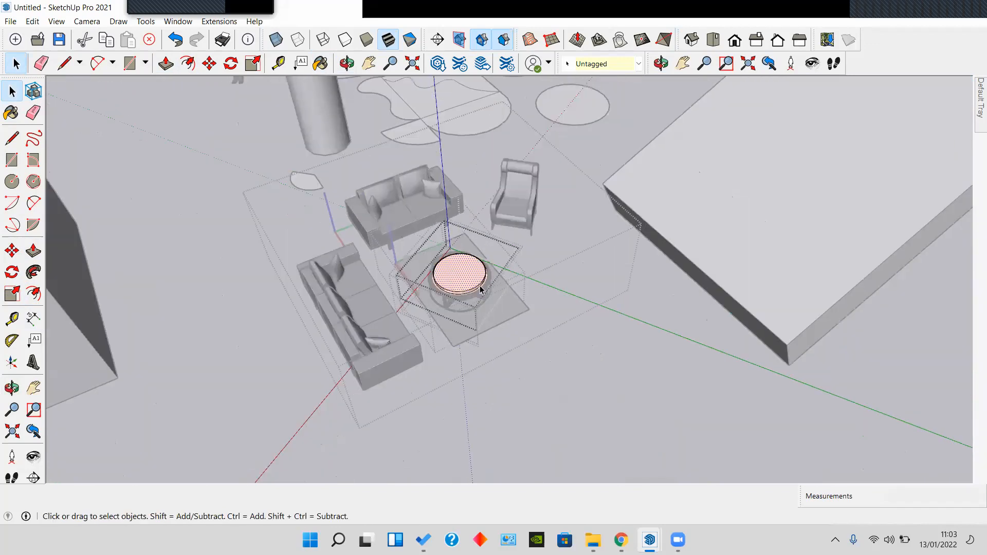
{"action": "middle_click_drag", "start_coordinate": [440, 220], "coordinate": [592, 258]}
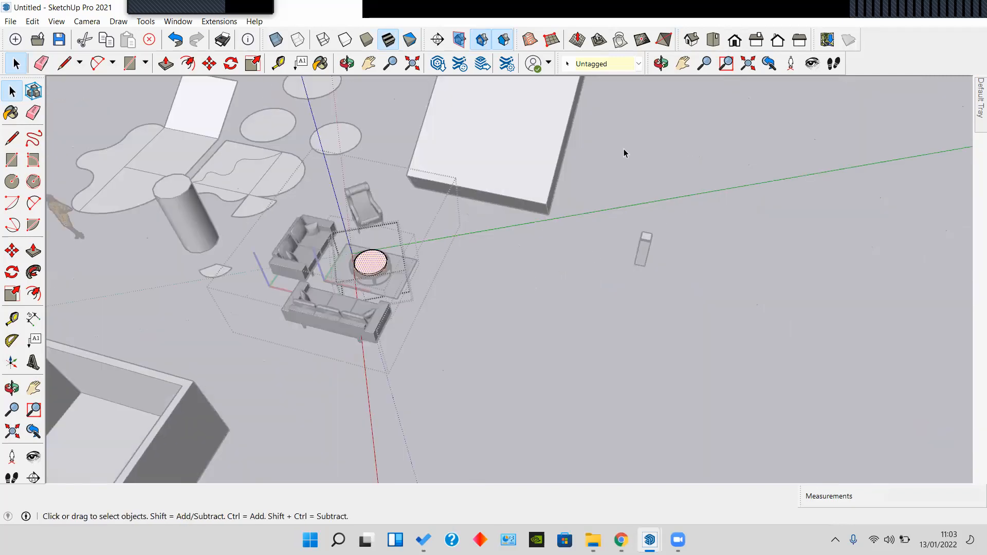
{"action": "left_click", "coordinate": [686, 134]}
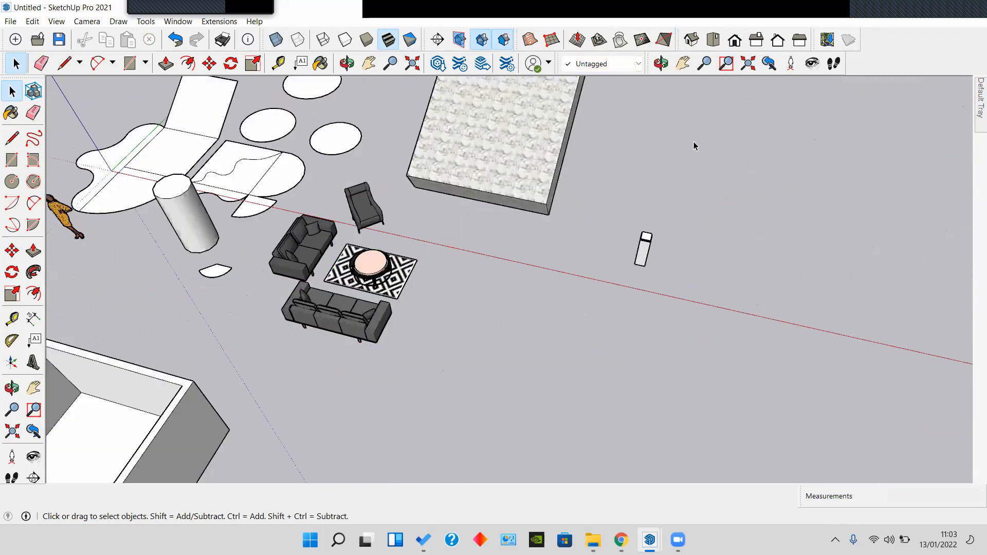
Step: Select the whole furniture set, scale it down uniformly from its outer corner grip, and deselect it
{"action": "middle_click_drag", "start_coordinate": [482, 260], "coordinate": [507, 277]}
{"action": "scroll", "coordinate": [395, 201], "scroll_direction": "up", "scroll_amount": 3}
{"action": "scroll", "coordinate": [506, 278], "scroll_direction": "up", "scroll_amount": 2}
{"action": "middle_click_drag", "start_coordinate": [429, 232], "coordinate": [533, 260]}
{"action": "scroll", "coordinate": [553, 214], "scroll_direction": "up", "scroll_amount": 3}
{"action": "scroll", "coordinate": [526, 312], "scroll_direction": "up", "scroll_amount": 2}
{"action": "scroll", "coordinate": [381, 292], "scroll_direction": "down", "scroll_amount": 5}
{"action": "middle_click_drag", "start_coordinate": [319, 280], "coordinate": [516, 266], "text": "shift"}
{"action": "left_click", "coordinate": [516, 266]}
{"action": "scroll", "coordinate": [313, 268], "scroll_direction": "down", "scroll_amount": 3}
{"action": "middle_click_drag", "start_coordinate": [312, 256], "coordinate": [329, 308]}
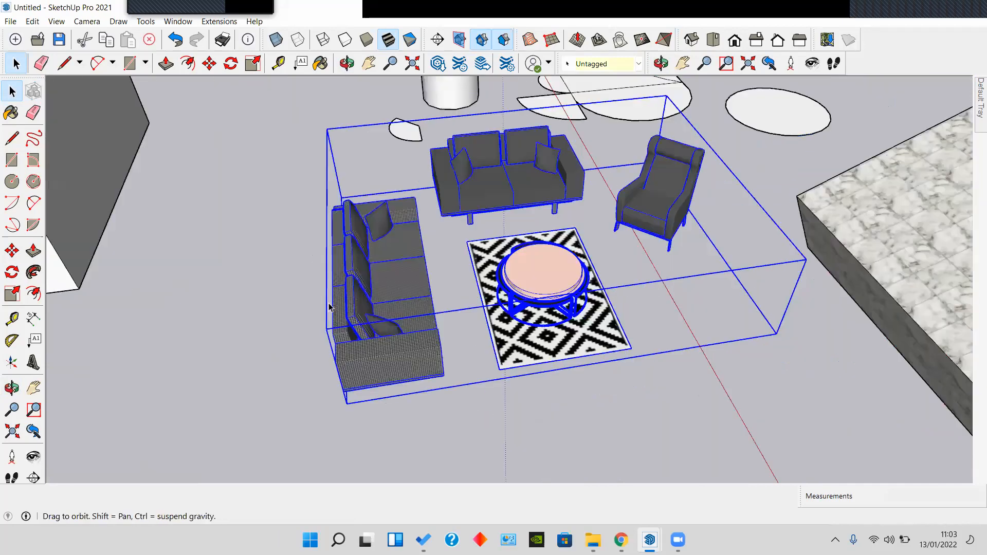
{"action": "scroll", "coordinate": [371, 288], "scroll_direction": "down", "scroll_amount": 2}
{"action": "middle_click_drag", "start_coordinate": [408, 289], "coordinate": [373, 287], "text": "shift"}
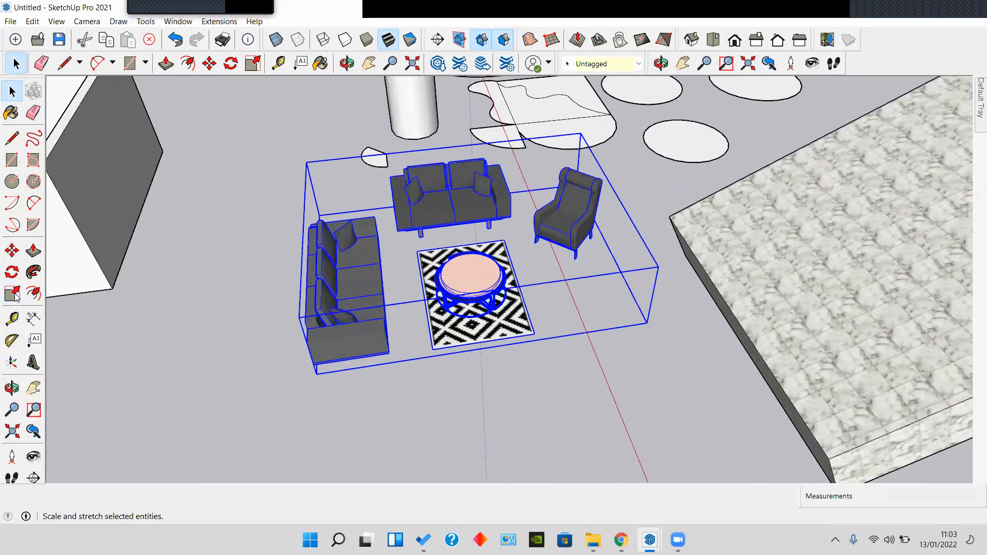
{"action": "left_click", "coordinate": [13, 294]}
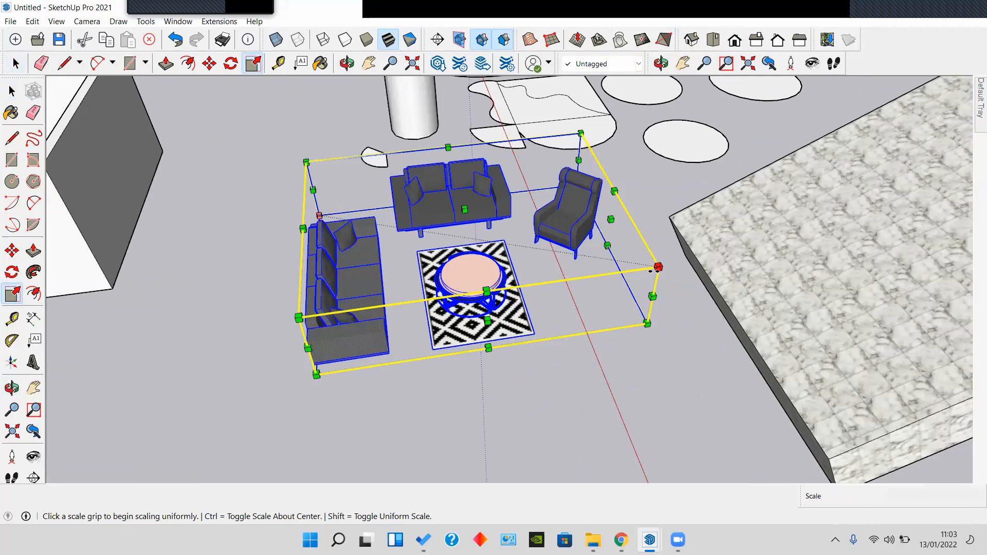
{"action": "left_click", "coordinate": [658, 267]}
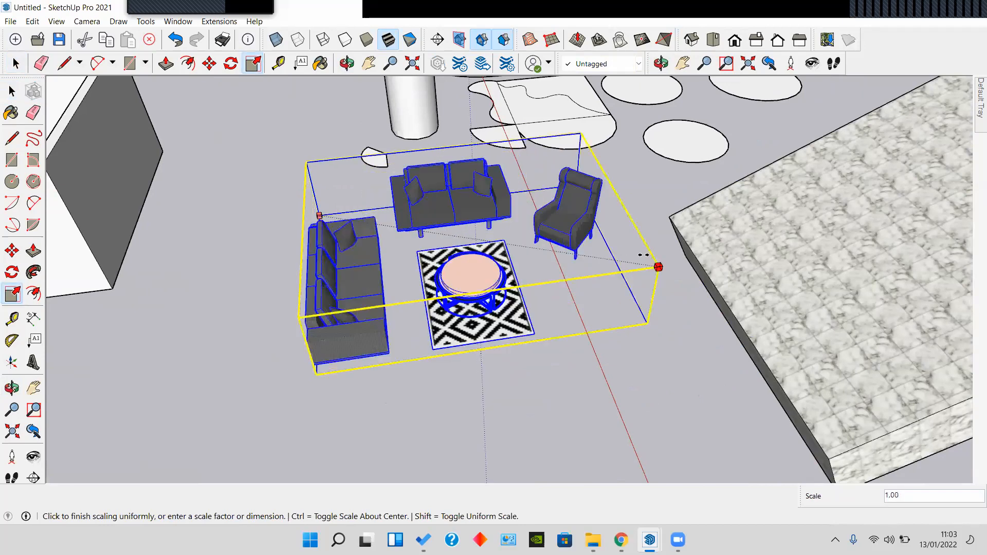
{"action": "left_click", "coordinate": [571, 274]}
{"action": "key", "text": "space"}
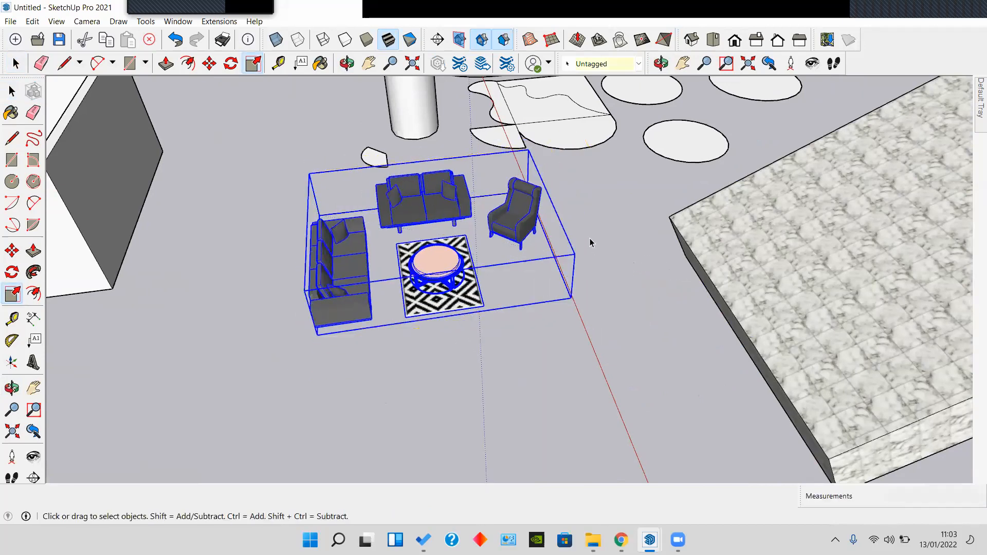
{"action": "left_click", "coordinate": [568, 205]}
Step: Place a horizontal Tape Measure guide 2.1 m above the bottom edge of the hollow box's outer wall
{"action": "mouse_move", "coordinate": [530, 227]}
{"action": "middle_mouse_down", "text": "shift"}
{"action": "mouse_move", "coordinate": [504, 287]}
{"action": "mouse_move", "coordinate": [511, 203]}
{"action": "mouse_move", "coordinate": [562, 265]}
{"action": "mouse_move", "coordinate": [498, 283]}
{"action": "mouse_move", "coordinate": [595, 289]}
{"action": "mouse_move", "coordinate": [494, 359]}
{"action": "middle_mouse_up", "text": "shift"}
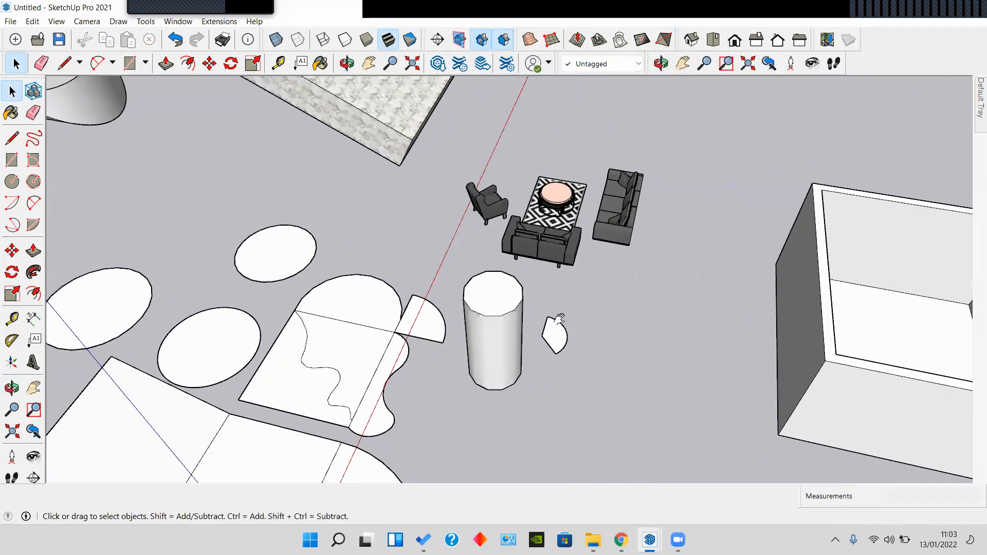
{"action": "middle_click_drag", "start_coordinate": [553, 326], "coordinate": [492, 349], "text": "shift"}
{"action": "scroll", "coordinate": [529, 303], "scroll_direction": "up", "scroll_amount": 3}
{"action": "middle_click_drag", "start_coordinate": [528, 304], "coordinate": [149, 322]}
{"action": "scroll", "coordinate": [565, 278], "scroll_direction": "down", "scroll_amount": 5}
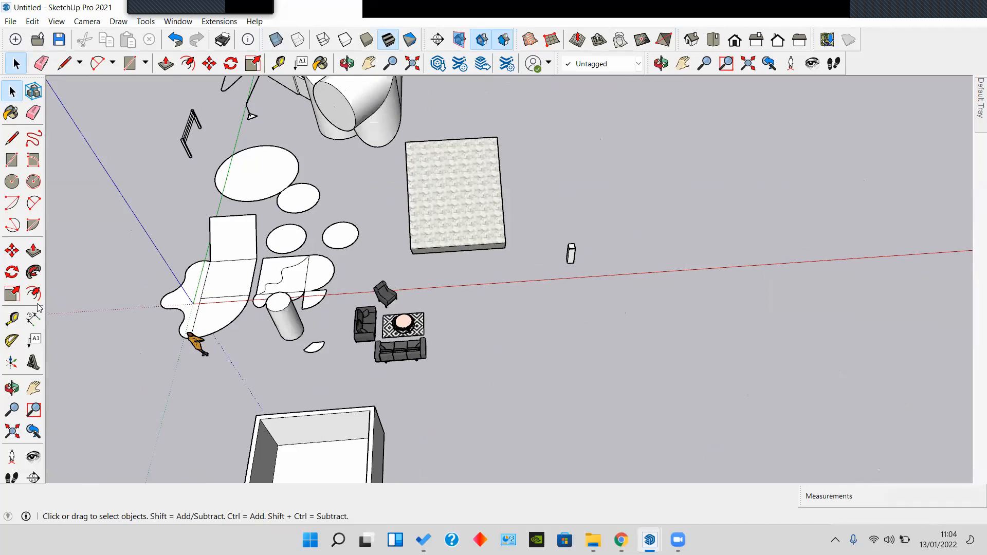
{"action": "middle_click_drag", "start_coordinate": [219, 291], "coordinate": [409, 294]}
{"action": "left_click", "coordinate": [17, 322]}
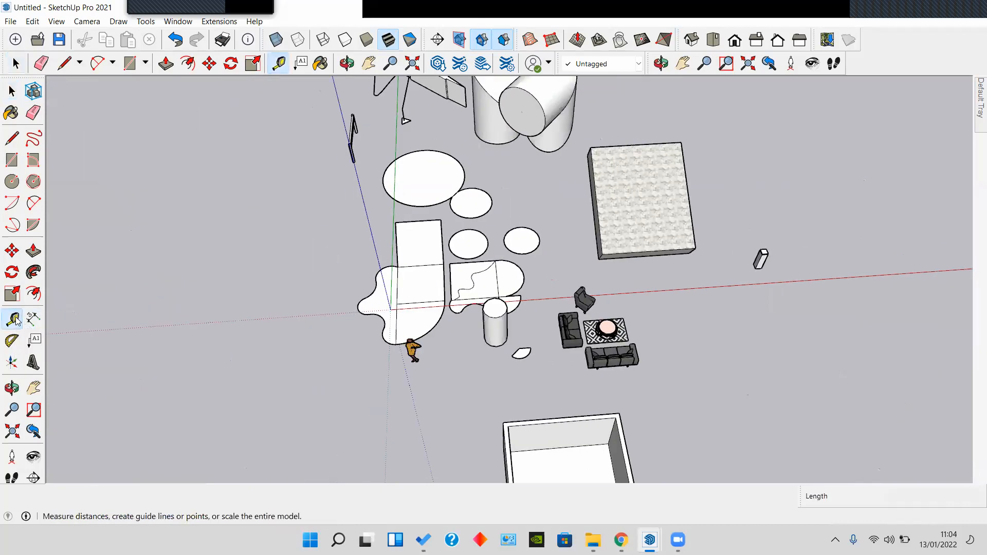
{"action": "scroll", "coordinate": [642, 278], "scroll_direction": "up", "scroll_amount": 4}
{"action": "scroll", "coordinate": [511, 240], "scroll_direction": "down", "scroll_amount": 4}
{"action": "middle_click_drag", "start_coordinate": [500, 348], "coordinate": [720, 332]}
{"action": "middle_click_drag", "start_coordinate": [720, 332], "coordinate": [581, 303], "text": "shift"}
{"action": "scroll", "coordinate": [535, 306], "scroll_direction": "up", "scroll_amount": 6}
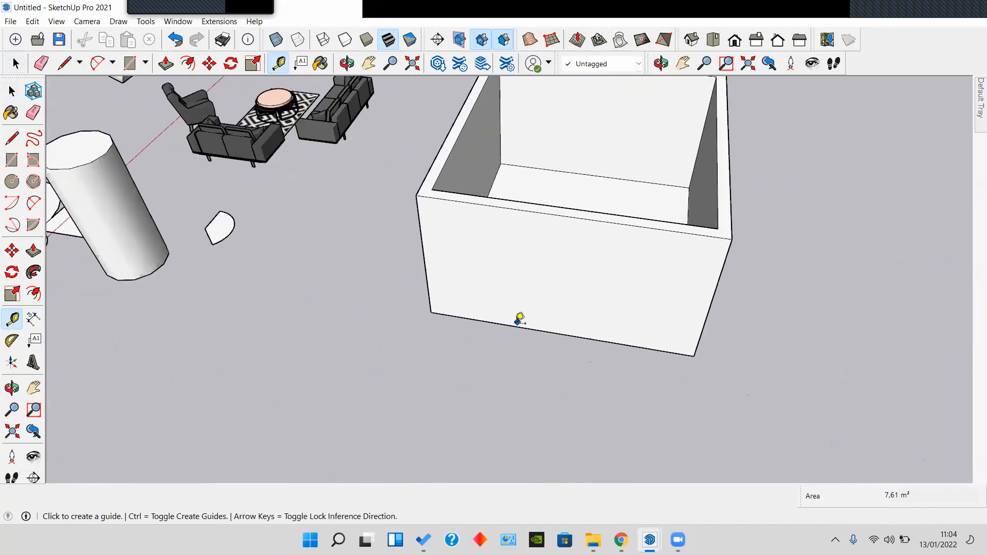
{"action": "scroll", "coordinate": [509, 321], "scroll_direction": "up", "scroll_amount": 2}
{"action": "middle_click_drag", "start_coordinate": [507, 322], "coordinate": [487, 342]}
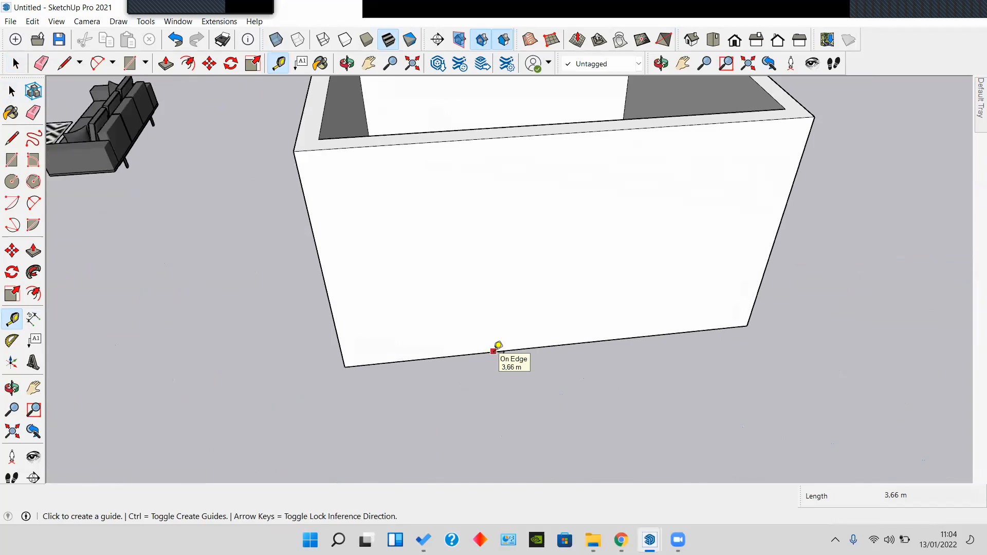
{"action": "left_click", "coordinate": [494, 351]}
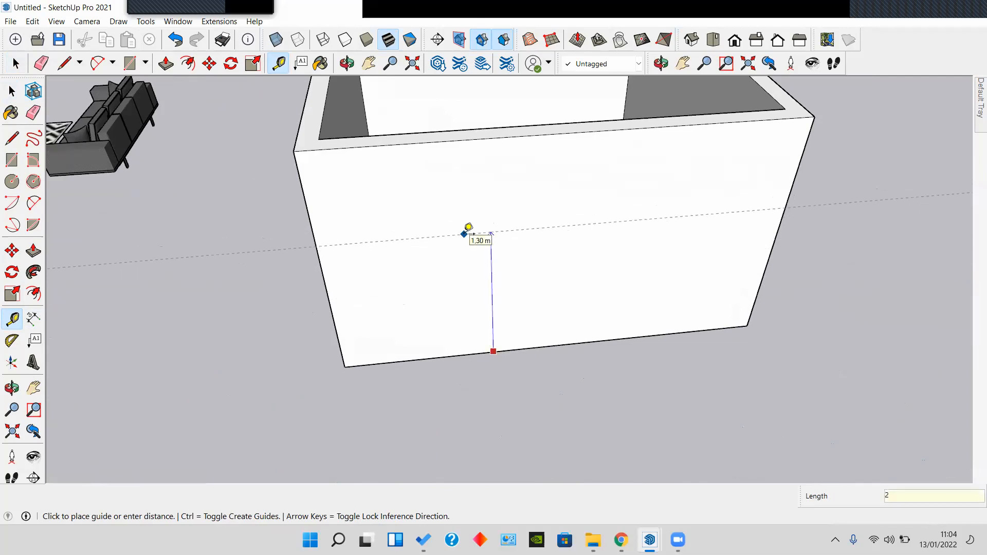
{"action": "key", "text": "Return"}
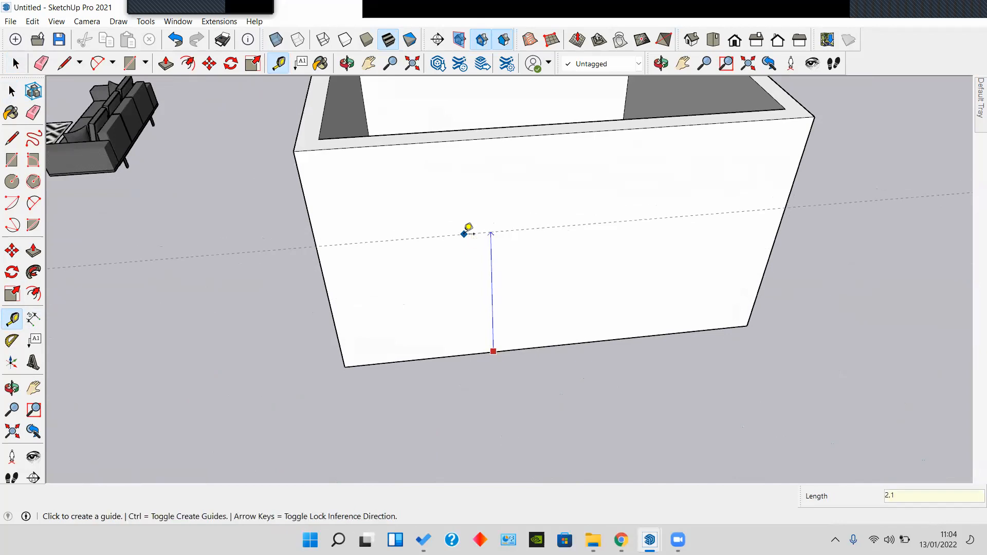
Step: Raise the hollow box's walls well above the guide by extruding the top rim face with Push/Pull, and select the guide
{"action": "middle_click_drag", "start_coordinate": [469, 228], "coordinate": [353, 208]}
{"action": "scroll", "coordinate": [349, 207], "scroll_direction": "up", "scroll_amount": 3}
{"action": "key", "text": "space"}
{"action": "left_click", "coordinate": [340, 211]}
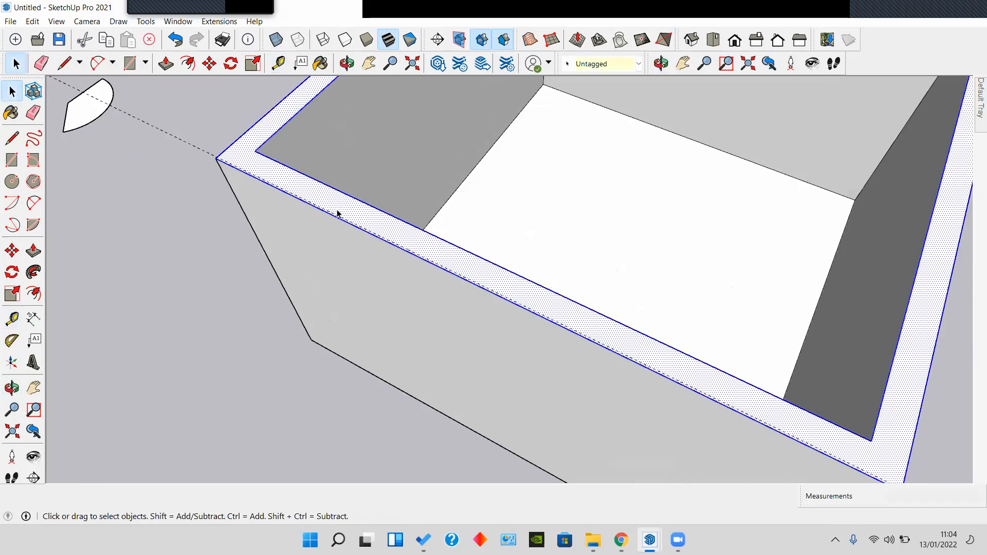
{"action": "key", "text": "p"}
{"action": "left_click", "coordinate": [346, 214]}
{"action": "scroll", "coordinate": [346, 150], "scroll_direction": "down", "scroll_amount": 4}
{"action": "middle_click_drag", "start_coordinate": [346, 148], "coordinate": [428, 224]}
{"action": "left_click", "coordinate": [398, 166]}
{"action": "key", "text": "space"}
{"action": "left_click", "coordinate": [392, 279]}
Step: Place a guide on the box's front wall, parallel to its side edge and a short distance inward
{"action": "scroll", "coordinate": [393, 279], "scroll_direction": "up", "scroll_amount": 3}
{"action": "middle_click_drag", "start_coordinate": [393, 278], "coordinate": [522, 188]}
{"action": "scroll", "coordinate": [517, 182], "scroll_direction": "up", "scroll_amount": 2}
{"action": "middle_click_drag", "start_coordinate": [471, 232], "coordinate": [443, 365]}
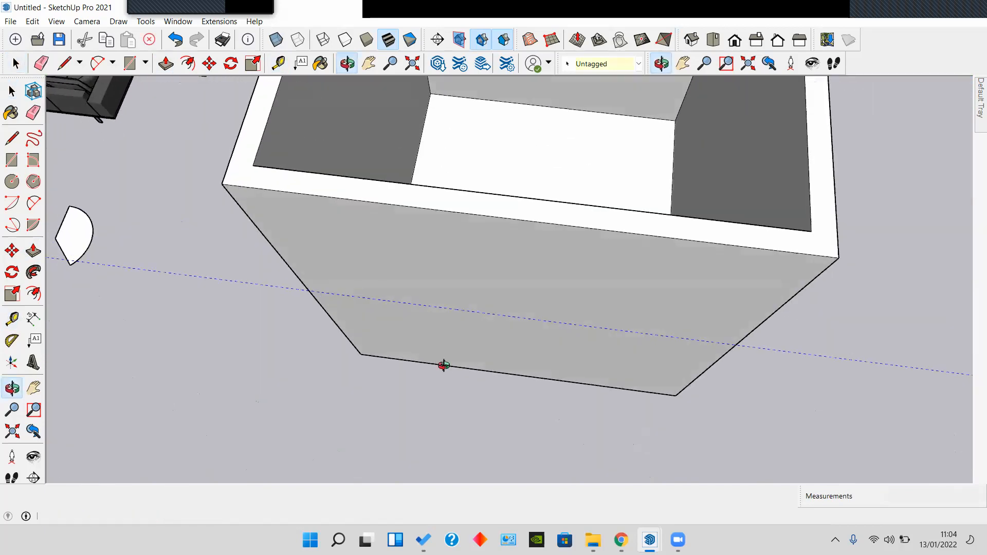
{"action": "scroll", "coordinate": [456, 267], "scroll_direction": "up", "scroll_amount": 3}
{"action": "middle_click_drag", "start_coordinate": [456, 267], "coordinate": [308, 275]}
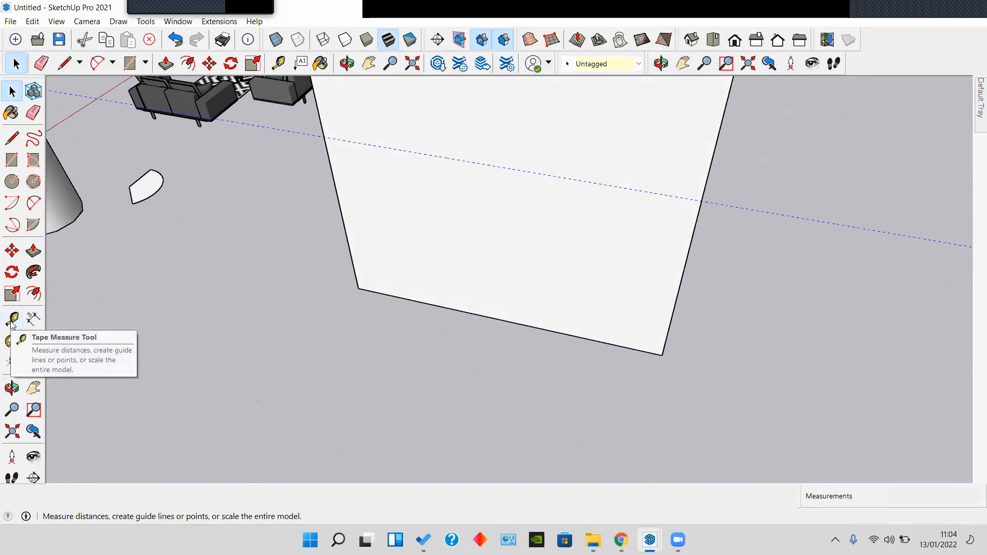
{"action": "middle_click_drag", "start_coordinate": [483, 268], "coordinate": [455, 218]}
{"action": "scroll", "coordinate": [454, 217], "scroll_direction": "down", "scroll_amount": 2}
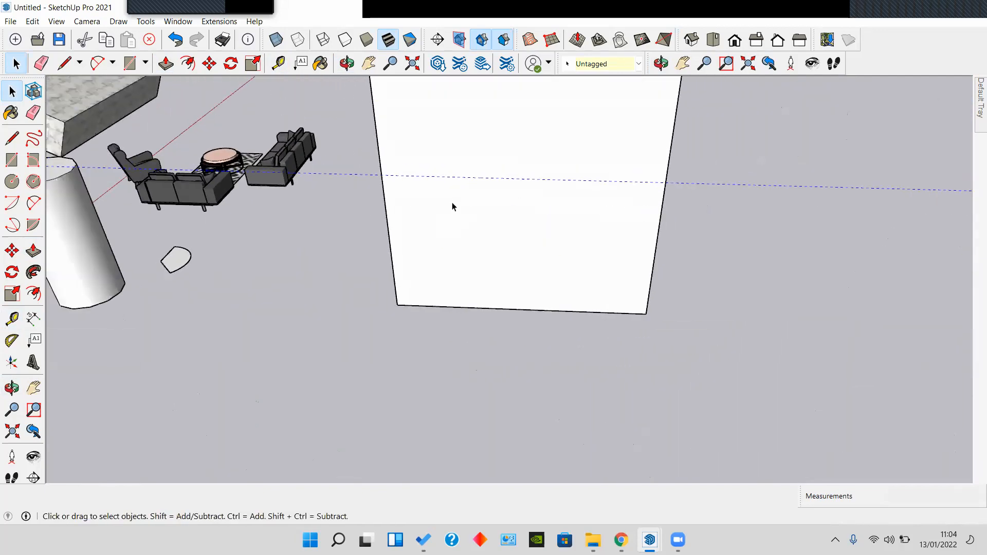
{"action": "scroll", "coordinate": [451, 202], "scroll_direction": "up", "scroll_amount": 3}
{"action": "left_click", "coordinate": [12, 318]}
{"action": "scroll", "coordinate": [540, 187], "scroll_direction": "up", "scroll_amount": 5}
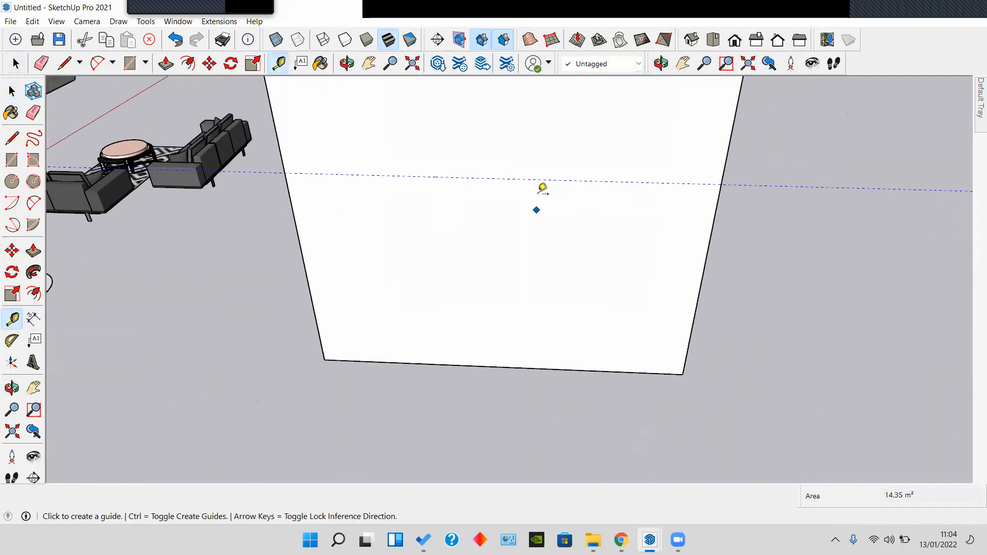
{"action": "middle_click_drag", "start_coordinate": [556, 193], "coordinate": [690, 227]}
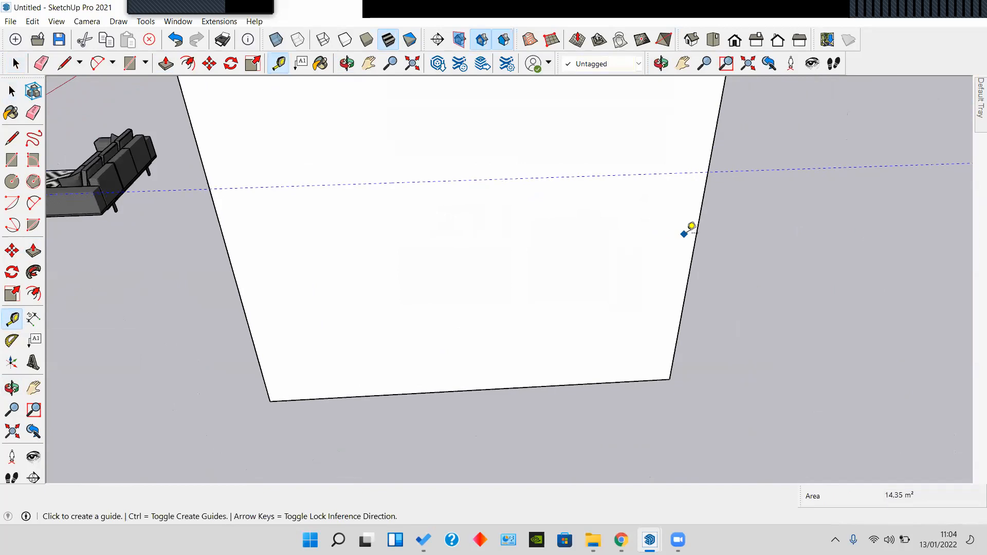
{"action": "left_click", "coordinate": [697, 232]}
{"action": "left_click", "coordinate": [605, 234]}
{"action": "key", "text": "space"}
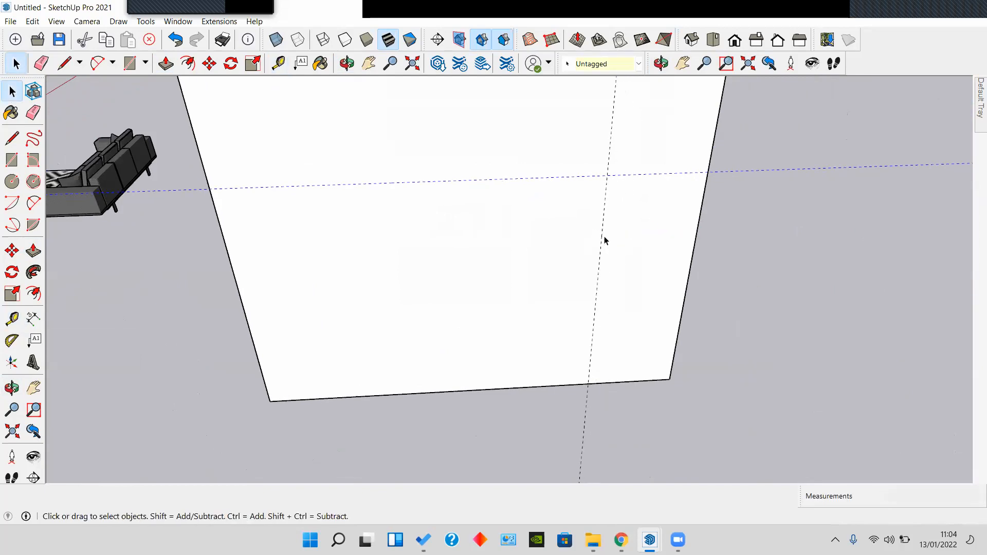
Step: Place a second upright guide on the wall about 0.60 m further inward from the first upright guide
{"action": "left_click", "coordinate": [12, 318]}
{"action": "key", "text": "space"}
{"action": "left_click", "coordinate": [12, 318]}
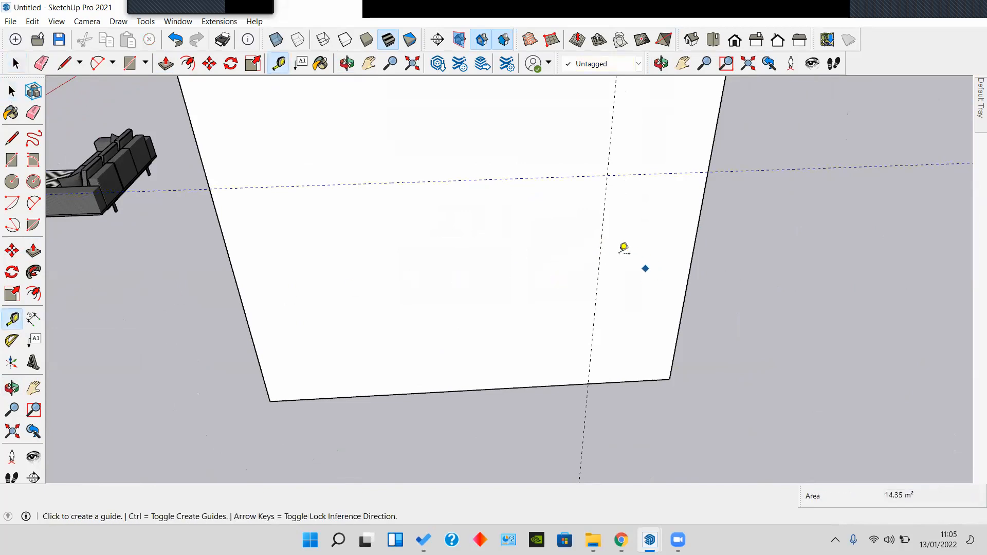
{"action": "scroll", "coordinate": [605, 240], "scroll_direction": "up", "scroll_amount": 2}
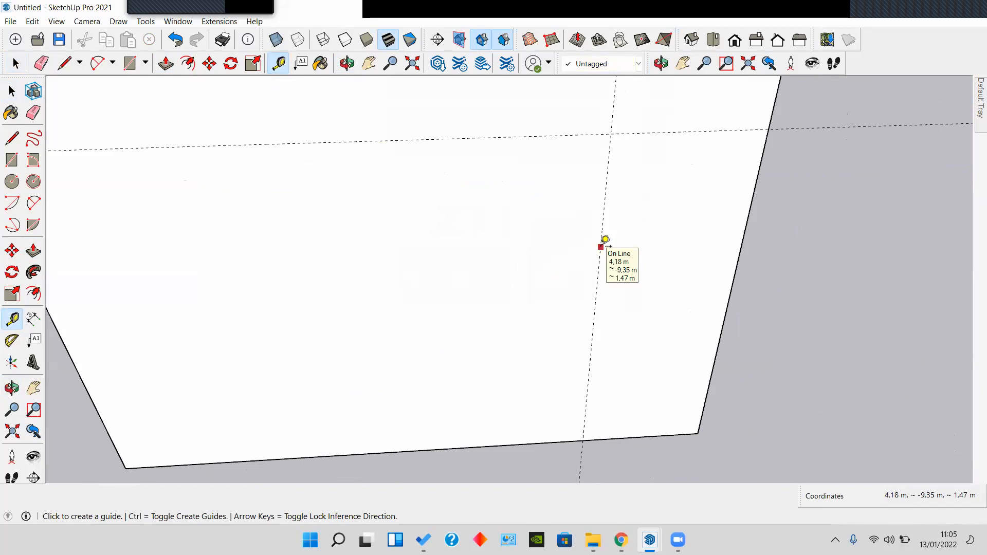
{"action": "left_click", "coordinate": [601, 247]}
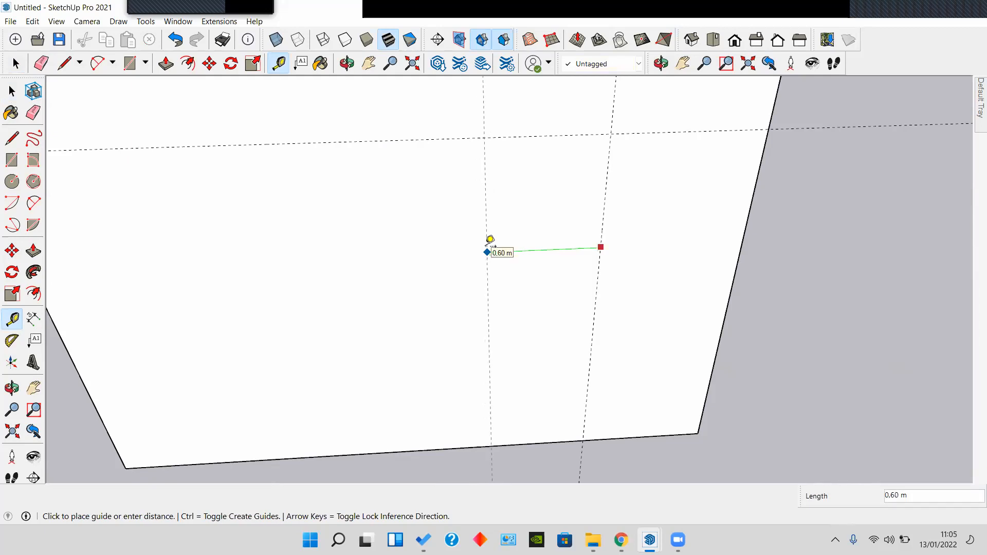
{"action": "left_click", "coordinate": [487, 251]}
{"action": "key", "text": "space"}
Step: Draw a window rectangle between the two upright guides, starting at the horizontal guide's intersection and ending above the wall's bottom edge
{"action": "scroll", "coordinate": [496, 249], "scroll_direction": "down", "scroll_amount": 2}
{"action": "middle_click_drag", "start_coordinate": [551, 283], "coordinate": [530, 319]}
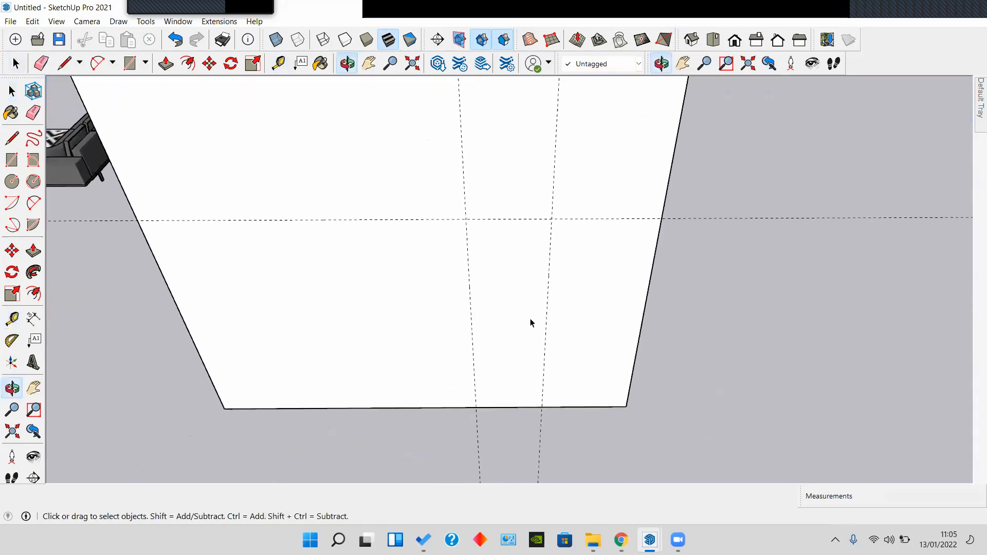
{"action": "scroll", "coordinate": [531, 322], "scroll_direction": "up", "scroll_amount": 2}
{"action": "left_click", "coordinate": [12, 139]}
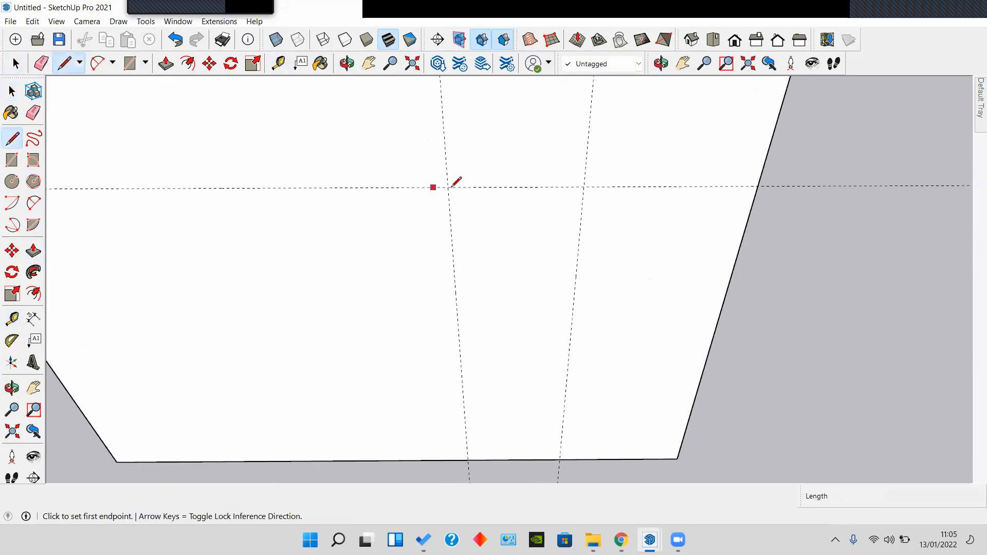
{"action": "left_click", "coordinate": [12, 160]}
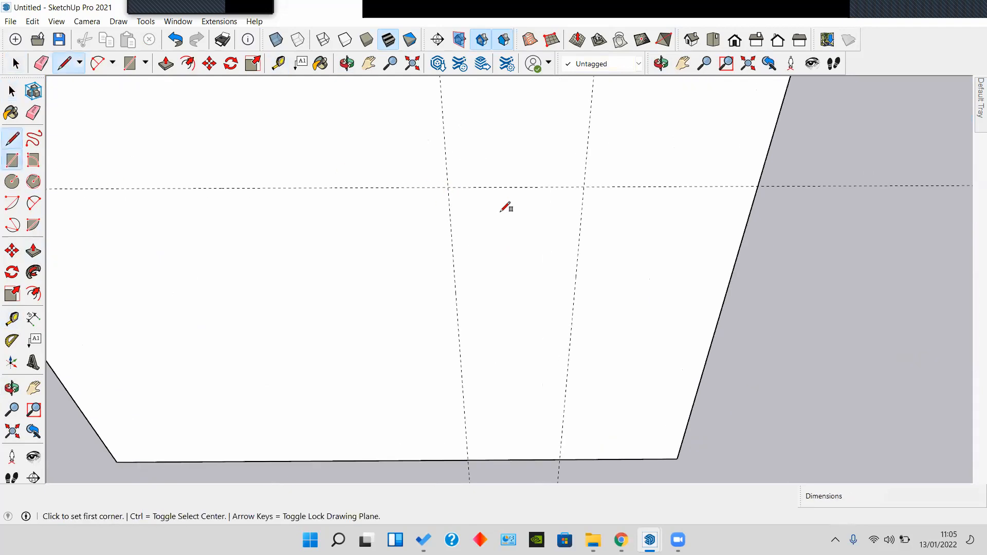
{"action": "left_click", "coordinate": [447, 187]}
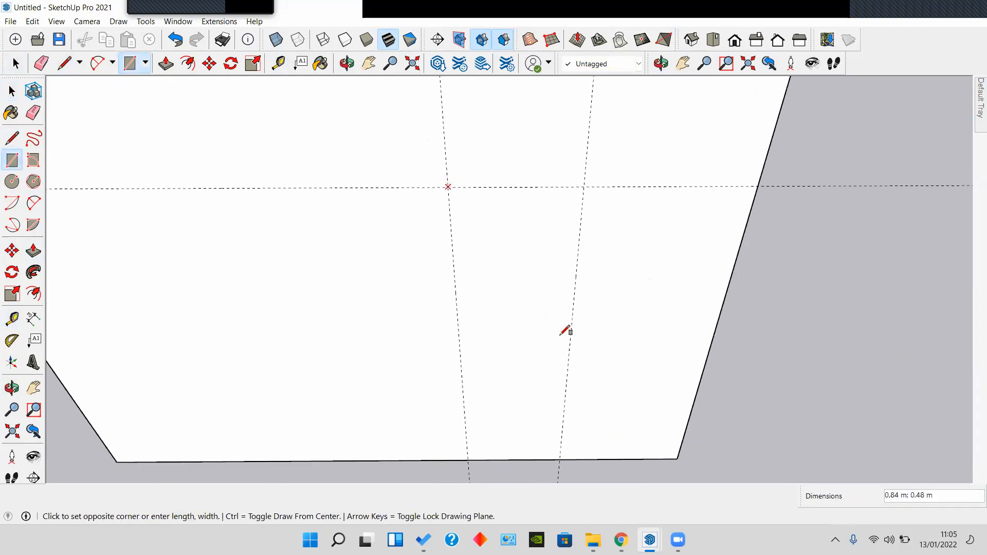
{"action": "left_click", "coordinate": [569, 363]}
{"action": "key", "text": "space"}
Step: Push the window rectangle about 0.15 m into the wall with Push/Pull to form a recess
{"action": "scroll", "coordinate": [567, 366], "scroll_direction": "down", "scroll_amount": 2}
{"action": "left_click", "coordinate": [556, 352]}
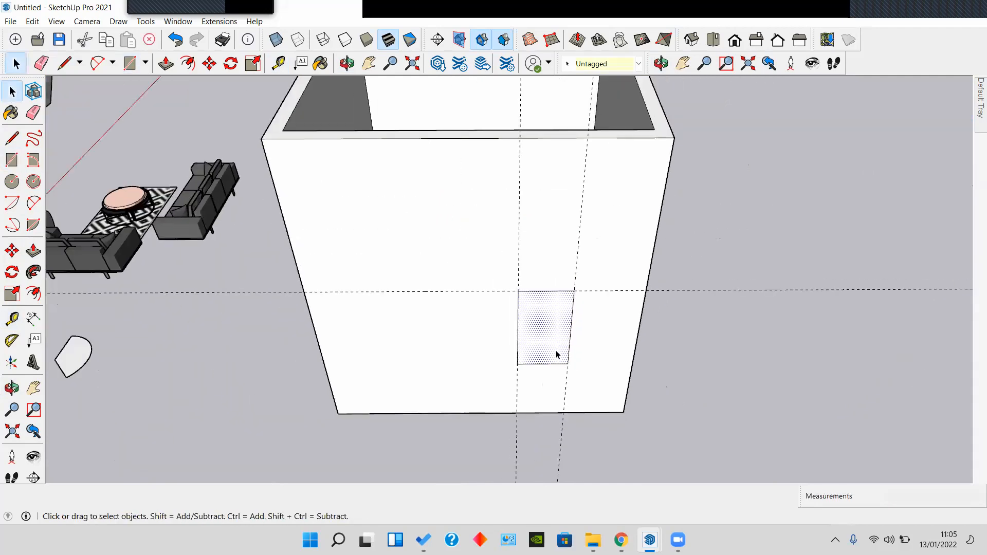
{"action": "scroll", "coordinate": [555, 354], "scroll_direction": "up", "scroll_amount": 2}
{"action": "key", "text": "p"}
{"action": "left_click", "coordinate": [555, 353]}
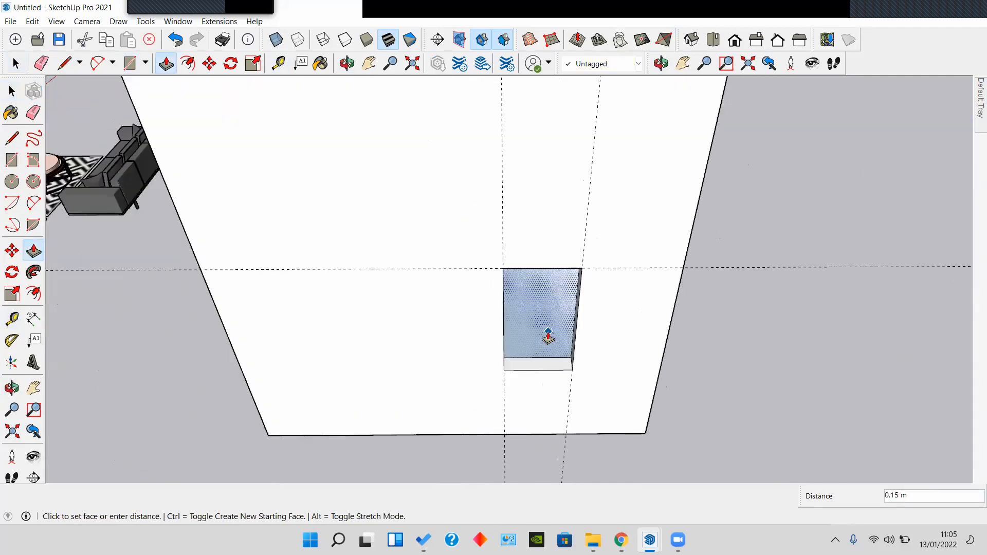
{"action": "left_click", "coordinate": [551, 335]}
{"action": "key", "text": "space"}
{"action": "scroll", "coordinate": [551, 334], "scroll_direction": "down", "scroll_amount": 2}
{"action": "middle_click_drag", "start_coordinate": [551, 334], "coordinate": [591, 265]}
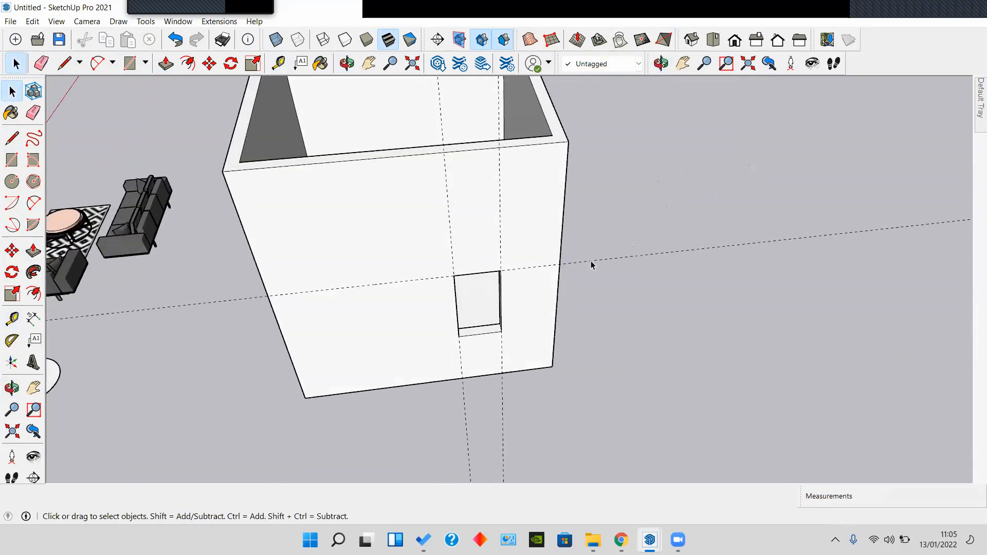
{"action": "scroll", "coordinate": [591, 264], "scroll_direction": "up", "scroll_amount": 3}
{"action": "scroll", "coordinate": [591, 264], "scroll_direction": "down", "scroll_amount": 5}
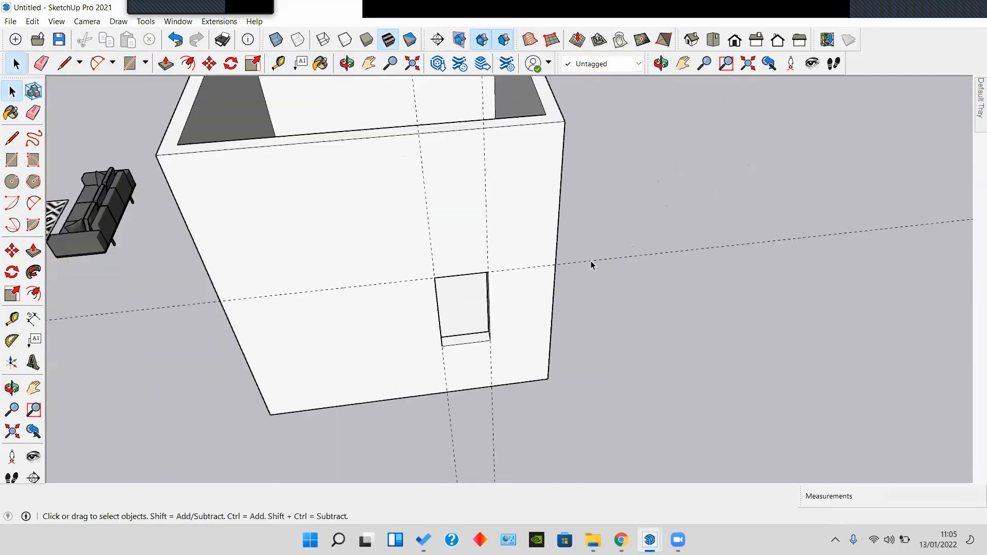
Step: Erase the horizontal and upright construction guides around the window on the box's front wall
{"action": "middle_click_drag", "start_coordinate": [591, 264], "coordinate": [579, 302]}
{"action": "key", "text": "e"}
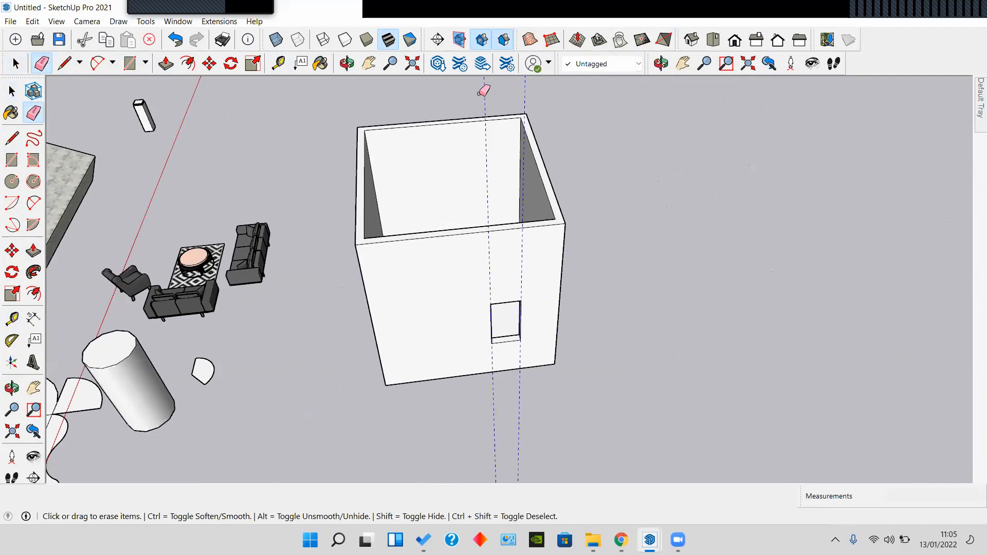
{"action": "scroll", "coordinate": [508, 348], "scroll_direction": "up", "scroll_amount": 2}
{"action": "scroll", "coordinate": [517, 351], "scroll_direction": "up", "scroll_amount": 2}
{"action": "mouse_move", "coordinate": [524, 354]}
{"action": "middle_mouse_down"}
{"action": "mouse_move", "coordinate": [388, 199]}
{"action": "mouse_move", "coordinate": [387, 339]}
{"action": "middle_mouse_up"}
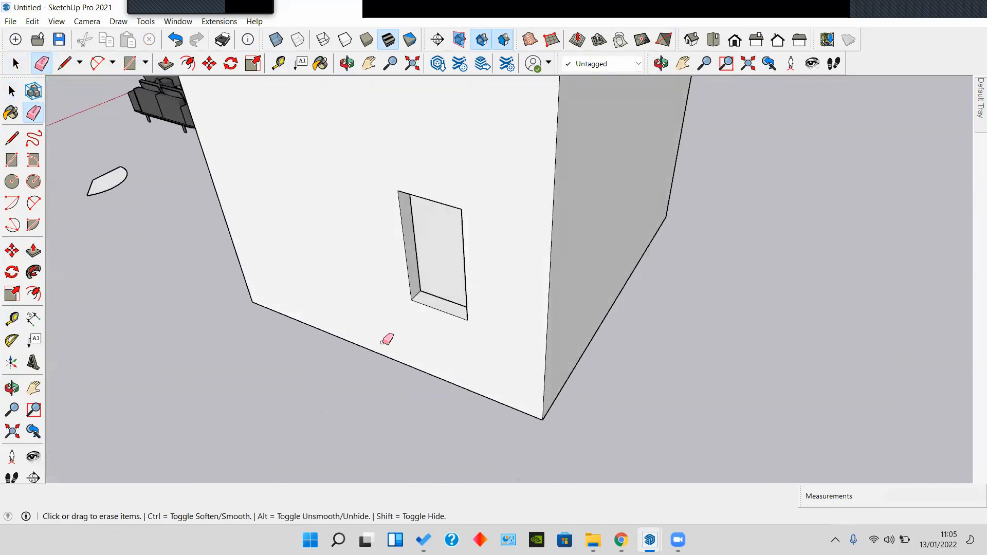
{"action": "scroll", "coordinate": [409, 297], "scroll_direction": "up", "scroll_amount": 3}
{"action": "scroll", "coordinate": [409, 297], "scroll_direction": "up", "scroll_amount": 1}
{"action": "scroll", "coordinate": [410, 297], "scroll_direction": "down", "scroll_amount": 3}
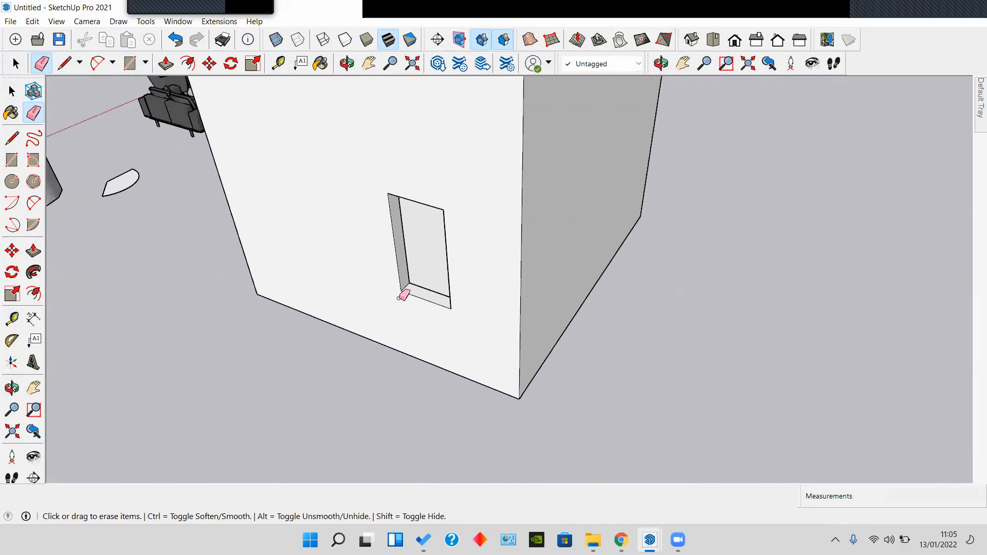
{"action": "scroll", "coordinate": [520, 286], "scroll_direction": "down", "scroll_amount": 3}
{"action": "mouse_move", "coordinate": [520, 287]}
{"action": "middle_mouse_down"}
{"action": "mouse_move", "coordinate": [568, 288]}
{"action": "mouse_move", "coordinate": [463, 309]}
{"action": "middle_mouse_up"}
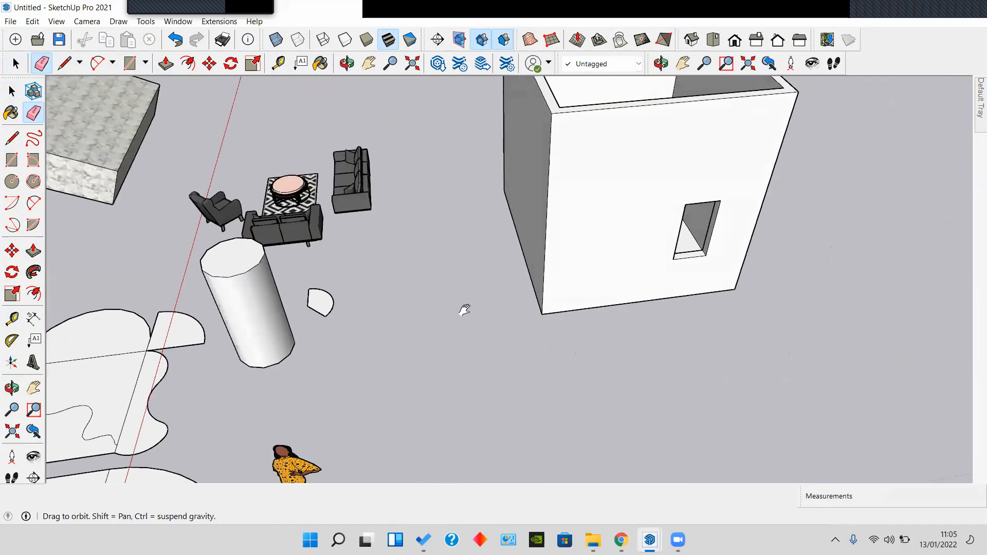
{"action": "scroll", "coordinate": [271, 293], "scroll_direction": "up", "scroll_amount": 3}
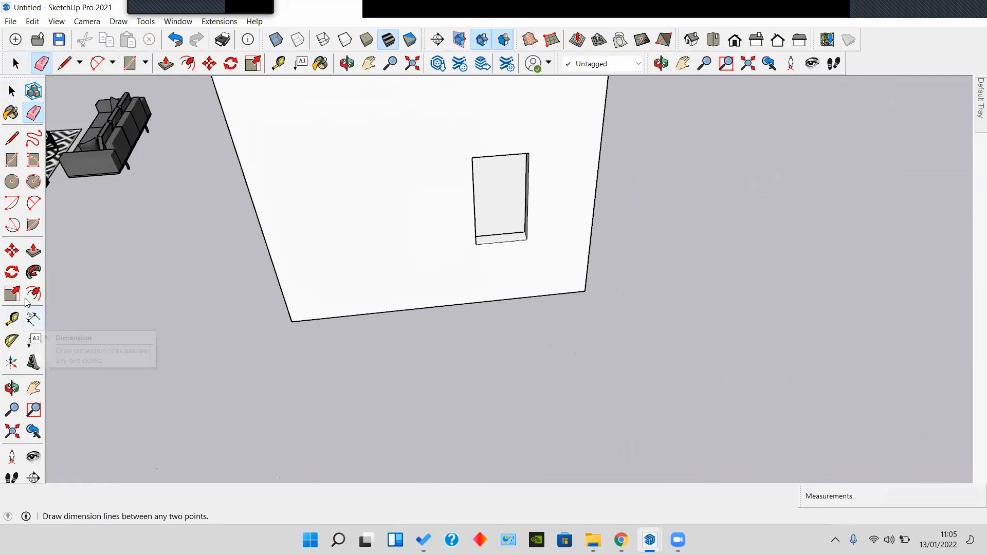
Step: Place a Protractor guide at 30 degrees above the front wall's top edge, centred on the top corner nearest the window
{"action": "left_click", "coordinate": [11, 343]}
{"action": "scroll", "coordinate": [291, 322], "scroll_direction": "down", "scroll_amount": 4}
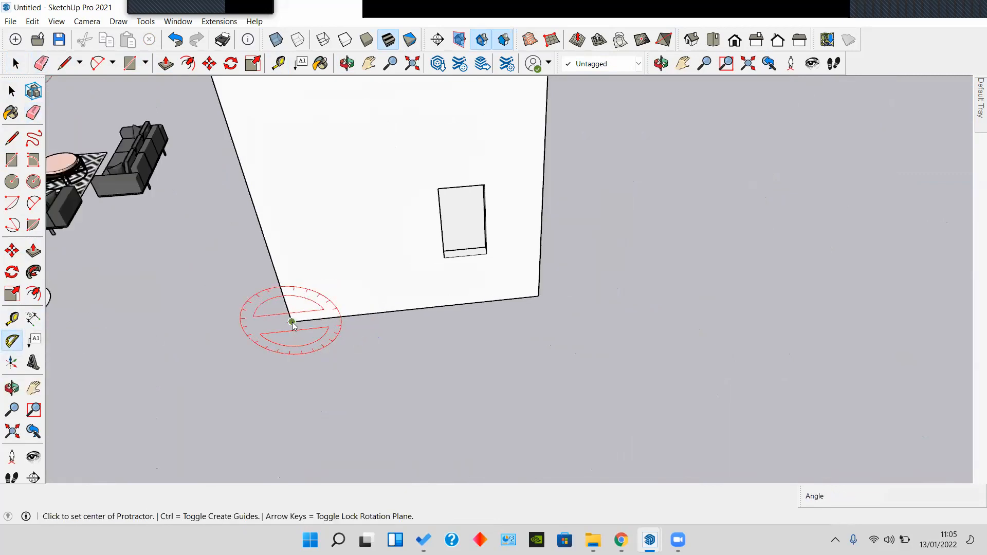
{"action": "middle_click_drag", "start_coordinate": [445, 149], "coordinate": [462, 273], "text": "shift"}
{"action": "scroll", "coordinate": [465, 267], "scroll_direction": "up", "scroll_amount": 4}
{"action": "middle_click_drag", "start_coordinate": [518, 307], "coordinate": [452, 218]}
{"action": "middle_click_drag", "start_coordinate": [452, 218], "coordinate": [445, 335], "text": "shift"}
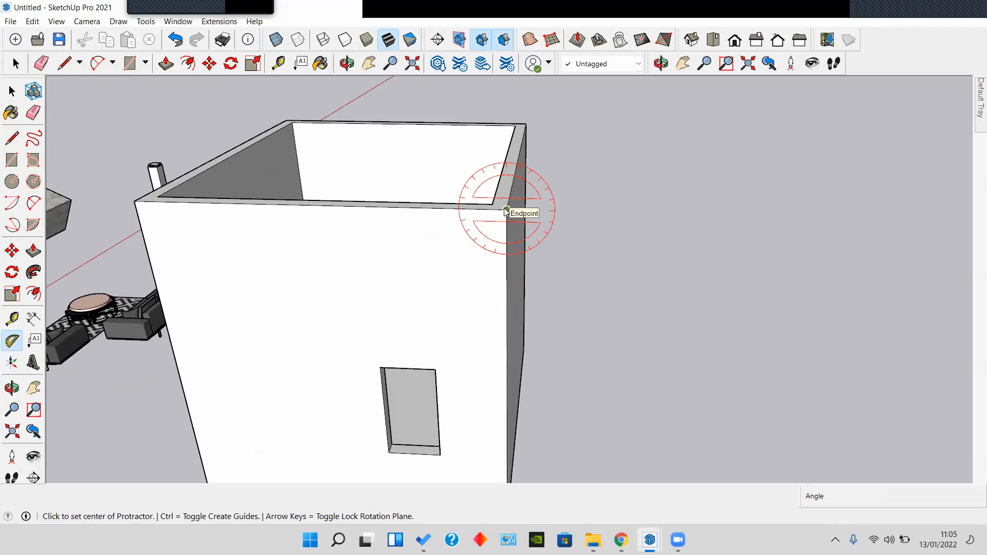
{"action": "scroll", "coordinate": [504, 207], "scroll_direction": "up", "scroll_amount": 3}
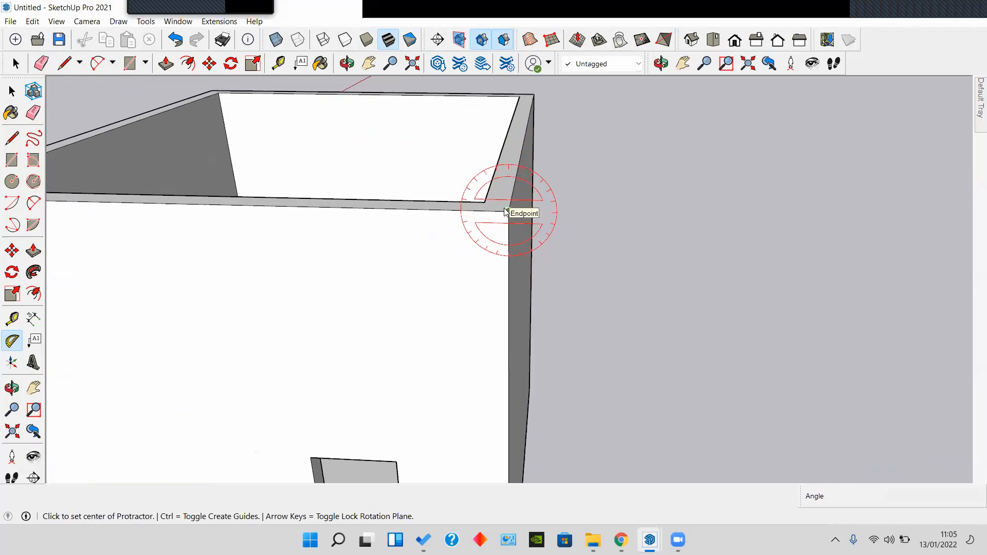
{"action": "scroll", "coordinate": [504, 207], "scroll_direction": "down", "scroll_amount": 1}
{"action": "middle_click_drag", "start_coordinate": [509, 212], "coordinate": [389, 219]}
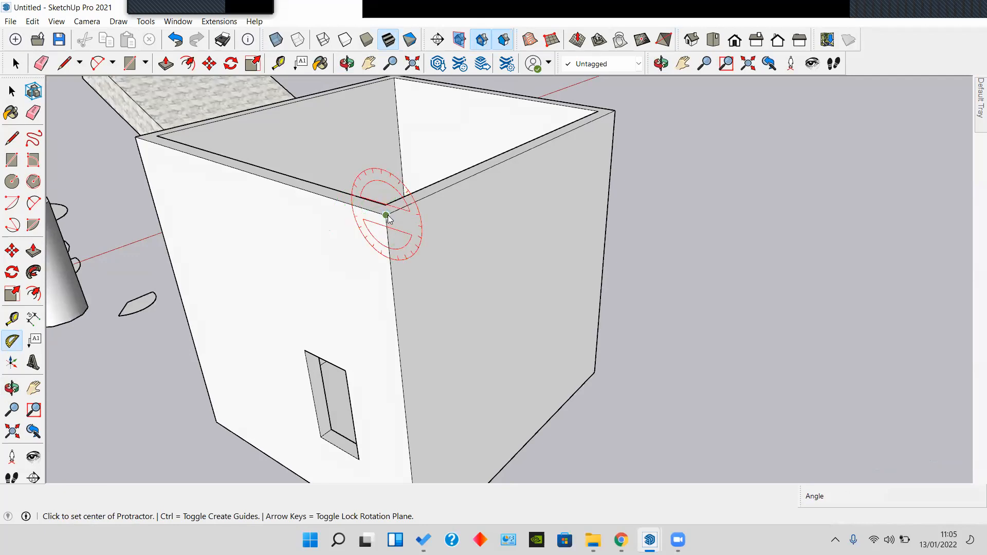
{"action": "left_click", "coordinate": [385, 216]}
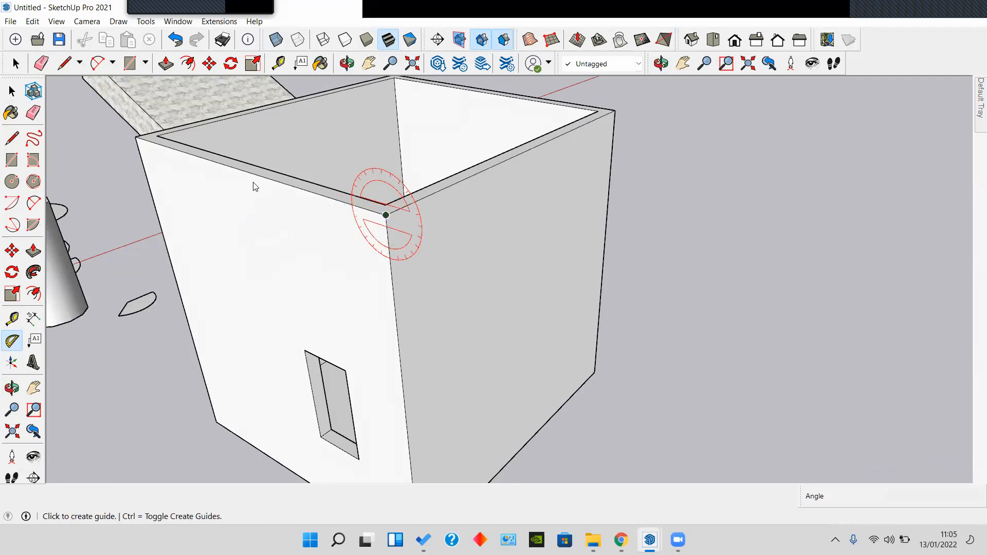
{"action": "middle_click_drag", "start_coordinate": [165, 149], "coordinate": [244, 229]}
{"action": "left_click", "coordinate": [208, 223]}
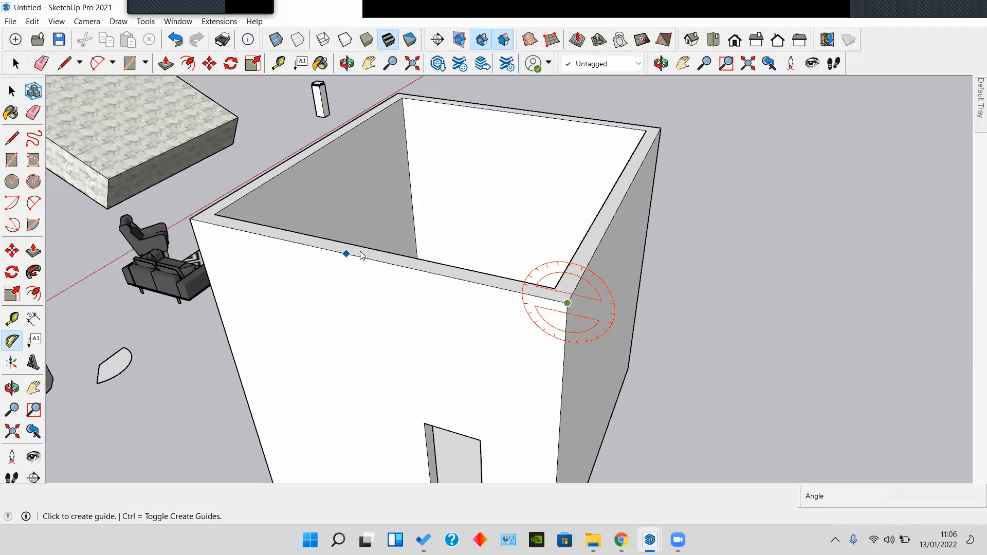
{"action": "left_click", "coordinate": [391, 265]}
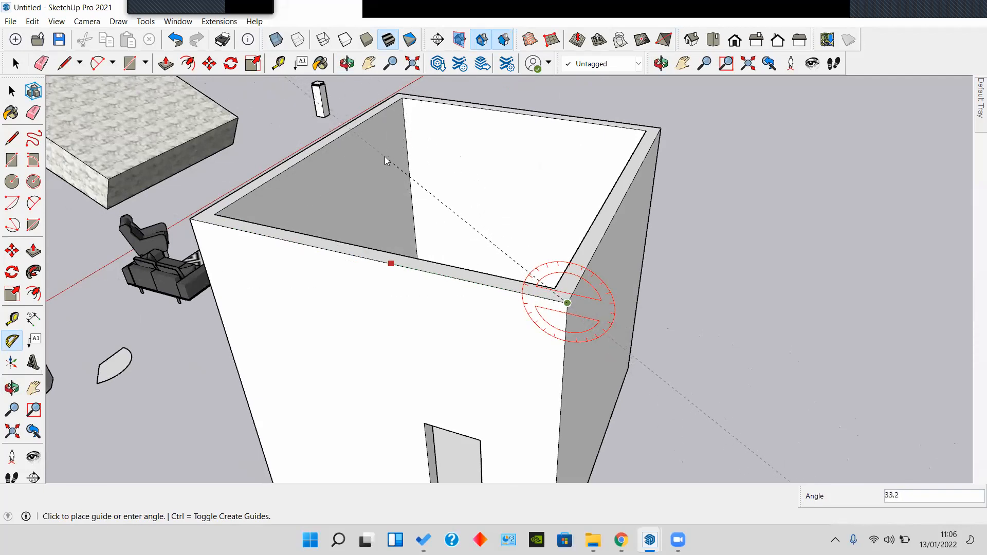
{"action": "type", "text": "3"}
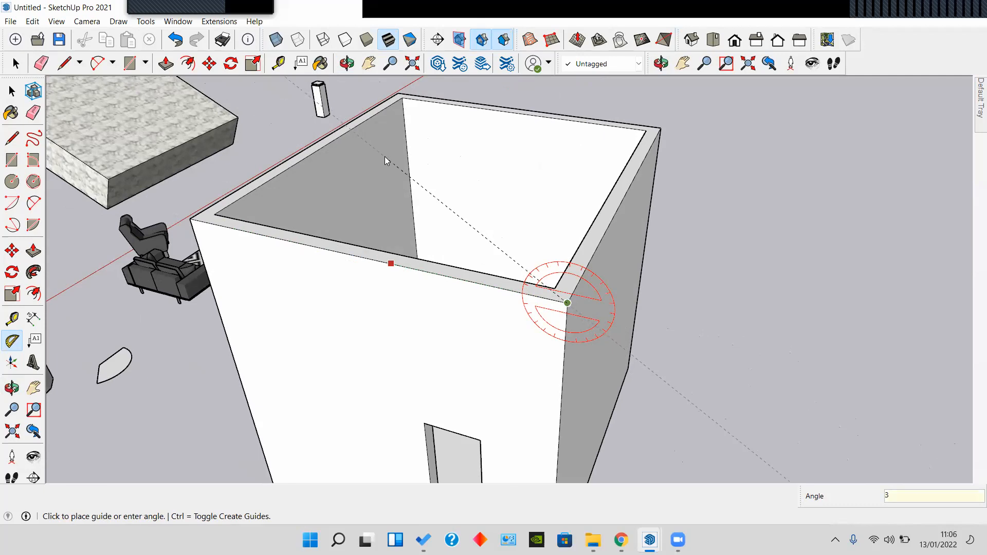
{"action": "type", "text": "0"}
{"action": "key", "text": "Return"}
Step: Place a second 30-degree Protractor guide from the opposite top corner of the front wall, sloping up to cross the first guide
{"action": "middle_click_drag", "start_coordinate": [385, 157], "coordinate": [267, 225]}
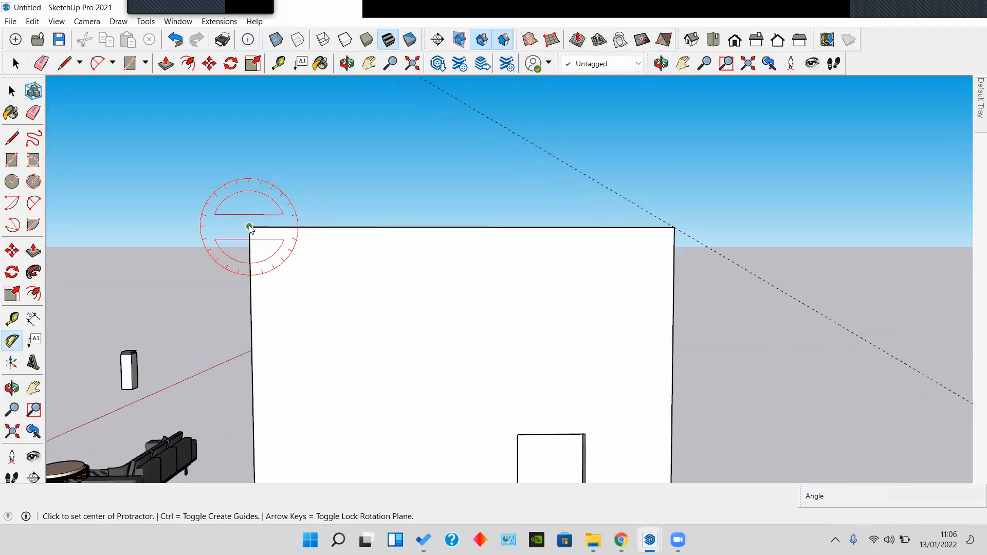
{"action": "left_click", "coordinate": [249, 227]}
{"action": "left_click", "coordinate": [450, 227]}
{"action": "type", "text": "30"}
{"action": "key", "text": "Return"}
{"action": "key", "text": "space"}
Step: Draw two lines from the front wall's top corners to the intersection of the angled guides, closing a triangular gable face
{"action": "middle_click_drag", "start_coordinate": [416, 197], "coordinate": [482, 224]}
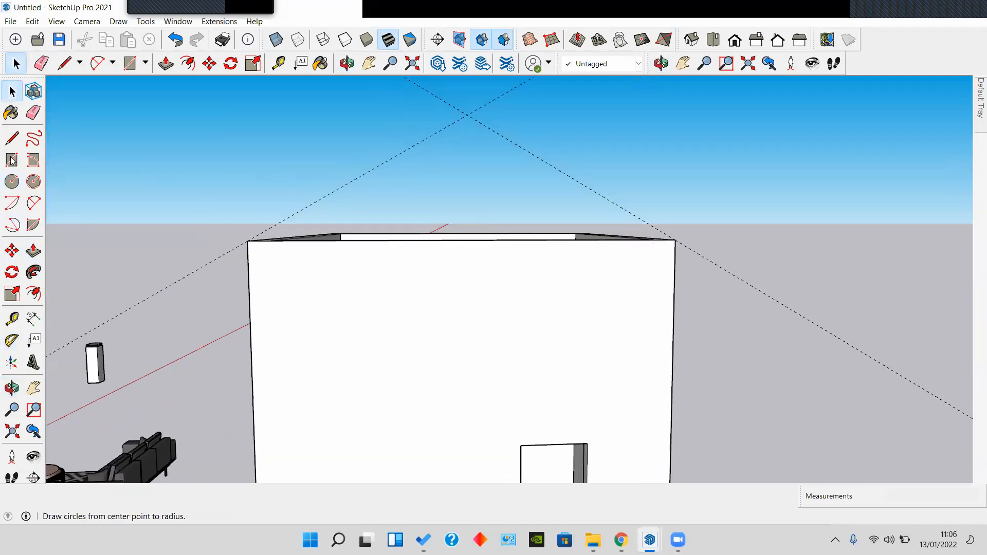
{"action": "left_click", "coordinate": [14, 138]}
{"action": "left_click", "coordinate": [248, 240]}
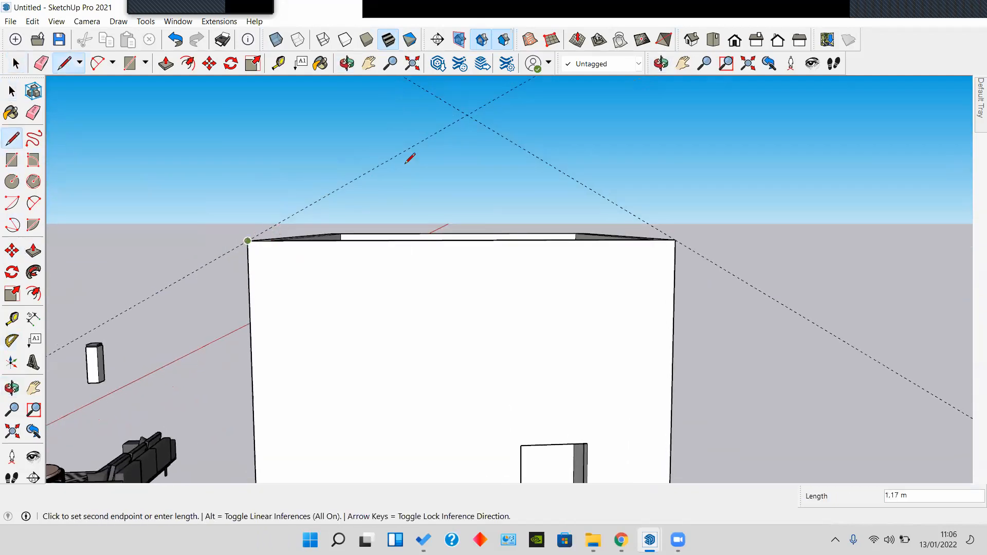
{"action": "left_click", "coordinate": [467, 114]}
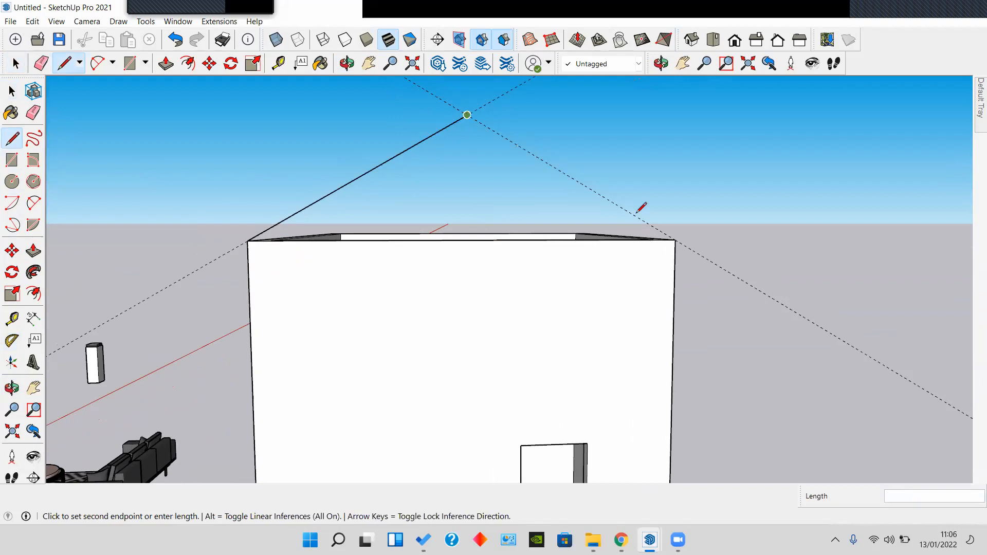
{"action": "left_click", "coordinate": [676, 239]}
{"action": "key", "text": "space"}
Step: Erase the two angled guides above the front wall
{"action": "key", "text": "e"}
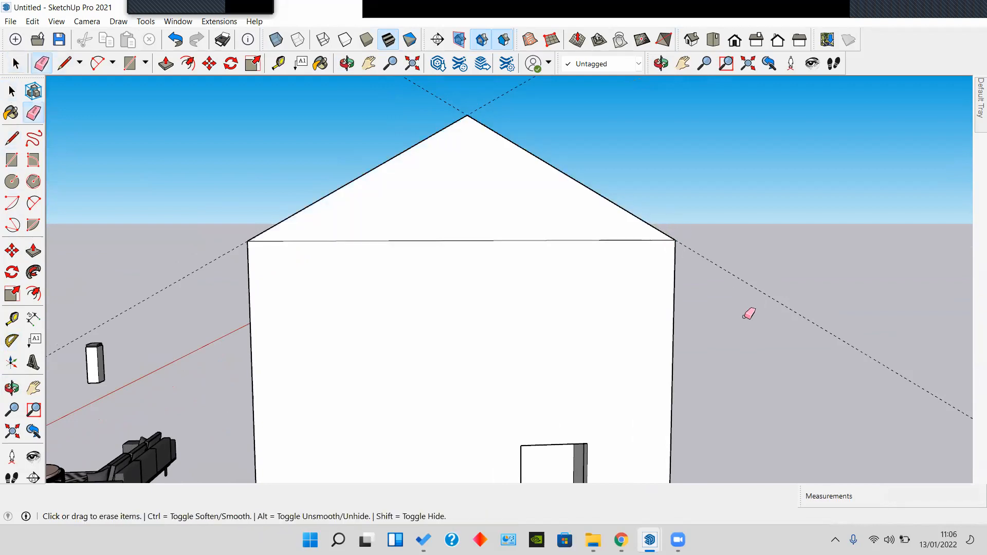
{"action": "scroll", "coordinate": [751, 314], "scroll_direction": "down", "scroll_amount": 2}
{"action": "middle_click_drag", "start_coordinate": [568, 136], "coordinate": [467, 296]}
Step: Extrude the triangular gable face back over the box's full depth with Push/Pull to form the pitched roof
{"action": "key", "text": "space"}
{"action": "key", "text": "p"}
{"action": "left_click", "coordinate": [563, 316]}
{"action": "left_click", "coordinate": [527, 295]}
{"action": "key", "text": "space"}
Step: Examine the gabled house from several sides together with the shapes around it
{"action": "scroll", "coordinate": [468, 295], "scroll_direction": "up", "scroll_amount": 5}
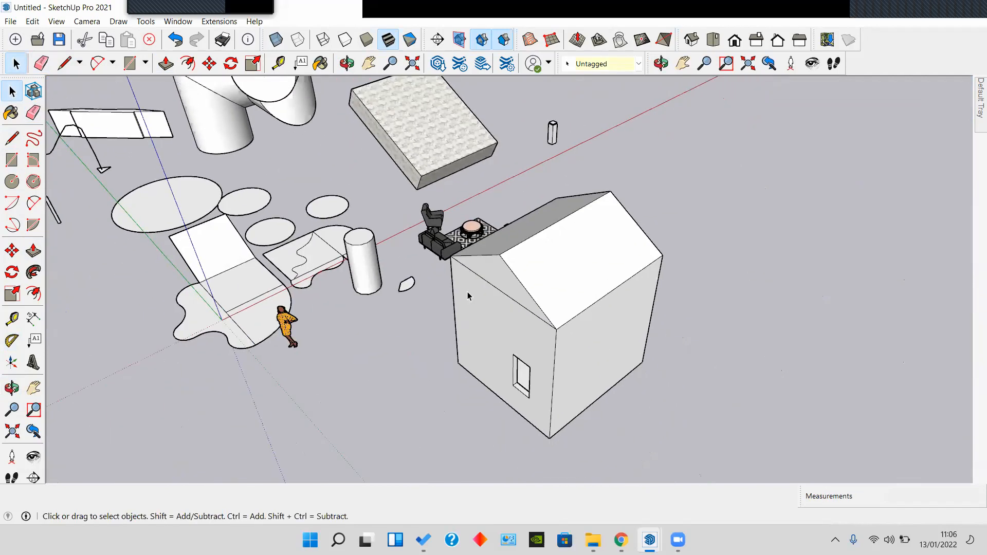
{"action": "middle_click_drag", "start_coordinate": [443, 262], "coordinate": [547, 336]}
{"action": "scroll", "coordinate": [549, 332], "scroll_direction": "down", "scroll_amount": 2}
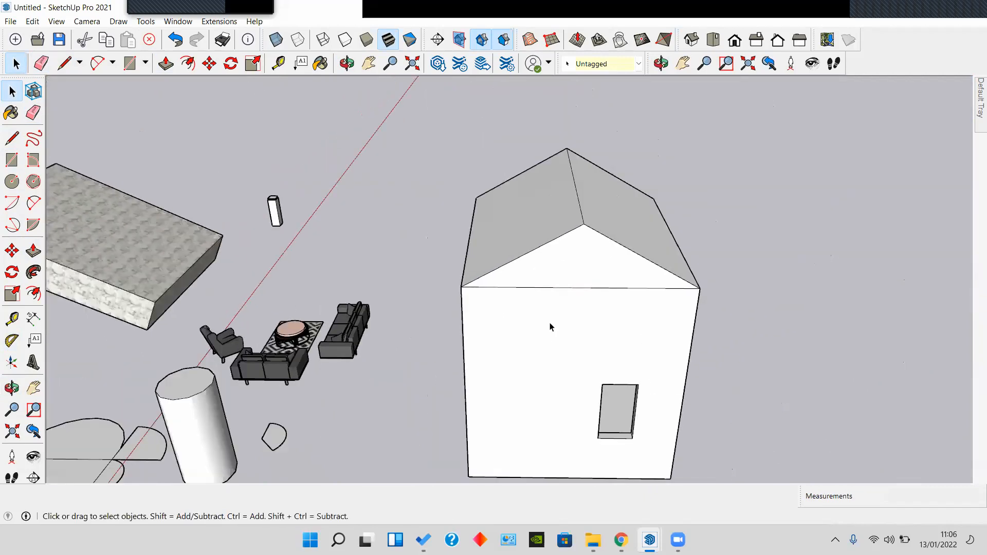
{"action": "scroll", "coordinate": [549, 324], "scroll_direction": "down", "scroll_amount": 2}
{"action": "middle_click_drag", "start_coordinate": [551, 324], "coordinate": [342, 302]}
{"action": "middle_click_drag", "start_coordinate": [262, 223], "coordinate": [470, 327], "text": "shift"}
{"action": "scroll", "coordinate": [371, 285], "scroll_direction": "up", "scroll_amount": 1}
{"action": "scroll", "coordinate": [446, 324], "scroll_direction": "up", "scroll_amount": 2}
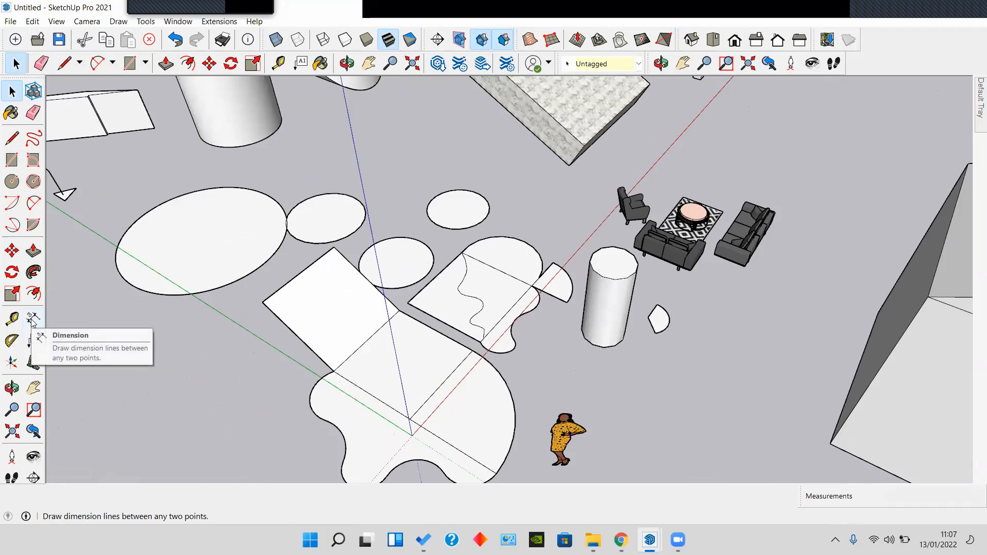
Step: Dimension the front wall's top edge from corner to corner, placing the dimension line below that edge
{"action": "left_click", "coordinate": [33, 321]}
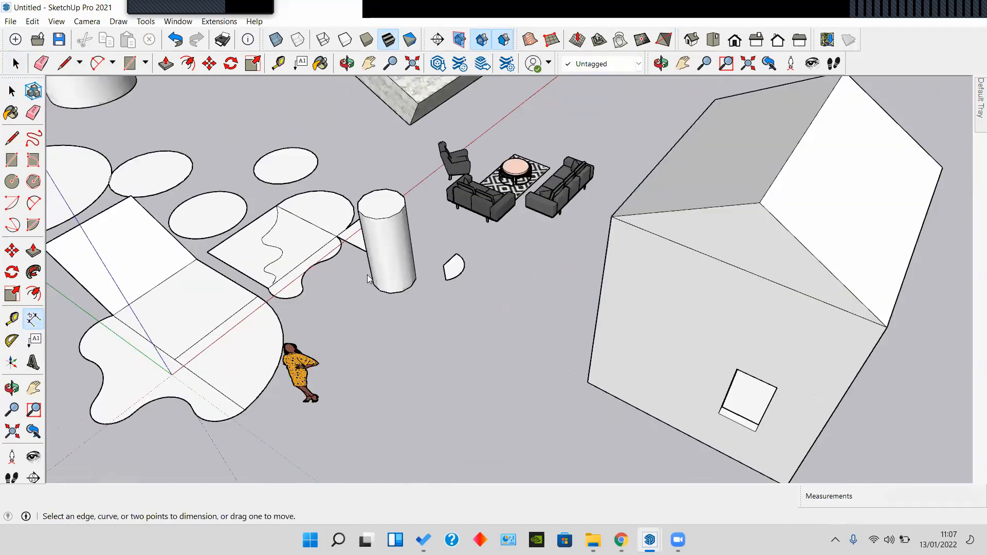
{"action": "scroll", "coordinate": [522, 233], "scroll_direction": "up", "scroll_amount": 2}
{"action": "middle_click_drag", "start_coordinate": [523, 234], "coordinate": [542, 203]}
{"action": "middle_click_drag", "start_coordinate": [519, 238], "coordinate": [294, 254], "text": "shift"}
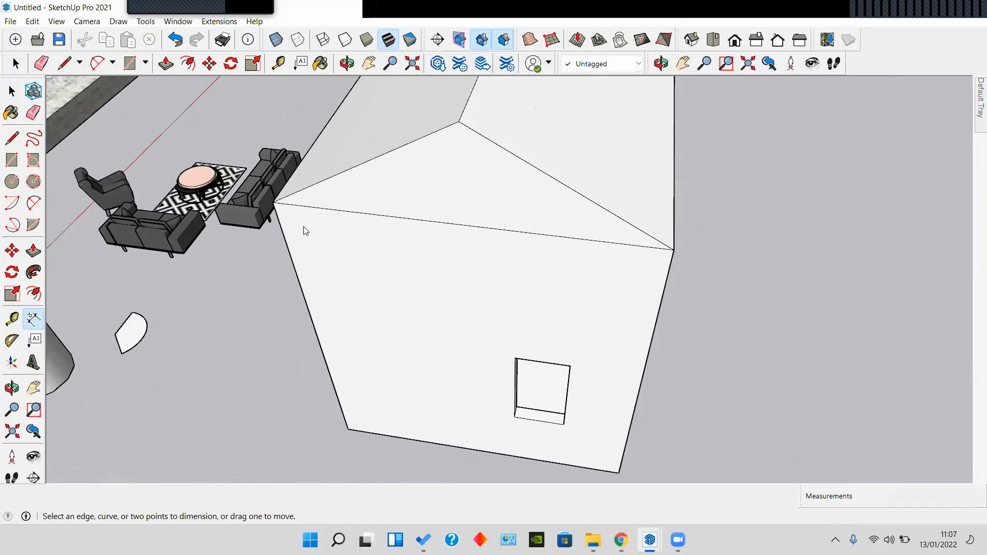
{"action": "middle_click_drag", "start_coordinate": [396, 358], "coordinate": [430, 391]}
{"action": "left_click", "coordinate": [426, 383]}
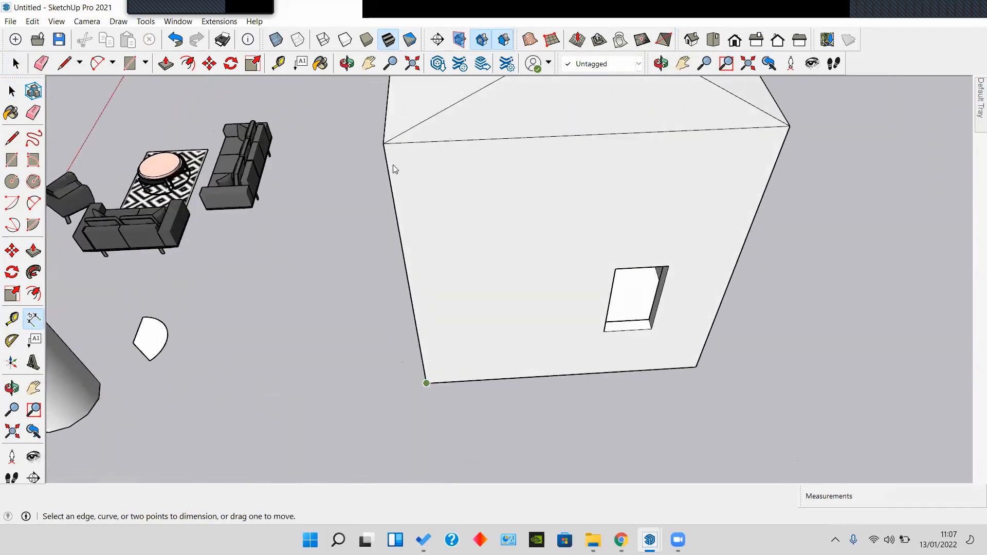
{"action": "left_click", "coordinate": [383, 143]}
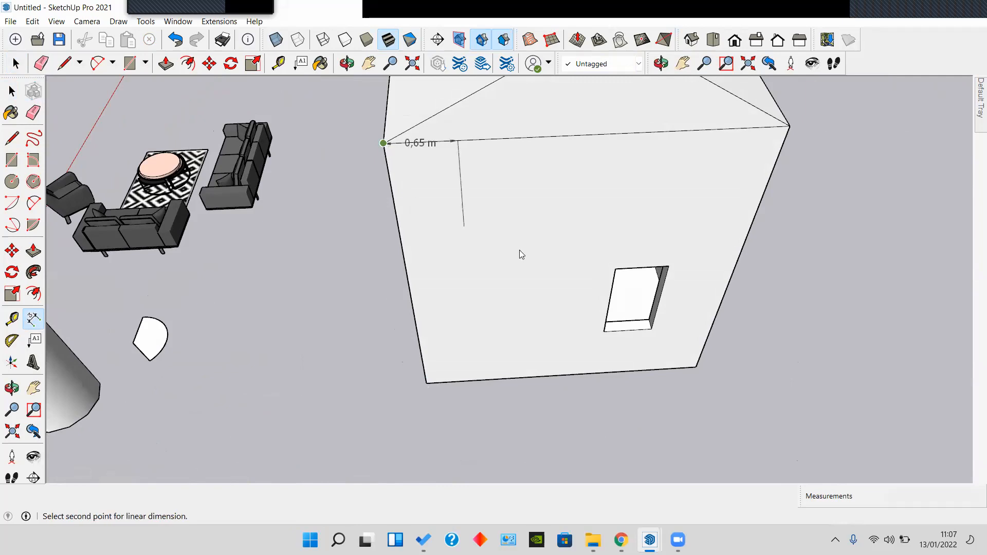
{"action": "left_click", "coordinate": [789, 126]}
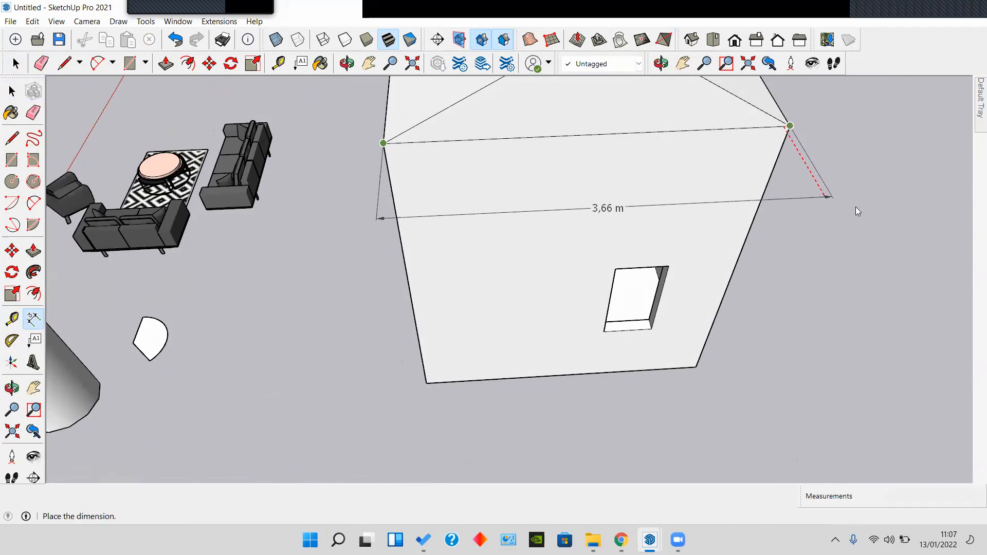
{"action": "left_click", "coordinate": [841, 180]}
Step: Dimension the window's bottom edge, placing the dimension line below the opening
{"action": "middle_click_drag", "start_coordinate": [734, 238], "coordinate": [771, 350]}
{"action": "scroll", "coordinate": [416, 280], "scroll_direction": "down", "scroll_amount": 5}
{"action": "scroll", "coordinate": [540, 314], "scroll_direction": "up", "scroll_amount": 3}
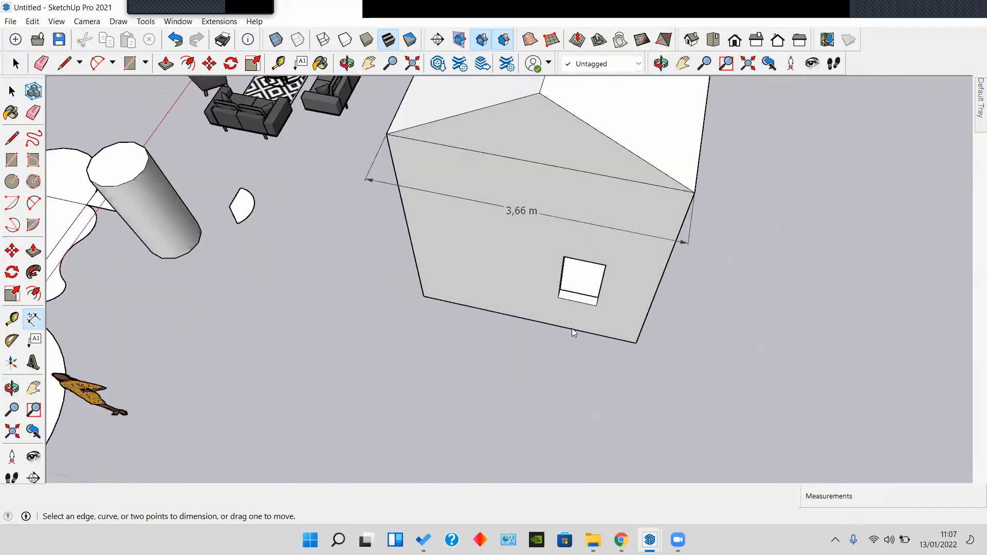
{"action": "left_click", "coordinate": [559, 299]}
{"action": "left_click", "coordinate": [587, 359]}
{"action": "middle_click_drag", "start_coordinate": [472, 375], "coordinate": [436, 318]}
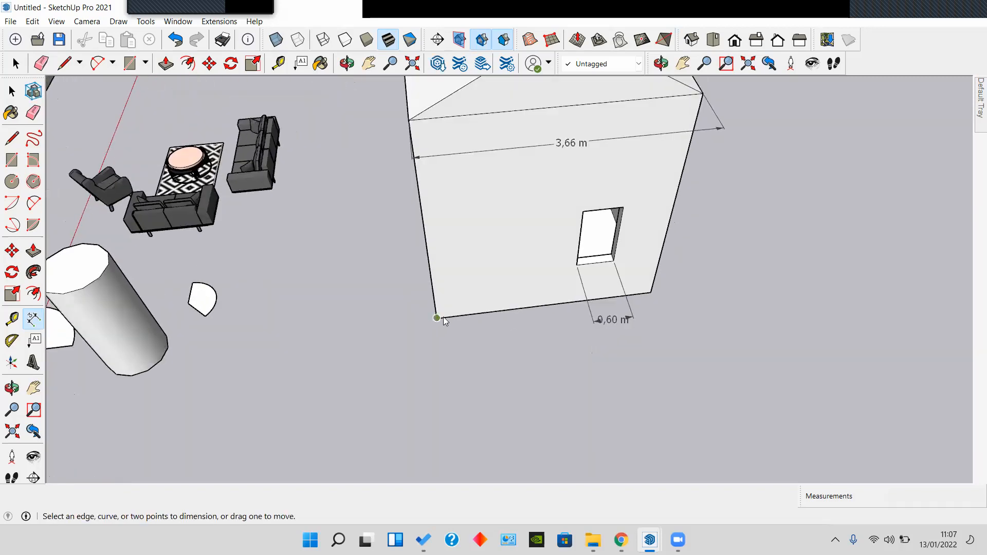
{"action": "middle_click_drag", "start_coordinate": [592, 193], "coordinate": [540, 215]}
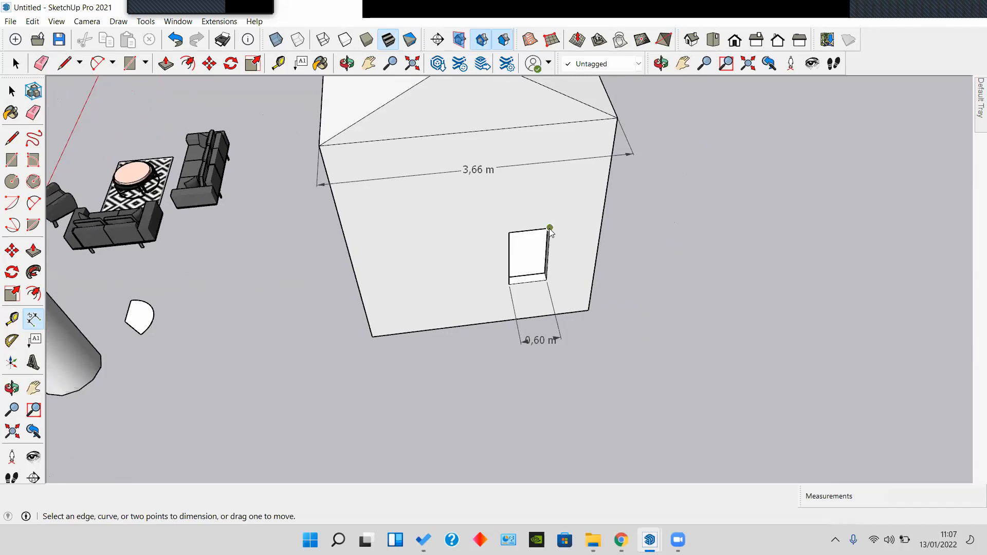
{"action": "left_click", "coordinate": [549, 228]}
{"action": "left_click", "coordinate": [600, 229]}
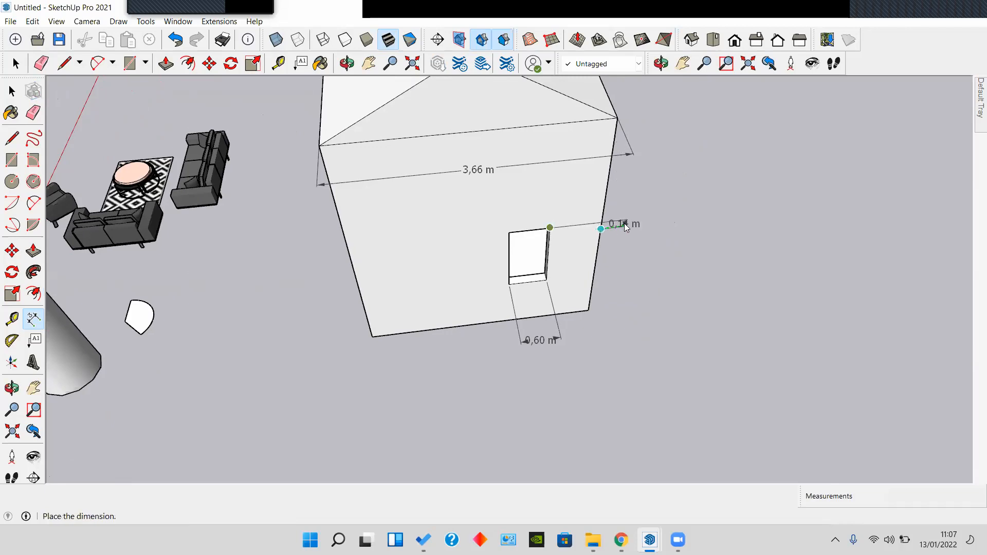
{"action": "key", "text": "space"}
{"action": "scroll", "coordinate": [601, 230], "scroll_direction": "up", "scroll_amount": 3}
{"action": "middle_click_drag", "start_coordinate": [600, 230], "coordinate": [508, 162]}
{"action": "scroll", "coordinate": [510, 164], "scroll_direction": "up", "scroll_amount": 2}
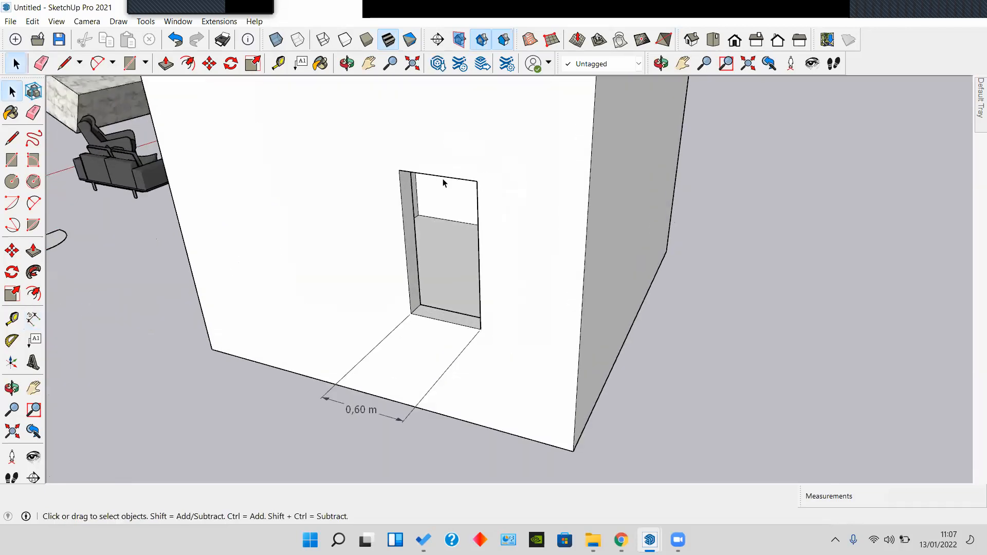
{"action": "left_click", "coordinate": [33, 318]}
{"action": "middle_click_drag", "start_coordinate": [492, 223], "coordinate": [509, 182]}
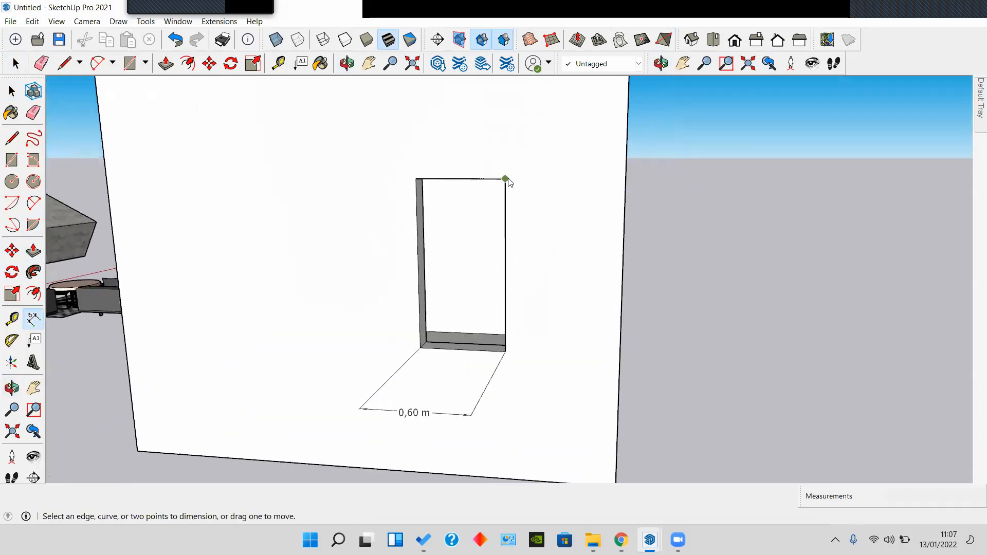
{"action": "left_click", "coordinate": [505, 179]}
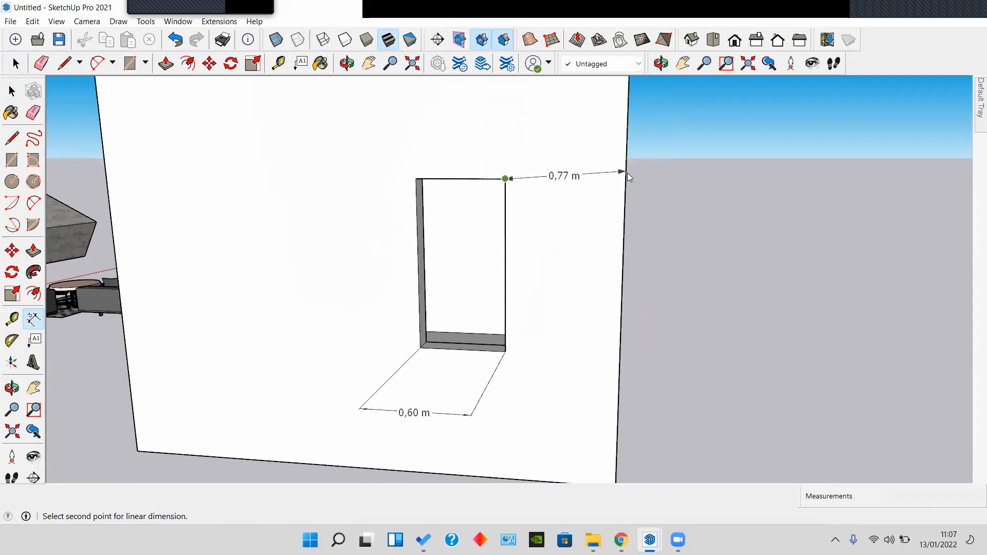
{"action": "key", "text": "space"}
Step: Start dimensioning the distance between the window's upper corner and the wall's nearest side edge
{"action": "middle_click_drag", "start_coordinate": [539, 304], "coordinate": [250, 434]}
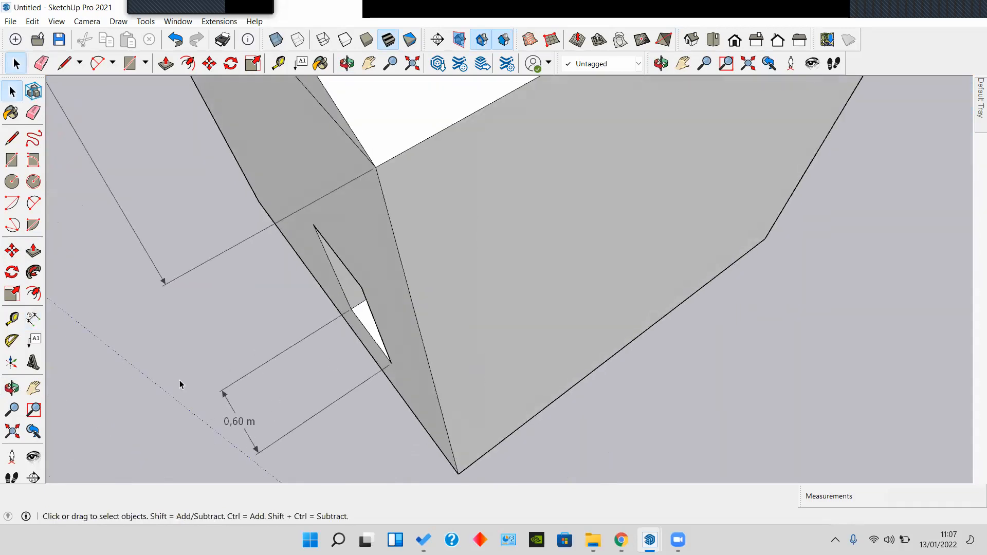
{"action": "middle_click_drag", "start_coordinate": [234, 361], "coordinate": [540, 260]}
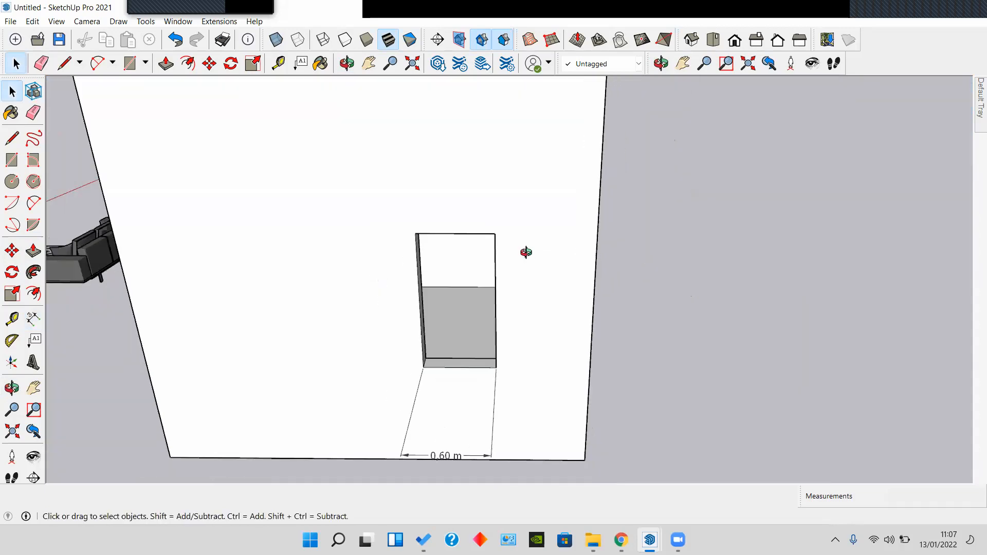
{"action": "left_click", "coordinate": [33, 319]}
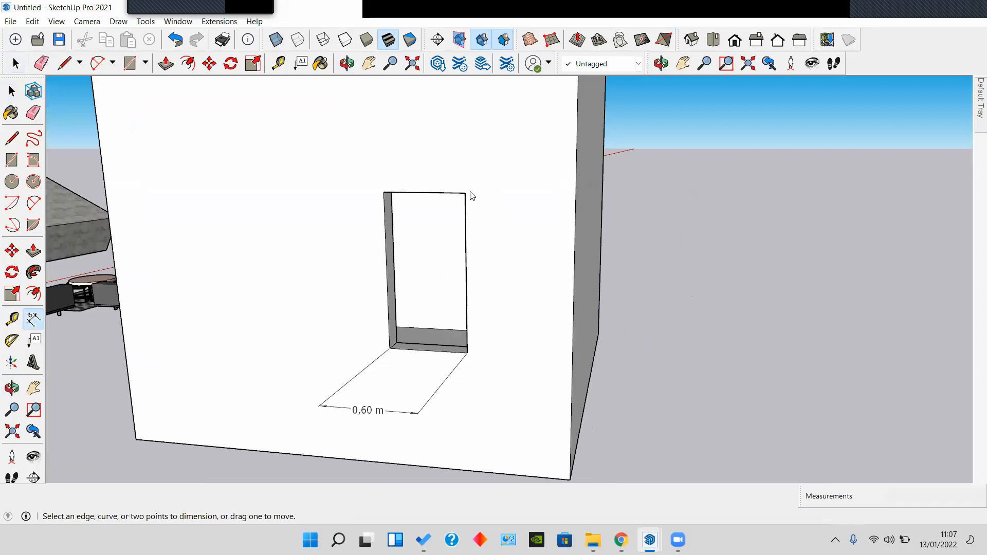
{"action": "left_click", "coordinate": [465, 193]}
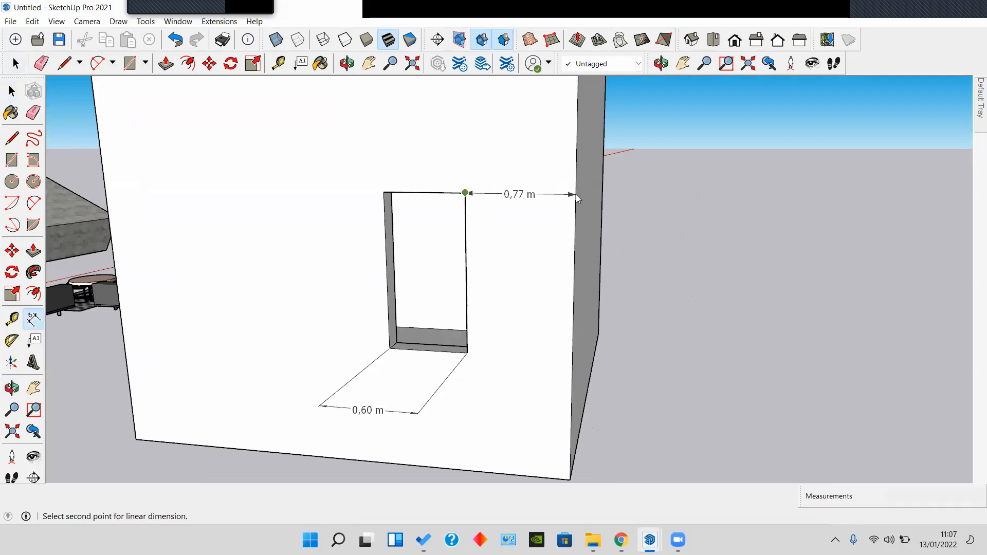
{"action": "key", "text": "space"}
{"action": "middle_click_drag", "start_coordinate": [576, 192], "coordinate": [100, 338]}
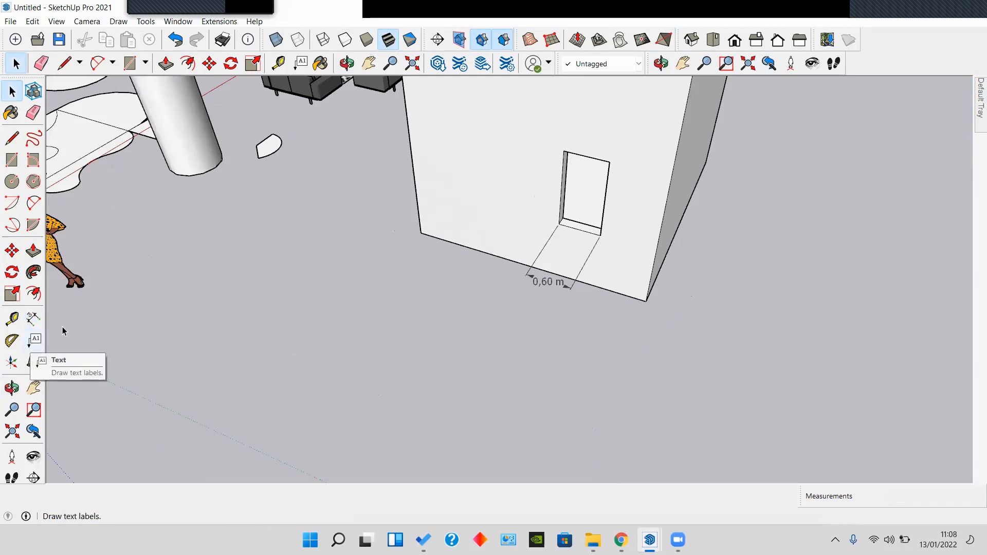
Step: Attach an area label to the top face of the white cylinder, placing the text away from it near the sofas
{"action": "scroll", "coordinate": [210, 280], "scroll_direction": "down", "scroll_amount": 2}
{"action": "middle_click_drag", "start_coordinate": [288, 236], "coordinate": [434, 334], "text": "shift"}
{"action": "scroll", "coordinate": [418, 278], "scroll_direction": "down", "scroll_amount": 3}
{"action": "scroll", "coordinate": [416, 278], "scroll_direction": "up", "scroll_amount": 2}
{"action": "middle_click_drag", "start_coordinate": [412, 267], "coordinate": [395, 337]}
{"action": "scroll", "coordinate": [356, 232], "scroll_direction": "up", "scroll_amount": 2}
{"action": "left_click", "coordinate": [356, 236]}
{"action": "middle_click_drag", "start_coordinate": [356, 265], "coordinate": [359, 341]}
{"action": "scroll", "coordinate": [386, 334], "scroll_direction": "up", "scroll_amount": 3}
{"action": "left_click", "coordinate": [414, 322]}
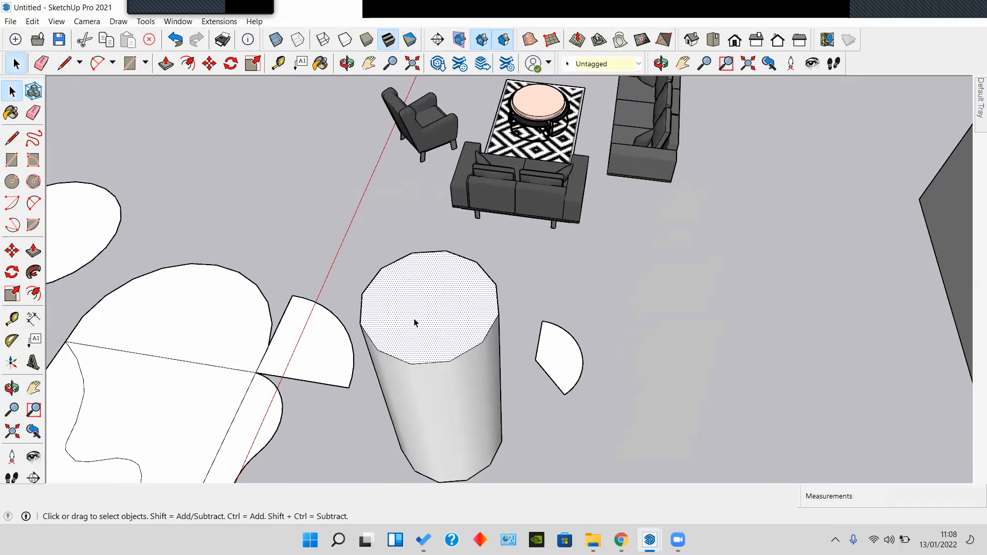
{"action": "middle_click_drag", "start_coordinate": [414, 323], "coordinate": [489, 328]}
{"action": "middle_click_drag", "start_coordinate": [418, 337], "coordinate": [379, 324], "text": "shift"}
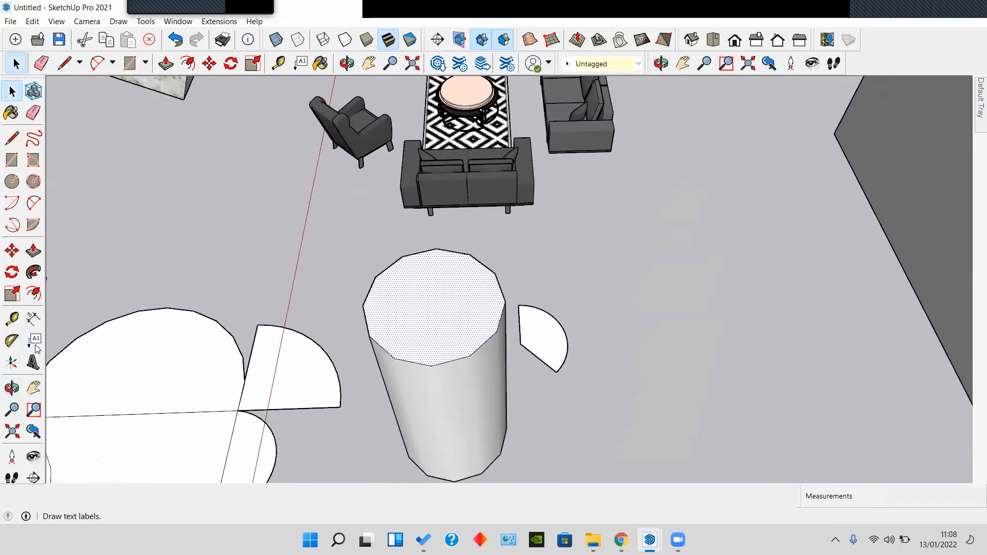
{"action": "left_click", "coordinate": [35, 340]}
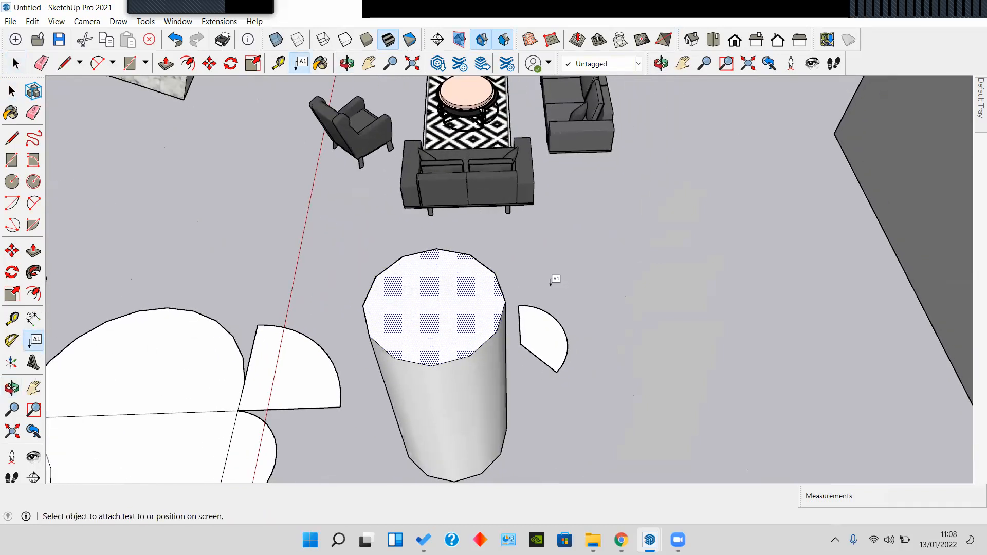
{"action": "key", "text": "space"}
{"action": "left_click", "coordinate": [432, 301]}
{"action": "left_click", "coordinate": [34, 338]}
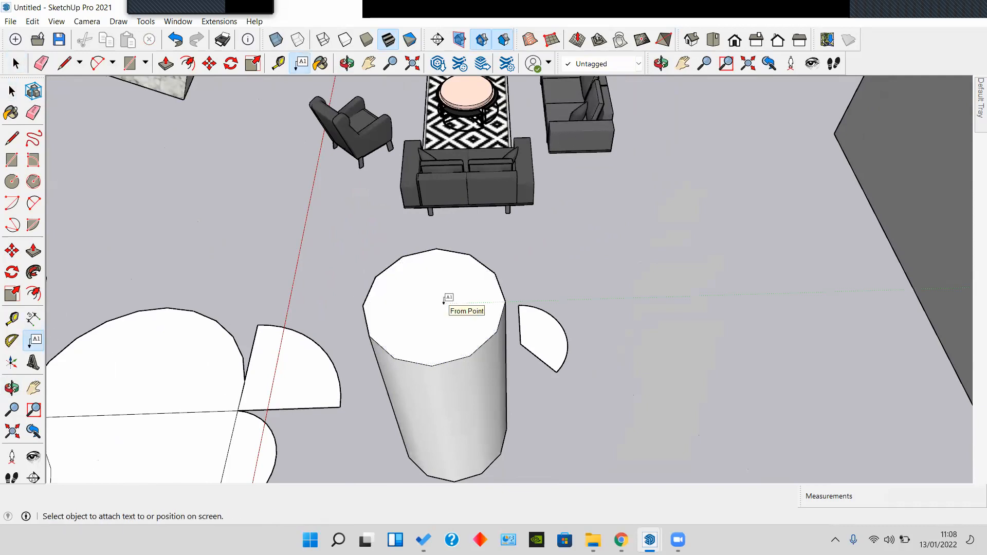
{"action": "left_click", "coordinate": [444, 303]}
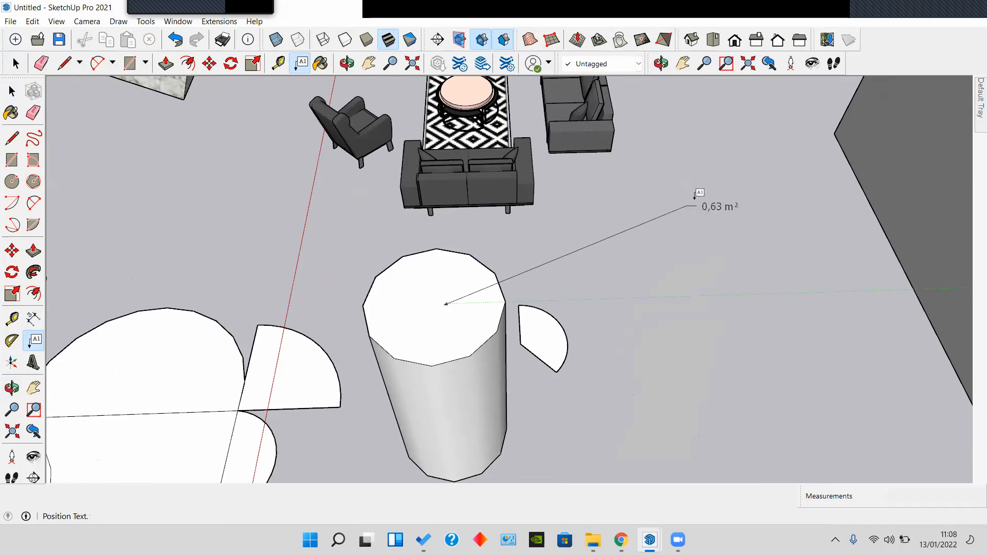
{"action": "left_click", "coordinate": [641, 204]}
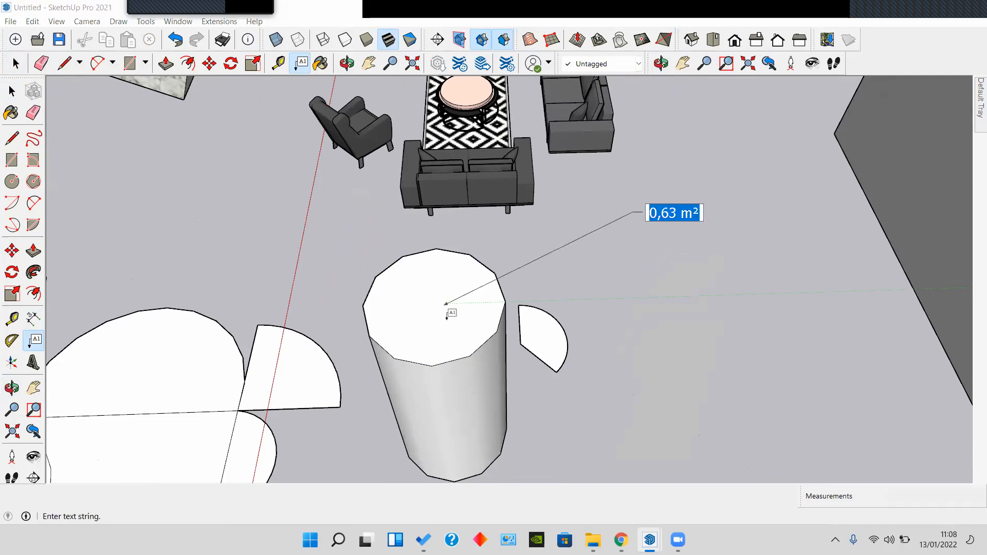
{"action": "middle_click_drag", "start_coordinate": [503, 271], "coordinate": [363, 290]}
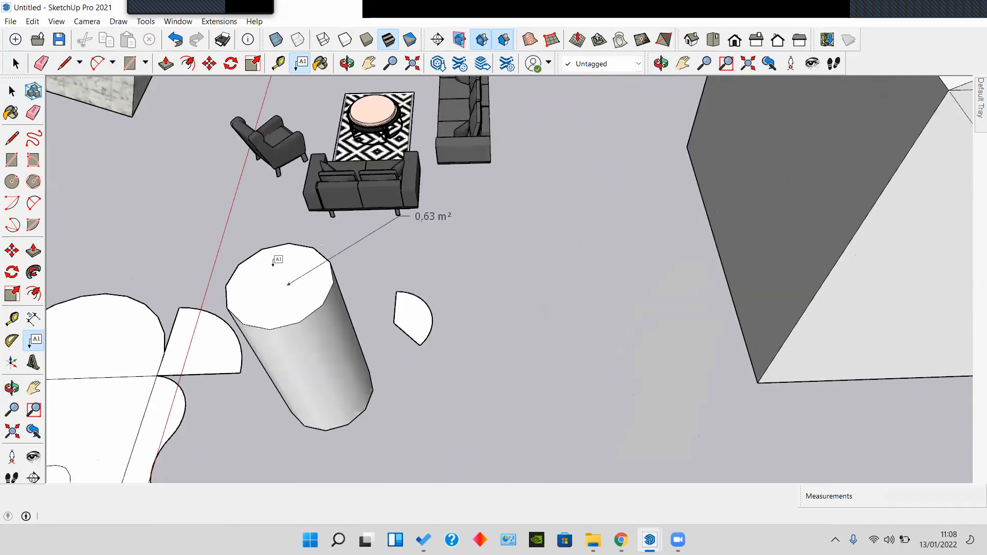
Step: Try to attach an area label to the house's gable wall containing the window opening
{"action": "middle_click_drag", "start_coordinate": [524, 267], "coordinate": [540, 283], "text": "shift"}
{"action": "middle_click_drag", "start_coordinate": [564, 328], "coordinate": [296, 249], "text": "shift"}
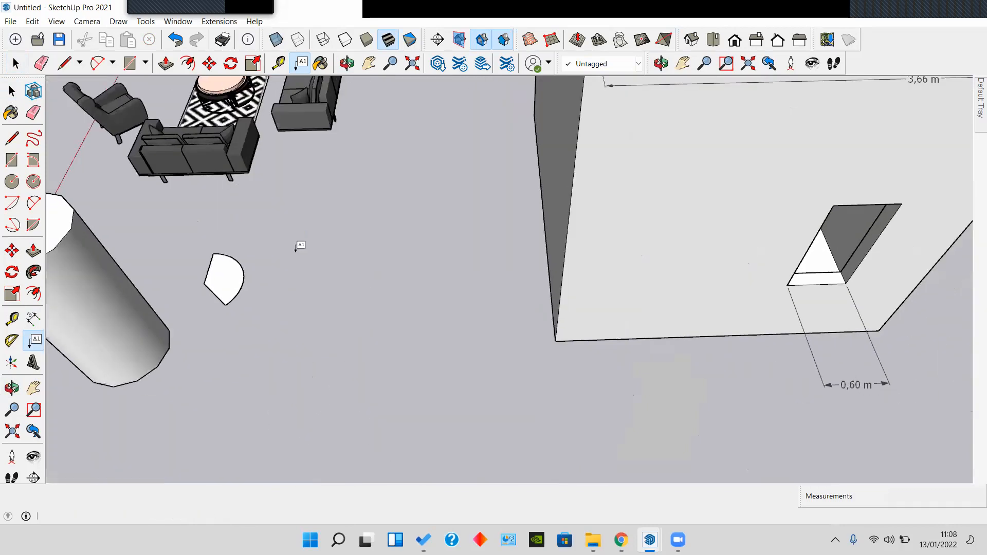
{"action": "scroll", "coordinate": [296, 249], "scroll_direction": "down", "scroll_amount": 1}
{"action": "middle_click_drag", "start_coordinate": [705, 263], "coordinate": [438, 290], "text": "shift"}
{"action": "scroll", "coordinate": [438, 290], "scroll_direction": "up", "scroll_amount": 3}
{"action": "scroll", "coordinate": [401, 262], "scroll_direction": "down", "scroll_amount": 2}
{"action": "key", "text": "space"}
{"action": "mouse_move", "coordinate": [421, 147]}
{"action": "middle_mouse_down", "text": "shift"}
{"action": "mouse_move", "coordinate": [397, 298]}
{"action": "mouse_move", "coordinate": [428, 260]}
{"action": "mouse_move", "coordinate": [392, 310]}
{"action": "mouse_move", "coordinate": [469, 201]}
{"action": "mouse_move", "coordinate": [452, 169]}
{"action": "middle_mouse_up", "text": "shift"}
{"action": "scroll", "coordinate": [397, 299], "scroll_direction": "down", "scroll_amount": 2}
{"action": "key", "text": "e"}
{"action": "key", "text": "space"}
{"action": "mouse_move", "coordinate": [380, 117]}
{"action": "middle_mouse_down"}
{"action": "mouse_move", "coordinate": [409, 272]}
{"action": "mouse_move", "coordinate": [414, 286]}
{"action": "mouse_move", "coordinate": [424, 284]}
{"action": "middle_mouse_up"}
{"action": "scroll", "coordinate": [413, 286], "scroll_direction": "up", "scroll_amount": 2}
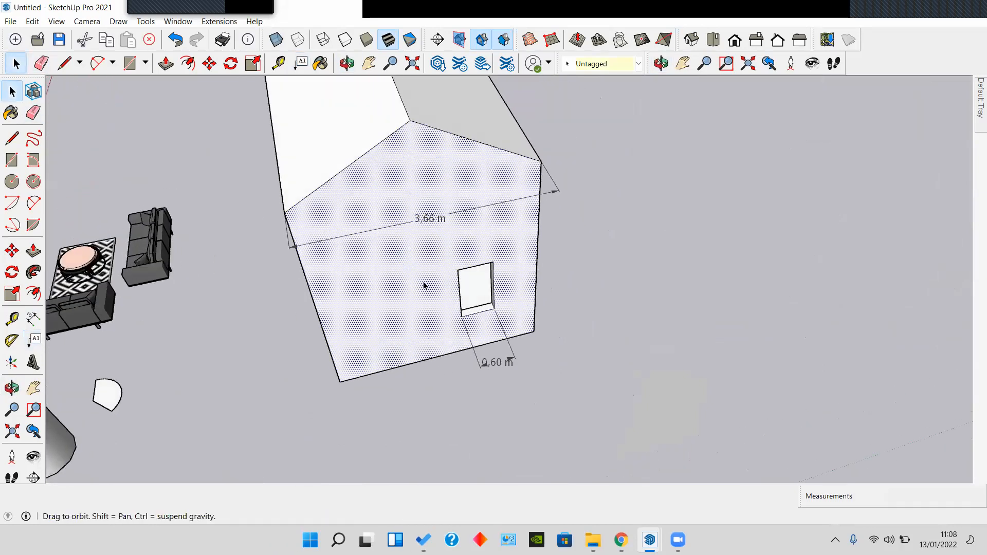
{"action": "scroll", "coordinate": [425, 284], "scroll_direction": "up", "scroll_amount": 1}
{"action": "left_click", "coordinate": [38, 340]}
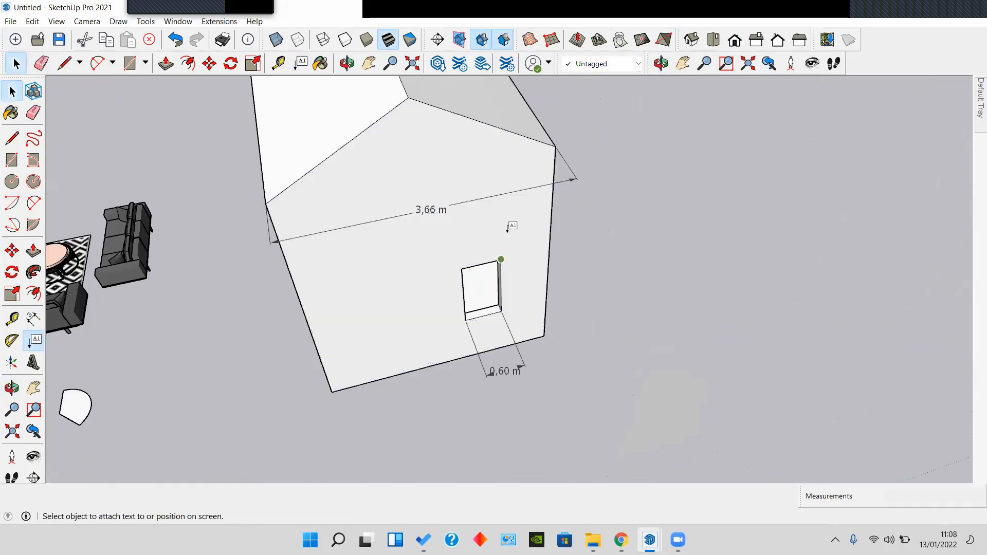
{"action": "key", "text": "space"}
{"action": "left_click", "coordinate": [35, 341]}
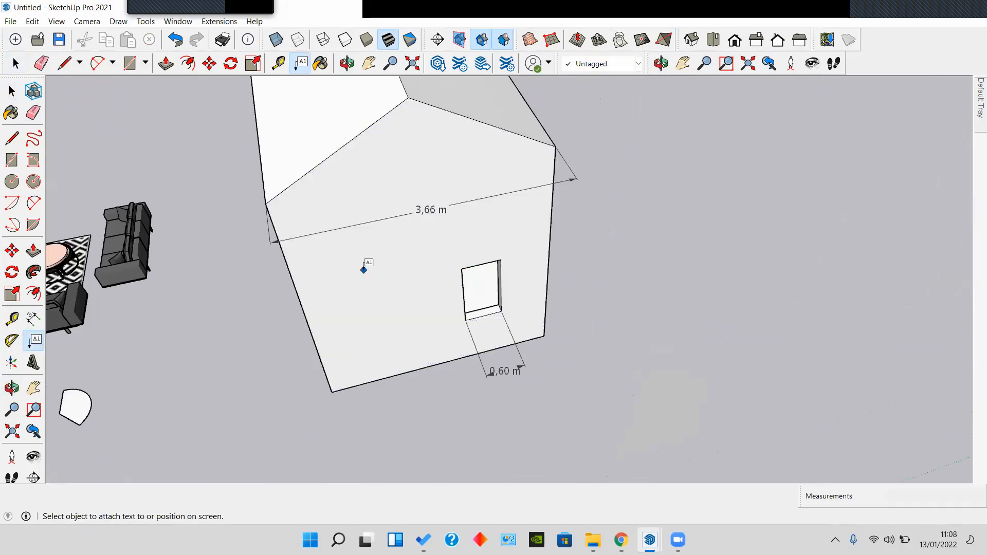
{"action": "left_click", "coordinate": [395, 256]}
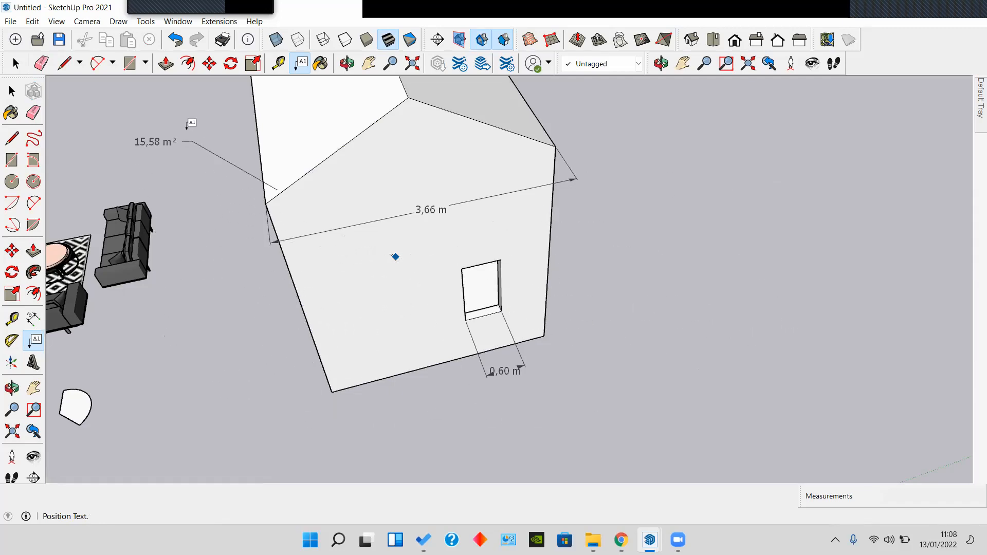
{"action": "left_click", "coordinate": [208, 360]}
{"action": "middle_click_drag", "start_coordinate": [298, 399], "coordinate": [224, 333]}
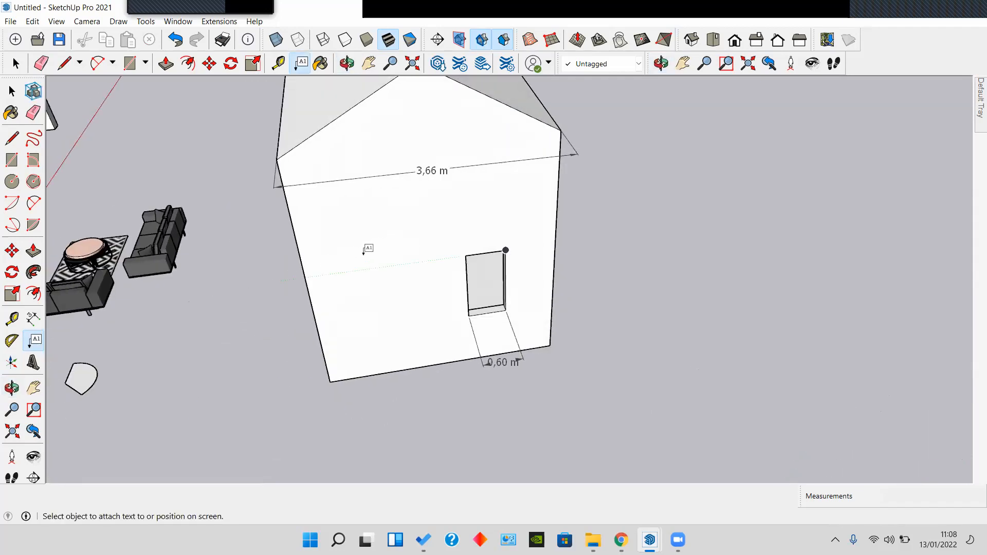
Step: Label the gable wall's area again, with the leader text outside the wall on the side facing the furniture
{"action": "left_click", "coordinate": [364, 257]}
{"action": "left_click", "coordinate": [199, 341]}
{"action": "left_click", "coordinate": [253, 365]}
Step: Try to move the drawing axes to open ground between the standing figure and the house, with new red and green directions
{"action": "middle_click_drag", "start_coordinate": [249, 364], "coordinate": [53, 394]}
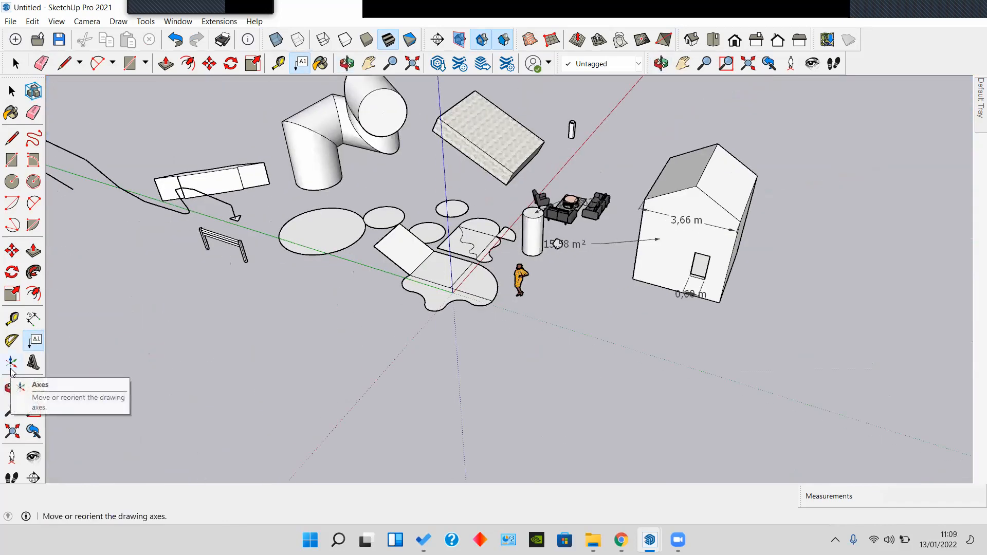
{"action": "scroll", "coordinate": [463, 288], "scroll_direction": "up", "scroll_amount": 10}
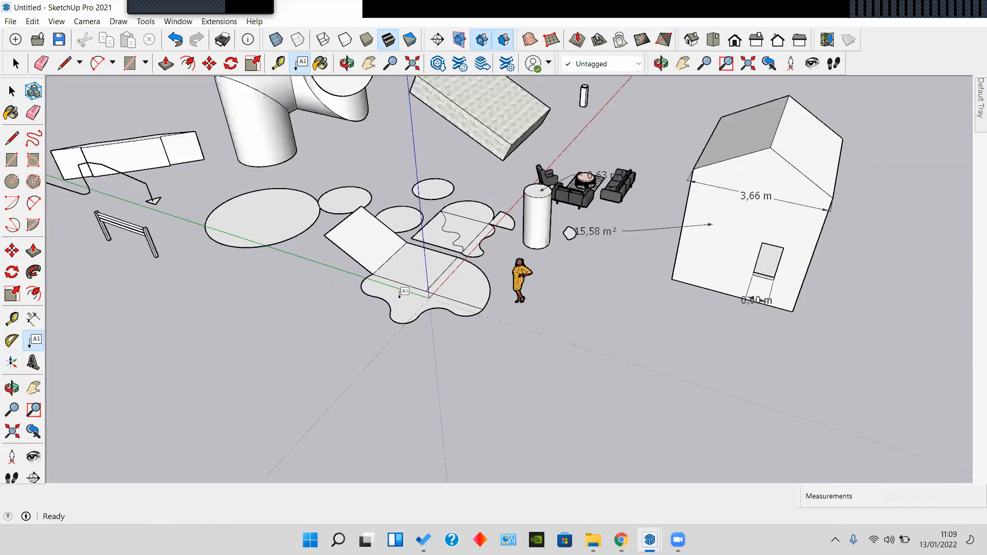
{"action": "key", "text": "space"}
{"action": "scroll", "coordinate": [425, 311], "scroll_direction": "up", "scroll_amount": 2}
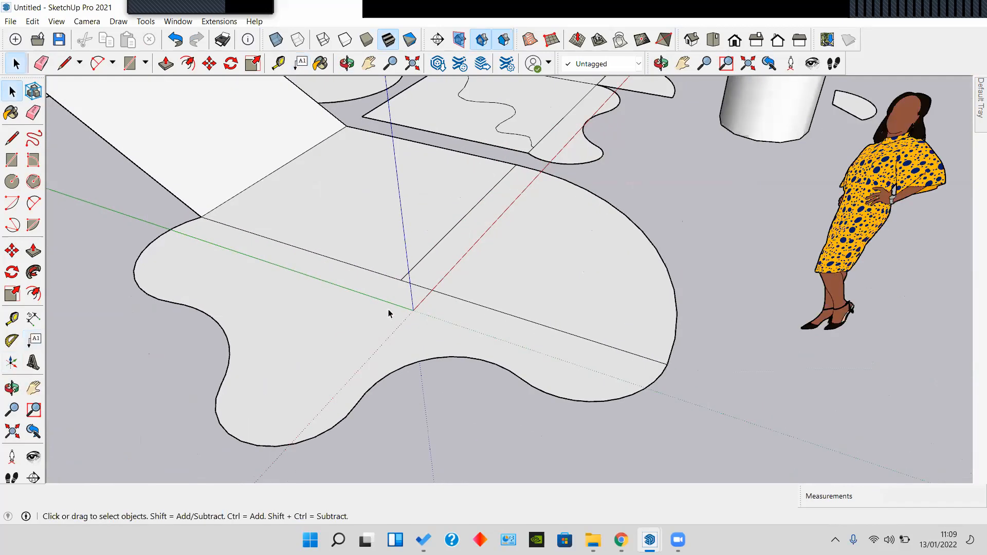
{"action": "scroll", "coordinate": [388, 313], "scroll_direction": "down", "scroll_amount": 5}
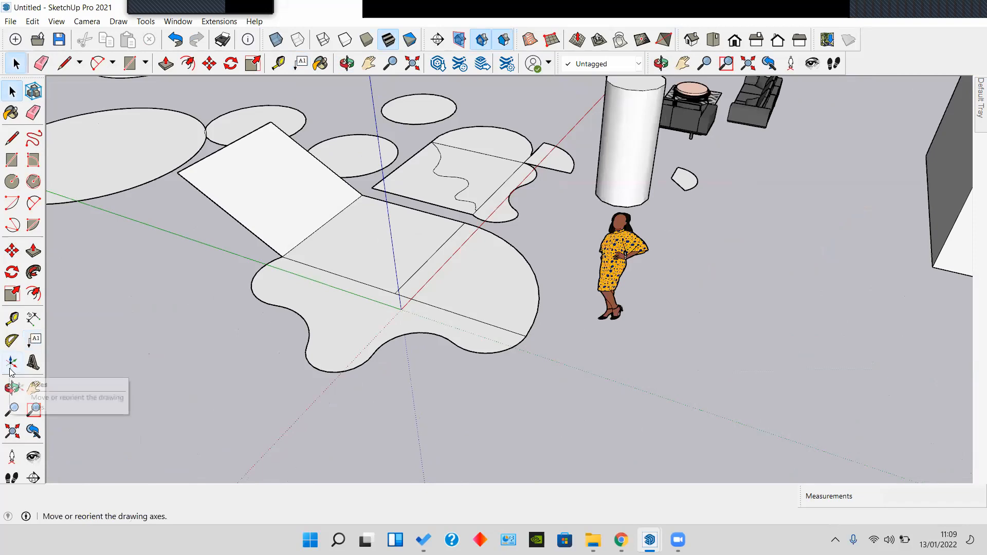
{"action": "left_click", "coordinate": [11, 363]}
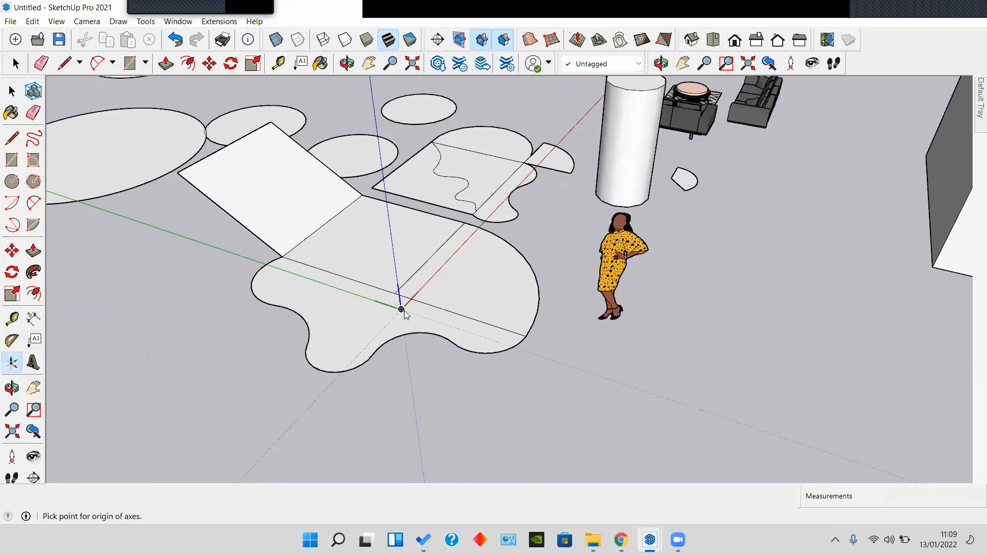
{"action": "middle_click_drag", "start_coordinate": [428, 386], "coordinate": [519, 347]}
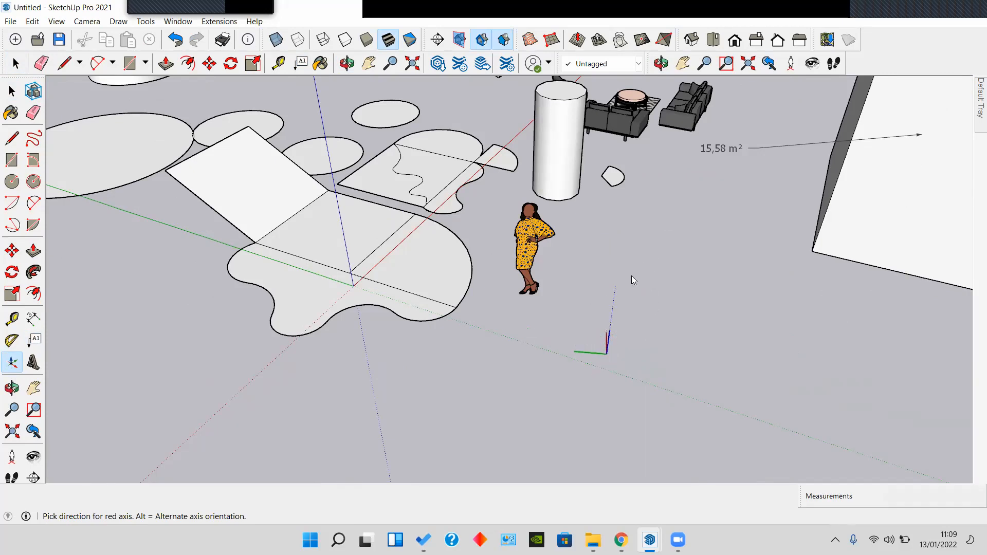
{"action": "middle_click_drag", "start_coordinate": [572, 331], "coordinate": [601, 303]}
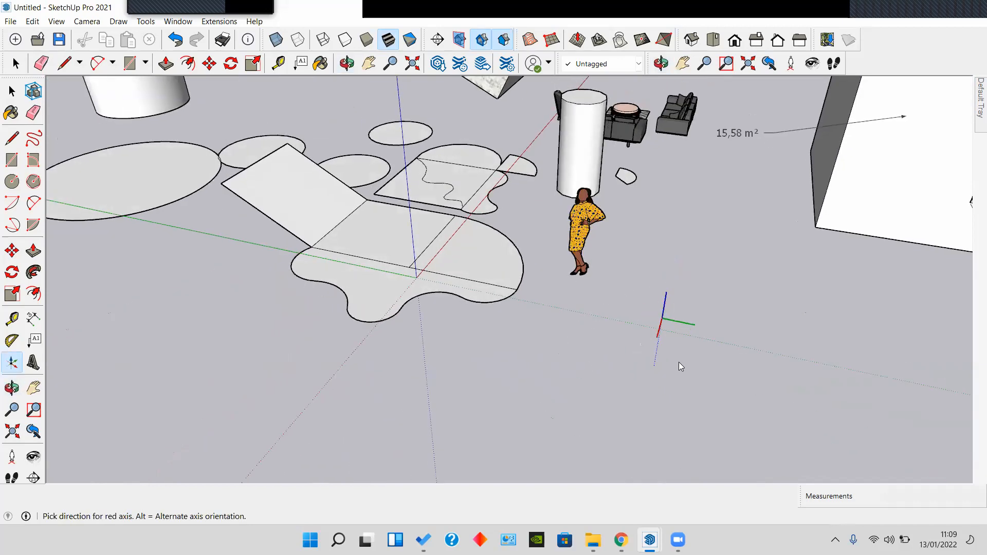
{"action": "left_click", "coordinate": [650, 361]}
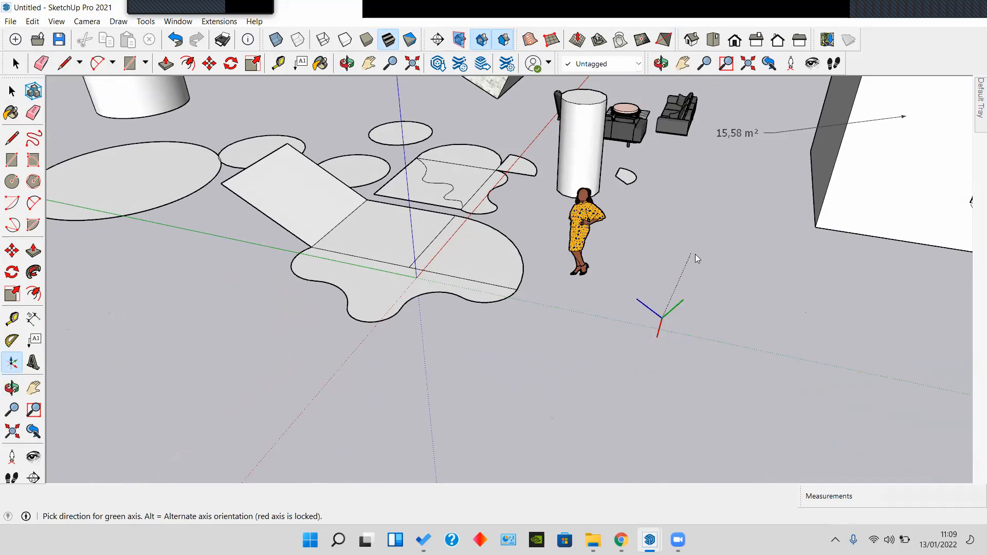
{"action": "middle_click_drag", "start_coordinate": [708, 337], "coordinate": [693, 360]}
{"action": "left_click", "coordinate": [693, 360]}
{"action": "middle_click_drag", "start_coordinate": [597, 313], "coordinate": [520, 334]}
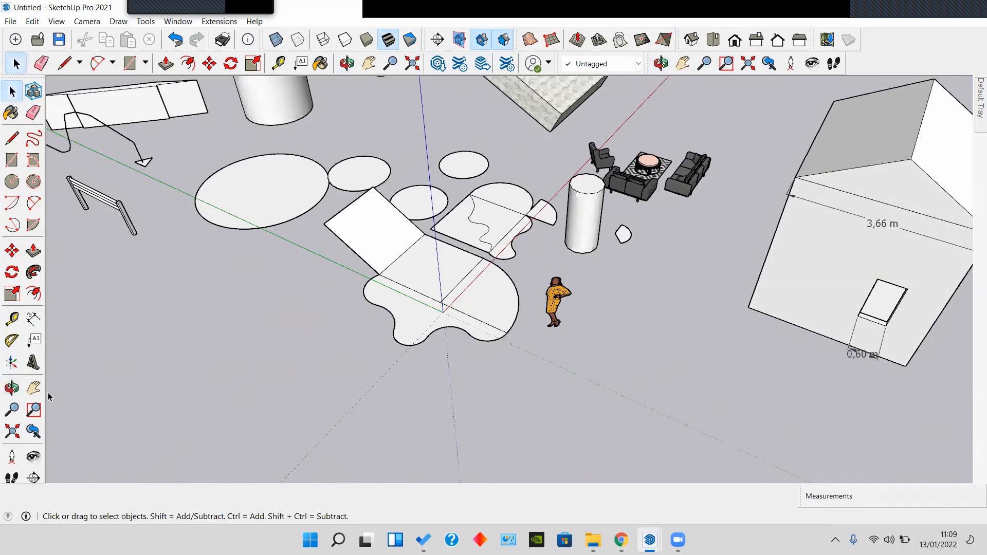
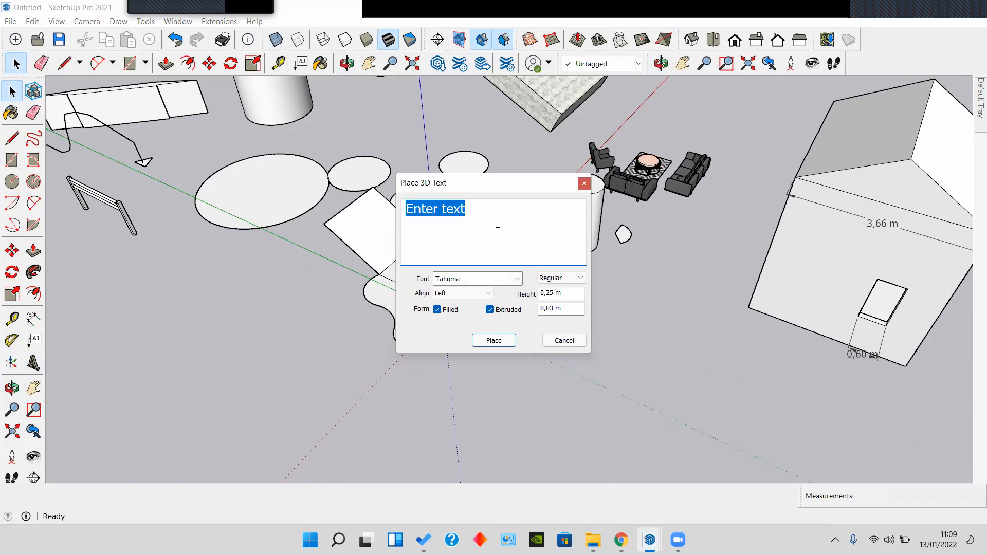
Step: Enter "No.7" as 3D text and set its font to Times New Roman
{"action": "type", "text": "Rumah"}
{"action": "key", "text": "BackSpace"}
{"action": "key", "text": "BackSpace"}
{"action": "key", "text": "BackSpace"}
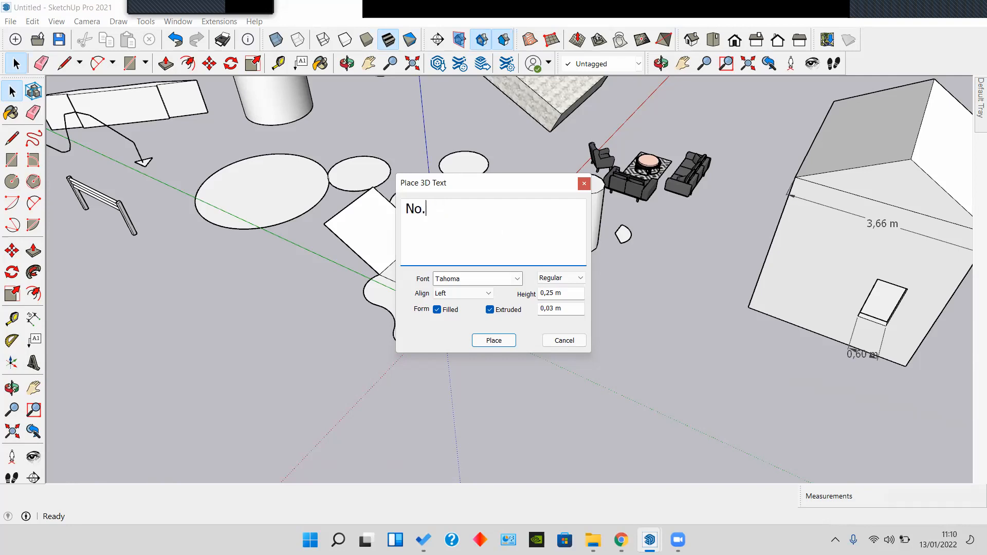
{"action": "type", "text": "7"}
{"action": "left_click", "coordinate": [510, 279]}
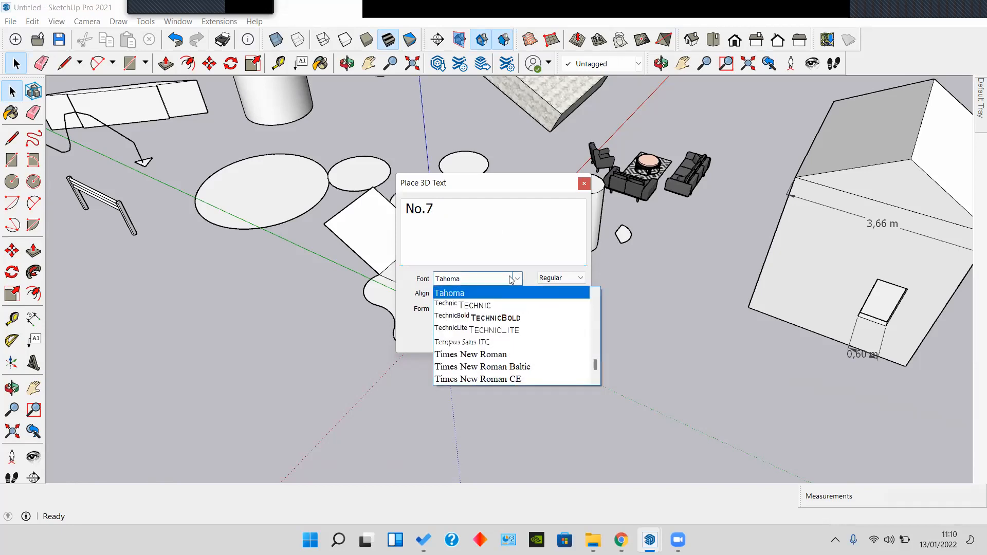
{"action": "left_click", "coordinate": [504, 354]}
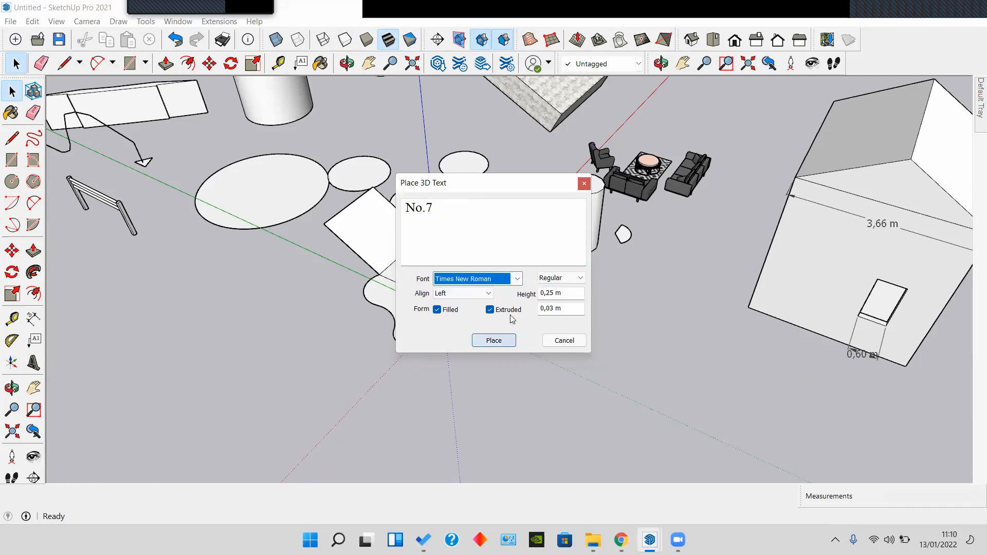
Step: Place the "No.7" 3D text on the house's gable wall, beside the window opening
{"action": "left_click", "coordinate": [493, 341]}
{"action": "middle_click_drag", "start_coordinate": [654, 319], "coordinate": [566, 273]}
{"action": "left_click", "coordinate": [504, 223]}
{"action": "key", "text": "space"}
{"action": "scroll", "coordinate": [580, 284], "scroll_direction": "up", "scroll_amount": 5}
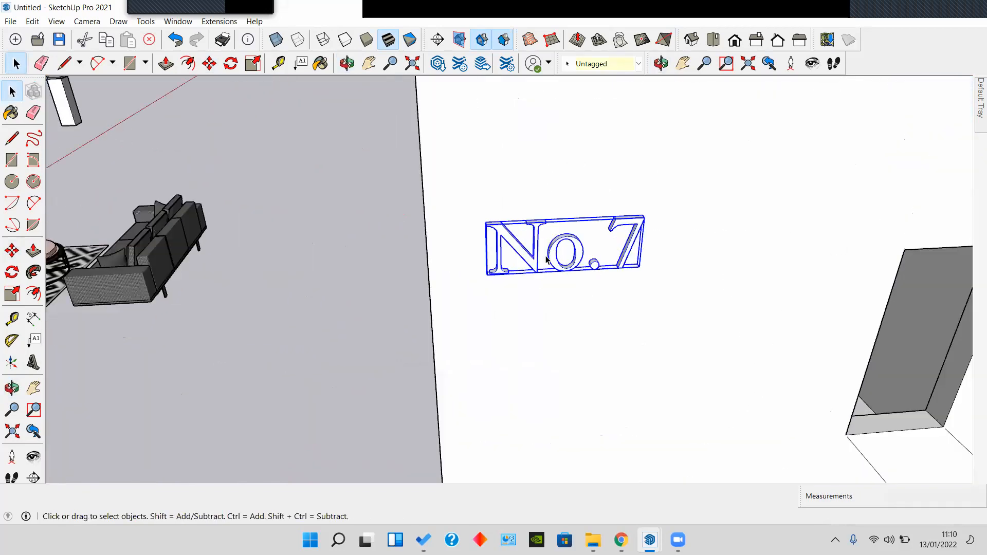
{"action": "scroll", "coordinate": [544, 257], "scroll_direction": "down", "scroll_amount": 2}
{"action": "left_click", "coordinate": [353, 292]}
{"action": "scroll", "coordinate": [360, 292], "scroll_direction": "down", "scroll_amount": 3}
{"action": "middle_click_drag", "start_coordinate": [531, 293], "coordinate": [199, 364]}
{"action": "middle_click_drag", "start_coordinate": [463, 303], "coordinate": [531, 359]}
{"action": "scroll", "coordinate": [477, 273], "scroll_direction": "down", "scroll_amount": 1}
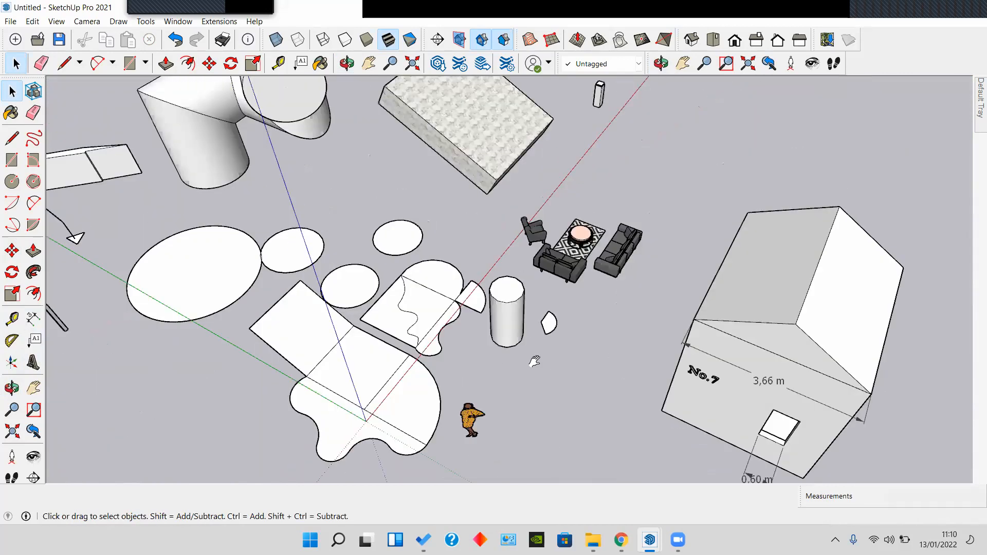
{"action": "scroll", "coordinate": [529, 356], "scroll_direction": "up", "scroll_amount": 3}
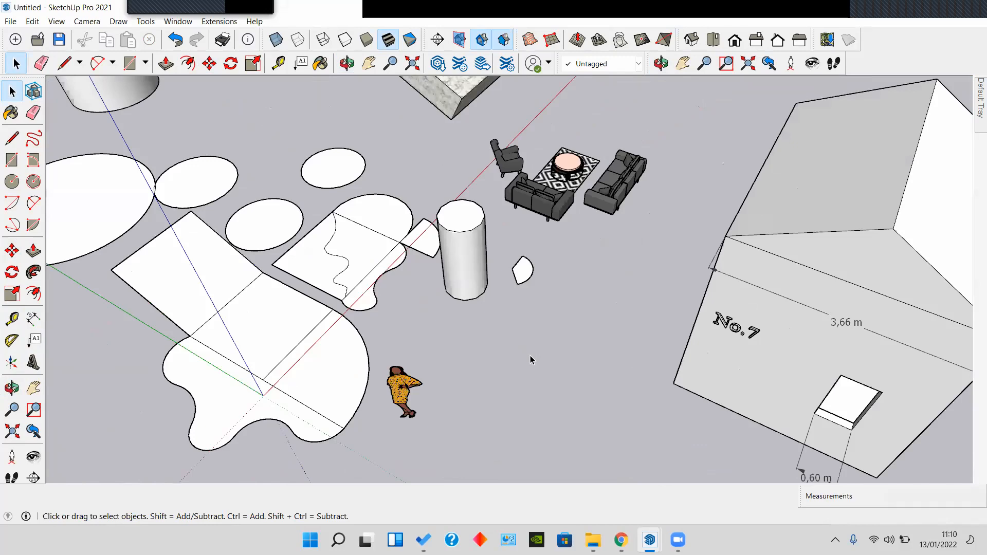
{"action": "scroll", "coordinate": [530, 355], "scroll_direction": "down", "scroll_amount": 2}
{"action": "middle_click_drag", "start_coordinate": [530, 356], "coordinate": [416, 356]}
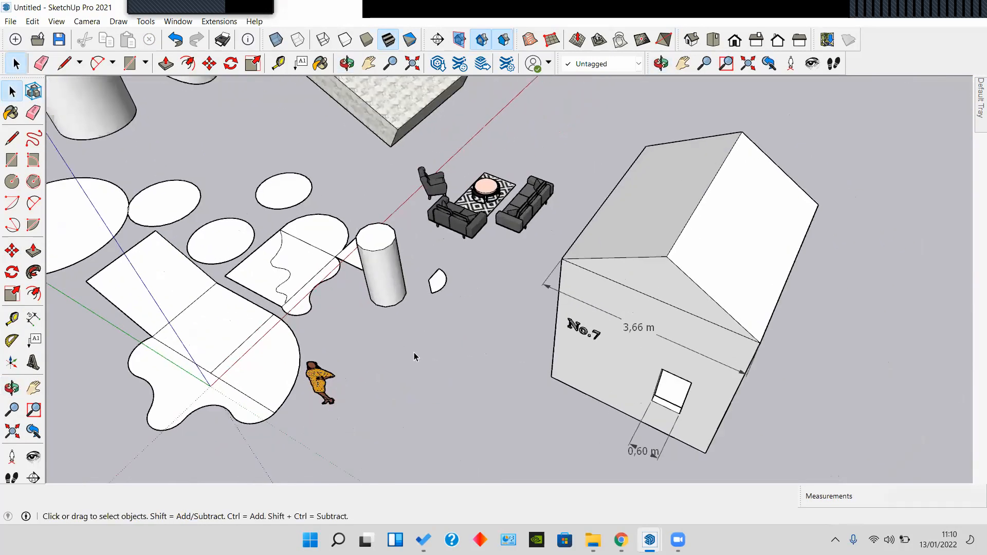
{"action": "scroll", "coordinate": [419, 389], "scroll_direction": "up", "scroll_amount": 1}
{"action": "scroll", "coordinate": [420, 389], "scroll_direction": "down", "scroll_amount": 1}
{"action": "middle_click_drag", "start_coordinate": [421, 389], "coordinate": [431, 378], "text": "shift"}
{"action": "scroll", "coordinate": [430, 378], "scroll_direction": "up", "scroll_amount": 1}
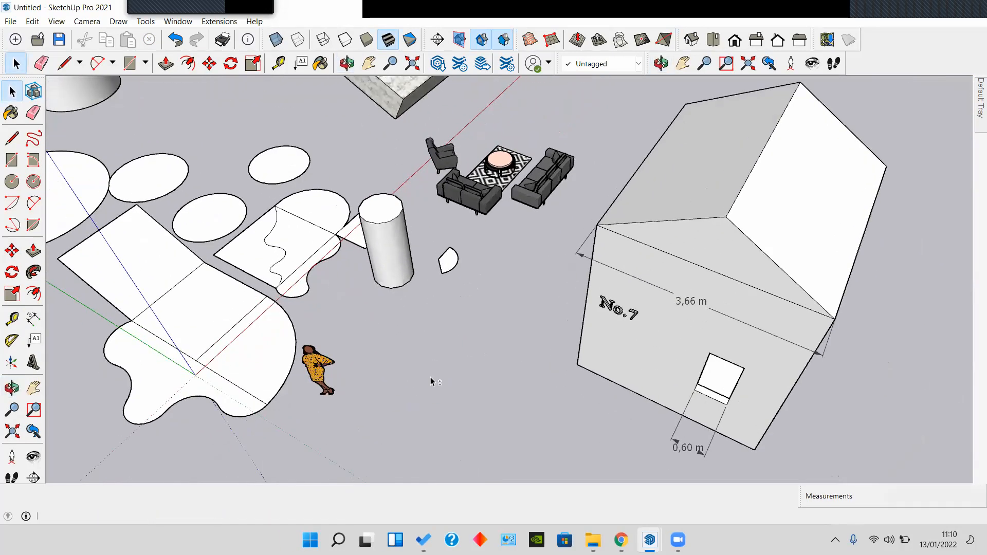
{"action": "scroll", "coordinate": [431, 382], "scroll_direction": "down", "scroll_amount": 1}
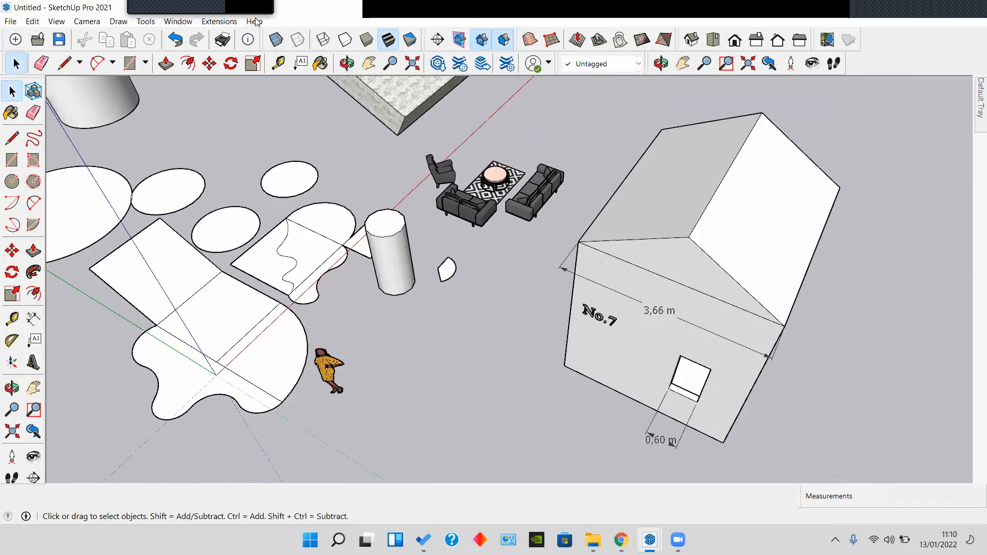
{"action": "middle_click_drag", "start_coordinate": [406, 283], "coordinate": [395, 273]}
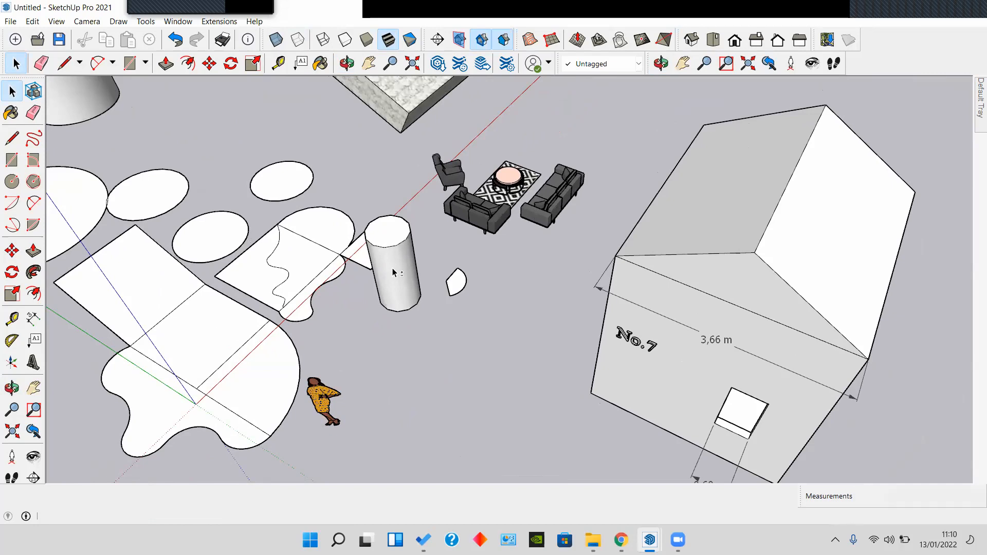
Step: Examine the sofa and rug furniture set from several angles and distances
{"action": "middle_click_drag", "start_coordinate": [468, 265], "coordinate": [289, 213]}
{"action": "scroll", "coordinate": [455, 344], "scroll_direction": "up", "scroll_amount": 4}
{"action": "scroll", "coordinate": [374, 173], "scroll_direction": "up", "scroll_amount": 4}
{"action": "middle_click_drag", "start_coordinate": [348, 202], "coordinate": [455, 257]}
{"action": "scroll", "coordinate": [457, 258], "scroll_direction": "down", "scroll_amount": 3}
{"action": "middle_click_drag", "start_coordinate": [411, 232], "coordinate": [392, 232]}
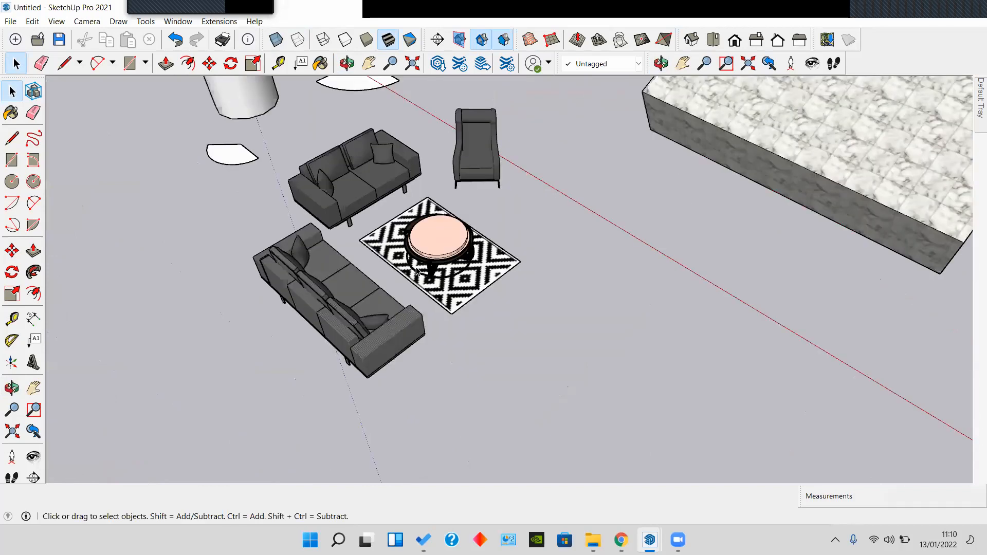
{"action": "scroll", "coordinate": [418, 271], "scroll_direction": "down", "scroll_amount": 3}
{"action": "middle_click_drag", "start_coordinate": [489, 221], "coordinate": [430, 106]}
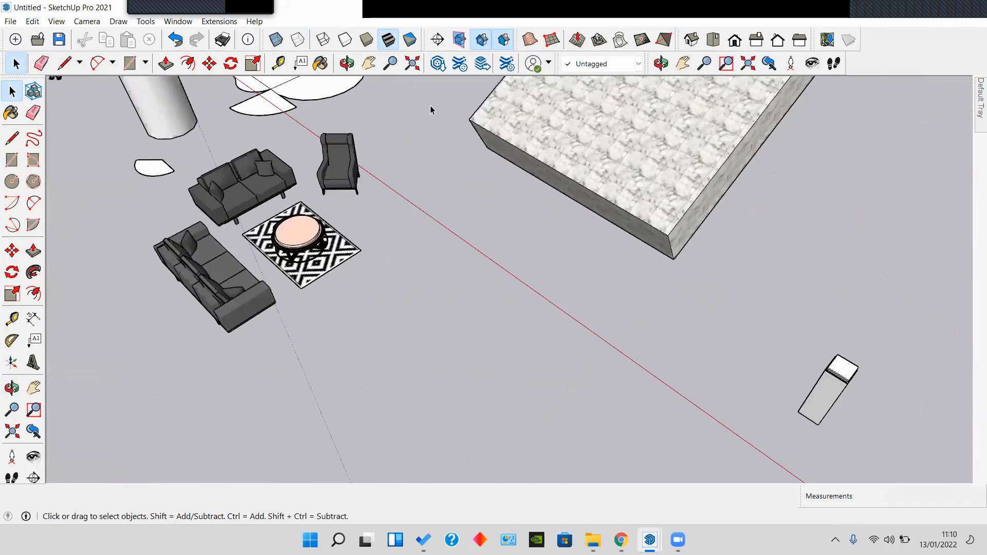
Step: Search 3D Warehouse for "sofa" and try "kursi" as an alternative search term
{"action": "left_click", "coordinate": [438, 66]}
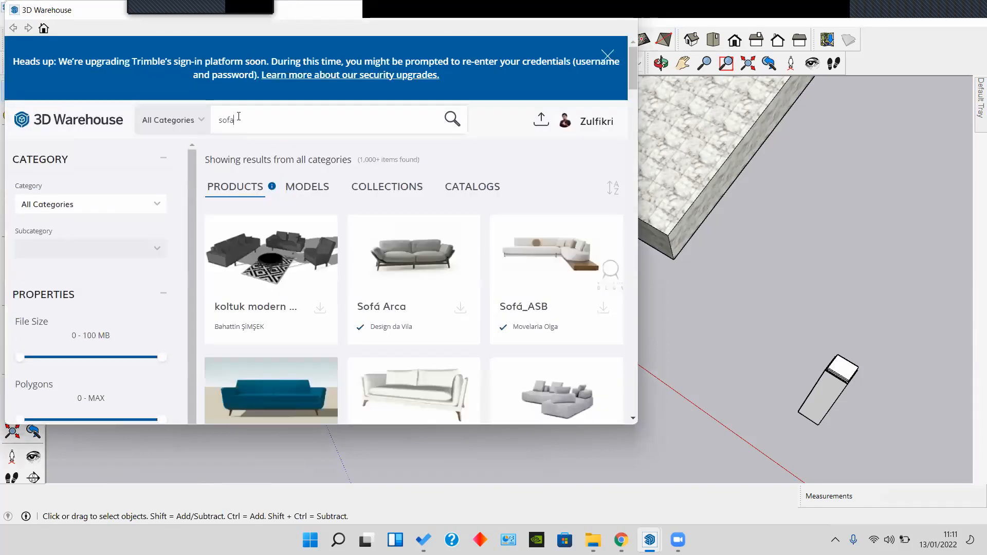
{"action": "double_click", "coordinate": [251, 123]}
{"action": "key", "text": "BackSpace"}
{"action": "type", "text": "kursi"}
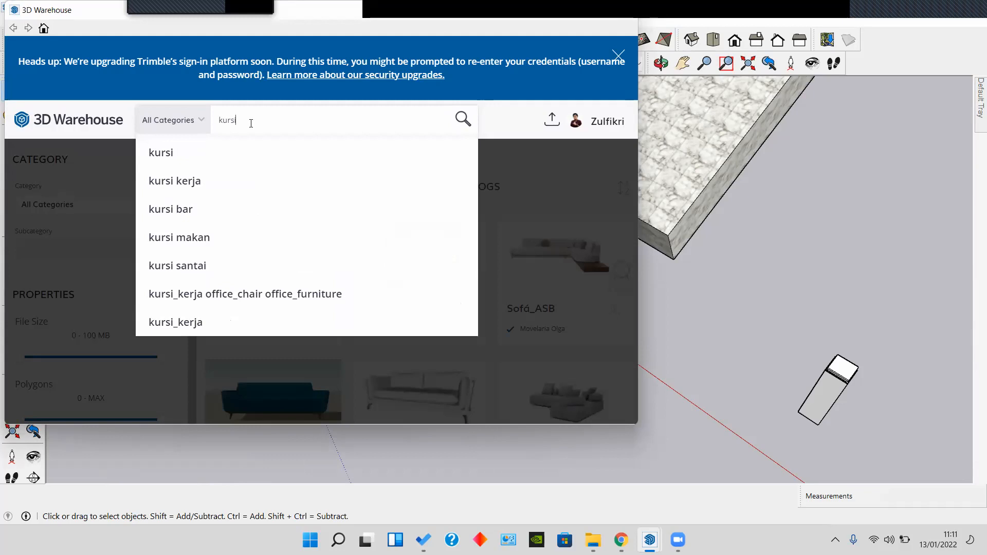
{"action": "key", "text": "BackSpace"}
{"action": "key", "text": "BackSpace"}
{"action": "key", "text": "BackSpace"}
{"action": "key", "text": "BackSpace"}
{"action": "key", "text": "BackSpace"}
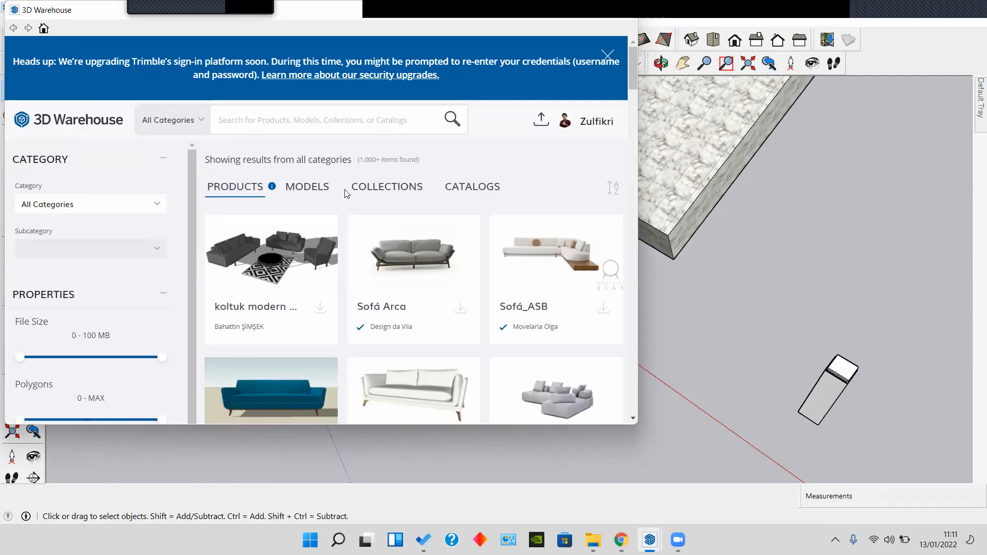
Step: Load the first sofa set from the 3D Warehouse model results directly into the model and place it beside the existing furniture
{"action": "left_click", "coordinate": [287, 194]}
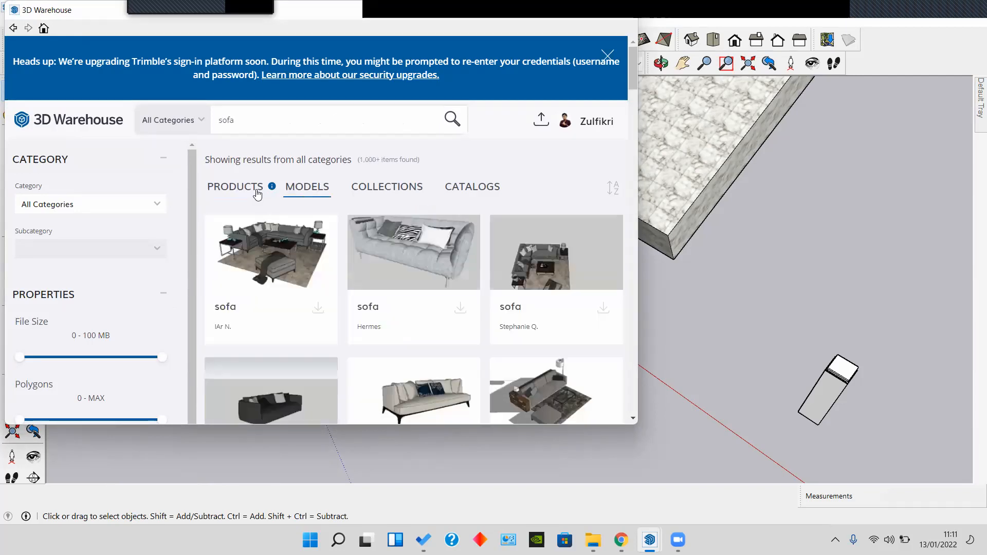
{"action": "left_click", "coordinate": [317, 309]}
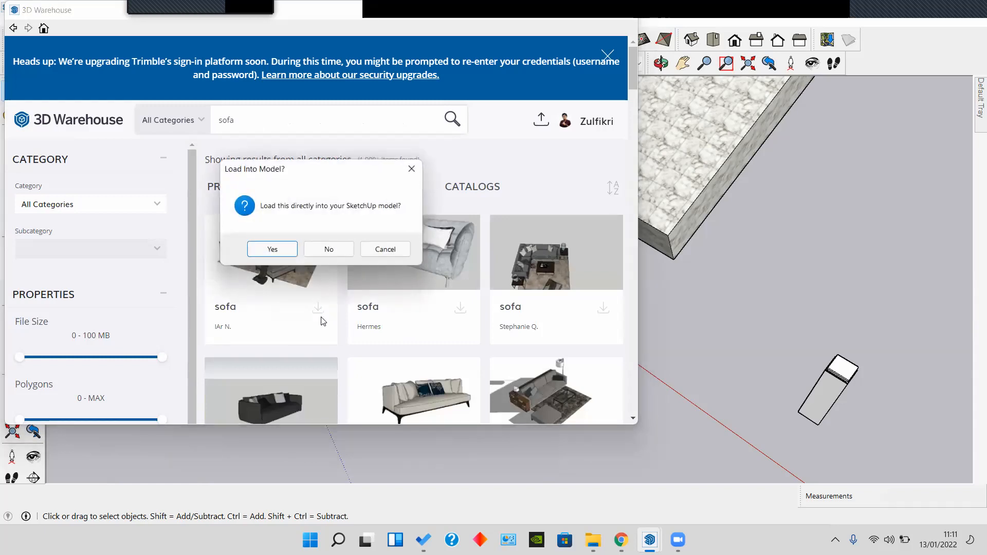
{"action": "left_click", "coordinate": [272, 250]}
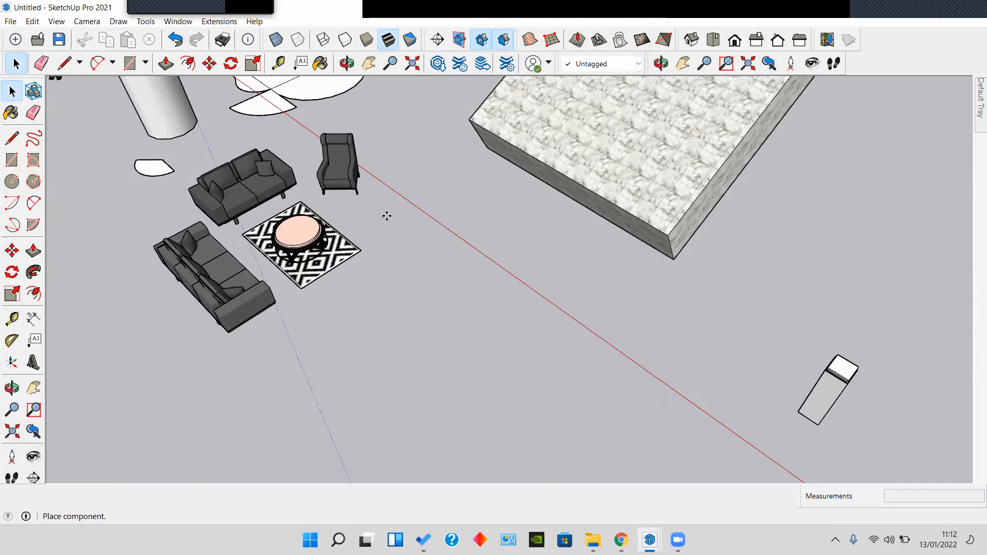
{"action": "scroll", "coordinate": [445, 286], "scroll_direction": "down", "scroll_amount": 1}
{"action": "scroll", "coordinate": [473, 312], "scroll_direction": "down", "scroll_amount": 1}
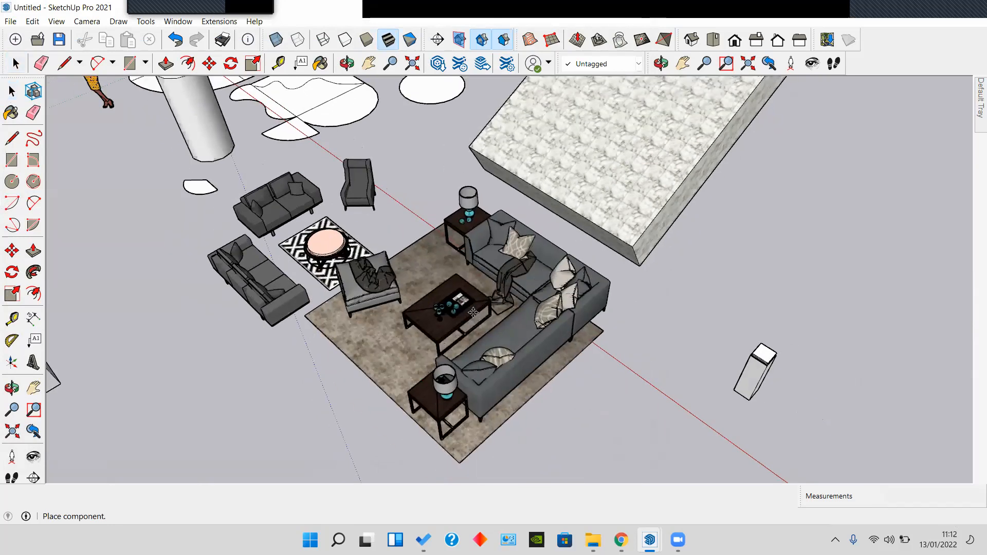
{"action": "scroll", "coordinate": [473, 312], "scroll_direction": "down", "scroll_amount": 2}
{"action": "left_click", "coordinate": [473, 313]}
{"action": "key", "text": "space"}
{"action": "scroll", "coordinate": [577, 409], "scroll_direction": "up", "scroll_amount": 2}
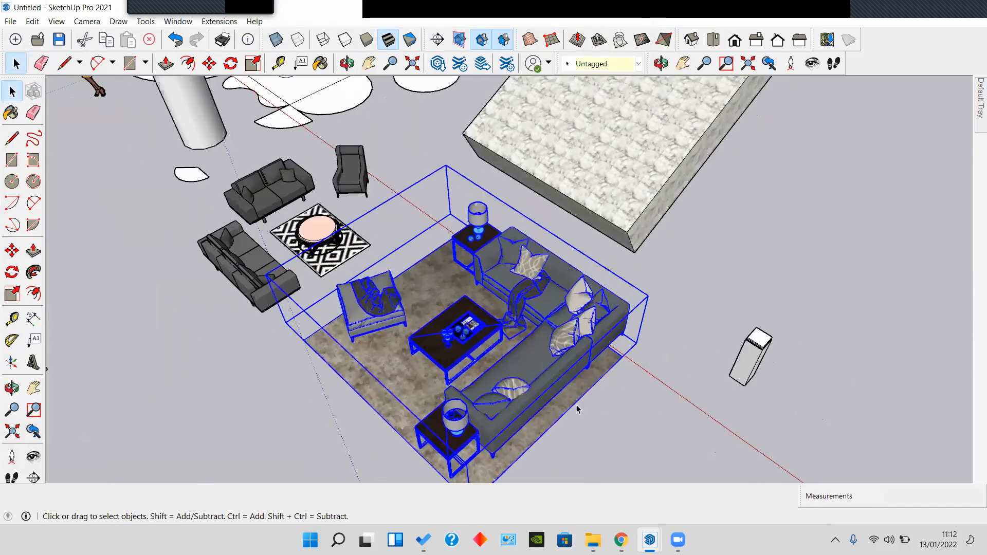
{"action": "left_click", "coordinate": [576, 408]}
Step: Examine the loaded sofa set up close, including its coffee table, side tables, rug and ottoman
{"action": "middle_click_drag", "start_coordinate": [577, 409], "coordinate": [632, 317]}
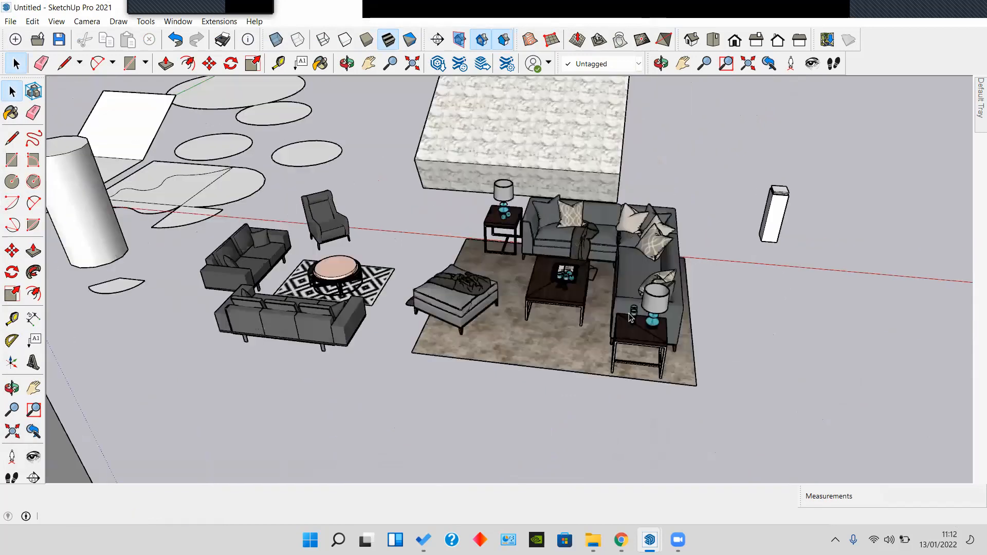
{"action": "scroll", "coordinate": [631, 317], "scroll_direction": "up", "scroll_amount": 6}
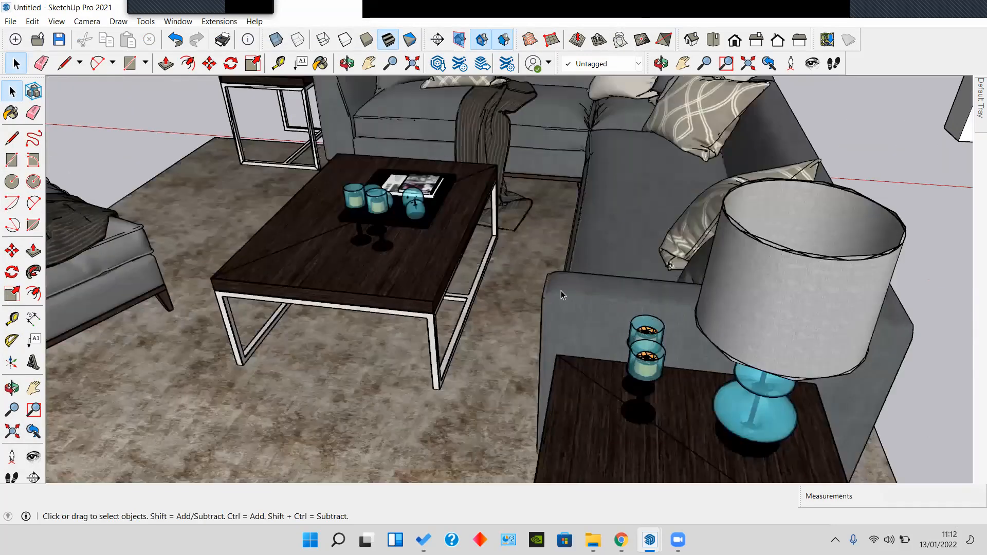
{"action": "scroll", "coordinate": [483, 298], "scroll_direction": "up", "scroll_amount": 6}
{"action": "middle_click_drag", "start_coordinate": [489, 280], "coordinate": [464, 311]}
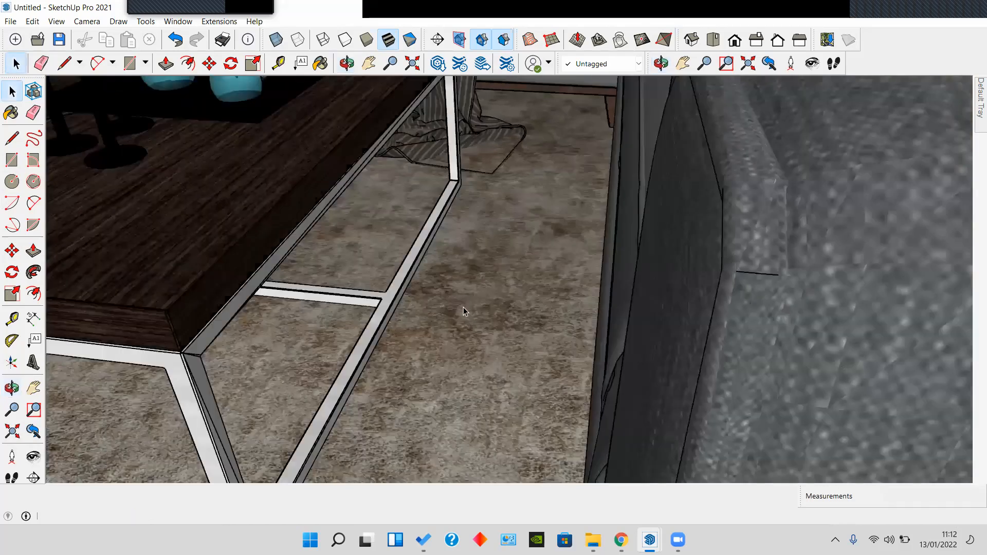
{"action": "scroll", "coordinate": [464, 311], "scroll_direction": "down", "scroll_amount": 10}
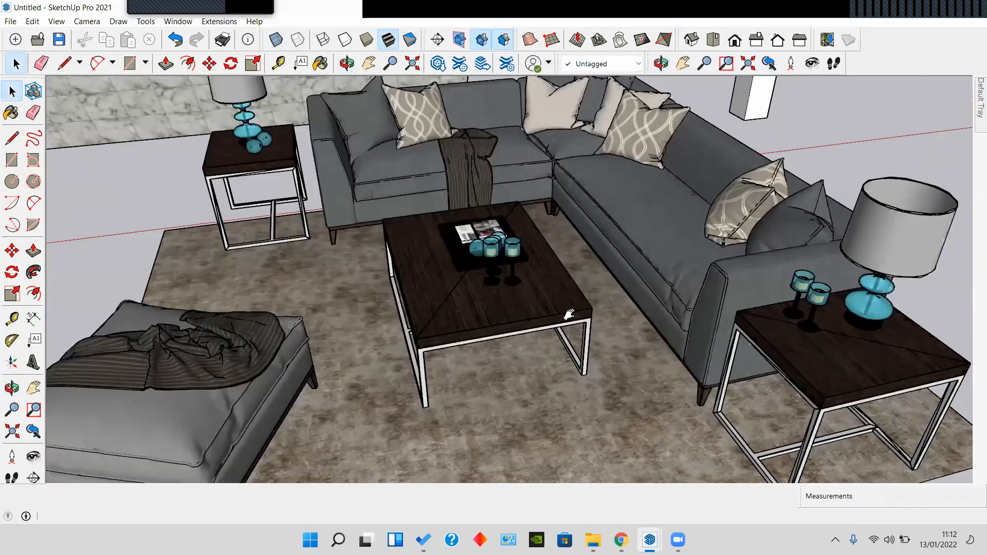
{"action": "scroll", "coordinate": [569, 314], "scroll_direction": "down", "scroll_amount": 5}
{"action": "middle_click_drag", "start_coordinate": [540, 252], "coordinate": [363, 331]}
{"action": "scroll", "coordinate": [362, 331], "scroll_direction": "up", "scroll_amount": 3}
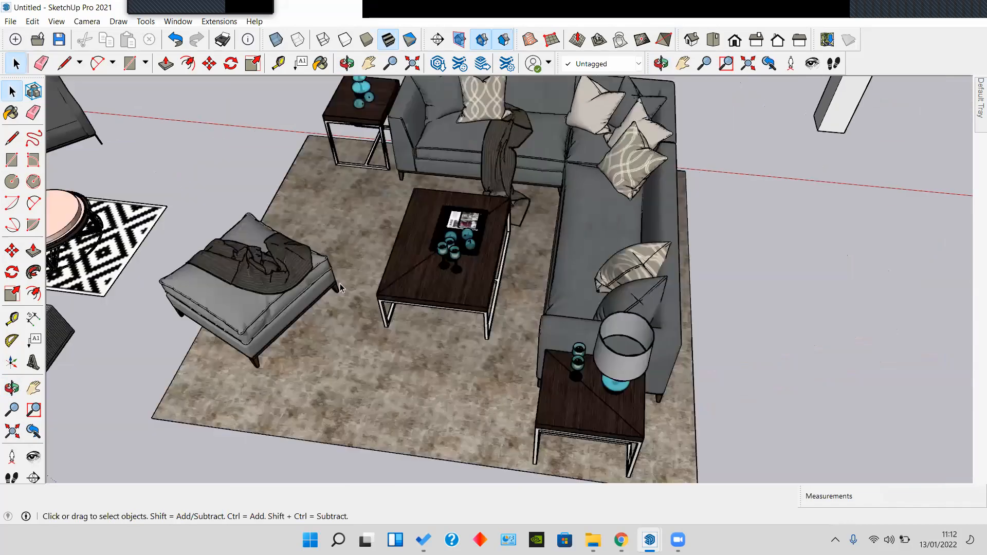
{"action": "scroll", "coordinate": [229, 269], "scroll_direction": "up", "scroll_amount": 8}
{"action": "middle_click_drag", "start_coordinate": [332, 271], "coordinate": [389, 237]}
Step: Delete the sofa set loaded from 3D Warehouse
{"action": "scroll", "coordinate": [591, 251], "scroll_direction": "down", "scroll_amount": 8}
{"action": "scroll", "coordinate": [537, 284], "scroll_direction": "down", "scroll_amount": 2}
{"action": "left_click", "coordinate": [537, 285]}
{"action": "key", "text": "Delete"}
{"action": "scroll", "coordinate": [535, 289], "scroll_direction": "down", "scroll_amount": 3}
{"action": "scroll", "coordinate": [449, 299], "scroll_direction": "up", "scroll_amount": 2}
{"action": "scroll", "coordinate": [450, 299], "scroll_direction": "down", "scroll_amount": 2}
{"action": "scroll", "coordinate": [498, 271], "scroll_direction": "up", "scroll_amount": 3}
{"action": "scroll", "coordinate": [497, 270], "scroll_direction": "up", "scroll_amount": 2}
{"action": "middle_click_drag", "start_coordinate": [377, 235], "coordinate": [364, 255], "text": "shift"}
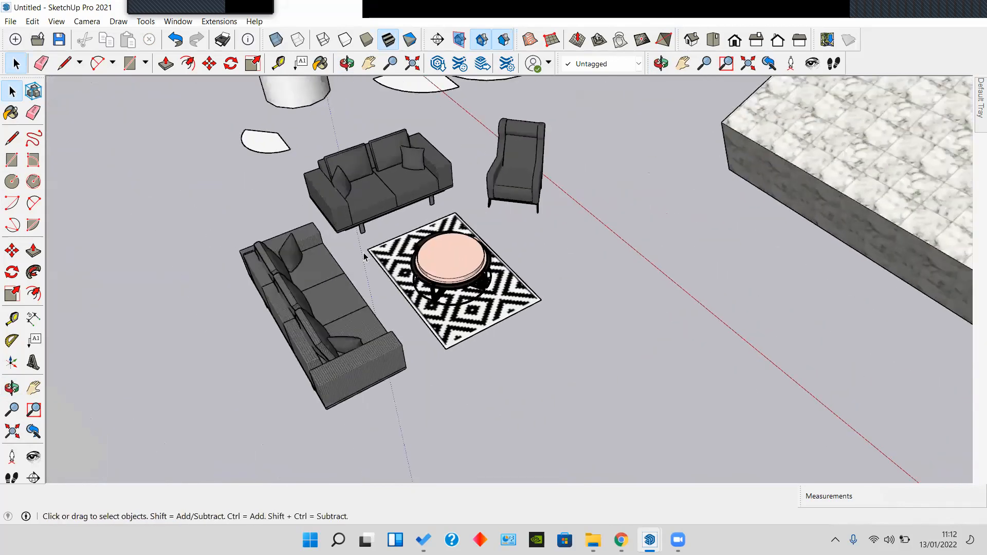
{"action": "scroll", "coordinate": [364, 254], "scroll_direction": "down", "scroll_amount": 2}
{"action": "middle_click_drag", "start_coordinate": [406, 208], "coordinate": [416, 268], "text": "shift"}
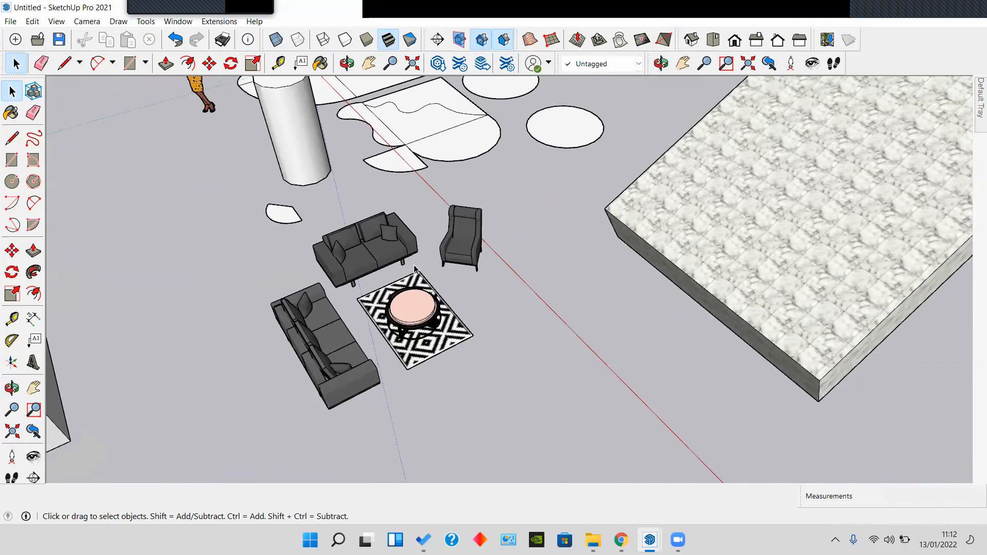
{"action": "scroll", "coordinate": [417, 272], "scroll_direction": "down", "scroll_amount": 3}
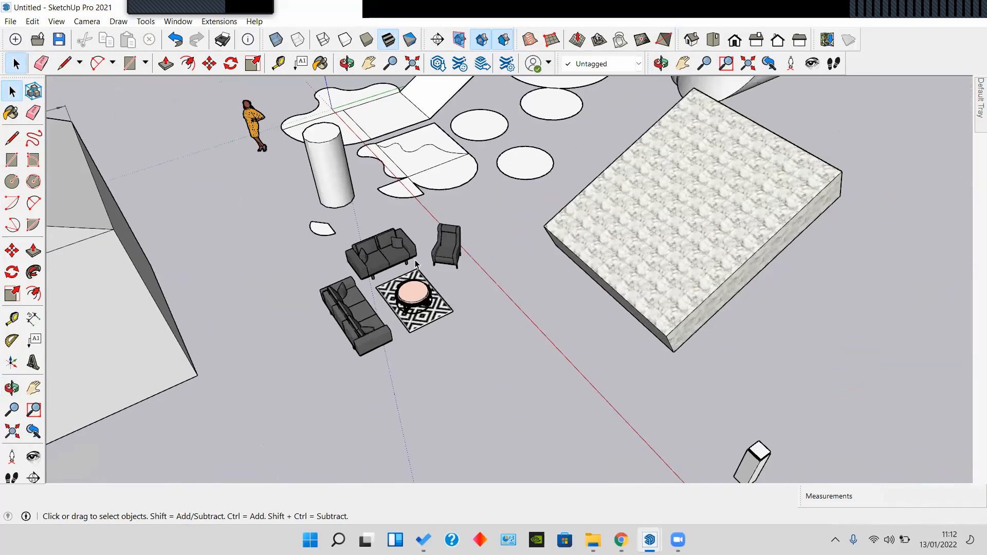
{"action": "scroll", "coordinate": [421, 280], "scroll_direction": "up", "scroll_amount": 2}
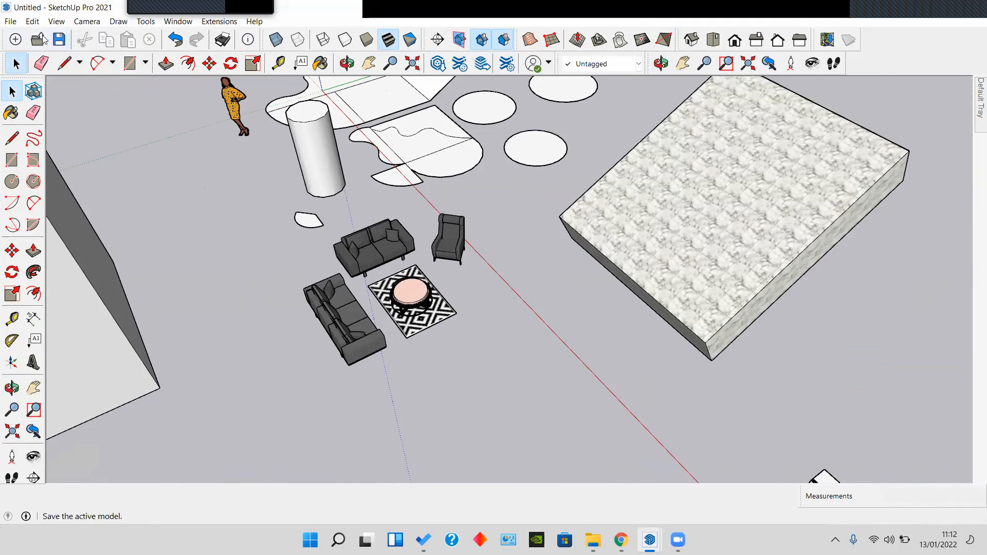
Step: Import the SketchUp file "Pintu, Jendela, dan Kusen" from the Desain SketchUp folder under Architecture USK on drive D
{"action": "left_click", "coordinate": [11, 21]}
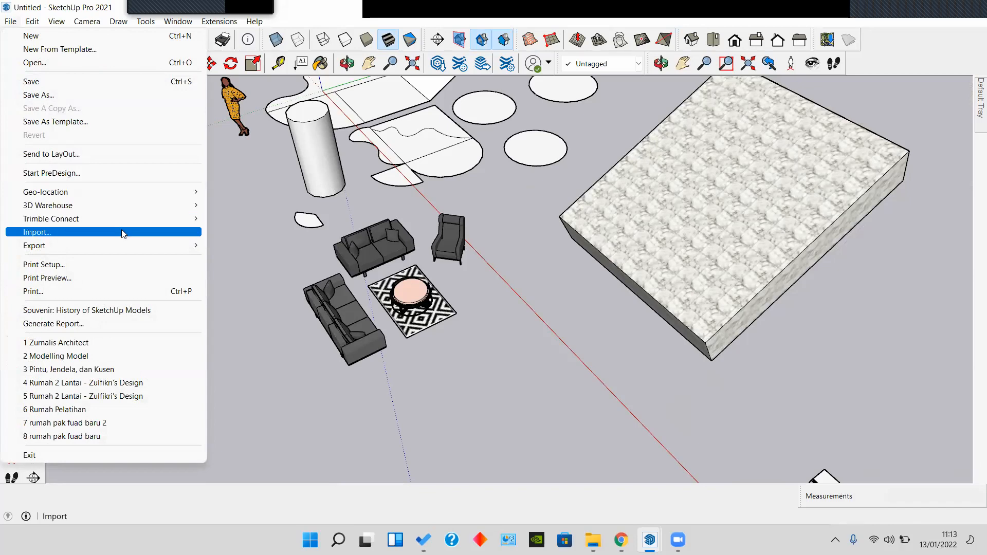
{"action": "left_click", "coordinate": [11, 22]}
{"action": "left_click", "coordinate": [11, 22]}
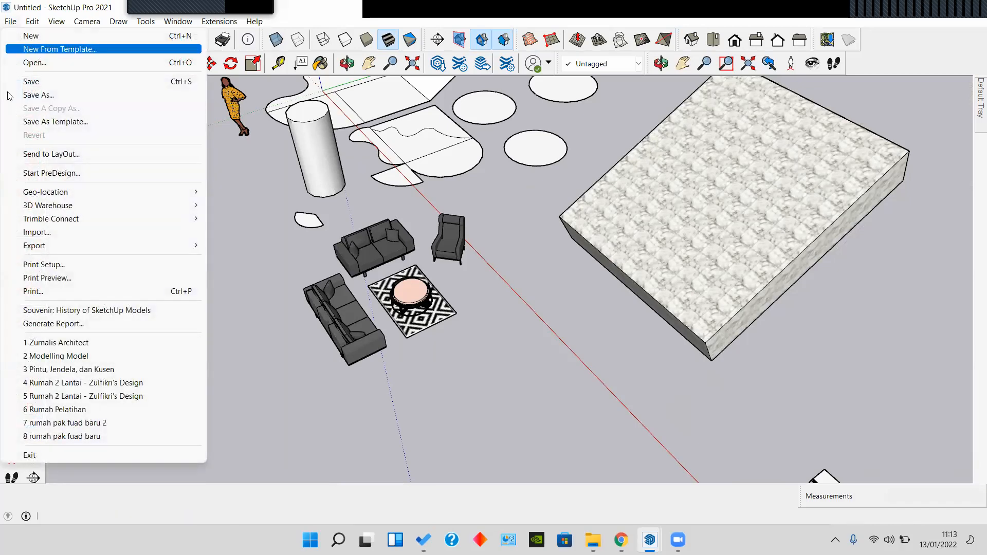
{"action": "left_click", "coordinate": [48, 232]}
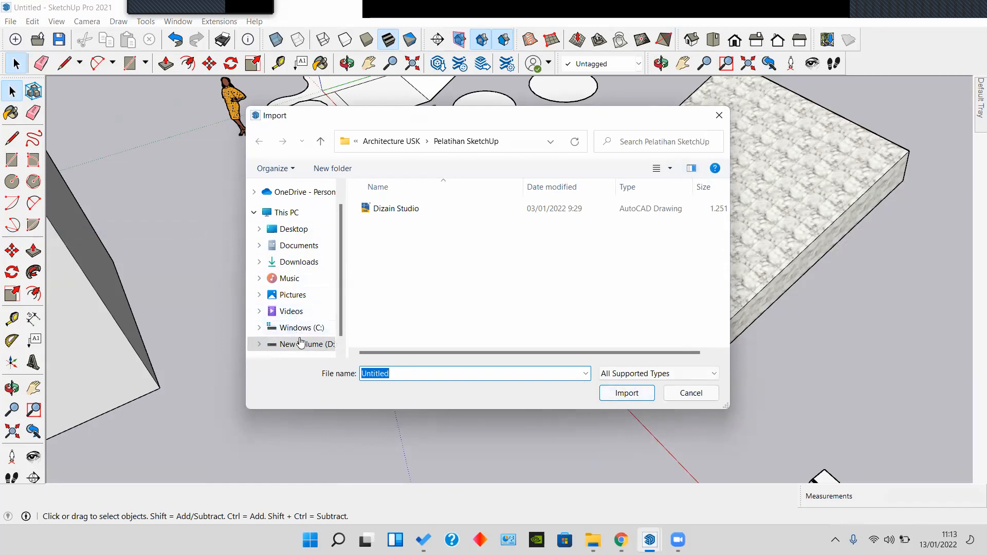
{"action": "left_click", "coordinate": [271, 344]}
{"action": "double_click", "coordinate": [388, 230]}
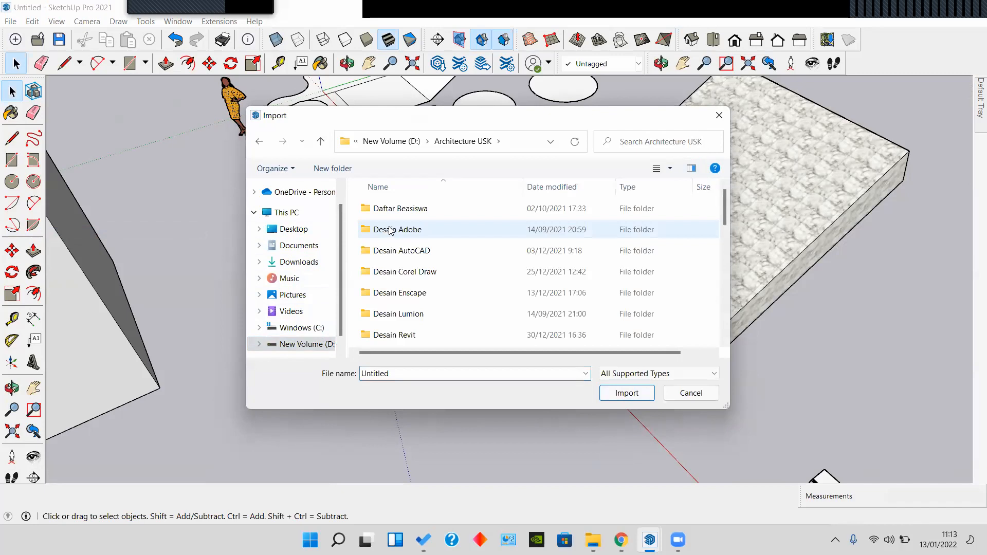
{"action": "scroll", "coordinate": [429, 284], "scroll_direction": "down", "scroll_amount": 1}
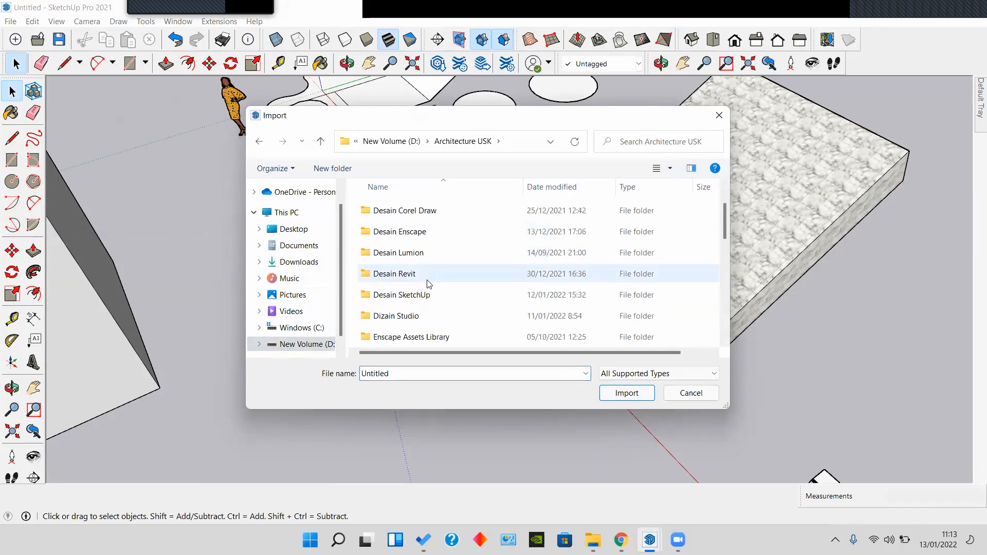
{"action": "double_click", "coordinate": [429, 295]}
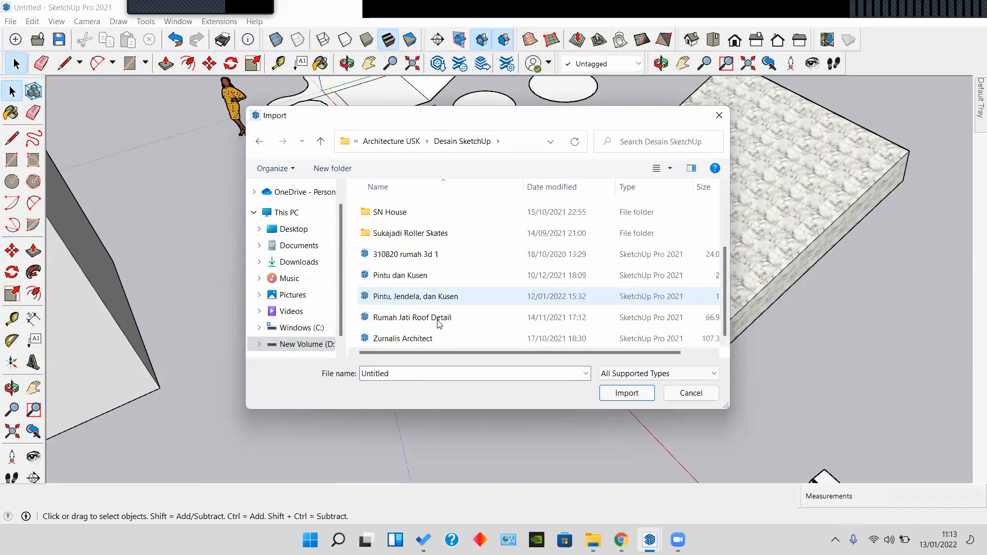
{"action": "left_click", "coordinate": [442, 297]}
{"action": "left_click", "coordinate": [624, 394]}
Step: Place the imported door and window model on open ground and delete it
{"action": "scroll", "coordinate": [506, 352], "scroll_direction": "down", "scroll_amount": 4}
{"action": "middle_click_drag", "start_coordinate": [537, 348], "coordinate": [618, 284]}
{"action": "scroll", "coordinate": [591, 272], "scroll_direction": "up", "scroll_amount": 3}
{"action": "left_click", "coordinate": [567, 268]}
{"action": "key", "text": "Delete"}
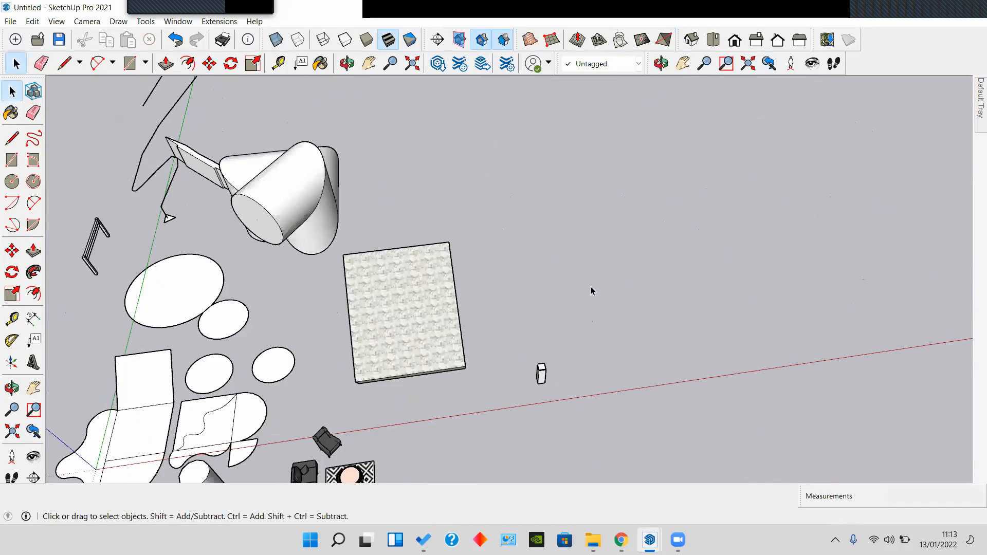
{"action": "scroll", "coordinate": [592, 291], "scroll_direction": "down", "scroll_amount": 2}
{"action": "scroll", "coordinate": [473, 390], "scroll_direction": "up", "scroll_amount": 4}
{"action": "middle_click_drag", "start_coordinate": [428, 386], "coordinate": [550, 288], "text": "shift"}
{"action": "scroll", "coordinate": [433, 341], "scroll_direction": "down", "scroll_amount": 2}
{"action": "middle_click_drag", "start_coordinate": [459, 330], "coordinate": [587, 274]}
{"action": "scroll", "coordinate": [654, 289], "scroll_direction": "up", "scroll_amount": 2}
{"action": "scroll", "coordinate": [545, 316], "scroll_direction": "up", "scroll_amount": 1}
{"action": "scroll", "coordinate": [545, 315], "scroll_direction": "down", "scroll_amount": 1}
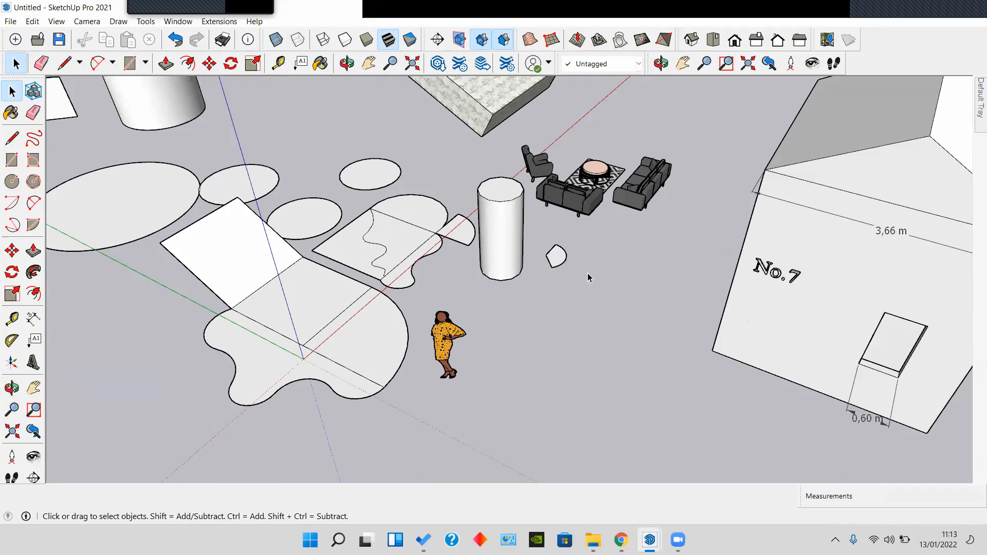
{"action": "middle_click_drag", "start_coordinate": [581, 271], "coordinate": [528, 308]}
{"action": "scroll", "coordinate": [528, 308], "scroll_direction": "down", "scroll_amount": 2}
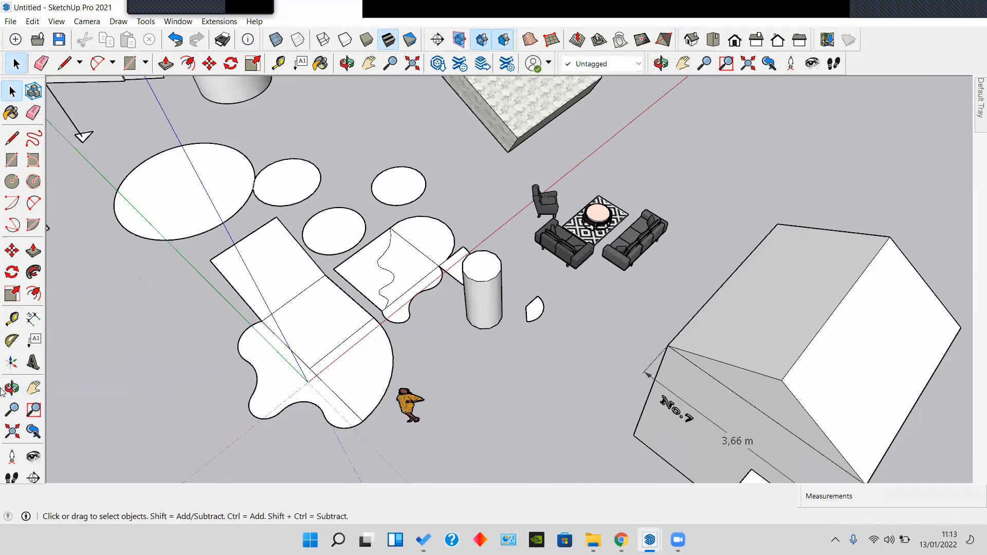
Step: Zoom the view out and in over the ground shapes with the Zoom tool active, and return to selecting
{"action": "left_click", "coordinate": [14, 415]}
{"action": "scroll", "coordinate": [447, 330], "scroll_direction": "down", "scroll_amount": 3}
{"action": "scroll", "coordinate": [432, 327], "scroll_direction": "up", "scroll_amount": 4}
{"action": "key", "text": "space"}
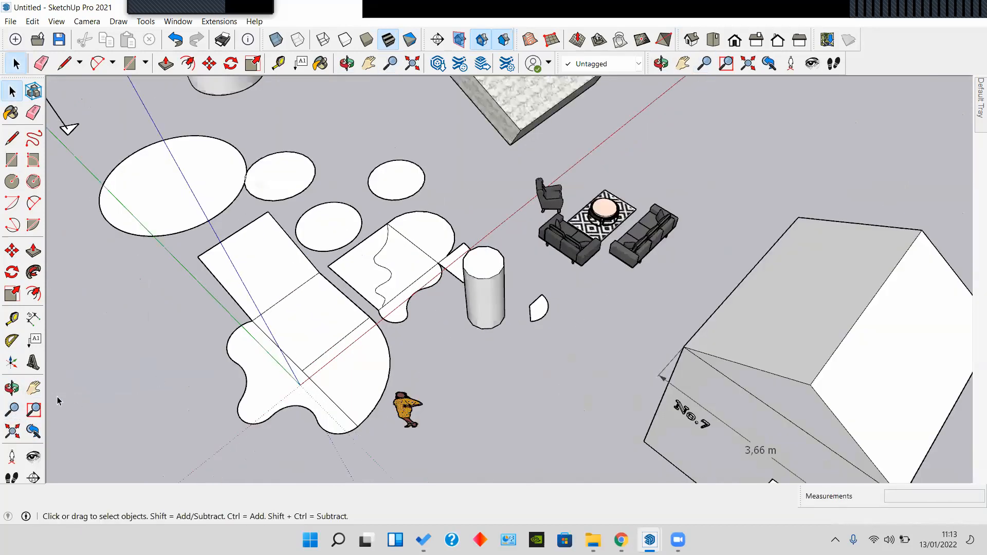
{"action": "left_click", "coordinate": [12, 409]}
{"action": "scroll", "coordinate": [480, 257], "scroll_direction": "down", "scroll_amount": 3}
{"action": "scroll", "coordinate": [473, 245], "scroll_direction": "up", "scroll_amount": 4}
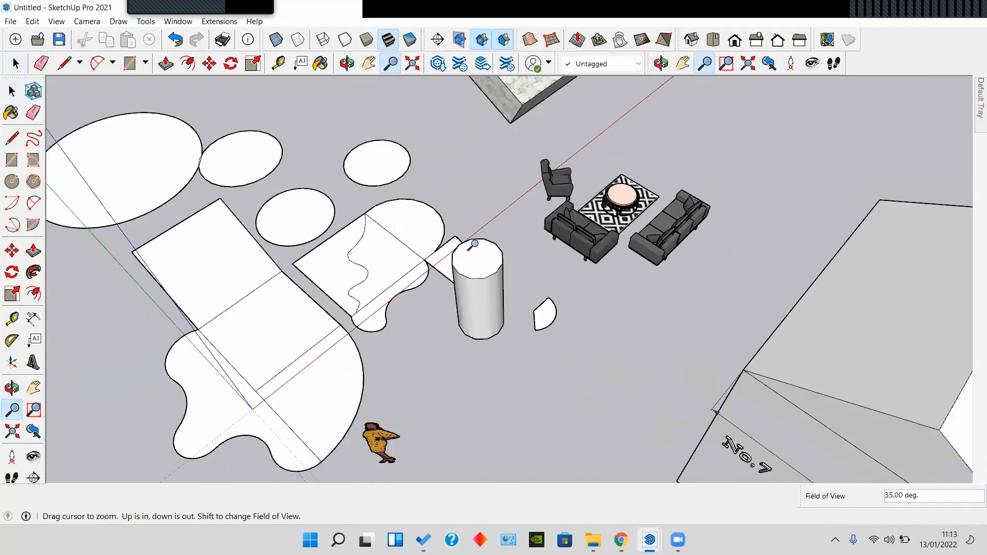
{"action": "key", "text": "space"}
{"action": "scroll", "coordinate": [412, 326], "scroll_direction": "down", "scroll_amount": 3}
{"action": "middle_click_drag", "start_coordinate": [431, 278], "coordinate": [473, 356], "text": "shift"}
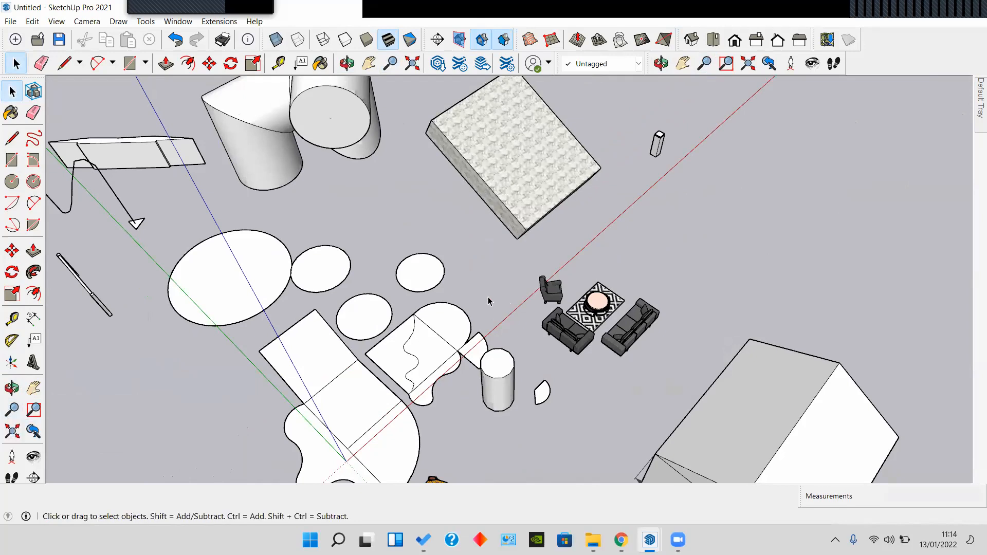
{"action": "scroll", "coordinate": [488, 300], "scroll_direction": "down", "scroll_amount": 3}
{"action": "scroll", "coordinate": [489, 301], "scroll_direction": "up", "scroll_amount": 5}
{"action": "scroll", "coordinate": [488, 297], "scroll_direction": "down", "scroll_amount": 4}
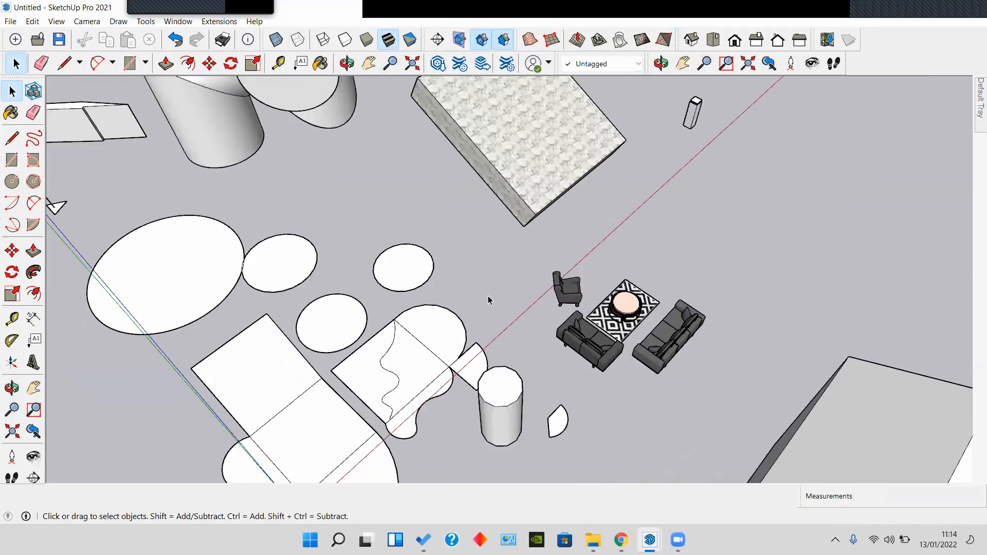
{"action": "scroll", "coordinate": [488, 297], "scroll_direction": "up", "scroll_amount": 6}
{"action": "scroll", "coordinate": [329, 321], "scroll_direction": "down", "scroll_amount": 2}
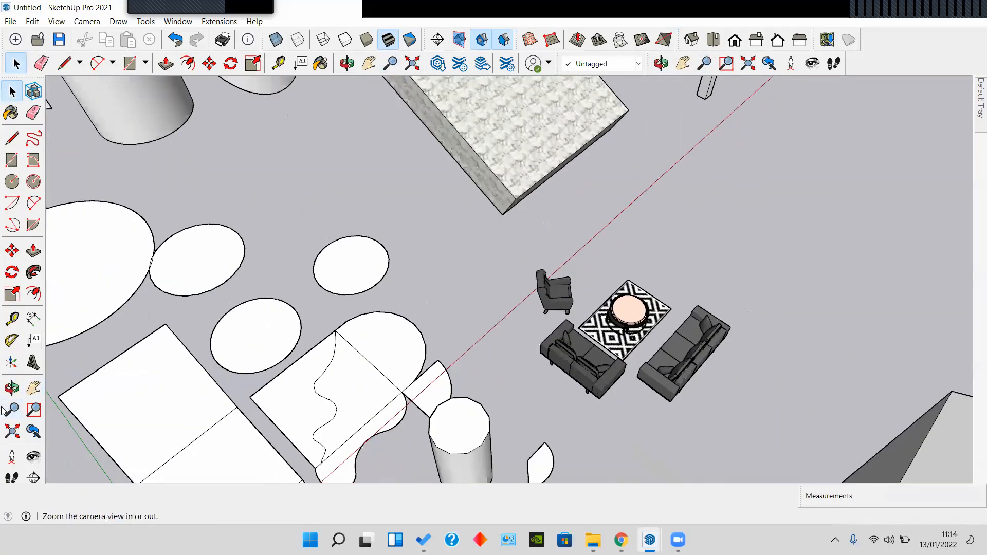
Step: Change the view's magnification over the sample shapes with the Zoom tool
{"action": "left_click", "coordinate": [12, 410]}
{"action": "left_click_drag", "start_coordinate": [375, 359], "coordinate": [443, 263]}
{"action": "scroll", "coordinate": [443, 263], "scroll_direction": "down", "scroll_amount": 2}
Step: Zoom far out from the sample shapes and fit the entire model in view with Zoom Extents
{"action": "left_click", "coordinate": [33, 409]}
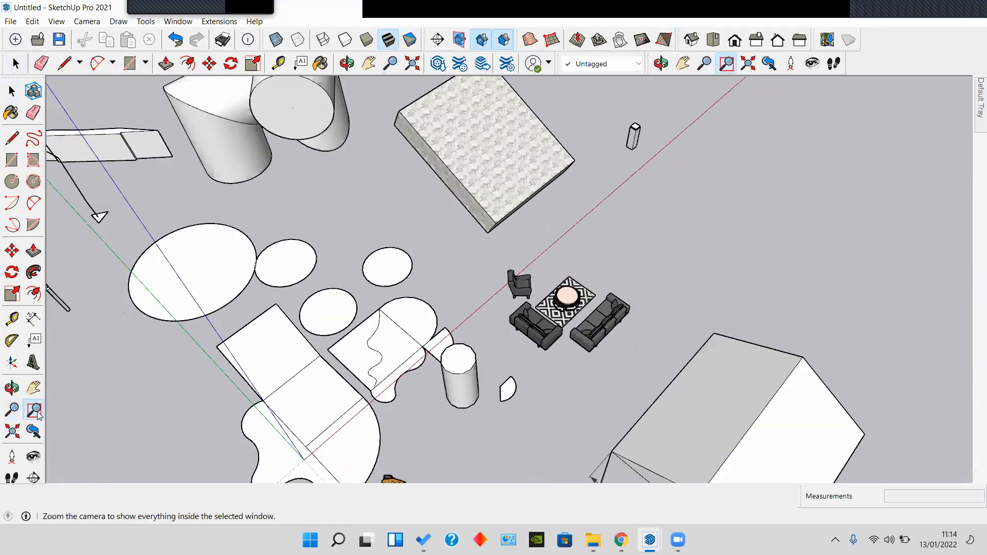
{"action": "scroll", "coordinate": [146, 365], "scroll_direction": "down", "scroll_amount": 2}
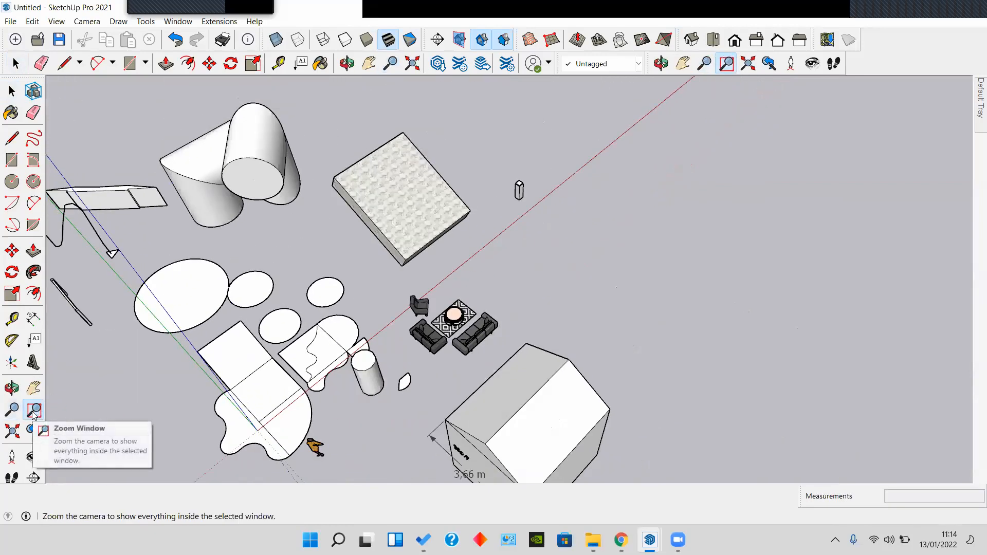
{"action": "key", "text": "space"}
{"action": "scroll", "coordinate": [232, 334], "scroll_direction": "down", "scroll_amount": 3}
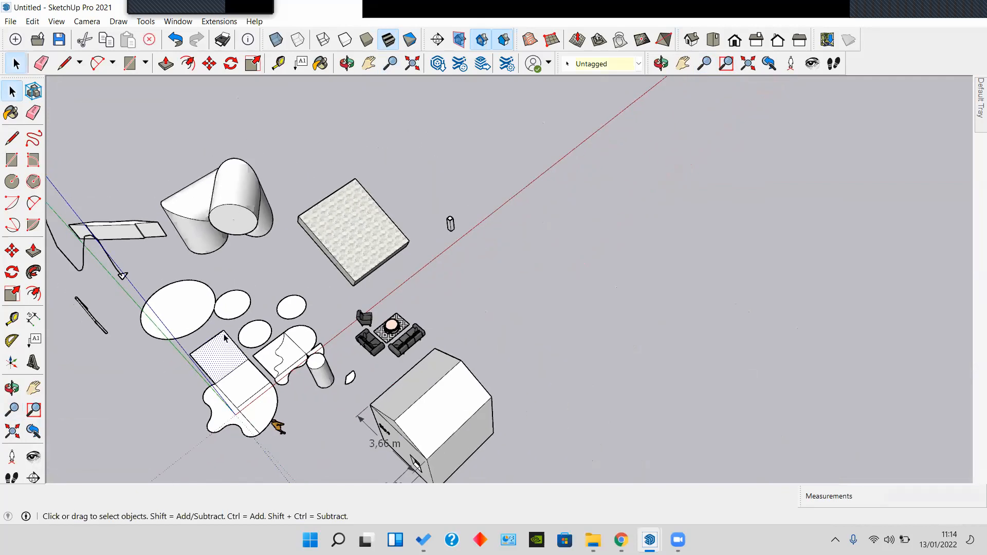
{"action": "scroll", "coordinate": [232, 333], "scroll_direction": "down", "scroll_amount": 6}
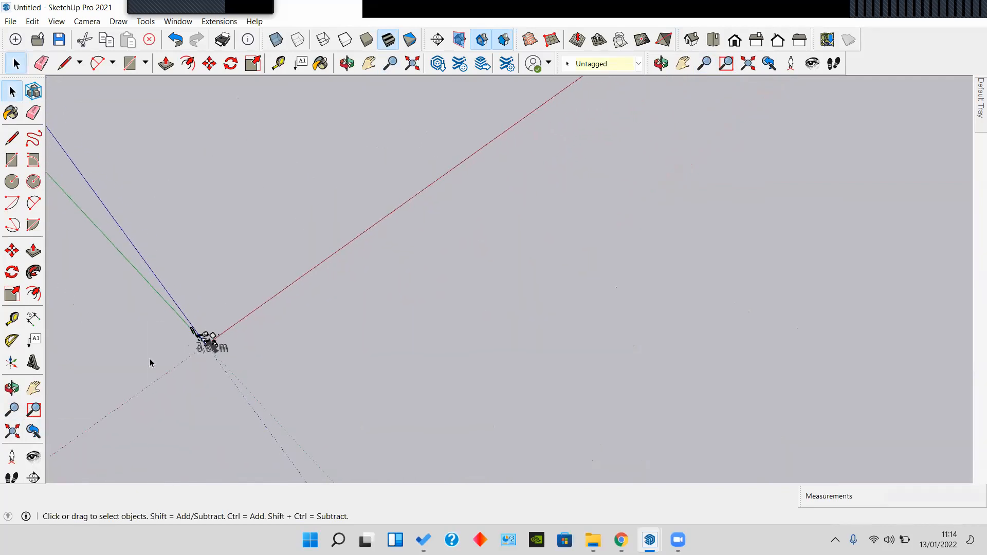
{"action": "scroll", "coordinate": [126, 376], "scroll_direction": "down", "scroll_amount": 3}
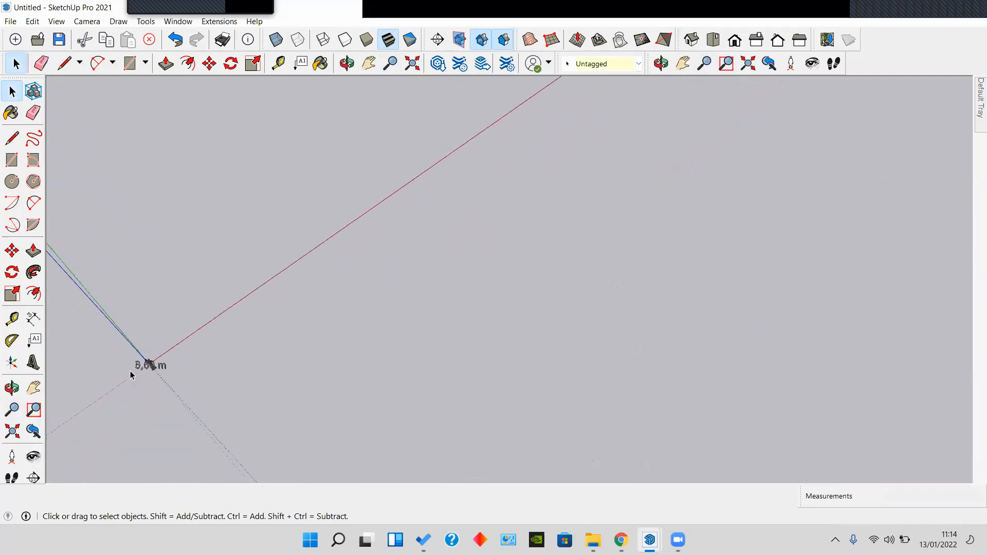
{"action": "left_click", "coordinate": [13, 432]}
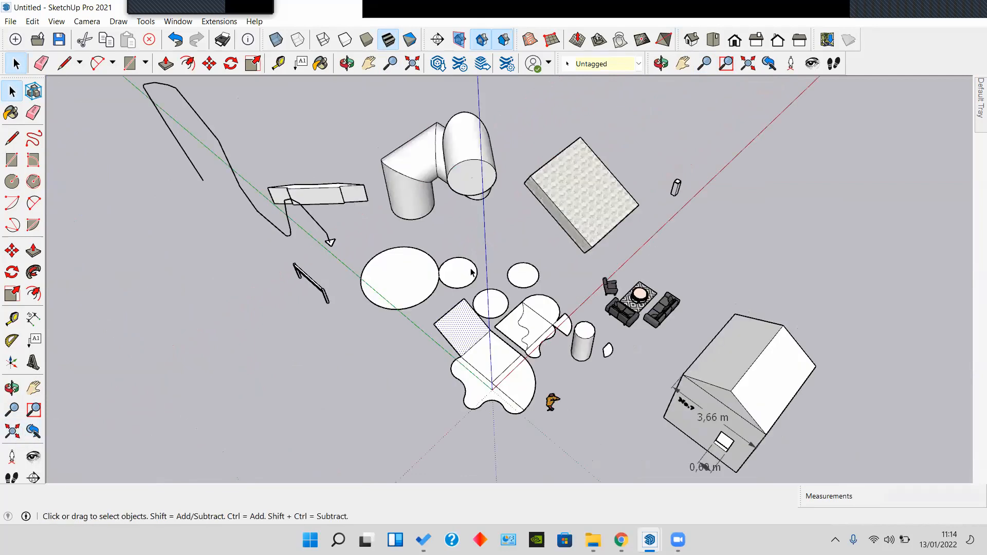
Step: Zoom far out from the whole model and try magnifying a chosen area with Zoom Window
{"action": "scroll", "coordinate": [472, 273], "scroll_direction": "down", "scroll_amount": 12}
{"action": "middle_click_drag", "start_coordinate": [595, 273], "coordinate": [124, 376], "text": "shift"}
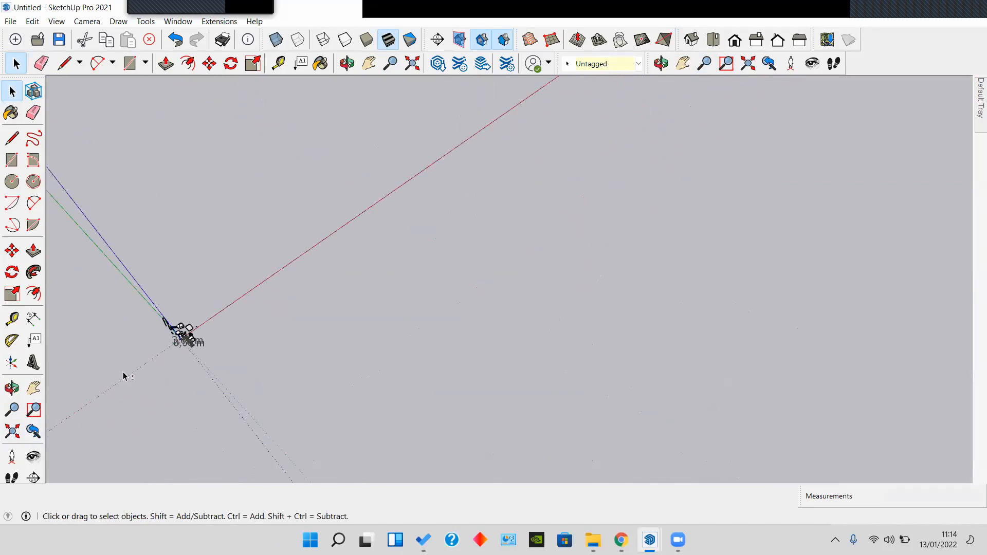
{"action": "scroll", "coordinate": [123, 376], "scroll_direction": "down", "scroll_amount": 1}
{"action": "scroll", "coordinate": [265, 371], "scroll_direction": "down", "scroll_amount": 1}
{"action": "middle_click_drag", "start_coordinate": [265, 371], "coordinate": [77, 396], "text": "shift"}
{"action": "left_click", "coordinate": [34, 409]}
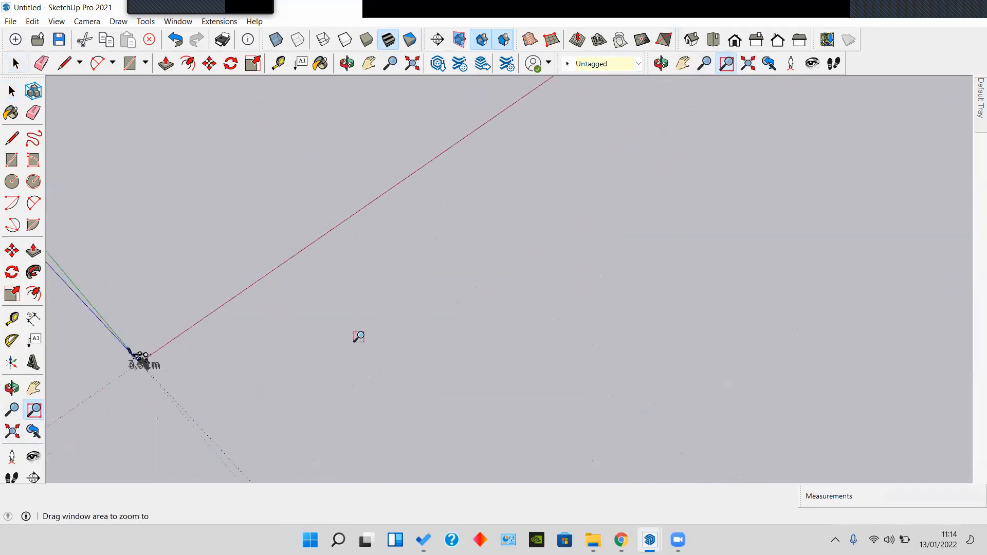
{"action": "left_click_drag", "start_coordinate": [353, 193], "coordinate": [314, 153]}
Step: Change the view angle and frame the distant cluster of shapes at the origin with Zoom Window
{"action": "scroll", "coordinate": [436, 332], "scroll_direction": "down", "scroll_amount": 4}
{"action": "middle_click_drag", "start_coordinate": [436, 331], "coordinate": [442, 239]}
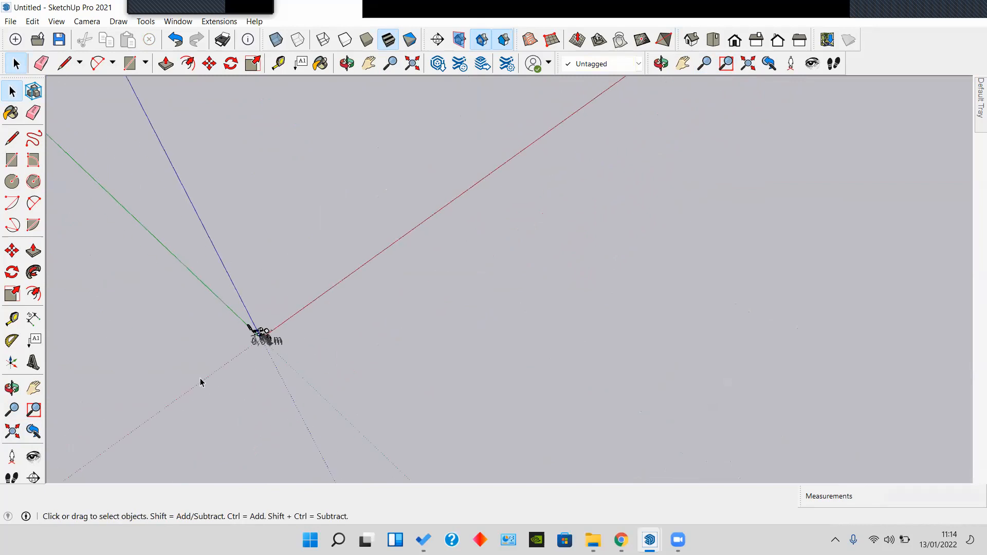
{"action": "left_click", "coordinate": [33, 410]}
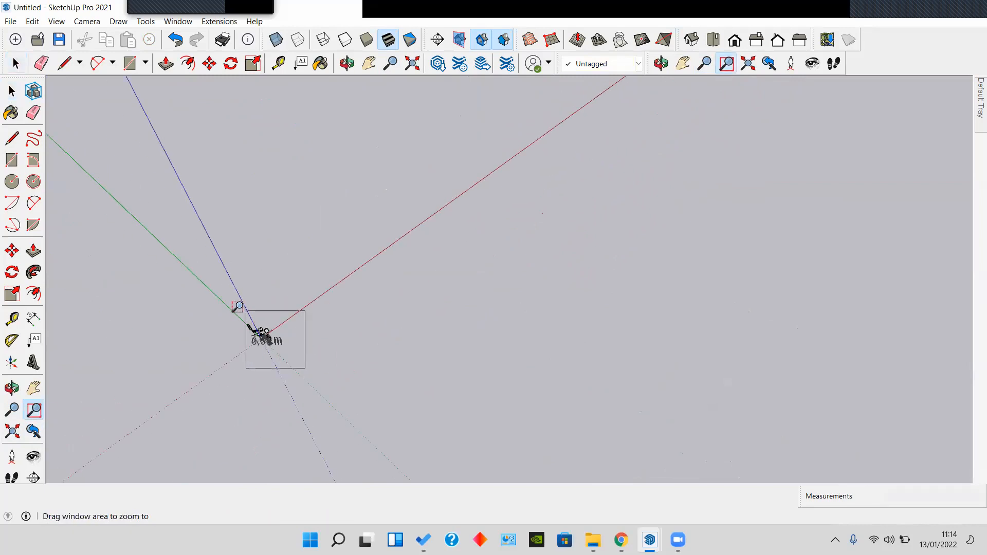
{"action": "left_click_drag", "start_coordinate": [238, 307], "coordinate": [245, 315]}
{"action": "left_click_drag", "start_coordinate": [370, 187], "coordinate": [370, 187]}
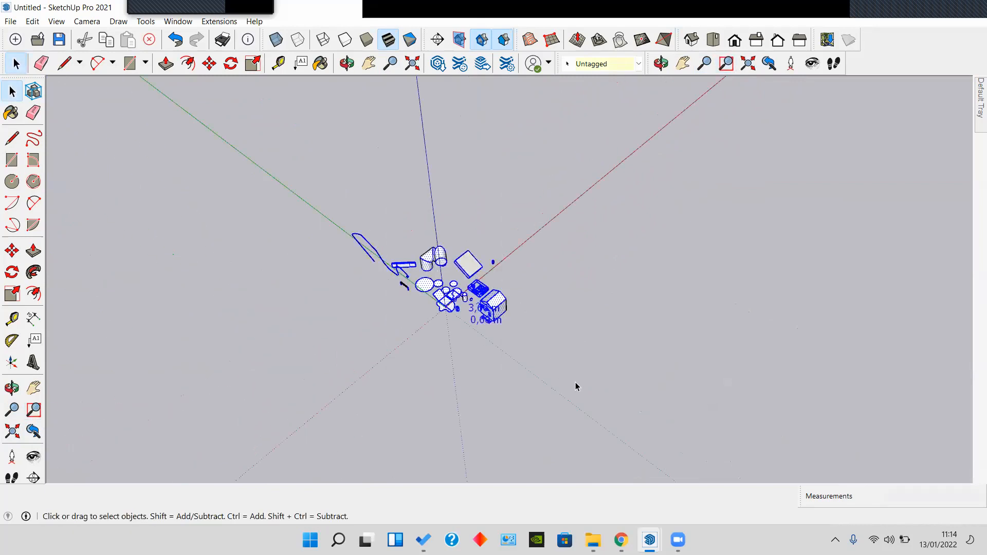
Step: Clear the selection of the shapes, move the view far away and bring the whole model back with Zoom Extents
{"action": "scroll", "coordinate": [457, 263], "scroll_direction": "up", "scroll_amount": 7}
{"action": "scroll", "coordinate": [363, 337], "scroll_direction": "down", "scroll_amount": 3}
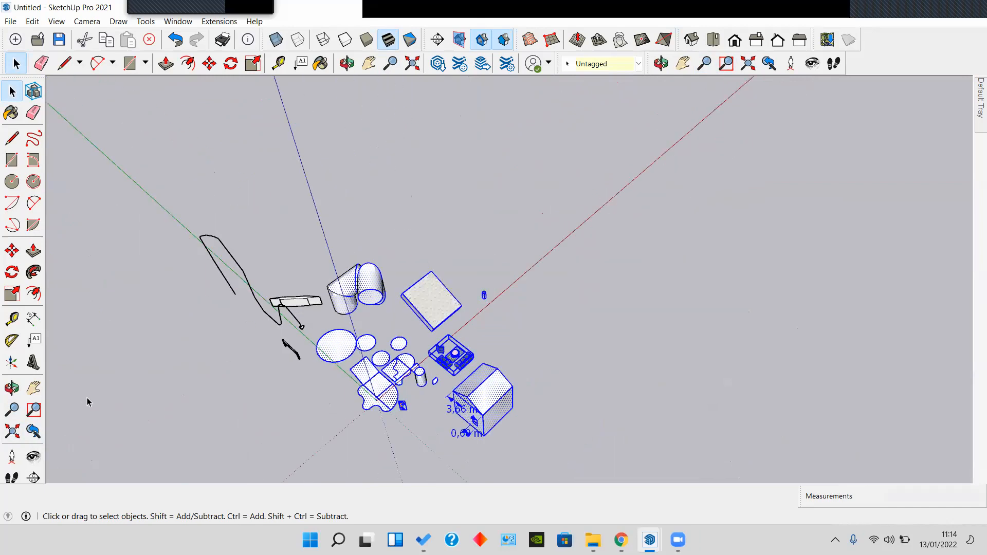
{"action": "scroll", "coordinate": [88, 401], "scroll_direction": "down", "scroll_amount": 1}
{"action": "scroll", "coordinate": [427, 311], "scroll_direction": "down", "scroll_amount": 2}
{"action": "left_click", "coordinate": [427, 312]}
{"action": "scroll", "coordinate": [575, 295], "scroll_direction": "down", "scroll_amount": 5}
{"action": "middle_click_drag", "start_coordinate": [607, 309], "coordinate": [282, 337], "text": "shift"}
{"action": "scroll", "coordinate": [263, 339], "scroll_direction": "down", "scroll_amount": 6}
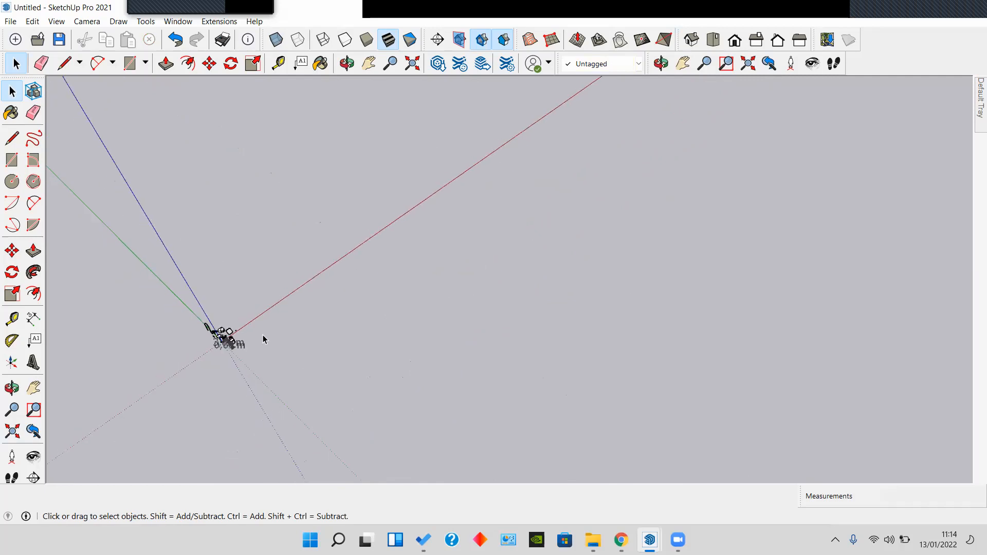
{"action": "left_click", "coordinate": [14, 434]}
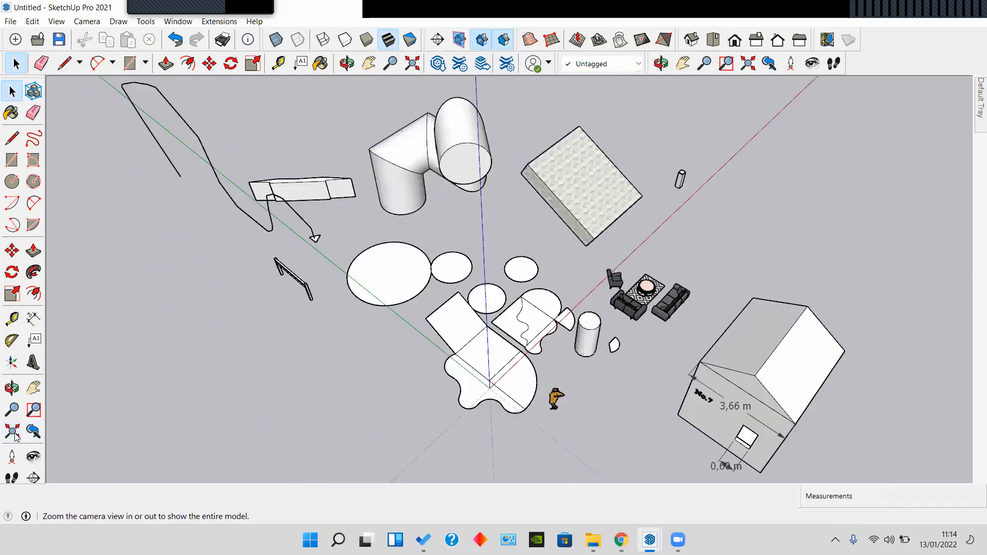
Step: Orbit around the full model and try restoring the earlier camera view with the Previous command
{"action": "middle_click_drag", "start_coordinate": [591, 362], "coordinate": [586, 247]}
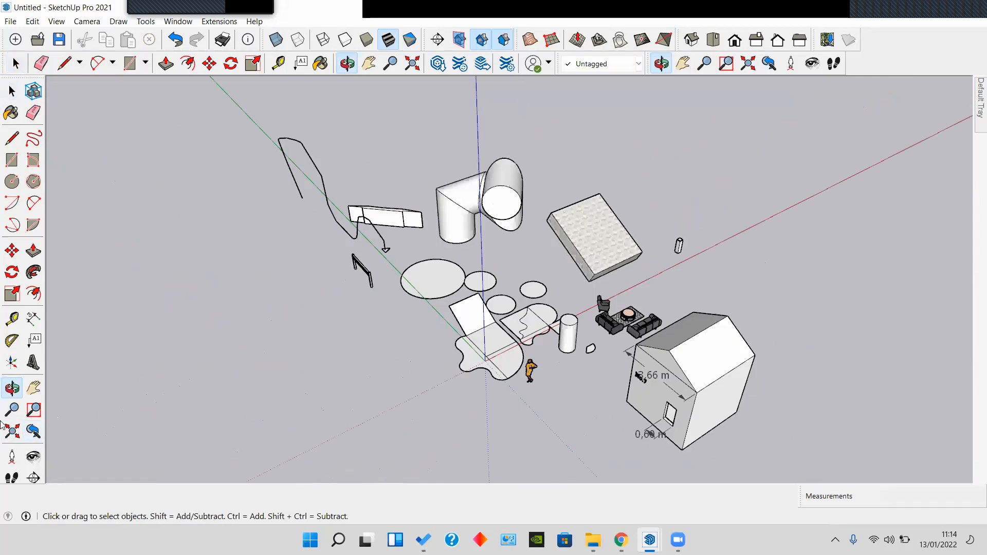
{"action": "left_click", "coordinate": [33, 431]}
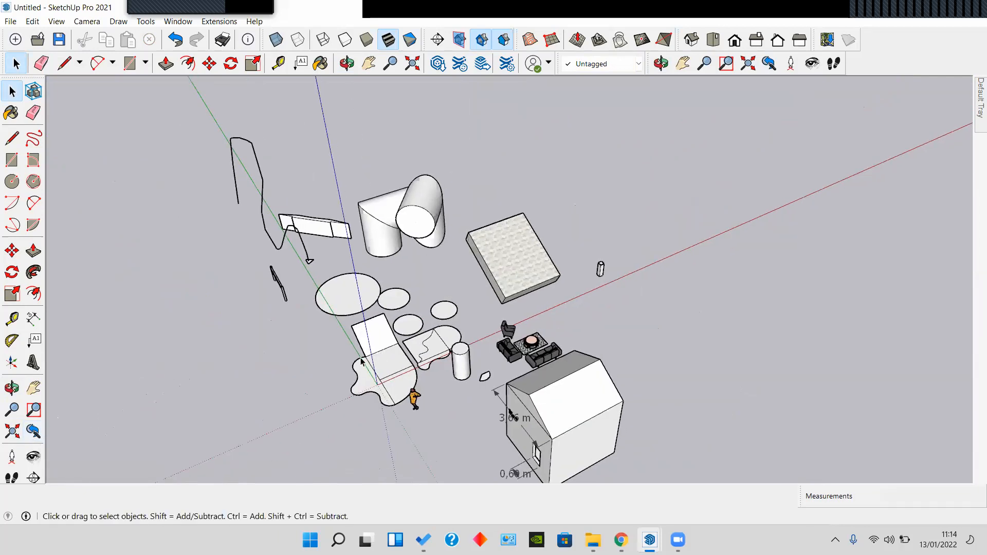
{"action": "middle_click_drag", "start_coordinate": [361, 362], "coordinate": [93, 411]}
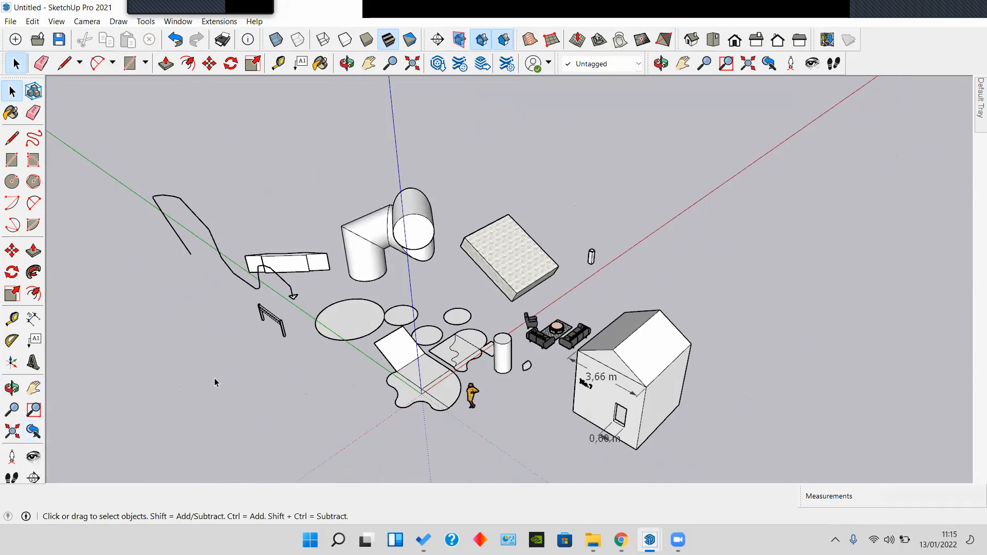
Step: Bring the No.7 house close up so that its front wall and window fill the view
{"action": "scroll", "coordinate": [378, 355], "scroll_direction": "down", "scroll_amount": 1}
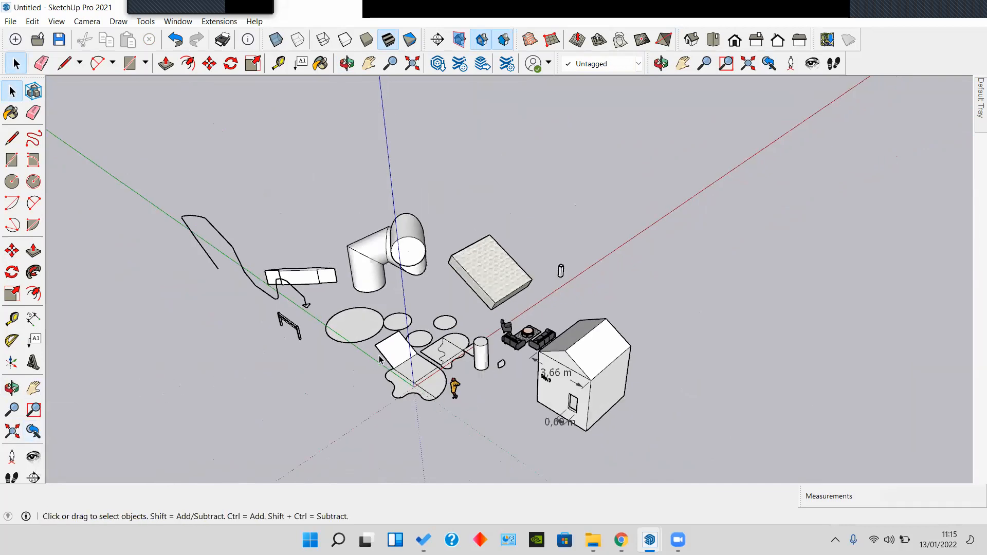
{"action": "scroll", "coordinate": [542, 414], "scroll_direction": "up", "scroll_amount": 3}
{"action": "mouse_move", "coordinate": [481, 354]}
{"action": "middle_mouse_down", "text": "shift"}
{"action": "mouse_move", "coordinate": [402, 331]}
{"action": "mouse_move", "coordinate": [449, 338]}
{"action": "mouse_move", "coordinate": [544, 316]}
{"action": "mouse_move", "coordinate": [477, 343]}
{"action": "middle_mouse_up", "text": "shift"}
{"action": "scroll", "coordinate": [429, 345], "scroll_direction": "up", "scroll_amount": 3}
{"action": "scroll", "coordinate": [515, 313], "scroll_direction": "up", "scroll_amount": 1}
{"action": "middle_click_drag", "start_coordinate": [554, 350], "coordinate": [493, 368], "text": "shift"}
{"action": "scroll", "coordinate": [485, 329], "scroll_direction": "up", "scroll_amount": 1}
{"action": "middle_click_drag", "start_coordinate": [485, 332], "coordinate": [485, 342], "text": "shift"}
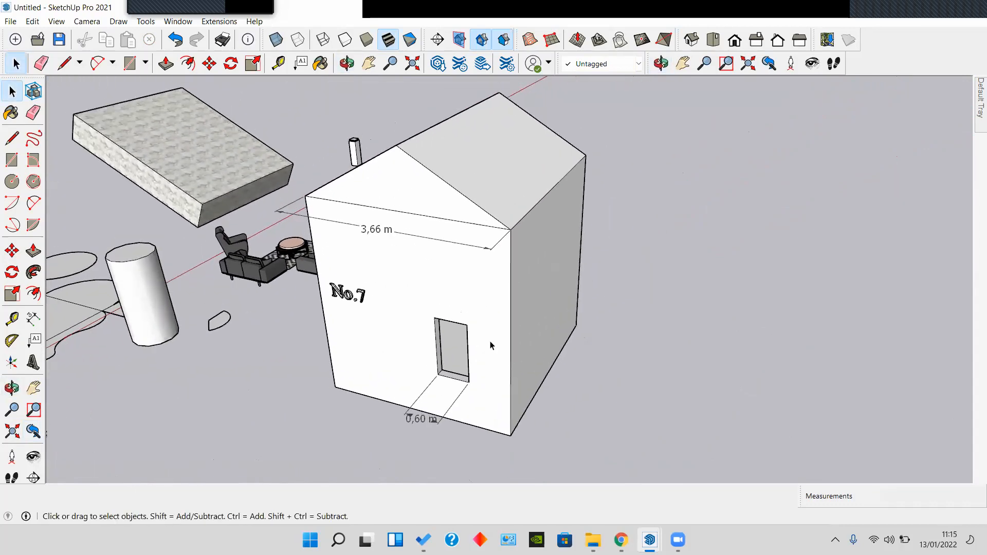
Step: Orbit around the house to its side wall and restore the previous camera view
{"action": "middle_click_drag", "start_coordinate": [564, 301], "coordinate": [350, 334]}
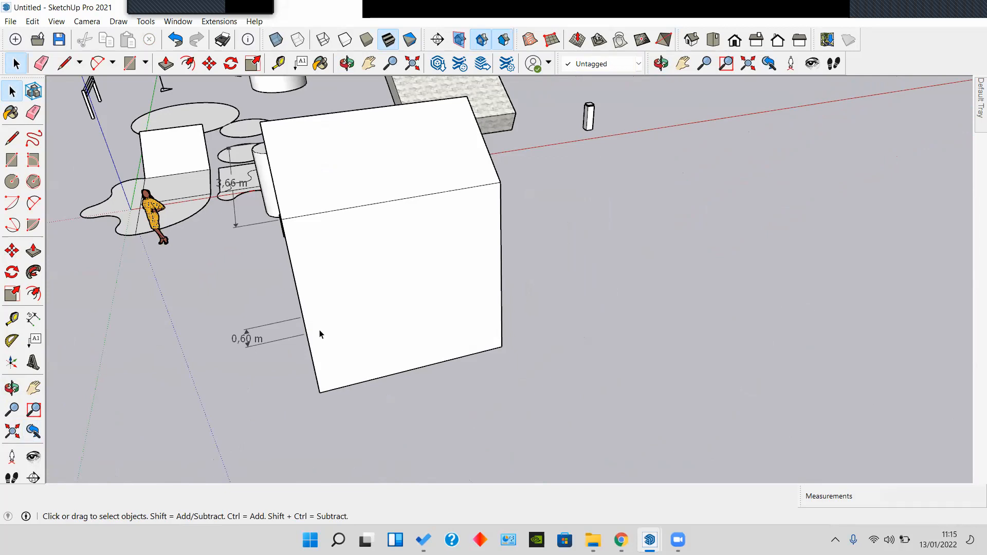
{"action": "middle_click_drag", "start_coordinate": [319, 334], "coordinate": [139, 404]}
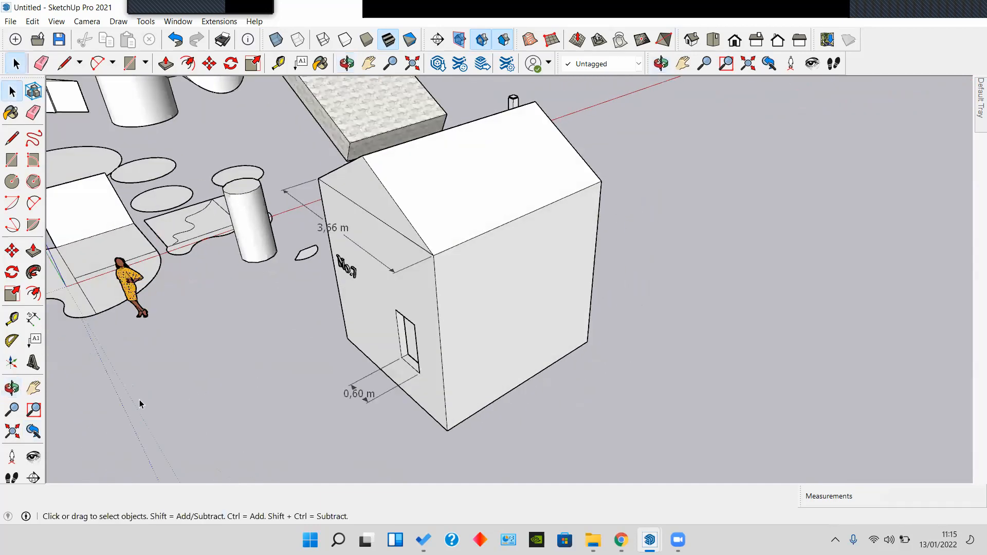
{"action": "left_click", "coordinate": [38, 433]}
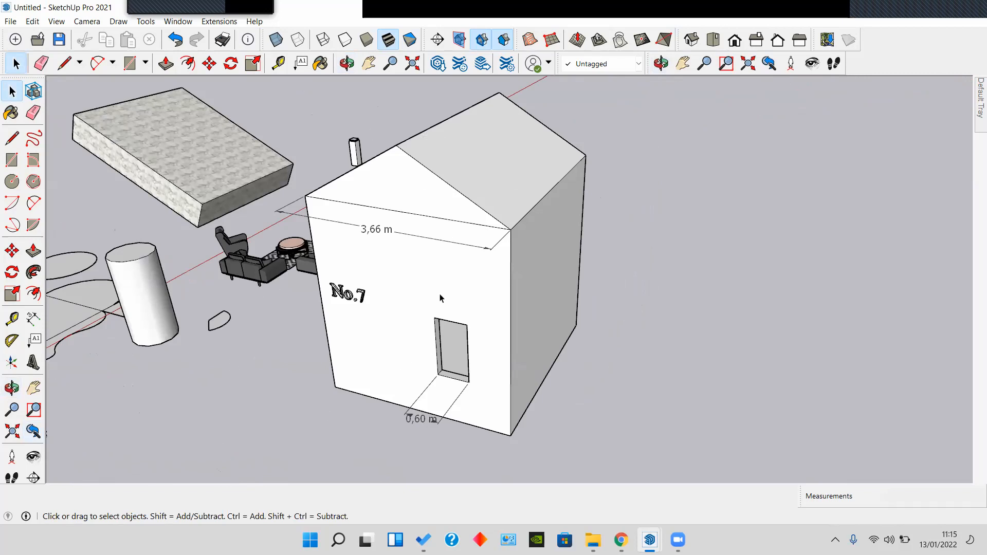
Step: Place the viewpoint on the curved ground shape near the origin with Position Camera and look around from there
{"action": "scroll", "coordinate": [441, 298], "scroll_direction": "down", "scroll_amount": 5}
{"action": "middle_click_drag", "start_coordinate": [329, 335], "coordinate": [470, 310], "text": "shift"}
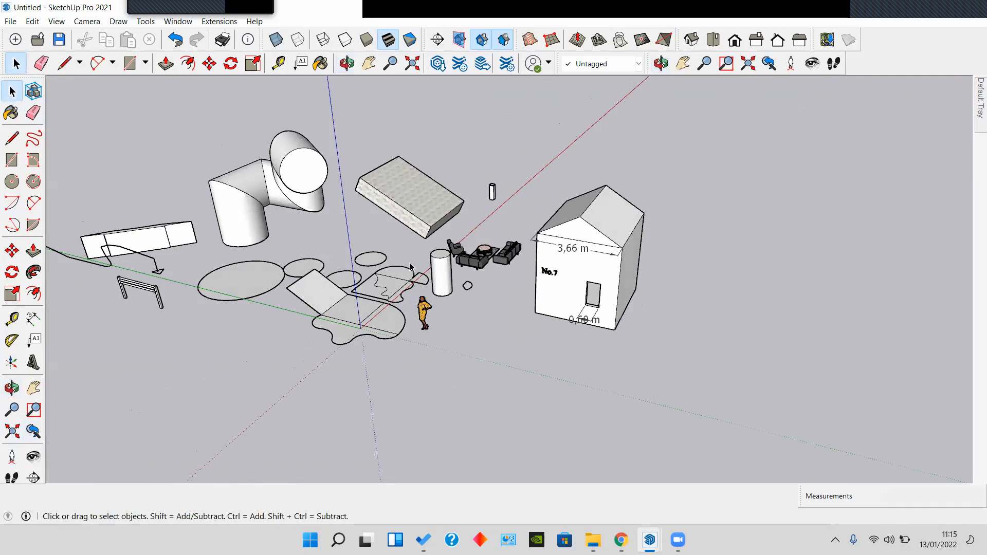
{"action": "scroll", "coordinate": [303, 339], "scroll_direction": "up", "scroll_amount": 6}
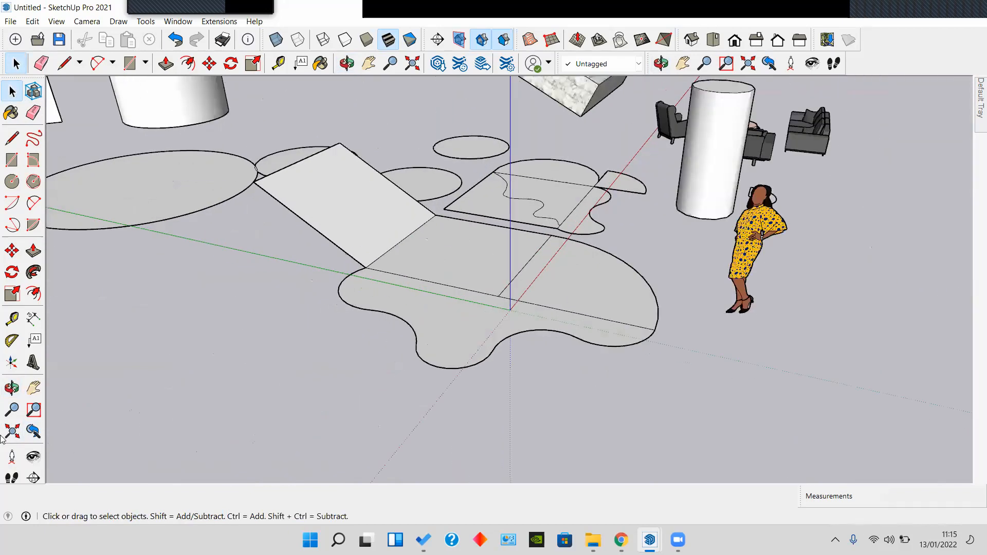
{"action": "left_click", "coordinate": [12, 459]}
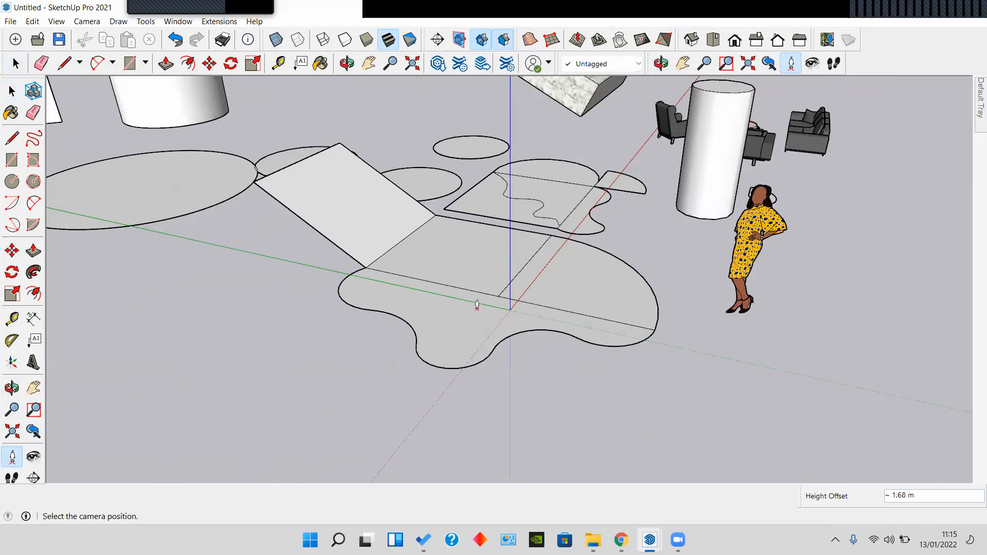
{"action": "left_click", "coordinate": [595, 296]}
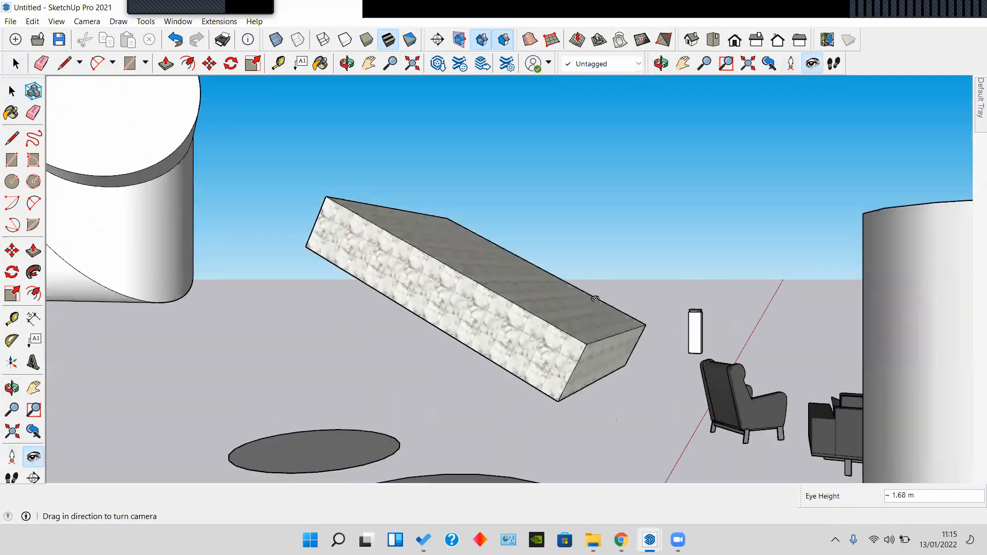
{"action": "left_click_drag", "start_coordinate": [595, 299], "coordinate": [838, 259]}
{"action": "left_click_drag", "start_coordinate": [590, 268], "coordinate": [708, 343]}
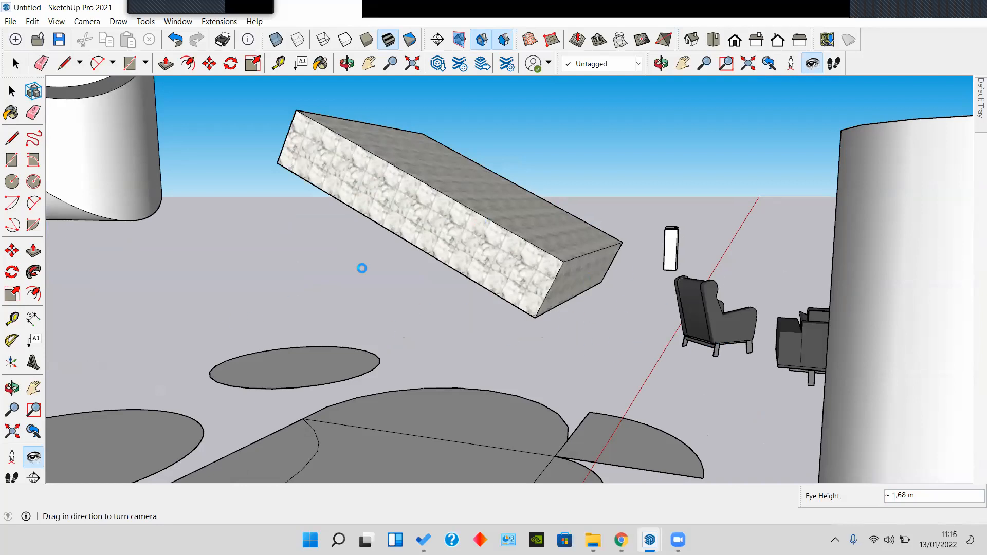
Step: Place the viewpoint through the house's window opening with Position Camera and look around the interior
{"action": "scroll", "coordinate": [461, 303], "scroll_direction": "down", "scroll_amount": 8}
{"action": "middle_click_drag", "start_coordinate": [479, 313], "coordinate": [473, 311]}
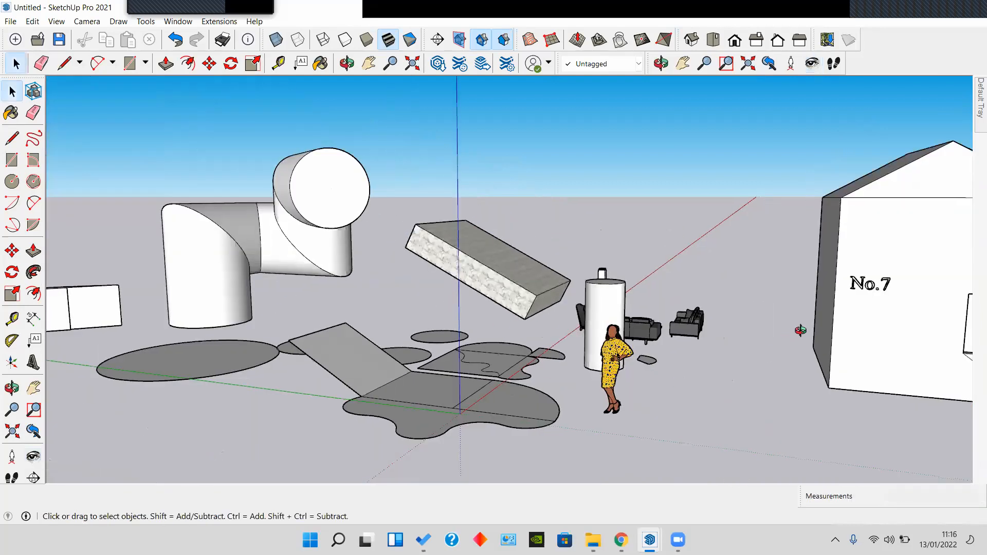
{"action": "scroll", "coordinate": [800, 330], "scroll_direction": "down", "scroll_amount": 1}
{"action": "middle_click_drag", "start_coordinate": [800, 331], "coordinate": [448, 412]}
{"action": "scroll", "coordinate": [440, 415], "scroll_direction": "up", "scroll_amount": 6}
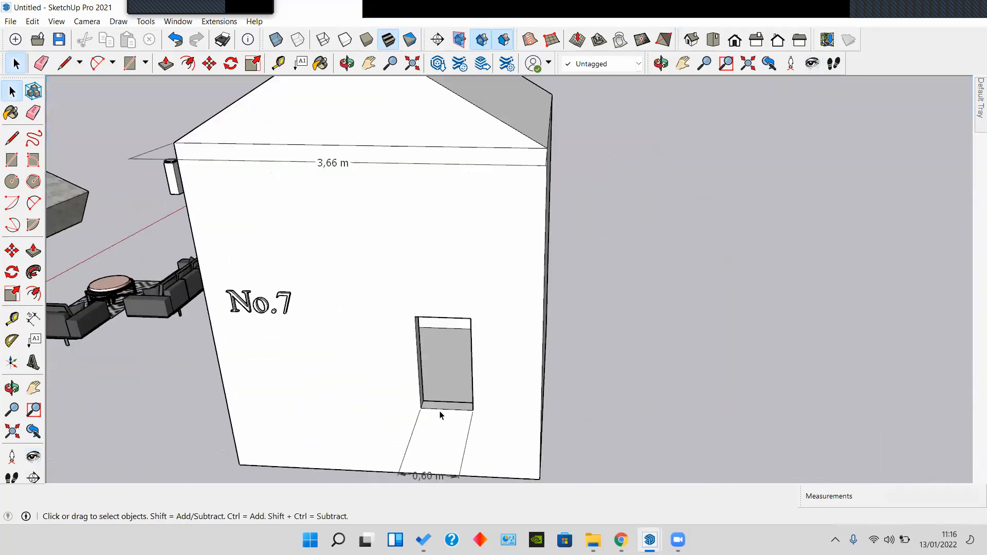
{"action": "scroll", "coordinate": [440, 415], "scroll_direction": "up", "scroll_amount": 2}
{"action": "scroll", "coordinate": [418, 403], "scroll_direction": "down", "scroll_amount": 1}
{"action": "left_click", "coordinate": [12, 457]}
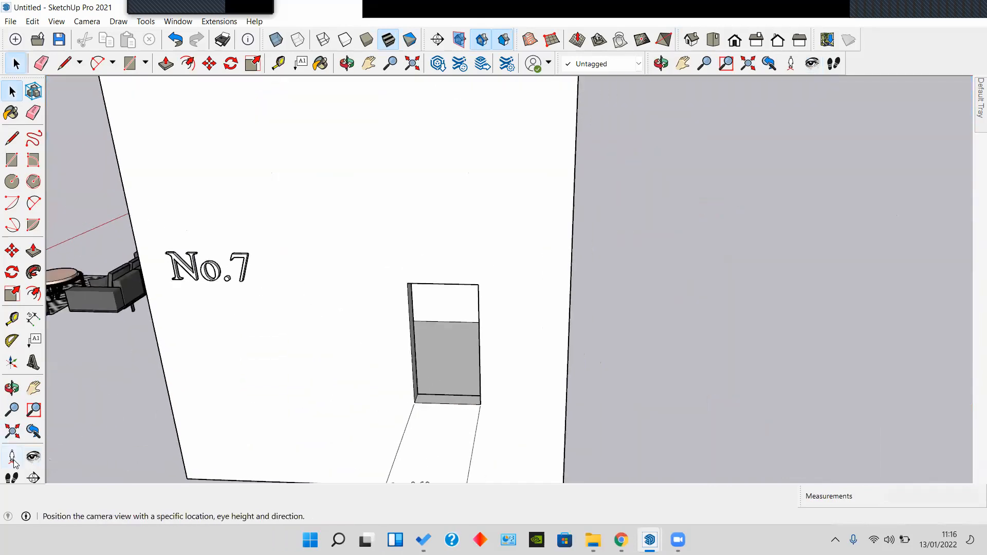
{"action": "left_click", "coordinate": [439, 362]}
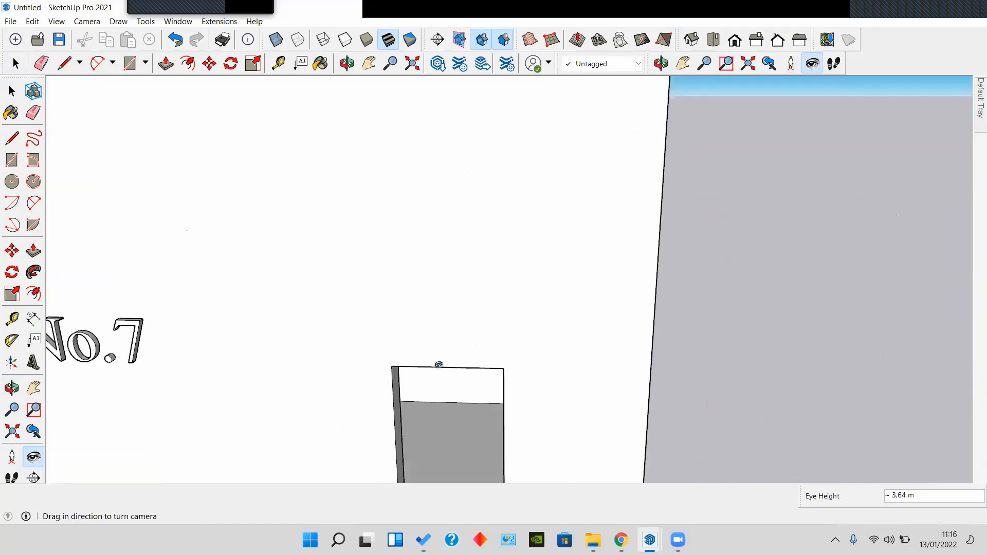
{"action": "left_click_drag", "start_coordinate": [755, 377], "coordinate": [202, 366]}
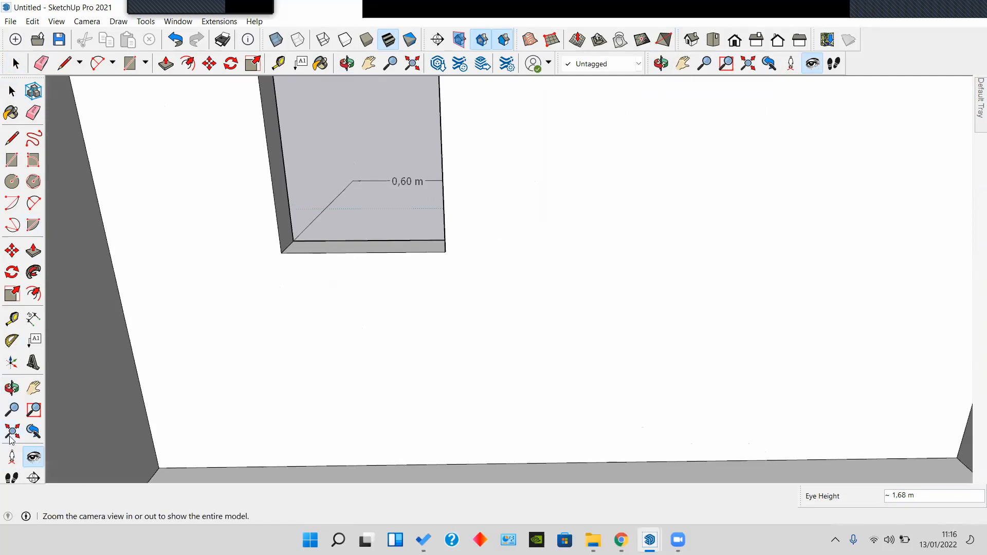
Step: Walk the camera forwards, backwards and sideways through the house interior with the Walk tool
{"action": "left_click", "coordinate": [12, 479]}
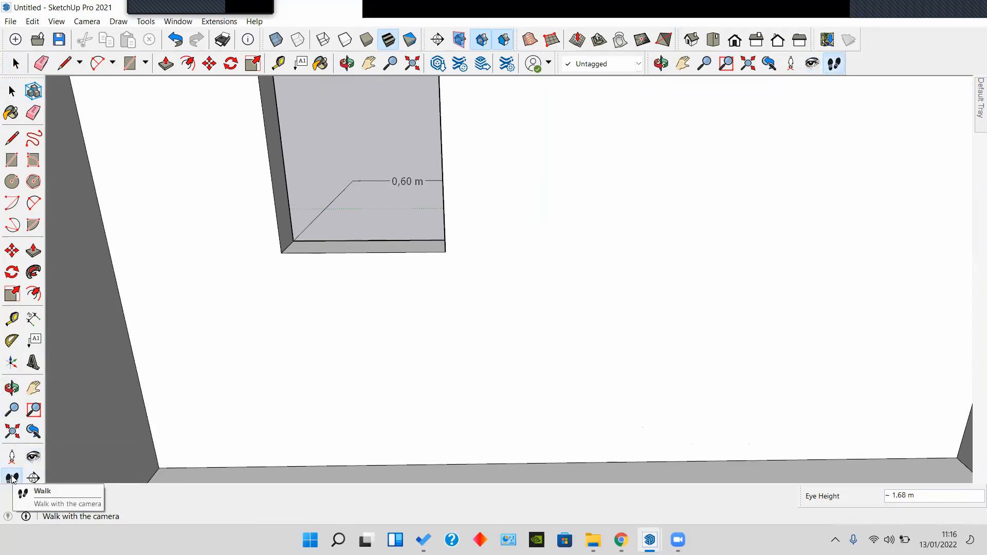
{"action": "left_click_drag", "start_coordinate": [631, 342], "coordinate": [812, 386]}
{"action": "left_click_drag", "start_coordinate": [326, 324], "coordinate": [597, 381]}
{"action": "left_click_drag", "start_coordinate": [441, 273], "coordinate": [434, 109]}
{"action": "left_click_drag", "start_coordinate": [441, 339], "coordinate": [423, 439]}
{"action": "left_click_drag", "start_coordinate": [412, 275], "coordinate": [415, 414]}
{"action": "left_click_drag", "start_coordinate": [416, 192], "coordinate": [425, 122]}
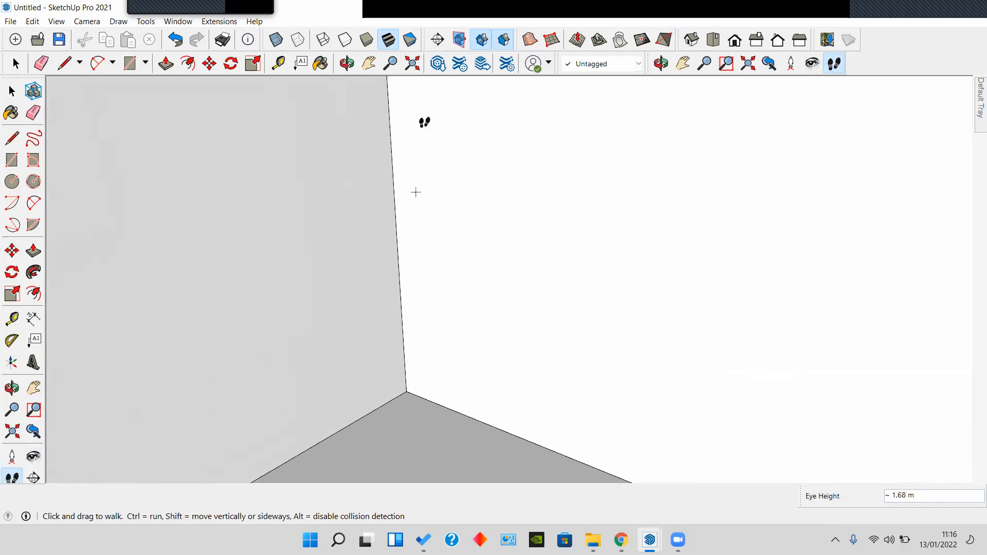
Step: Leave the Walk tool and orbit to an outside view of the house's front wall
{"action": "key", "text": "space"}
{"action": "middle_click_drag", "start_coordinate": [393, 301], "coordinate": [564, 319]}
{"action": "scroll", "coordinate": [563, 319], "scroll_direction": "up", "scroll_amount": 5}
{"action": "middle_click_drag", "start_coordinate": [324, 360], "coordinate": [180, 404]}
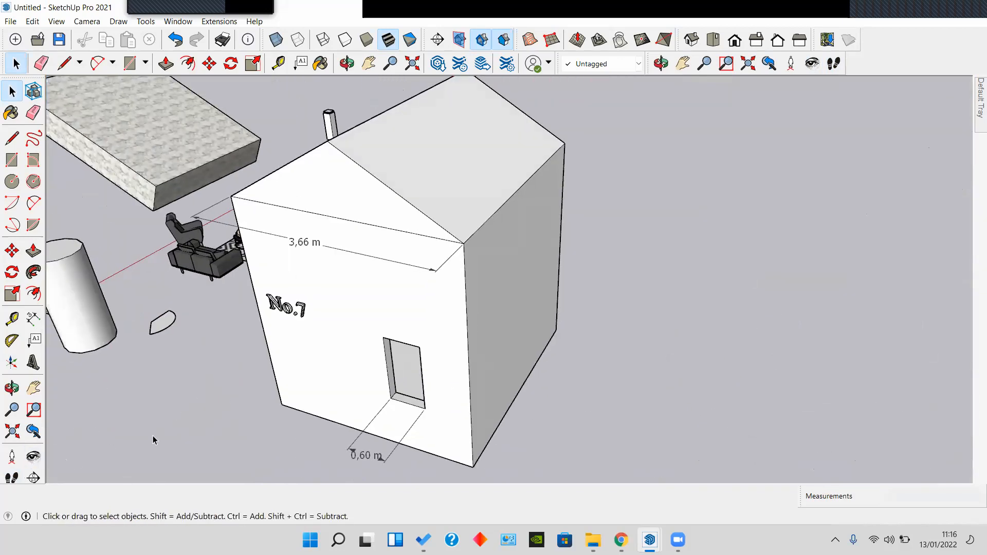
Step: Place a section plane on the house's blank side wall next to the front wall and name it "Potongan Kiri" with symbol 1
{"action": "middle_click_drag", "start_coordinate": [153, 436], "coordinate": [278, 403]}
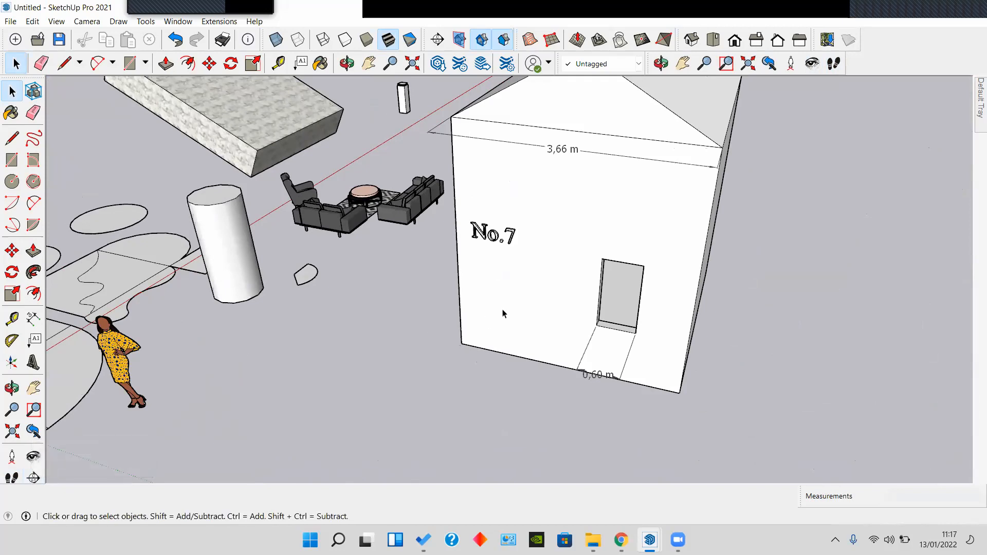
{"action": "middle_click_drag", "start_coordinate": [507, 299], "coordinate": [380, 347]}
{"action": "scroll", "coordinate": [379, 347], "scroll_direction": "up", "scroll_amount": 2}
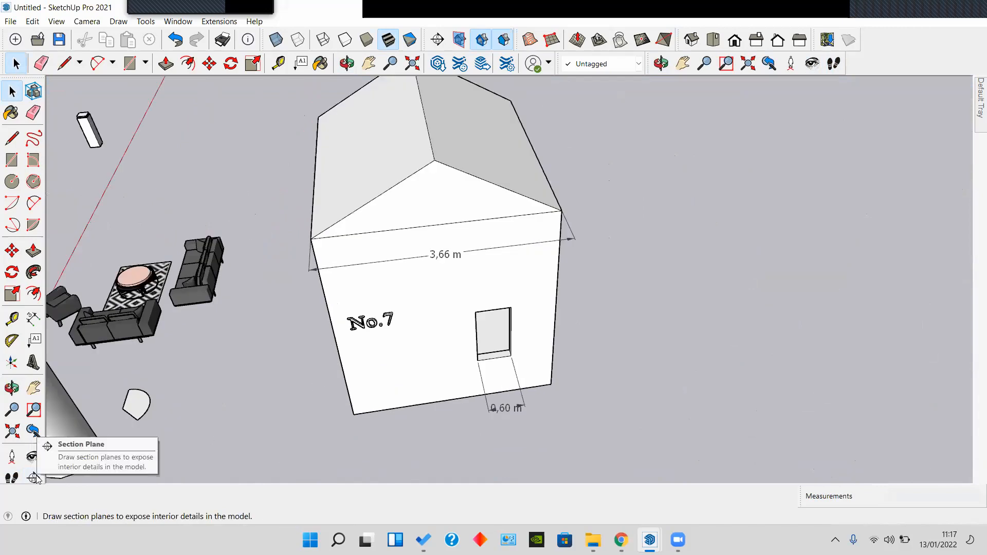
{"action": "left_click", "coordinate": [438, 40]}
{"action": "middle_click_drag", "start_coordinate": [454, 280], "coordinate": [457, 161]}
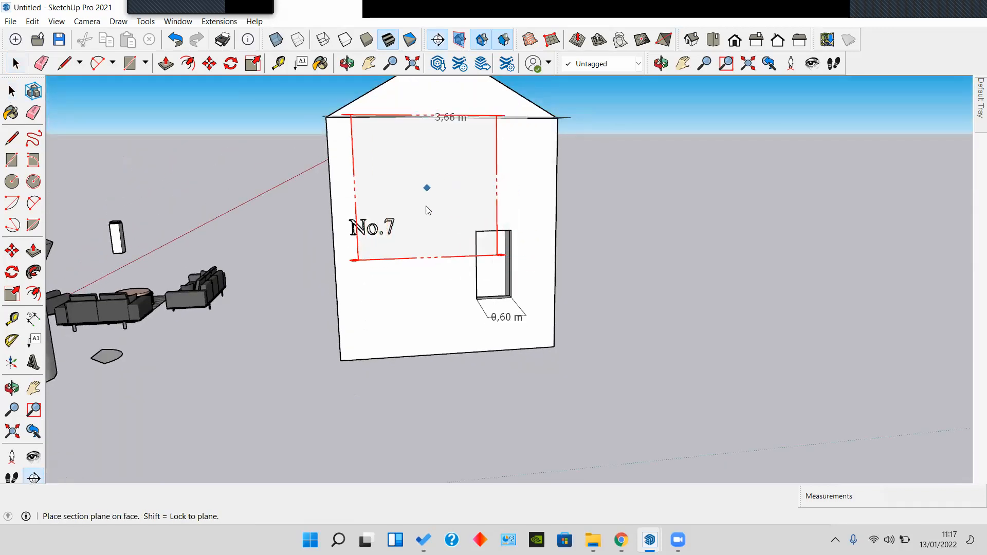
{"action": "middle_click_drag", "start_coordinate": [518, 181], "coordinate": [476, 247]}
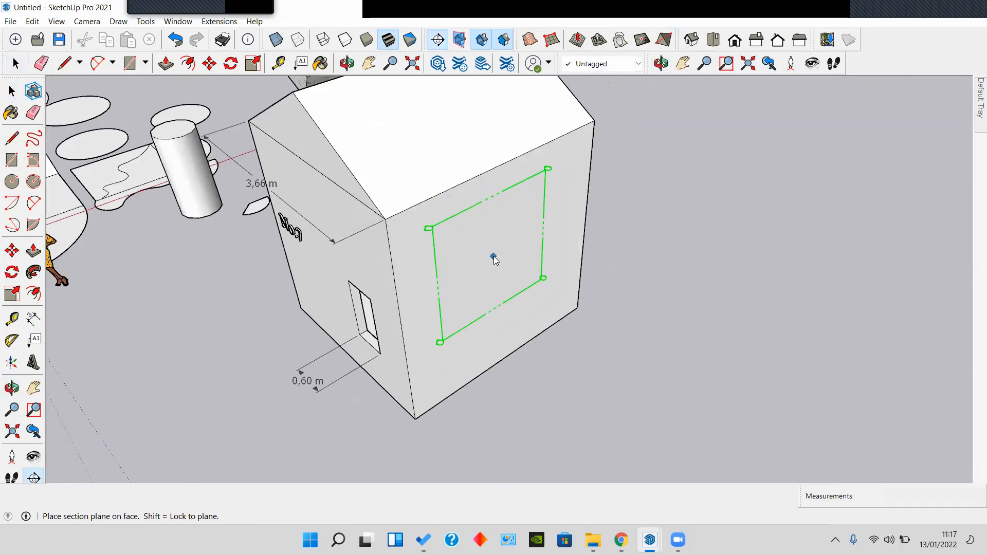
{"action": "left_click", "coordinate": [495, 258]}
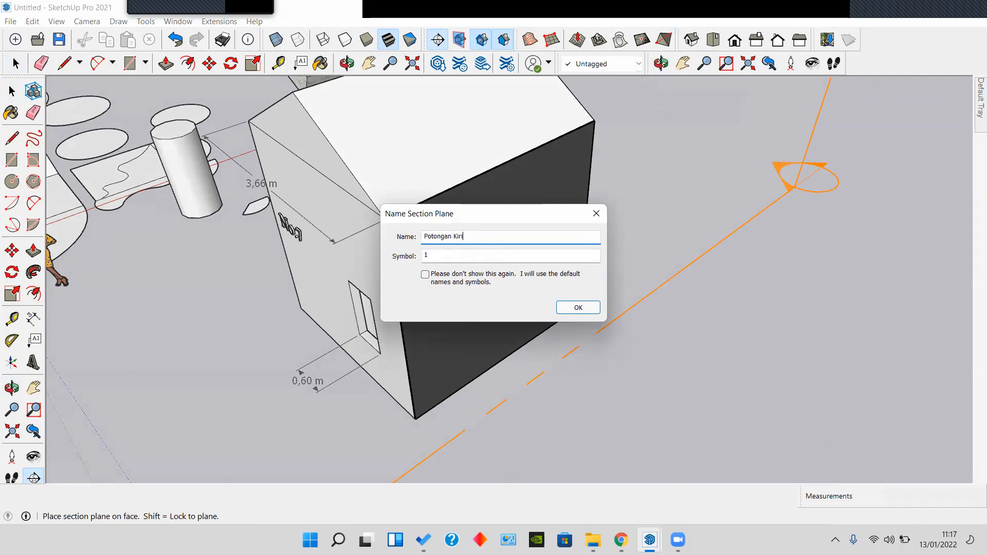
{"action": "key", "text": "Return"}
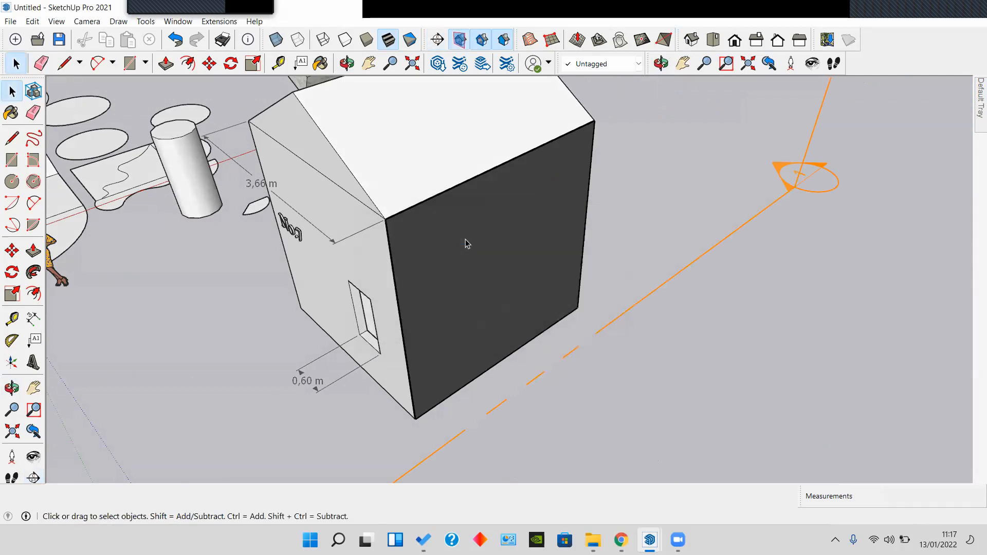
Step: Select the section plane placed along the house's side wall
{"action": "scroll", "coordinate": [467, 244], "scroll_direction": "down", "scroll_amount": 5}
{"action": "scroll", "coordinate": [557, 287], "scroll_direction": "up", "scroll_amount": 3}
{"action": "mouse_move", "coordinate": [558, 286]}
{"action": "middle_mouse_down"}
{"action": "mouse_move", "coordinate": [505, 304]}
{"action": "mouse_move", "coordinate": [483, 330]}
{"action": "middle_mouse_up"}
{"action": "scroll", "coordinate": [482, 330], "scroll_direction": "down", "scroll_amount": 5}
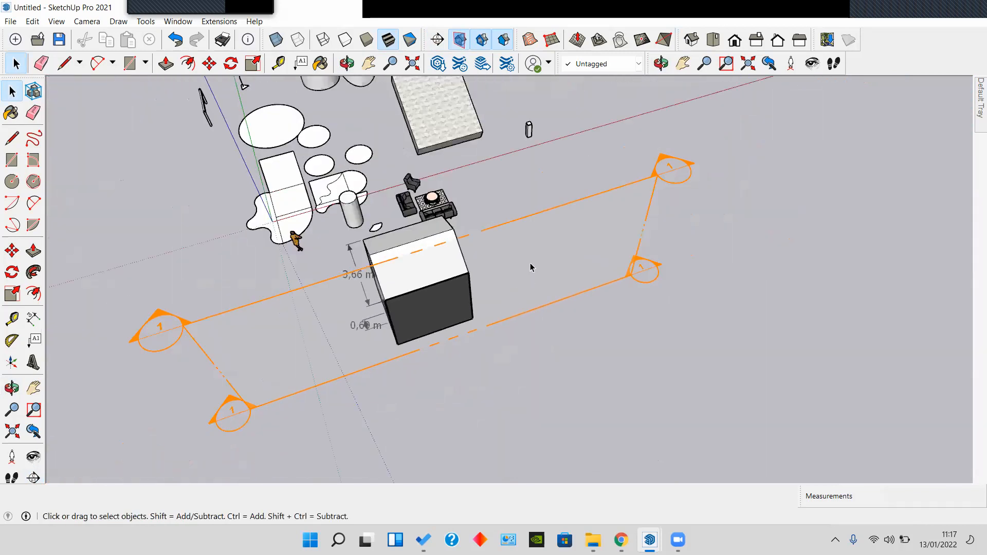
{"action": "left_click", "coordinate": [579, 257]}
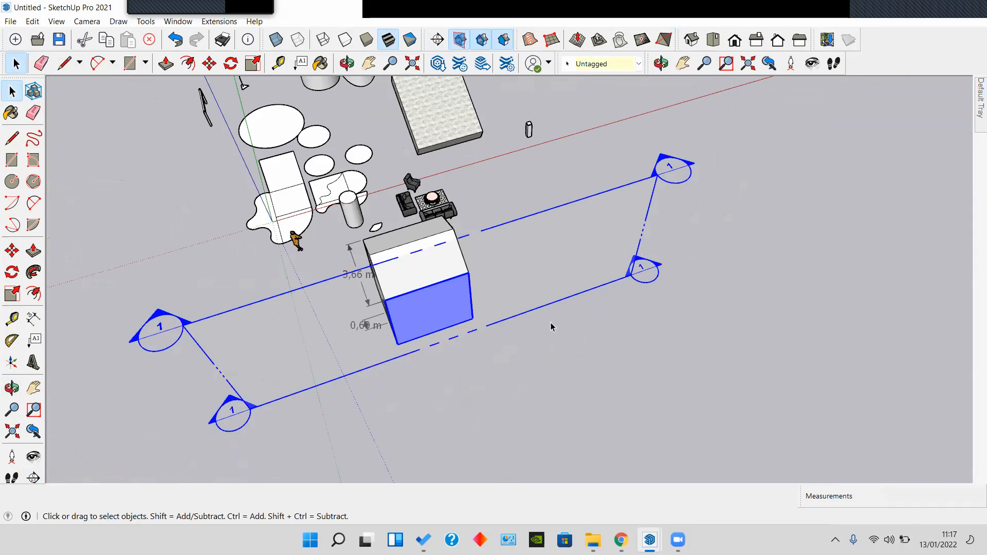
{"action": "scroll", "coordinate": [531, 308], "scroll_direction": "up", "scroll_amount": 3}
{"action": "left_click", "coordinate": [586, 345]}
{"action": "left_click", "coordinate": [534, 273]}
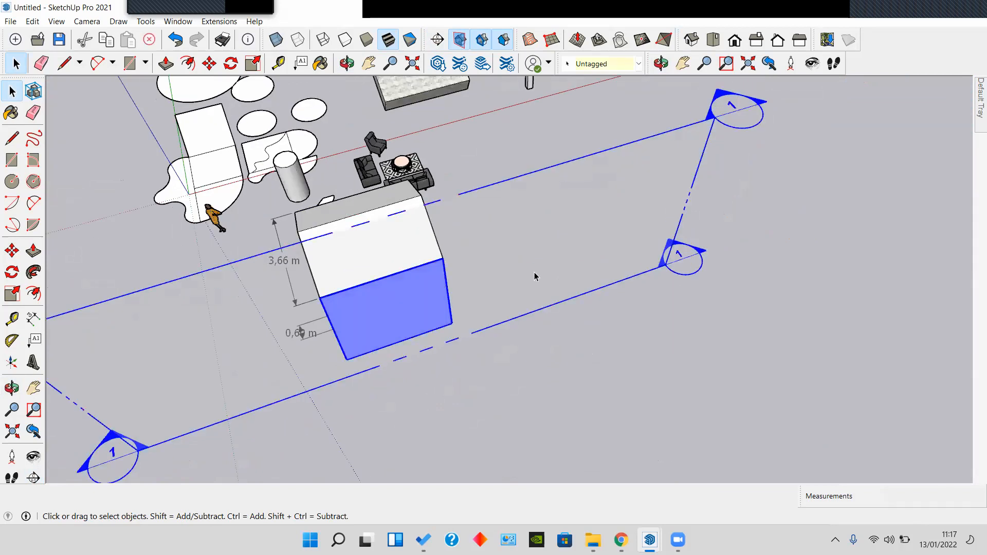
{"action": "left_click", "coordinate": [535, 360]}
{"action": "left_click", "coordinate": [542, 273]}
Step: Move the section plane inwards from the side wall to cut through the house
{"action": "left_click", "coordinate": [12, 250]}
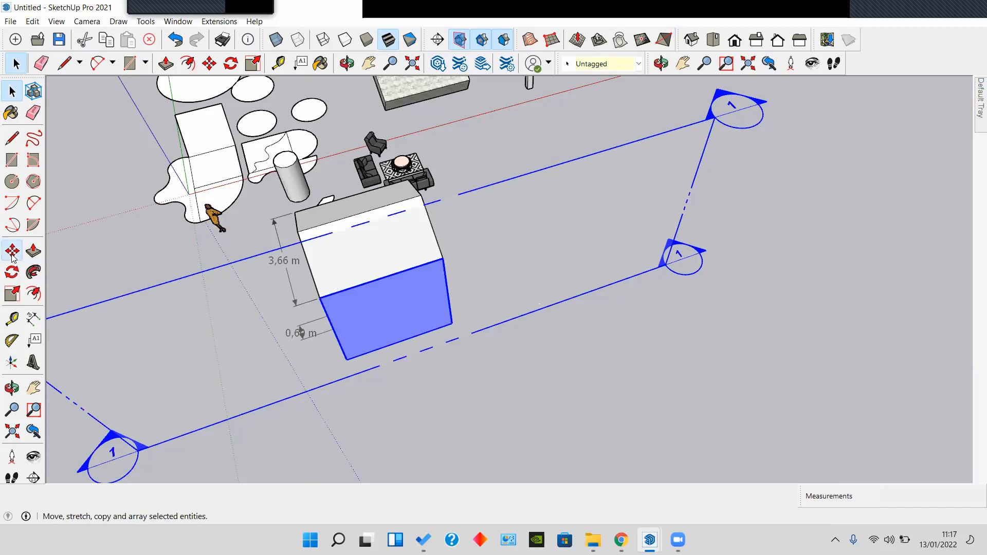
{"action": "left_click", "coordinate": [500, 319]}
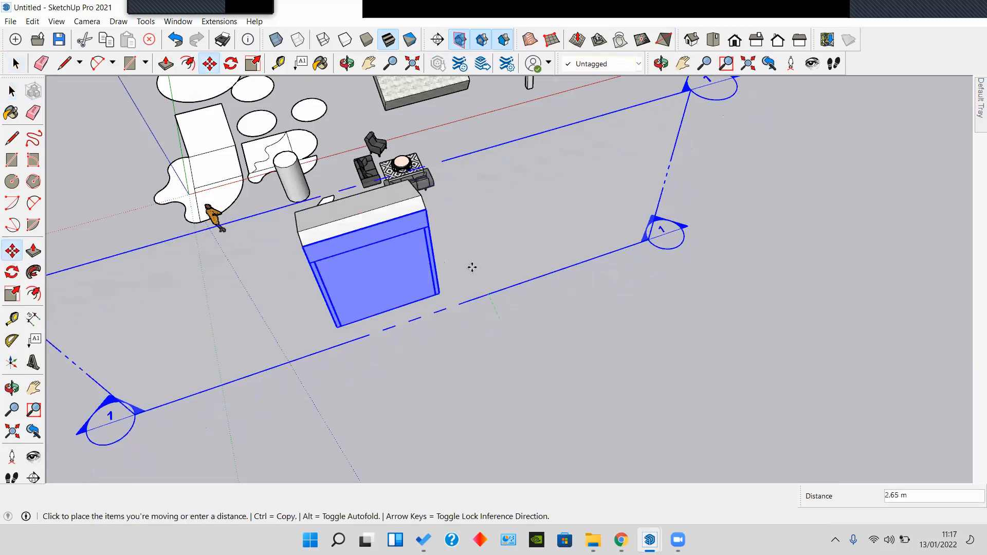
{"action": "left_click", "coordinate": [467, 281]}
{"action": "left_click", "coordinate": [467, 282]}
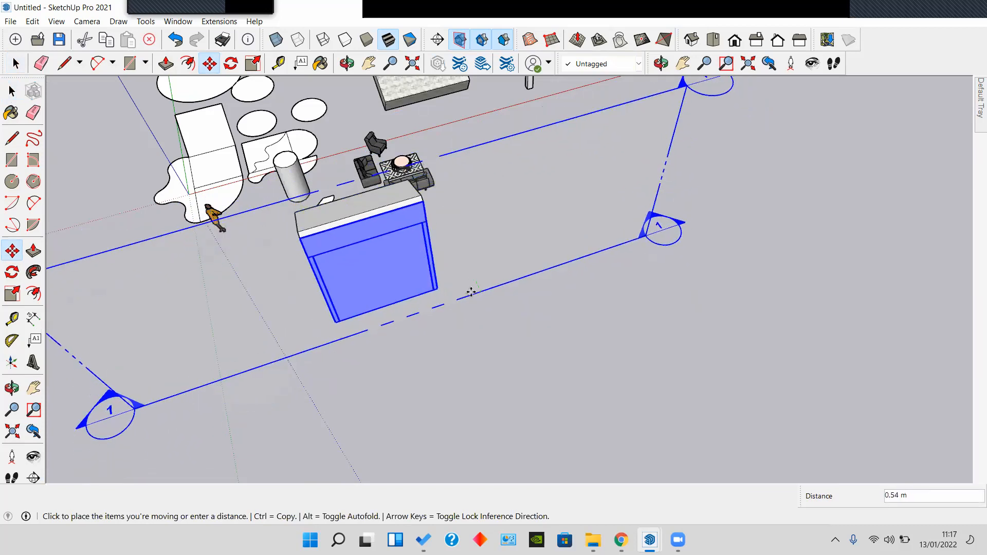
{"action": "left_click", "coordinate": [514, 305]}
{"action": "left_click", "coordinate": [541, 296]}
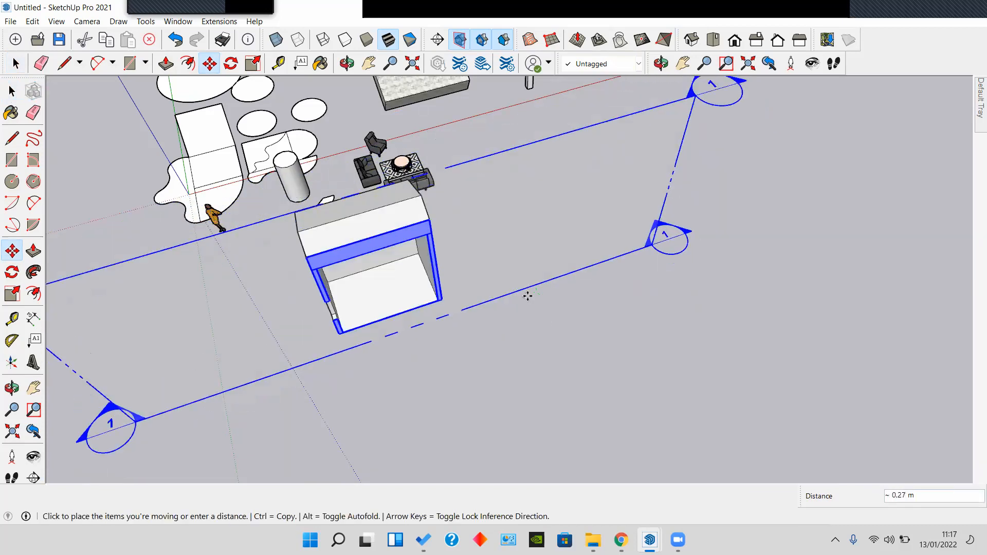
{"action": "left_click", "coordinate": [511, 291]}
{"action": "key", "text": "space"}
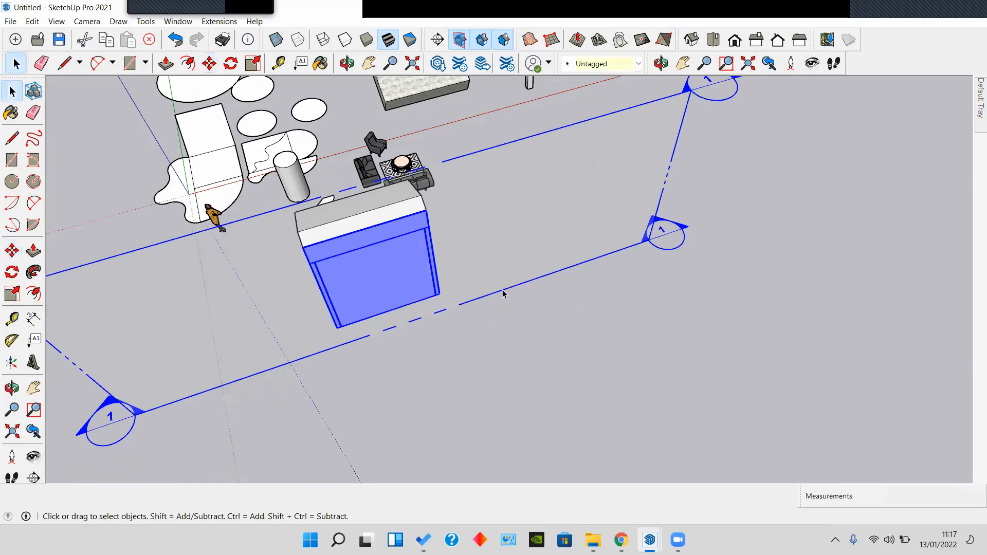
Step: Shift the section plane again so it cuts through the front window opening, and view the cut house from its front corner
{"action": "left_click", "coordinate": [13, 251]}
{"action": "left_click", "coordinate": [454, 268]}
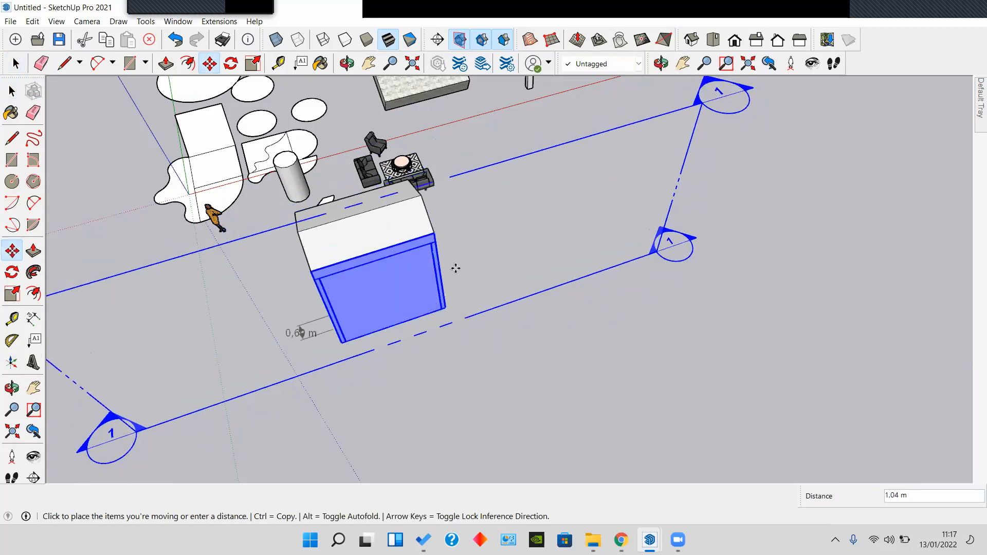
{"action": "left_click", "coordinate": [445, 256]}
{"action": "key", "text": "space"}
{"action": "middle_click_drag", "start_coordinate": [483, 355], "coordinate": [488, 260]}
{"action": "scroll", "coordinate": [570, 272], "scroll_direction": "up", "scroll_amount": 2}
{"action": "scroll", "coordinate": [657, 346], "scroll_direction": "down", "scroll_amount": 5}
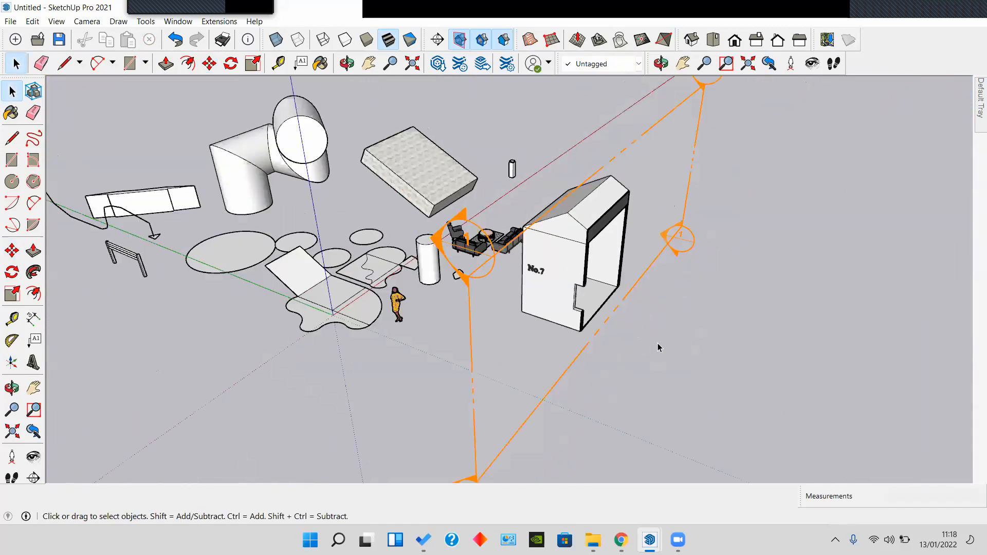
{"action": "middle_click_drag", "start_coordinate": [657, 346], "coordinate": [507, 249]}
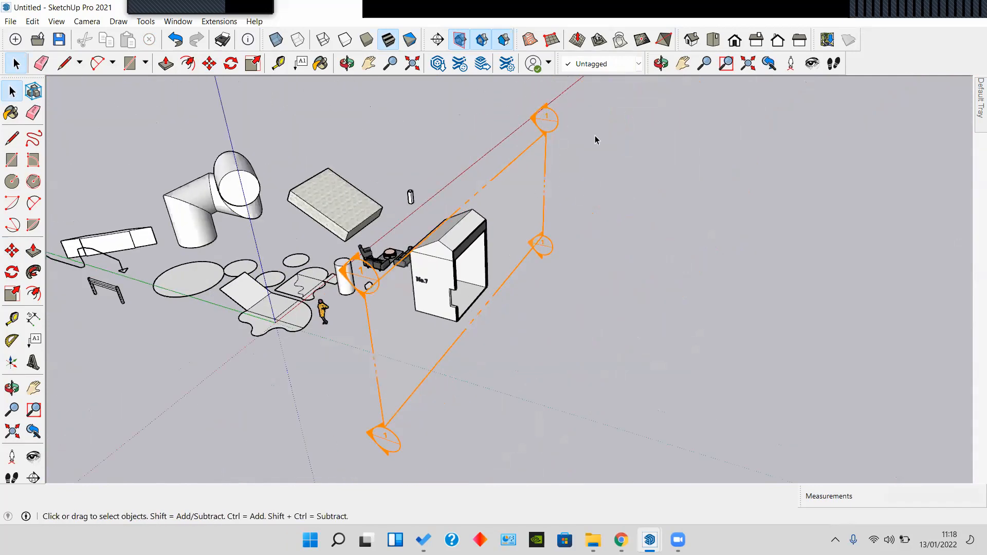
Step: Switch the section plane's display off and on several times, ending with it shown
{"action": "scroll", "coordinate": [536, 195], "scroll_direction": "up", "scroll_amount": 3}
{"action": "left_click_drag", "start_coordinate": [420, 99], "coordinate": [423, 99]}
{"action": "left_click", "coordinate": [458, 151]}
{"action": "left_click", "coordinate": [463, 37]}
{"action": "left_click", "coordinate": [463, 37]}
{"action": "left_click", "coordinate": [462, 37]}
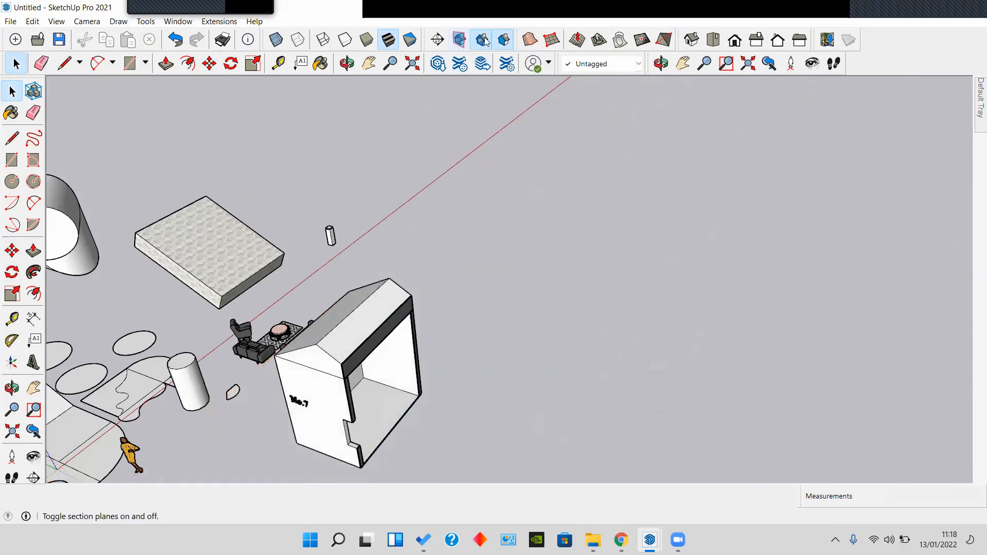
{"action": "left_click", "coordinate": [459, 40]}
{"action": "left_click", "coordinate": [459, 39]}
{"action": "left_click", "coordinate": [458, 40]}
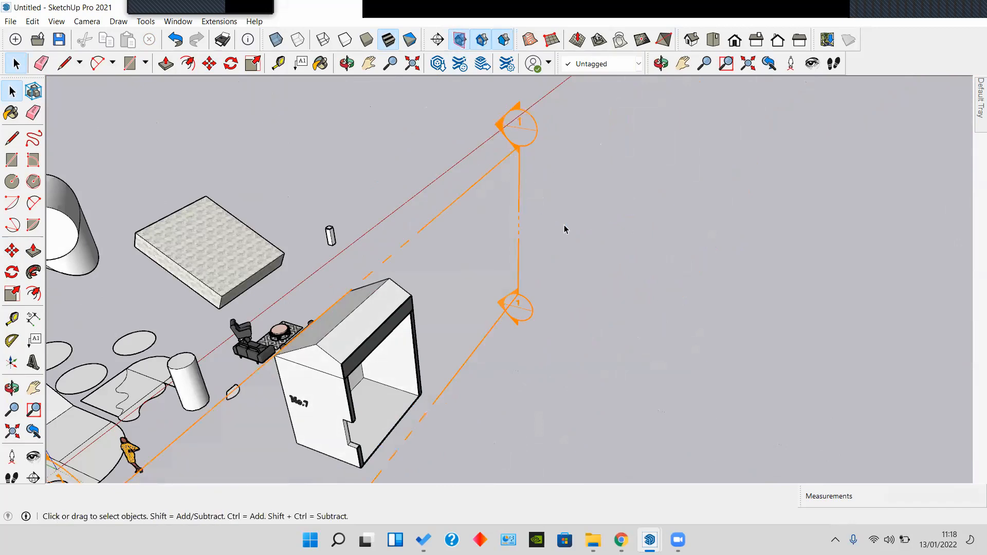
Step: Hide the section plane's outline and examine the cut house from several angles
{"action": "middle_click_drag", "start_coordinate": [478, 290], "coordinate": [513, 206]}
{"action": "left_click", "coordinate": [459, 39]}
{"action": "scroll", "coordinate": [412, 330], "scroll_direction": "up", "scroll_amount": 3}
{"action": "middle_click_drag", "start_coordinate": [409, 329], "coordinate": [476, 294]}
{"action": "scroll", "coordinate": [476, 294], "scroll_direction": "down", "scroll_amount": 5}
{"action": "scroll", "coordinate": [476, 294], "scroll_direction": "up", "scroll_amount": 2}
{"action": "scroll", "coordinate": [476, 294], "scroll_direction": "down", "scroll_amount": 3}
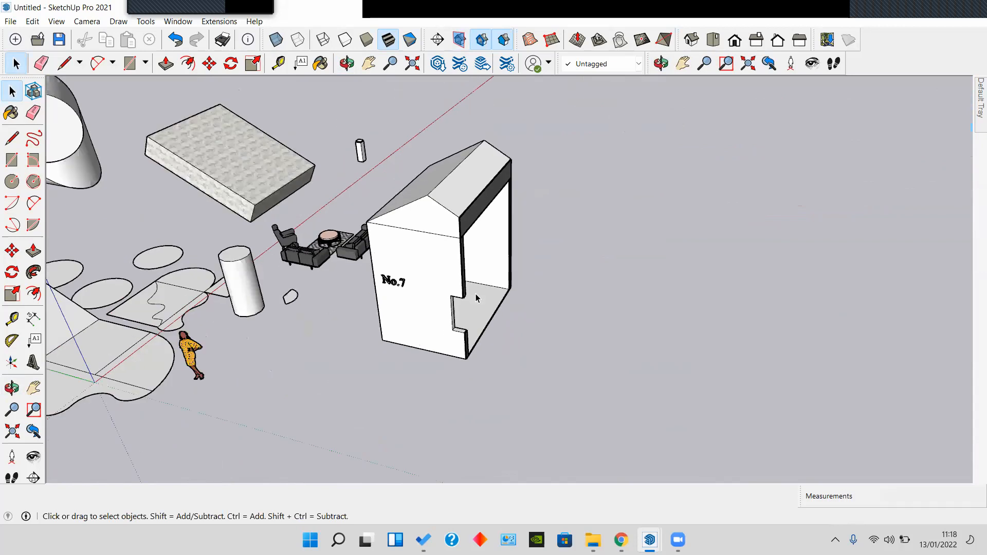
{"action": "middle_click_drag", "start_coordinate": [476, 290], "coordinate": [452, 241]}
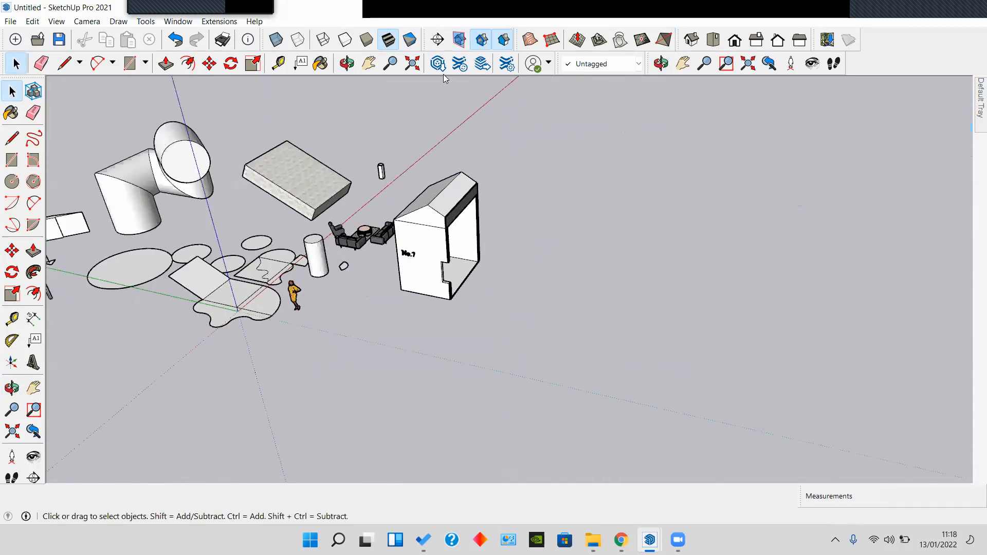
Step: Show the section plane again and delete it from the model
{"action": "left_click", "coordinate": [459, 40]}
{"action": "middle_click_drag", "start_coordinate": [487, 168], "coordinate": [506, 213]}
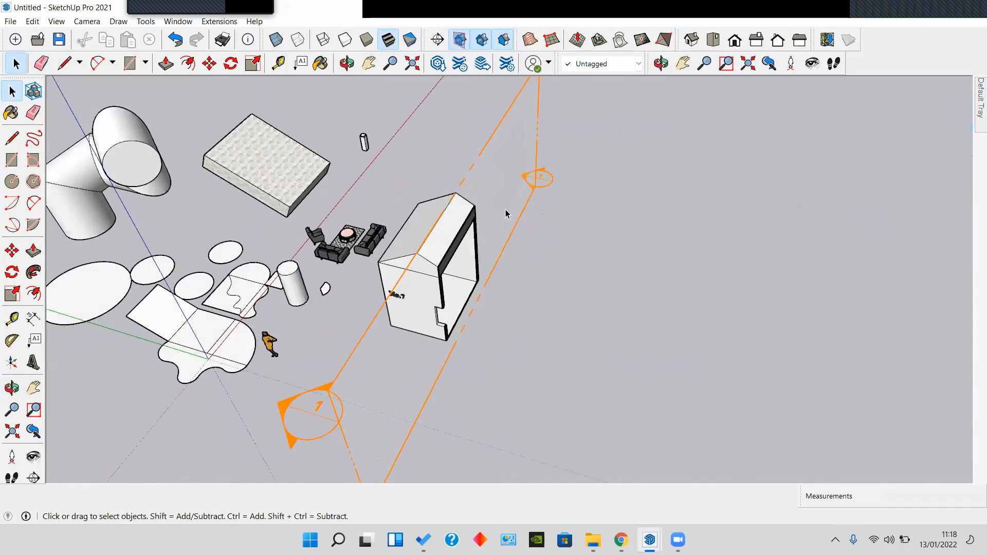
{"action": "middle_click_drag", "start_coordinate": [496, 254], "coordinate": [488, 169]}
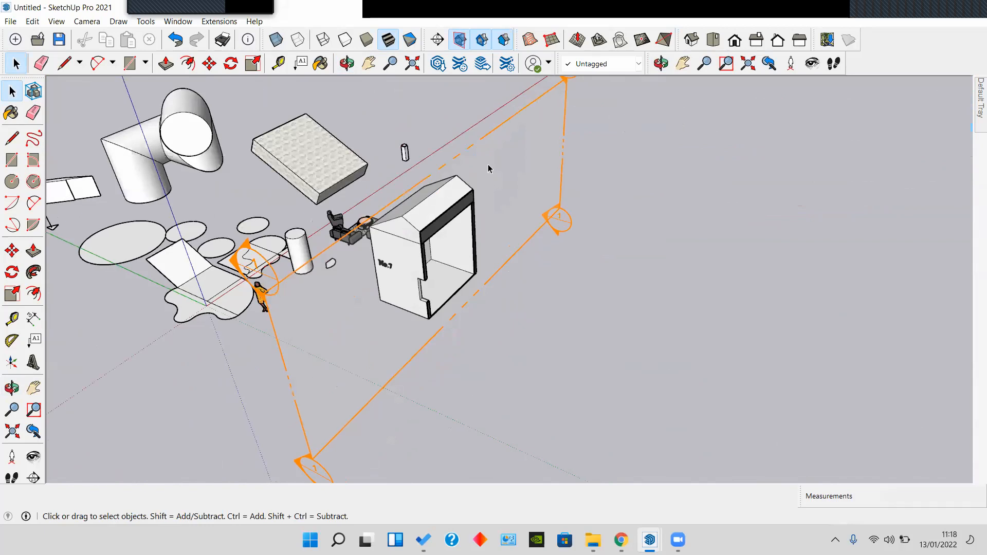
{"action": "left_click", "coordinate": [500, 162]}
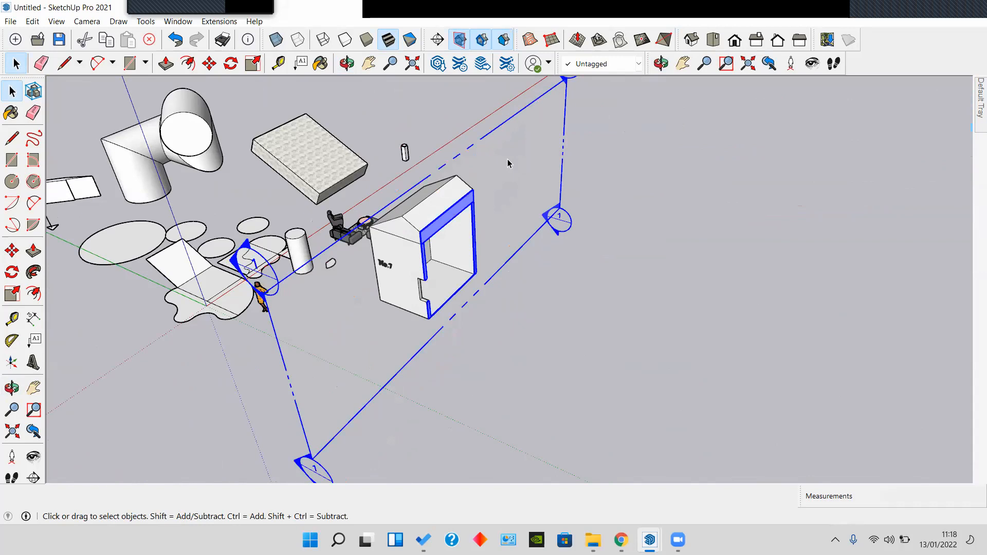
{"action": "key", "text": "Delete"}
{"action": "scroll", "coordinate": [442, 273], "scroll_direction": "up", "scroll_amount": 3}
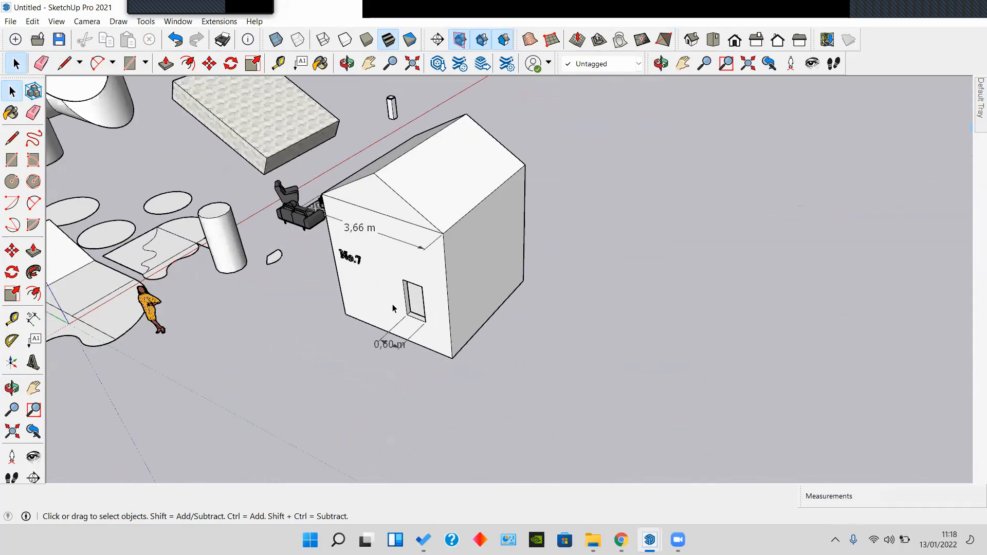
{"action": "scroll", "coordinate": [450, 280], "scroll_direction": "down", "scroll_amount": 5}
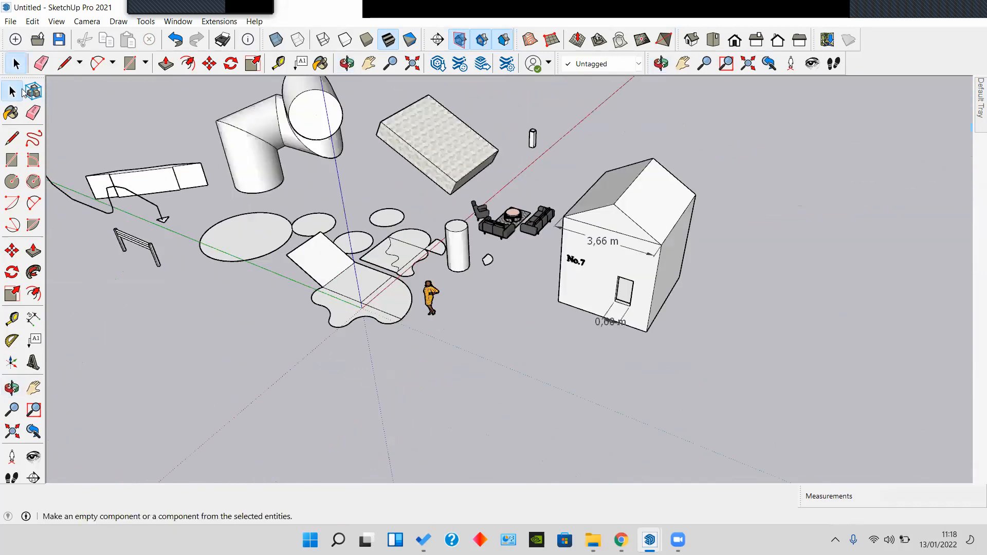
Step: Detach the Large Tool Set toolbar from its dock and leave it floating over the model
{"action": "left_click_drag", "start_coordinate": [30, 77], "coordinate": [6, 112]}
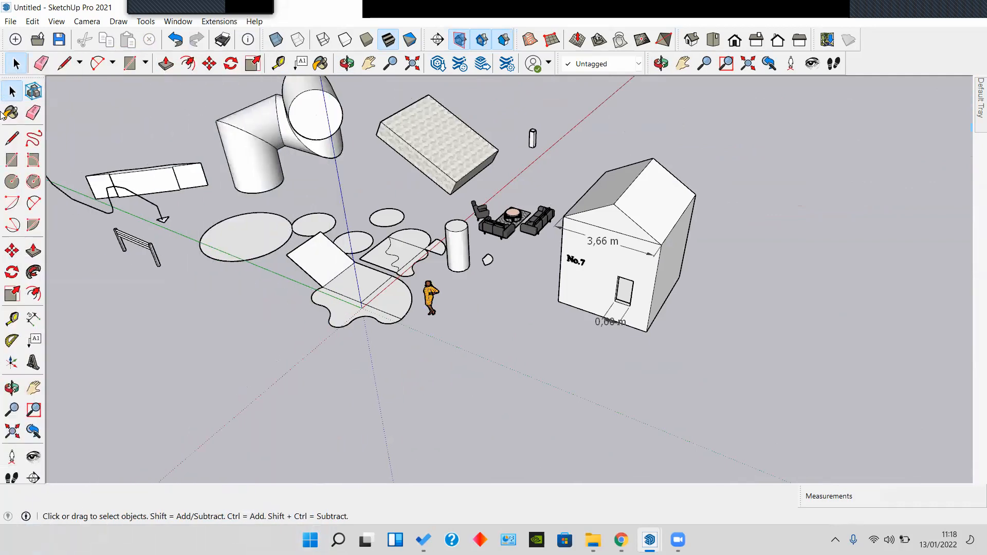
{"action": "scroll", "coordinate": [573, 263], "scroll_direction": "up", "scroll_amount": 4}
{"action": "middle_click_drag", "start_coordinate": [630, 271], "coordinate": [370, 290], "text": "shift"}
{"action": "scroll", "coordinate": [370, 290], "scroll_direction": "down", "scroll_amount": 1}
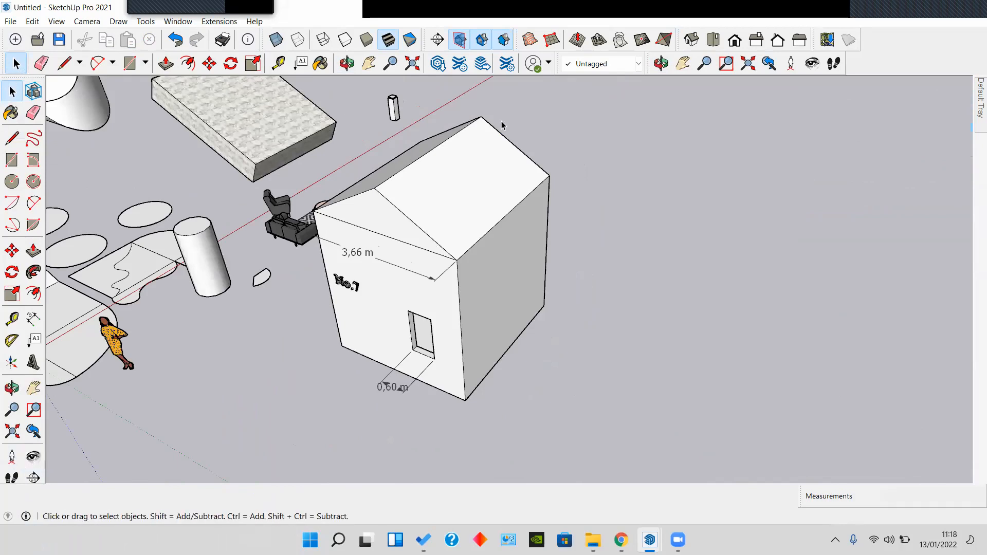
{"action": "left_click_drag", "start_coordinate": [40, 93], "coordinate": [277, 37]}
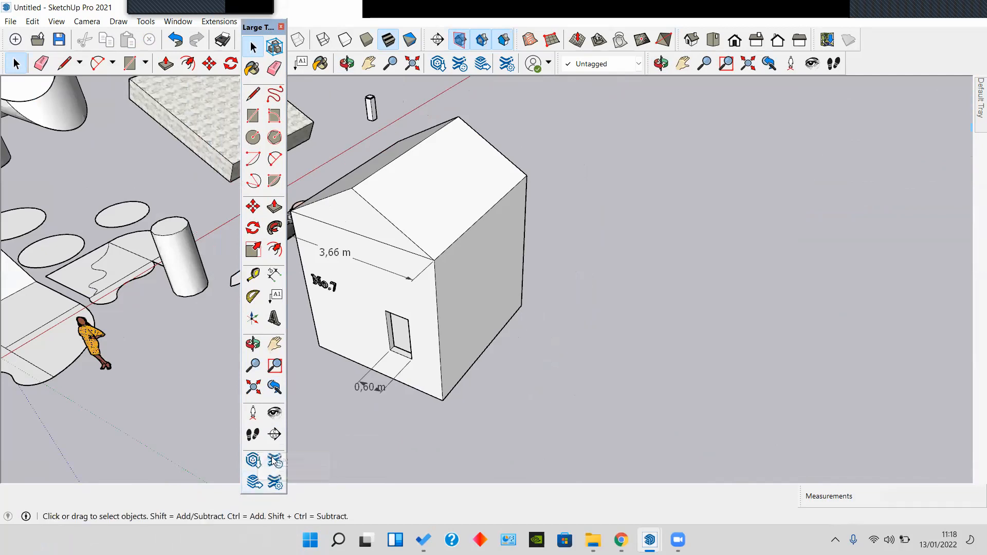
{"action": "left_click_drag", "start_coordinate": [260, 27], "coordinate": [72, 38]}
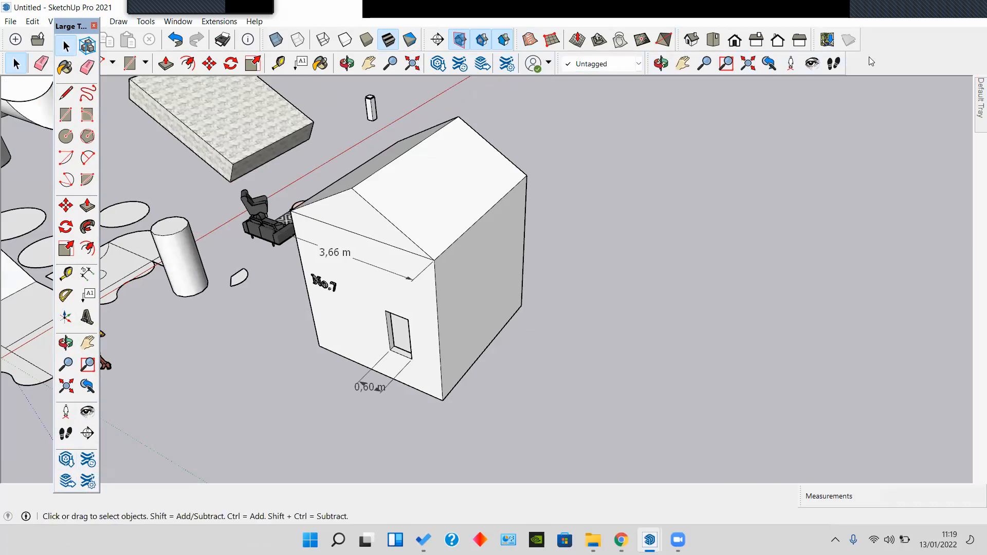
Step: Look through the list of available toolbars and open the Extension Warehouse
{"action": "right_click", "coordinate": [857, 49]}
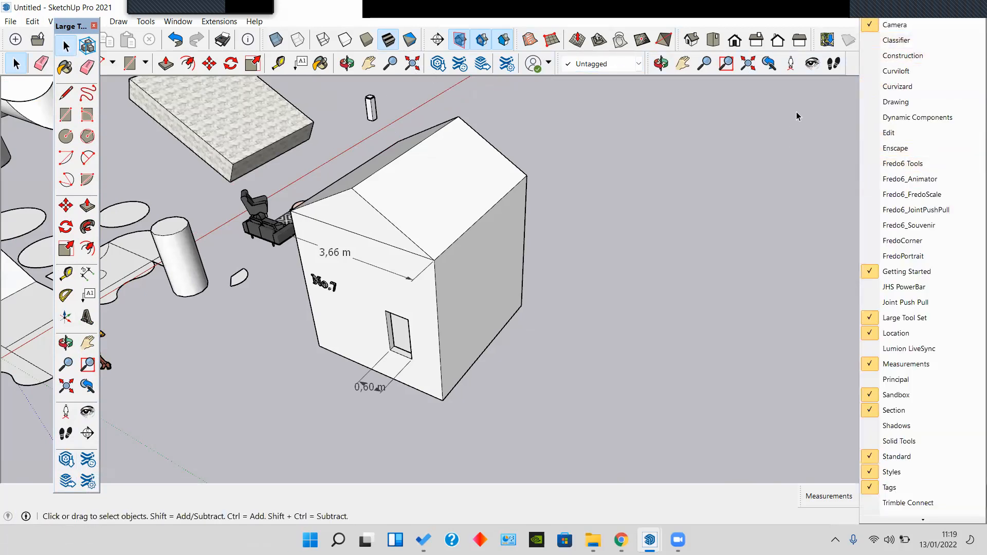
{"action": "left_click", "coordinate": [825, 107]}
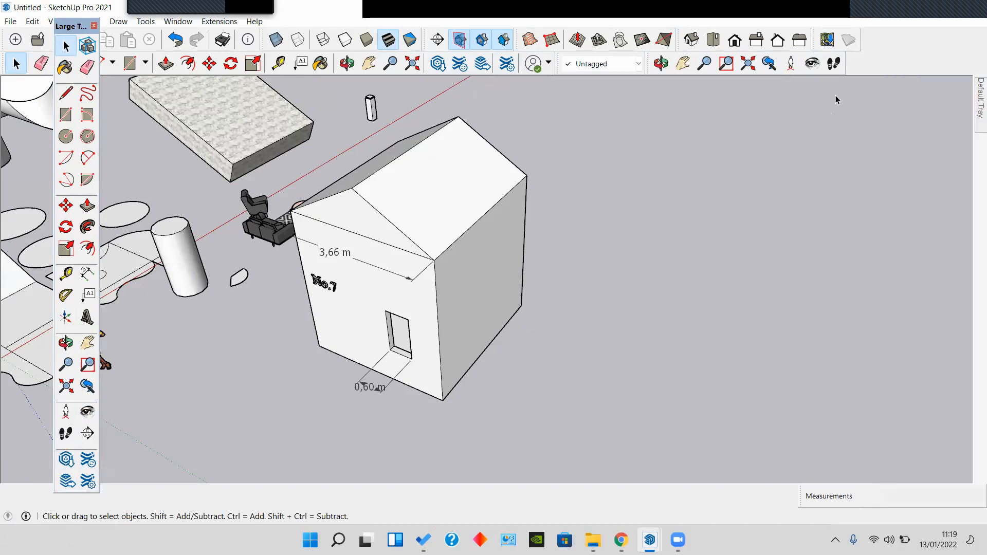
{"action": "left_click", "coordinate": [88, 459]}
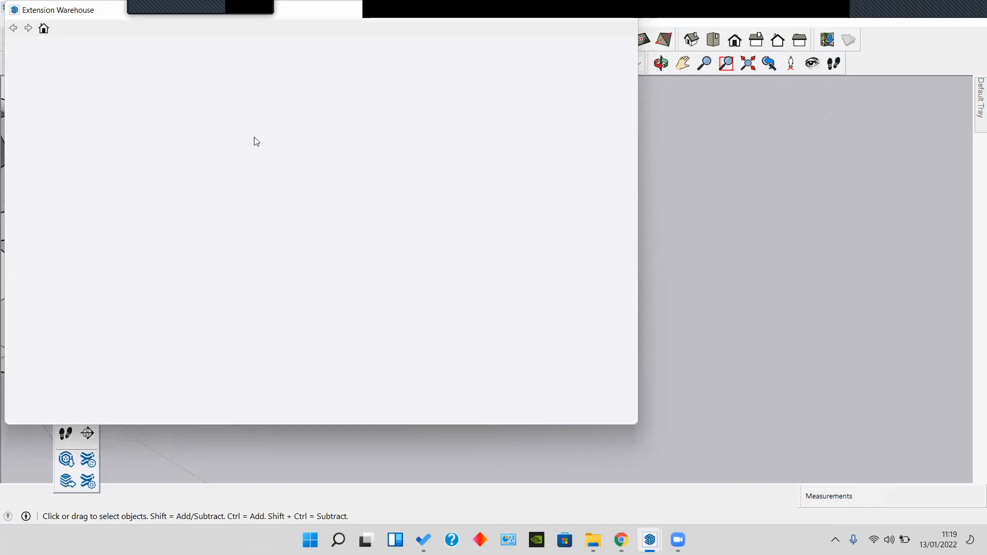
{"action": "right_click", "coordinate": [847, 30]}
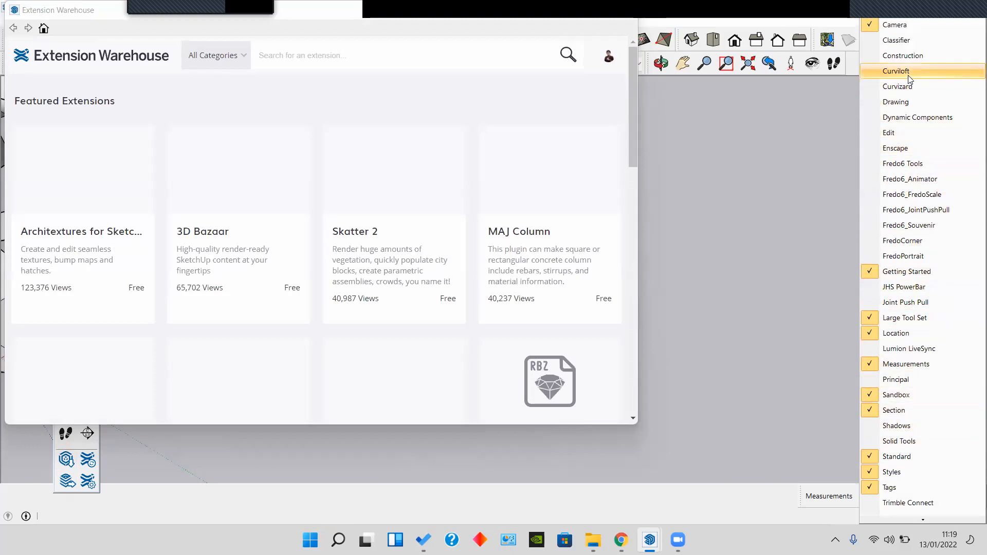
{"action": "left_click", "coordinate": [774, 258]}
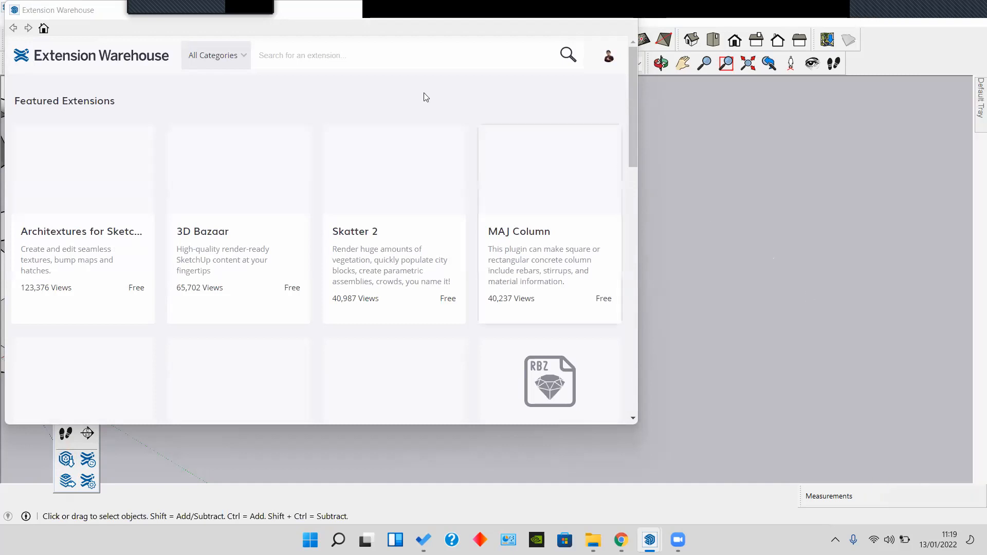
Step: Search the Extension Warehouse for Majrail
{"action": "left_click", "coordinate": [298, 55]}
{"action": "type", "text": "Ma"}
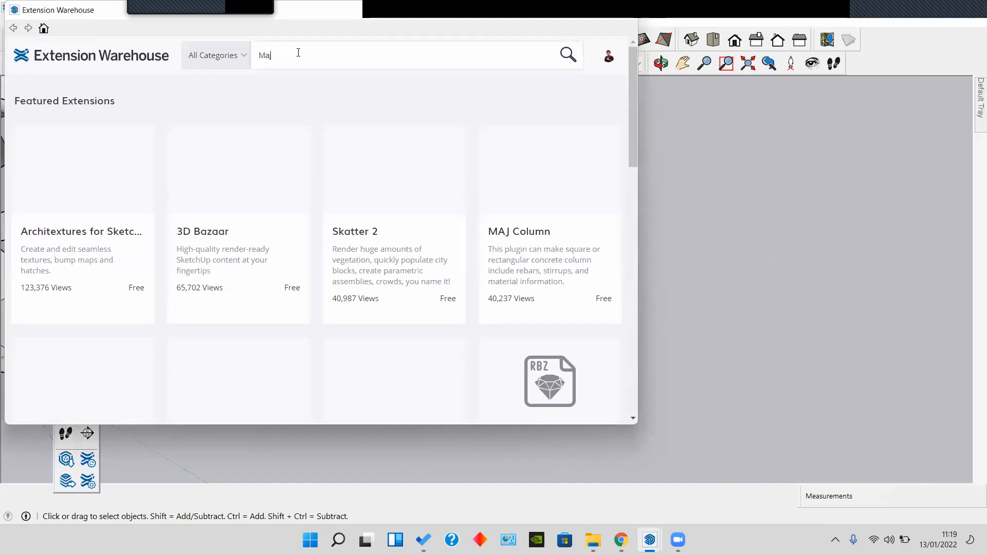
{"action": "type", "text": "jrail"}
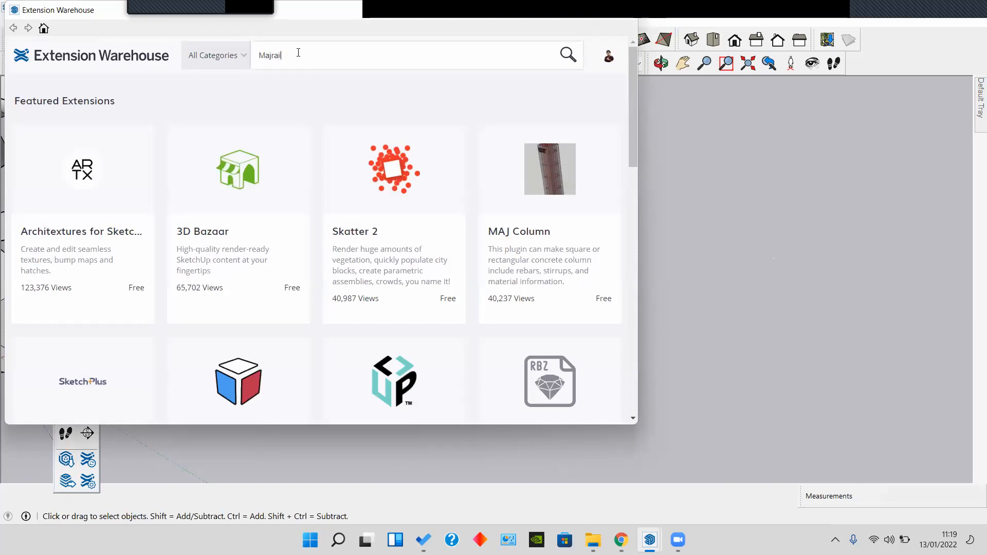
{"action": "key", "text": "Return"}
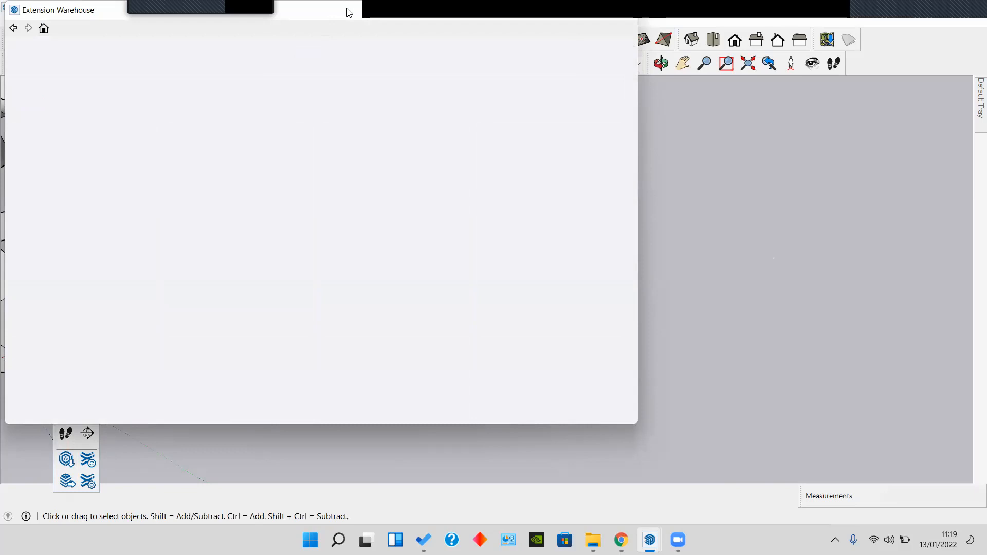
Step: Search the Extension Warehouse for Lumion using the suggestion "lumion livesync for sketchup"
{"action": "left_click_drag", "start_coordinate": [391, 6], "coordinate": [390, 43]}
{"action": "double_click", "coordinate": [342, 88]}
{"action": "type", "text": "Lumion"}
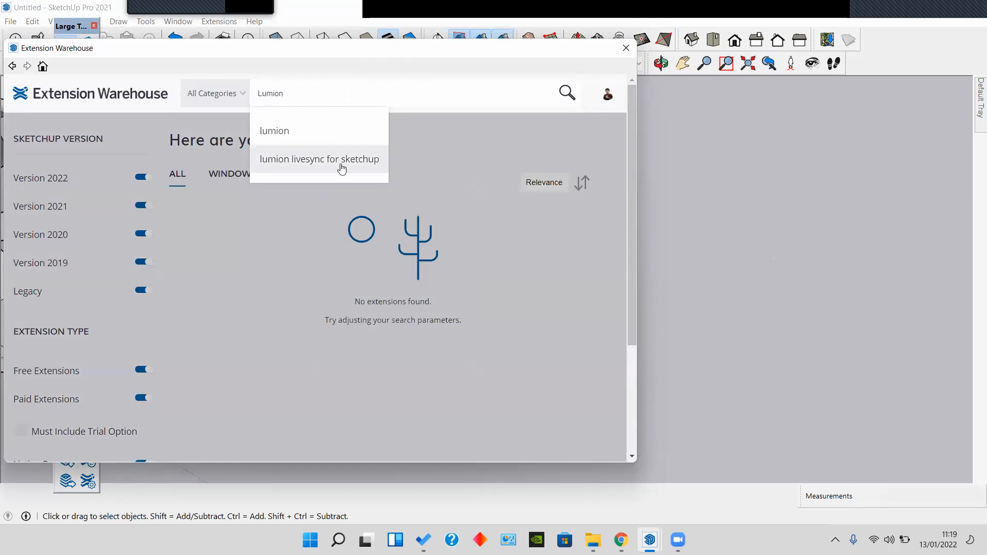
{"action": "left_click", "coordinate": [342, 159]}
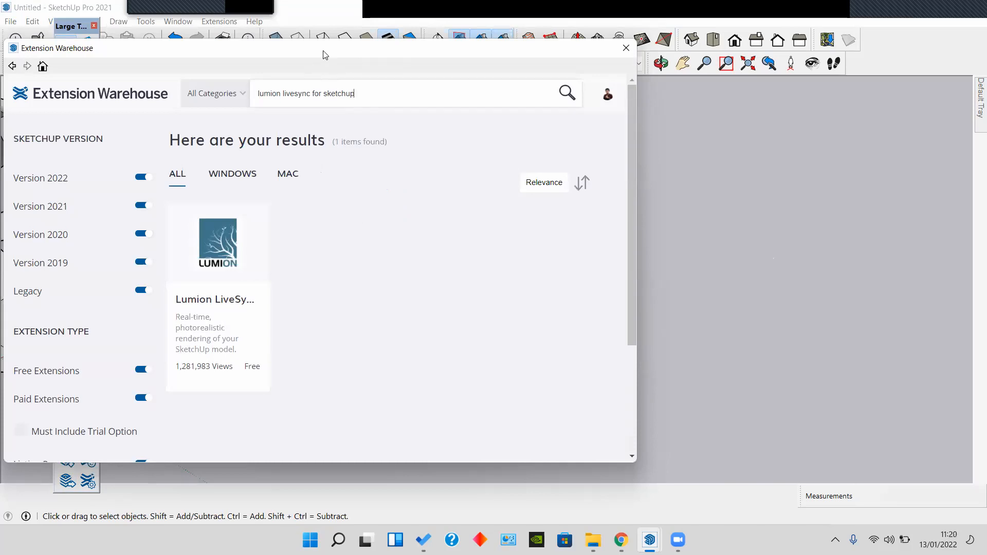
Step: Shift the Extension Warehouse window slightly and look through the list of available toolbars
{"action": "left_click_drag", "start_coordinate": [325, 55], "coordinate": [352, 70]}
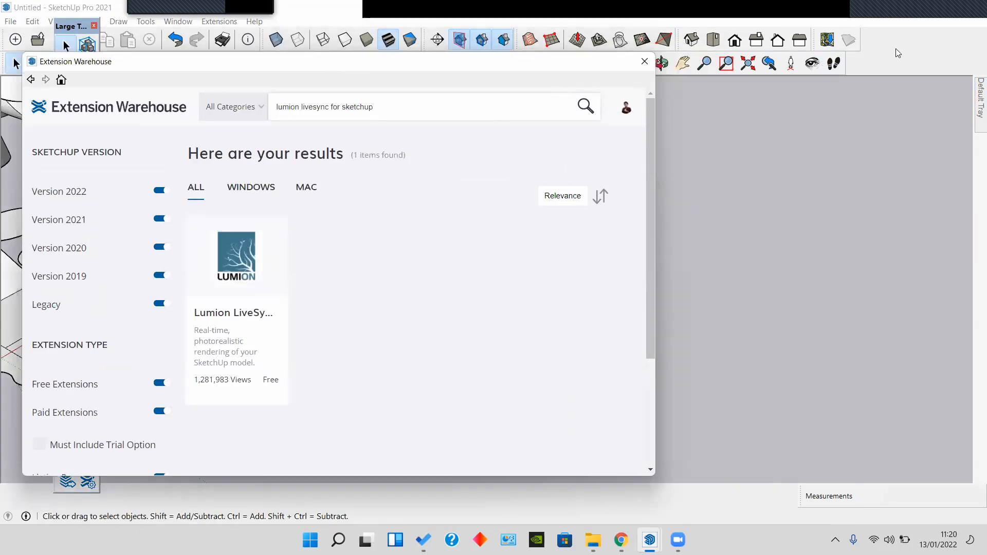
{"action": "right_click", "coordinate": [855, 61]}
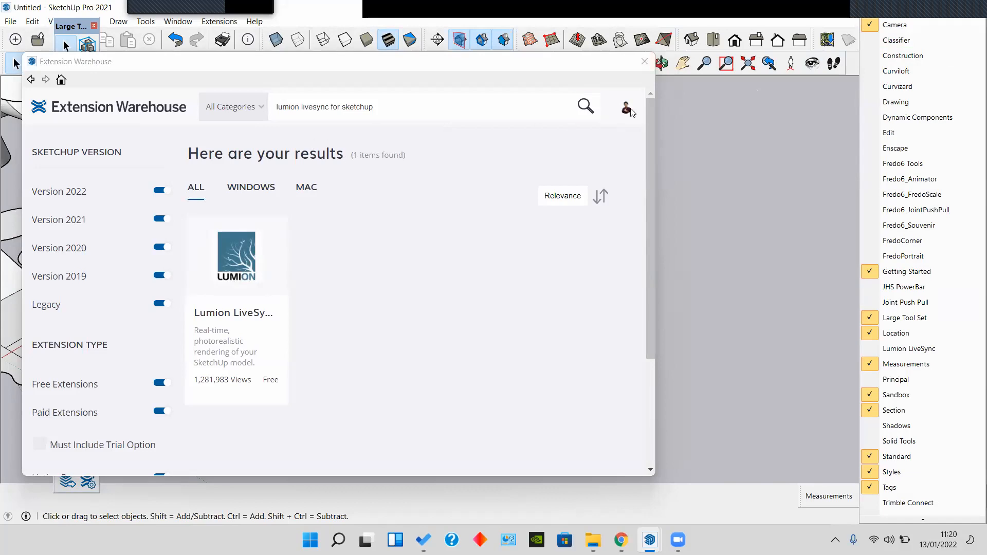
{"action": "left_click", "coordinate": [698, 101]}
Step: Close the Extension Warehouse and move the floating Large Tool Set toolbar closer to the edge of the model view
{"action": "left_click", "coordinate": [649, 68]}
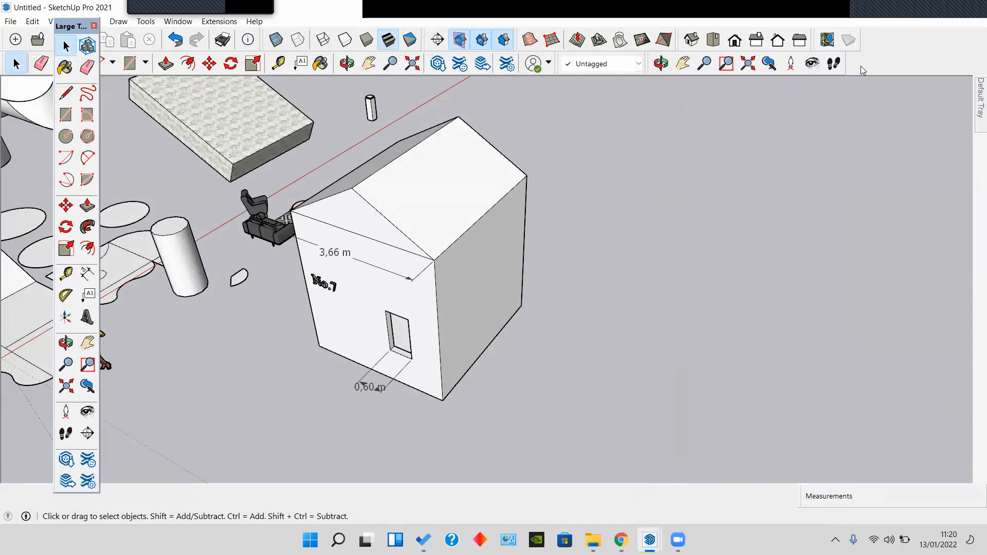
{"action": "left_click_drag", "start_coordinate": [75, 32], "coordinate": [40, 42]}
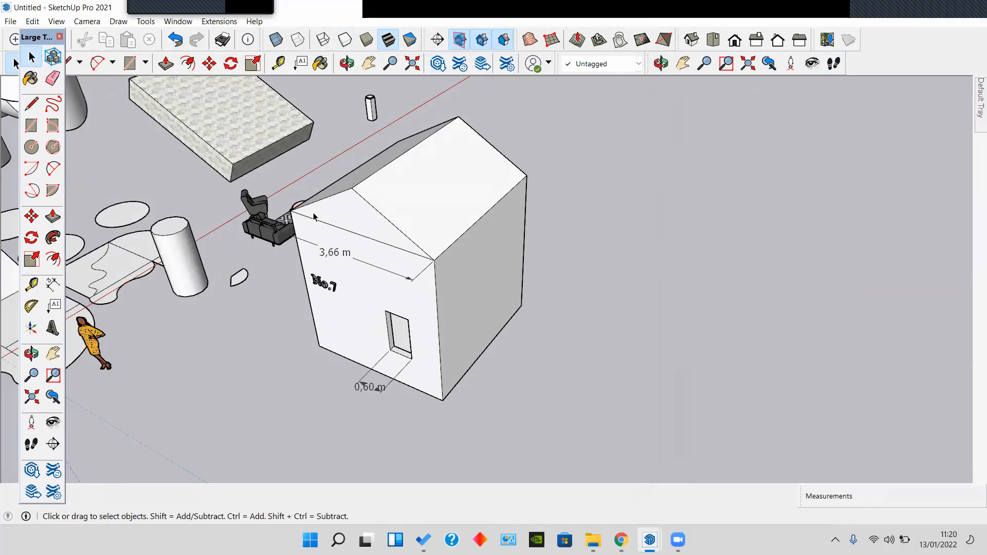
Step: Open the Extension Manager and view the file selection for installing an extension, without choosing a file
{"action": "left_click", "coordinate": [53, 493]}
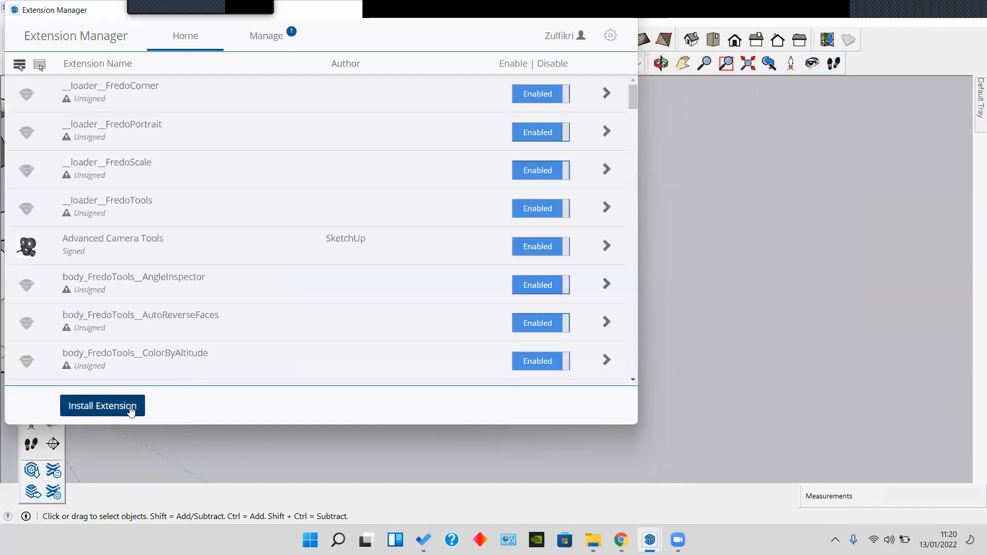
{"action": "left_click", "coordinate": [130, 410]}
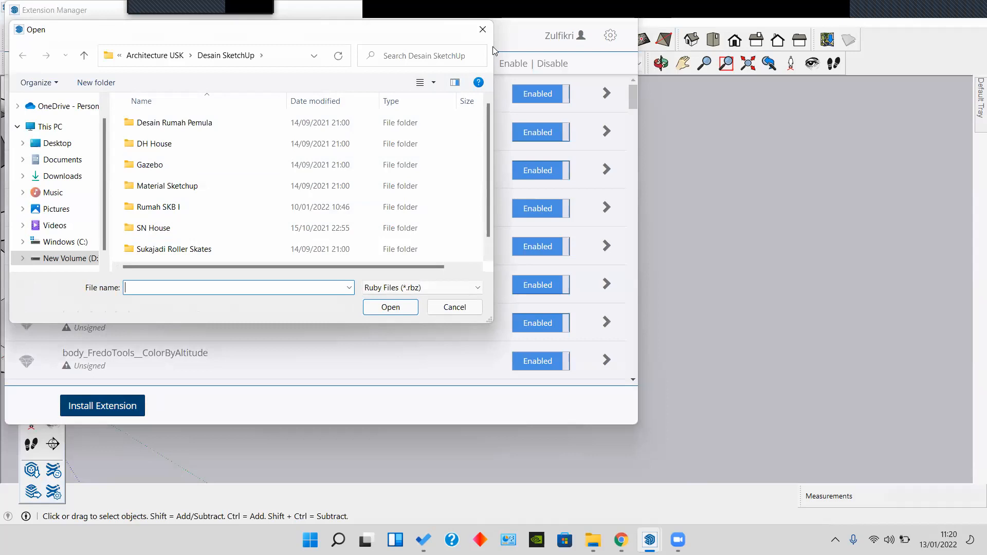
{"action": "left_click", "coordinate": [482, 30]}
Step: Look through the installed extensions and their update and uninstall options, and close the Extension Manager
{"action": "scroll", "coordinate": [482, 238], "scroll_direction": "down", "scroll_amount": 8}
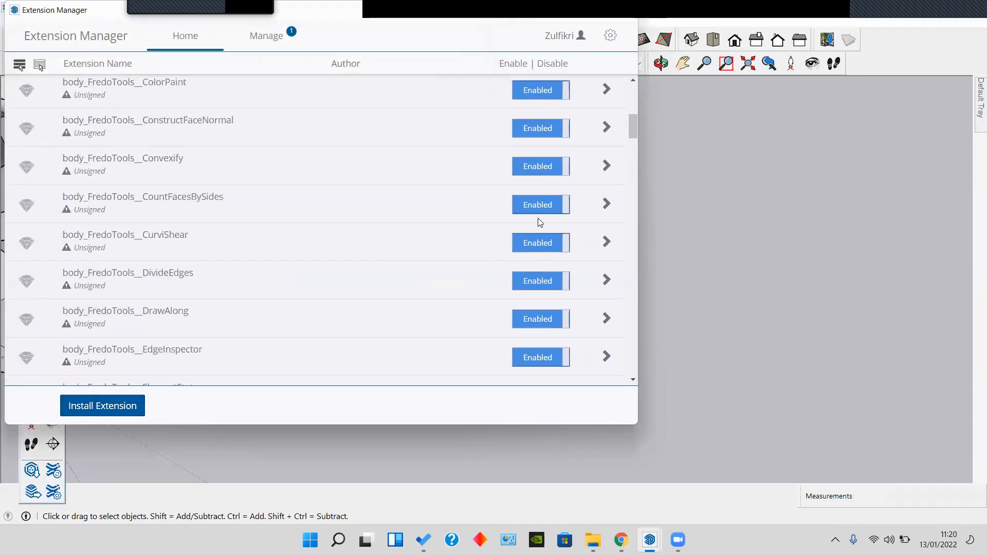
{"action": "scroll", "coordinate": [543, 228], "scroll_direction": "down", "scroll_amount": 5}
{"action": "left_click", "coordinate": [266, 35]}
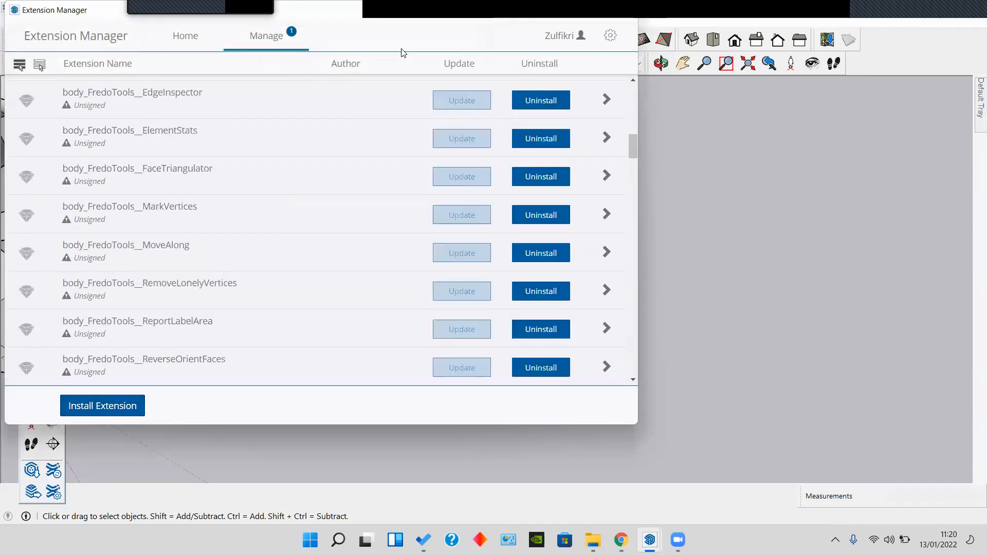
{"action": "left_click", "coordinate": [475, 2]}
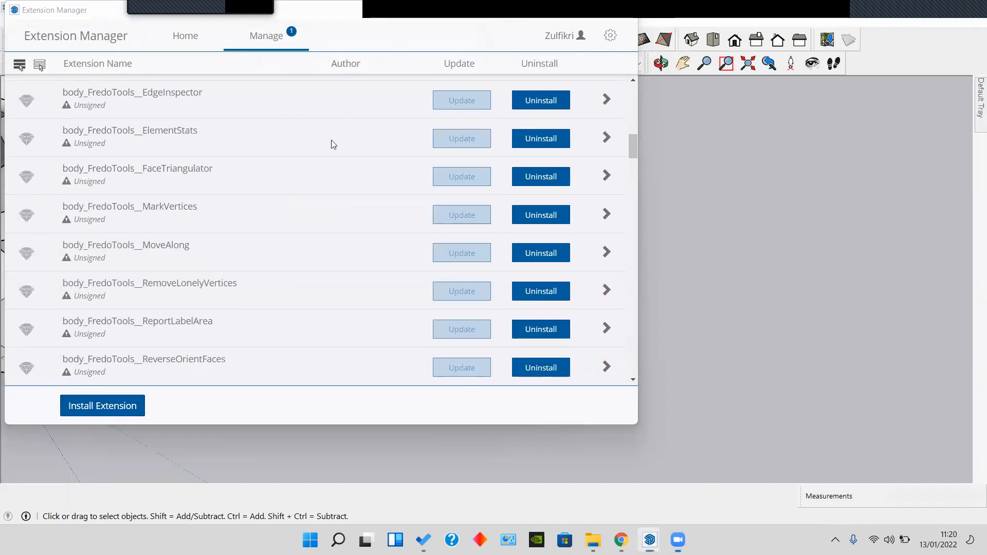
{"action": "left_click", "coordinate": [640, 131]}
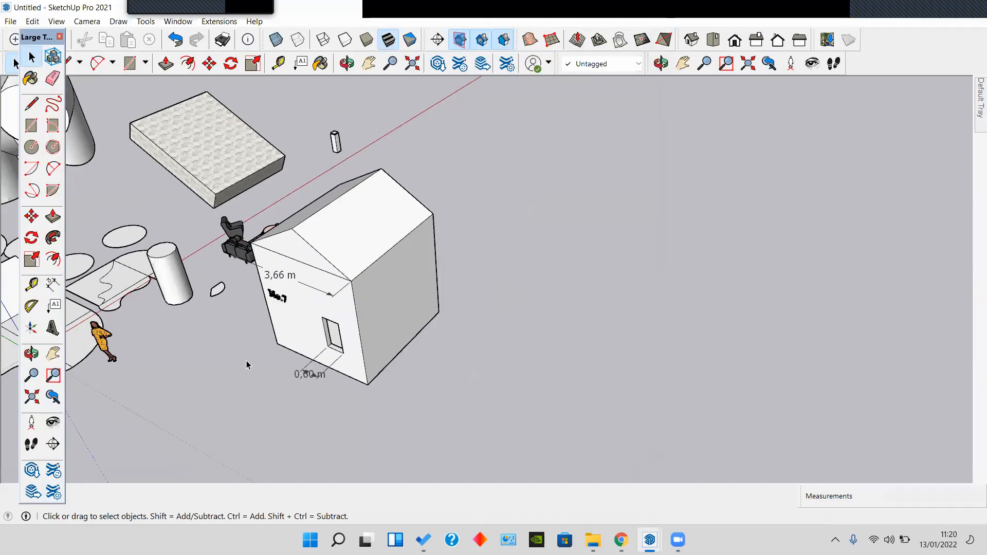
Step: Select the whole house with its sign and dimensions and place a copy beside it
{"action": "scroll", "coordinate": [366, 319], "scroll_direction": "up", "scroll_amount": 5}
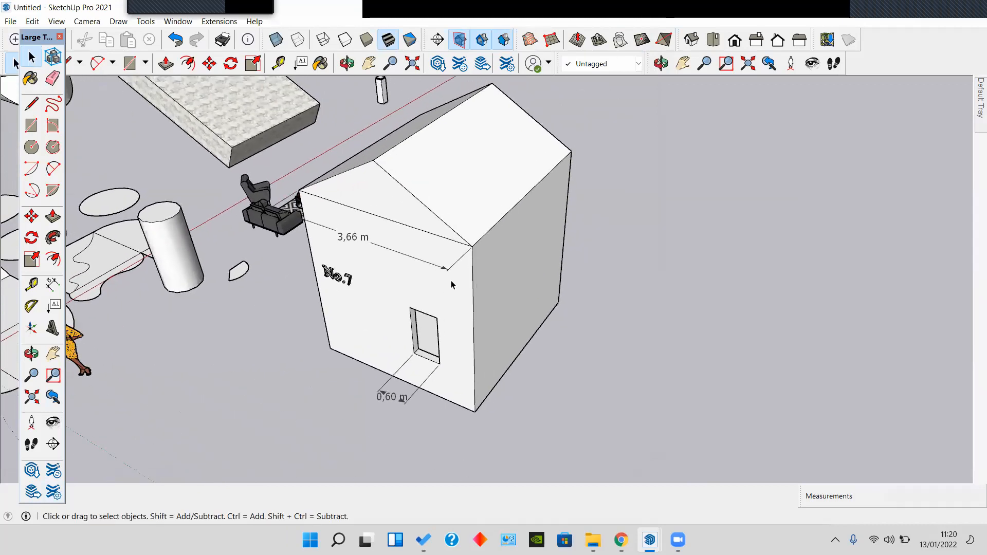
{"action": "scroll", "coordinate": [451, 284], "scroll_direction": "down", "scroll_amount": 3}
{"action": "middle_click_drag", "start_coordinate": [451, 284], "coordinate": [484, 294]}
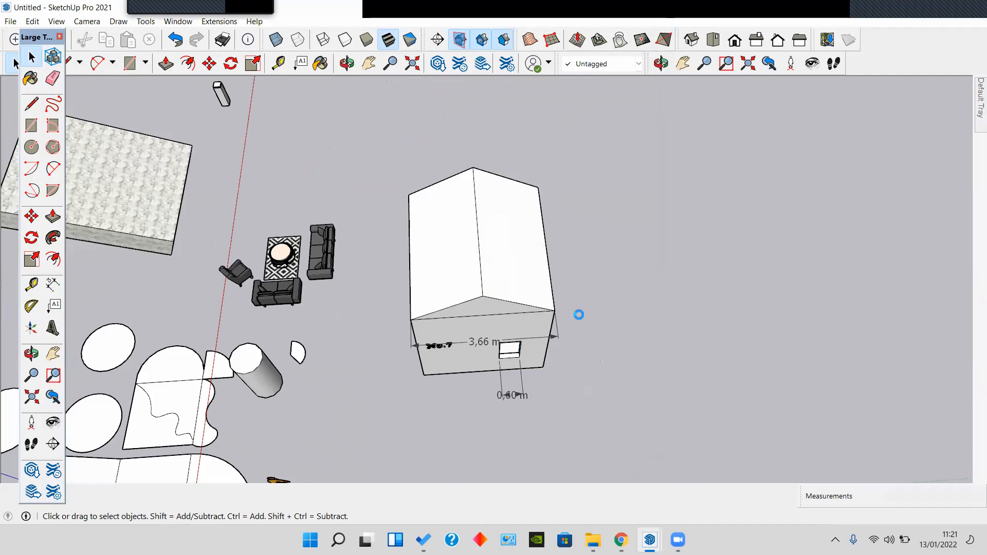
{"action": "middle_click_drag", "start_coordinate": [446, 285], "coordinate": [578, 413]}
{"action": "left_click_drag", "start_coordinate": [609, 423], "coordinate": [392, 131]}
{"action": "scroll", "coordinate": [417, 273], "scroll_direction": "up", "scroll_amount": 2}
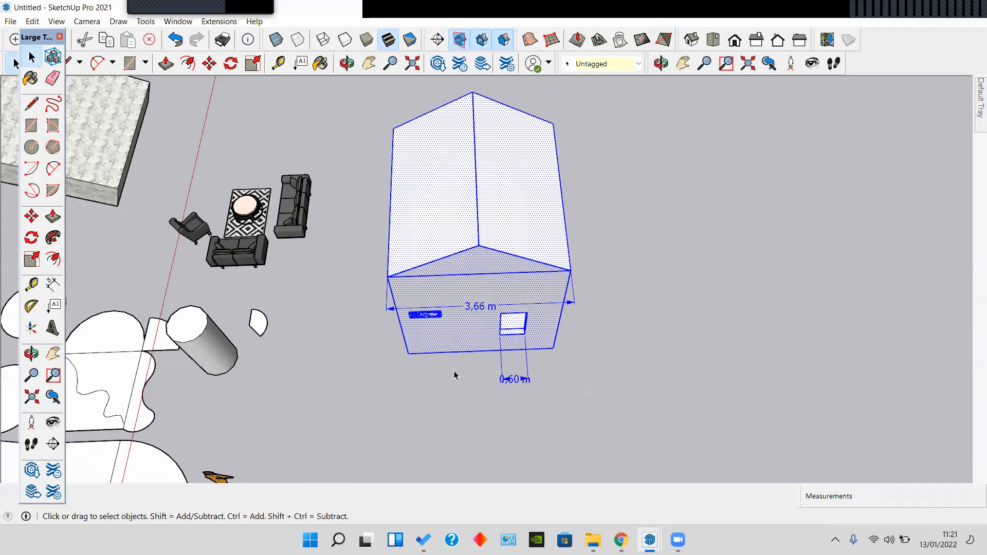
{"action": "key", "text": "m"}
{"action": "left_click", "coordinate": [450, 378]}
{"action": "key", "text": "ctrl"}
{"action": "middle_click_drag", "start_coordinate": [607, 363], "coordinate": [416, 335], "text": "shift"}
{"action": "left_click", "coordinate": [525, 341]}
{"action": "key", "text": "space"}
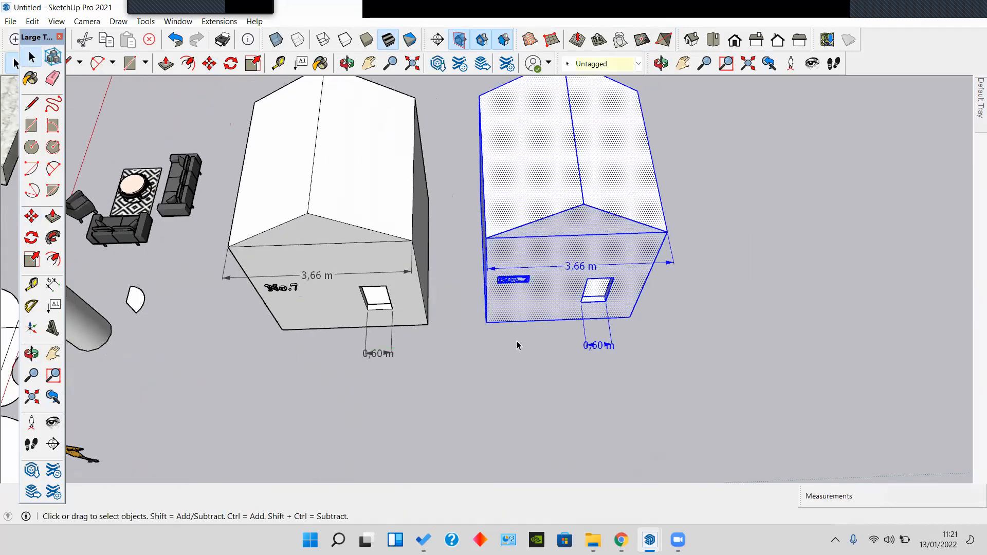
Step: Reselect the copied house, look through its available editing commands, and undo the copy
{"action": "left_click", "coordinate": [518, 340]}
{"action": "left_click_drag", "start_coordinate": [461, 160], "coordinate": [449, 136]}
{"action": "scroll", "coordinate": [559, 257], "scroll_direction": "down", "scroll_amount": 3}
{"action": "middle_click_drag", "start_coordinate": [614, 292], "coordinate": [620, 327], "text": "shift"}
{"action": "left_click_drag", "start_coordinate": [679, 411], "coordinate": [472, 108]}
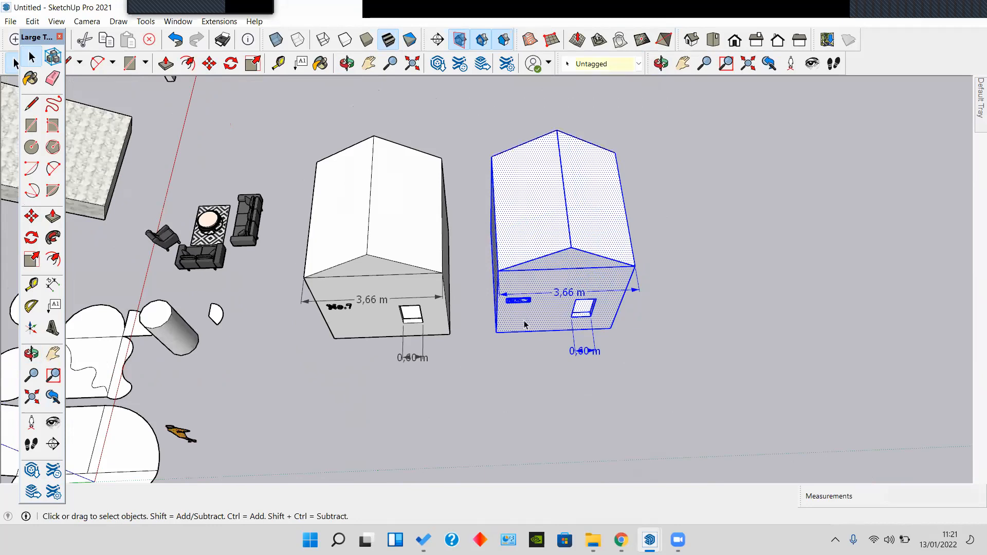
{"action": "scroll", "coordinate": [525, 327], "scroll_direction": "up", "scroll_amount": 2}
{"action": "right_click", "coordinate": [509, 300]}
{"action": "mouse_move", "coordinate": [578, 387]}
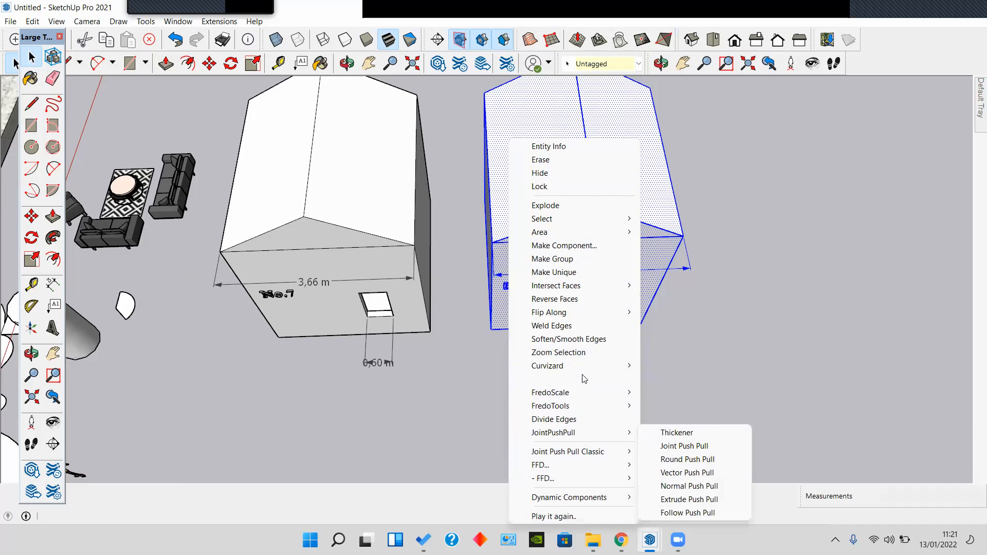
{"action": "left_click", "coordinate": [484, 354]}
{"action": "key", "text": "ctrl+z"}
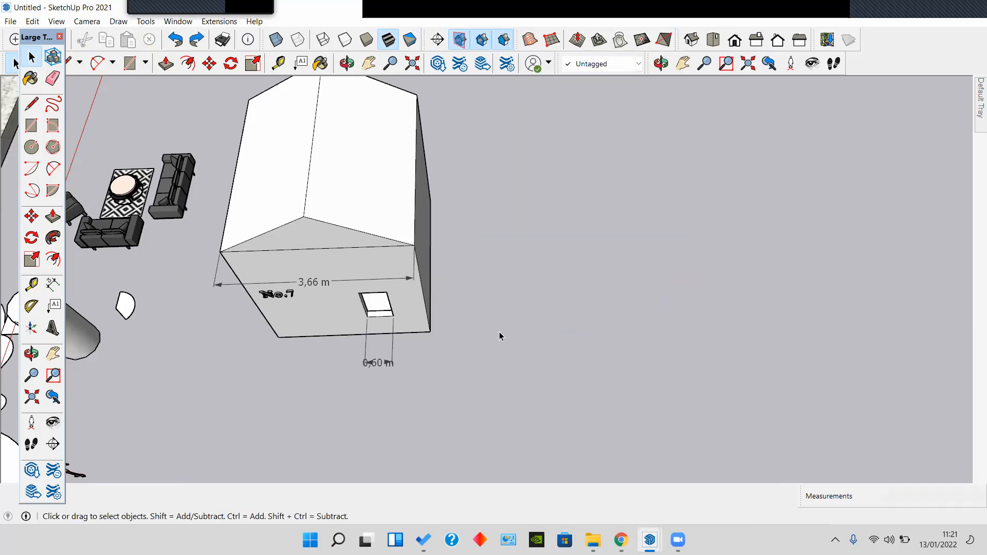
Step: Copy the whole house with its sign and dimensions about 5 m along the green axis
{"action": "scroll", "coordinate": [572, 416], "scroll_direction": "down", "scroll_amount": 3}
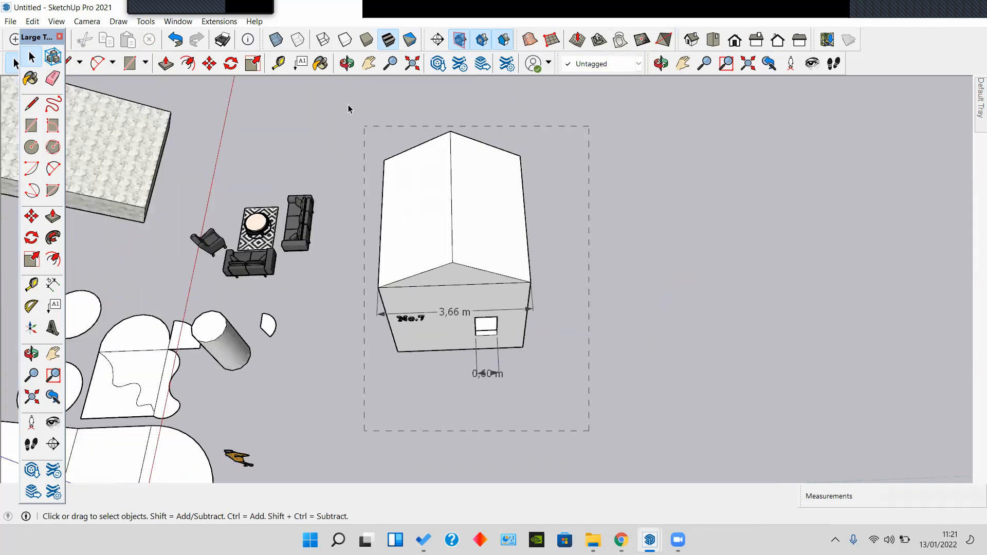
{"action": "left_click", "coordinate": [442, 329]}
{"action": "key", "text": "m"}
{"action": "key", "text": "ctrl"}
{"action": "left_click", "coordinate": [440, 334]}
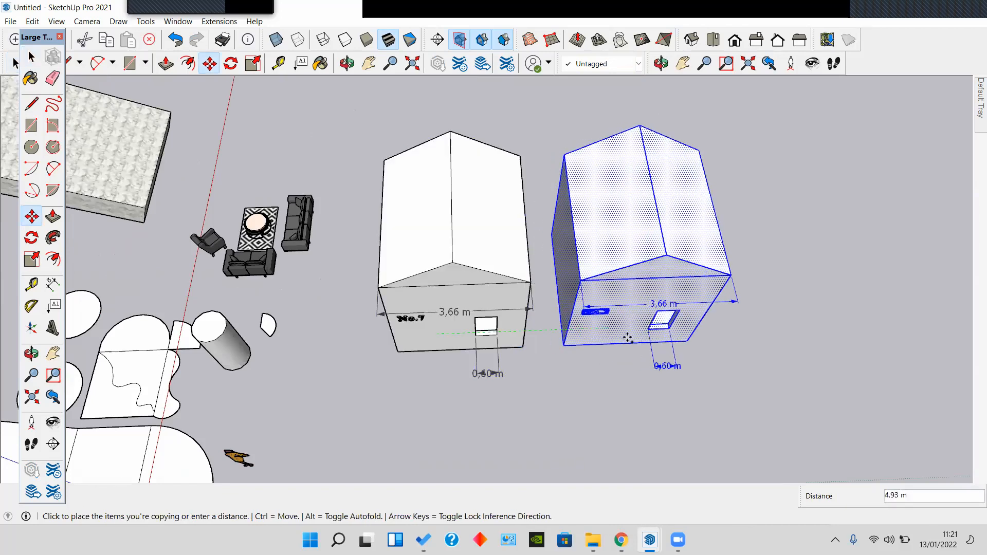
{"action": "left_click", "coordinate": [645, 332]}
{"action": "key", "text": "space"}
Step: Try flipping the copied house along the red direction, and undo the flip
{"action": "scroll", "coordinate": [617, 329], "scroll_direction": "up", "scroll_amount": 2}
{"action": "right_click", "coordinate": [541, 315]}
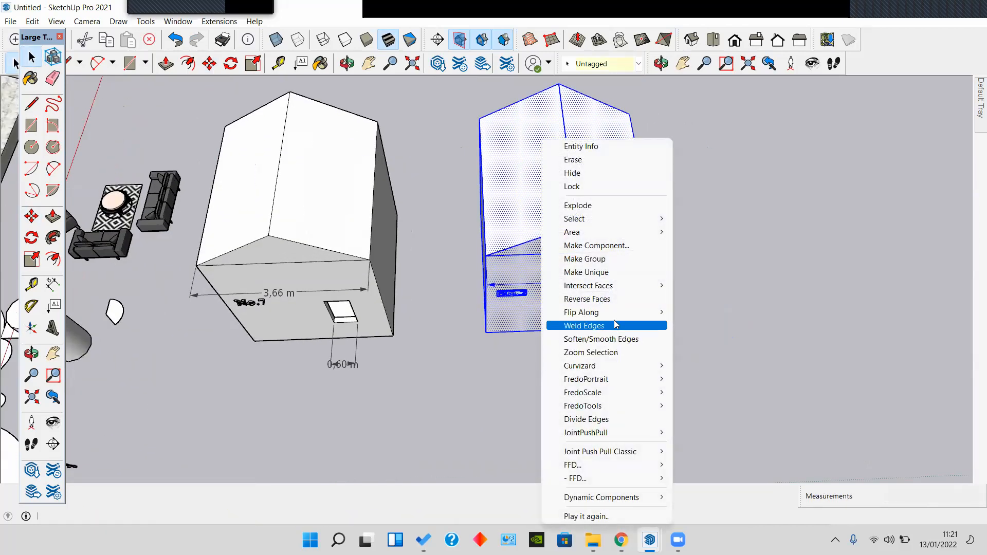
{"action": "mouse_move", "coordinate": [618, 314]}
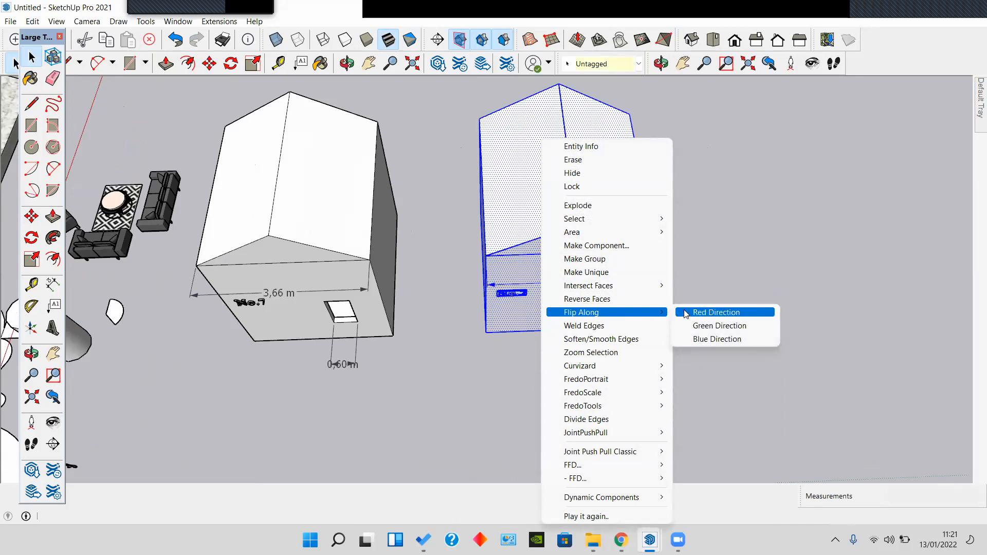
{"action": "left_click", "coordinate": [686, 313]}
{"action": "key", "text": "ctrl+z"}
{"action": "right_click", "coordinate": [588, 267]}
{"action": "left_click", "coordinate": [529, 341]}
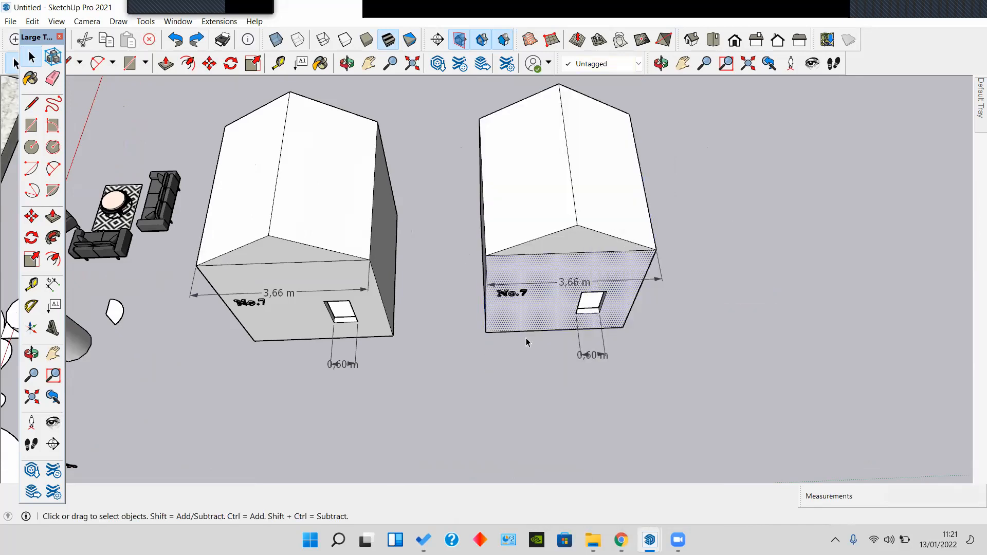
Step: Select the whole copied house and flip it along the green direction
{"action": "scroll", "coordinate": [566, 370], "scroll_direction": "down", "scroll_amount": 1}
{"action": "right_click", "coordinate": [549, 209]}
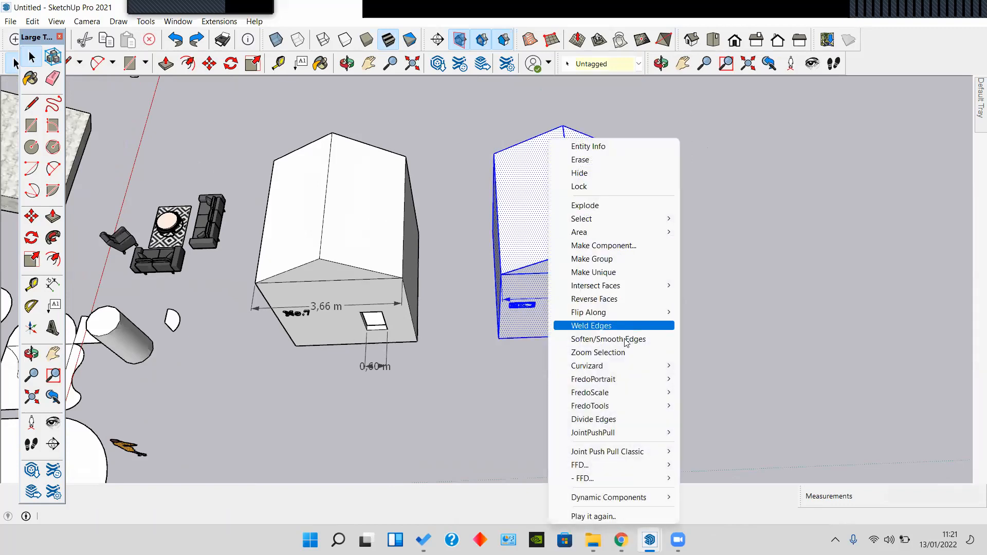
{"action": "mouse_move", "coordinate": [653, 317]}
{"action": "left_click", "coordinate": [727, 325]}
Step: Compare the front of the original house with the mirrored copy, including sign and window, from several angles
{"action": "middle_click_drag", "start_coordinate": [645, 353], "coordinate": [610, 173]}
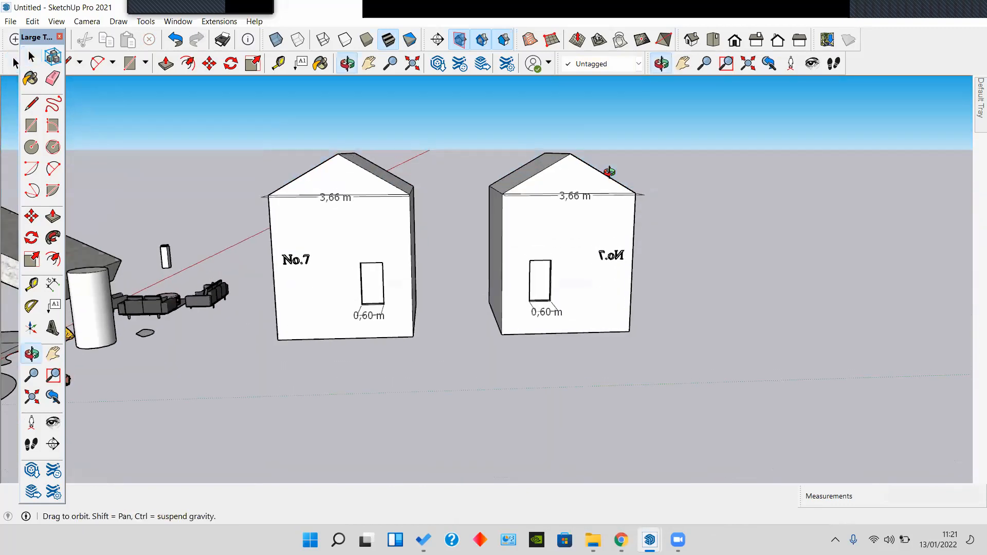
{"action": "scroll", "coordinate": [487, 266], "scroll_direction": "up", "scroll_amount": 4}
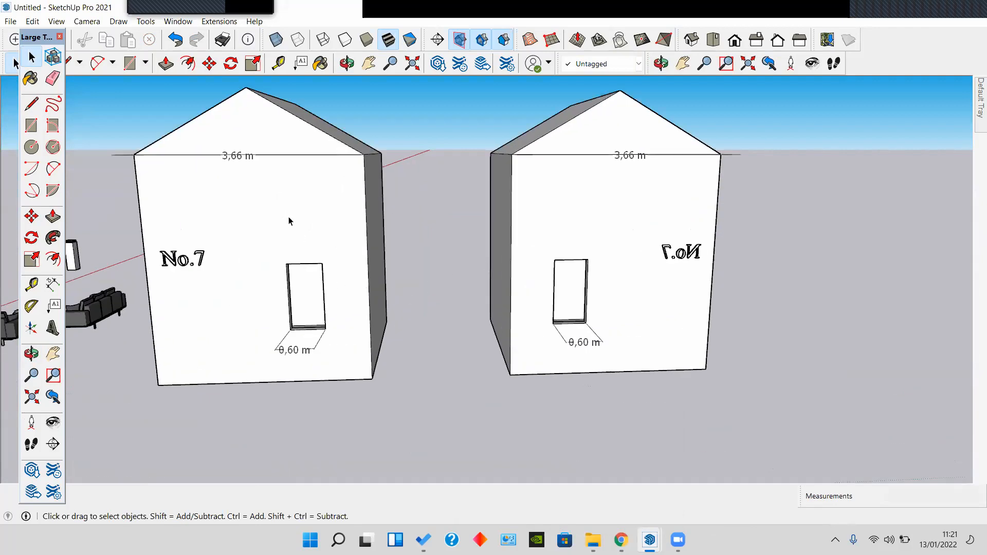
{"action": "middle_click_drag", "start_coordinate": [357, 317], "coordinate": [497, 353]}
{"action": "scroll", "coordinate": [522, 350], "scroll_direction": "up", "scroll_amount": 3}
{"action": "scroll", "coordinate": [523, 350], "scroll_direction": "down", "scroll_amount": 3}
{"action": "middle_click_drag", "start_coordinate": [572, 365], "coordinate": [555, 378]}
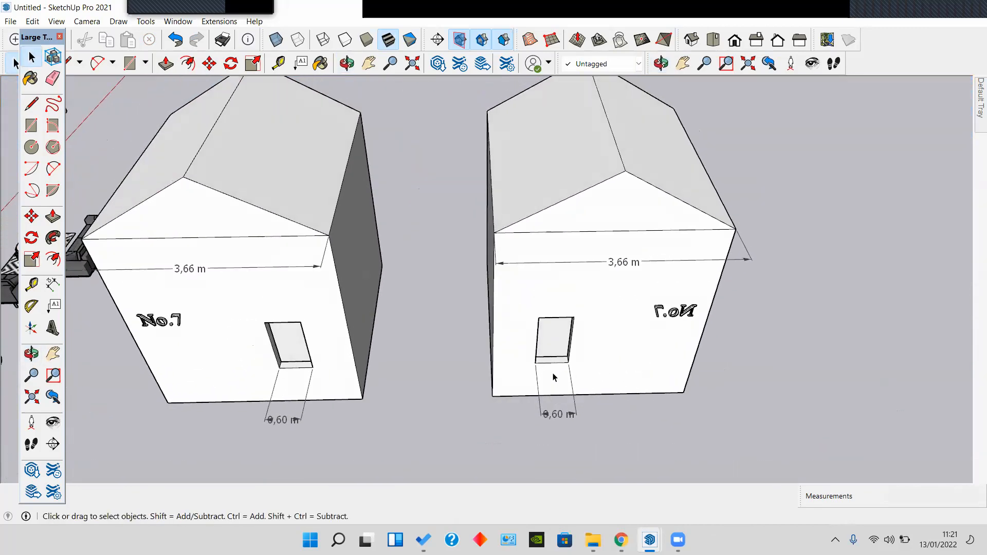
{"action": "scroll", "coordinate": [554, 378], "scroll_direction": "down", "scroll_amount": 5}
{"action": "scroll", "coordinate": [550, 360], "scroll_direction": "up", "scroll_amount": 3}
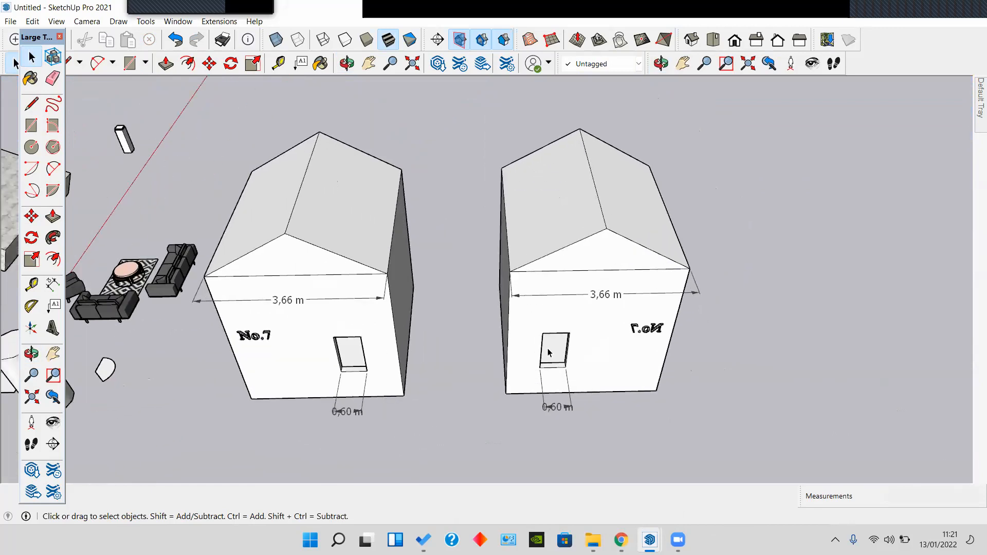
Step: Undo the flip and remove the copied house, leaving only the original
{"action": "key", "text": "ctrl+z"}
{"action": "left_click", "coordinate": [537, 366]}
{"action": "key", "text": "Delete"}
{"action": "middle_click_drag", "start_coordinate": [441, 371], "coordinate": [543, 376], "text": "shift"}
{"action": "scroll", "coordinate": [518, 304], "scroll_direction": "down", "scroll_amount": 1}
{"action": "scroll", "coordinate": [518, 304], "scroll_direction": "down", "scroll_amount": 1}
{"action": "left_click_drag", "start_coordinate": [349, 120], "coordinate": [346, 121]}
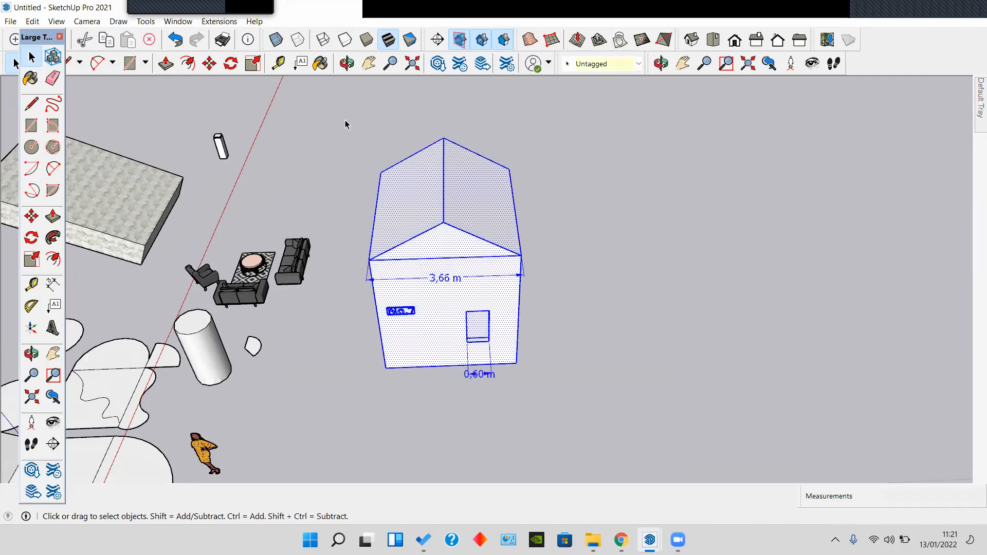
{"action": "left_click", "coordinate": [426, 376]}
{"action": "scroll", "coordinate": [425, 377], "scroll_direction": "down", "scroll_amount": 3}
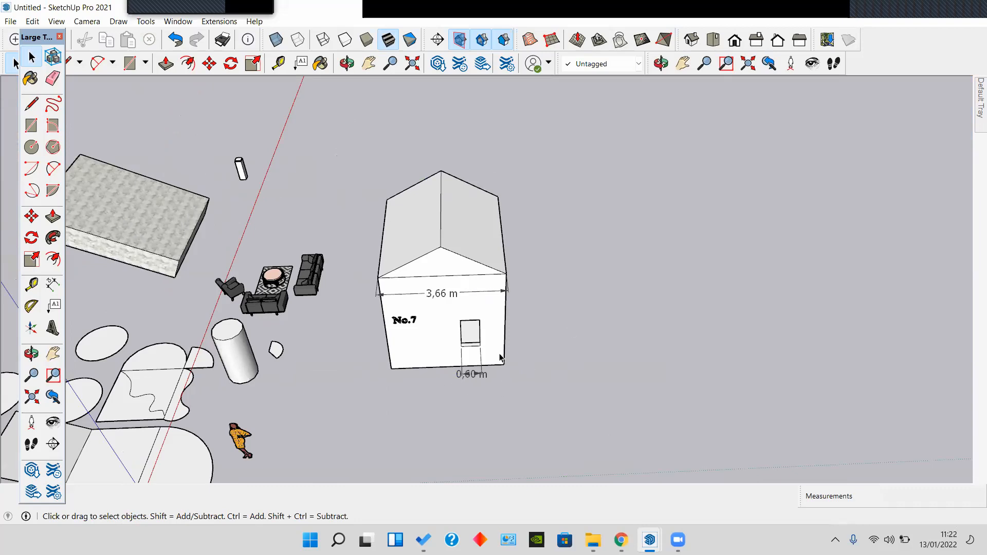
Step: Try flipping the whole house along the green direction, and undo the flip
{"action": "scroll", "coordinate": [502, 360], "scroll_direction": "up", "scroll_amount": 2}
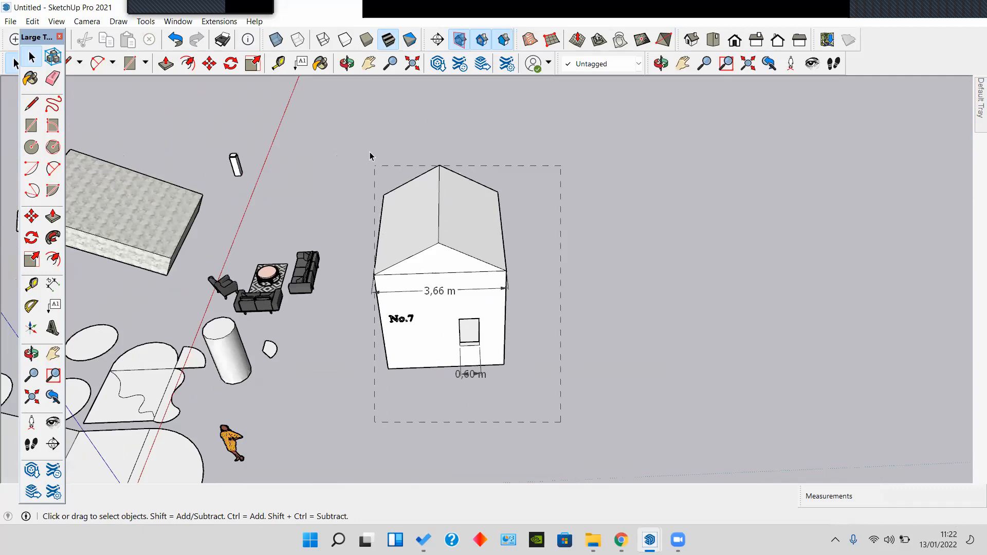
{"action": "left_click_drag", "start_coordinate": [351, 123], "coordinate": [351, 123]}
{"action": "right_click", "coordinate": [445, 257]}
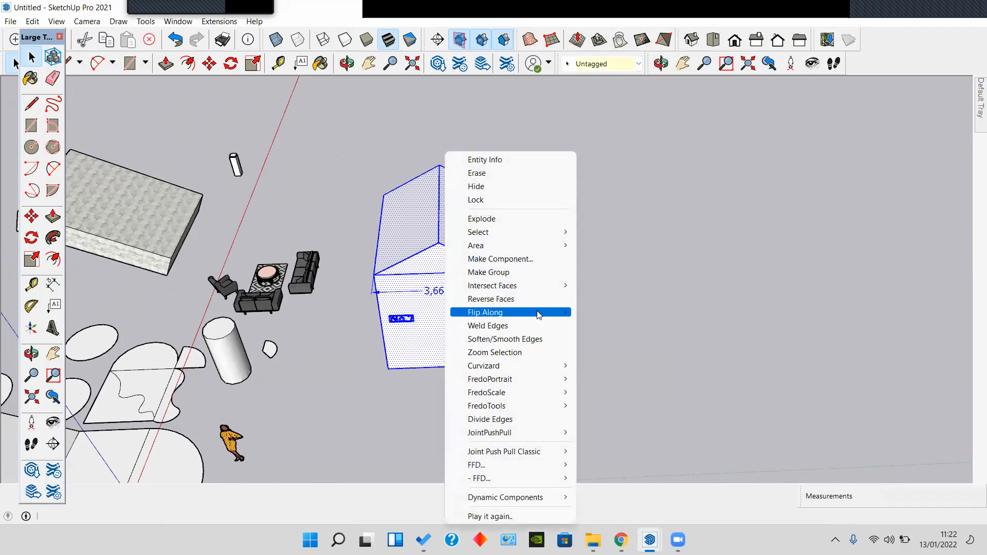
{"action": "mouse_move", "coordinate": [538, 315]}
{"action": "left_click", "coordinate": [620, 325]}
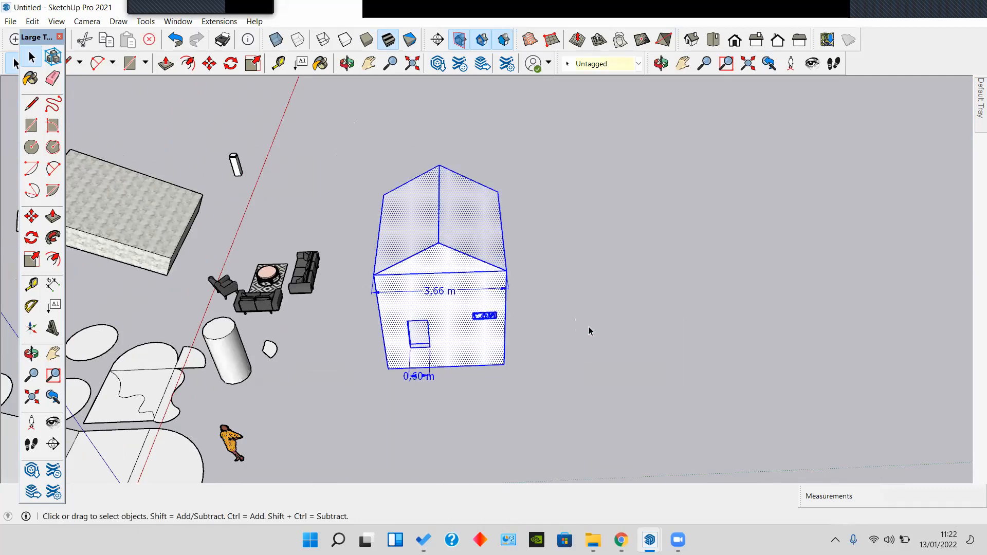
{"action": "key", "text": "ctrl+z"}
Step: Examine the small two-post railing up close and select its end post
{"action": "scroll", "coordinate": [452, 347], "scroll_direction": "up", "scroll_amount": 3}
{"action": "scroll", "coordinate": [478, 332], "scroll_direction": "down", "scroll_amount": 3}
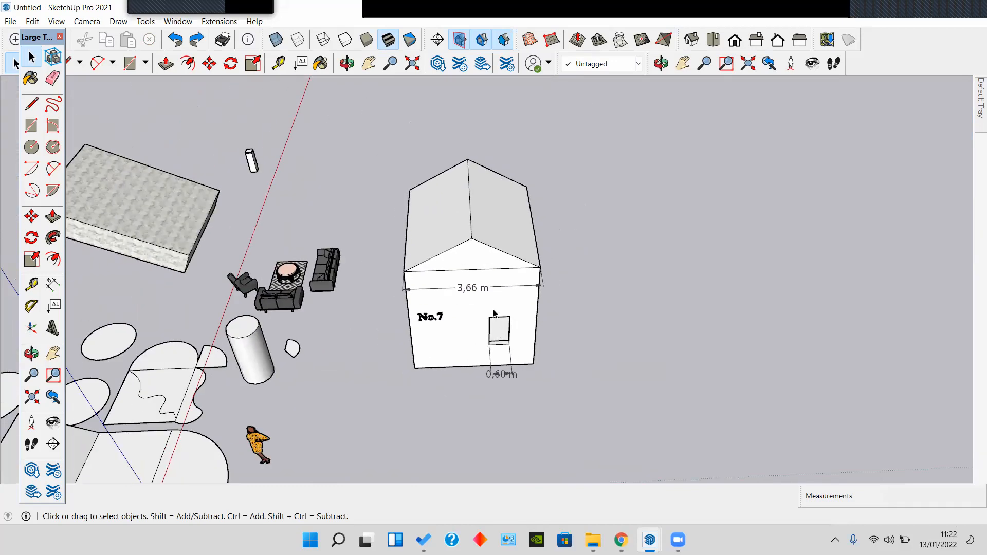
{"action": "middle_click_drag", "start_coordinate": [490, 358], "coordinate": [702, 325]}
{"action": "scroll", "coordinate": [432, 193], "scroll_direction": "up", "scroll_amount": 3}
{"action": "middle_click_drag", "start_coordinate": [432, 193], "coordinate": [766, 296], "text": "shift"}
{"action": "scroll", "coordinate": [465, 315], "scroll_direction": "up", "scroll_amount": 3}
{"action": "middle_click_drag", "start_coordinate": [465, 315], "coordinate": [442, 239], "text": "shift"}
{"action": "middle_click_drag", "start_coordinate": [442, 239], "coordinate": [425, 222]}
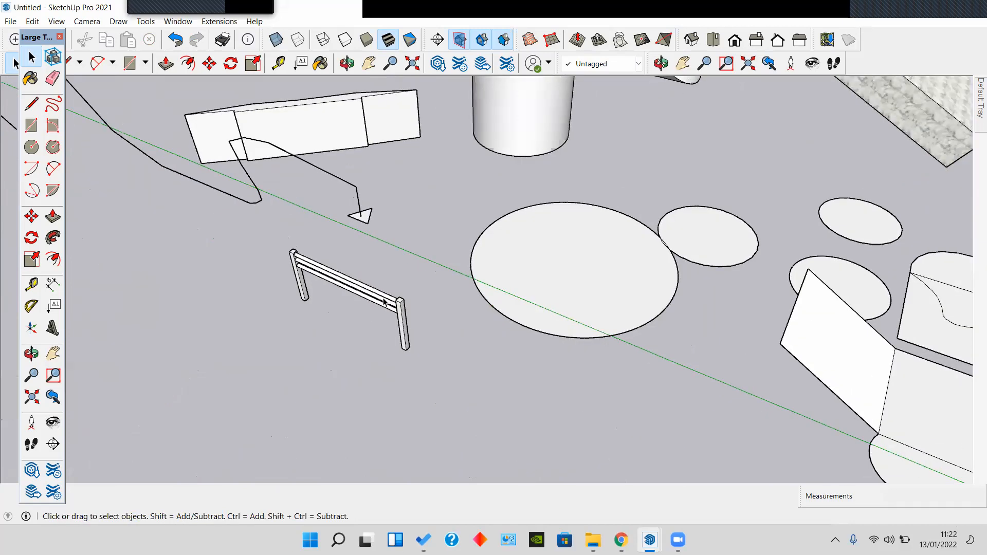
{"action": "scroll", "coordinate": [393, 290], "scroll_direction": "up", "scroll_amount": 3}
{"action": "scroll", "coordinate": [579, 327], "scroll_direction": "down", "scroll_amount": 2}
{"action": "left_click", "coordinate": [469, 317]}
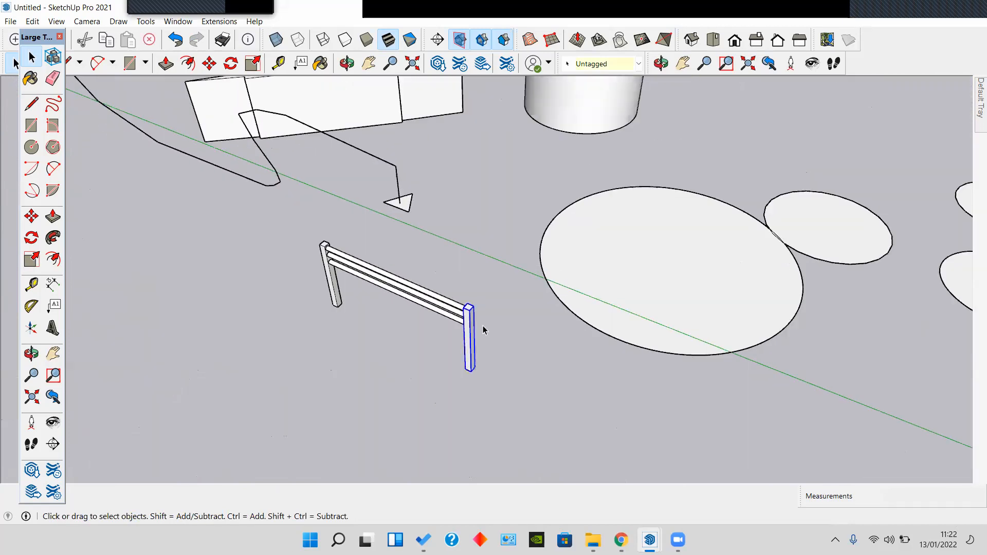
{"action": "scroll", "coordinate": [478, 327], "scroll_direction": "up", "scroll_amount": 1}
{"action": "left_click_drag", "start_coordinate": [205, 204], "coordinate": [206, 205]}
Step: Draw a rectangle on the ground across the red axis from the small square pillar
{"action": "scroll", "coordinate": [326, 241], "scroll_direction": "down", "scroll_amount": 2}
{"action": "middle_click_drag", "start_coordinate": [728, 282], "coordinate": [321, 417], "text": "shift"}
{"action": "middle_click_drag", "start_coordinate": [520, 298], "coordinate": [7, 393], "text": "shift"}
{"action": "scroll", "coordinate": [524, 161], "scroll_direction": "up", "scroll_amount": 3}
{"action": "middle_click_drag", "start_coordinate": [465, 282], "coordinate": [427, 349], "text": "shift"}
{"action": "left_click", "coordinate": [31, 126]}
{"action": "left_click", "coordinate": [491, 419]}
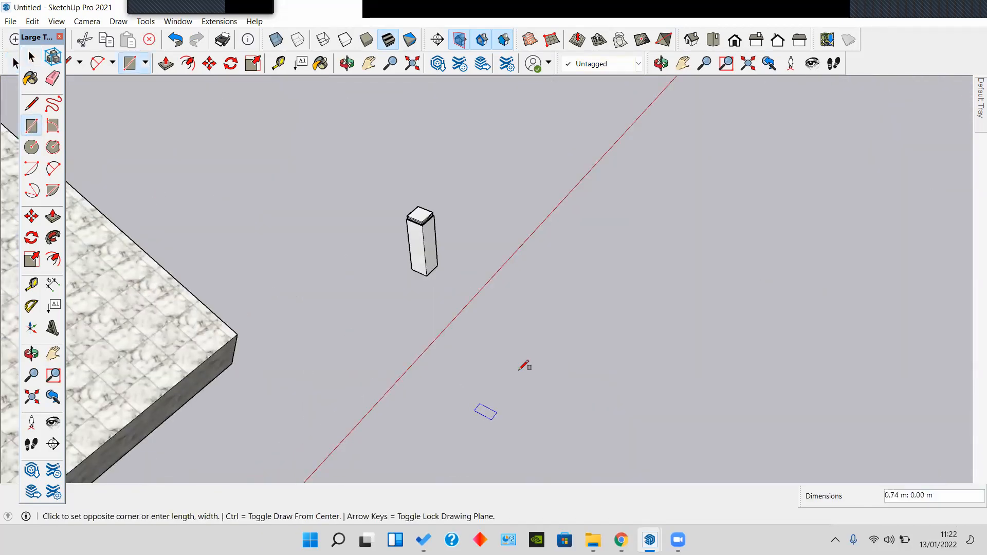
{"action": "left_click", "coordinate": [489, 347]}
Step: Push/Pull the new rectangle upward about 0.58 m into a box
{"action": "middle_click_drag", "start_coordinate": [488, 348], "coordinate": [467, 318]}
{"action": "scroll", "coordinate": [469, 322], "scroll_direction": "up", "scroll_amount": 3}
{"action": "key", "text": "space"}
{"action": "left_click", "coordinate": [494, 349]}
{"action": "key", "text": "p"}
{"action": "left_click", "coordinate": [495, 348]}
{"action": "left_click", "coordinate": [485, 292]}
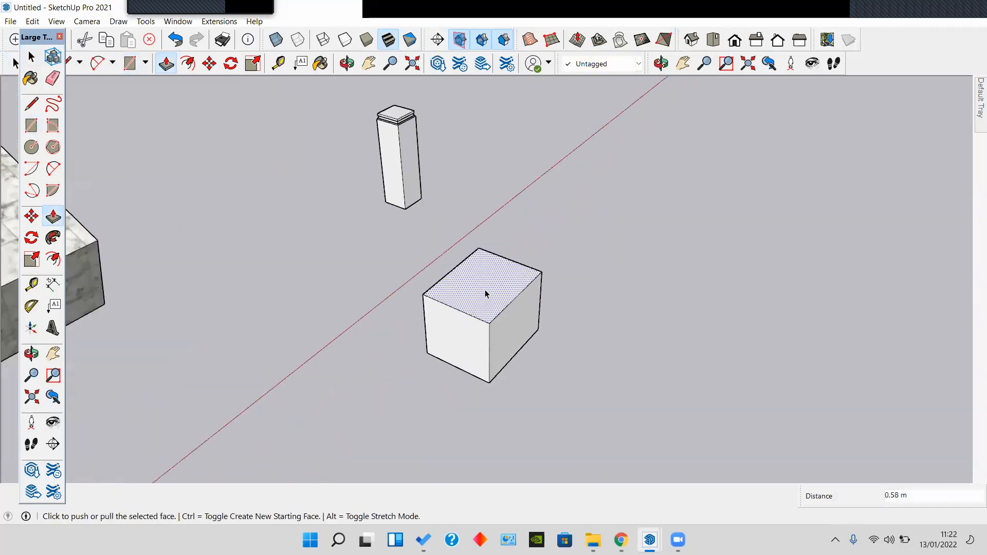
Step: Select the whole new box and make it a group
{"action": "key", "text": "space"}
{"action": "scroll", "coordinate": [505, 327], "scroll_direction": "down", "scroll_amount": 2}
{"action": "left_click_drag", "start_coordinate": [401, 250], "coordinate": [400, 262]}
{"action": "right_click", "coordinate": [525, 309]}
{"action": "left_click", "coordinate": [557, 305]}
{"action": "middle_click_drag", "start_coordinate": [557, 306], "coordinate": [443, 372]}
{"action": "middle_click_drag", "start_coordinate": [451, 325], "coordinate": [468, 334]}
{"action": "left_click", "coordinate": [492, 392]}
{"action": "middle_click_drag", "start_coordinate": [421, 392], "coordinate": [448, 327]}
{"action": "left_click", "coordinate": [462, 292]}
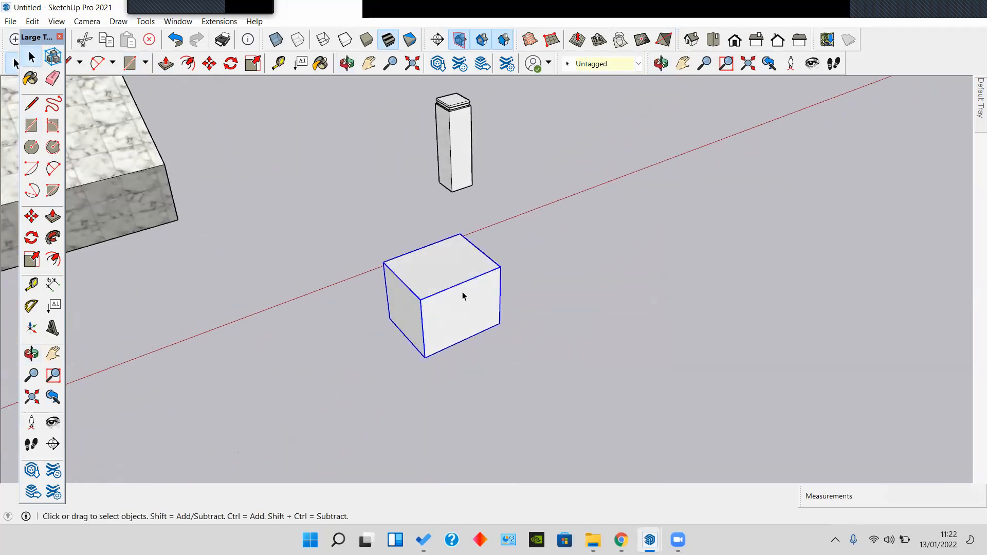
Step: Copy the grouped box along the red axis, starting from its lower front corner
{"action": "left_click", "coordinate": [30, 216]}
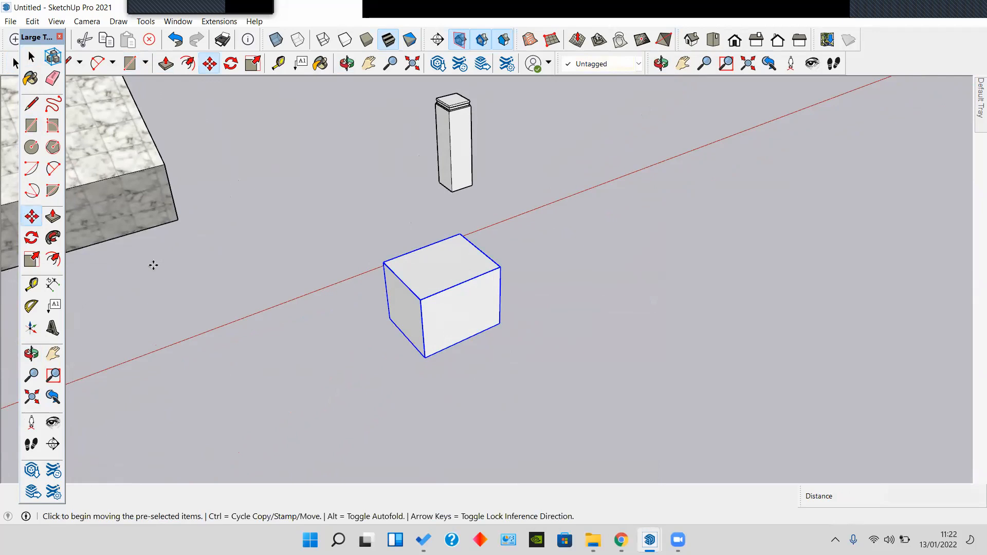
{"action": "left_click", "coordinate": [424, 358]}
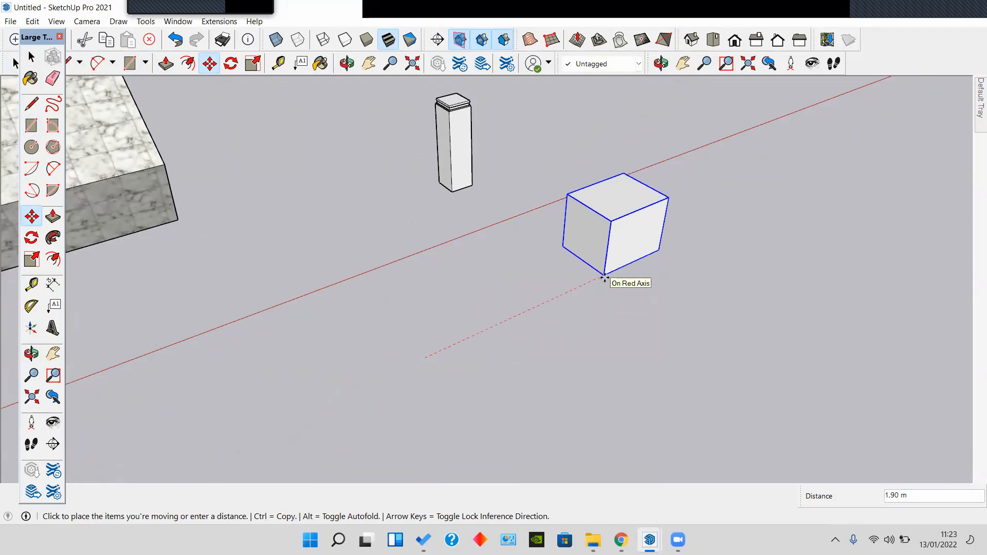
{"action": "key", "text": "ctrl"}
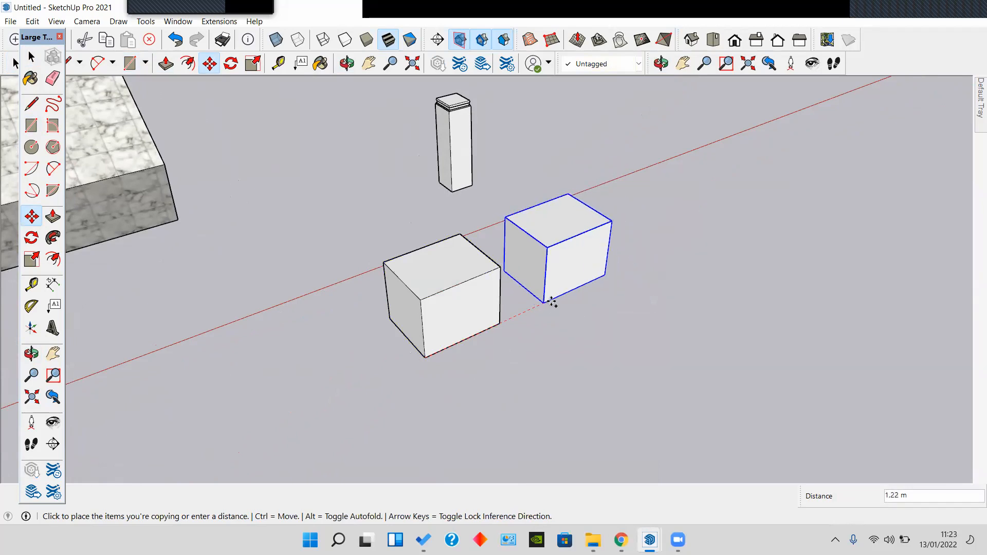
{"action": "left_click", "coordinate": [597, 276]}
Step: Add two more copies of the box along the red axis, making a row of four
{"action": "left_click", "coordinate": [598, 277]}
{"action": "left_click", "coordinate": [692, 243]}
{"action": "key", "text": "ctrl"}
{"action": "left_click", "coordinate": [692, 243]}
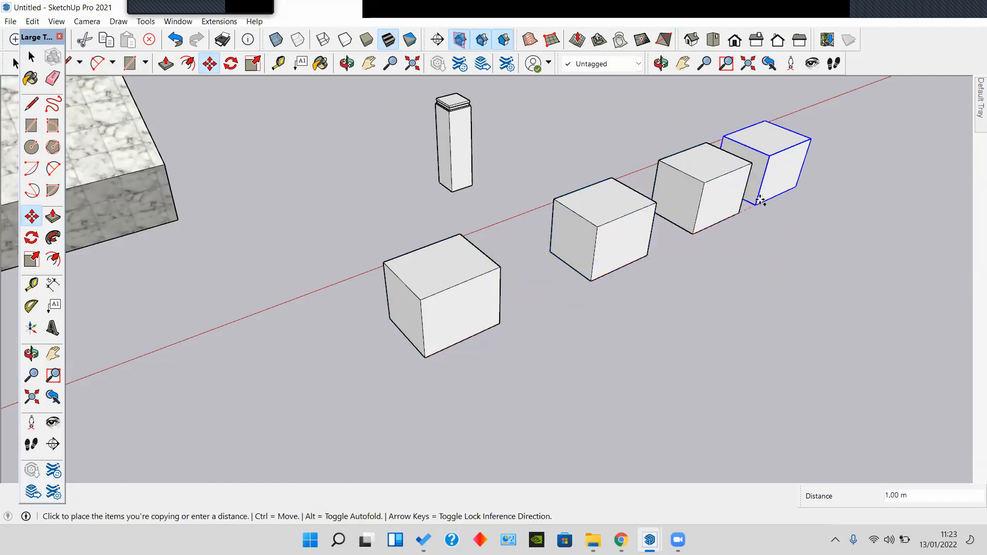
{"action": "left_click", "coordinate": [775, 193]}
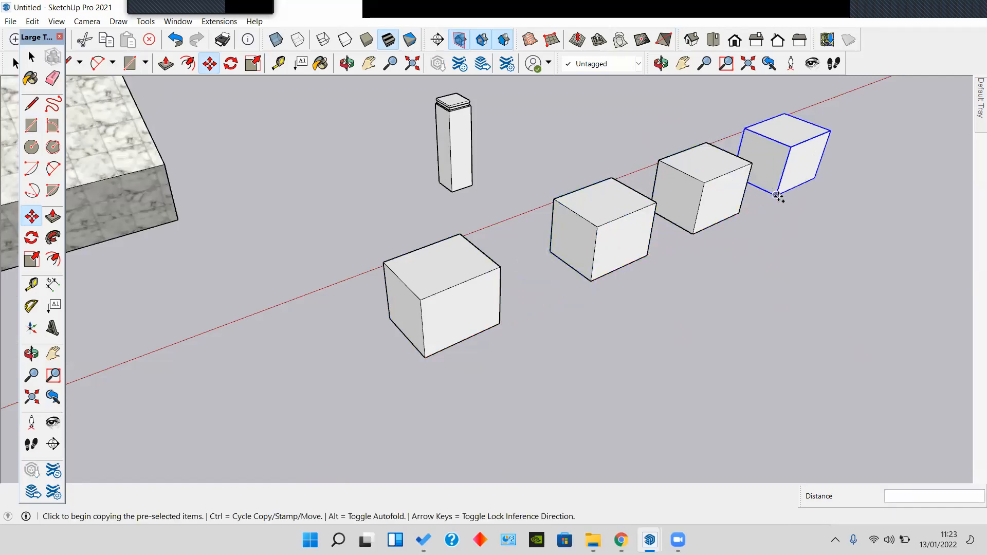
{"action": "left_click", "coordinate": [776, 195]}
{"action": "key", "text": "ctrl"}
{"action": "key", "text": "space"}
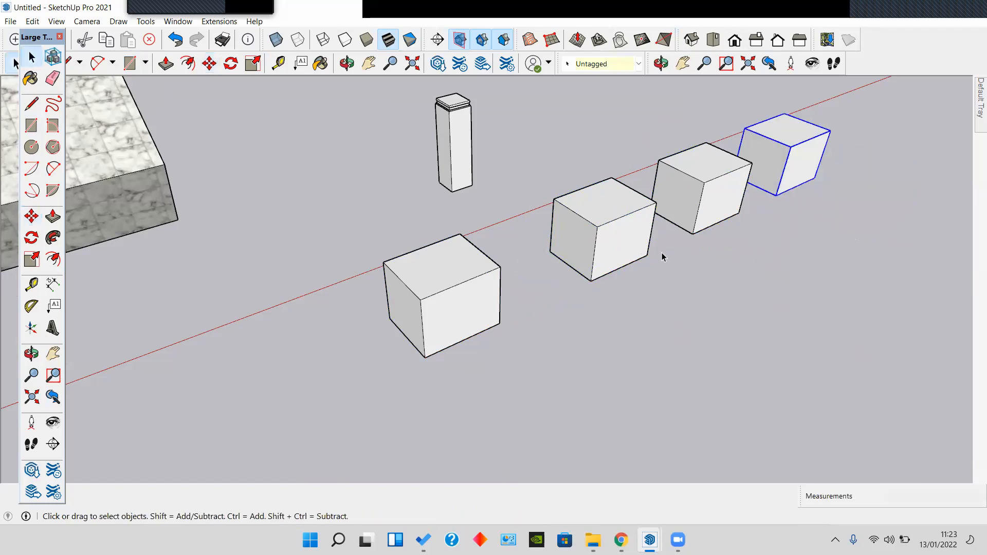
Step: Select the row of four boxes and copy it sideways to form a second parallel row
{"action": "middle_click_drag", "start_coordinate": [643, 331], "coordinate": [828, 357]}
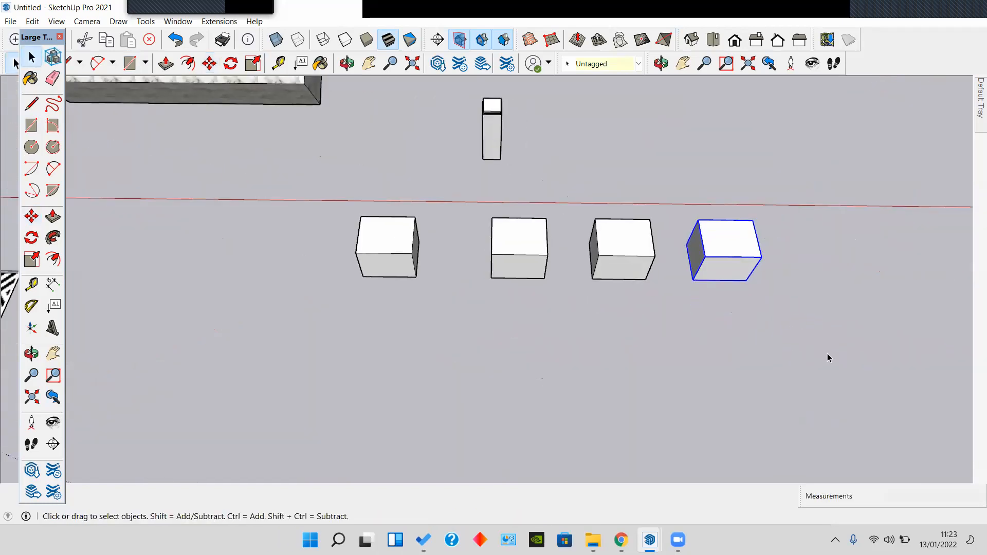
{"action": "left_click_drag", "start_coordinate": [358, 202], "coordinate": [360, 203]}
{"action": "middle_click_drag", "start_coordinate": [458, 247], "coordinate": [452, 333]}
{"action": "key", "text": "m"}
{"action": "left_click", "coordinate": [444, 309]}
{"action": "scroll", "coordinate": [502, 327], "scroll_direction": "down", "scroll_amount": 1}
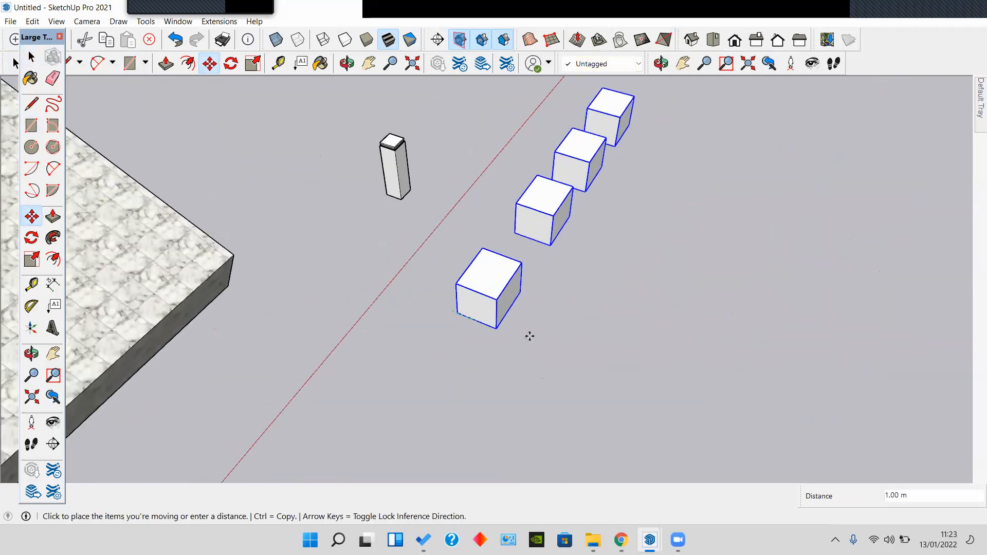
{"action": "key", "text": "ctrl"}
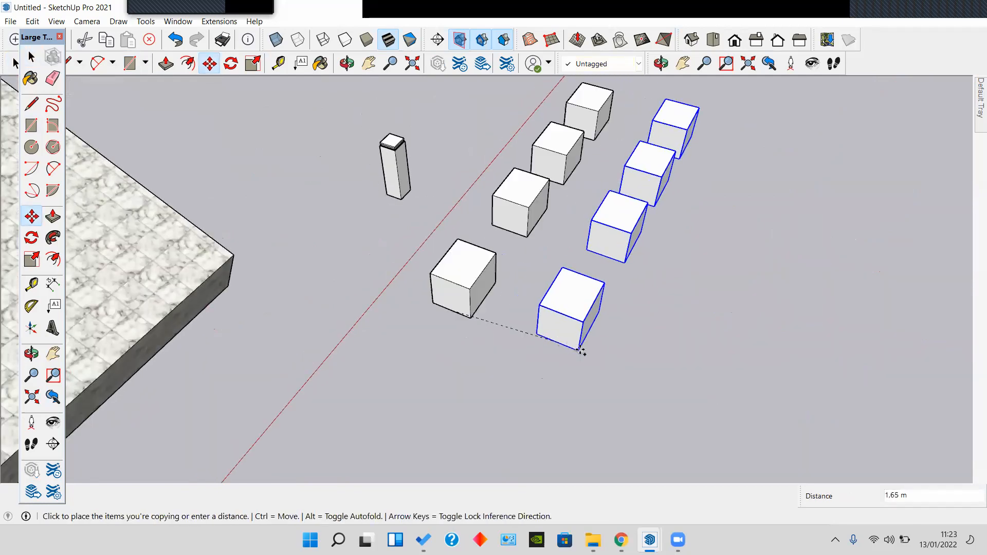
{"action": "left_click", "coordinate": [525, 338]}
{"action": "key", "text": "space"}
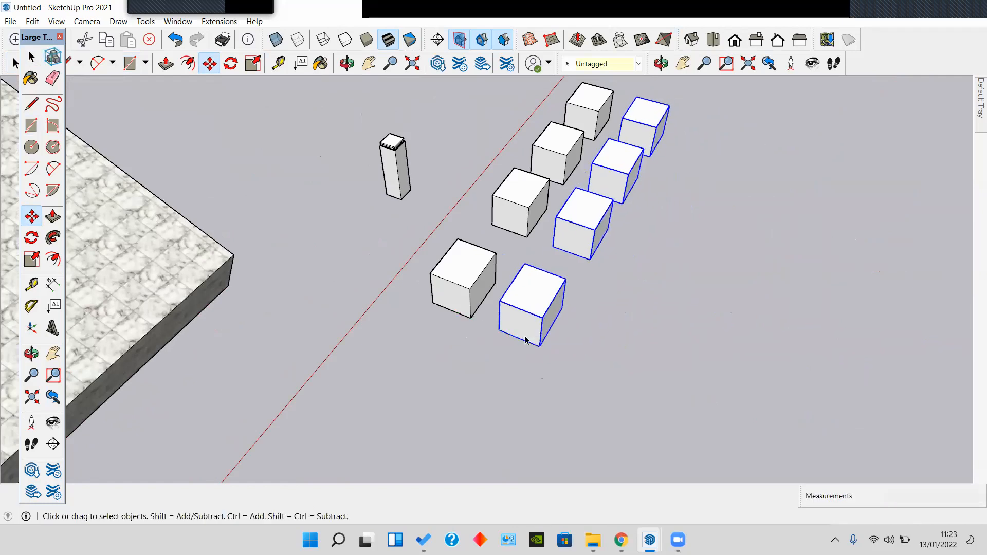
{"action": "left_click", "coordinate": [646, 354]}
Step: Examine the two rows of boxes from several angles and select the first box
{"action": "middle_click_drag", "start_coordinate": [647, 355], "coordinate": [472, 359]}
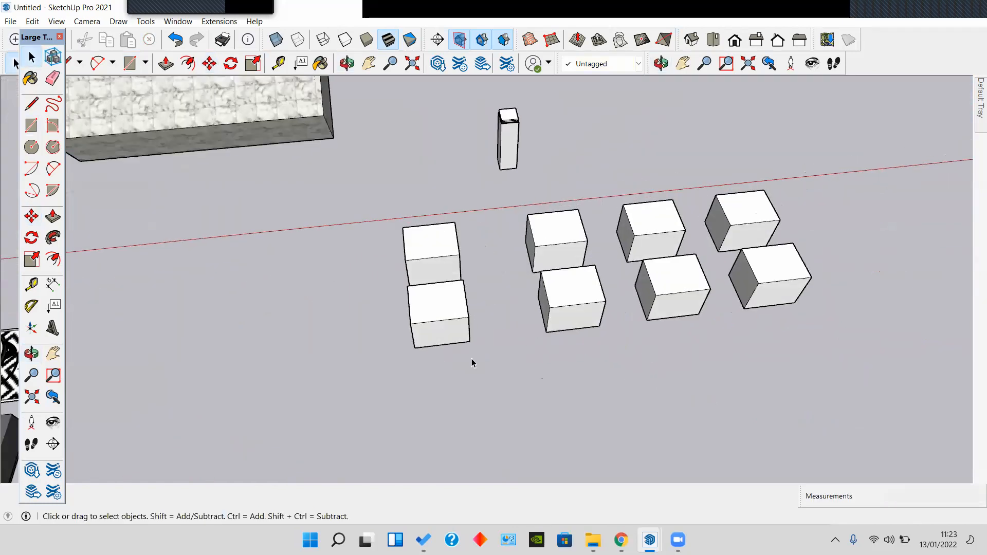
{"action": "scroll", "coordinate": [471, 360], "scroll_direction": "down", "scroll_amount": 3}
{"action": "scroll", "coordinate": [543, 311], "scroll_direction": "up", "scroll_amount": 3}
{"action": "middle_click_drag", "start_coordinate": [543, 311], "coordinate": [642, 359]}
{"action": "left_click_drag", "start_coordinate": [366, 233], "coordinate": [369, 236]}
{"action": "scroll", "coordinate": [421, 233], "scroll_direction": "up", "scroll_amount": 2}
{"action": "left_click", "coordinate": [438, 229]}
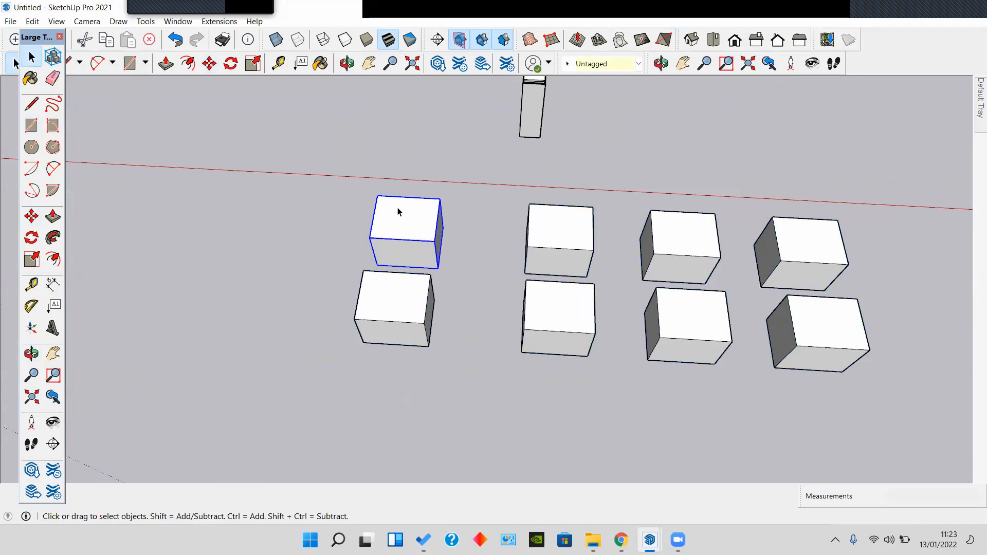
{"action": "middle_click_drag", "start_coordinate": [399, 211], "coordinate": [476, 245]}
{"action": "scroll", "coordinate": [435, 265], "scroll_direction": "up", "scroll_amount": 2}
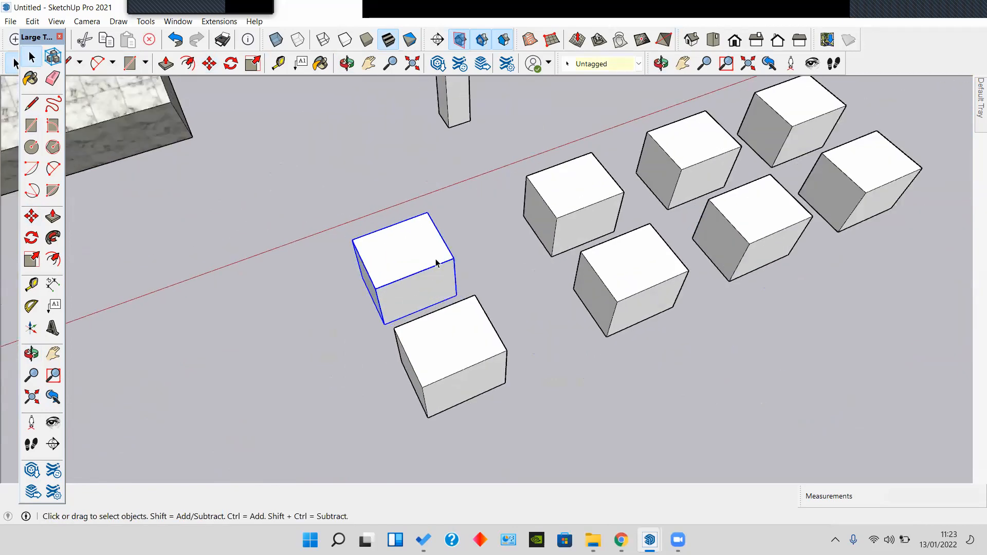
{"action": "scroll", "coordinate": [436, 263], "scroll_direction": "down", "scroll_amount": 1}
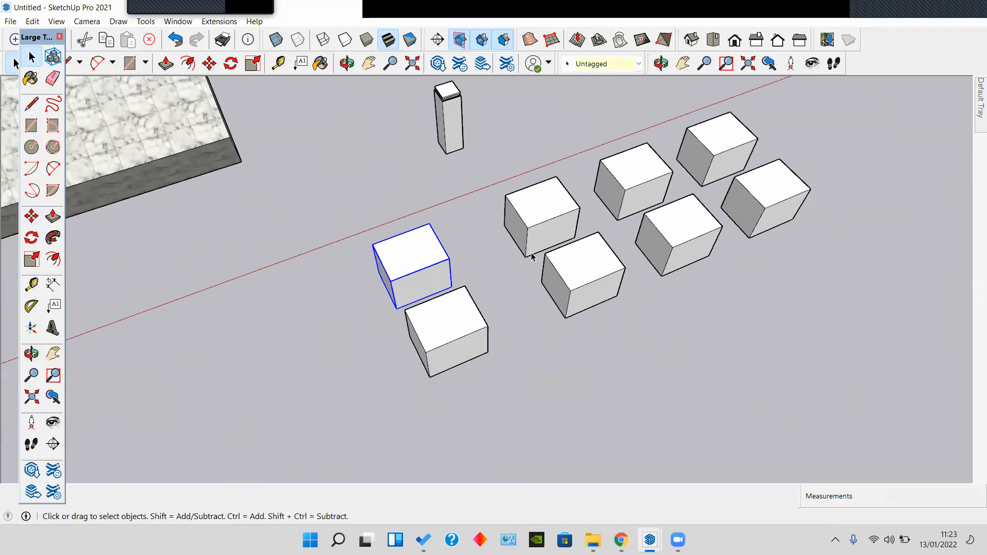
{"action": "scroll", "coordinate": [532, 257], "scroll_direction": "up", "scroll_amount": 1}
{"action": "middle_click_drag", "start_coordinate": [372, 290], "coordinate": [408, 323]}
{"action": "key", "text": "m"}
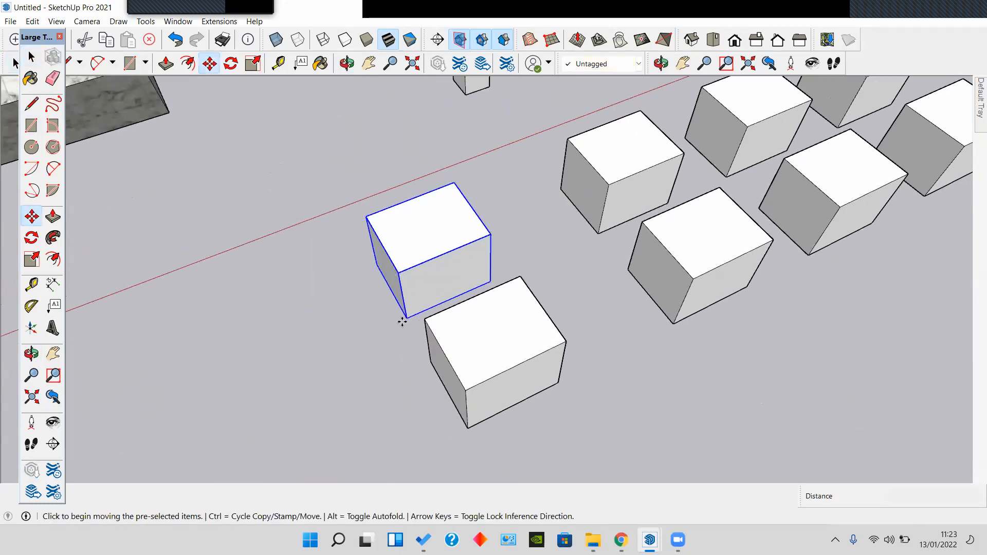
{"action": "key", "text": "ctrl"}
{"action": "left_click", "coordinate": [406, 318]}
{"action": "key", "text": "space"}
Step: Delete all the copied boxes, leaving only the first one
{"action": "scroll", "coordinate": [531, 260], "scroll_direction": "down", "scroll_amount": 2}
{"action": "middle_click_drag", "start_coordinate": [681, 246], "coordinate": [527, 337], "text": "shift"}
{"action": "left_click_drag", "start_coordinate": [406, 192], "coordinate": [406, 190]}
{"action": "key", "text": "Delete"}
{"action": "left_click", "coordinate": [296, 298]}
{"action": "key", "text": "Delete"}
Step: Copy the remaining box about 1.37 m along the red axis
{"action": "middle_click_drag", "start_coordinate": [296, 297], "coordinate": [366, 323]}
{"action": "left_click", "coordinate": [366, 323]}
{"action": "scroll", "coordinate": [401, 287], "scroll_direction": "up", "scroll_amount": 3}
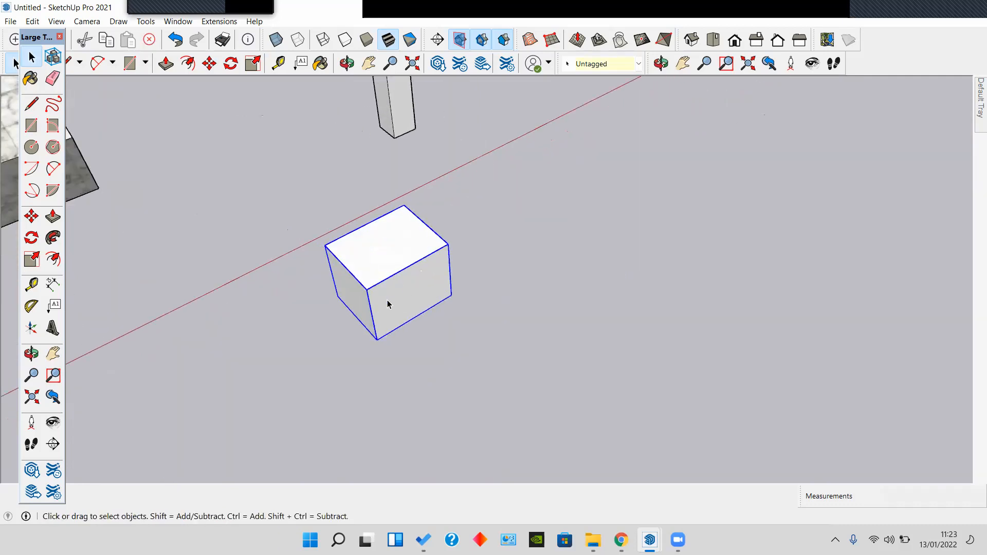
{"action": "key", "text": "m"}
{"action": "left_click", "coordinate": [377, 338]}
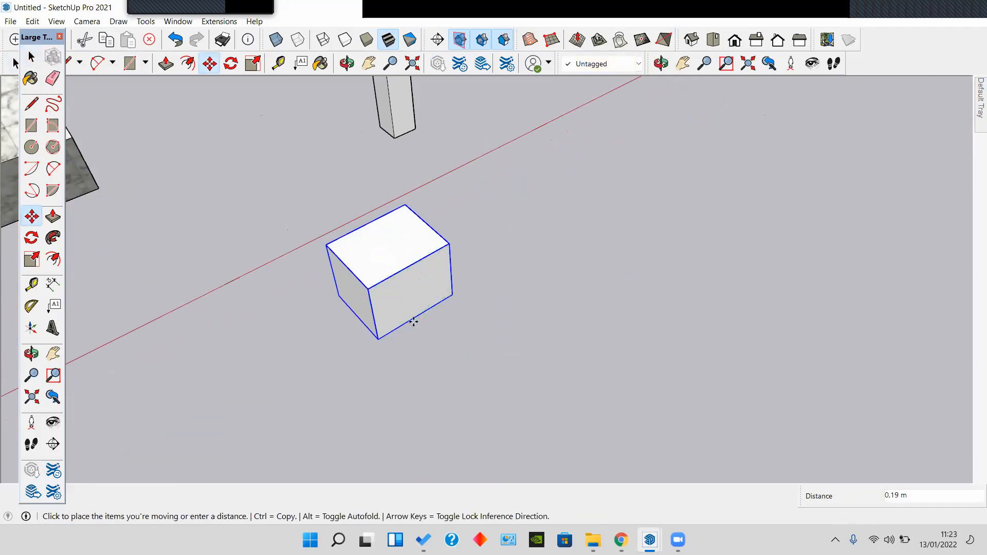
{"action": "key", "text": "ctrl"}
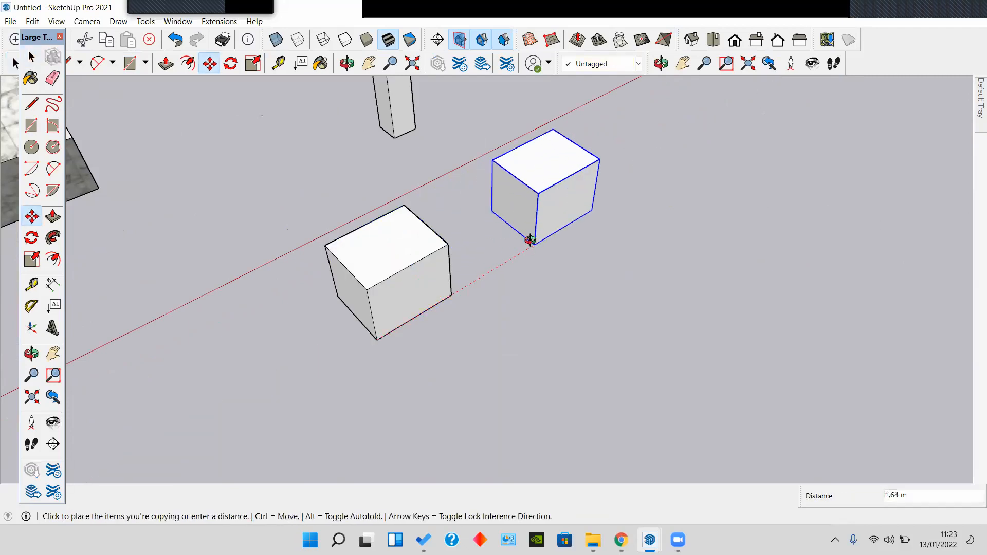
{"action": "scroll", "coordinate": [477, 279], "scroll_direction": "down", "scroll_amount": 3}
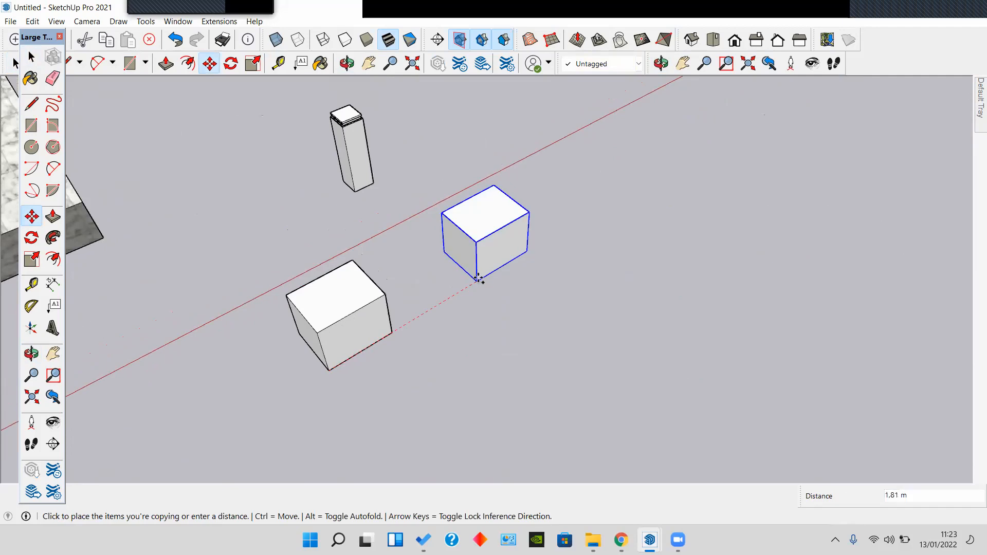
{"action": "scroll", "coordinate": [509, 261], "scroll_direction": "down", "scroll_amount": 2}
{"action": "scroll", "coordinate": [453, 298], "scroll_direction": "up", "scroll_amount": 2}
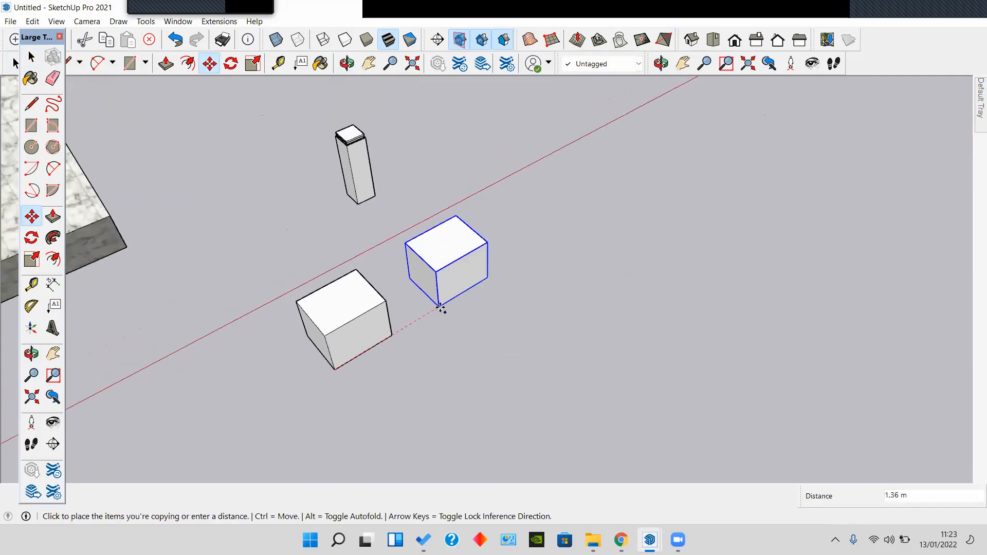
{"action": "left_click", "coordinate": [440, 308]}
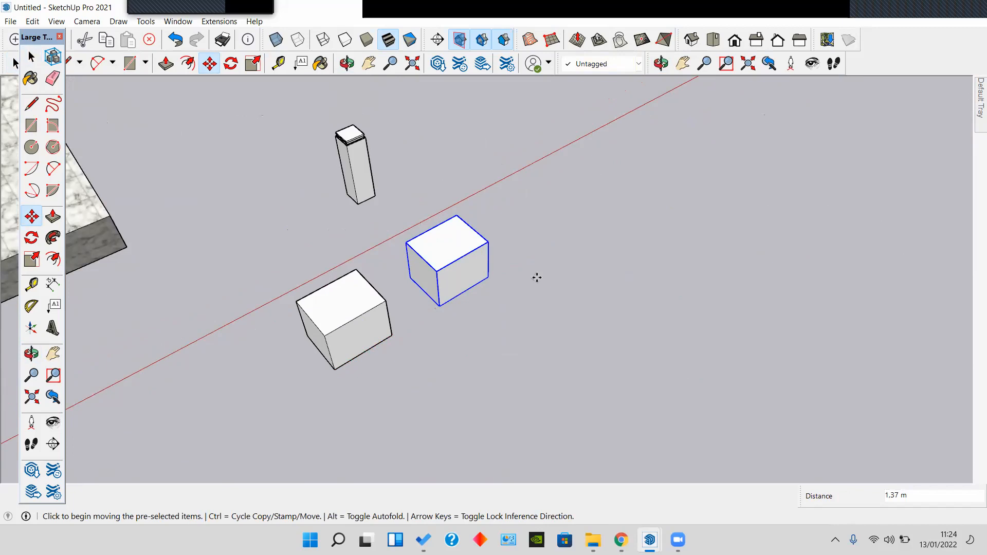
Step: Multiply the last copy into a long row of evenly spaced boxes along the red axis
{"action": "type", "text": "1"}
{"action": "key", "text": "Return"}
{"action": "middle_click_drag", "start_coordinate": [533, 276], "coordinate": [517, 216]}
{"action": "scroll", "coordinate": [515, 269], "scroll_direction": "down", "scroll_amount": 1}
{"action": "scroll", "coordinate": [349, 389], "scroll_direction": "up", "scroll_amount": 2}
{"action": "scroll", "coordinate": [431, 330], "scroll_direction": "down", "scroll_amount": 3}
{"action": "key", "text": "space"}
{"action": "scroll", "coordinate": [445, 255], "scroll_direction": "up", "scroll_amount": 4}
{"action": "key", "text": "ctrl+z"}
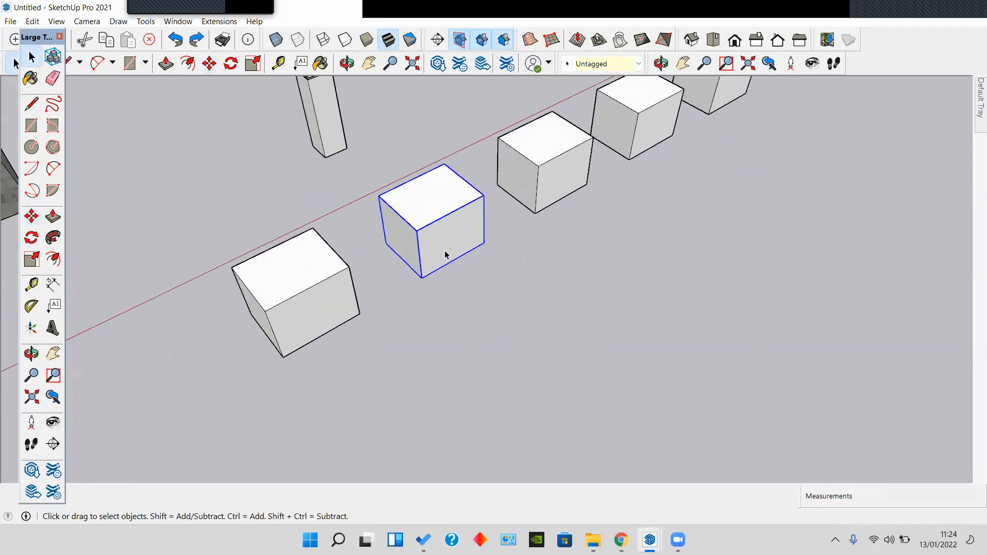
{"action": "scroll", "coordinate": [445, 253], "scroll_direction": "down", "scroll_amount": 3}
{"action": "scroll", "coordinate": [410, 342], "scroll_direction": "down", "scroll_amount": 2}
{"action": "middle_click_drag", "start_coordinate": [437, 283], "coordinate": [408, 289], "text": "shift"}
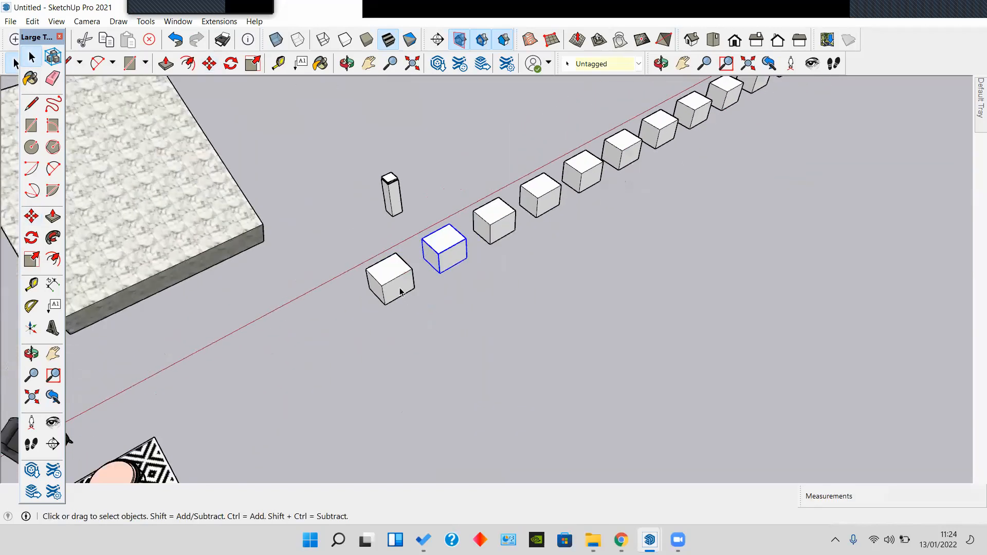
{"action": "scroll", "coordinate": [402, 287], "scroll_direction": "up", "scroll_amount": 2}
{"action": "left_click", "coordinate": [391, 309]}
{"action": "scroll", "coordinate": [392, 308], "scroll_direction": "up", "scroll_amount": 2}
{"action": "key", "text": "m"}
{"action": "key", "text": "ctrl"}
{"action": "left_click", "coordinate": [373, 318]}
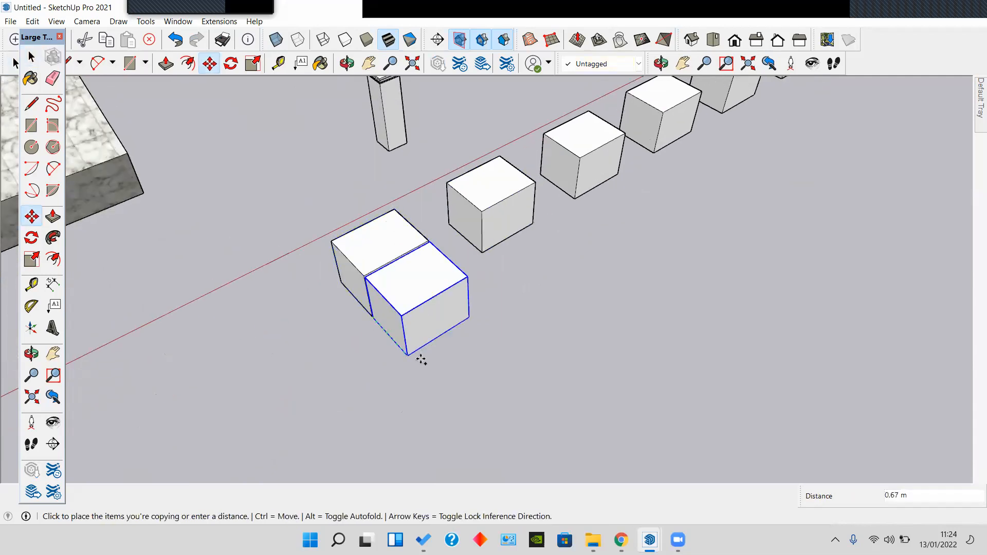
{"action": "scroll", "coordinate": [421, 359], "scroll_direction": "down", "scroll_amount": 2}
{"action": "middle_click_drag", "start_coordinate": [448, 399], "coordinate": [676, 353]}
{"action": "key", "text": "space"}
{"action": "scroll", "coordinate": [530, 339], "scroll_direction": "up", "scroll_amount": 1}
{"action": "scroll", "coordinate": [530, 338], "scroll_direction": "up", "scroll_amount": 2}
{"action": "key", "text": "m"}
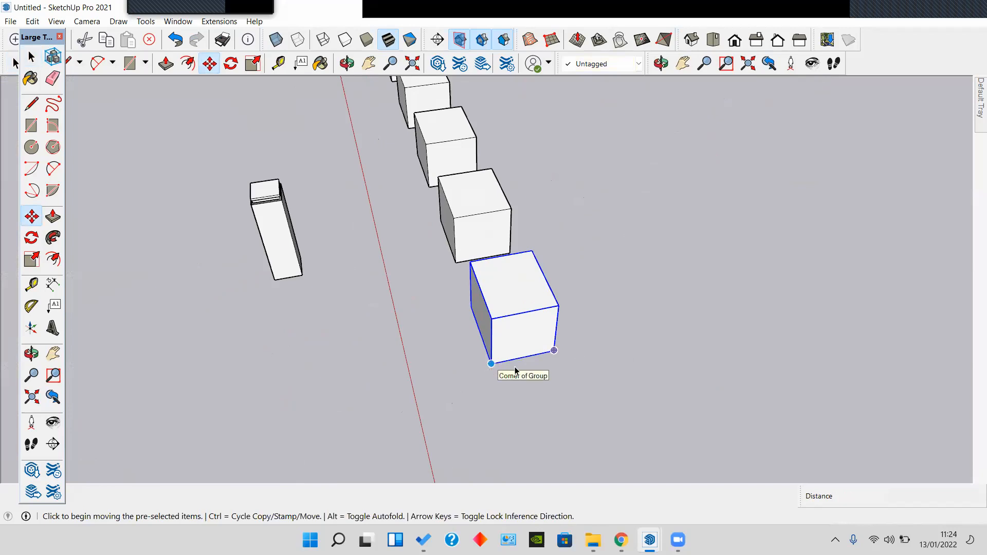
{"action": "key", "text": "space"}
Step: Copy the first box of the row about 1.10 m along the green axis
{"action": "left_click", "coordinate": [518, 382]}
{"action": "left_click", "coordinate": [511, 313]}
{"action": "middle_click_drag", "start_coordinate": [522, 341], "coordinate": [460, 337]}
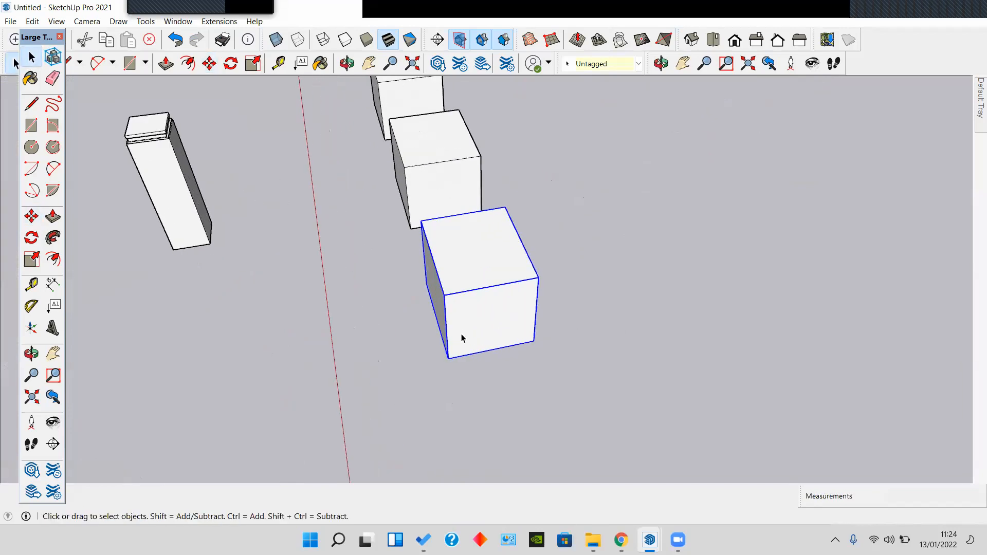
{"action": "key", "text": "m"}
{"action": "left_click", "coordinate": [445, 357]}
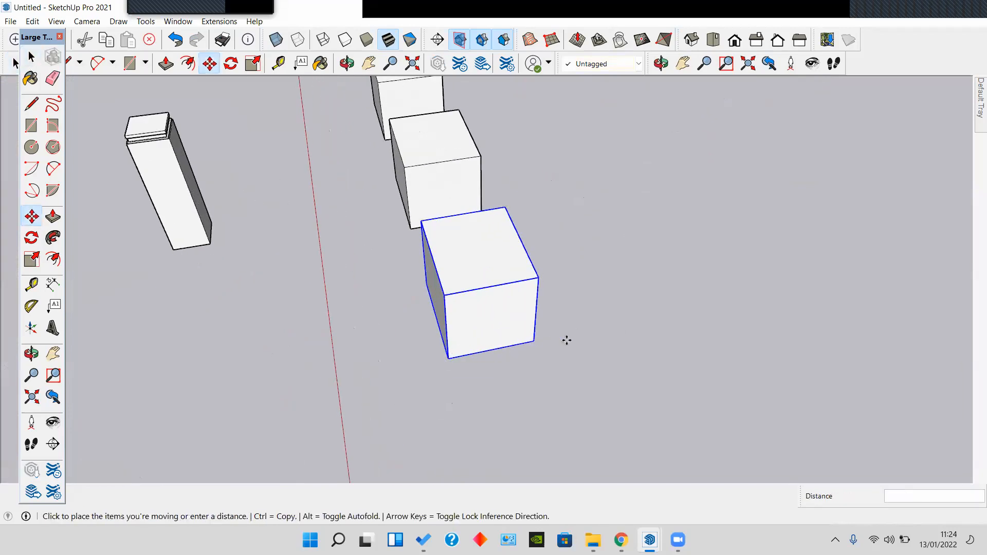
{"action": "scroll", "coordinate": [592, 336], "scroll_direction": "down", "scroll_amount": 1}
{"action": "key", "text": "ctrl"}
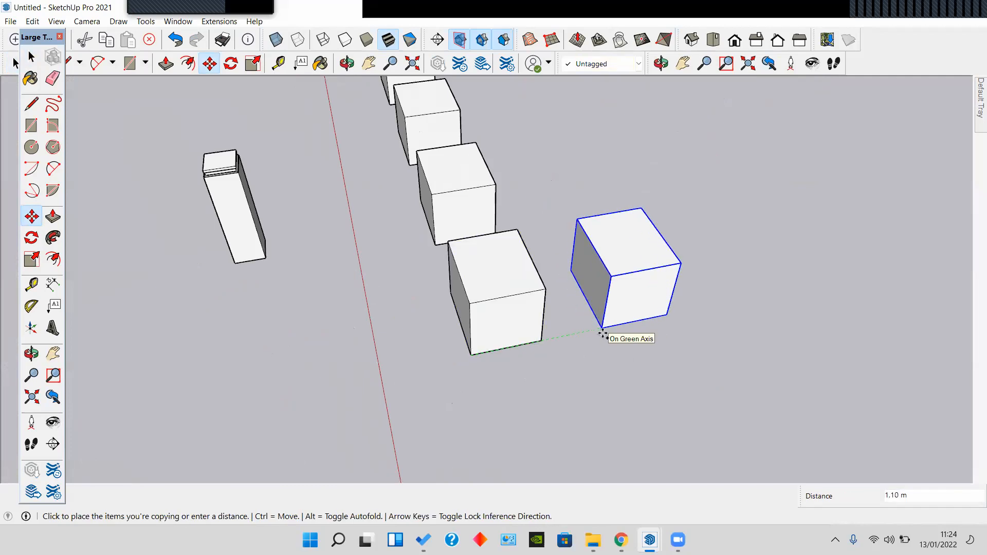
{"action": "left_click", "coordinate": [603, 334]}
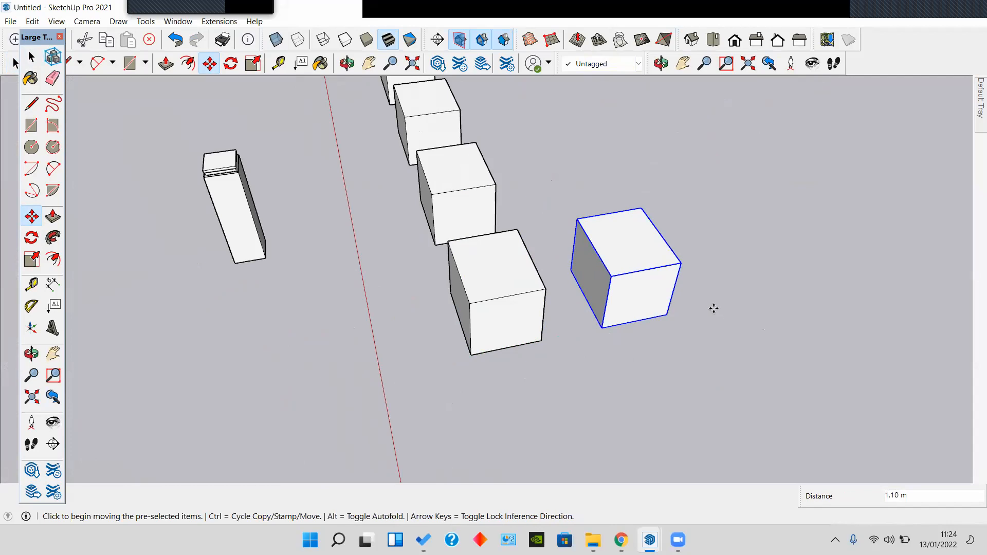
Step: Multiply the last copy with 20x to make a long row of boxes along the green axis
{"action": "type", "text": "2"}
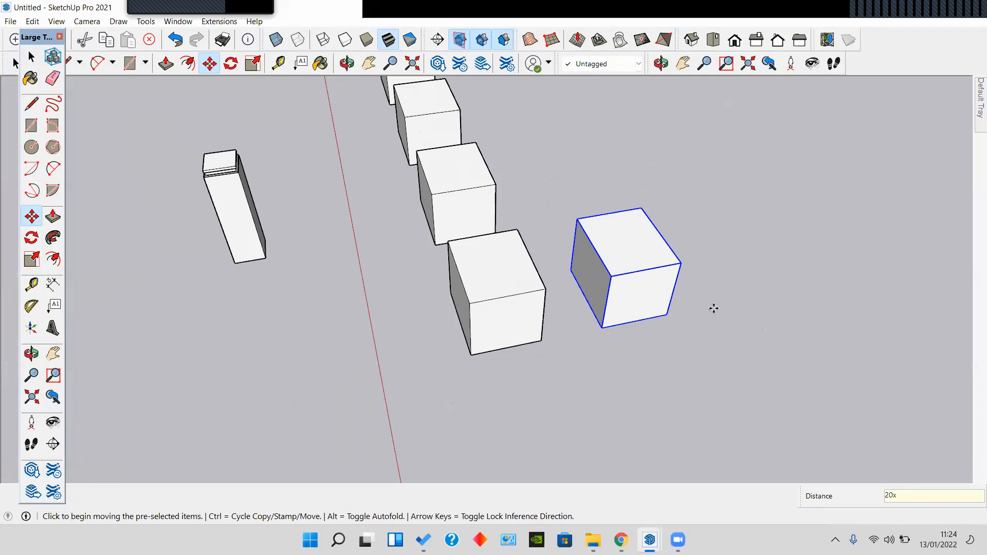
{"action": "type", "text": "0x"}
{"action": "key", "text": "Return"}
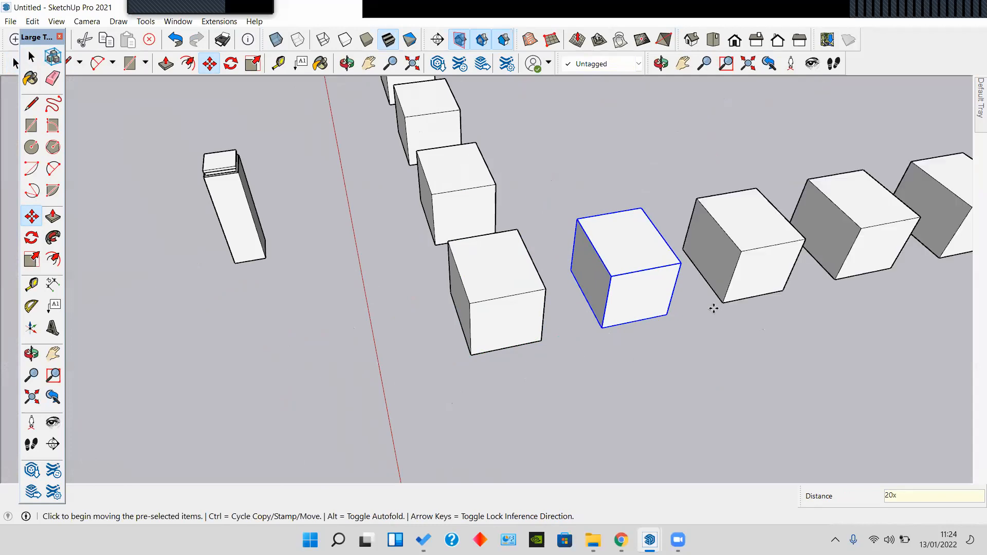
Step: Examine the new row of boxes from several angles and return to the fence with two posts and three rails
{"action": "scroll", "coordinate": [714, 309], "scroll_direction": "down", "scroll_amount": 10}
{"action": "middle_click_drag", "start_coordinate": [770, 300], "coordinate": [257, 414]}
{"action": "scroll", "coordinate": [491, 340], "scroll_direction": "down", "scroll_amount": 3}
{"action": "middle_click_drag", "start_coordinate": [494, 339], "coordinate": [406, 360]}
{"action": "scroll", "coordinate": [474, 275], "scroll_direction": "up", "scroll_amount": 3}
{"action": "scroll", "coordinate": [474, 276], "scroll_direction": "up", "scroll_amount": 3}
{"action": "scroll", "coordinate": [444, 300], "scroll_direction": "down", "scroll_amount": 3}
{"action": "scroll", "coordinate": [288, 338], "scroll_direction": "down", "scroll_amount": 3}
{"action": "middle_click_drag", "start_coordinate": [277, 341], "coordinate": [848, 272], "text": "shift"}
{"action": "mouse_move", "coordinate": [478, 260]}
{"action": "middle_mouse_down"}
{"action": "mouse_move", "coordinate": [552, 167]}
{"action": "mouse_move", "coordinate": [479, 257]}
{"action": "middle_mouse_up"}
{"action": "scroll", "coordinate": [329, 248], "scroll_direction": "up", "scroll_amount": 3}
{"action": "key", "text": "space"}
{"action": "scroll", "coordinate": [319, 245], "scroll_direction": "up", "scroll_amount": 2}
{"action": "middle_click_drag", "start_coordinate": [319, 245], "coordinate": [493, 242]}
{"action": "scroll", "coordinate": [496, 244], "scroll_direction": "up", "scroll_amount": 3}
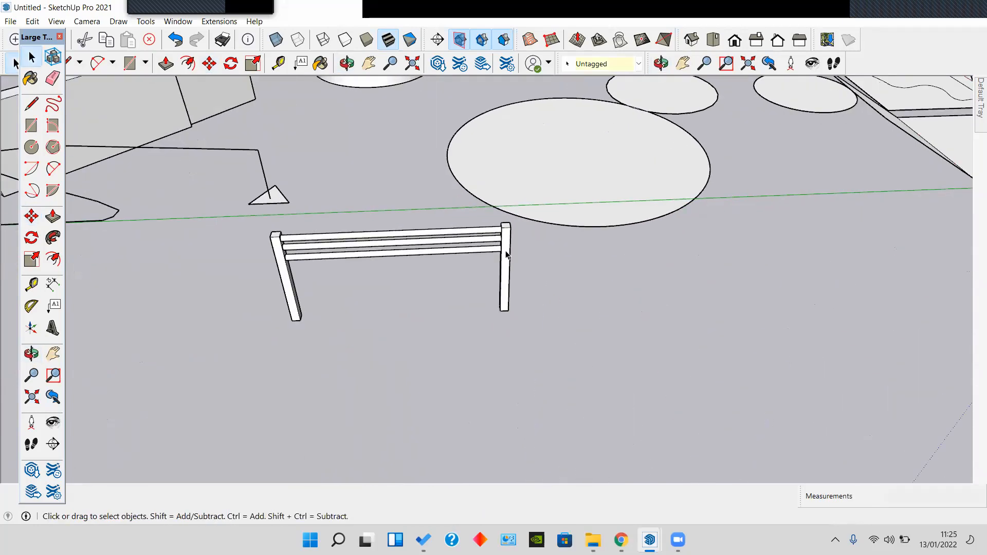
Step: Copy the fence's right post by eye a short distance along the rails toward the left post
{"action": "scroll", "coordinate": [506, 252], "scroll_direction": "up", "scroll_amount": 2}
{"action": "left_click", "coordinate": [502, 300]}
{"action": "middle_click_drag", "start_coordinate": [503, 300], "coordinate": [531, 325], "text": "shift"}
{"action": "scroll", "coordinate": [552, 263], "scroll_direction": "up", "scroll_amount": 1}
{"action": "scroll", "coordinate": [562, 328], "scroll_direction": "up", "scroll_amount": 3}
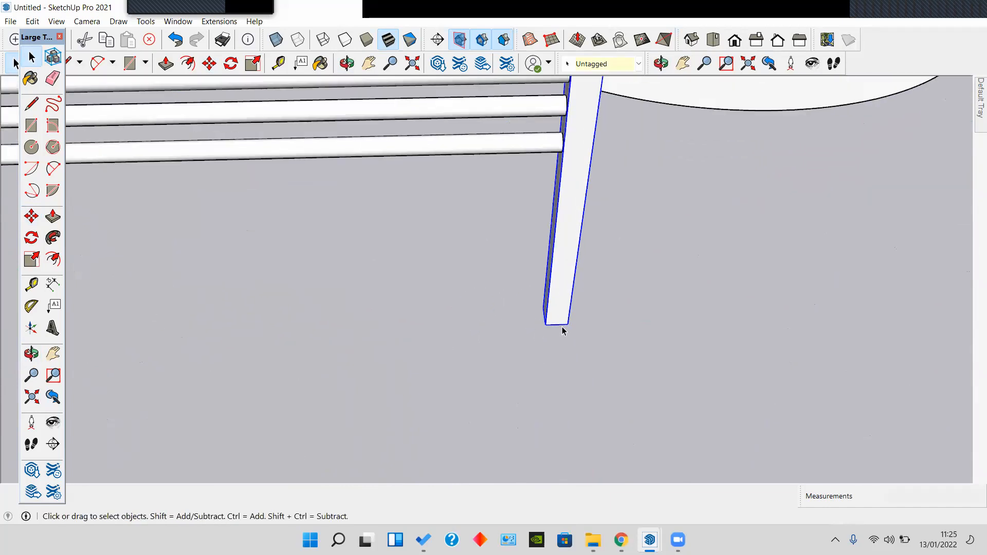
{"action": "key", "text": "m"}
{"action": "scroll", "coordinate": [562, 329], "scroll_direction": "up", "scroll_amount": 2}
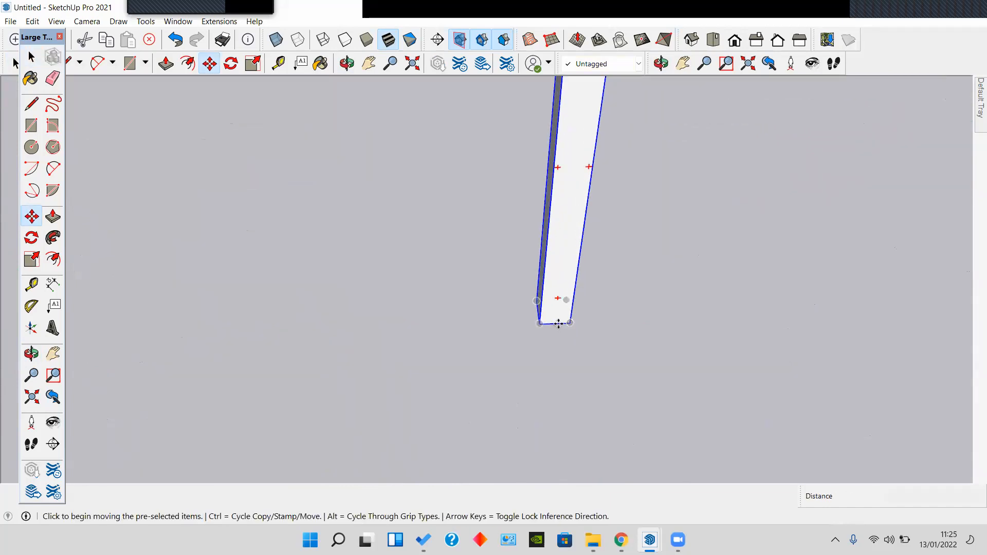
{"action": "left_click", "coordinate": [557, 324]}
{"action": "key", "text": "ctrl"}
{"action": "scroll", "coordinate": [502, 331], "scroll_direction": "down", "scroll_amount": 2}
{"action": "middle_click_drag", "start_coordinate": [495, 333], "coordinate": [568, 304], "text": "shift"}
{"action": "left_click", "coordinate": [567, 297]}
Step: Place three more copies of the post by eye along the rails toward the left post
{"action": "key", "text": "ctrl"}
{"action": "left_click", "coordinate": [567, 297]}
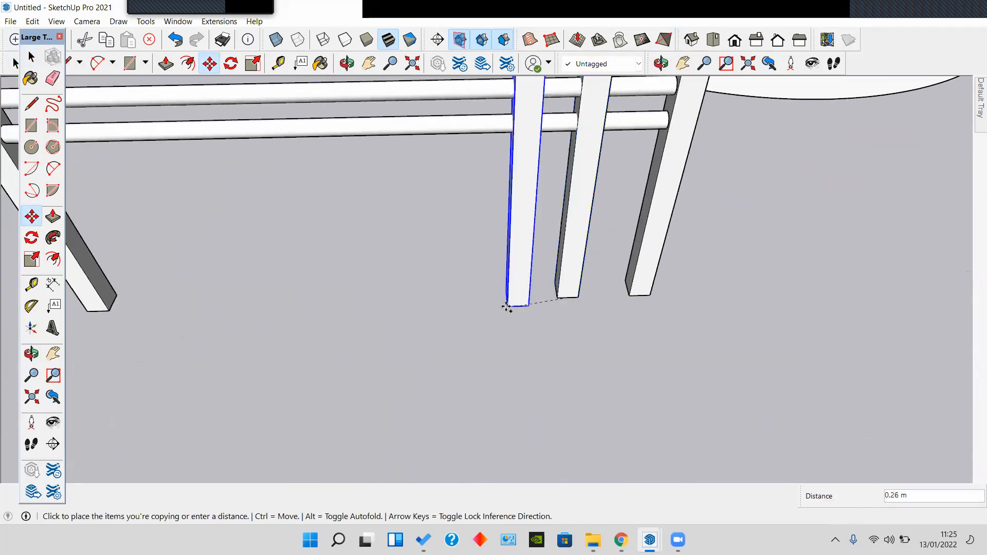
{"action": "left_click", "coordinate": [484, 299]}
{"action": "key", "text": "ctrl"}
{"action": "left_click", "coordinate": [489, 298]}
{"action": "left_click", "coordinate": [416, 301]}
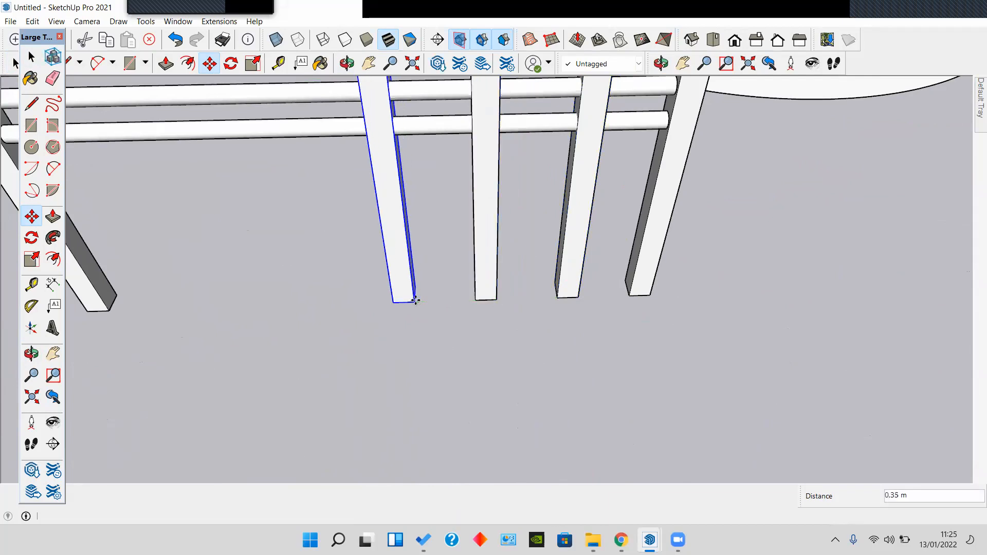
{"action": "key", "text": "ctrl"}
{"action": "left_click", "coordinate": [414, 302]}
{"action": "left_click", "coordinate": [348, 307]}
Step: Check the spacing between the hand-placed posts with the Line tool
{"action": "key", "text": "space"}
{"action": "key", "text": "l"}
{"action": "left_click", "coordinate": [349, 303]}
{"action": "key", "text": "space"}
{"action": "key", "text": "l"}
{"action": "left_click", "coordinate": [415, 301]}
{"action": "key", "text": "space"}
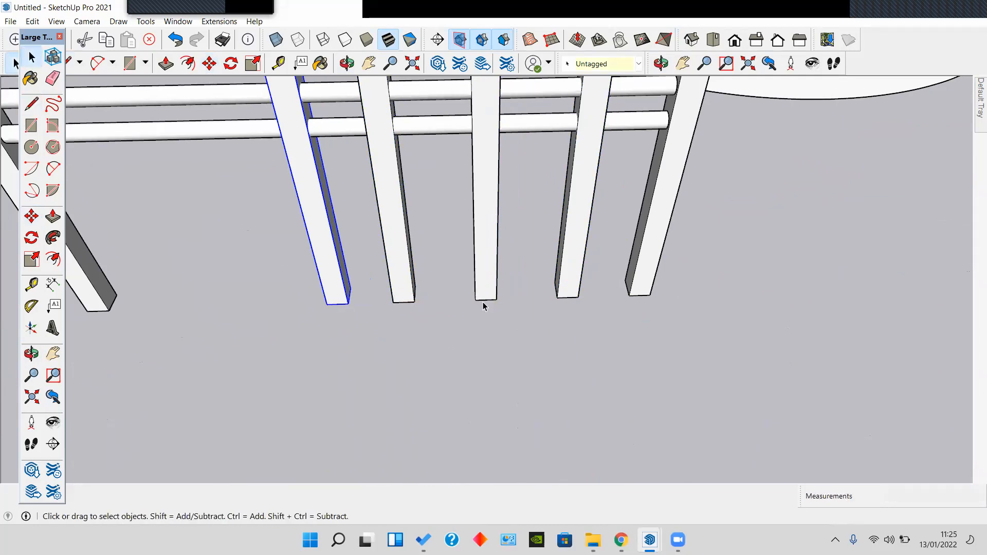
Step: Delete the four hand-placed posts between the fence's two end posts
{"action": "scroll", "coordinate": [483, 303], "scroll_direction": "down", "scroll_amount": 3}
{"action": "left_click_drag", "start_coordinate": [379, 276], "coordinate": [379, 277]}
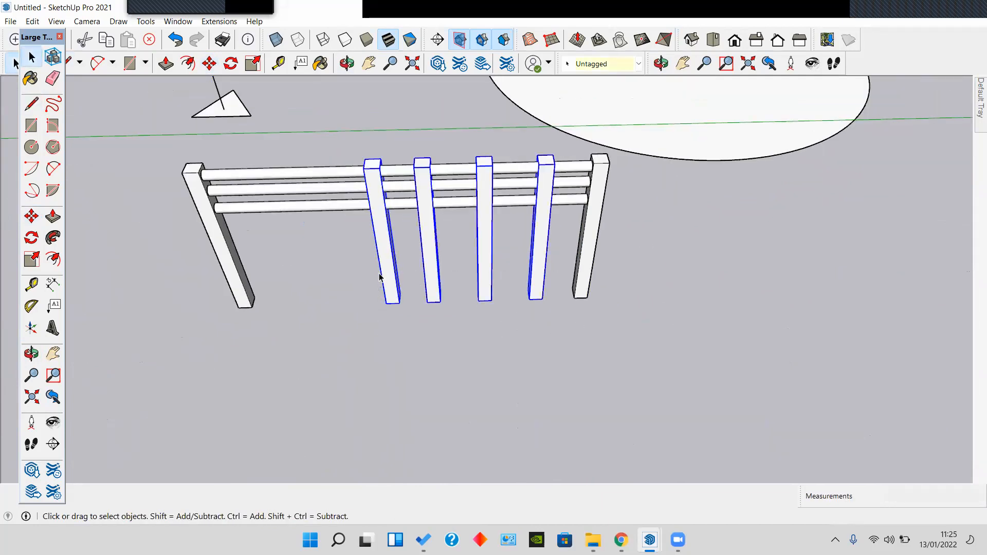
{"action": "key", "text": "Delete"}
Step: Copy the fence's right post about 2.29 m along the green axis onto the left end post
{"action": "scroll", "coordinate": [556, 294], "scroll_direction": "up", "scroll_amount": 2}
{"action": "left_click", "coordinate": [585, 294]}
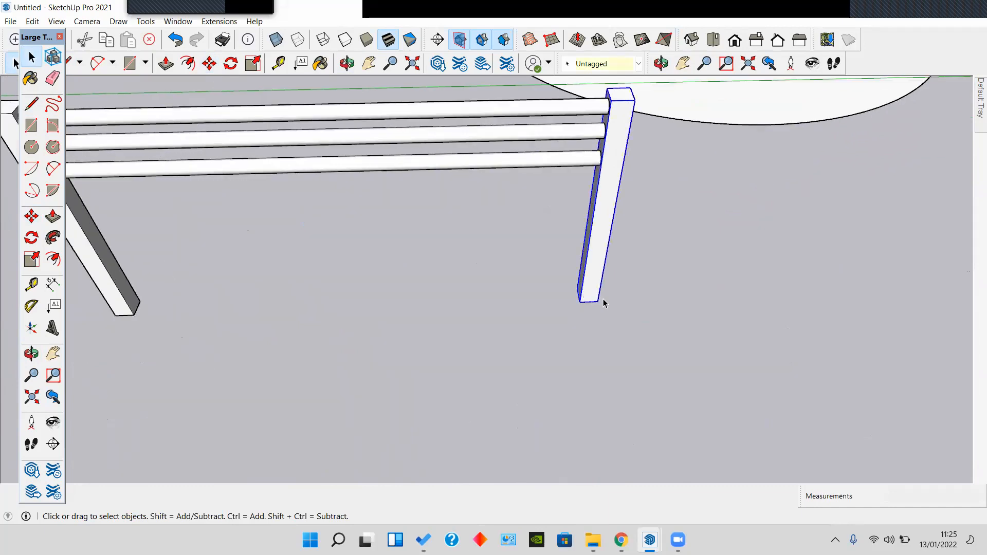
{"action": "scroll", "coordinate": [604, 303], "scroll_direction": "up", "scroll_amount": 3}
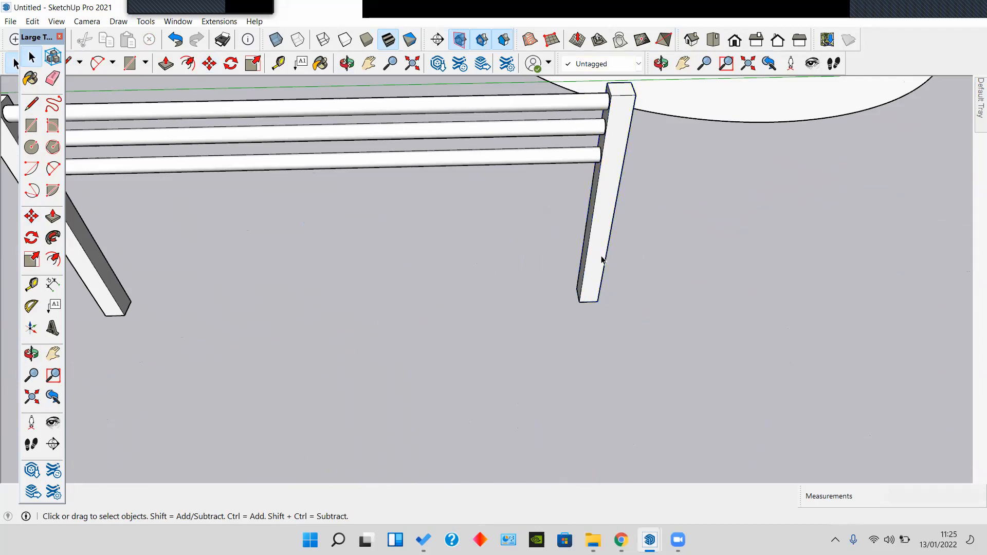
{"action": "key", "text": "m"}
{"action": "left_click", "coordinate": [597, 303]}
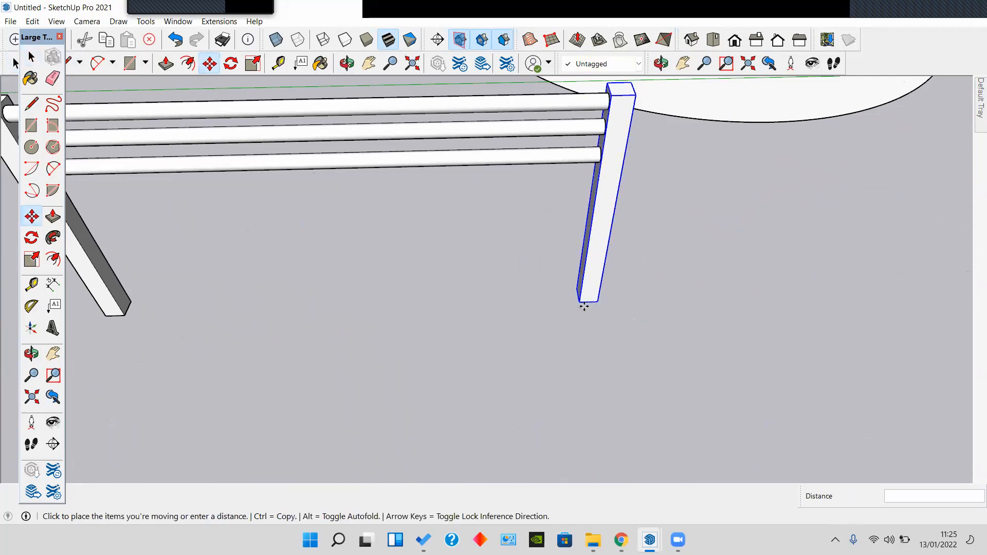
{"action": "key", "text": "ctrl"}
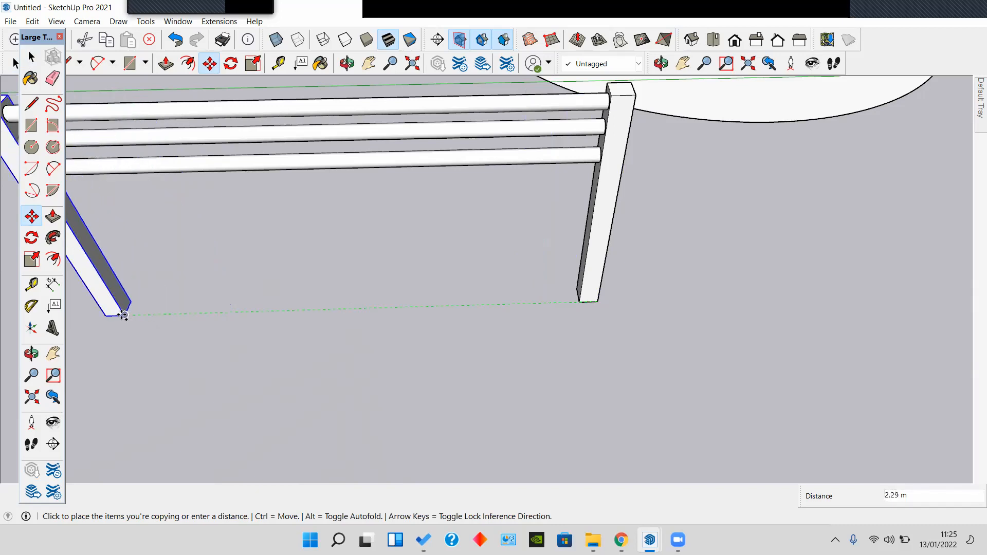
{"action": "left_click", "coordinate": [125, 314]}
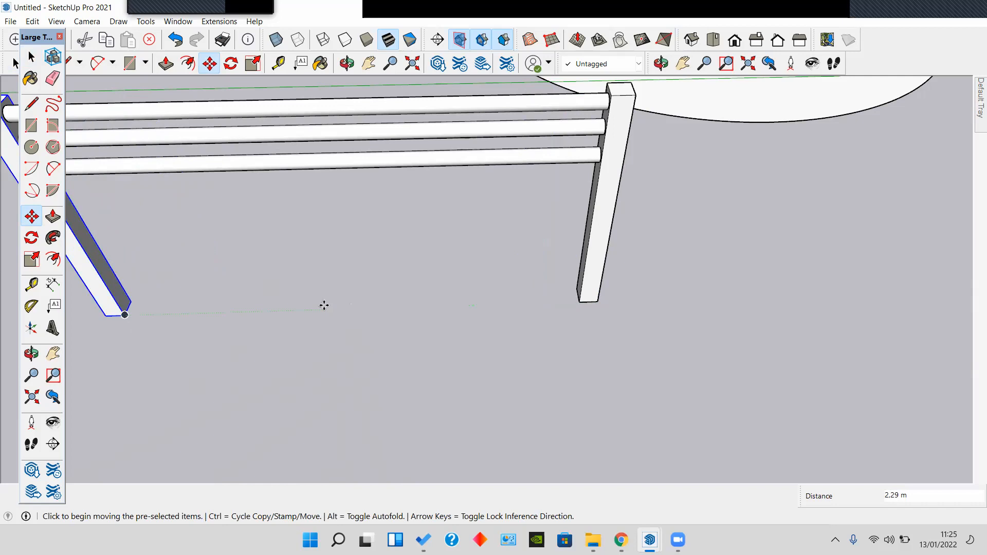
Step: Divide the copy distance by 7 to fill the fence with evenly spaced posts
{"action": "type", "text": "7"}
{"action": "key", "text": "Return"}
{"action": "mouse_move", "coordinate": [324, 305]}
{"action": "middle_mouse_down"}
{"action": "mouse_move", "coordinate": [335, 317]}
{"action": "mouse_move", "coordinate": [398, 306]}
{"action": "mouse_move", "coordinate": [370, 311]}
{"action": "middle_mouse_up"}
Step: Check the gaps between neighbouring fence posts with the Line tool
{"action": "key", "text": "space"}
{"action": "key", "text": "l"}
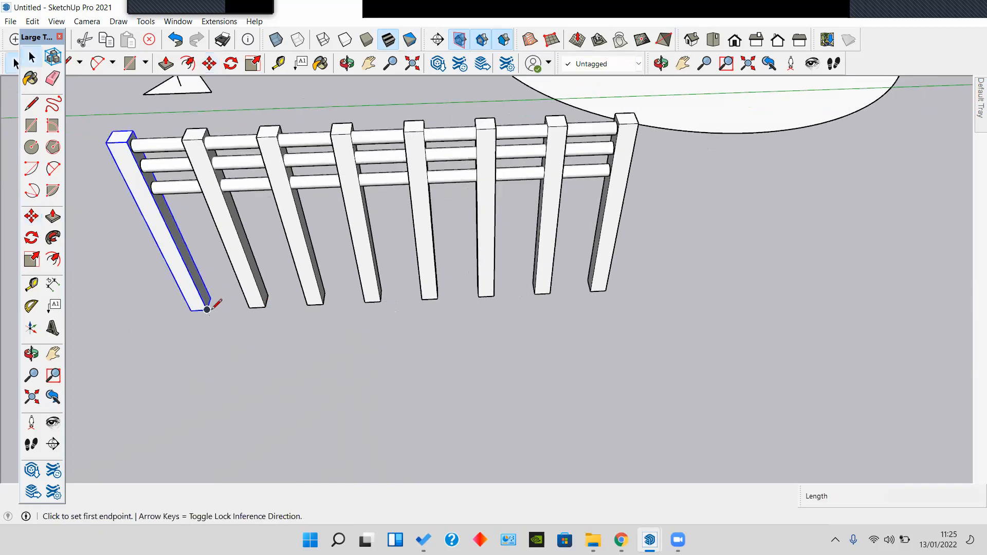
{"action": "left_click", "coordinate": [207, 309]}
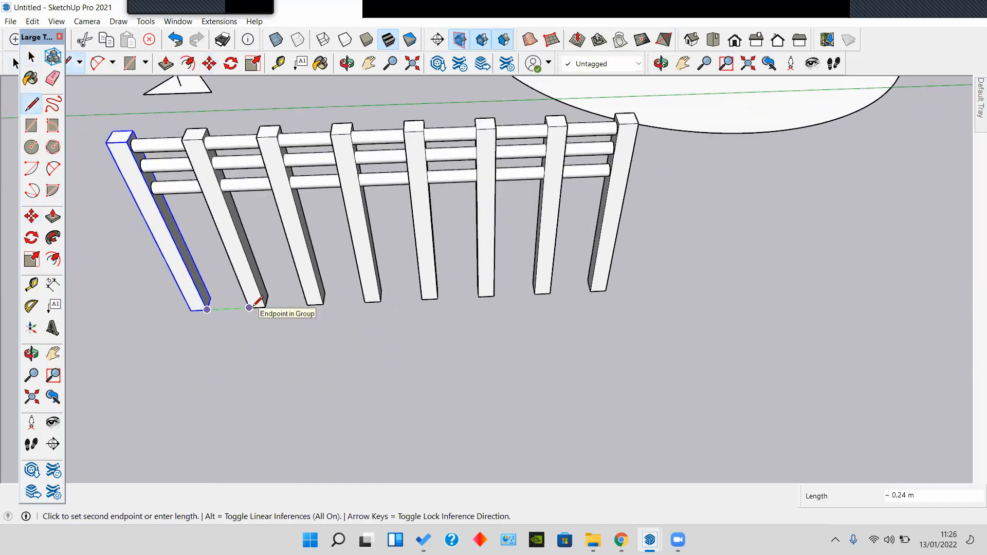
{"action": "left_click", "coordinate": [249, 307]}
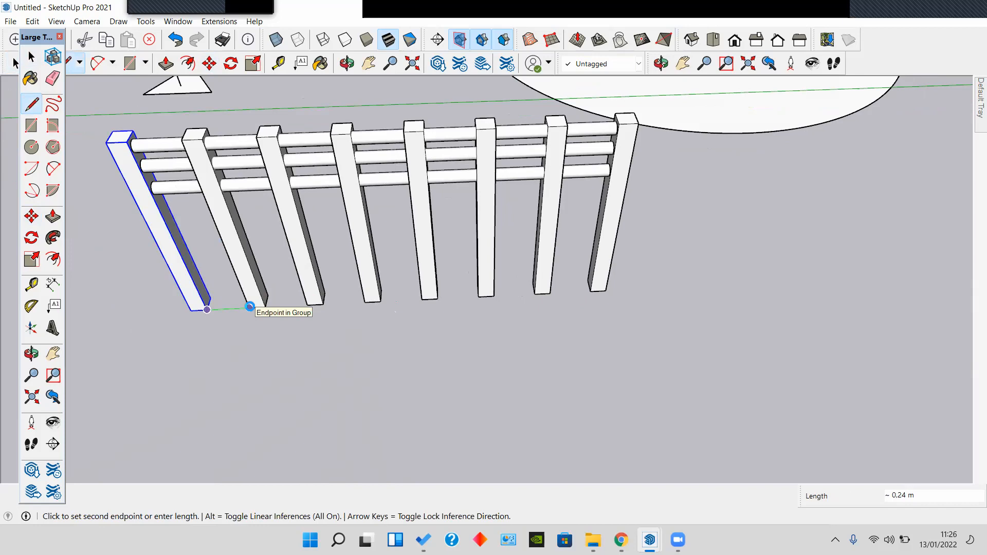
{"action": "scroll", "coordinate": [249, 307], "scroll_direction": "up", "scroll_amount": 4}
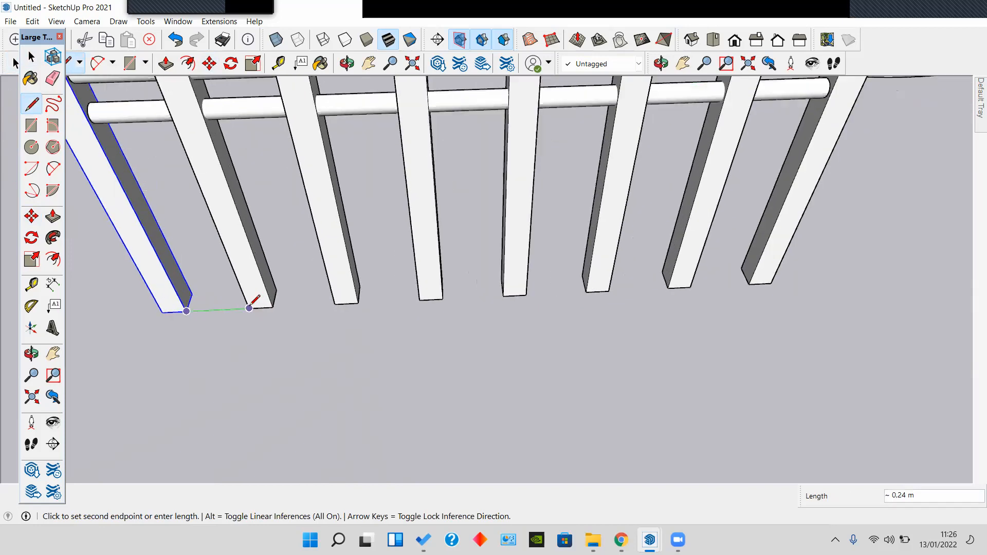
{"action": "key", "text": "space"}
{"action": "key", "text": "l"}
{"action": "left_click", "coordinate": [276, 307]}
{"action": "key", "text": "l"}
{"action": "left_click", "coordinate": [370, 303]}
{"action": "left_click", "coordinate": [437, 300]}
{"action": "key", "text": "space"}
Step: Dock the floating Large Tool Set toolbar
{"action": "scroll", "coordinate": [438, 302], "scroll_direction": "down", "scroll_amount": 10}
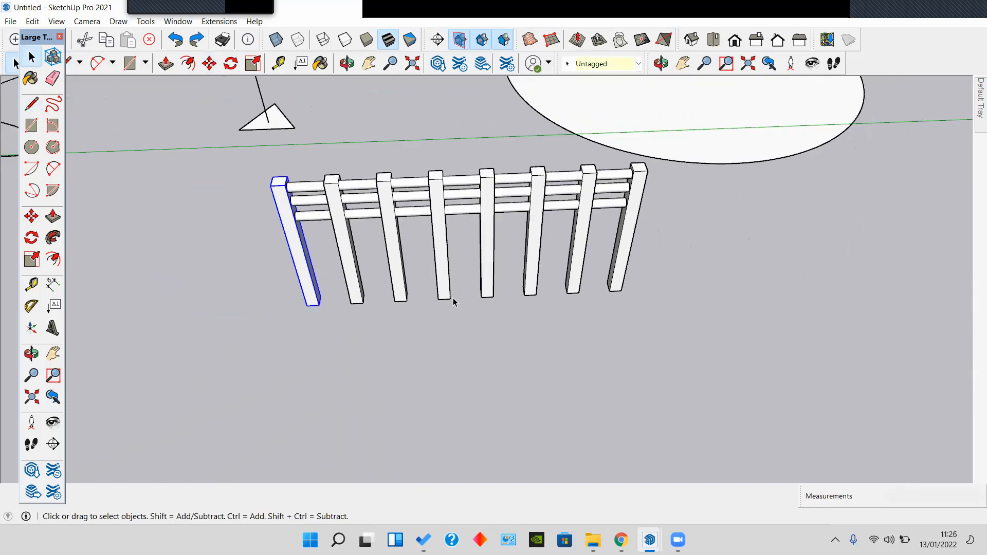
{"action": "scroll", "coordinate": [675, 243], "scroll_direction": "down", "scroll_amount": 2}
{"action": "middle_click_drag", "start_coordinate": [675, 242], "coordinate": [480, 293]}
{"action": "scroll", "coordinate": [601, 296], "scroll_direction": "down", "scroll_amount": 2}
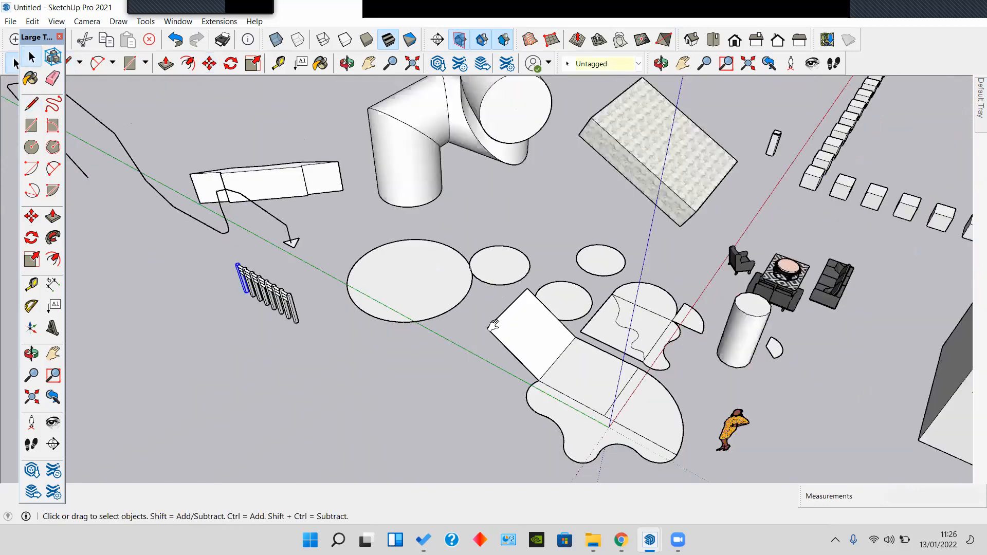
{"action": "middle_click_drag", "start_coordinate": [600, 296], "coordinate": [496, 326]}
{"action": "scroll", "coordinate": [570, 318], "scroll_direction": "down", "scroll_amount": 2}
{"action": "middle_click_drag", "start_coordinate": [571, 317], "coordinate": [365, 310]}
{"action": "middle_click_drag", "start_coordinate": [756, 359], "coordinate": [573, 280], "text": "shift"}
{"action": "double_click", "coordinate": [41, 36]}
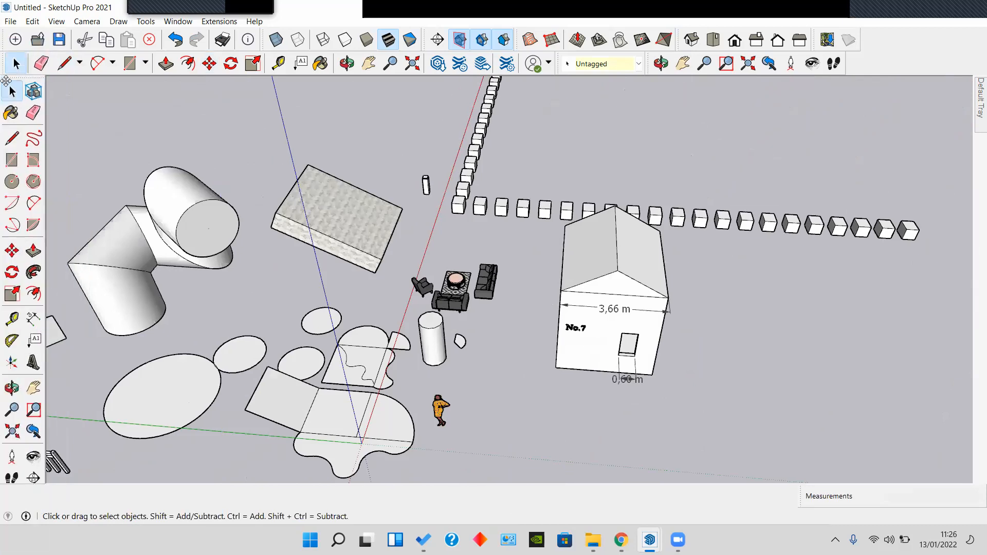
Step: Examine the whole model from several angles, around the house, furniture and box rows
{"action": "middle_click_drag", "start_coordinate": [599, 373], "coordinate": [481, 300]}
{"action": "middle_click_drag", "start_coordinate": [286, 301], "coordinate": [136, 307]}
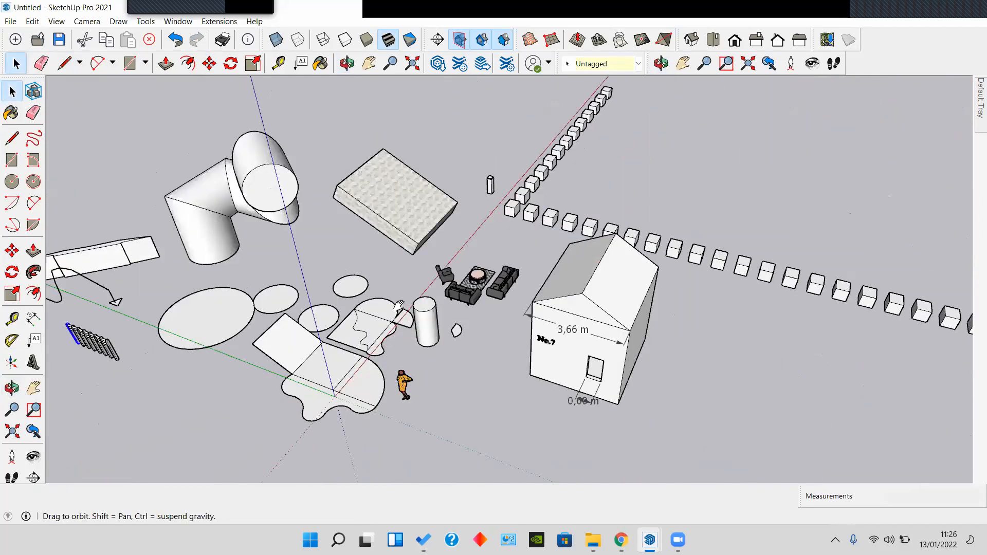
{"action": "middle_click_drag", "start_coordinate": [431, 326], "coordinate": [419, 293], "text": "shift"}
{"action": "scroll", "coordinate": [421, 293], "scroll_direction": "up", "scroll_amount": 3}
{"action": "mouse_move", "coordinate": [630, 301]}
{"action": "middle_mouse_down"}
{"action": "mouse_move", "coordinate": [332, 331]}
{"action": "mouse_move", "coordinate": [267, 324]}
{"action": "middle_mouse_up"}
{"action": "middle_click_drag", "start_coordinate": [437, 285], "coordinate": [298, 309]}
{"action": "mouse_move", "coordinate": [514, 309]}
{"action": "middle_mouse_down"}
{"action": "mouse_move", "coordinate": [528, 249]}
{"action": "mouse_move", "coordinate": [513, 213]}
{"action": "mouse_move", "coordinate": [566, 264]}
{"action": "middle_mouse_up"}
{"action": "scroll", "coordinate": [592, 229], "scroll_direction": "up", "scroll_amount": 3}
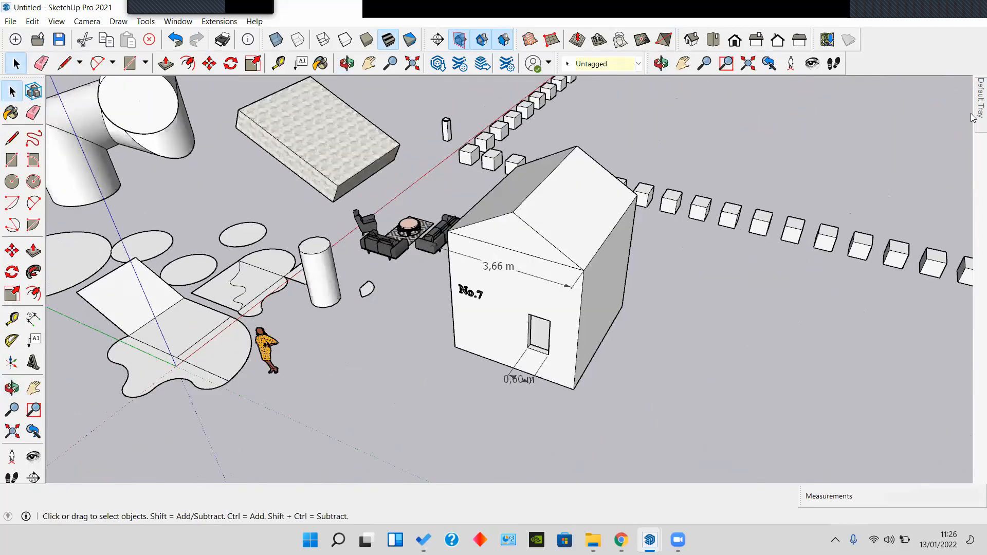
Step: Delete the six intermediate fence posts, leaving only the two end posts and the rails
{"action": "left_click", "coordinate": [388, 324]}
{"action": "middle_click_drag", "start_coordinate": [327, 340], "coordinate": [637, 326], "text": "shift"}
{"action": "scroll", "coordinate": [288, 257], "scroll_direction": "up", "scroll_amount": 5}
{"action": "middle_click_drag", "start_coordinate": [128, 273], "coordinate": [504, 379], "text": "shift"}
{"action": "scroll", "coordinate": [569, 390], "scroll_direction": "up", "scroll_amount": 2}
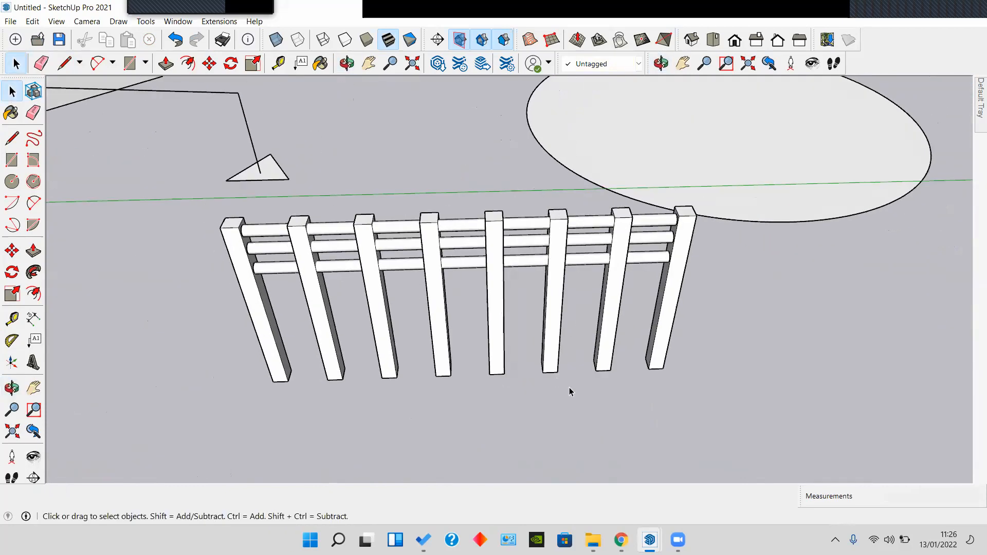
{"action": "scroll", "coordinate": [571, 390], "scroll_direction": "up", "scroll_amount": 2}
{"action": "left_click", "coordinate": [226, 361]}
{"action": "left_click_drag", "start_coordinate": [631, 416], "coordinate": [262, 313]}
{"action": "key", "text": "Delete"}
Step: Try to copy the end post nearest the large circle onto the opposite end post for a divided array of 7
{"action": "middle_click_drag", "start_coordinate": [435, 355], "coordinate": [450, 386]}
{"action": "scroll", "coordinate": [683, 300], "scroll_direction": "up", "scroll_amount": 2}
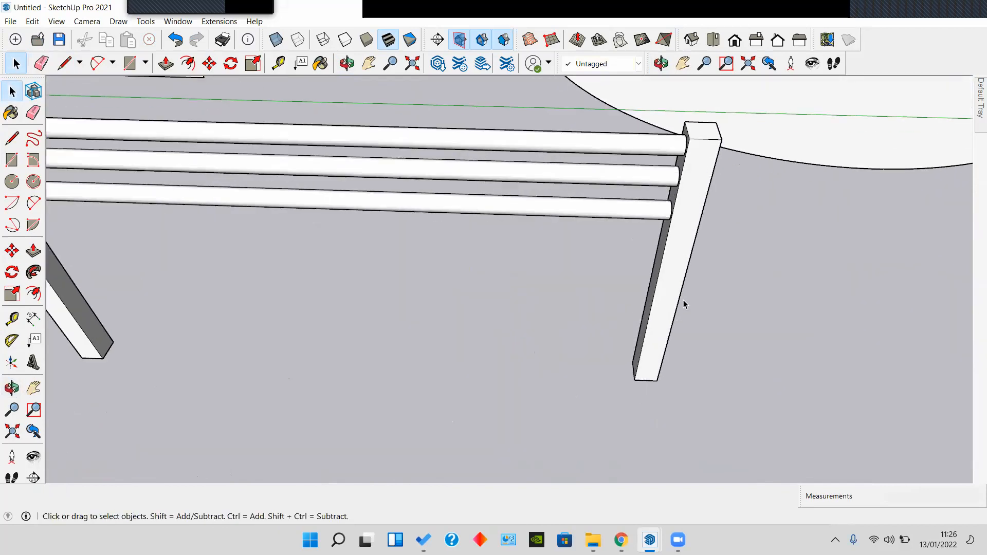
{"action": "scroll", "coordinate": [684, 301], "scroll_direction": "down", "scroll_amount": 4}
{"action": "middle_click_drag", "start_coordinate": [682, 305], "coordinate": [704, 321]}
{"action": "left_click", "coordinate": [712, 316]}
{"action": "left_click", "coordinate": [734, 366]}
{"action": "left_click", "coordinate": [702, 329]}
{"action": "left_click", "coordinate": [723, 335]}
{"action": "left_click", "coordinate": [707, 307]}
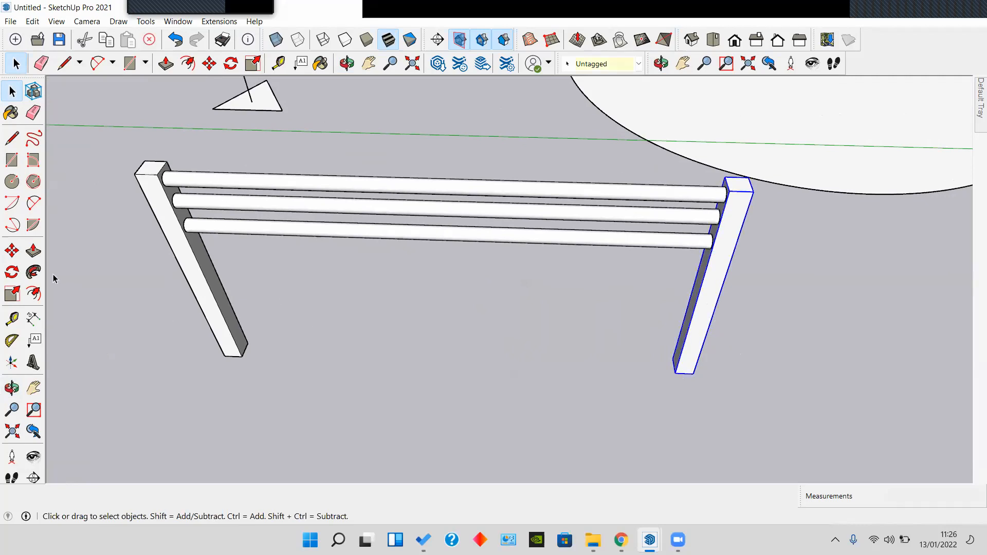
{"action": "left_click", "coordinate": [12, 250]}
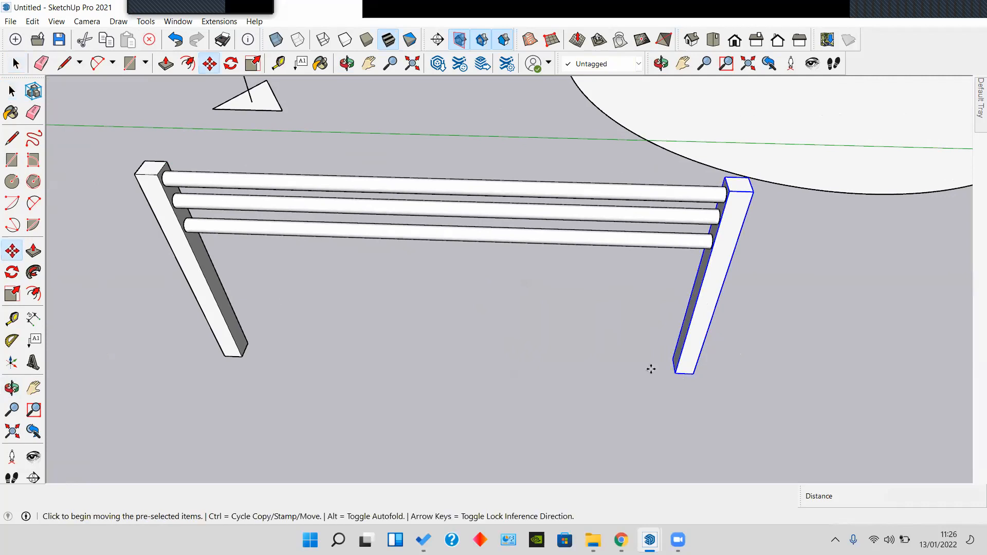
{"action": "left_click", "coordinate": [693, 373]}
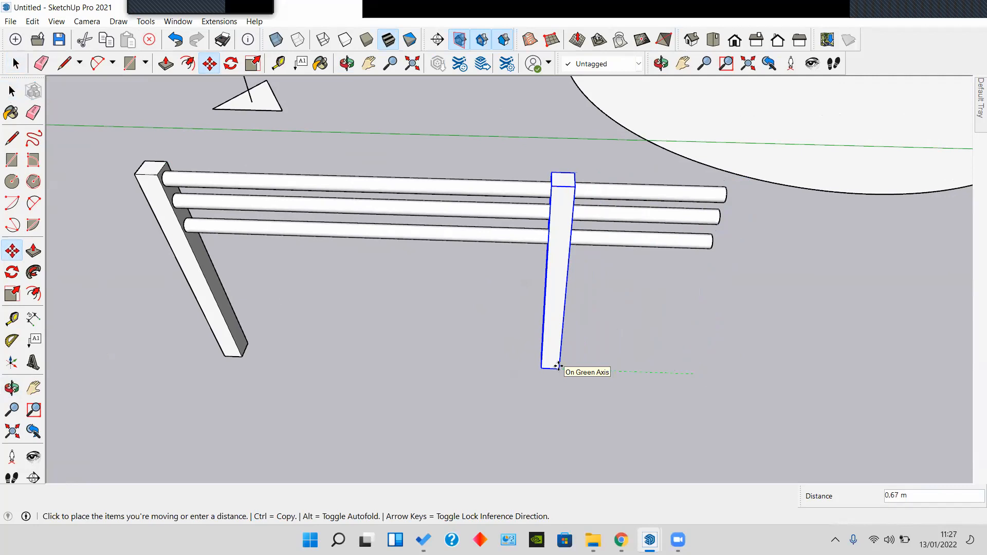
{"action": "key", "text": "ctrl"}
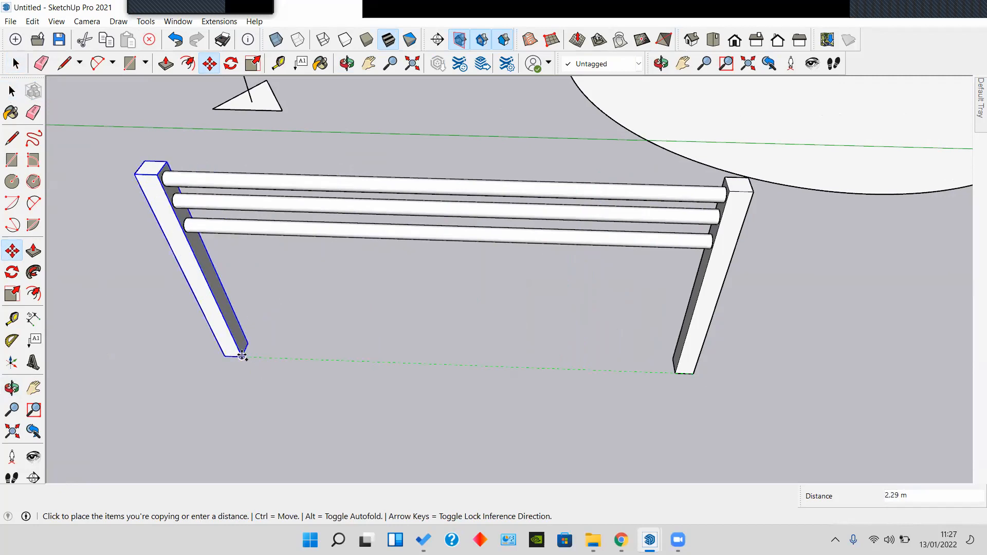
{"action": "left_click", "coordinate": [242, 356]}
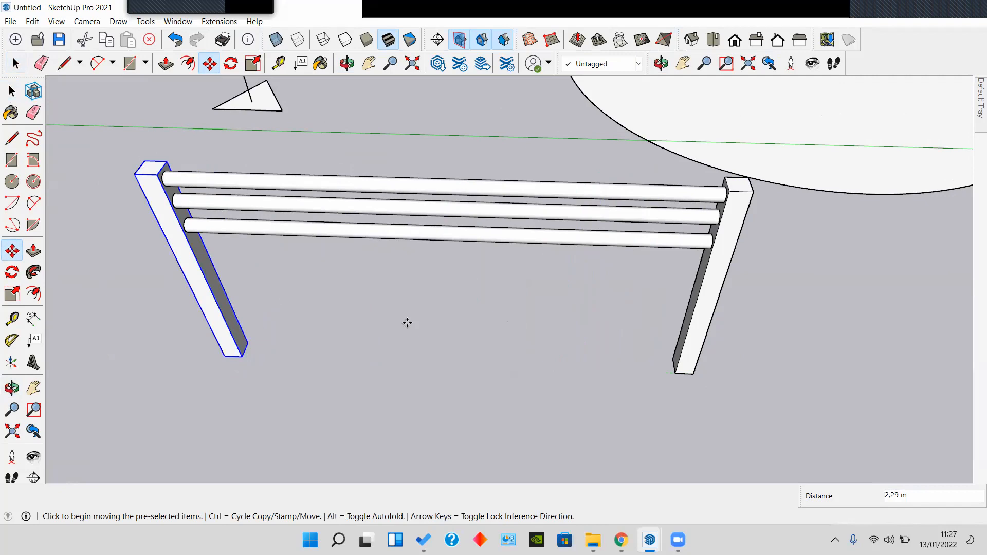
{"action": "type", "text": "7/"}
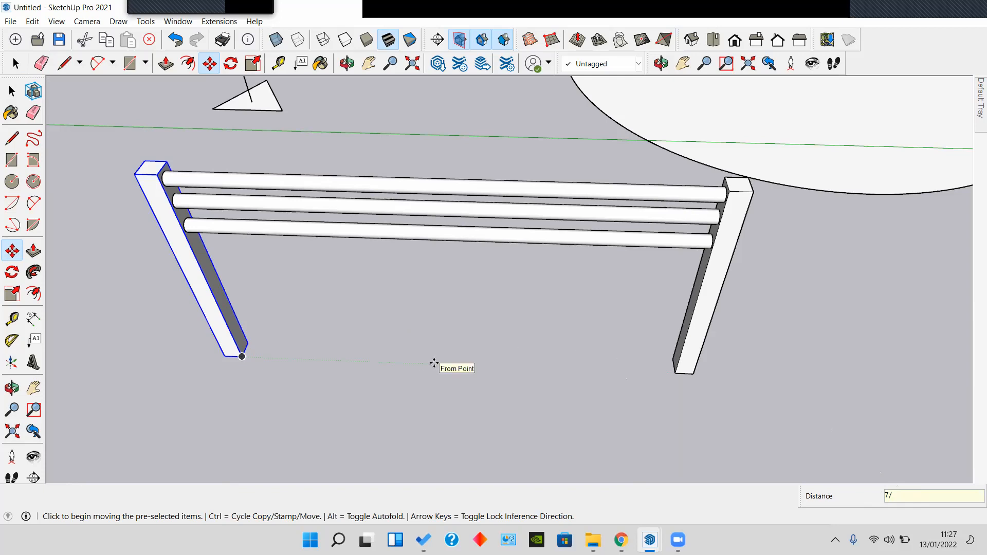
{"action": "key", "text": "space"}
{"action": "key", "text": "ctrl+z"}
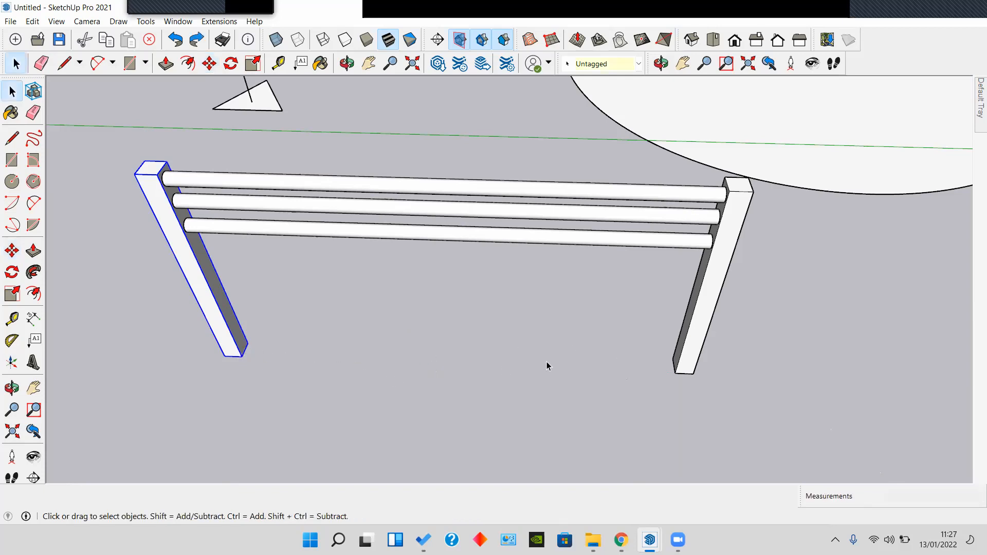
Step: Copy the end post nearest the large circle 2.29 m onto the opposite end and divide the distance into 7 equal spaces
{"action": "left_click", "coordinate": [695, 352]}
{"action": "key", "text": "m"}
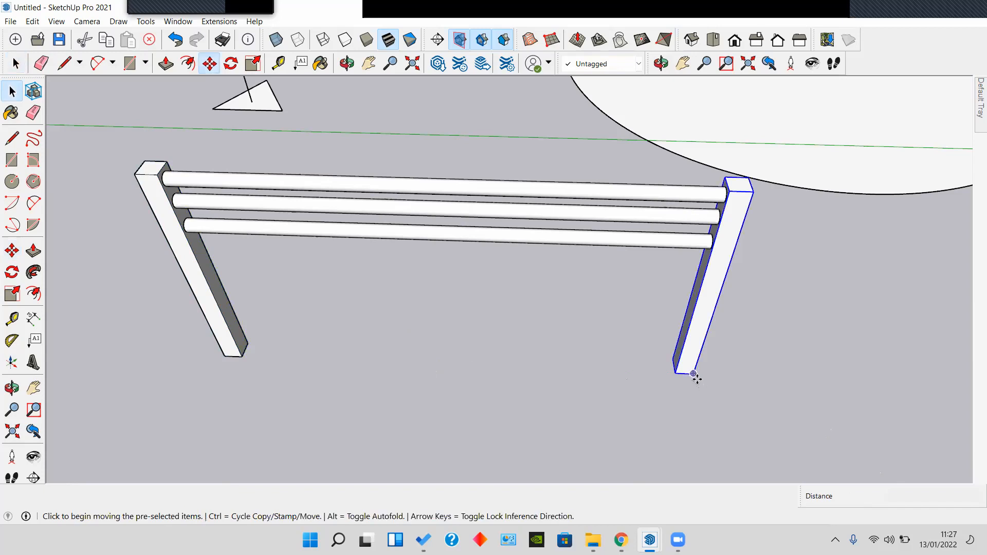
{"action": "left_click", "coordinate": [688, 374]}
{"action": "key", "text": "ctrl"}
{"action": "left_click", "coordinate": [452, 363]}
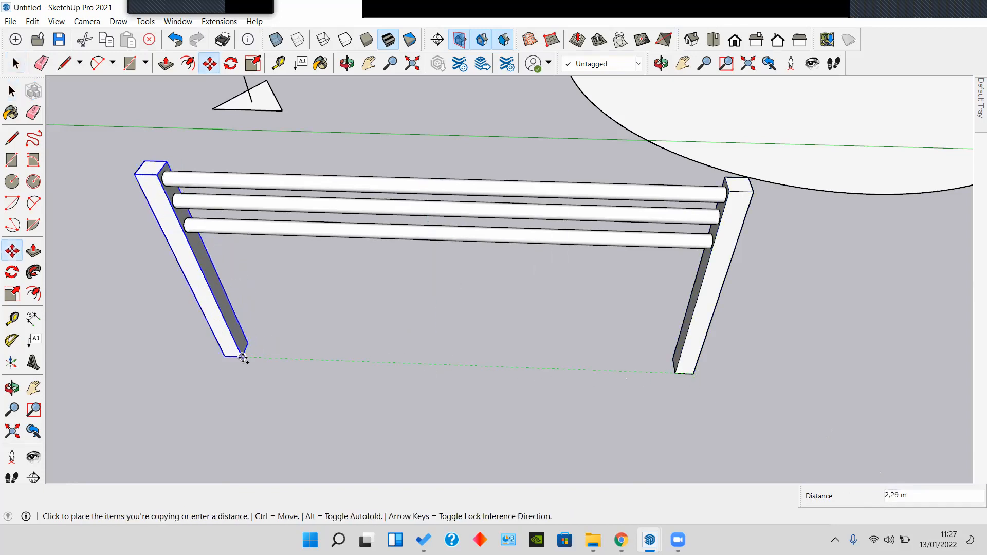
{"action": "left_click", "coordinate": [289, 351]}
{"action": "type", "text": "7/"}
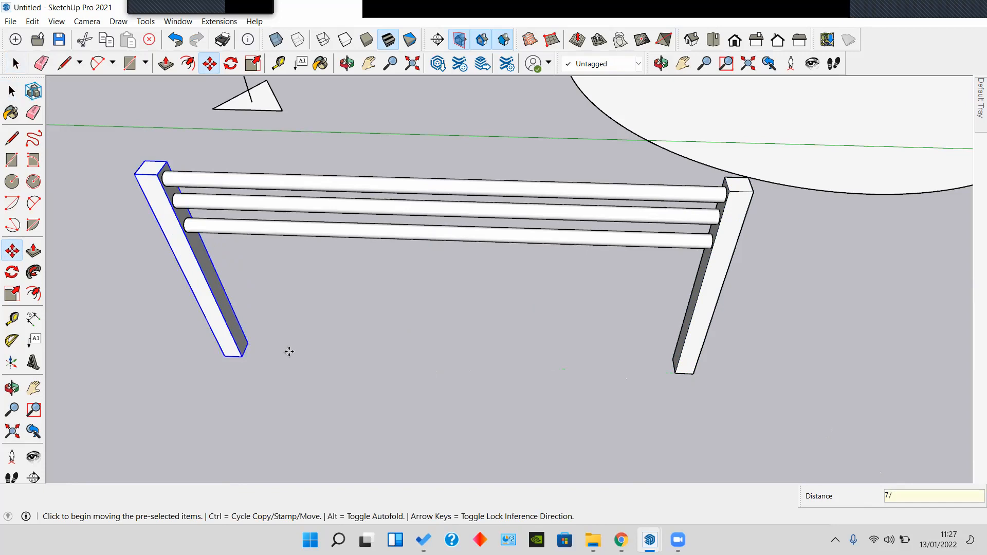
{"action": "key", "text": "Return"}
Step: Check the gaps between neighbouring posts of the divided array with the Line tool
{"action": "mouse_move", "coordinate": [290, 352]}
{"action": "middle_mouse_down"}
{"action": "mouse_move", "coordinate": [452, 371]}
{"action": "mouse_move", "coordinate": [544, 238]}
{"action": "mouse_move", "coordinate": [463, 370]}
{"action": "mouse_move", "coordinate": [414, 365]}
{"action": "mouse_move", "coordinate": [441, 322]}
{"action": "mouse_move", "coordinate": [421, 351]}
{"action": "middle_mouse_up"}
{"action": "scroll", "coordinate": [414, 366], "scroll_direction": "up", "scroll_amount": 3}
{"action": "key", "text": "space"}
{"action": "key", "text": "l"}
{"action": "scroll", "coordinate": [412, 367], "scroll_direction": "down", "scroll_amount": 3}
{"action": "left_click", "coordinate": [280, 386]}
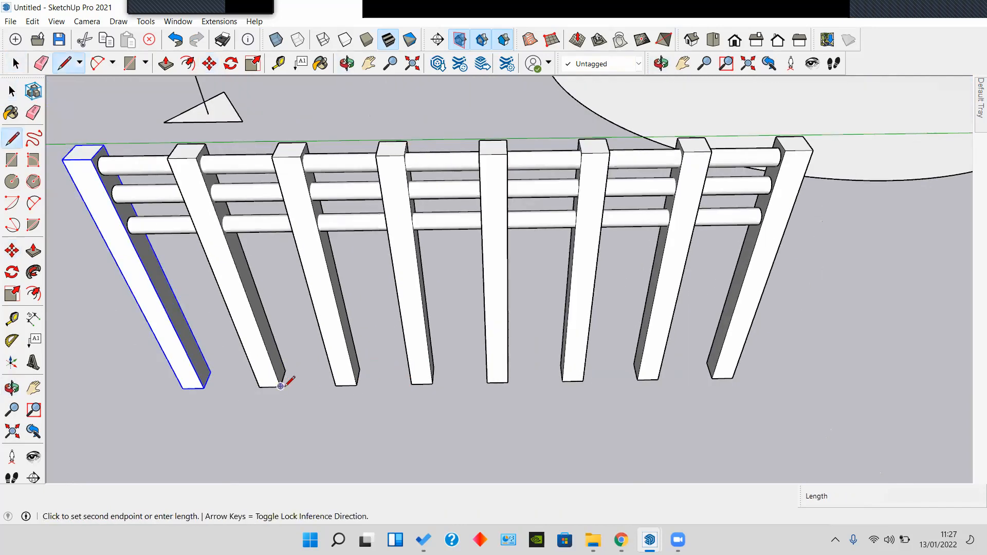
{"action": "key", "text": "space"}
{"action": "key", "text": "l"}
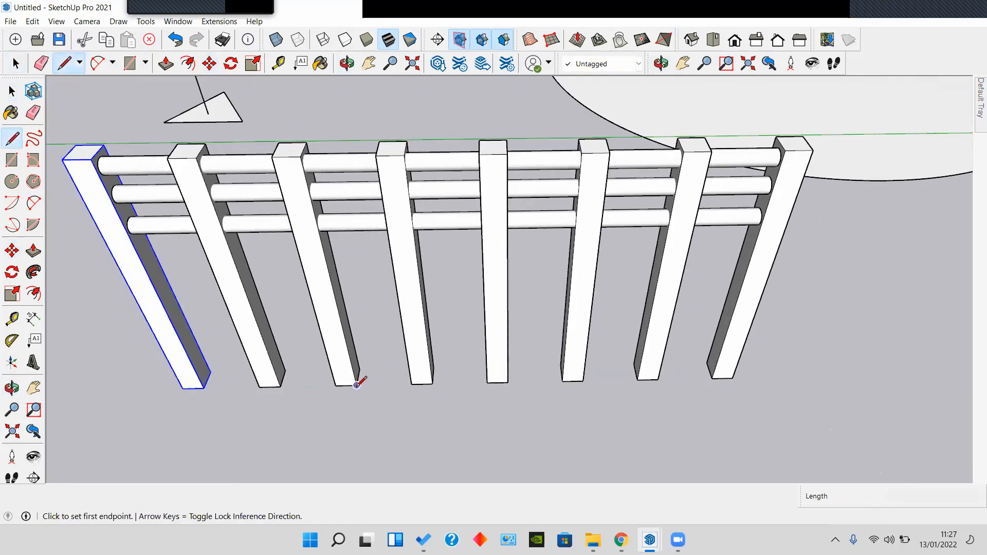
{"action": "left_click", "coordinate": [356, 385]}
{"action": "key", "text": "space"}
{"action": "key", "text": "l"}
{"action": "left_click", "coordinate": [432, 384]}
{"action": "key", "text": "space"}
{"action": "key", "text": "l"}
{"action": "left_click", "coordinate": [508, 382]}
{"action": "key", "text": "space"}
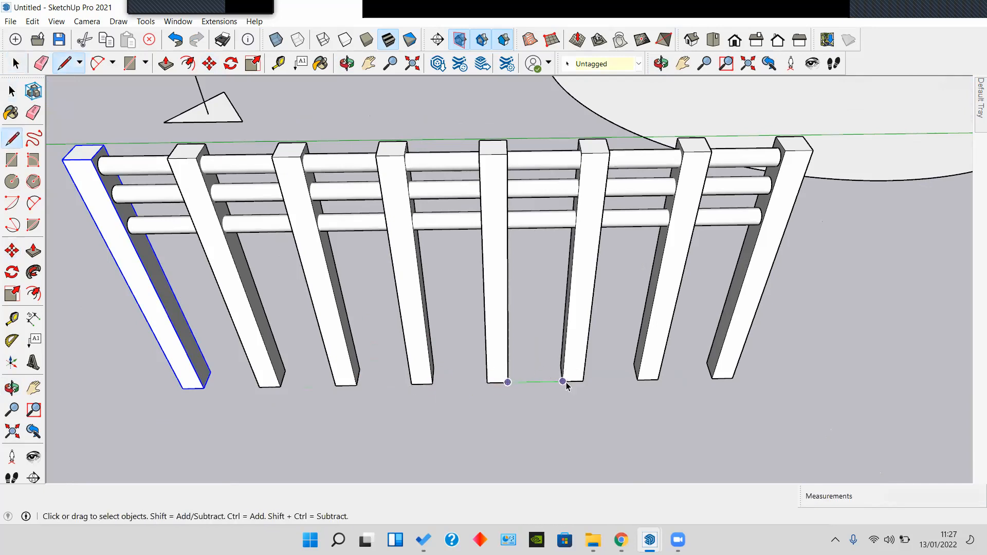
{"action": "scroll", "coordinate": [566, 386], "scroll_direction": "down", "scroll_amount": 5}
{"action": "middle_click_drag", "start_coordinate": [579, 387], "coordinate": [612, 373]}
{"action": "scroll", "coordinate": [611, 373], "scroll_direction": "up", "scroll_amount": 2}
{"action": "key", "text": "m"}
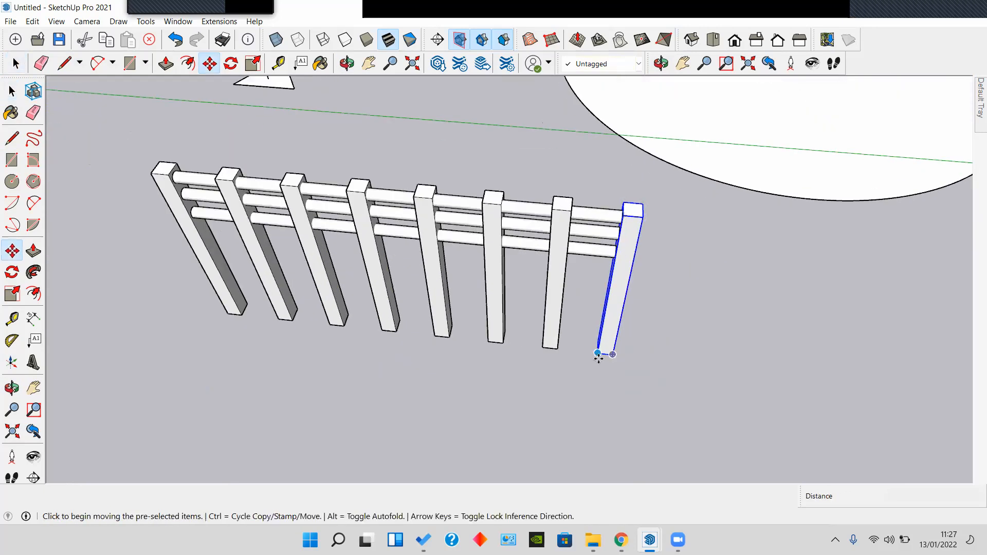
{"action": "left_click", "coordinate": [598, 353]}
{"action": "key", "text": "ctrl"}
{"action": "scroll", "coordinate": [637, 363], "scroll_direction": "down", "scroll_amount": 3}
{"action": "middle_click_drag", "start_coordinate": [798, 358], "coordinate": [572, 317], "text": "shift"}
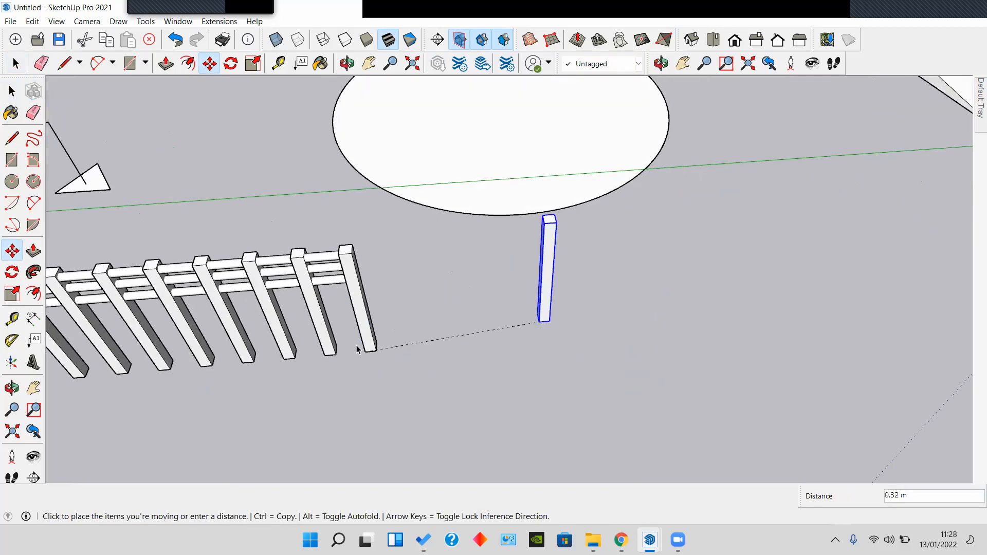
{"action": "key", "text": "space"}
Step: Copy the end post about 3.16 m beyond the fence along the green axis and divide the distance into 20 equal spaces
{"action": "scroll", "coordinate": [357, 348], "scroll_direction": "up", "scroll_amount": 3}
{"action": "left_click", "coordinate": [377, 348]}
{"action": "key", "text": "m"}
{"action": "left_click", "coordinate": [379, 354]}
{"action": "key", "text": "ctrl"}
{"action": "scroll", "coordinate": [652, 335], "scroll_direction": "down", "scroll_amount": 2}
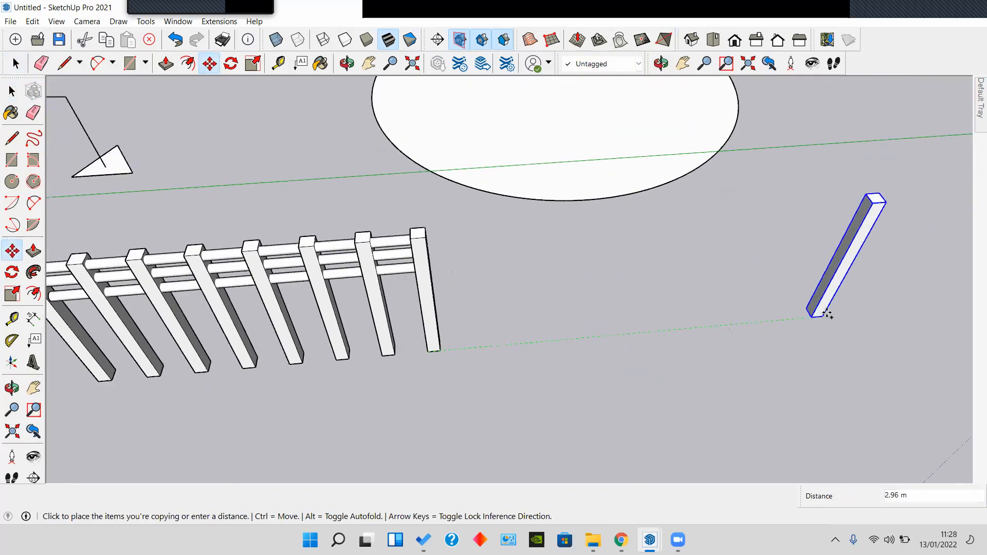
{"action": "left_click", "coordinate": [844, 311]}
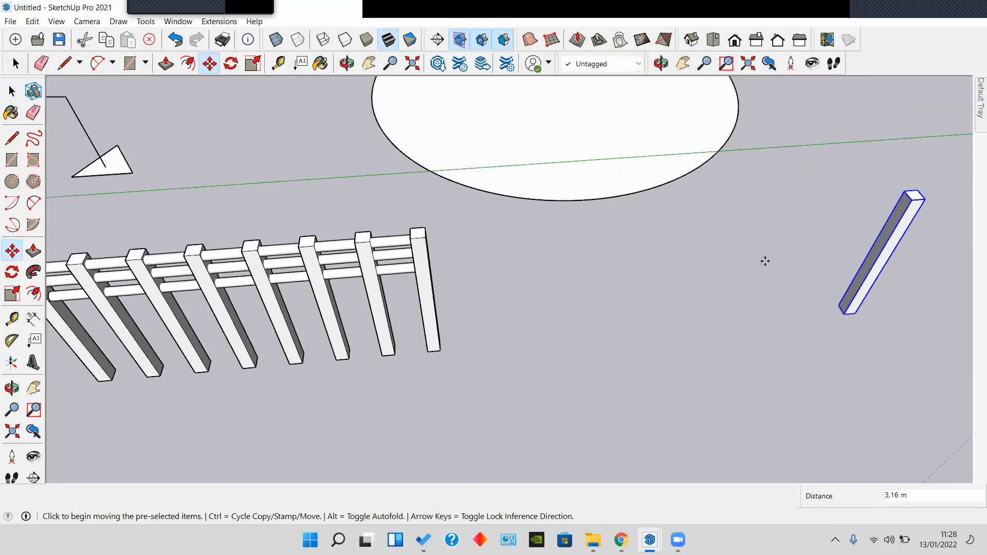
{"action": "type", "text": "2"}
{"action": "key", "text": "Return"}
{"action": "scroll", "coordinate": [765, 261], "scroll_direction": "down", "scroll_amount": 2}
{"action": "key", "text": "space"}
{"action": "middle_click_drag", "start_coordinate": [679, 270], "coordinate": [626, 254]}
{"action": "scroll", "coordinate": [630, 249], "scroll_direction": "up", "scroll_amount": 4}
{"action": "middle_click_drag", "start_coordinate": [683, 224], "coordinate": [652, 246]}
{"action": "scroll", "coordinate": [550, 267], "scroll_direction": "down", "scroll_amount": 2}
{"action": "scroll", "coordinate": [653, 246], "scroll_direction": "down", "scroll_amount": 2}
Step: Delete the arrayed post copies beyond the end of the railed fence
{"action": "key", "text": "ctrl+z"}
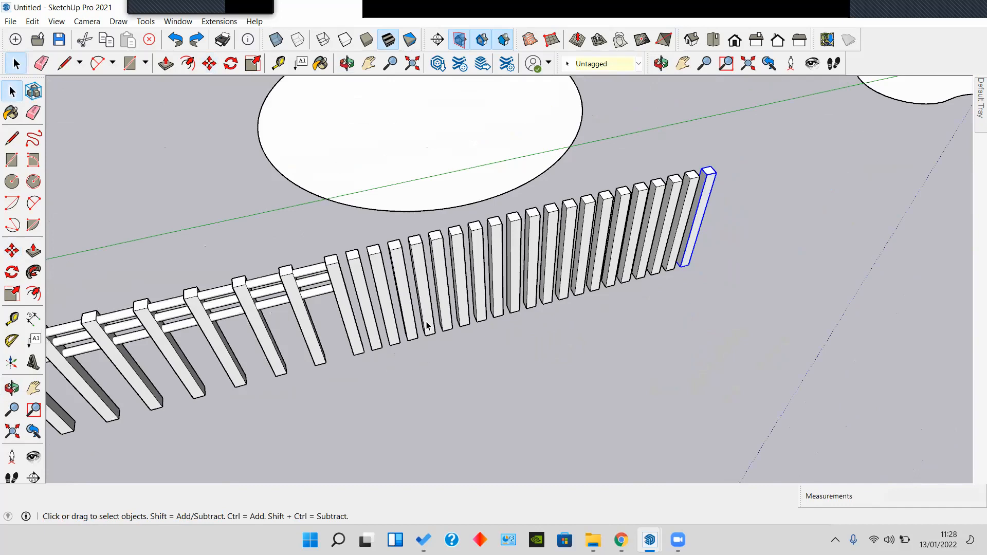
{"action": "scroll", "coordinate": [397, 335], "scroll_direction": "up", "scroll_amount": 2}
{"action": "scroll", "coordinate": [395, 338], "scroll_direction": "down", "scroll_amount": 2}
{"action": "middle_click_drag", "start_coordinate": [618, 357], "coordinate": [727, 399]}
{"action": "left_click_drag", "start_coordinate": [339, 252], "coordinate": [337, 250]}
{"action": "left_click_drag", "start_coordinate": [727, 441], "coordinate": [348, 242]}
{"action": "key", "text": "Delete"}
Step: Copy the end post about 2.21 m along the green axis beyond the fence and divide the distance into 15 equal spaces
{"action": "scroll", "coordinate": [351, 327], "scroll_direction": "up", "scroll_amount": 3}
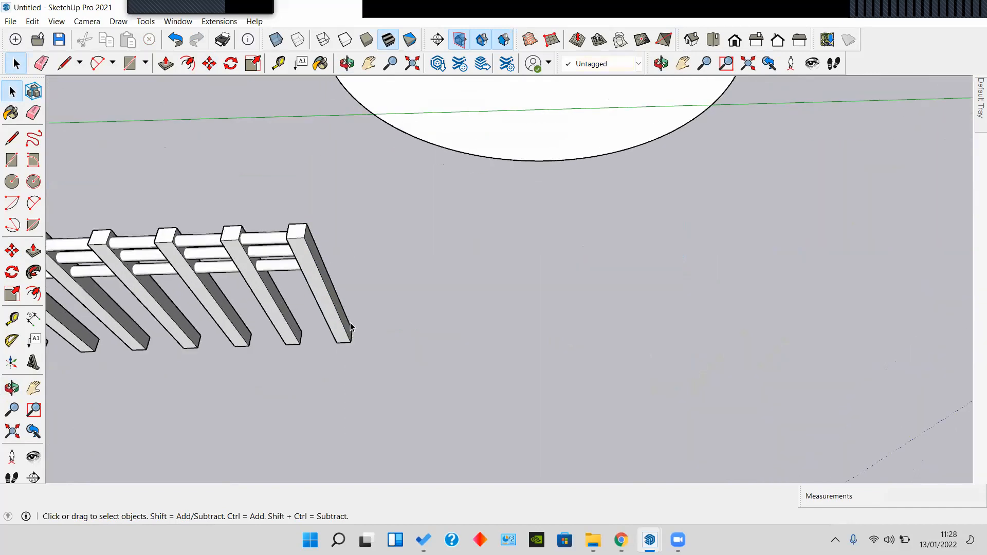
{"action": "left_click", "coordinate": [352, 326]}
{"action": "scroll", "coordinate": [360, 332], "scroll_direction": "up", "scroll_amount": 3}
{"action": "key", "text": "m"}
{"action": "left_click", "coordinate": [366, 323]}
{"action": "key", "text": "ctrl"}
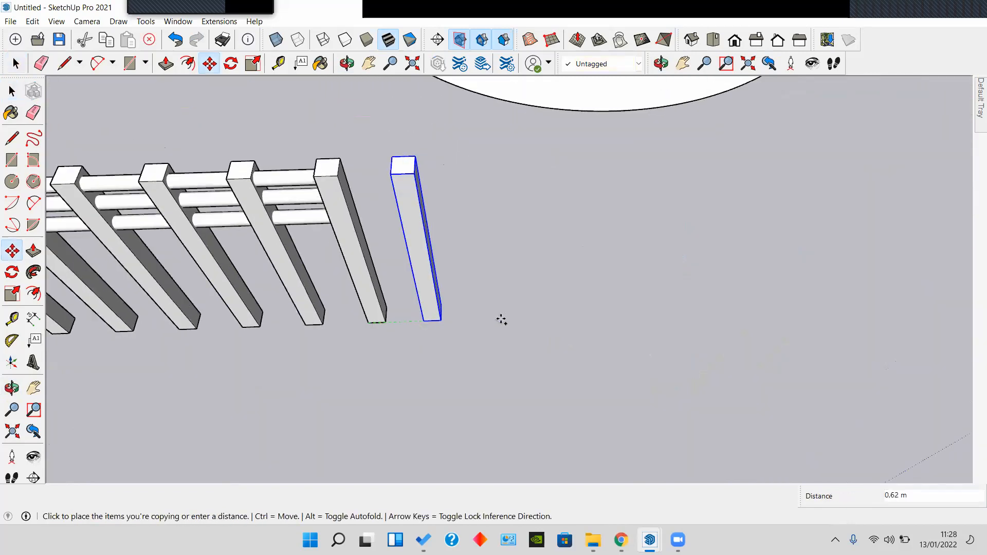
{"action": "scroll", "coordinate": [501, 320], "scroll_direction": "down", "scroll_amount": 2}
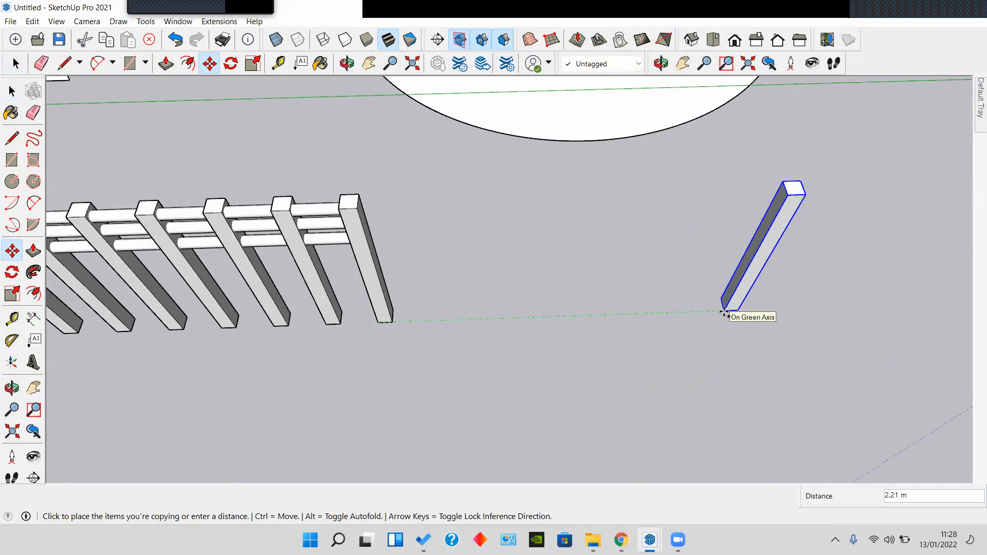
{"action": "left_click", "coordinate": [724, 312]}
{"action": "type", "text": "15"}
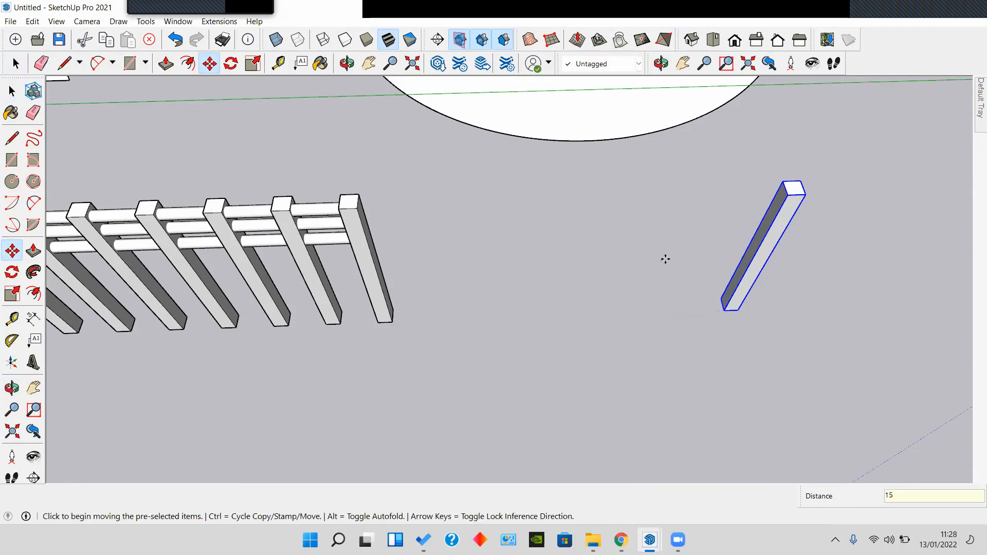
{"action": "type", "text": "/"}
{"action": "key", "text": "Return"}
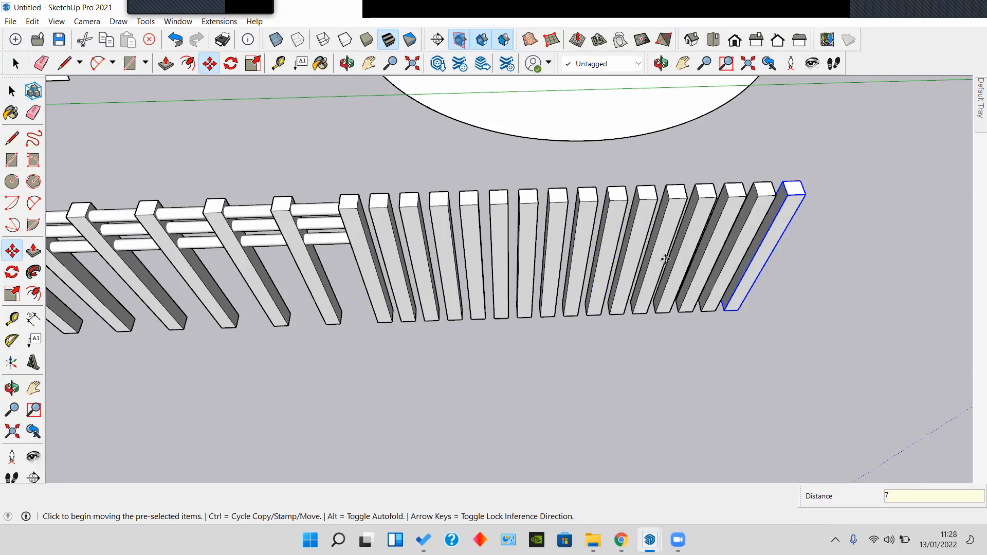
Step: Try to redivide the new post array into 7 spaces, and select individual posts in the row to check them
{"action": "key", "text": "Return"}
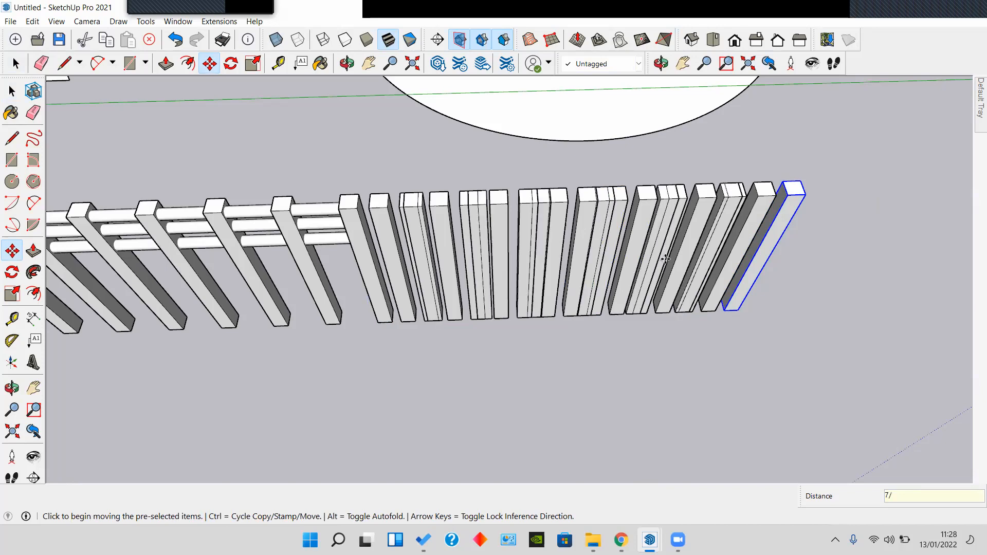
{"action": "key", "text": "ctrl+z"}
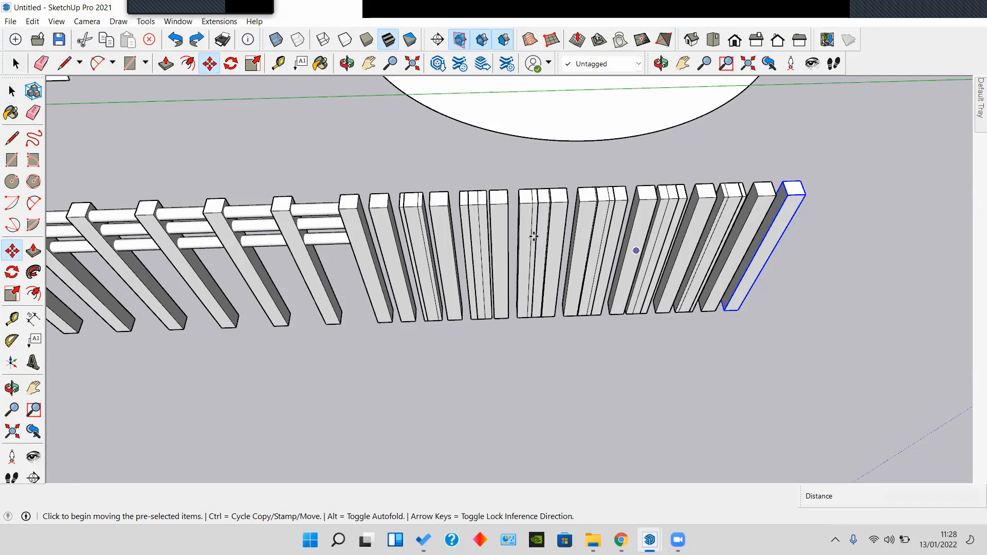
{"action": "key", "text": "space"}
{"action": "left_click", "coordinate": [588, 227]}
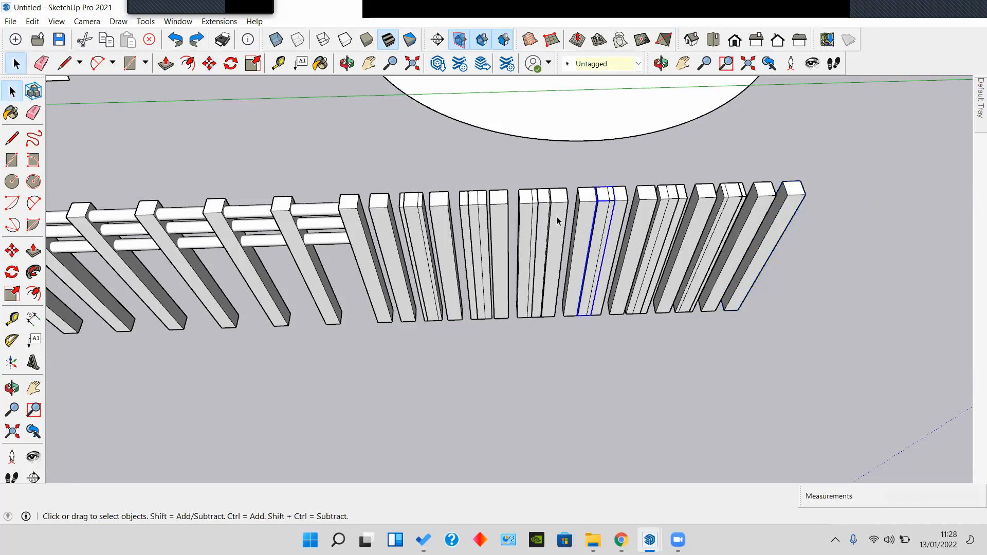
{"action": "left_click", "coordinate": [451, 256]}
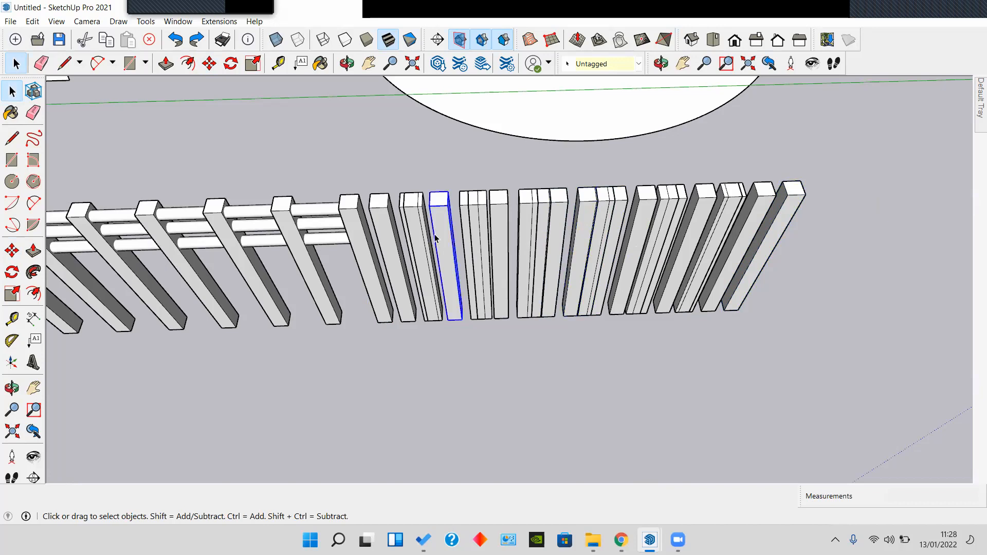
Step: Delete all the post copies beyond the railed fence, keeping its end post
{"action": "scroll", "coordinate": [451, 256], "scroll_direction": "up", "scroll_amount": 2}
{"action": "left_click", "coordinate": [650, 368]}
{"action": "middle_click_drag", "start_coordinate": [650, 367], "coordinate": [439, 250]}
{"action": "left_click_drag", "start_coordinate": [235, 206], "coordinate": [250, 225]}
{"action": "key", "text": "Delete"}
Step: Try copying the end post along the green axis beyond the fence, and delete the single copy
{"action": "left_click", "coordinate": [218, 311]}
{"action": "middle_click_drag", "start_coordinate": [245, 310], "coordinate": [333, 291], "text": "shift"}
{"action": "key", "text": "m"}
{"action": "key", "text": "ctrl"}
{"action": "left_click", "coordinate": [299, 313]}
{"action": "scroll", "coordinate": [443, 315], "scroll_direction": "down", "scroll_amount": 1}
{"action": "scroll", "coordinate": [591, 304], "scroll_direction": "down", "scroll_amount": 2}
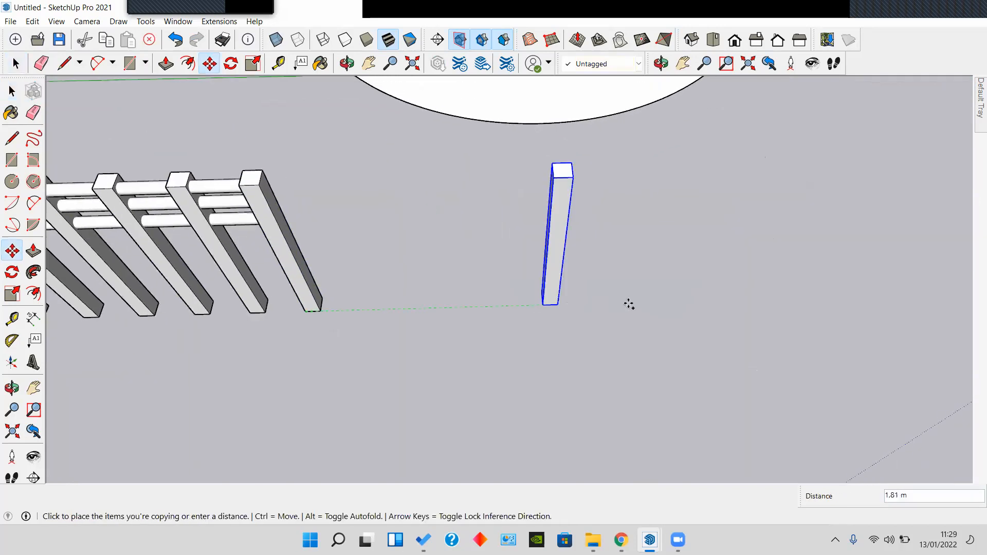
{"action": "left_click", "coordinate": [658, 304]}
{"action": "key", "text": "space"}
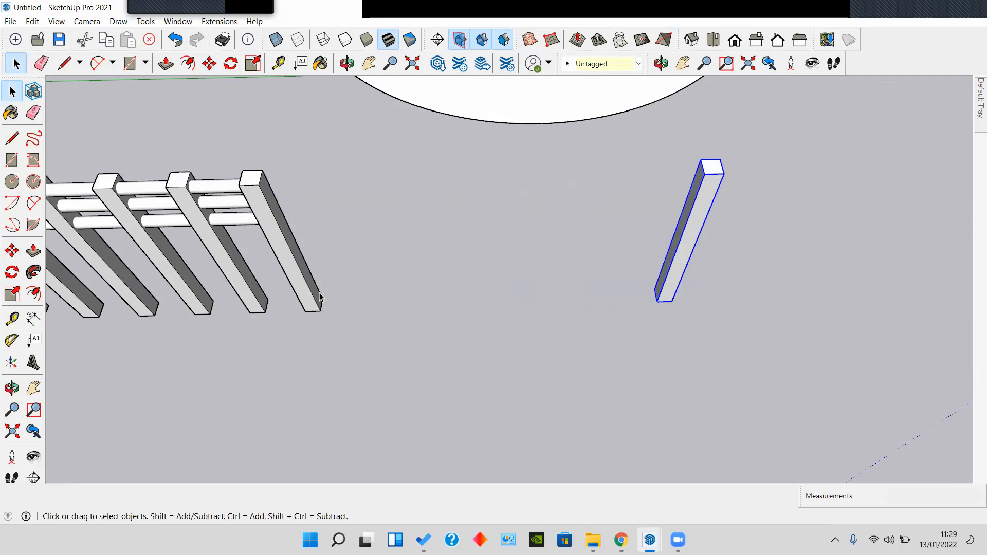
{"action": "key", "text": "o"}
{"action": "middle_click_drag", "start_coordinate": [586, 303], "coordinate": [664, 282]}
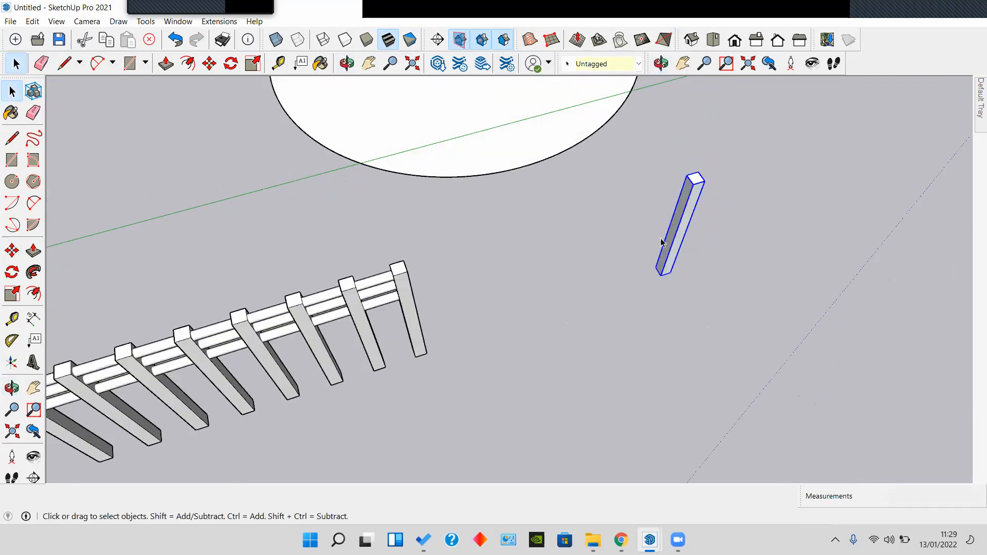
{"action": "key", "text": "Delete"}
Step: Try copying the fence's end post about 1.79 m along the green axis beyond the rails, and delete the copy
{"action": "left_click", "coordinate": [420, 347]}
{"action": "scroll", "coordinate": [420, 348], "scroll_direction": "up", "scroll_amount": 2}
{"action": "key", "text": "m"}
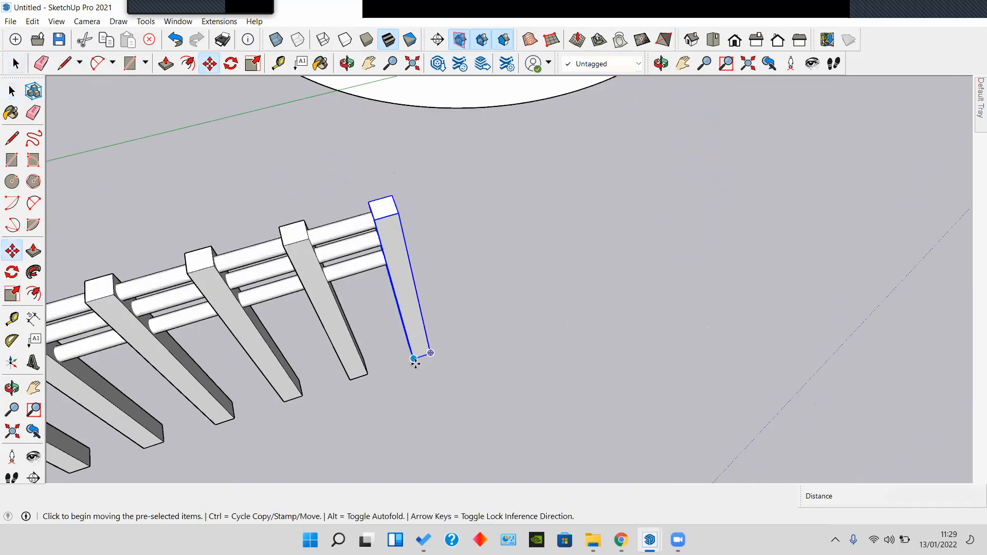
{"action": "key", "text": "ctrl"}
{"action": "left_click", "coordinate": [429, 353]}
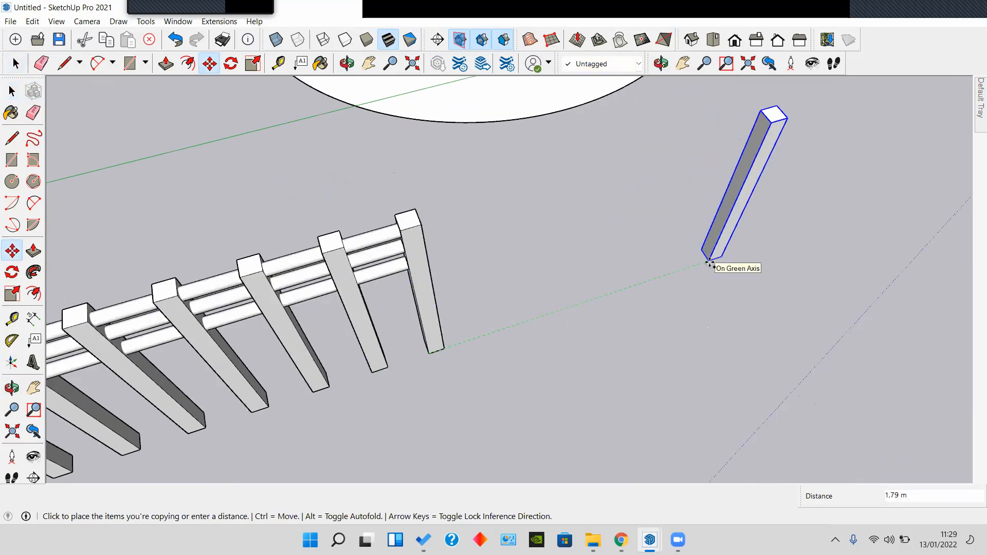
{"action": "left_click", "coordinate": [710, 262]}
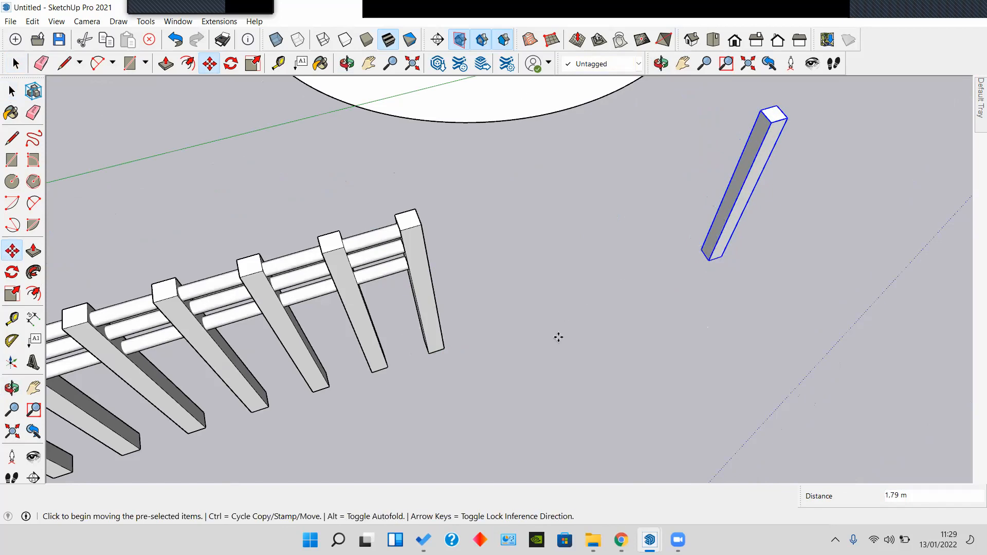
{"action": "type", "text": "2"}
{"action": "type", "text": "0"}
{"action": "mouse_move", "coordinate": [381, 18]}
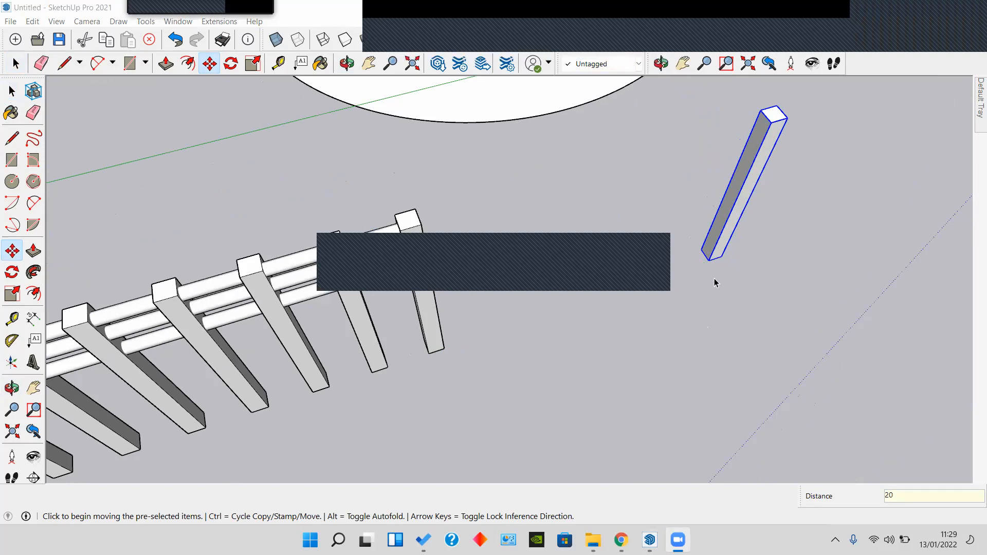
{"action": "key", "text": "space"}
{"action": "left_click_drag", "start_coordinate": [756, 300], "coordinate": [674, 206]}
{"action": "key", "text": "Delete"}
{"action": "left_click", "coordinate": [437, 325]}
{"action": "key", "text": "m"}
{"action": "key", "text": "ctrl"}
{"action": "left_click", "coordinate": [430, 358]}
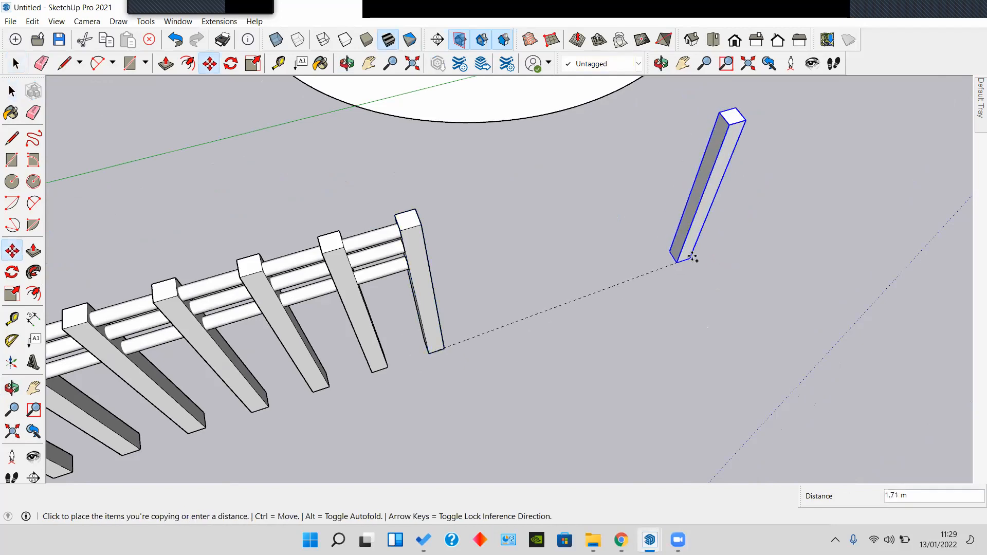
{"action": "key", "text": "space"}
{"action": "left_click_drag", "start_coordinate": [745, 282], "coordinate": [693, 230]}
{"action": "key", "text": "Delete"}
Step: Copy the end post about 1.72 m along the green axis beyond the fence and divide the distance into 12 equal spaces
{"action": "left_click", "coordinate": [433, 346]}
{"action": "key", "text": "m"}
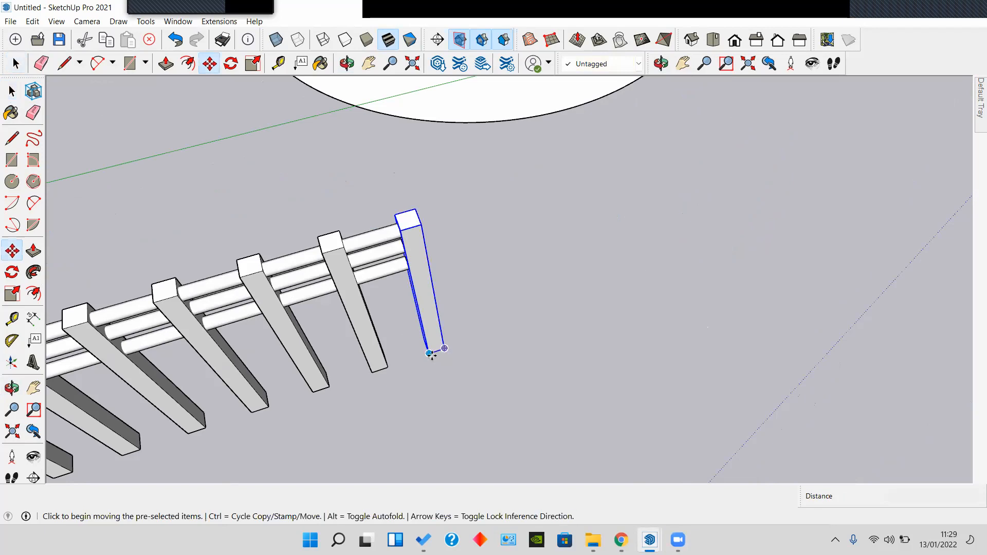
{"action": "left_click", "coordinate": [431, 353]}
{"action": "key", "text": "ctrl"}
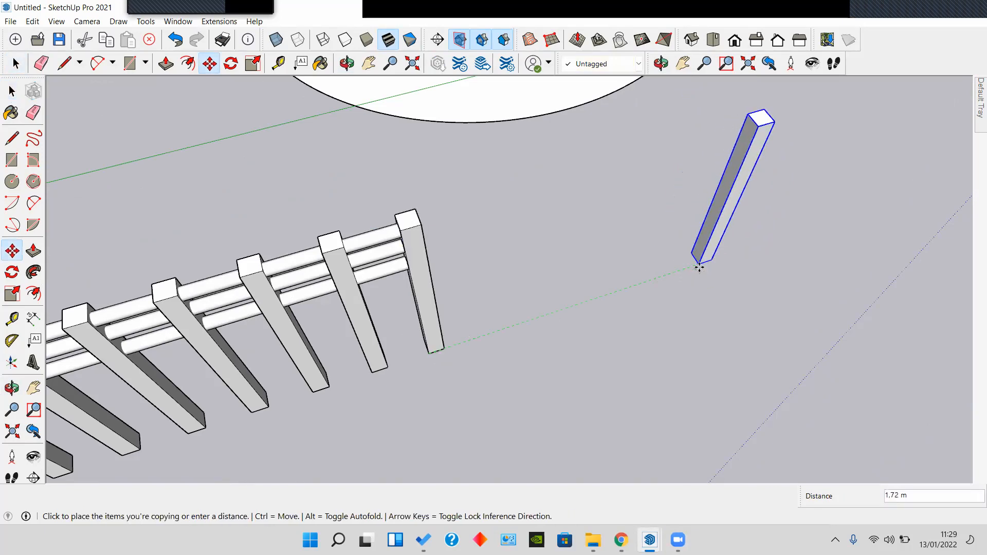
{"action": "left_click", "coordinate": [699, 265]}
{"action": "type", "text": "12/"}
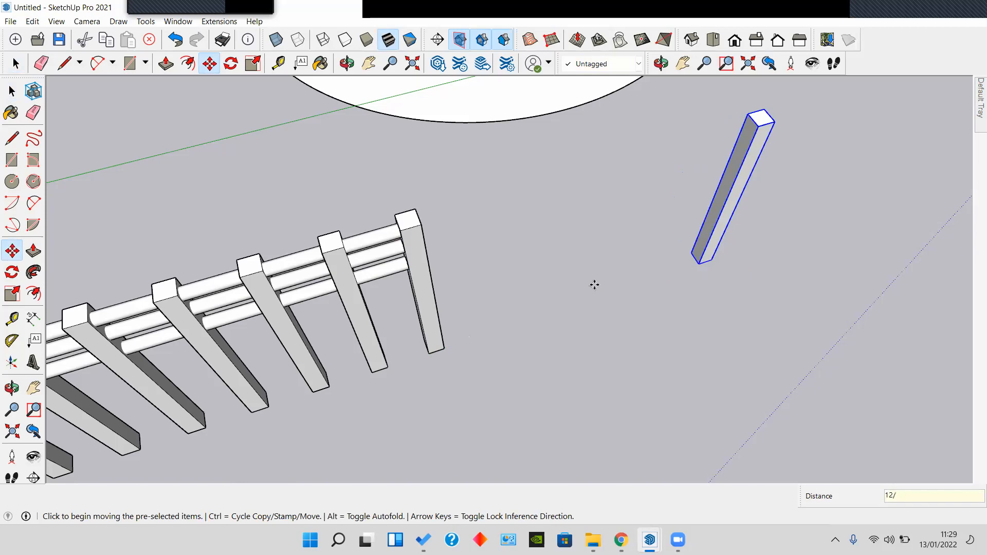
{"action": "key", "text": "Return"}
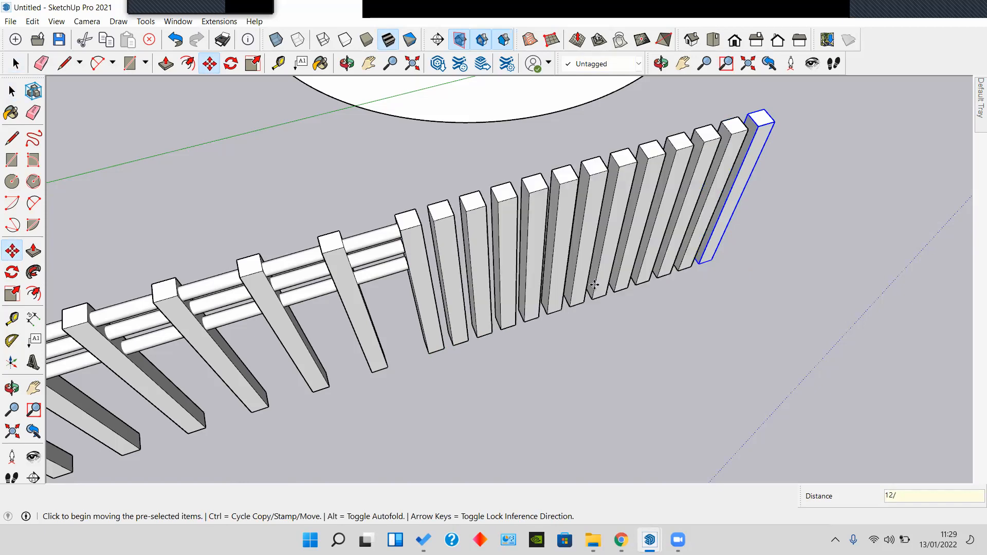
Step: Try to redivide the new post array into 5 spaces
{"action": "type", "text": "5"}
{"action": "key", "text": "Return"}
{"action": "key", "text": "space"}
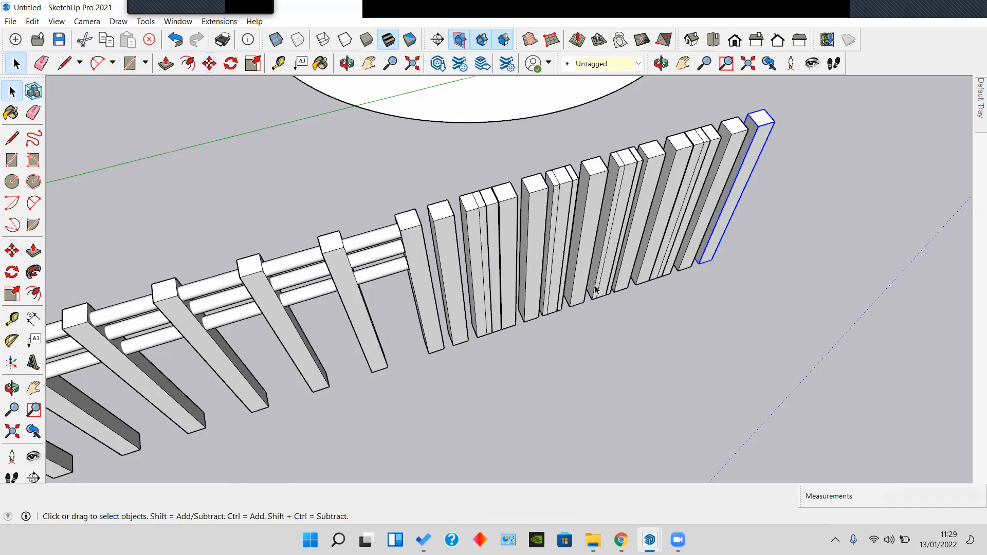
Step: Delete all the overlapping post copies beyond the railed fence, keeping the fence's own end post
{"action": "scroll", "coordinate": [594, 285], "scroll_direction": "down", "scroll_amount": 4}
{"action": "scroll", "coordinate": [610, 271], "scroll_direction": "down", "scroll_amount": 3}
{"action": "middle_click_drag", "start_coordinate": [589, 194], "coordinate": [600, 263], "text": "shift"}
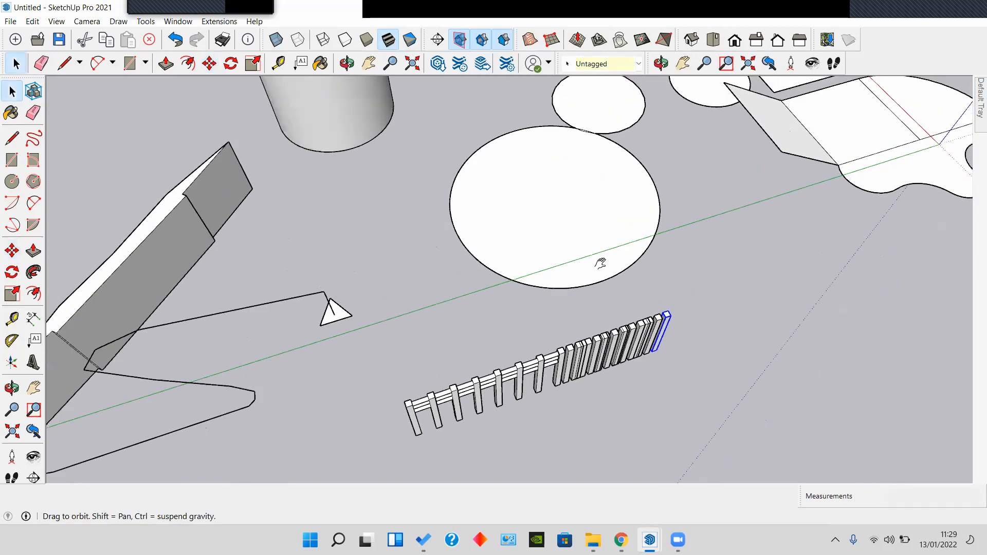
{"action": "scroll", "coordinate": [619, 304], "scroll_direction": "down", "scroll_amount": 3}
{"action": "middle_click_drag", "start_coordinate": [643, 291], "coordinate": [578, 275]}
{"action": "middle_click_drag", "start_coordinate": [574, 388], "coordinate": [593, 322], "text": "shift"}
{"action": "scroll", "coordinate": [593, 321], "scroll_direction": "up", "scroll_amount": 3}
{"action": "left_click_drag", "start_coordinate": [625, 365], "coordinate": [471, 287]}
{"action": "scroll", "coordinate": [471, 286], "scroll_direction": "up", "scroll_amount": 5}
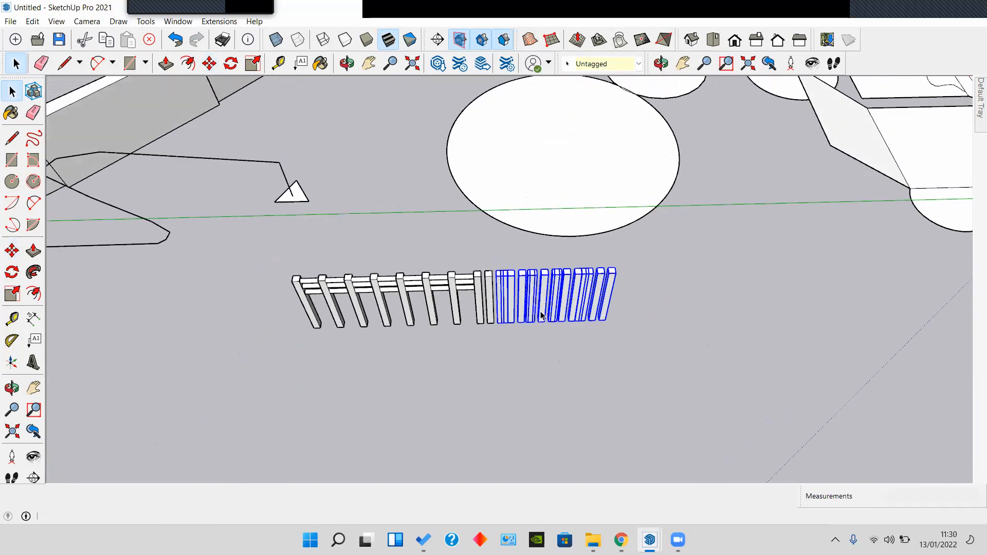
{"action": "key", "text": "Delete"}
{"action": "left_click_drag", "start_coordinate": [495, 338], "coordinate": [476, 287]}
{"action": "key", "text": "Delete"}
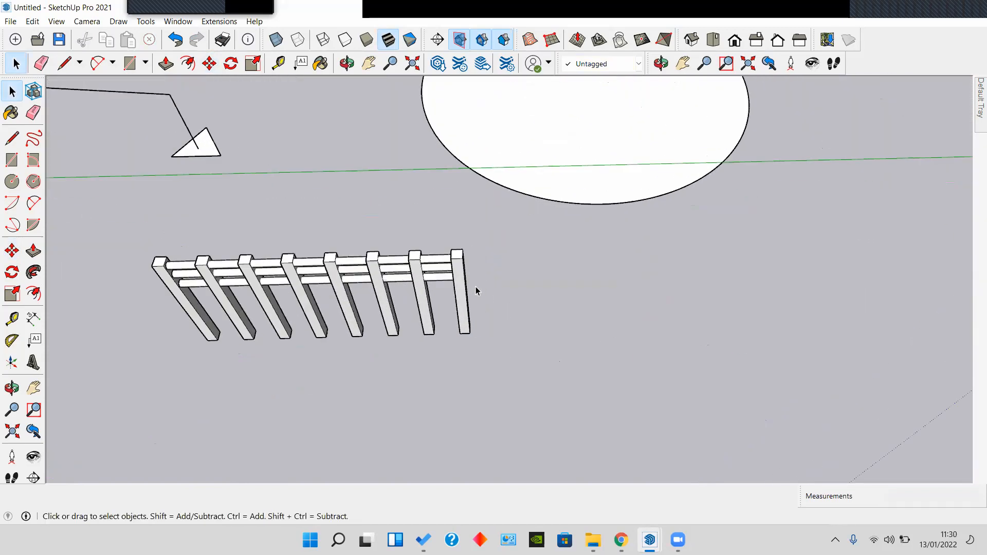
Step: Delete the six intermediate posts of the railed fence, keeping the rails and both end posts
{"action": "scroll", "coordinate": [476, 291], "scroll_direction": "up", "scroll_amount": 3}
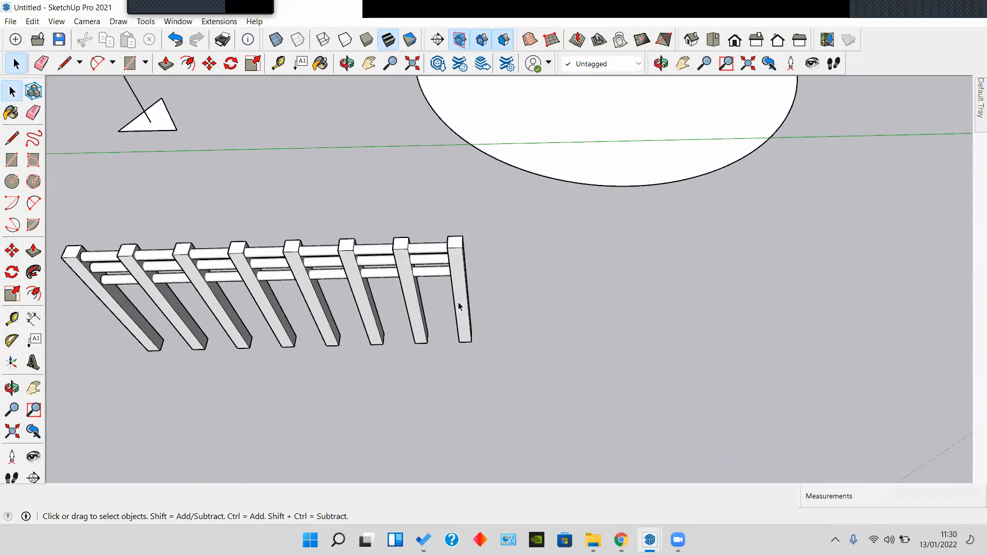
{"action": "middle_click_drag", "start_coordinate": [458, 302], "coordinate": [753, 222]}
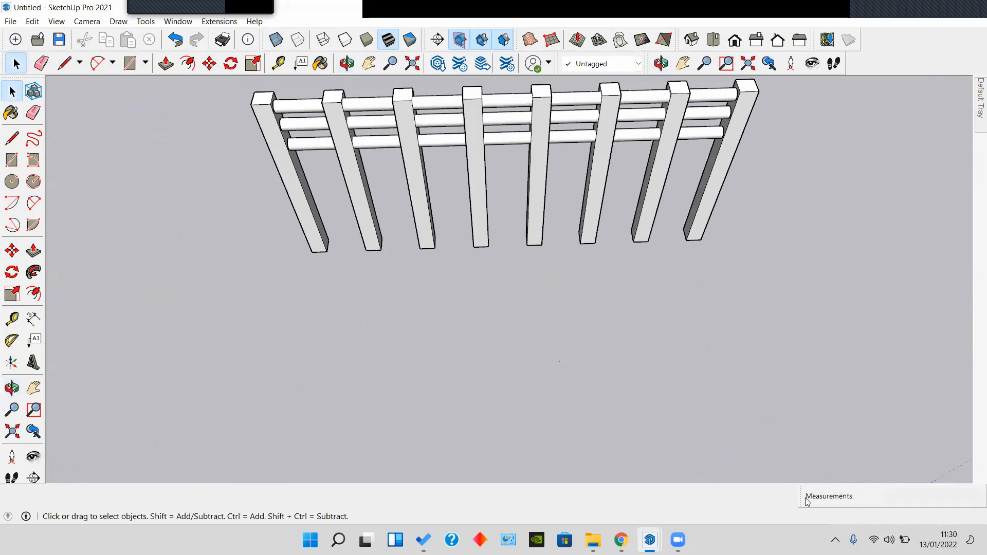
{"action": "middle_click_drag", "start_coordinate": [535, 218], "coordinate": [613, 300], "text": "shift"}
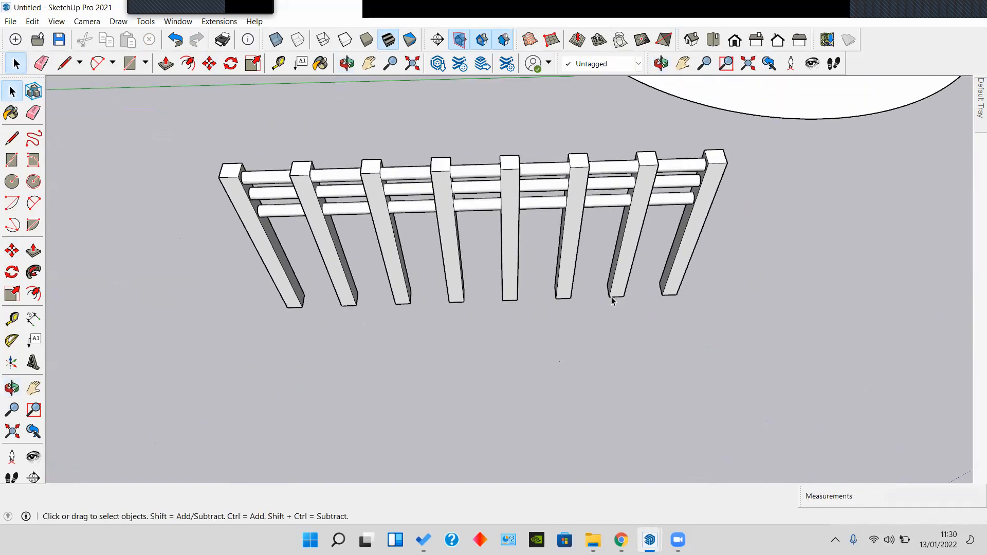
{"action": "left_click_drag", "start_coordinate": [635, 335], "coordinate": [332, 277]}
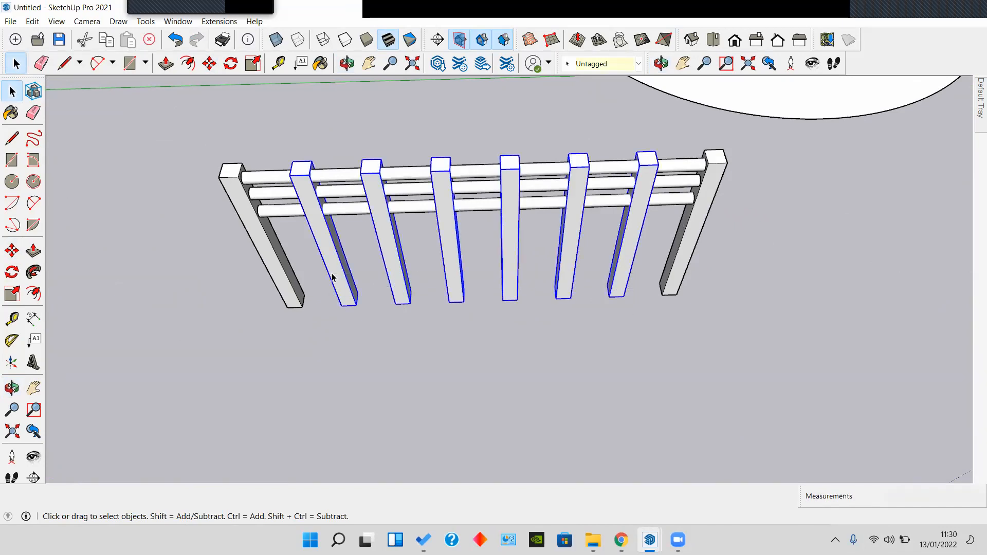
{"action": "left_click", "coordinate": [17, 182]}
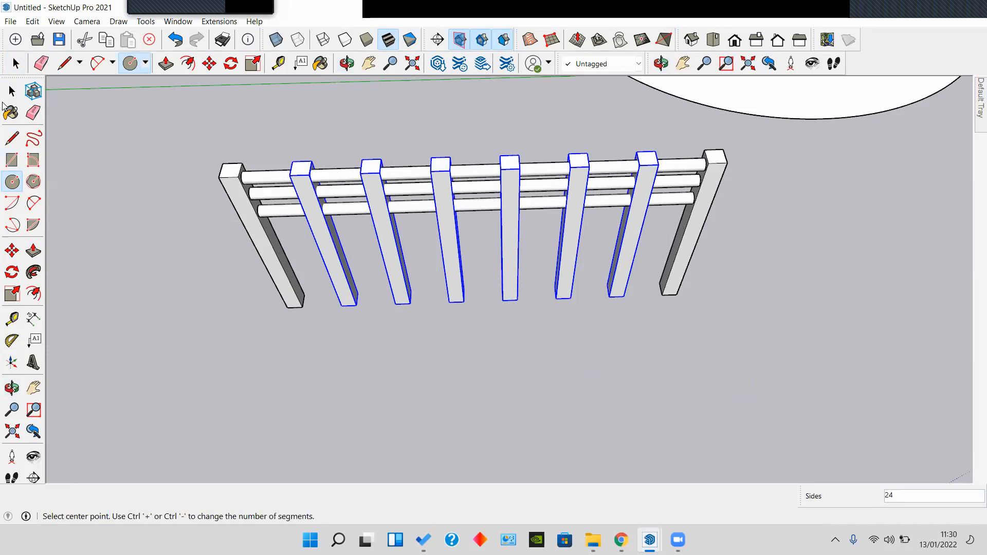
{"action": "left_click", "coordinate": [12, 91]}
{"action": "left_click_drag", "start_coordinate": [633, 330], "coordinate": [331, 260]}
{"action": "key", "text": "Delete"}
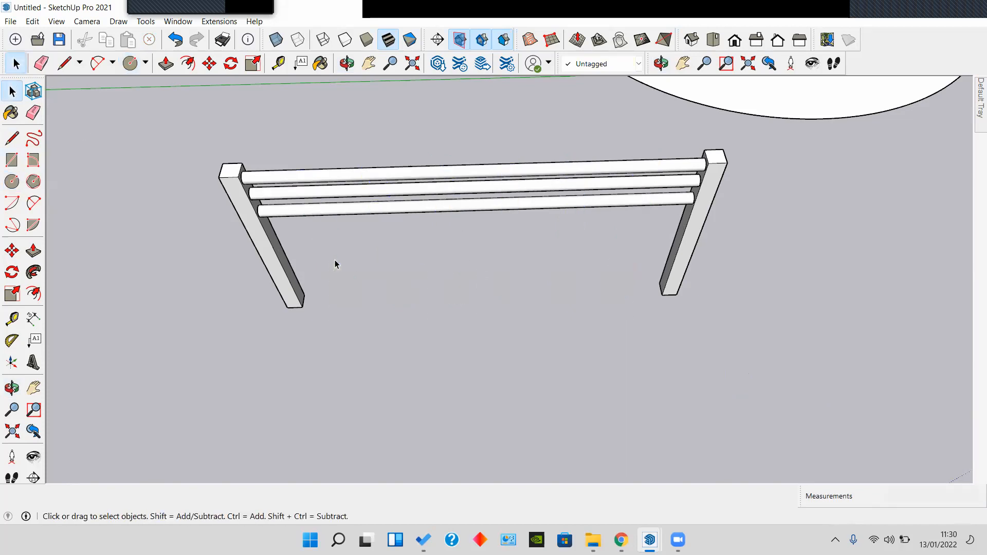
Step: Copy one end post about 2.29 m along the green axis onto the opposite end post and divide the distance into 7 equal spaces
{"action": "double_click", "coordinate": [291, 286]}
{"action": "left_click", "coordinate": [364, 295]}
{"action": "left_click", "coordinate": [666, 284]}
{"action": "scroll", "coordinate": [665, 284], "scroll_direction": "up", "scroll_amount": 3}
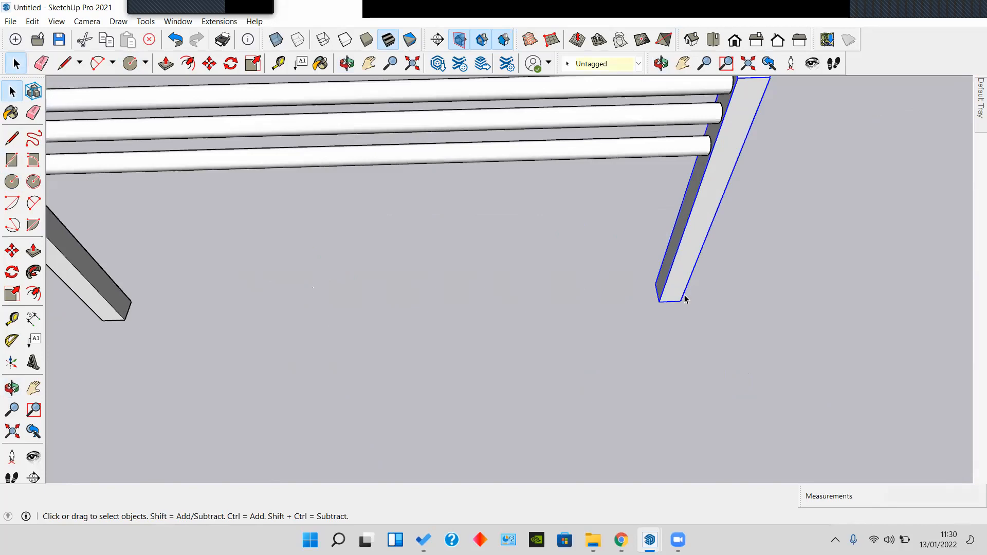
{"action": "key", "text": "m"}
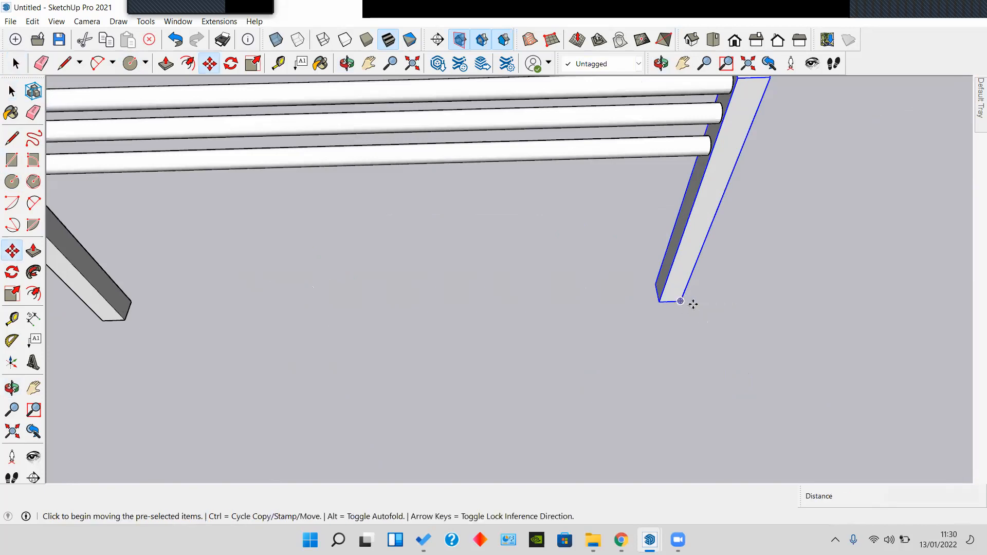
{"action": "left_click", "coordinate": [683, 302]}
{"action": "key", "text": "ctrl"}
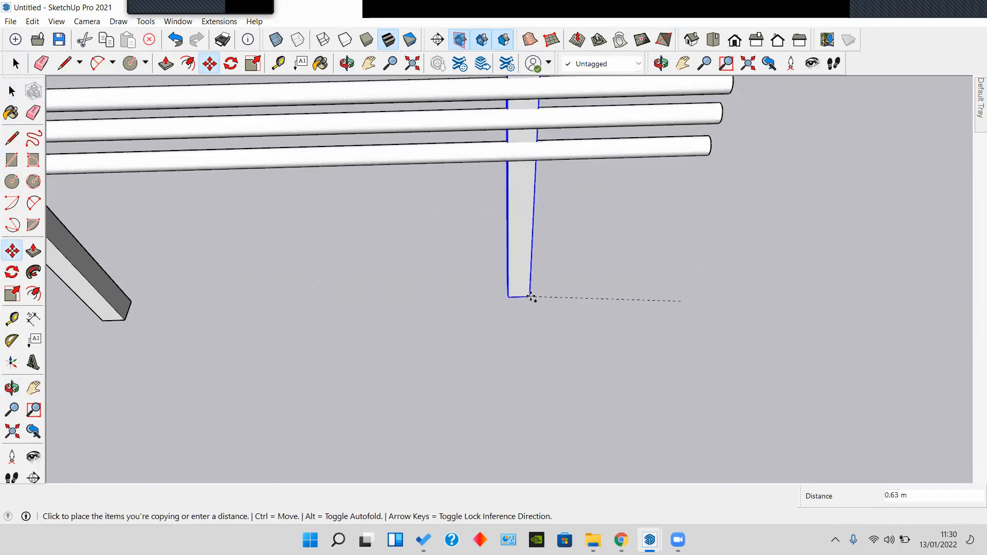
{"action": "scroll", "coordinate": [502, 307], "scroll_direction": "down", "scroll_amount": 2}
{"action": "scroll", "coordinate": [501, 307], "scroll_direction": "down", "scroll_amount": 3}
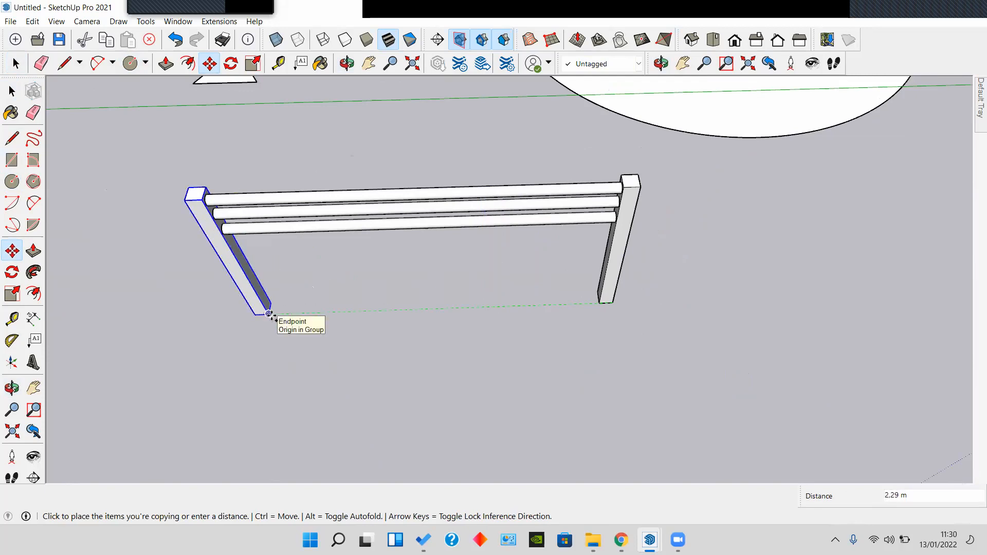
{"action": "left_click", "coordinate": [268, 314]}
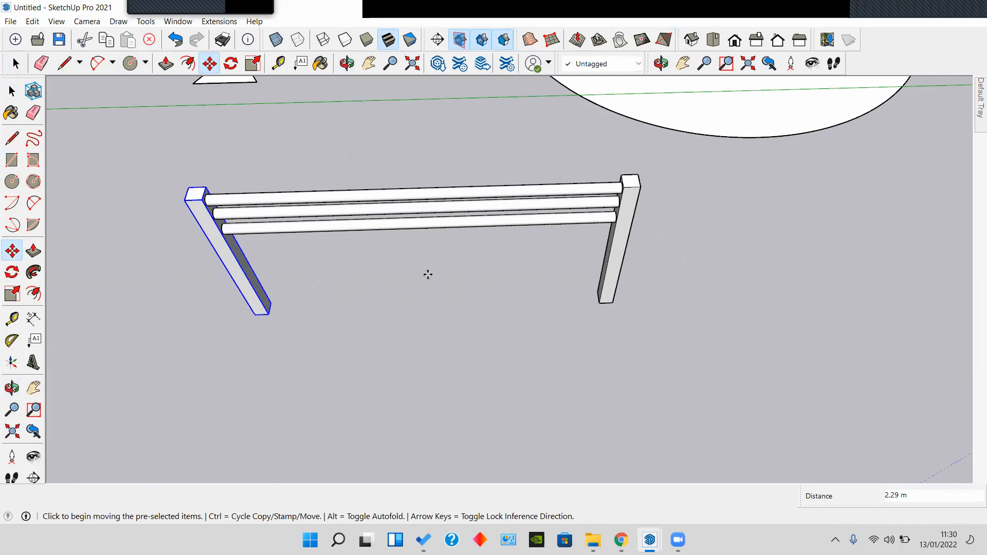
{"action": "type", "text": "7/"}
{"action": "key", "text": "Return"}
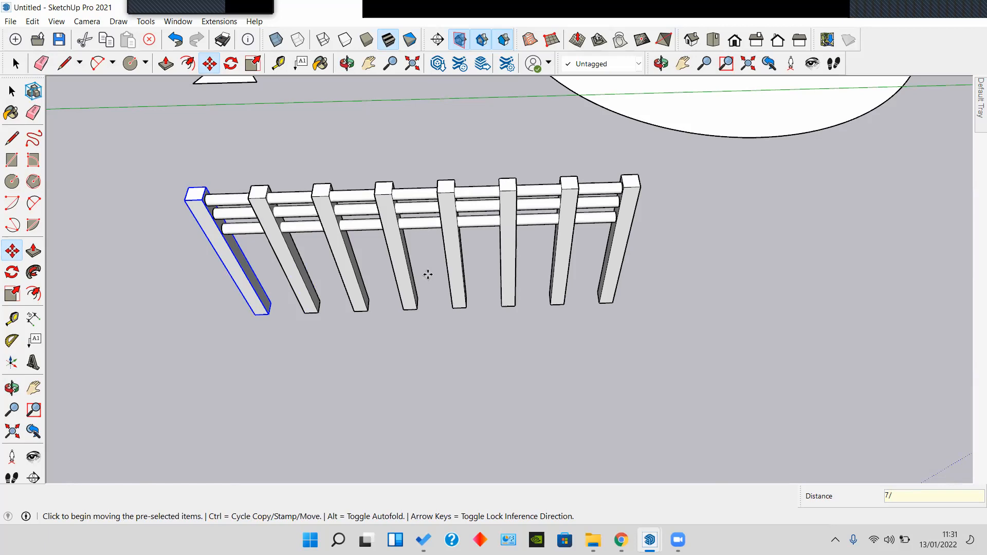
Step: Delete the arrayed posts between the two end posts
{"action": "key", "text": "space"}
{"action": "scroll", "coordinate": [484, 293], "scroll_direction": "up", "scroll_amount": 3}
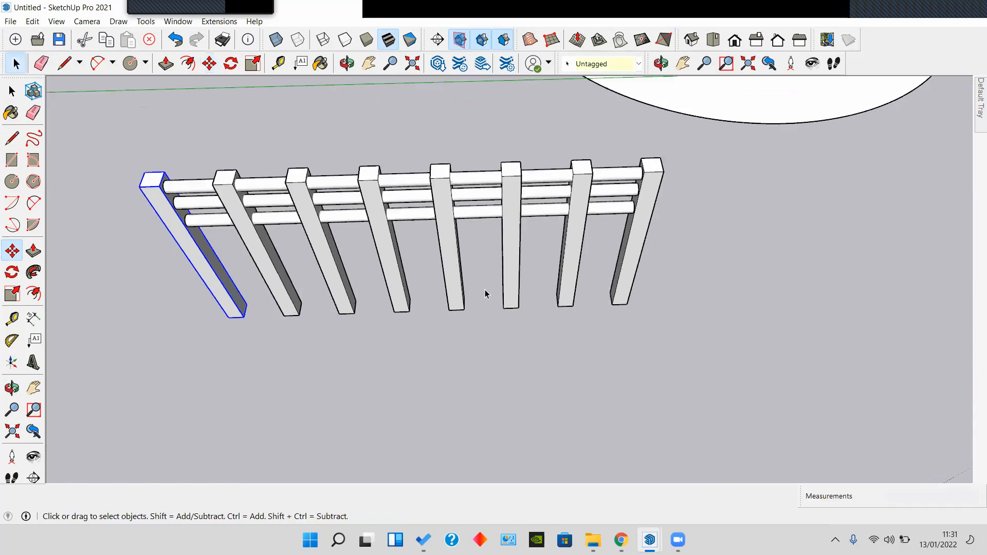
{"action": "left_click_drag", "start_coordinate": [603, 370], "coordinate": [241, 277]}
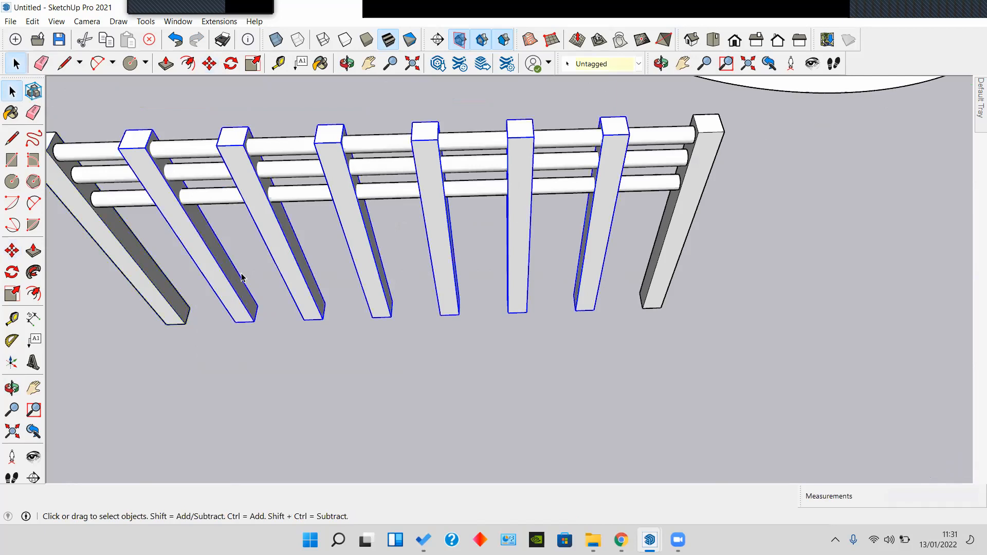
{"action": "key", "text": "Delete"}
Step: Copy the end post about 2.29 m onto the opposite end post's base corner, without dividing the distance
{"action": "left_click", "coordinate": [656, 301]}
{"action": "key", "text": "m"}
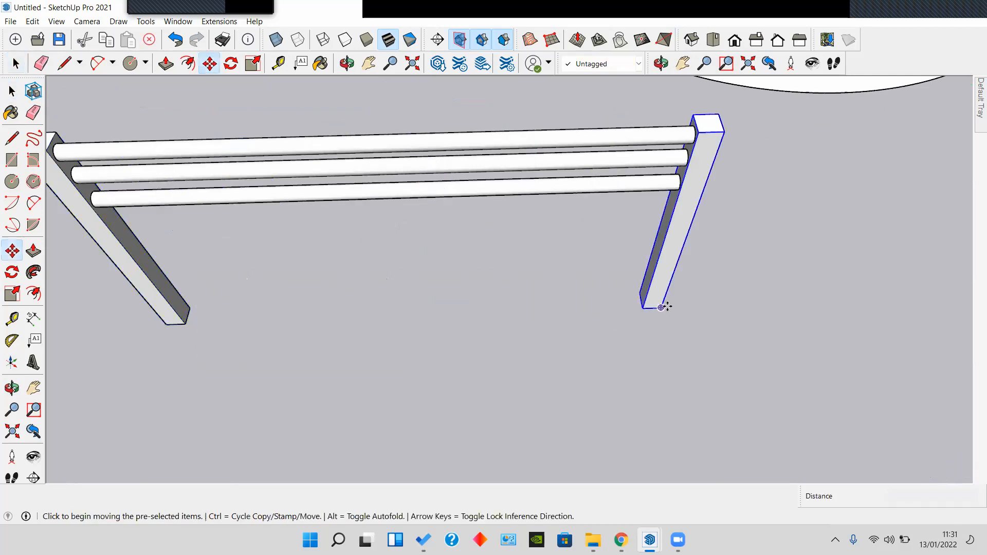
{"action": "left_click", "coordinate": [661, 308]}
{"action": "key", "text": "ctrl"}
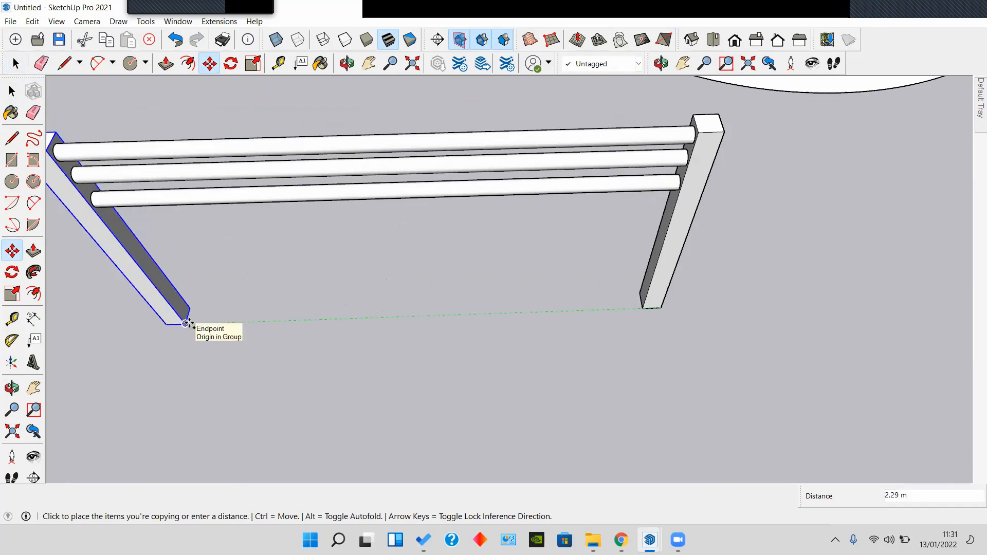
{"action": "left_click", "coordinate": [186, 323]}
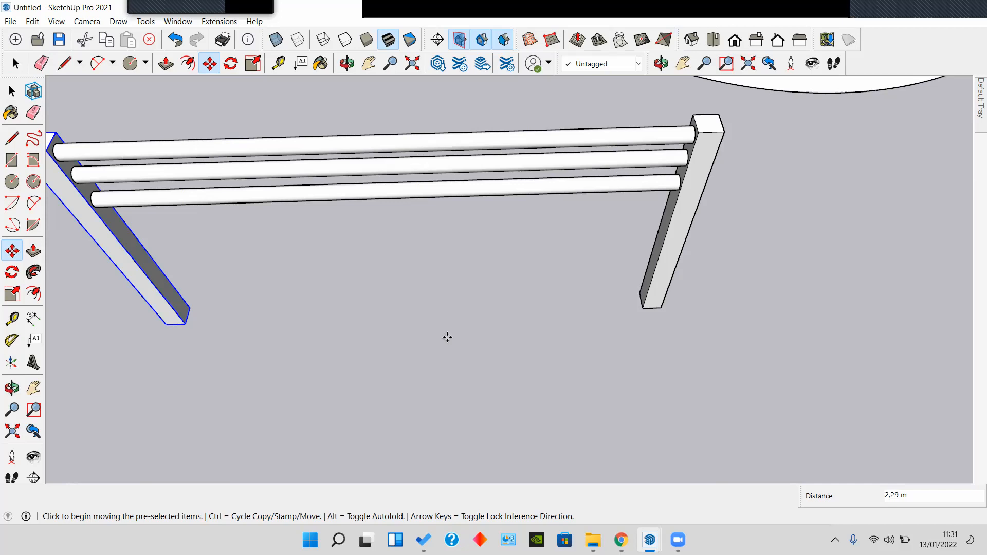
{"action": "key", "text": "space"}
Step: Look over the whole model from several angles, from the railed fence to the house and the rows of boxes
{"action": "scroll", "coordinate": [430, 273], "scroll_direction": "down", "scroll_amount": 8}
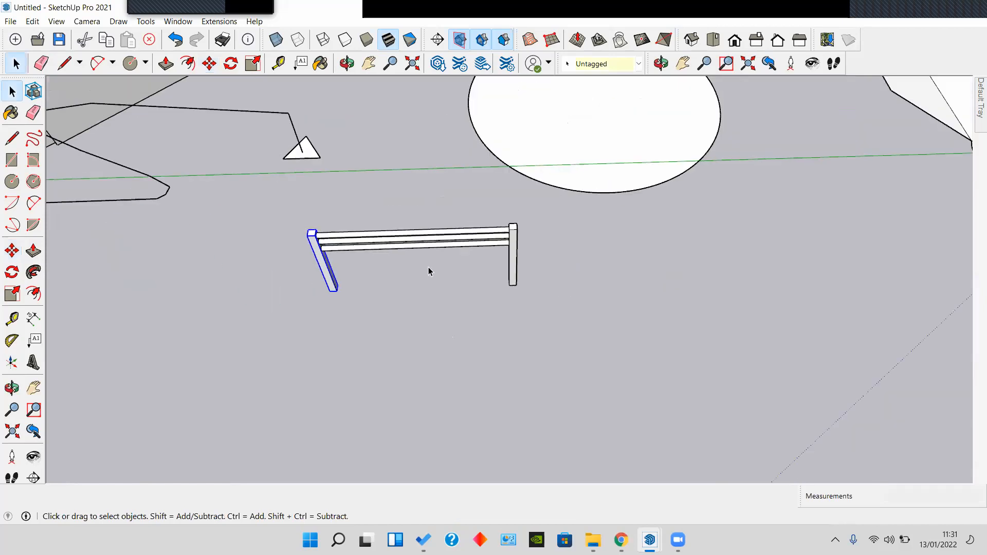
{"action": "left_click", "coordinate": [408, 229]}
{"action": "scroll", "coordinate": [430, 226], "scroll_direction": "down", "scroll_amount": 3}
{"action": "middle_click_drag", "start_coordinate": [687, 193], "coordinate": [529, 288]}
{"action": "middle_click_drag", "start_coordinate": [530, 288], "coordinate": [458, 279], "text": "shift"}
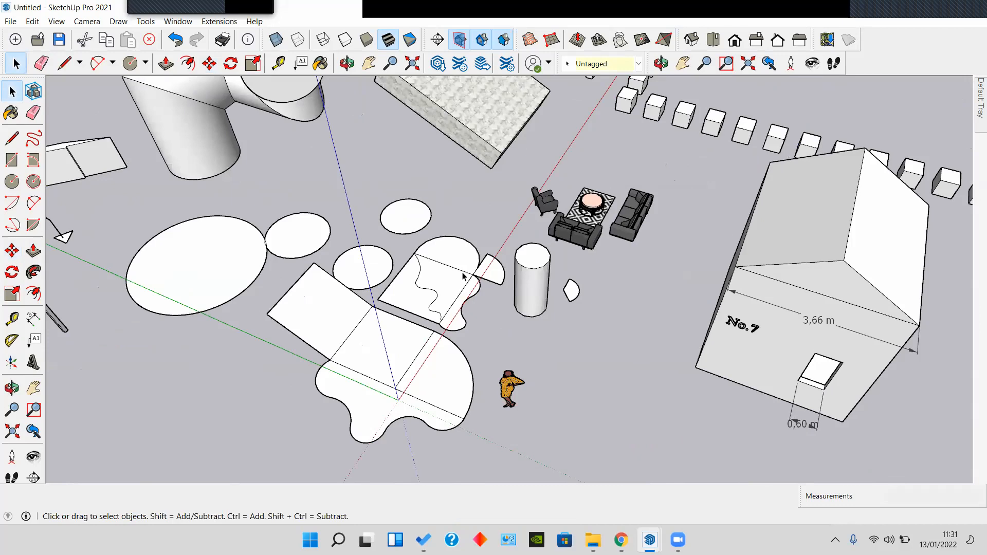
{"action": "scroll", "coordinate": [464, 274], "scroll_direction": "down", "scroll_amount": 2}
{"action": "middle_click_drag", "start_coordinate": [535, 259], "coordinate": [147, 190]}
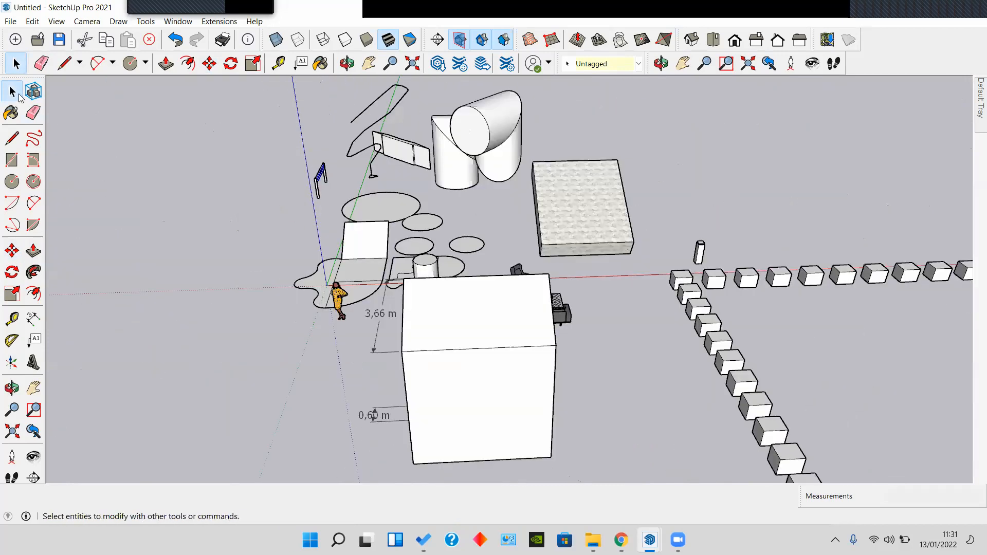
{"action": "middle_click_drag", "start_coordinate": [255, 232], "coordinate": [578, 295]}
{"action": "scroll", "coordinate": [656, 248], "scroll_direction": "up", "scroll_amount": 2}
{"action": "middle_click_drag", "start_coordinate": [520, 263], "coordinate": [277, 307]}
{"action": "middle_click_drag", "start_coordinate": [479, 293], "coordinate": [599, 6]}
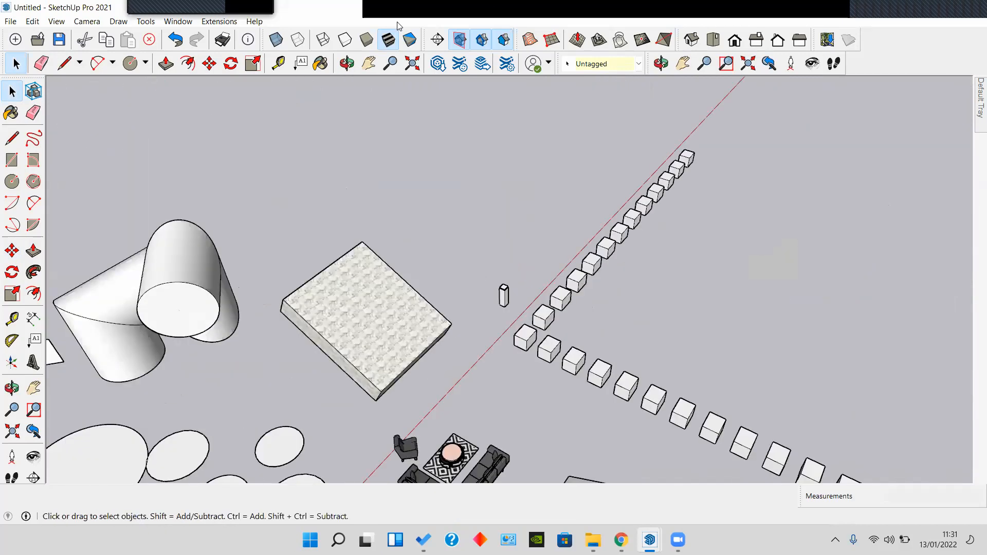
{"action": "mouse_move", "coordinate": [397, 21]}
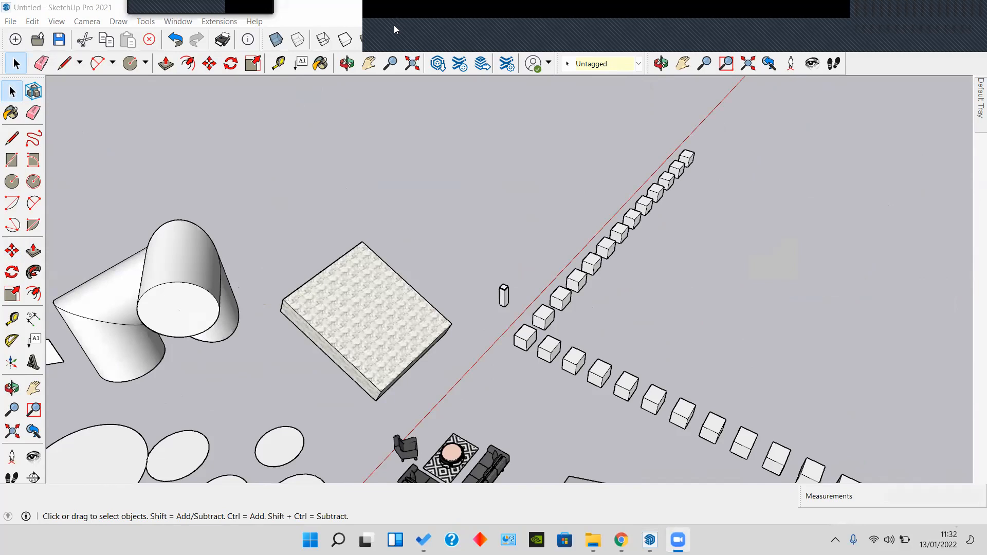
{"action": "scroll", "coordinate": [496, 324], "scroll_direction": "down", "scroll_amount": 3}
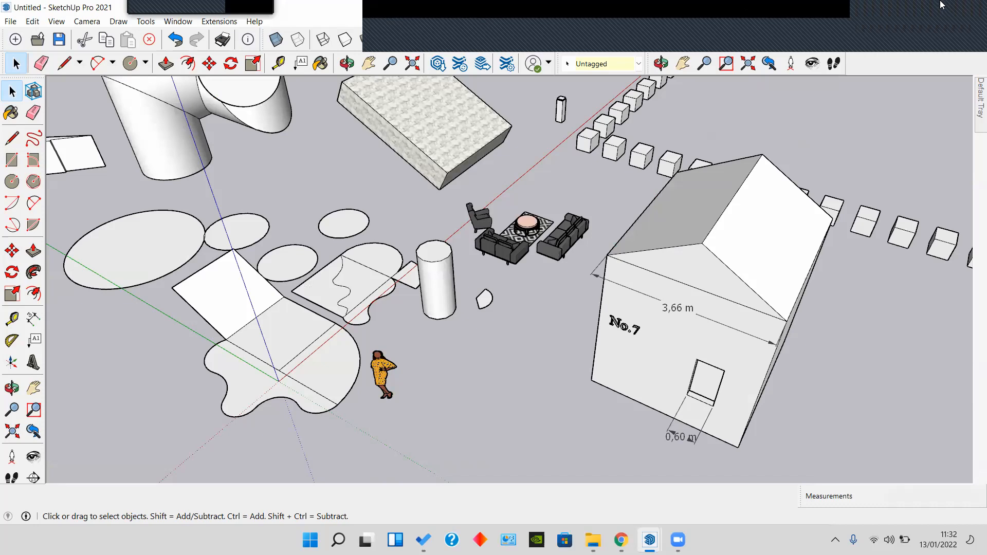
{"action": "left_click", "coordinate": [842, 5]}
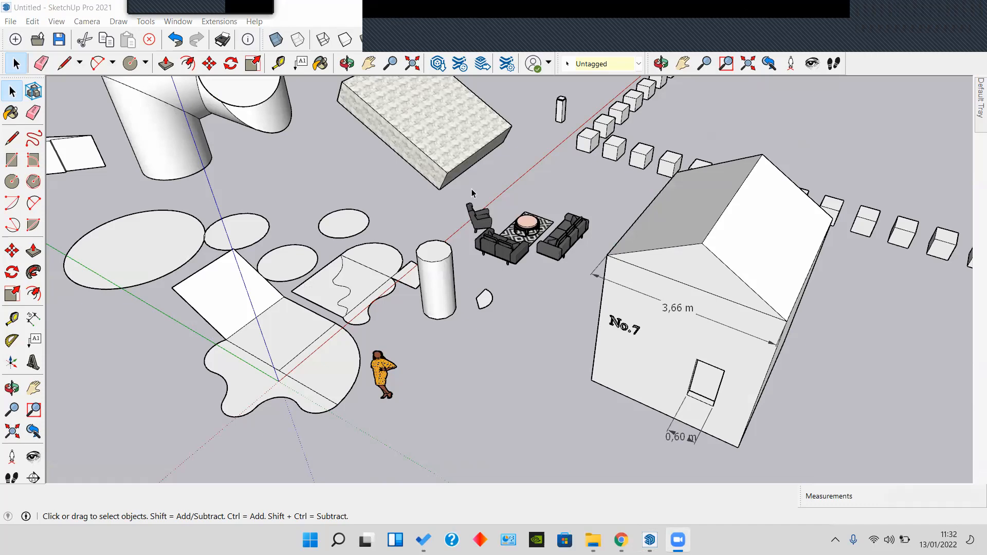
{"action": "scroll", "coordinate": [472, 192], "scroll_direction": "down", "scroll_amount": 2}
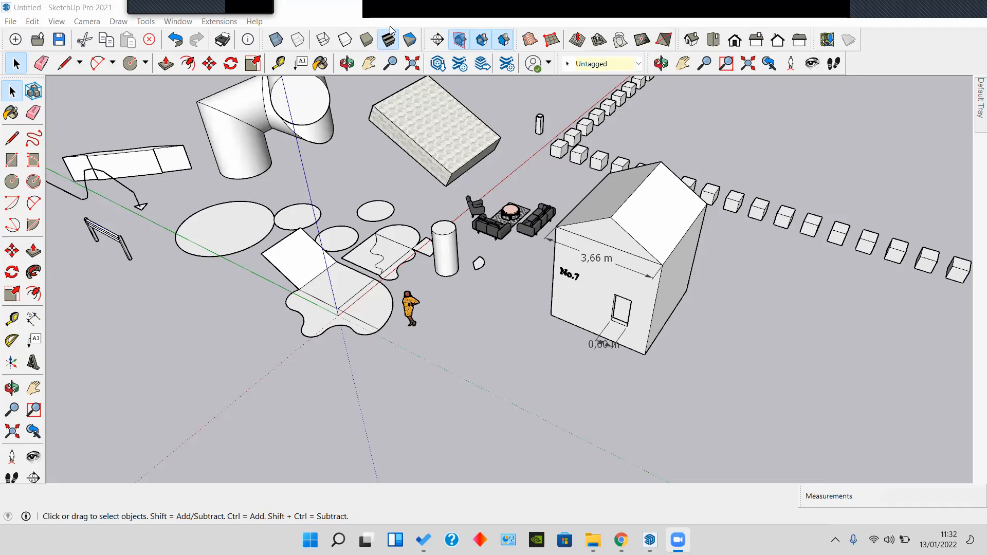
{"action": "scroll", "coordinate": [515, 252], "scroll_direction": "up", "scroll_amount": 2}
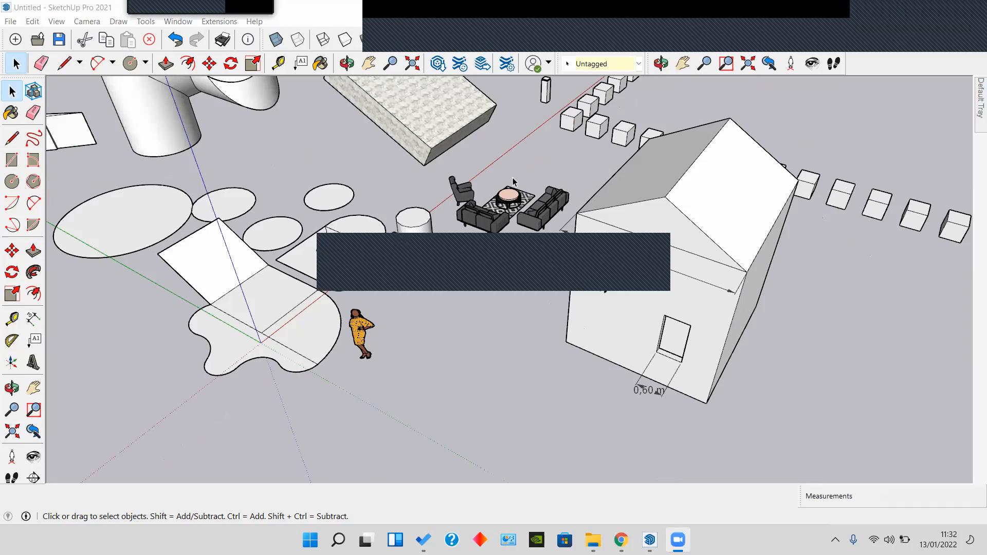
{"action": "middle_click_drag", "start_coordinate": [491, 298], "coordinate": [437, 278]}
{"action": "scroll", "coordinate": [322, 312], "scroll_direction": "up", "scroll_amount": 3}
{"action": "left_click_drag", "start_coordinate": [25, 78], "coordinate": [7, 93]}
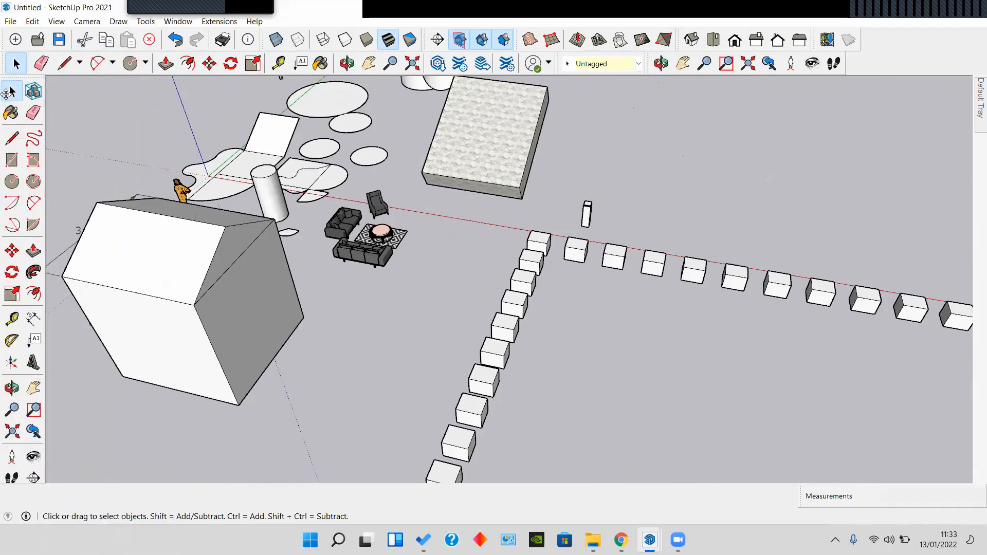
{"action": "middle_click_drag", "start_coordinate": [344, 188], "coordinate": [428, 213]}
{"action": "middle_click_drag", "start_coordinate": [595, 239], "coordinate": [531, 213]}
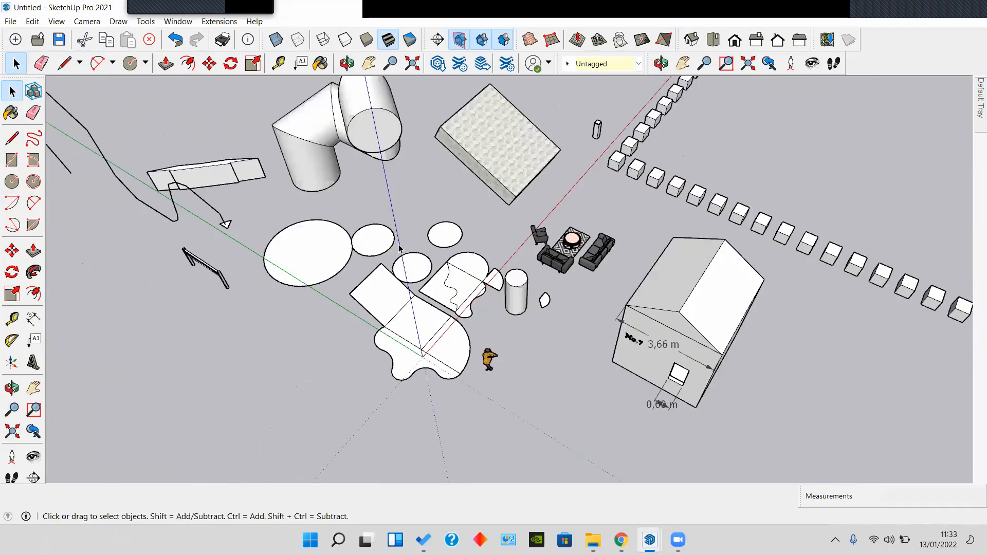
{"action": "scroll", "coordinate": [400, 249], "scroll_direction": "up", "scroll_amount": 2}
{"action": "scroll", "coordinate": [465, 235], "scroll_direction": "down", "scroll_amount": 2}
{"action": "middle_click_drag", "start_coordinate": [466, 236], "coordinate": [348, 322]}
{"action": "middle_click_drag", "start_coordinate": [457, 203], "coordinate": [382, 306], "text": "shift"}
{"action": "scroll", "coordinate": [382, 305], "scroll_direction": "down", "scroll_amount": 3}
{"action": "middle_click_drag", "start_coordinate": [520, 229], "coordinate": [563, 170], "text": "shift"}
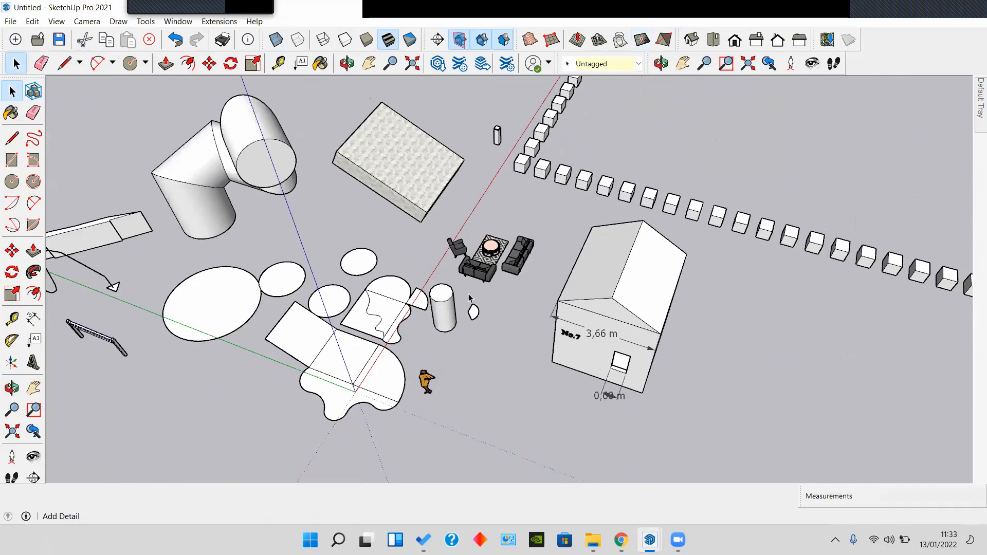
{"action": "scroll", "coordinate": [460, 270], "scroll_direction": "up", "scroll_amount": 5}
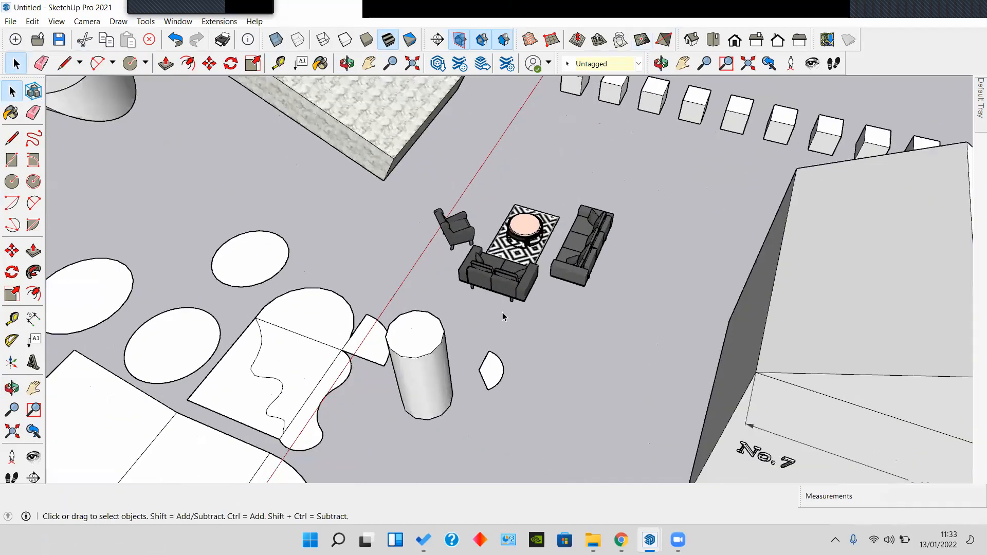
{"action": "scroll", "coordinate": [505, 327], "scroll_direction": "down", "scroll_amount": 4}
{"action": "middle_click_drag", "start_coordinate": [517, 289], "coordinate": [473, 219], "text": "shift"}
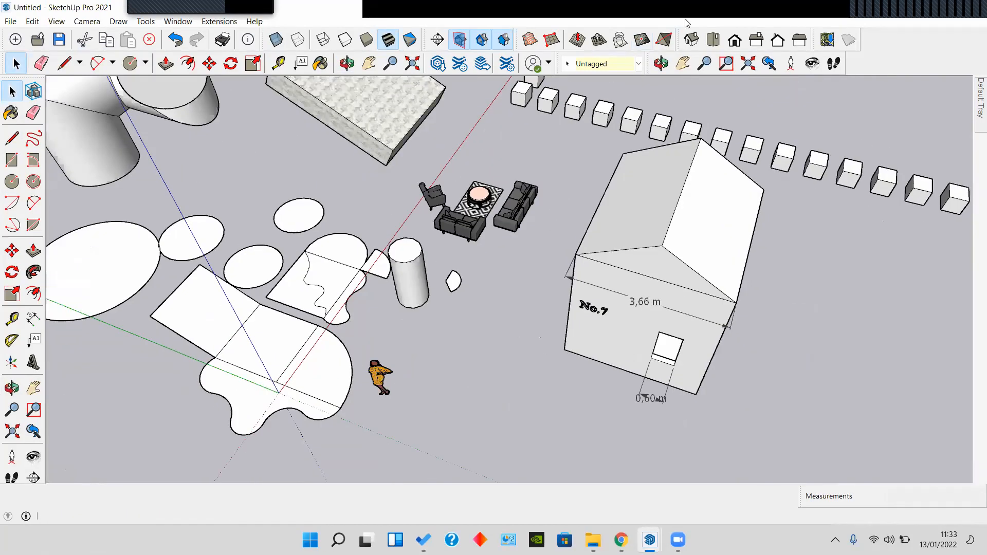
{"action": "mouse_move", "coordinate": [857, 5]}
{"action": "left_click", "coordinate": [951, 27]}
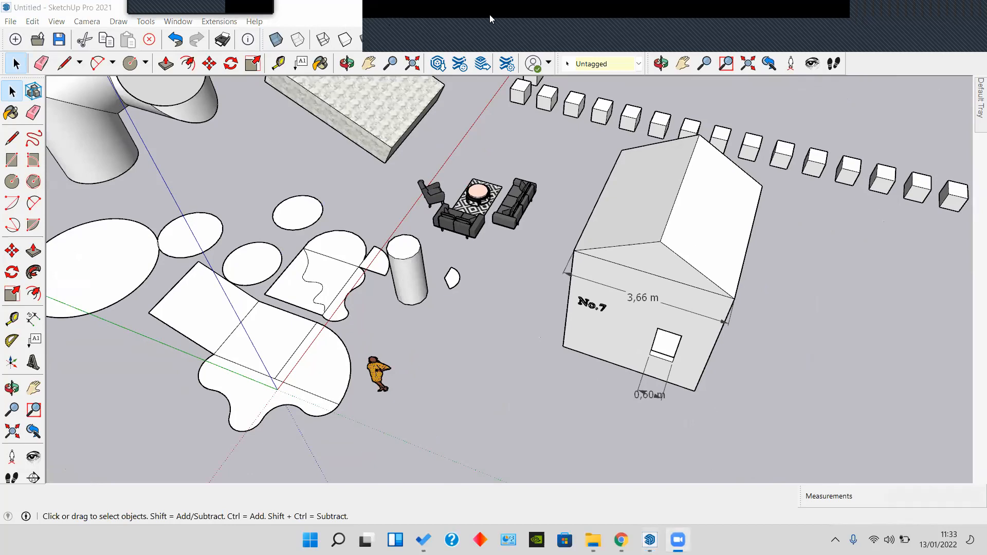
{"action": "left_click", "coordinate": [622, 14]}
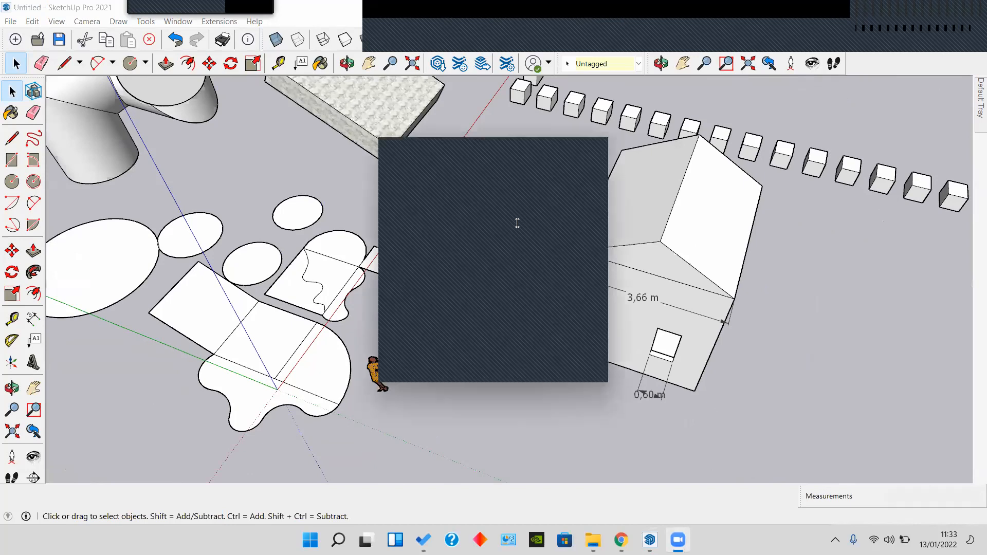
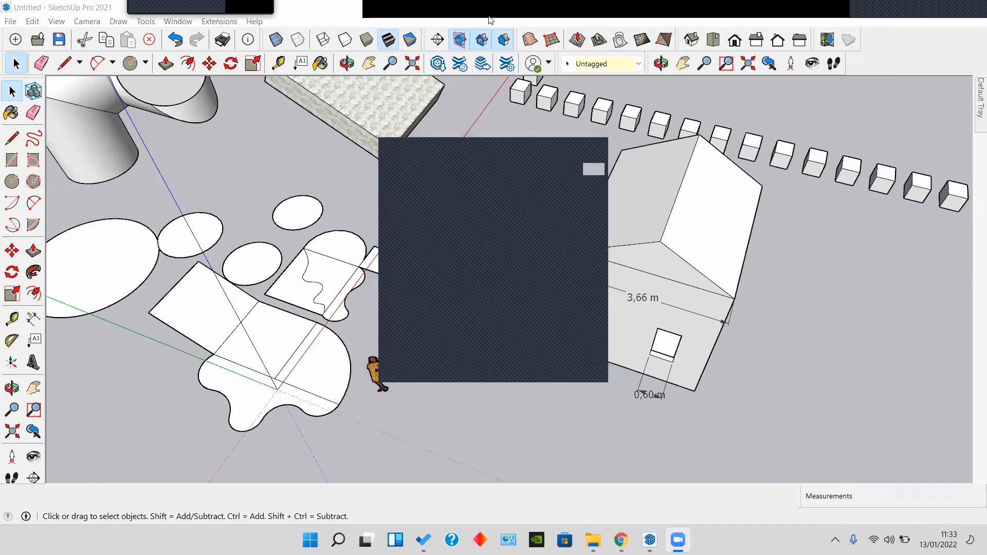
Step: Paint both roof slopes of the house with the grey-brown shingle material from the Roofing collection
{"action": "middle_click_drag", "start_coordinate": [524, 127], "coordinate": [458, 103]}
{"action": "mouse_move", "coordinate": [973, 101]}
{"action": "left_click", "coordinate": [904, 188]}
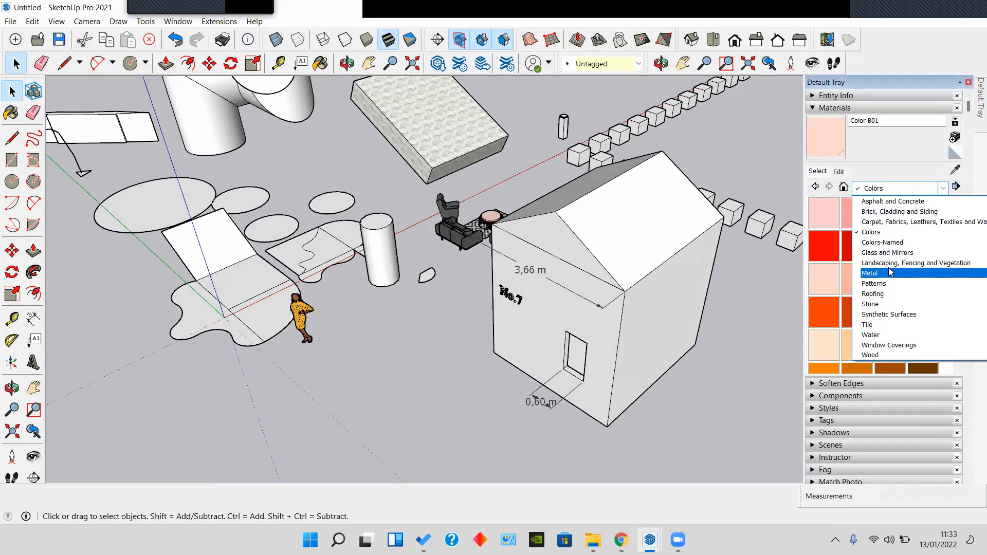
{"action": "left_click", "coordinate": [882, 304]}
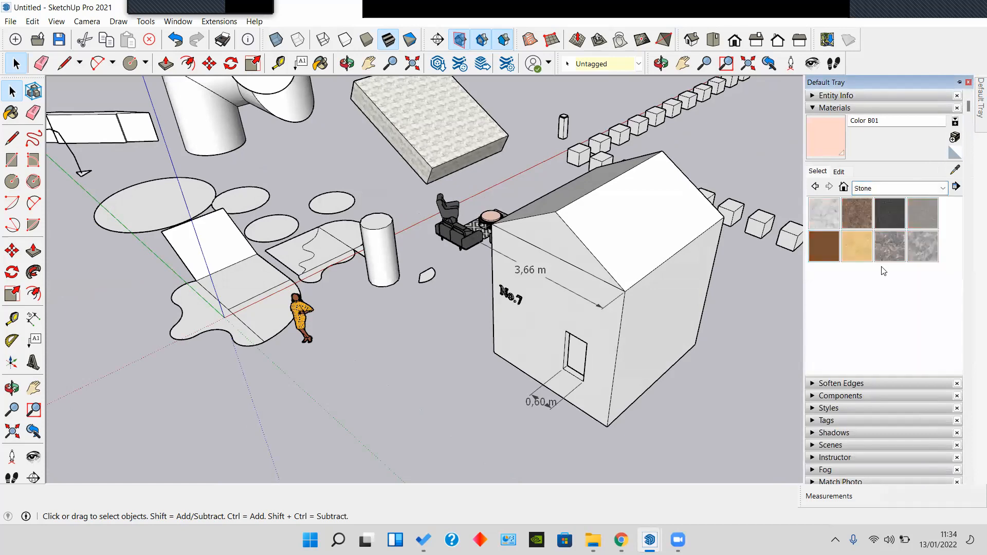
{"action": "left_click", "coordinate": [898, 191]}
{"action": "left_click", "coordinate": [873, 294]}
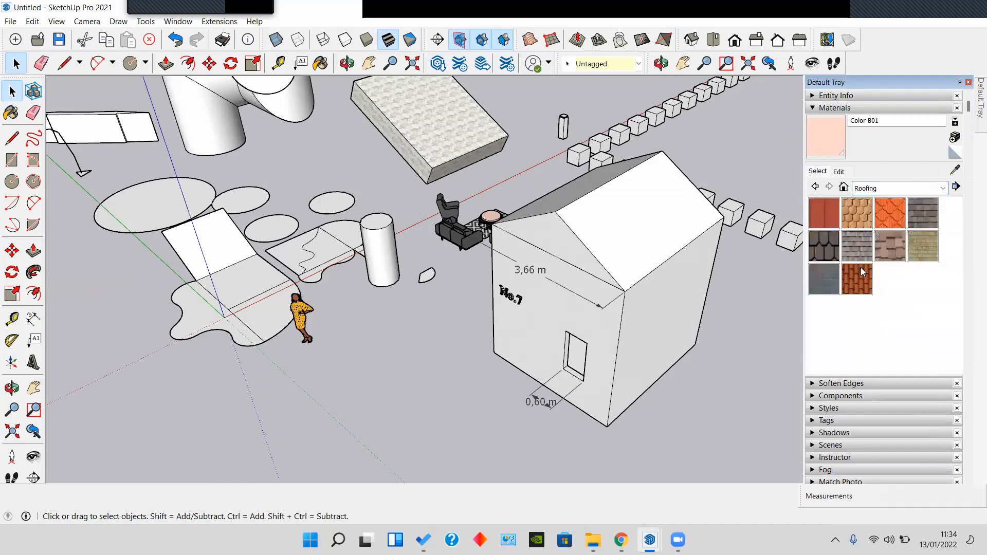
{"action": "left_click", "coordinate": [925, 213]}
{"action": "left_click", "coordinate": [570, 218]}
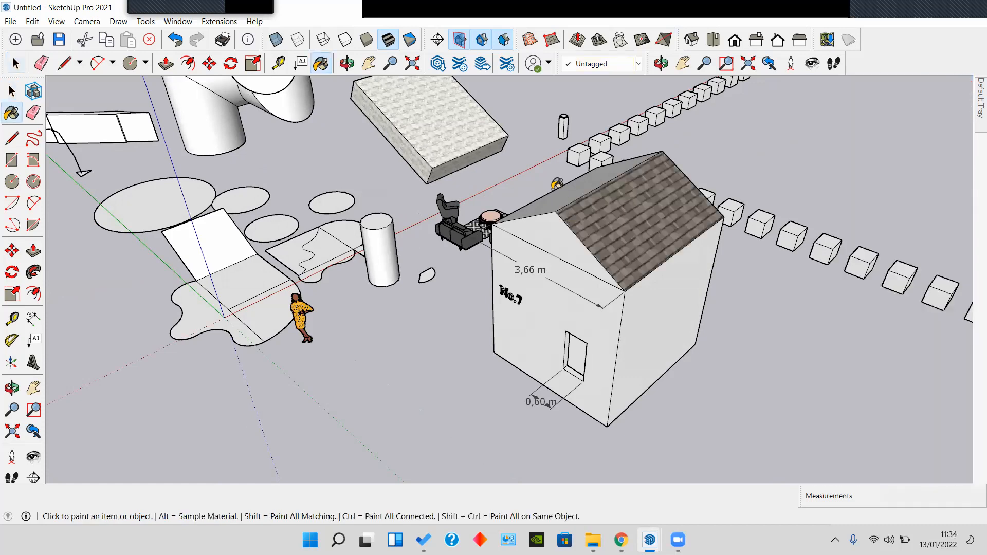
{"action": "left_click", "coordinate": [571, 194]}
{"action": "middle_click_drag", "start_coordinate": [571, 194], "coordinate": [701, 234]}
{"action": "scroll", "coordinate": [698, 232], "scroll_direction": "down", "scroll_amount": 1}
{"action": "middle_click_drag", "start_coordinate": [486, 249], "coordinate": [226, 299]}
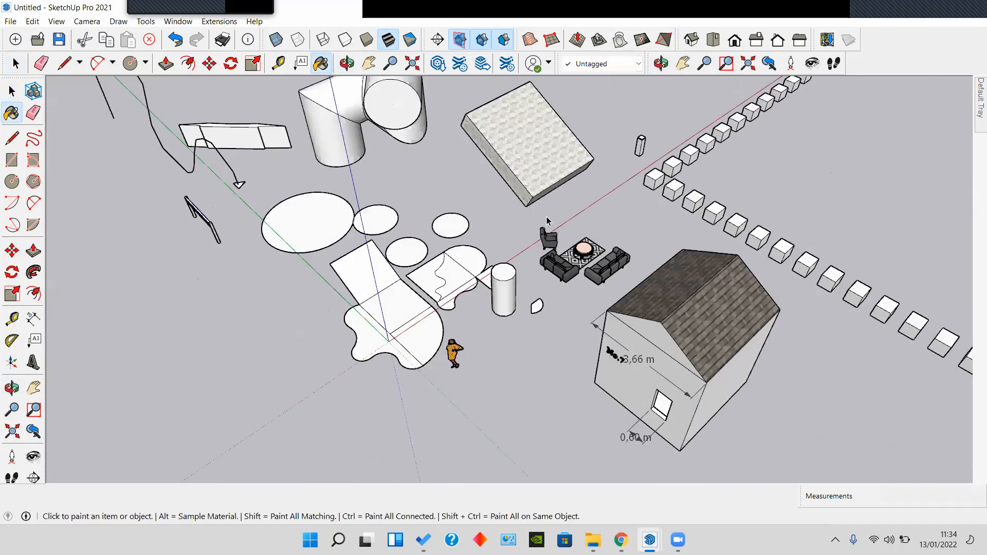
{"action": "scroll", "coordinate": [548, 218], "scroll_direction": "up", "scroll_amount": 3}
{"action": "key", "text": "space"}
Step: Examine the bent pipe beside the textured slab from several angles and distances
{"action": "scroll", "coordinate": [569, 220], "scroll_direction": "down", "scroll_amount": 4}
{"action": "middle_click_drag", "start_coordinate": [630, 299], "coordinate": [835, 330]}
{"action": "scroll", "coordinate": [629, 262], "scroll_direction": "up", "scroll_amount": 3}
{"action": "scroll", "coordinate": [623, 264], "scroll_direction": "down", "scroll_amount": 2}
{"action": "scroll", "coordinate": [623, 264], "scroll_direction": "down", "scroll_amount": 1}
{"action": "middle_click_drag", "start_coordinate": [586, 251], "coordinate": [631, 375], "text": "shift"}
{"action": "scroll", "coordinate": [630, 204], "scroll_direction": "up", "scroll_amount": 2}
{"action": "scroll", "coordinate": [607, 210], "scroll_direction": "down", "scroll_amount": 3}
{"action": "scroll", "coordinate": [575, 209], "scroll_direction": "up", "scroll_amount": 2}
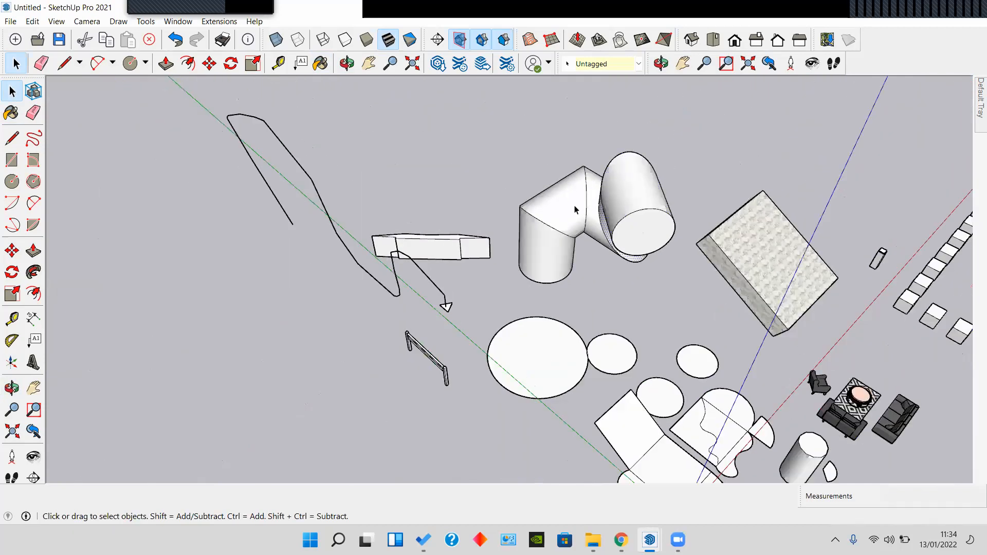
{"action": "left_click", "coordinate": [581, 200]}
{"action": "left_click", "coordinate": [615, 276]}
{"action": "scroll", "coordinate": [615, 268], "scroll_direction": "up", "scroll_amount": 2}
{"action": "scroll", "coordinate": [638, 280], "scroll_direction": "down", "scroll_amount": 2}
{"action": "middle_click_drag", "start_coordinate": [555, 307], "coordinate": [438, 328], "text": "shift"}
{"action": "middle_click_drag", "start_coordinate": [420, 258], "coordinate": [291, 289]}
{"action": "scroll", "coordinate": [531, 246], "scroll_direction": "up", "scroll_amount": 4}
{"action": "scroll", "coordinate": [276, 245], "scroll_direction": "up", "scroll_amount": 2}
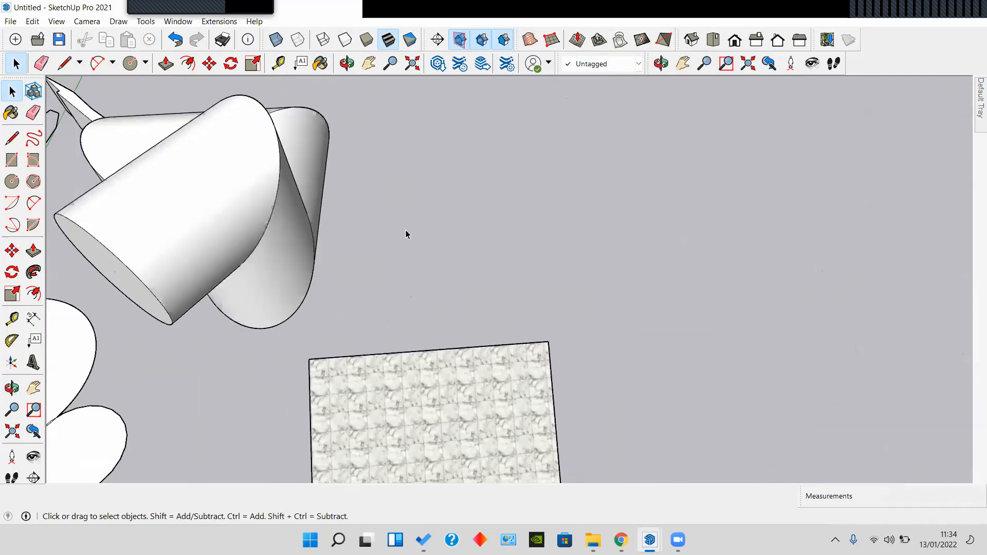
Step: Draw a small five-sided polygon on the ground in the empty area beside the large ellipse
{"action": "scroll", "coordinate": [406, 232], "scroll_direction": "down", "scroll_amount": 1}
{"action": "middle_click_drag", "start_coordinate": [199, 313], "coordinate": [640, 155], "text": "shift"}
{"action": "middle_click_drag", "start_coordinate": [300, 270], "coordinate": [741, 170], "text": "shift"}
{"action": "scroll", "coordinate": [674, 183], "scroll_direction": "up", "scroll_amount": 2}
{"action": "middle_click_drag", "start_coordinate": [674, 183], "coordinate": [384, 262], "text": "shift"}
{"action": "scroll", "coordinate": [334, 277], "scroll_direction": "up", "scroll_amount": 1}
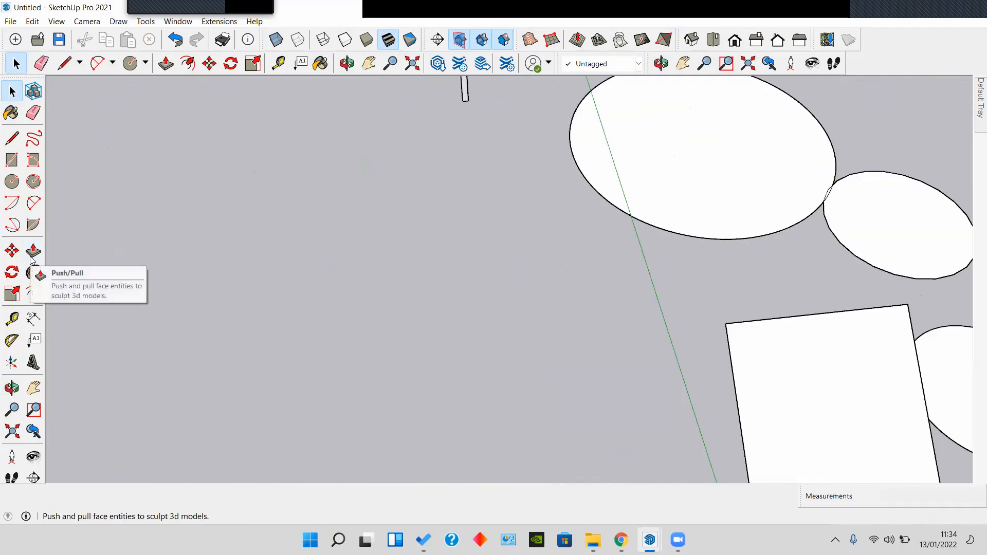
{"action": "left_click", "coordinate": [33, 181]}
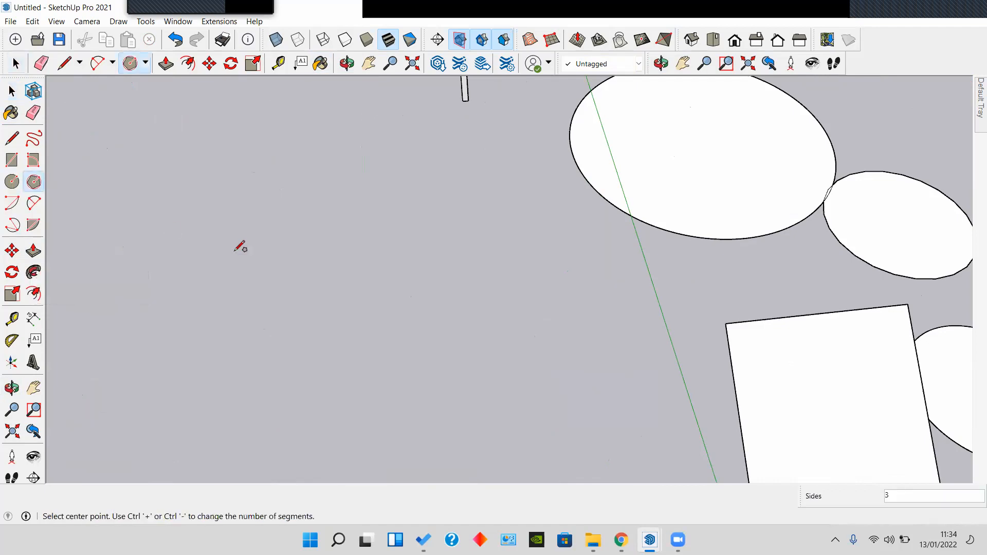
{"action": "scroll", "coordinate": [396, 280], "scroll_direction": "up", "scroll_amount": 2}
{"action": "left_click", "coordinate": [34, 182]}
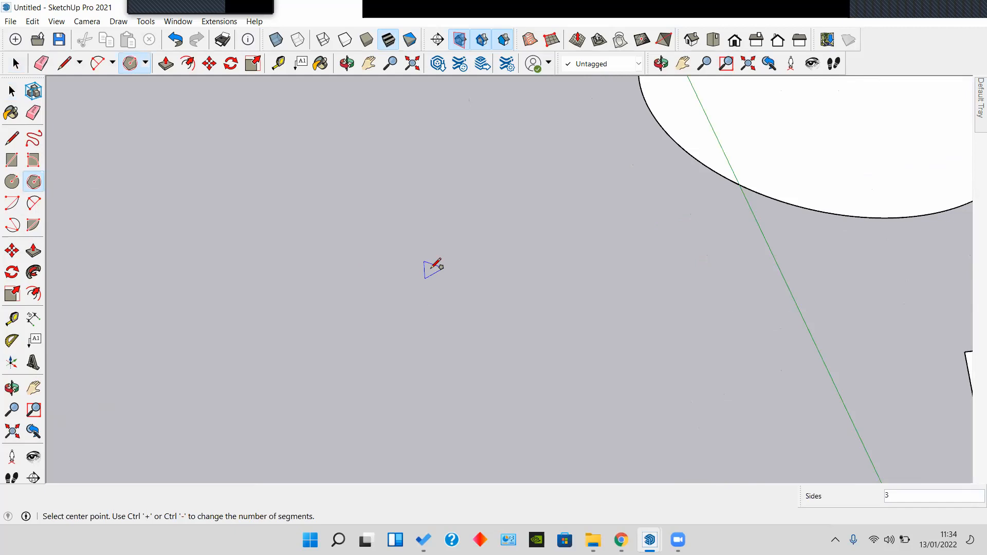
{"action": "left_click", "coordinate": [469, 289]}
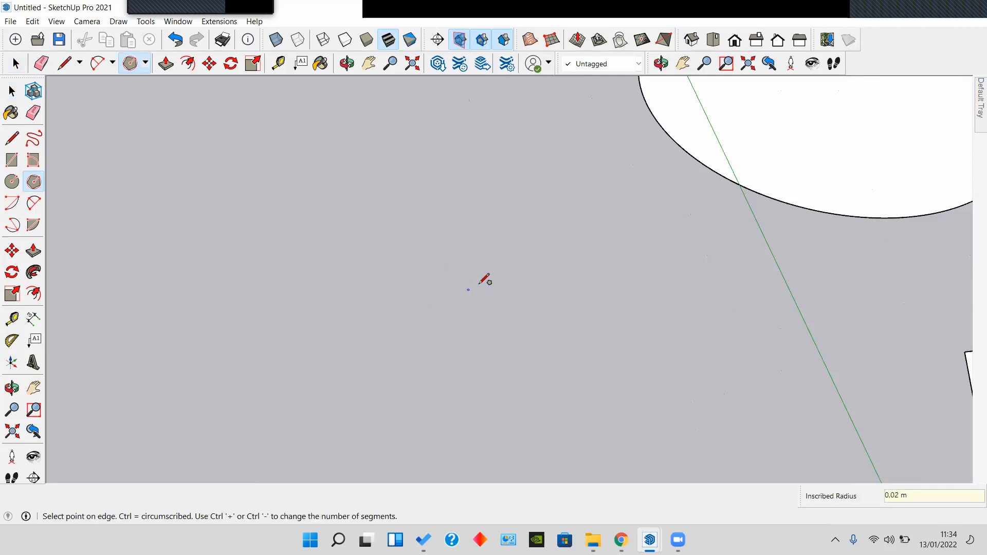
{"action": "left_click", "coordinate": [486, 283]}
{"action": "key", "text": "space"}
{"action": "scroll", "coordinate": [476, 292], "scroll_direction": "up", "scroll_amount": 2}
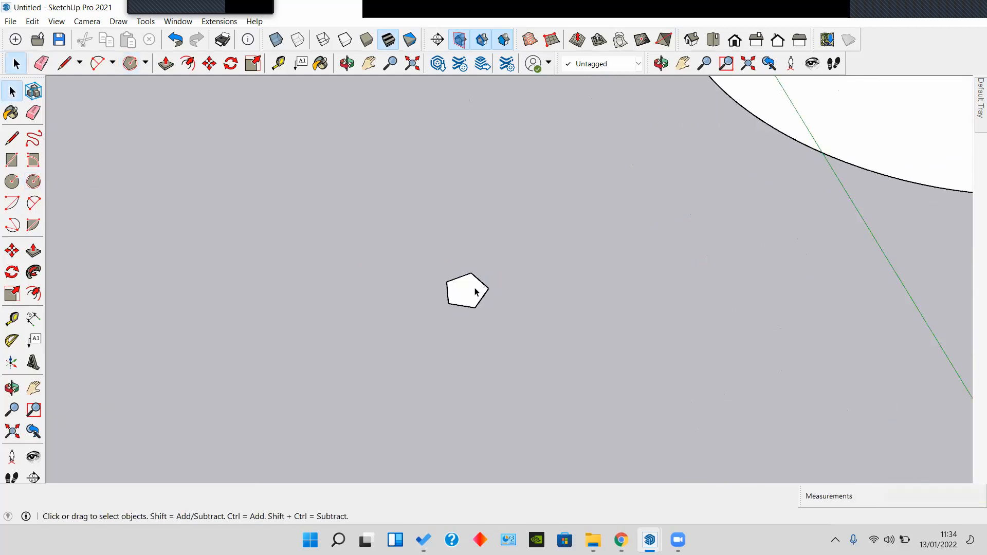
Step: Draw a three-line frame path from a corner of the pentagon: straight up, across, and back down to the ground
{"action": "key", "text": "l"}
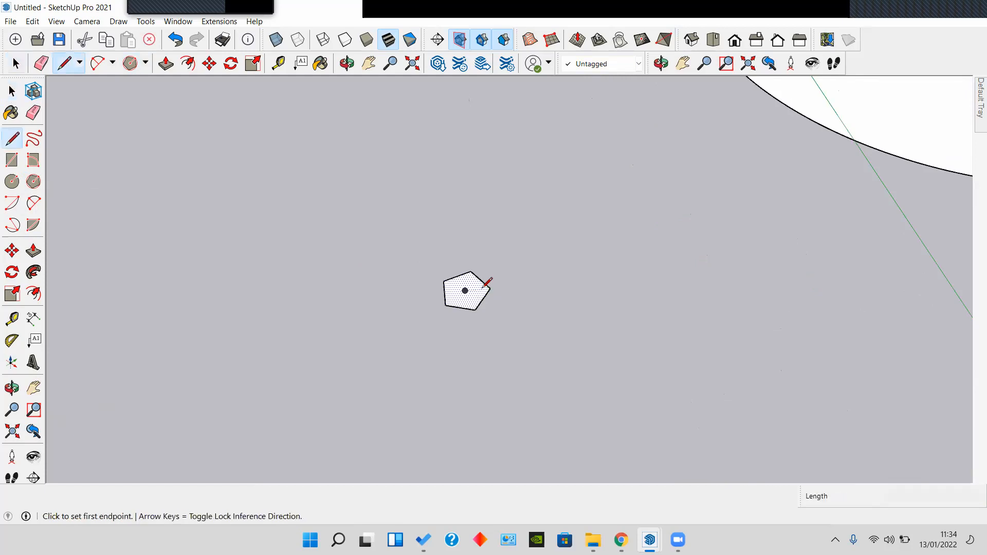
{"action": "middle_click_drag", "start_coordinate": [486, 312], "coordinate": [625, 271]}
{"action": "left_click", "coordinate": [581, 278]}
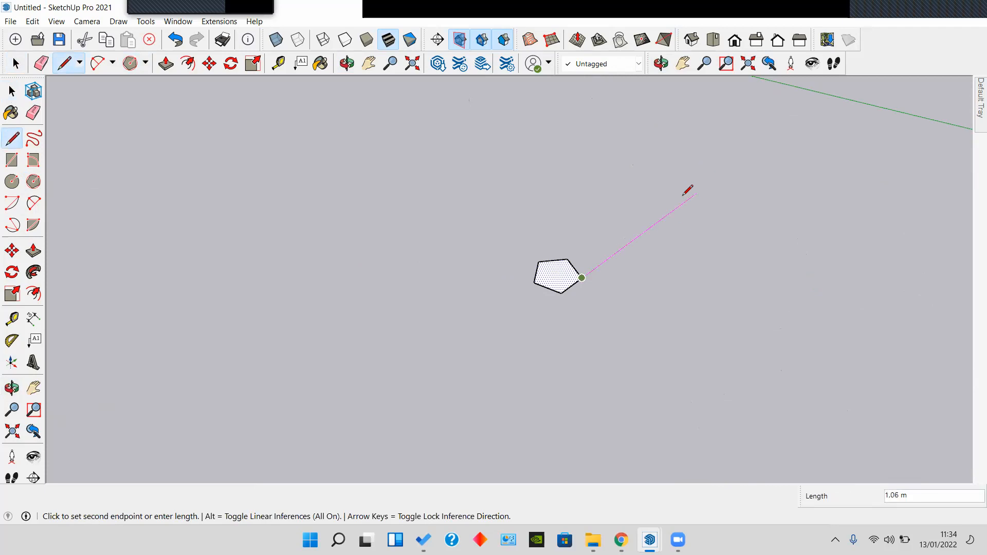
{"action": "left_click", "coordinate": [624, 178], "text": "shift"}
{"action": "left_click", "coordinate": [698, 212]}
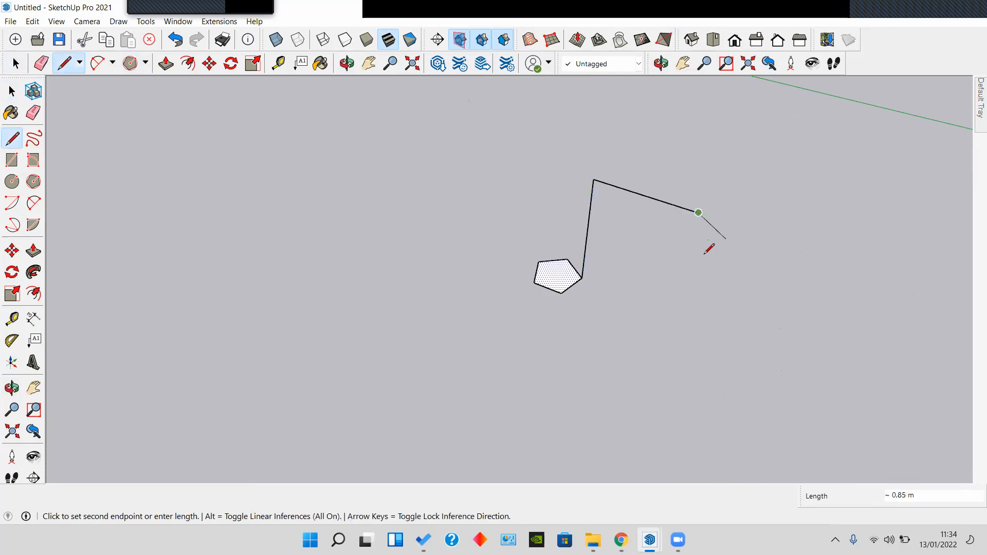
{"action": "left_click", "coordinate": [671, 311]}
{"action": "key", "text": "space"}
{"action": "middle_click_drag", "start_coordinate": [671, 308], "coordinate": [584, 280]}
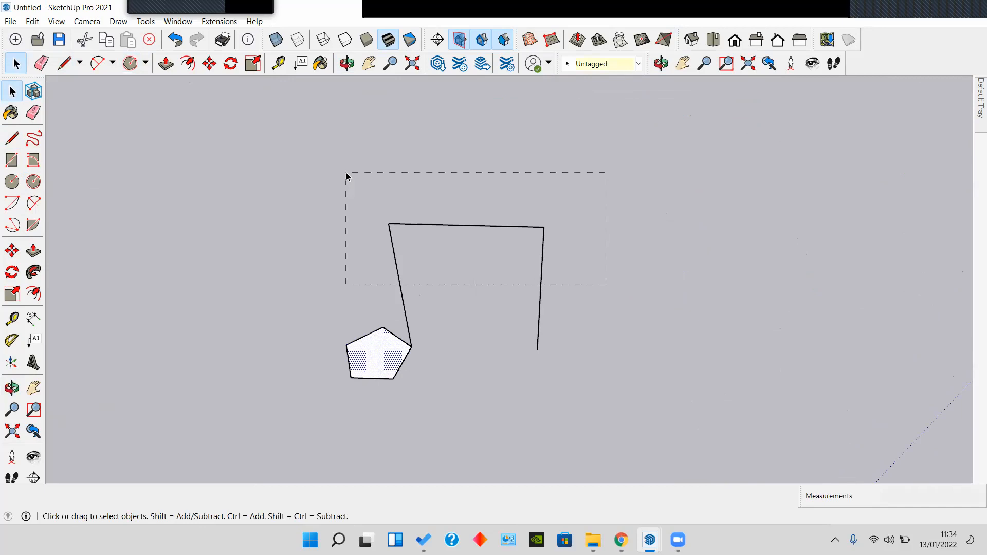
Step: Extrude the pentagon along the three connected path lines with Follow Me and check the resulting frame
{"action": "left_click_drag", "start_coordinate": [346, 177], "coordinate": [346, 176]}
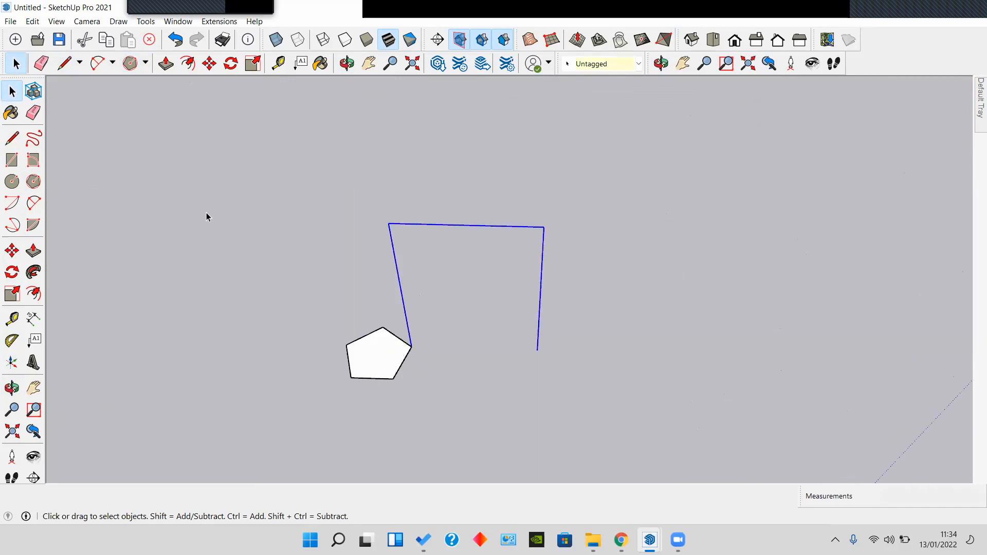
{"action": "left_click", "coordinate": [39, 274]}
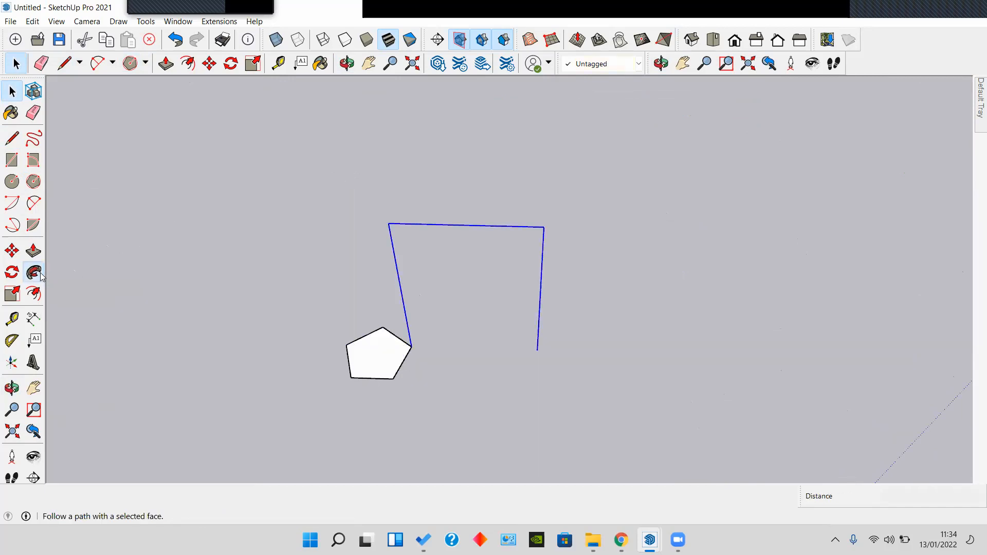
{"action": "left_click", "coordinate": [387, 364]}
{"action": "middle_click_drag", "start_coordinate": [393, 364], "coordinate": [478, 335]}
{"action": "scroll", "coordinate": [392, 363], "scroll_direction": "down", "scroll_amount": 1}
{"action": "scroll", "coordinate": [382, 362], "scroll_direction": "down", "scroll_amount": 4}
{"action": "middle_click_drag", "start_coordinate": [478, 335], "coordinate": [465, 236], "text": "shift"}
{"action": "scroll", "coordinate": [465, 236], "scroll_direction": "down", "scroll_amount": 1}
{"action": "scroll", "coordinate": [471, 228], "scroll_direction": "up", "scroll_amount": 5}
{"action": "middle_click_drag", "start_coordinate": [590, 200], "coordinate": [514, 119]}
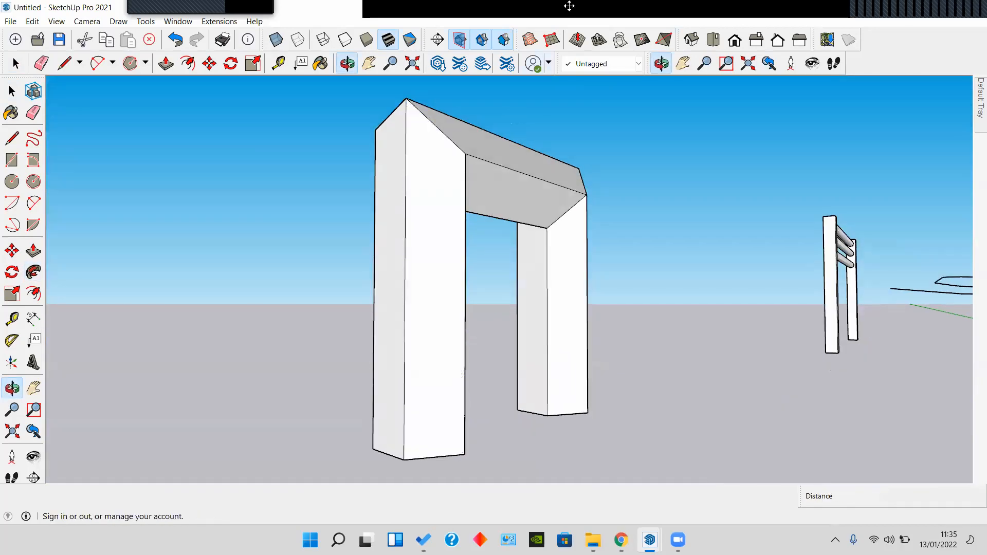
{"action": "mouse_move", "coordinate": [383, 14]}
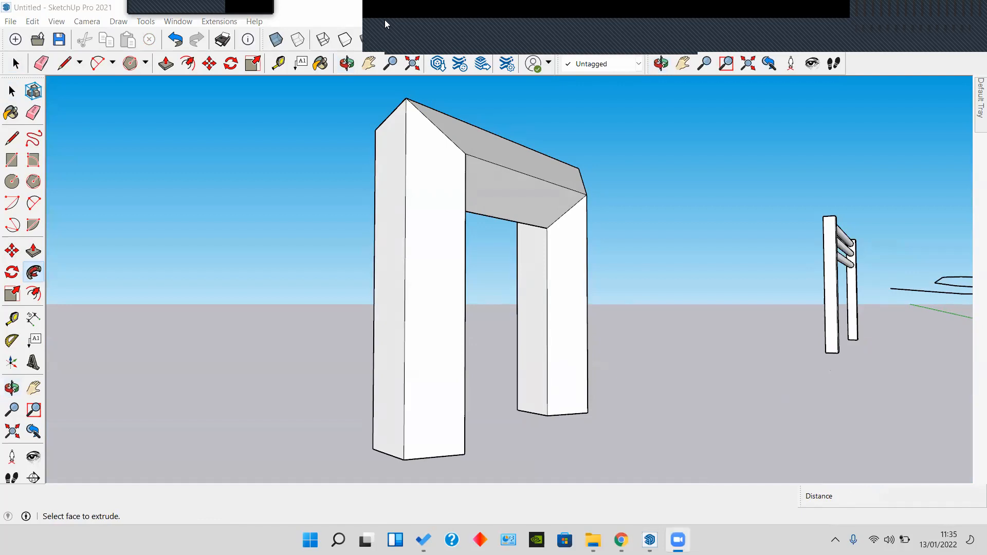
{"action": "scroll", "coordinate": [389, 166], "scroll_direction": "down", "scroll_amount": 2}
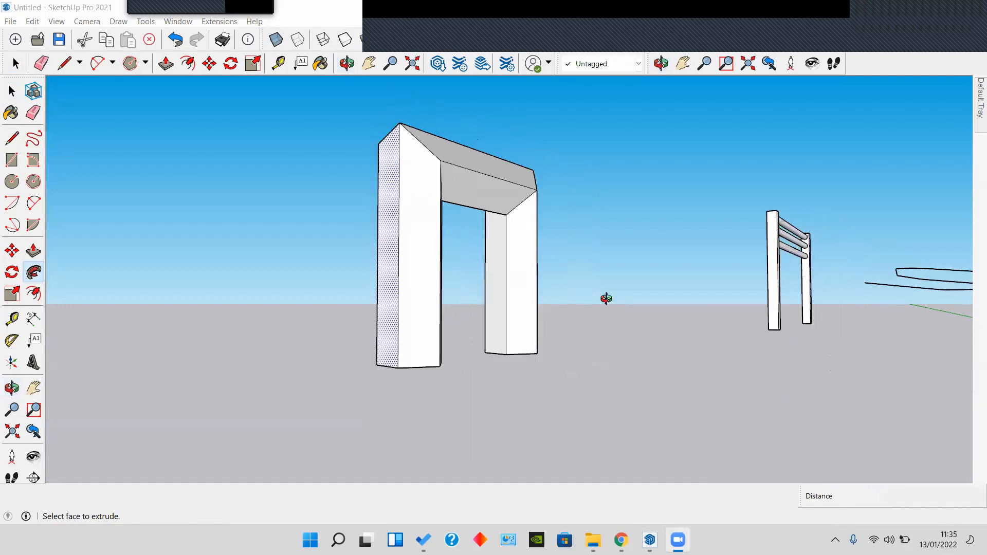
Step: Draw a second three-line frame path on the empty ground beside the pentagonal frame: up, across and down
{"action": "middle_click_drag", "start_coordinate": [606, 299], "coordinate": [357, 280]}
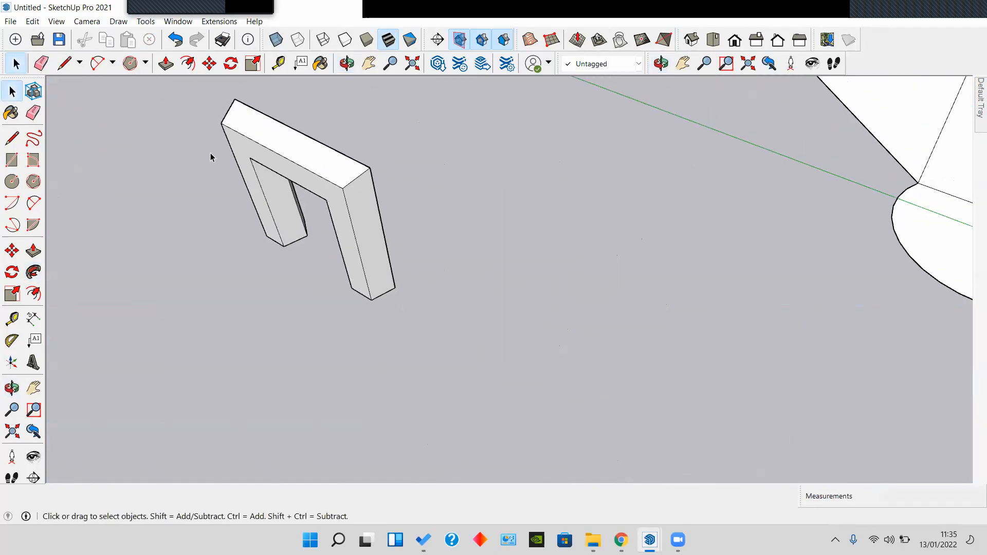
{"action": "left_click", "coordinate": [12, 137]}
{"action": "left_click", "coordinate": [554, 323]}
{"action": "left_click", "coordinate": [565, 198]}
{"action": "left_click", "coordinate": [658, 240]}
{"action": "left_click", "coordinate": [627, 365]}
{"action": "middle_click_drag", "start_coordinate": [566, 330], "coordinate": [520, 316]}
{"action": "key", "text": "space"}
Step: Draw a small rectangle on the ground at the foot of the second three-line frame path
{"action": "scroll", "coordinate": [517, 314], "scroll_direction": "up", "scroll_amount": 2}
{"action": "left_click", "coordinate": [12, 161]}
{"action": "scroll", "coordinate": [480, 295], "scroll_direction": "up", "scroll_amount": 3}
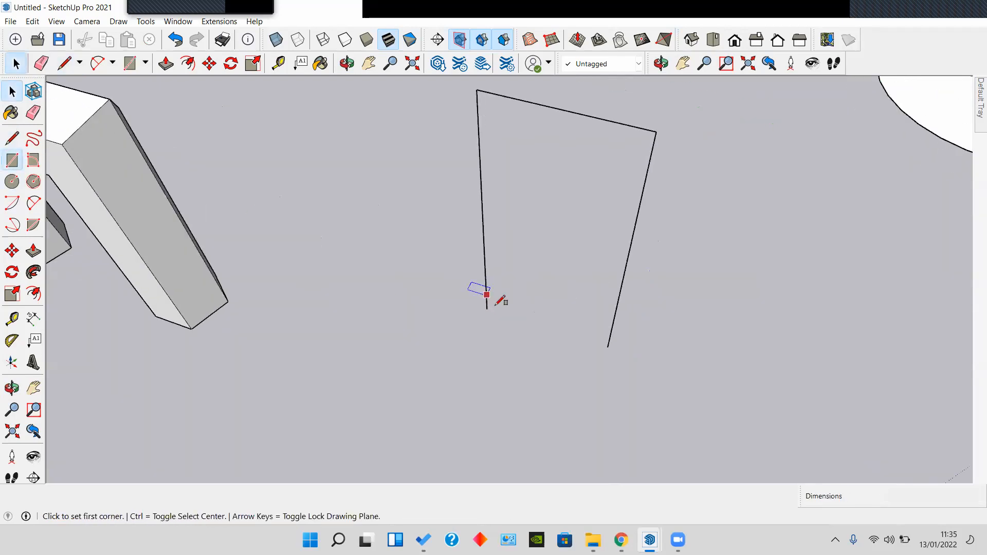
{"action": "left_click", "coordinate": [486, 313]}
{"action": "middle_click_drag", "start_coordinate": [468, 284], "coordinate": [567, 294]}
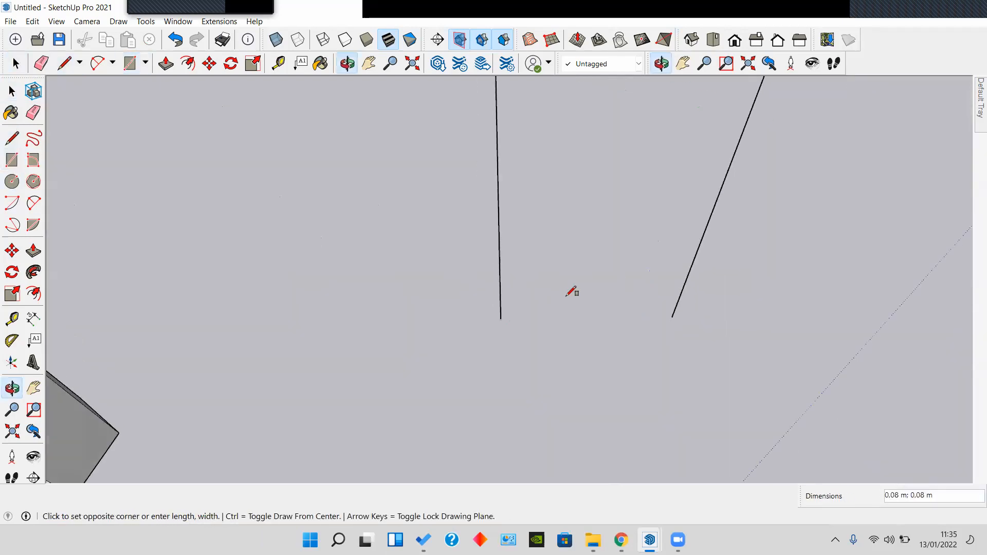
{"action": "left_click", "coordinate": [470, 275]}
{"action": "key", "text": "space"}
Step: Extrude the small rectangle along the three connected path lines with Follow Me to form a second frame
{"action": "scroll", "coordinate": [473, 278], "scroll_direction": "down", "scroll_amount": 1}
{"action": "middle_click_drag", "start_coordinate": [474, 281], "coordinate": [682, 250]}
{"action": "left_click_drag", "start_coordinate": [419, 157], "coordinate": [418, 157]}
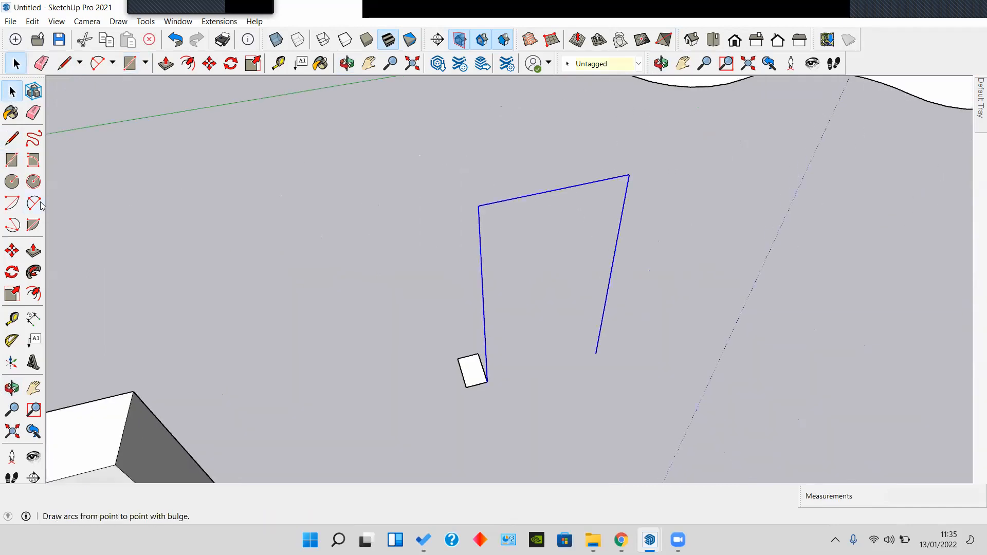
{"action": "left_click", "coordinate": [474, 376]}
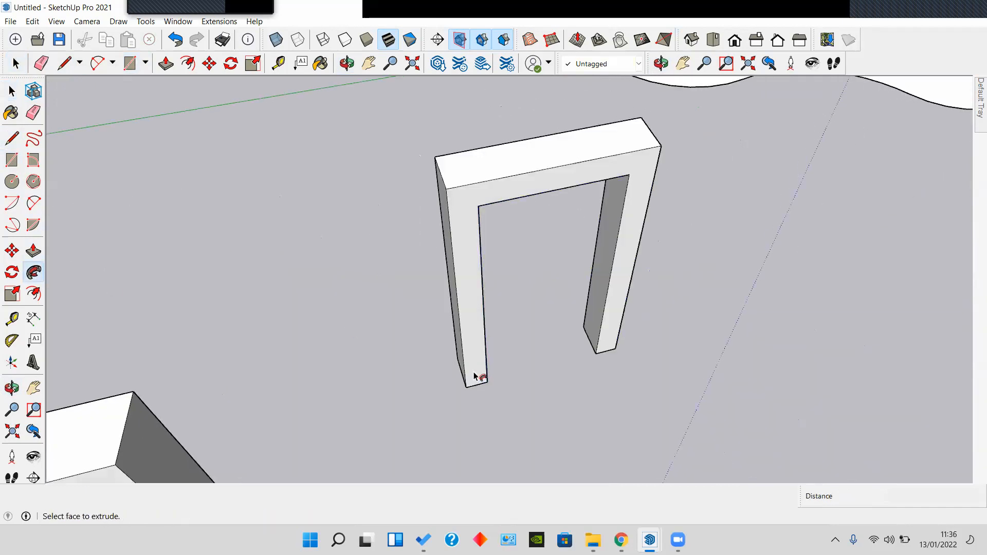
{"action": "scroll", "coordinate": [478, 377], "scroll_direction": "down", "scroll_amount": 3}
{"action": "key", "text": "space"}
{"action": "middle_click_drag", "start_coordinate": [608, 354], "coordinate": [529, 314]}
Step: Examine the whole model, including the house, the cube rows, the marble-textured box and the extruded frames
{"action": "scroll", "coordinate": [529, 315], "scroll_direction": "down", "scroll_amount": 4}
{"action": "middle_click_drag", "start_coordinate": [684, 192], "coordinate": [519, 382], "text": "shift"}
{"action": "middle_click_drag", "start_coordinate": [580, 223], "coordinate": [330, 354], "text": "shift"}
{"action": "middle_click_drag", "start_coordinate": [405, 355], "coordinate": [672, 169]}
{"action": "middle_click_drag", "start_coordinate": [663, 177], "coordinate": [552, 241], "text": "shift"}
{"action": "scroll", "coordinate": [551, 241], "scroll_direction": "up", "scroll_amount": 2}
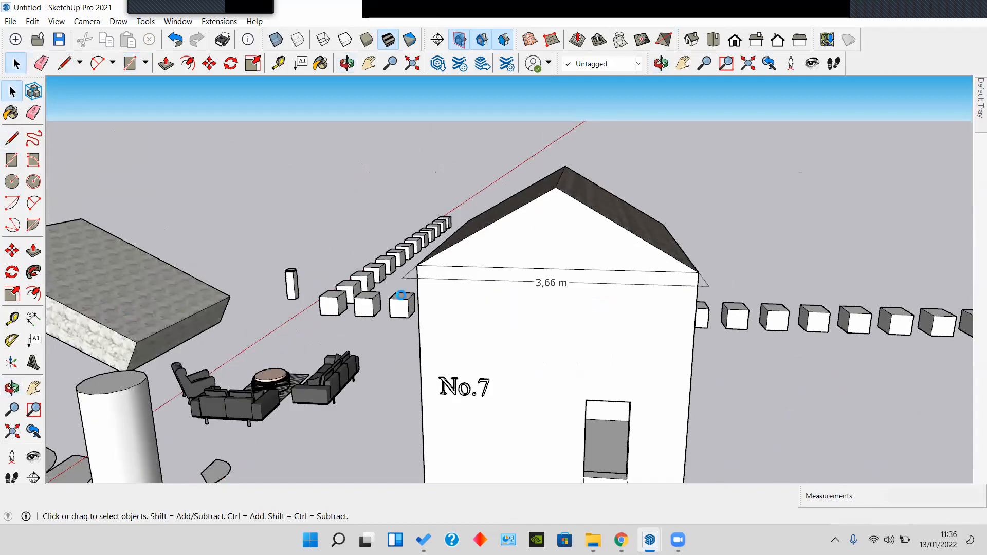
{"action": "middle_click_drag", "start_coordinate": [401, 295], "coordinate": [430, 269], "text": "shift"}
{"action": "scroll", "coordinate": [360, 277], "scroll_direction": "down", "scroll_amount": 3}
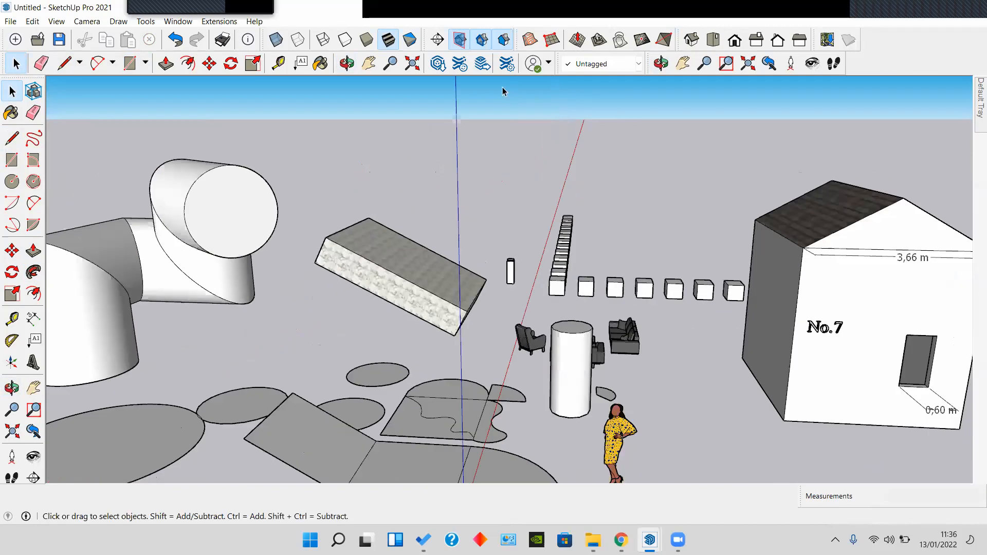
{"action": "mouse_move", "coordinate": [390, 14]}
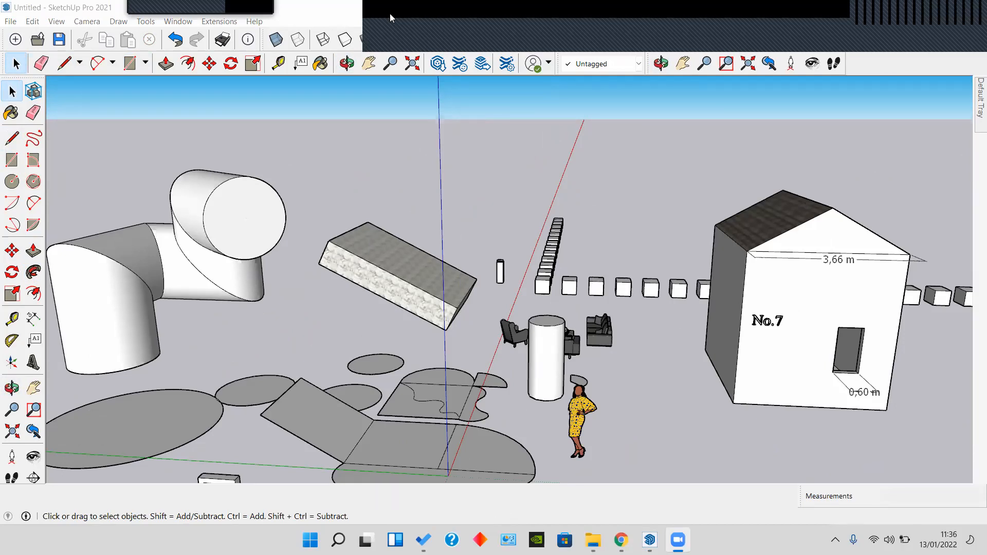
{"action": "scroll", "coordinate": [501, 273], "scroll_direction": "down", "scroll_amount": 2}
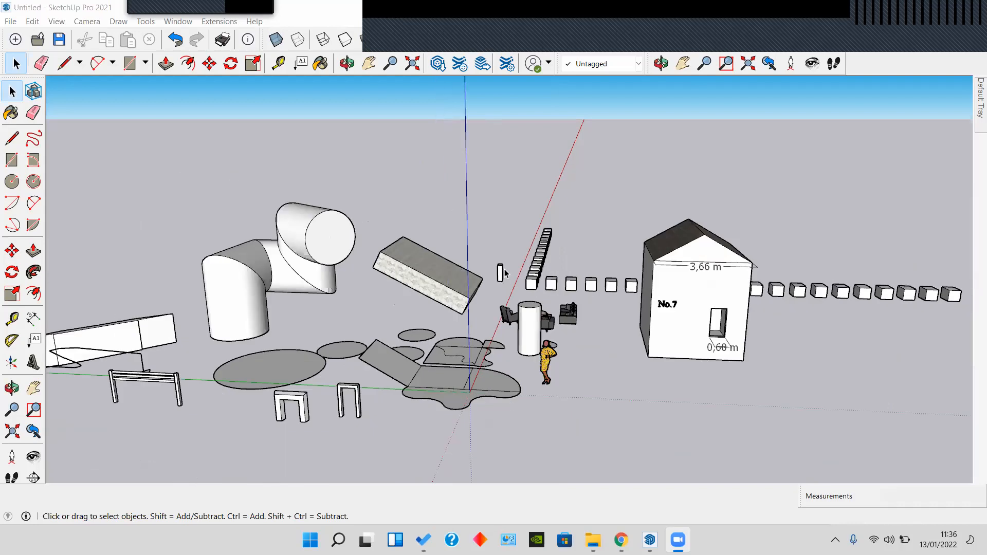
{"action": "middle_click_drag", "start_coordinate": [494, 341], "coordinate": [551, 10]}
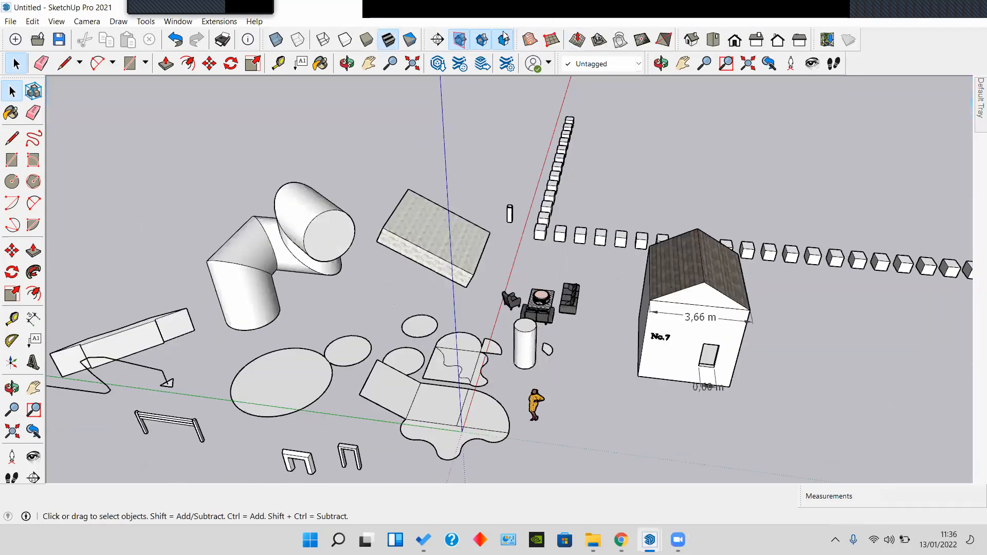
{"action": "scroll", "coordinate": [438, 259], "scroll_direction": "up", "scroll_amount": 3}
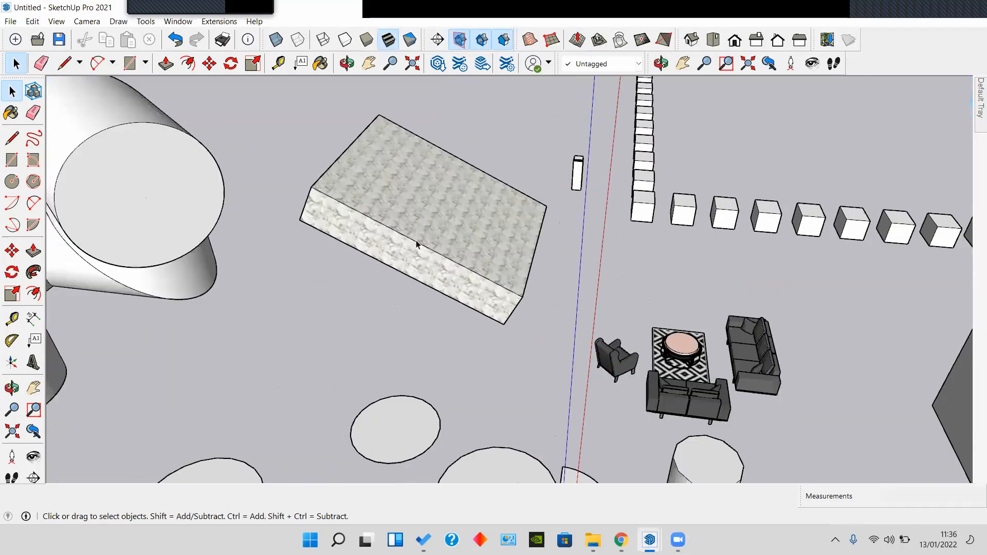
{"action": "scroll", "coordinate": [419, 236], "scroll_direction": "up", "scroll_amount": 2}
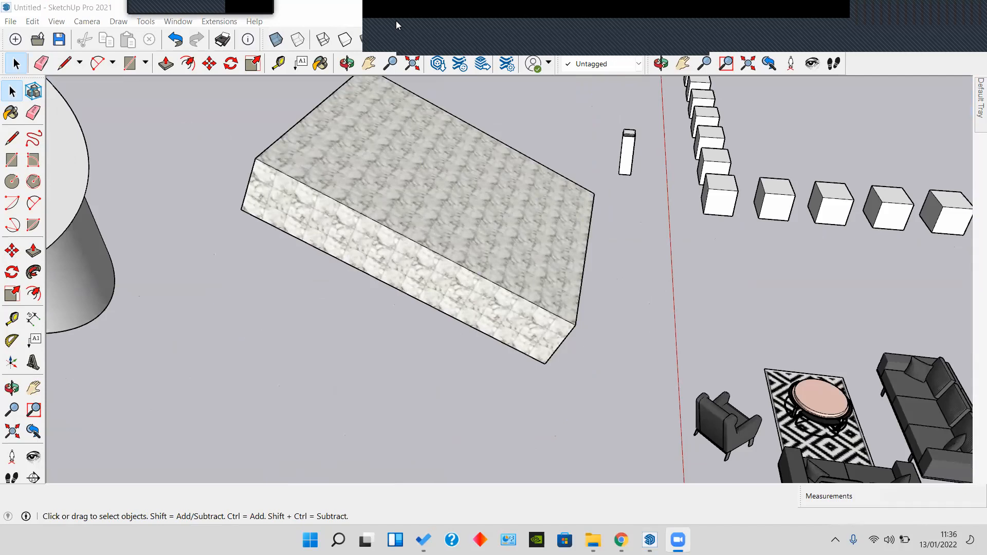
{"action": "scroll", "coordinate": [462, 221], "scroll_direction": "up", "scroll_amount": 2}
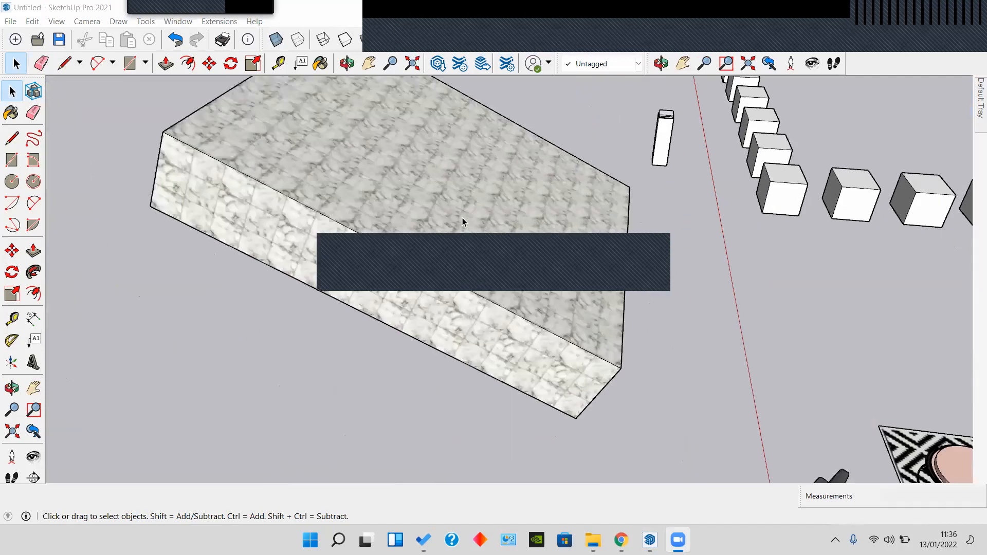
{"action": "scroll", "coordinate": [464, 248], "scroll_direction": "down", "scroll_amount": 2}
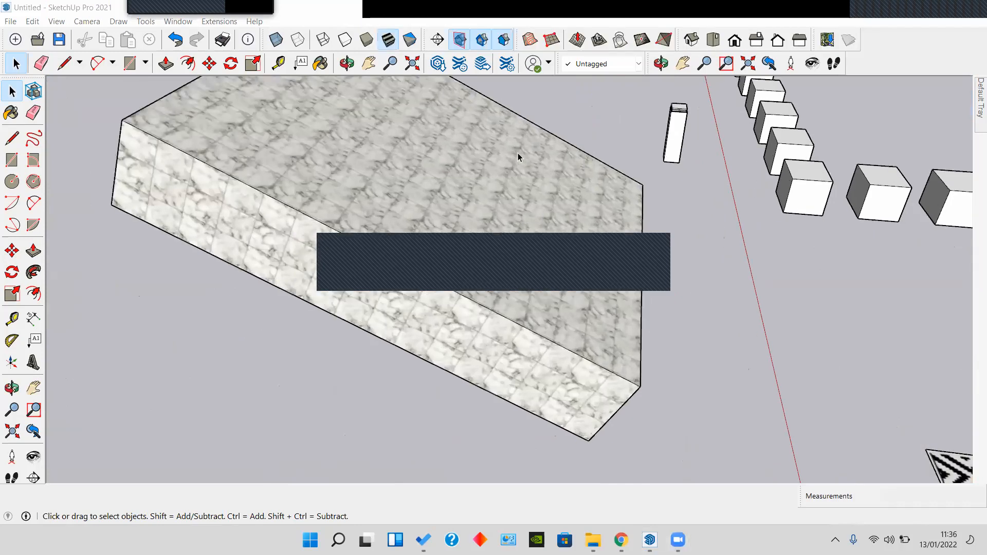
{"action": "scroll", "coordinate": [511, 185], "scroll_direction": "down", "scroll_amount": 2}
{"action": "scroll", "coordinate": [506, 208], "scroll_direction": "down", "scroll_amount": 2}
{"action": "mouse_move", "coordinate": [585, 214]}
{"action": "middle_mouse_down"}
{"action": "mouse_move", "coordinate": [549, 260]}
{"action": "mouse_move", "coordinate": [427, 342]}
{"action": "mouse_move", "coordinate": [496, 213]}
{"action": "mouse_move", "coordinate": [330, 129]}
{"action": "mouse_move", "coordinate": [442, 268]}
{"action": "mouse_move", "coordinate": [190, 255]}
{"action": "mouse_move", "coordinate": [315, 165]}
{"action": "mouse_move", "coordinate": [341, 232]}
{"action": "mouse_move", "coordinate": [317, 148]}
{"action": "mouse_move", "coordinate": [341, 240]}
{"action": "mouse_move", "coordinate": [403, 229]}
{"action": "mouse_move", "coordinate": [175, 282]}
{"action": "middle_mouse_up"}
{"action": "scroll", "coordinate": [439, 252], "scroll_direction": "up", "scroll_amount": 2}
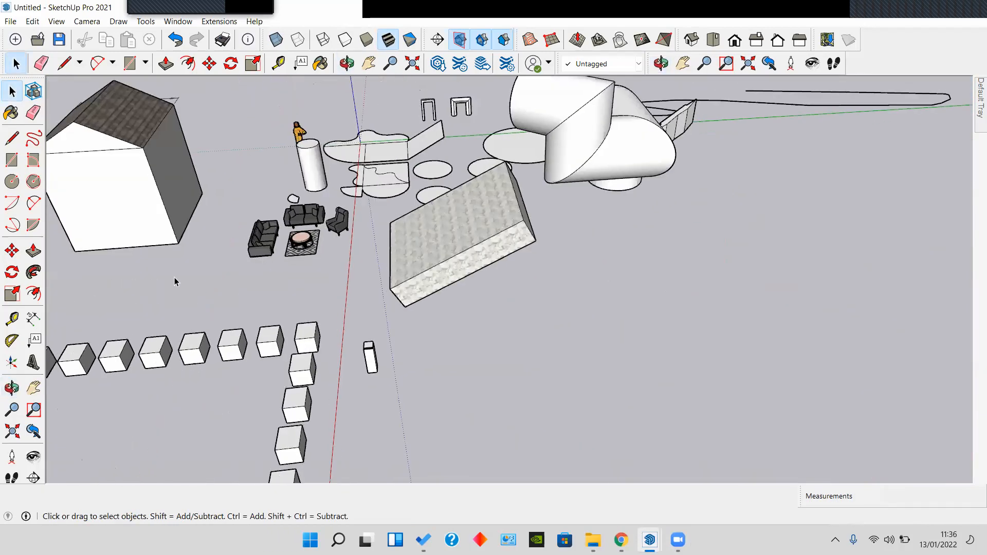
{"action": "left_click", "coordinate": [12, 340]}
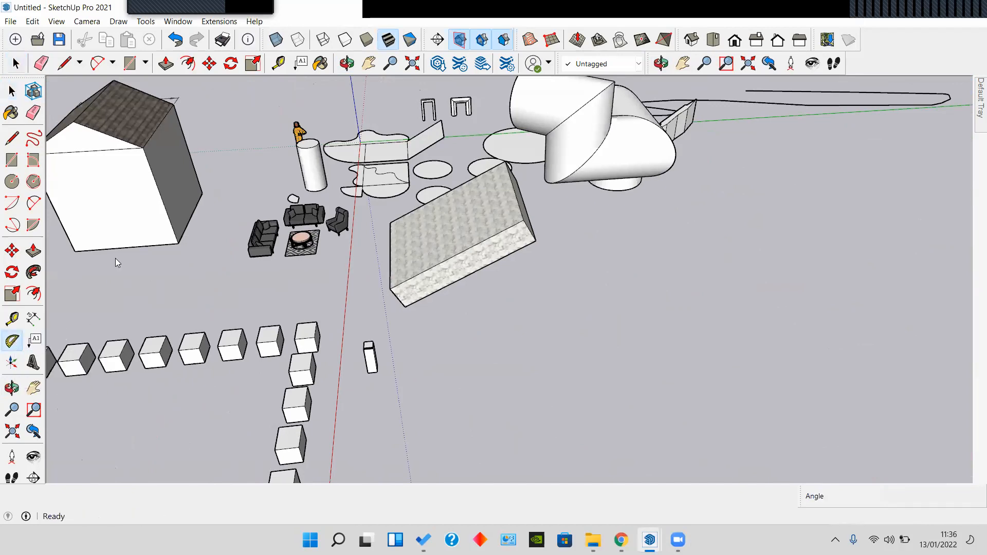
{"action": "middle_click_drag", "start_coordinate": [116, 257], "coordinate": [453, 242]}
{"action": "scroll", "coordinate": [465, 236], "scroll_direction": "up", "scroll_amount": 5}
{"action": "scroll", "coordinate": [438, 202], "scroll_direction": "up", "scroll_amount": 2}
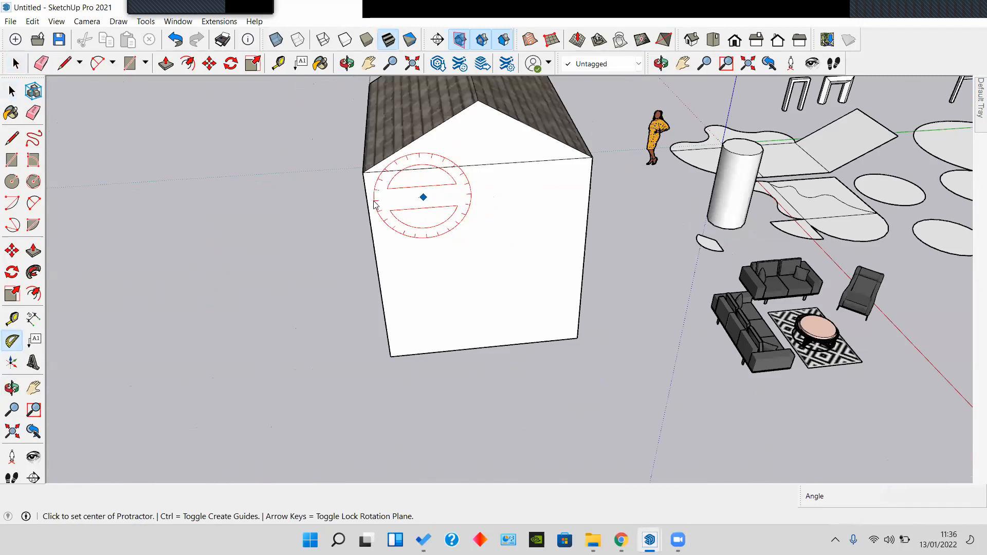
{"action": "key", "text": "space"}
Step: Place a Protractor guide at 30 degrees to a cube's top front edge, starting from the edge's left corner
{"action": "middle_click_drag", "start_coordinate": [369, 315], "coordinate": [410, 236]}
{"action": "scroll", "coordinate": [427, 324], "scroll_direction": "up", "scroll_amount": 6}
{"action": "scroll", "coordinate": [407, 247], "scroll_direction": "up", "scroll_amount": 3}
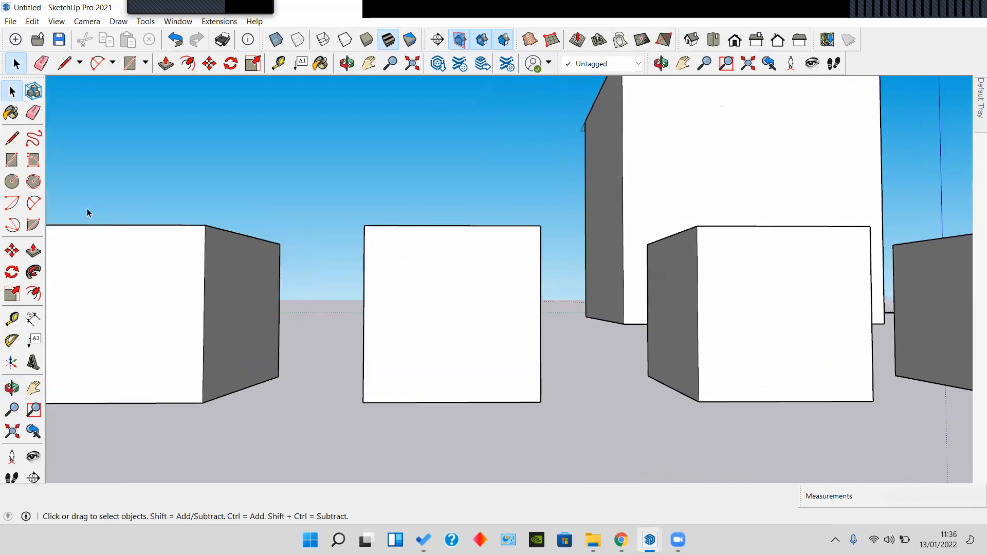
{"action": "left_click", "coordinate": [11, 341]}
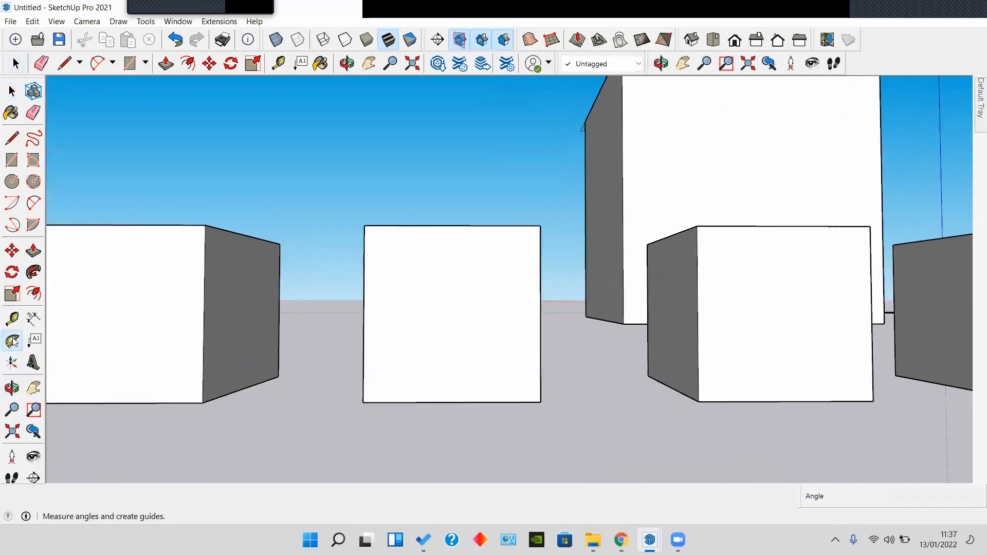
{"action": "left_click", "coordinate": [365, 226]}
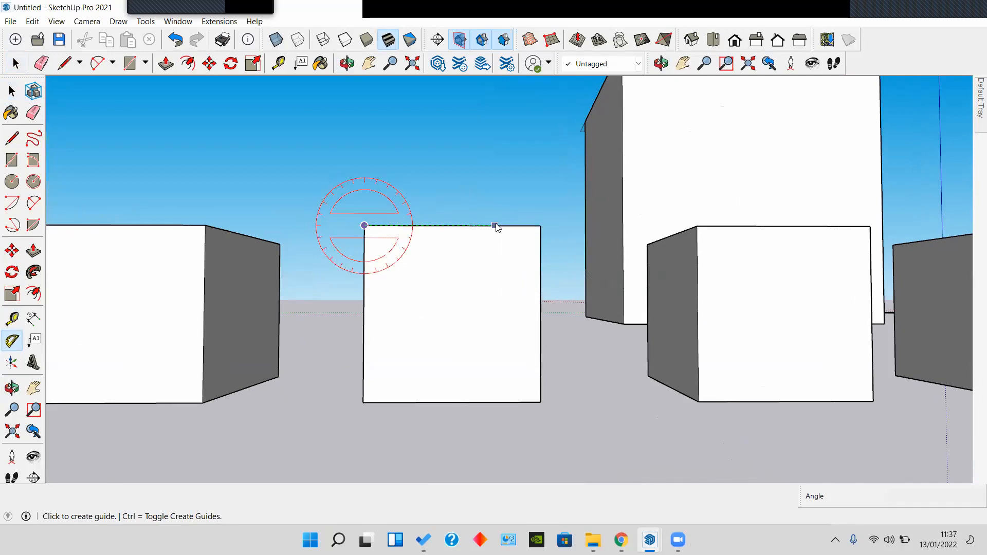
{"action": "left_click", "coordinate": [495, 226]}
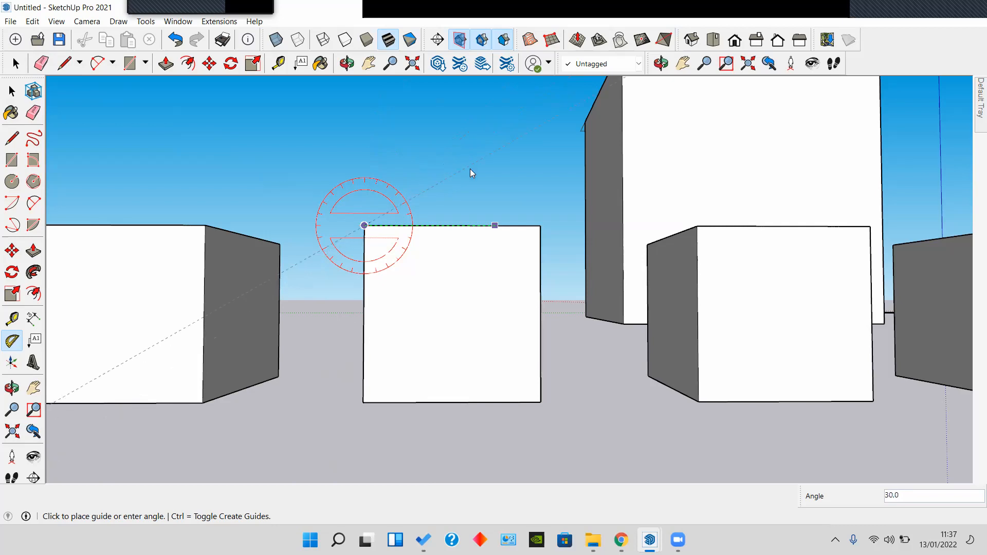
{"action": "type", "text": "3"}
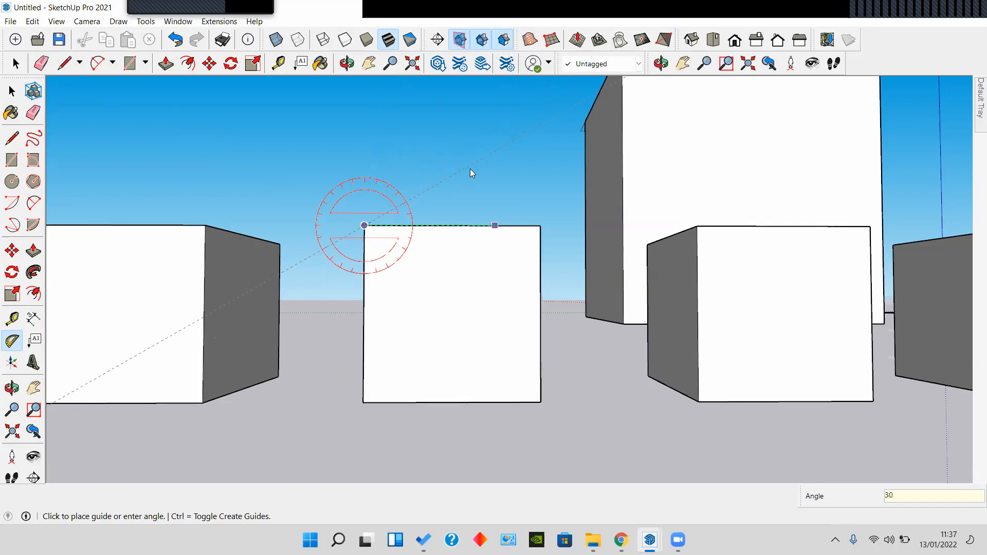
{"action": "key", "text": "Return"}
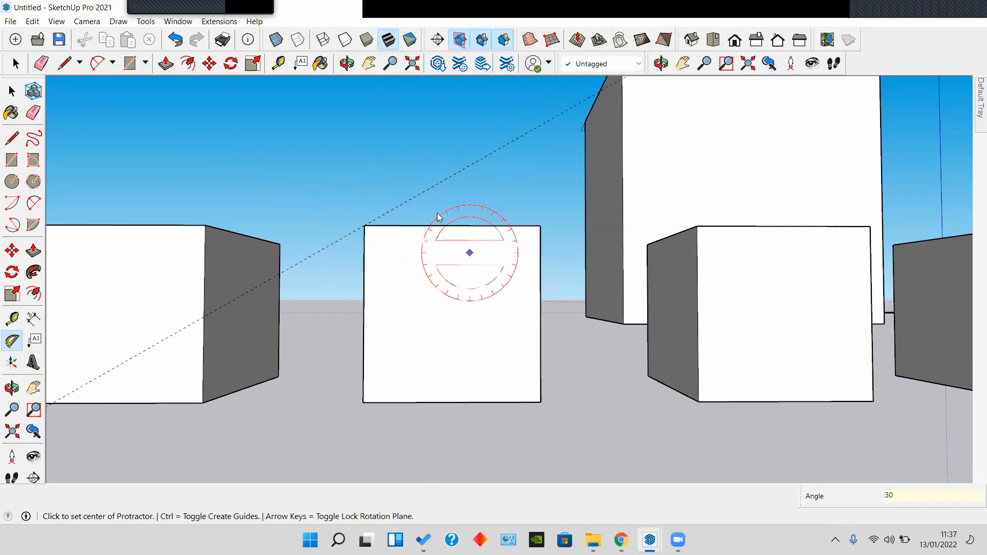
{"action": "key", "text": "space"}
{"action": "key", "text": "l"}
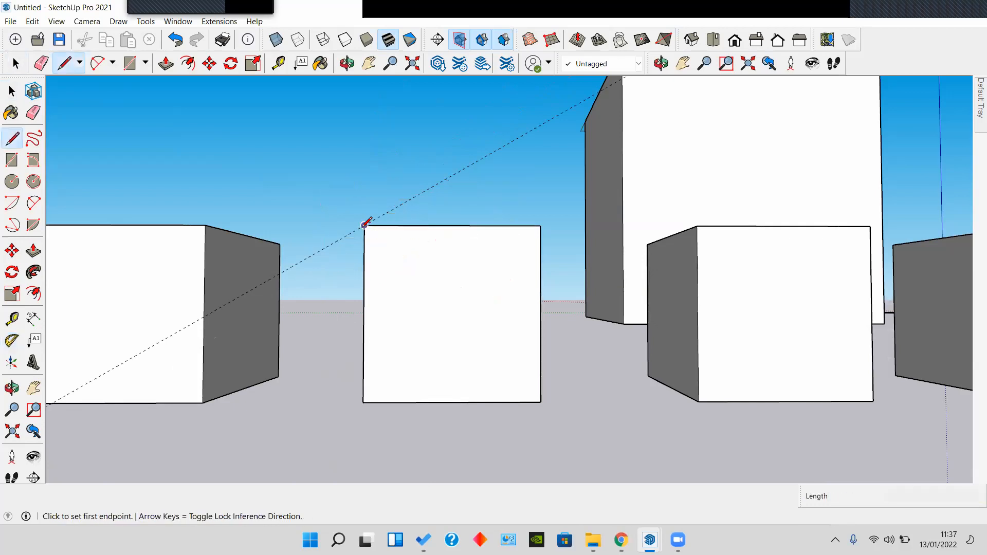
{"action": "left_click", "coordinate": [365, 225]}
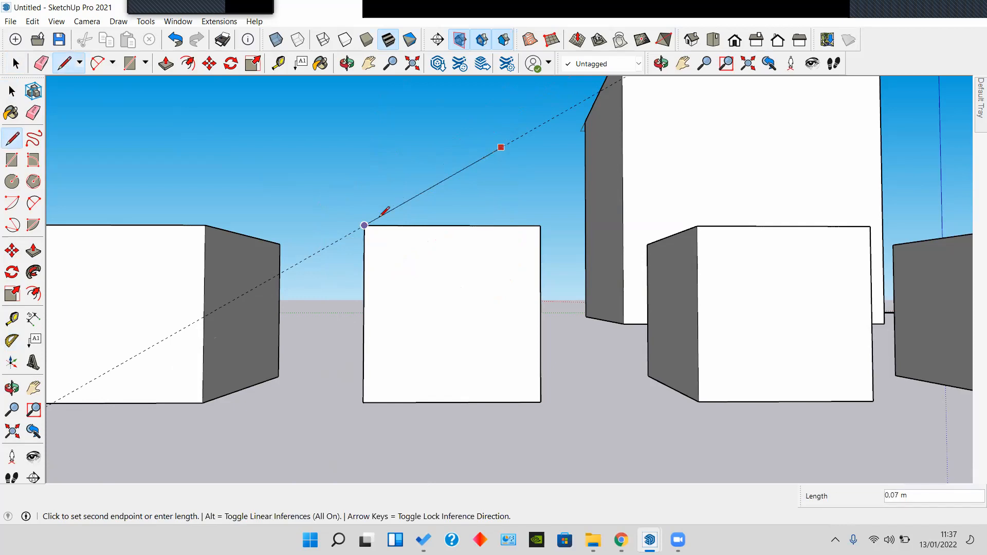
{"action": "key", "text": "space"}
{"action": "mouse_move", "coordinate": [375, 225]}
{"action": "middle_mouse_down"}
{"action": "mouse_move", "coordinate": [392, 251]}
{"action": "mouse_move", "coordinate": [296, 280]}
{"action": "middle_mouse_up"}
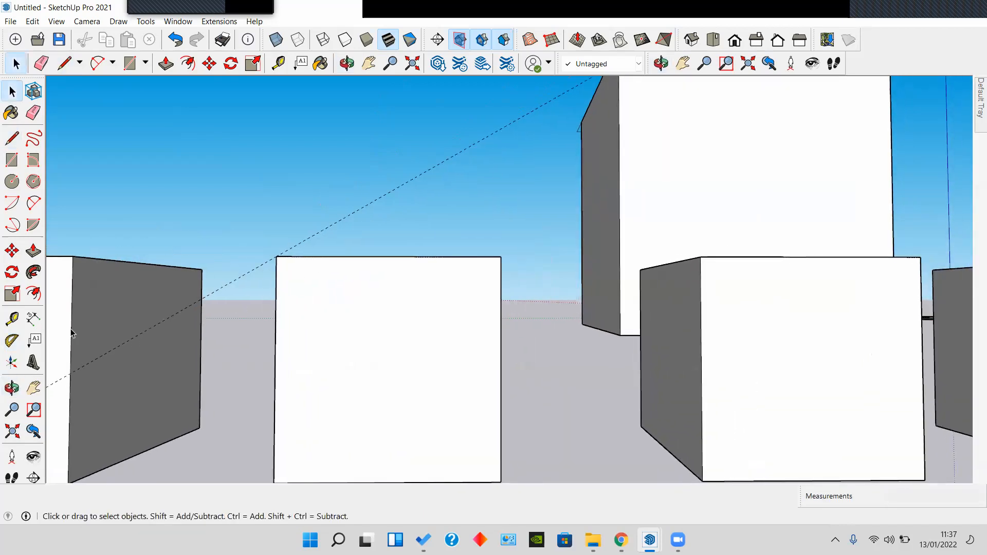
{"action": "left_click", "coordinate": [276, 256]}
{"action": "key", "text": "space"}
Step: Place a second Protractor guide at 60 degrees to the same cube edge, starting from its right corner
{"action": "left_click", "coordinate": [12, 340]}
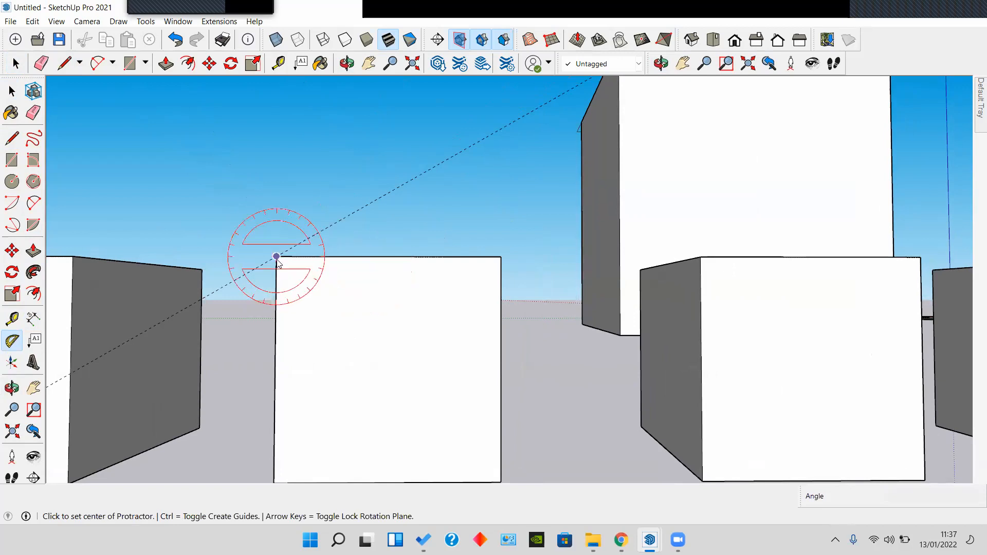
{"action": "left_click", "coordinate": [501, 256]}
{"action": "left_click", "coordinate": [389, 256]}
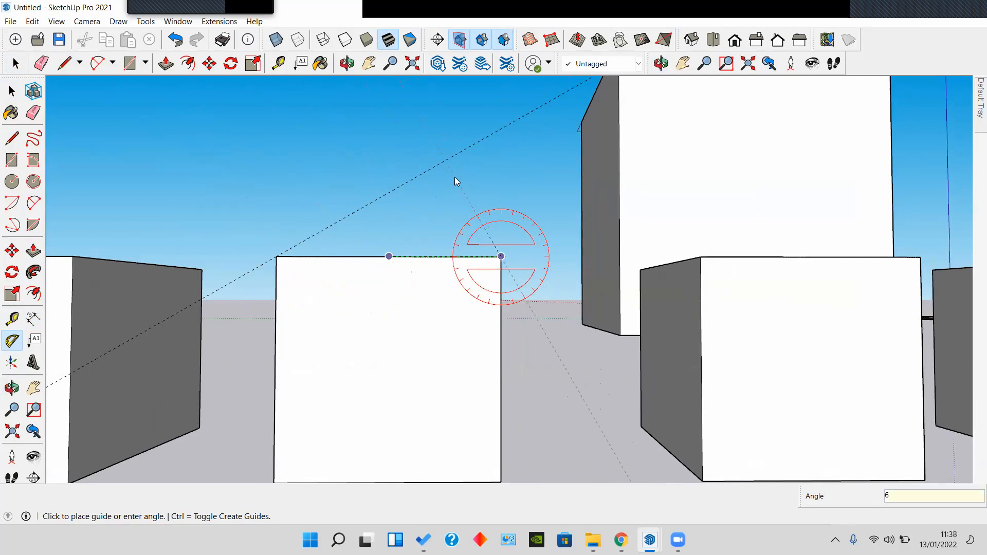
{"action": "left_click", "coordinate": [455, 177]}
{"action": "middle_click_drag", "start_coordinate": [442, 264], "coordinate": [459, 298]}
{"action": "scroll", "coordinate": [414, 299], "scroll_direction": "down", "scroll_amount": 1}
{"action": "scroll", "coordinate": [298, 281], "scroll_direction": "up", "scroll_amount": 1}
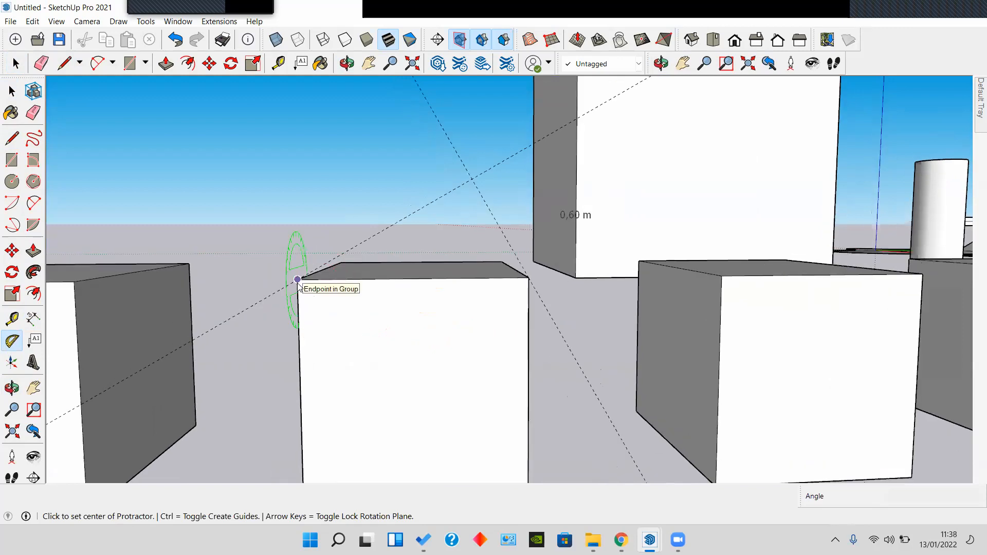
Step: Examine how the two angled guides cross above the cube and run across the rest of the model
{"action": "scroll", "coordinate": [297, 281], "scroll_direction": "down", "scroll_amount": 4}
{"action": "middle_click_drag", "start_coordinate": [297, 281], "coordinate": [463, 277]}
{"action": "scroll", "coordinate": [458, 278], "scroll_direction": "down", "scroll_amount": 7}
{"action": "middle_click_drag", "start_coordinate": [576, 253], "coordinate": [339, 321], "text": "shift"}
{"action": "middle_click_drag", "start_coordinate": [727, 167], "coordinate": [419, 318], "text": "shift"}
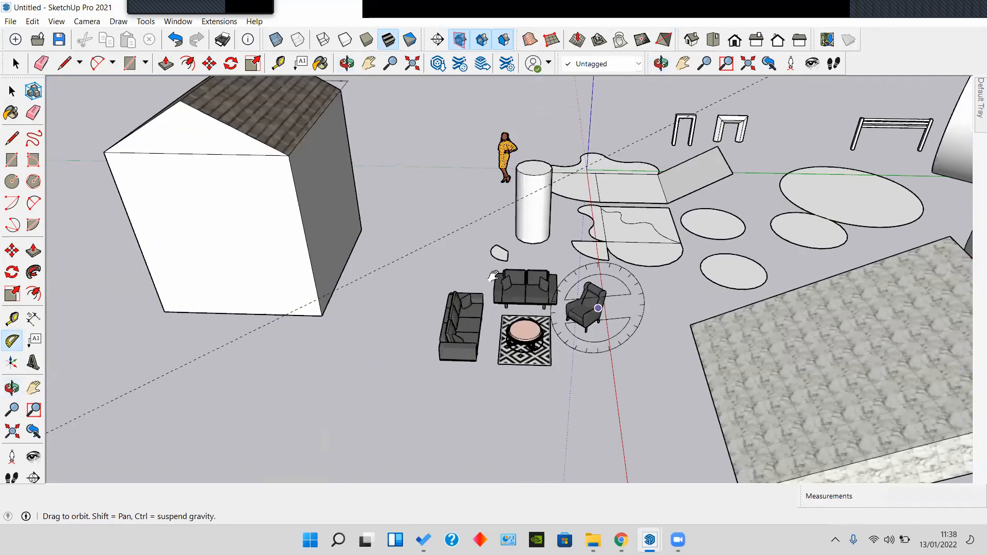
{"action": "middle_click_drag", "start_coordinate": [622, 309], "coordinate": [319, 213], "text": "shift"}
{"action": "middle_click_drag", "start_coordinate": [426, 288], "coordinate": [348, 247]}
{"action": "middle_click_drag", "start_coordinate": [56, 282], "coordinate": [350, 244], "text": "shift"}
{"action": "scroll", "coordinate": [300, 241], "scroll_direction": "up", "scroll_amount": 6}
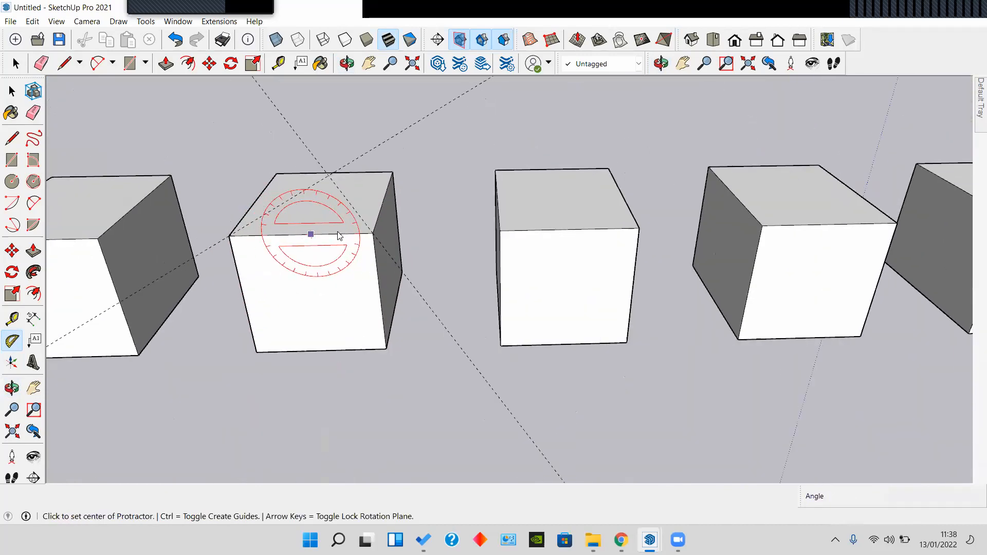
{"action": "scroll", "coordinate": [339, 233], "scroll_direction": "up", "scroll_amount": 1}
{"action": "middle_click_drag", "start_coordinate": [379, 226], "coordinate": [454, 184]}
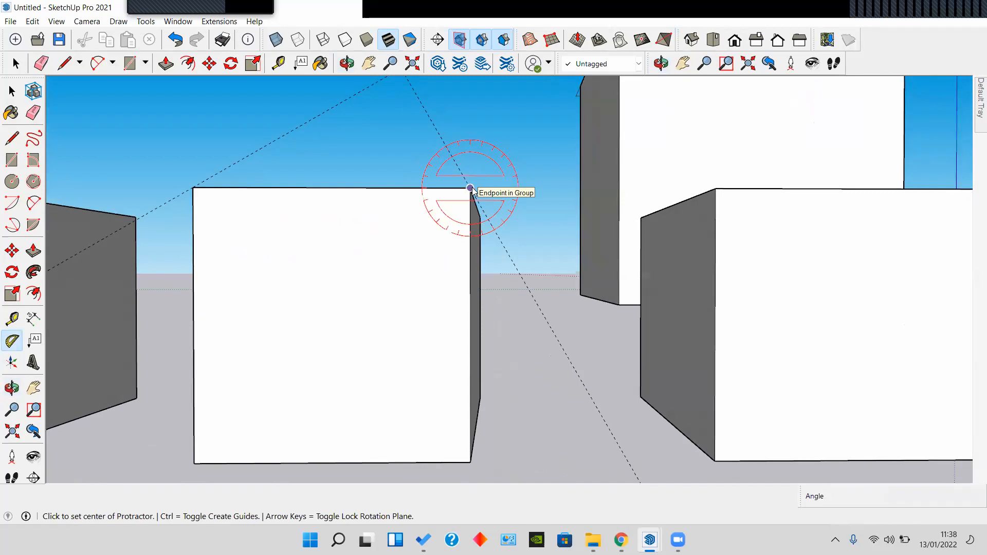
{"action": "scroll", "coordinate": [470, 188], "scroll_direction": "down", "scroll_amount": 4}
Step: Look over the finished Follow Me frames, bent pipe, ground shapes and textured box from several angles
{"action": "key", "text": "space"}
{"action": "middle_click_drag", "start_coordinate": [453, 204], "coordinate": [473, 289]}
{"action": "scroll", "coordinate": [360, 304], "scroll_direction": "up", "scroll_amount": 5}
{"action": "scroll", "coordinate": [362, 300], "scroll_direction": "up", "scroll_amount": 4}
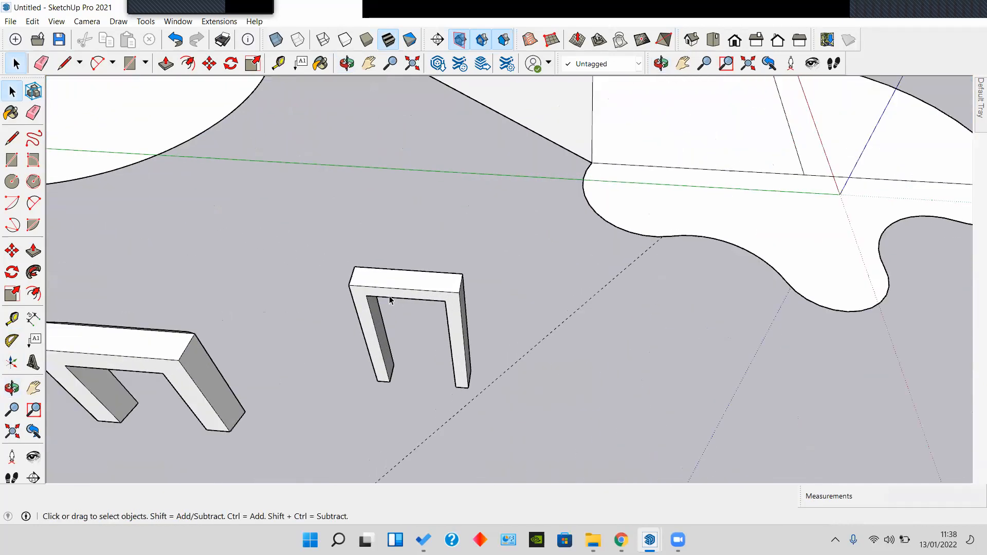
{"action": "middle_click_drag", "start_coordinate": [393, 298], "coordinate": [284, 170]}
{"action": "scroll", "coordinate": [285, 171], "scroll_direction": "down", "scroll_amount": 4}
{"action": "middle_click_drag", "start_coordinate": [402, 190], "coordinate": [426, 287]}
{"action": "scroll", "coordinate": [431, 265], "scroll_direction": "down", "scroll_amount": 4}
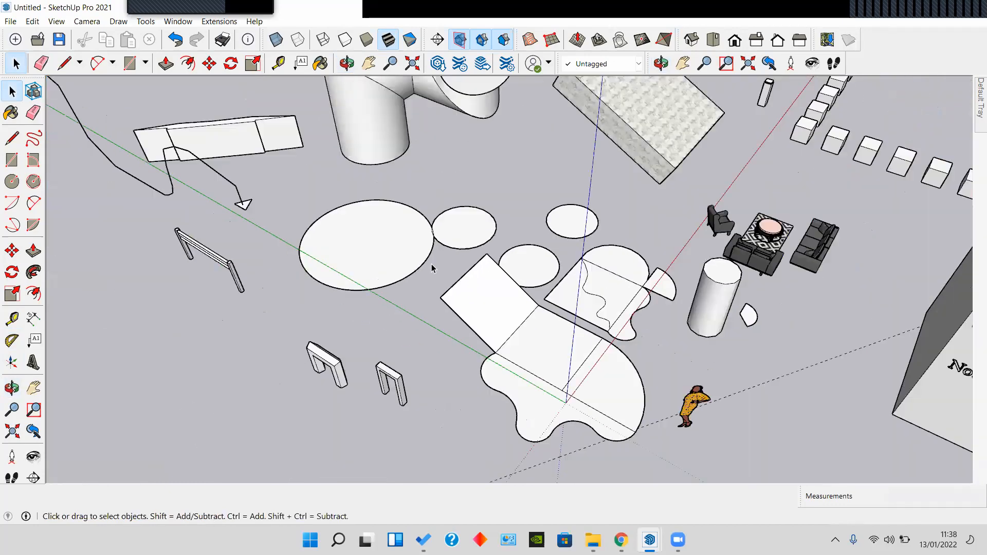
{"action": "middle_click_drag", "start_coordinate": [624, 267], "coordinate": [410, 281], "text": "shift"}
{"action": "mouse_move", "coordinate": [669, 212]}
{"action": "middle_mouse_down", "text": "shift"}
{"action": "mouse_move", "coordinate": [437, 297]}
{"action": "mouse_move", "coordinate": [638, 135]}
{"action": "middle_mouse_up", "text": "shift"}
{"action": "middle_click_drag", "start_coordinate": [537, 123], "coordinate": [634, 267], "text": "shift"}
{"action": "scroll", "coordinate": [381, 204], "scroll_direction": "up", "scroll_amount": 4}
{"action": "middle_click_drag", "start_coordinate": [423, 167], "coordinate": [447, 149], "text": "shift"}
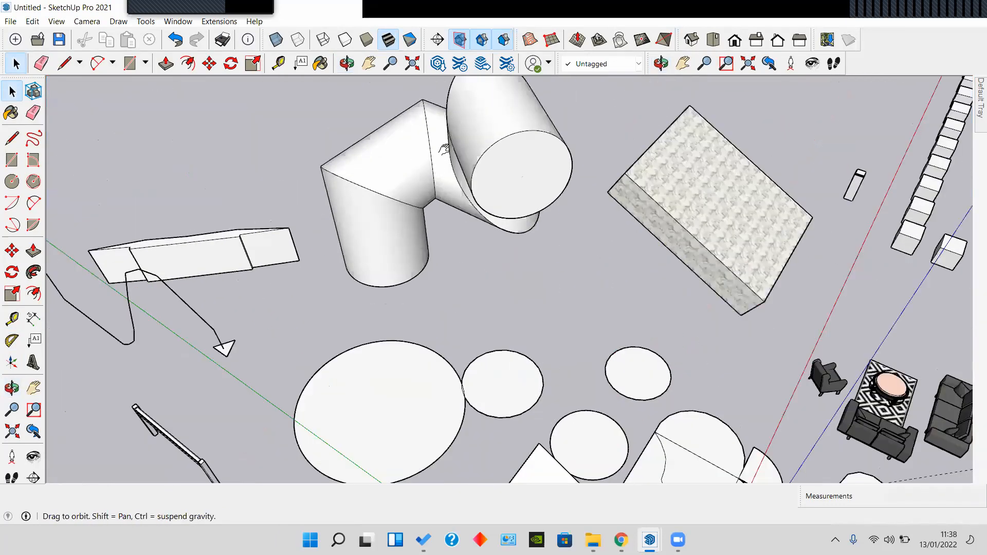
{"action": "scroll", "coordinate": [447, 150], "scroll_direction": "down", "scroll_amount": 4}
{"action": "middle_click_drag", "start_coordinate": [299, 334], "coordinate": [344, 232], "text": "shift"}
{"action": "mouse_move", "coordinate": [664, 247]}
{"action": "middle_mouse_down", "text": "shift"}
{"action": "mouse_move", "coordinate": [458, 231]}
{"action": "mouse_move", "coordinate": [386, 239]}
{"action": "middle_mouse_up", "text": "shift"}
{"action": "scroll", "coordinate": [460, 307], "scroll_direction": "up", "scroll_amount": 2}
{"action": "scroll", "coordinate": [460, 307], "scroll_direction": "up", "scroll_amount": 2}
{"action": "middle_click_drag", "start_coordinate": [627, 304], "coordinate": [399, 244], "text": "shift"}
{"action": "middle_click_drag", "start_coordinate": [516, 317], "coordinate": [679, 324]}
Step: Paint the house's exterior walls and gable with a light green from the Colors material collection
{"action": "mouse_move", "coordinate": [724, 265]}
{"action": "middle_mouse_down", "text": "shift"}
{"action": "mouse_move", "coordinate": [586, 240]}
{"action": "mouse_move", "coordinate": [346, 254]}
{"action": "mouse_move", "coordinate": [364, 264]}
{"action": "mouse_move", "coordinate": [610, 220]}
{"action": "mouse_move", "coordinate": [332, 250]}
{"action": "mouse_move", "coordinate": [221, 226]}
{"action": "middle_mouse_up", "text": "shift"}
{"action": "scroll", "coordinate": [394, 161], "scroll_direction": "down", "scroll_amount": 2}
{"action": "middle_click_drag", "start_coordinate": [423, 242], "coordinate": [456, 367], "text": "shift"}
{"action": "scroll", "coordinate": [455, 264], "scroll_direction": "up", "scroll_amount": 1}
{"action": "scroll", "coordinate": [455, 264], "scroll_direction": "down", "scroll_amount": 4}
{"action": "middle_click_drag", "start_coordinate": [474, 250], "coordinate": [394, 276]}
{"action": "scroll", "coordinate": [394, 285], "scroll_direction": "up", "scroll_amount": 2}
{"action": "mouse_move", "coordinate": [972, 111]}
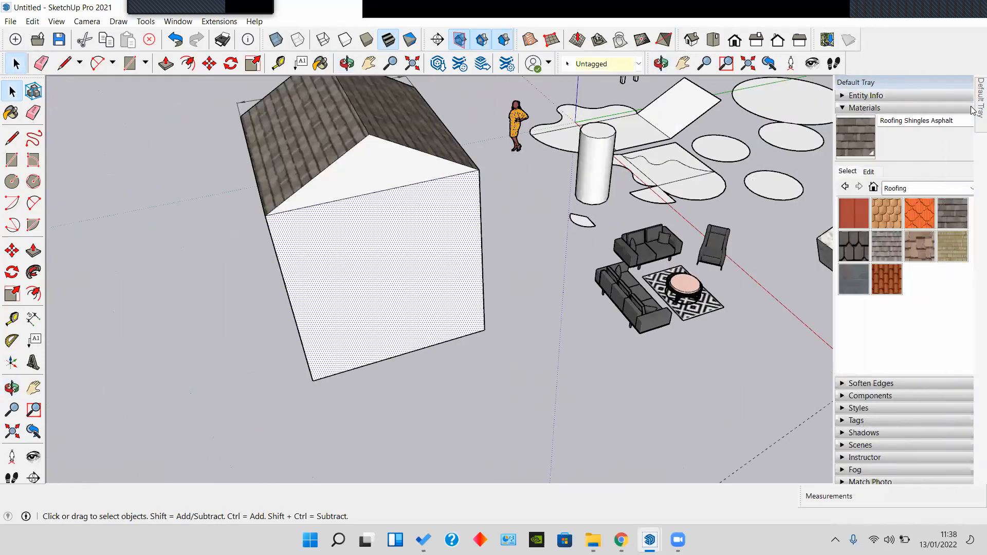
{"action": "left_click", "coordinate": [879, 188]}
{"action": "left_click", "coordinate": [872, 235]}
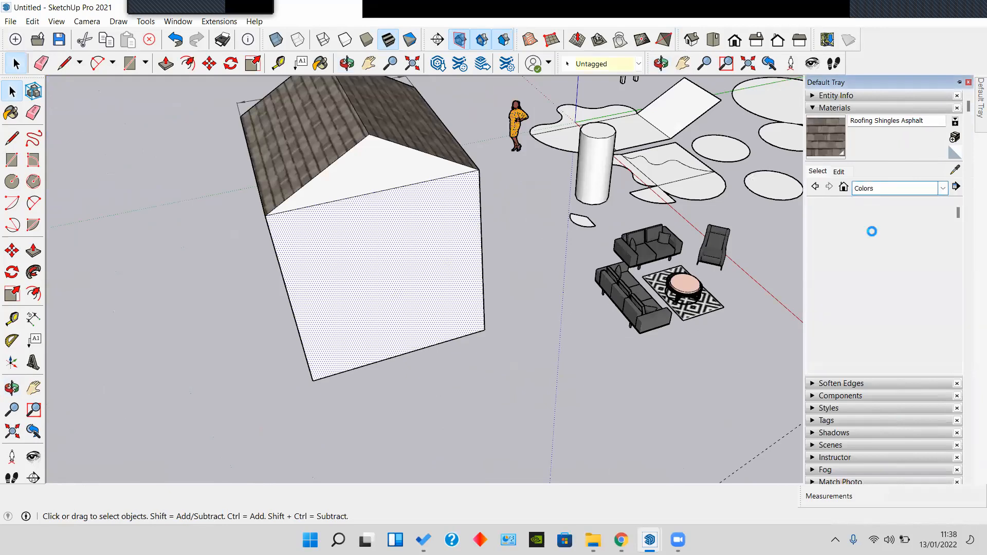
{"action": "left_click", "coordinate": [856, 276]}
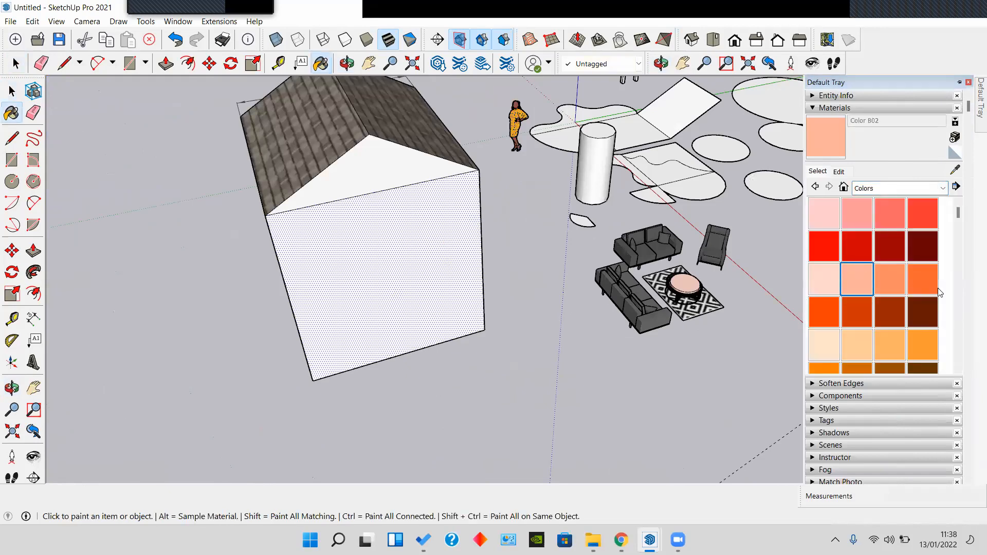
{"action": "scroll", "coordinate": [889, 286], "scroll_direction": "down", "scroll_amount": 4}
{"action": "left_click", "coordinate": [823, 302]}
{"action": "left_click", "coordinate": [368, 271]}
{"action": "mouse_move", "coordinate": [368, 271]}
{"action": "middle_mouse_down"}
{"action": "mouse_move", "coordinate": [473, 276]}
{"action": "mouse_move", "coordinate": [629, 258]}
{"action": "mouse_move", "coordinate": [680, 198]}
{"action": "mouse_move", "coordinate": [696, 132]}
{"action": "middle_mouse_up"}
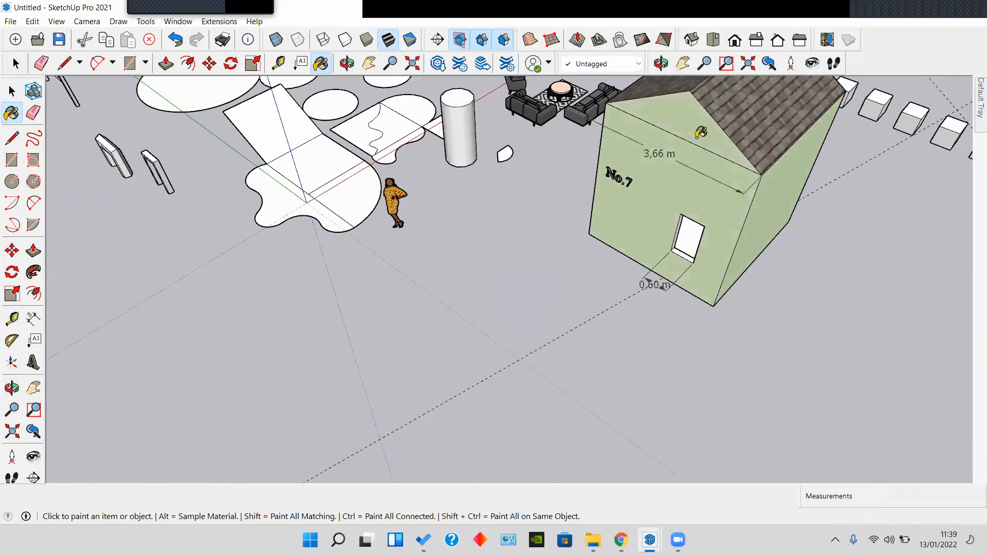
{"action": "scroll", "coordinate": [489, 249], "scroll_direction": "down", "scroll_amount": 2}
{"action": "middle_click_drag", "start_coordinate": [489, 249], "coordinate": [493, 179]}
{"action": "key", "text": "space"}
Step: Move the human scale figure from beside the origin shapes to the door opening in the house's front wall
{"action": "mouse_move", "coordinate": [709, 326]}
{"action": "middle_mouse_down"}
{"action": "mouse_move", "coordinate": [378, 271]}
{"action": "mouse_move", "coordinate": [564, 380]}
{"action": "mouse_move", "coordinate": [372, 335]}
{"action": "middle_mouse_up"}
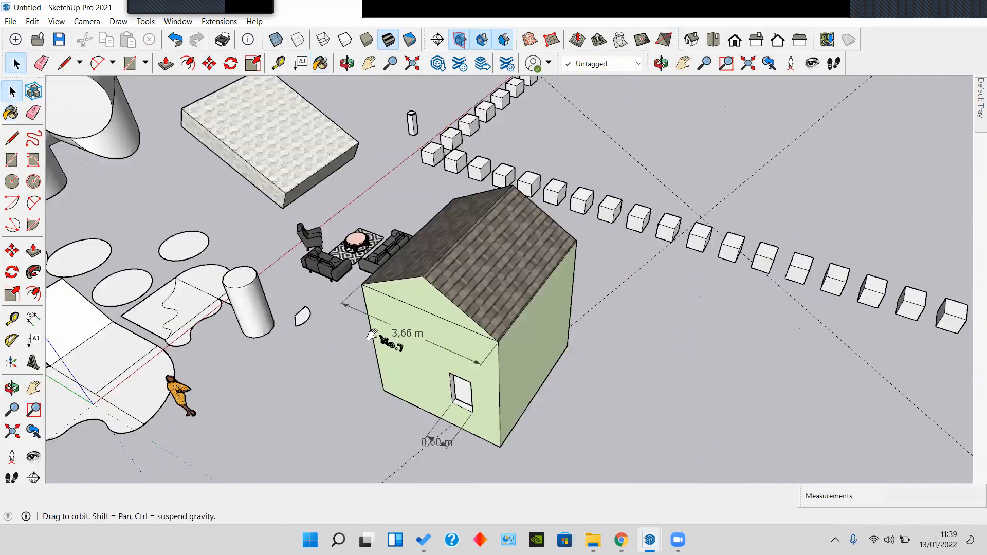
{"action": "scroll", "coordinate": [350, 295], "scroll_direction": "up", "scroll_amount": 4}
{"action": "left_click", "coordinate": [289, 311]}
{"action": "key", "text": "m"}
{"action": "left_click", "coordinate": [307, 315]}
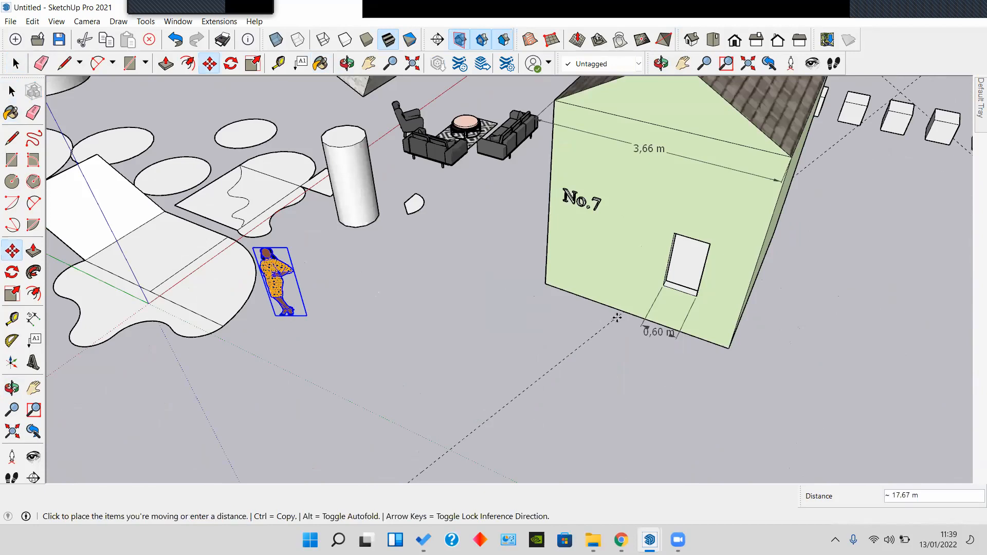
{"action": "left_click", "coordinate": [678, 282]}
{"action": "middle_click_drag", "start_coordinate": [668, 295], "coordinate": [499, 266]}
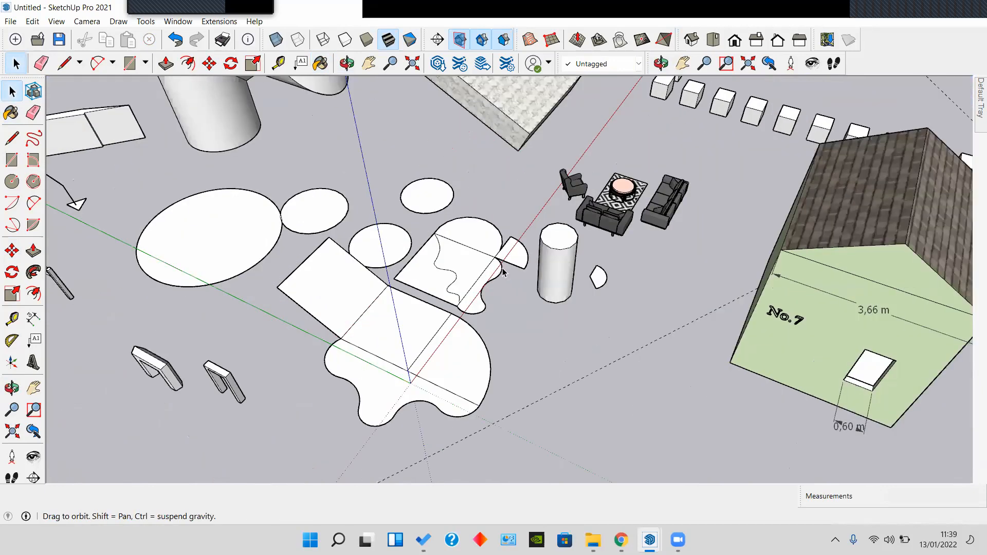
{"action": "scroll", "coordinate": [500, 266], "scroll_direction": "down", "scroll_amount": 3}
{"action": "middle_click_drag", "start_coordinate": [467, 194], "coordinate": [448, 214], "text": "shift"}
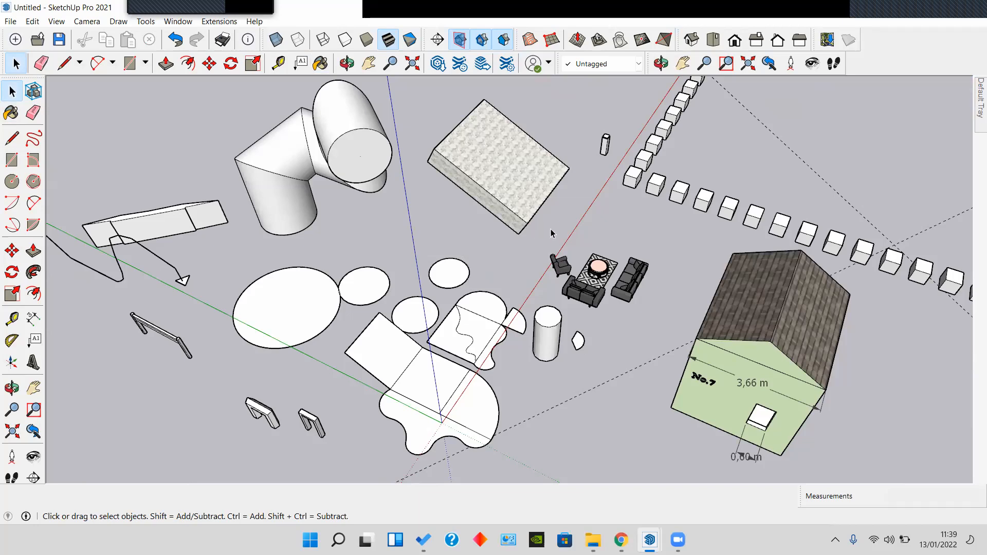
{"action": "middle_click_drag", "start_coordinate": [642, 240], "coordinate": [585, 299]}
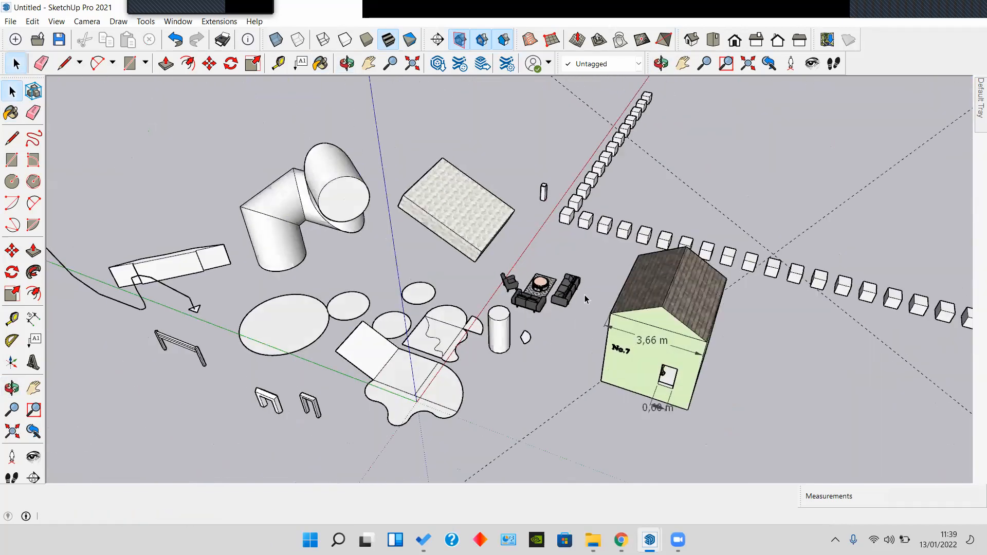
{"action": "left_click", "coordinate": [391, 1]}
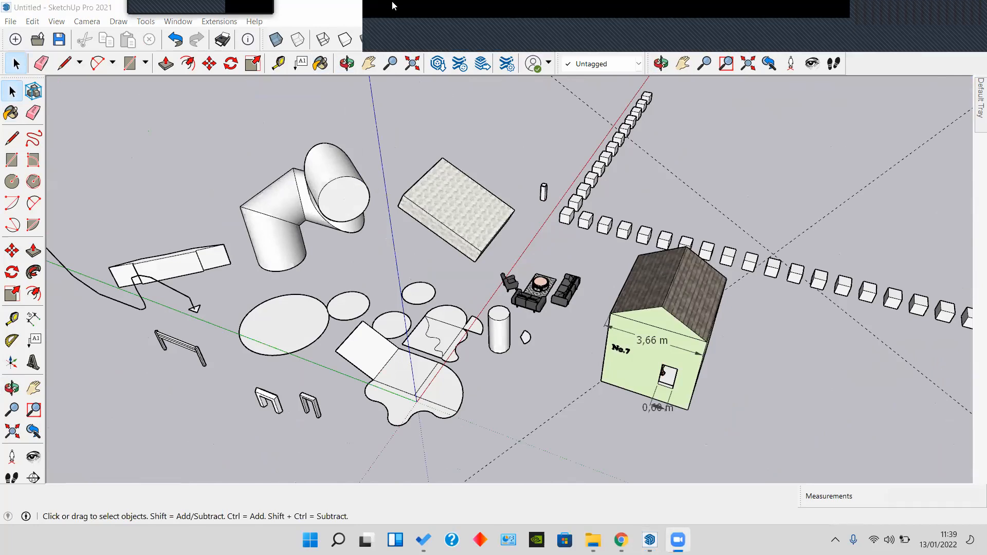